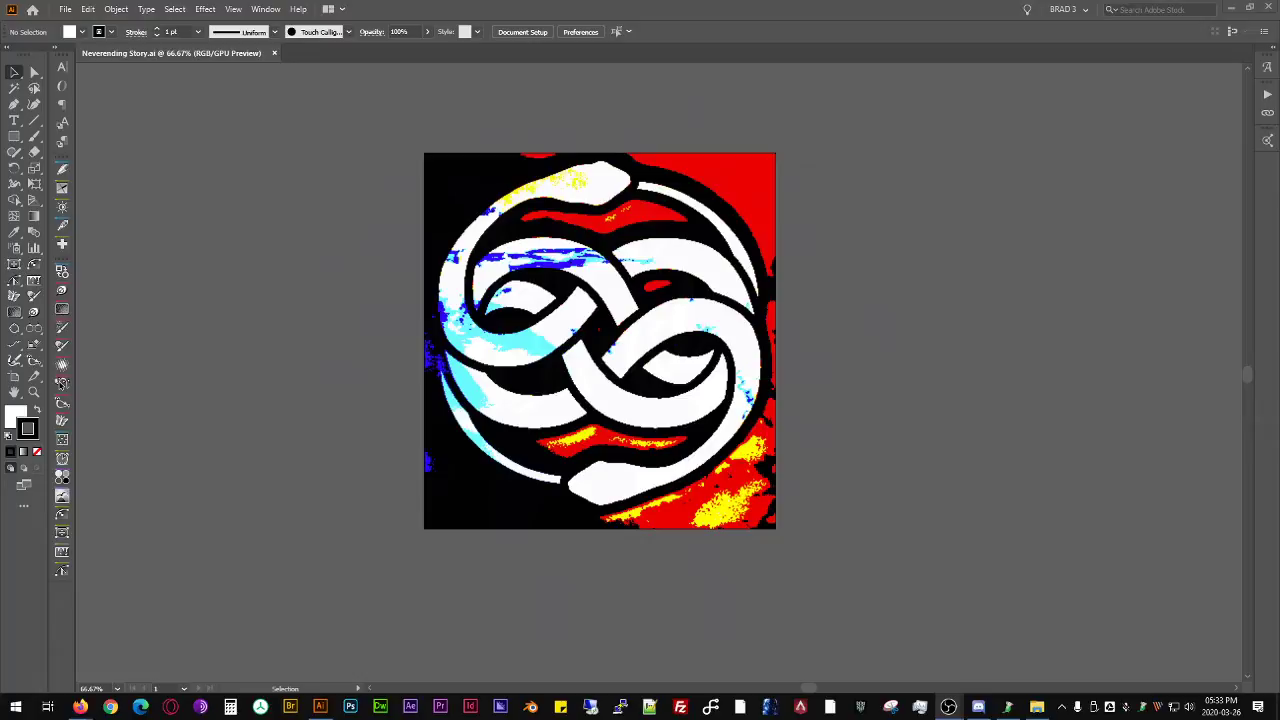
# - Delete the extra object lying along the image's upper edge
pyautogui.moveTo(781, 246); pyautogui.dragTo(840, 263)
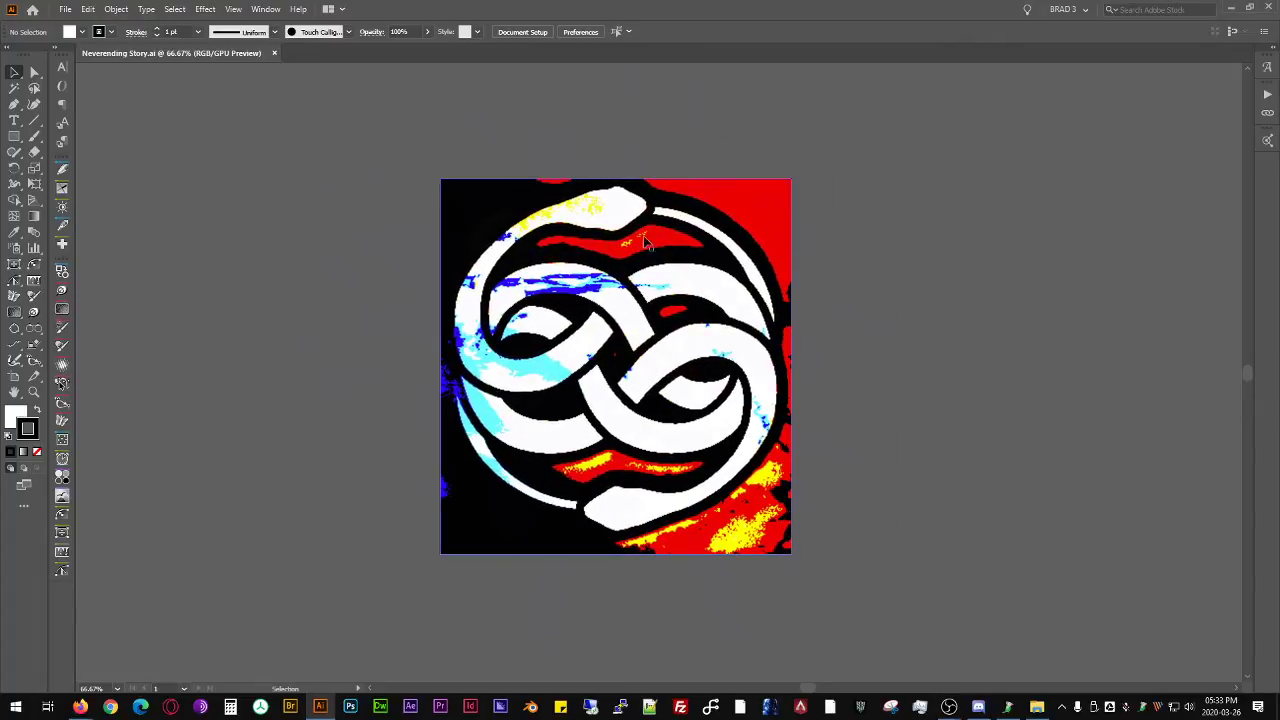
pyautogui.click(583, 248)
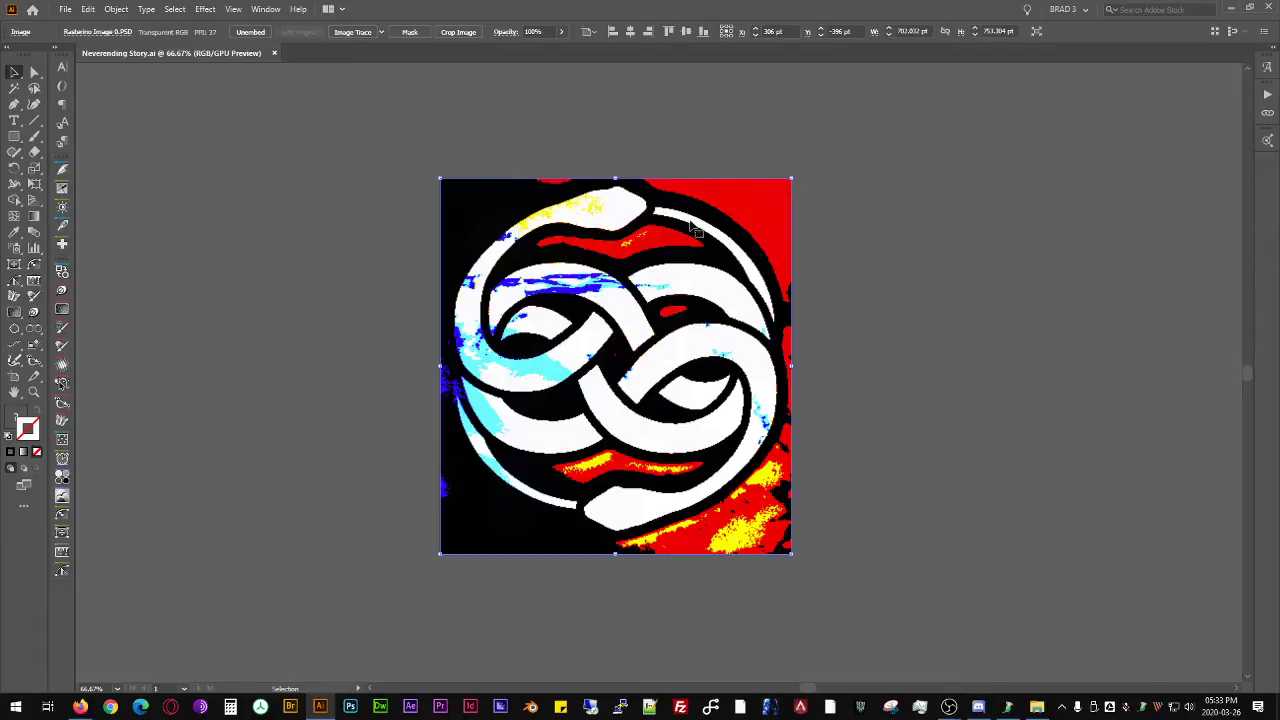
pyautogui.click(943, 292)
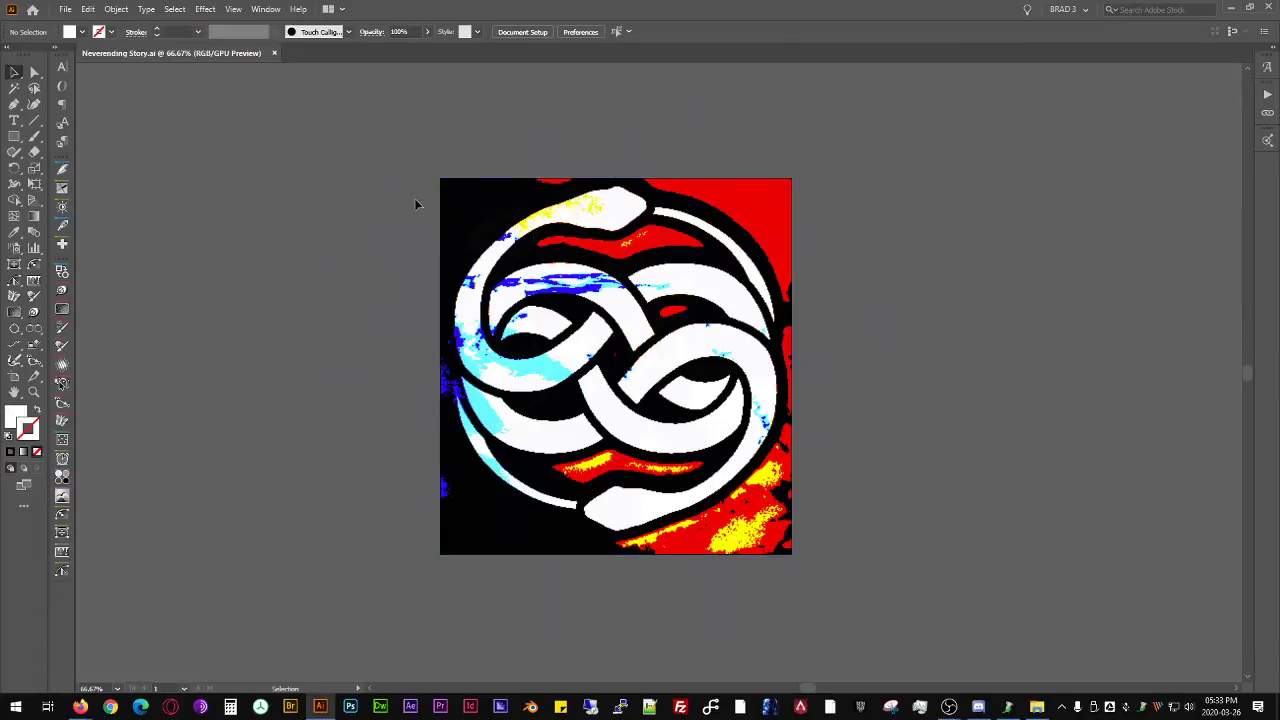
pyautogui.click(622, 176)
pyautogui.press('Delete')
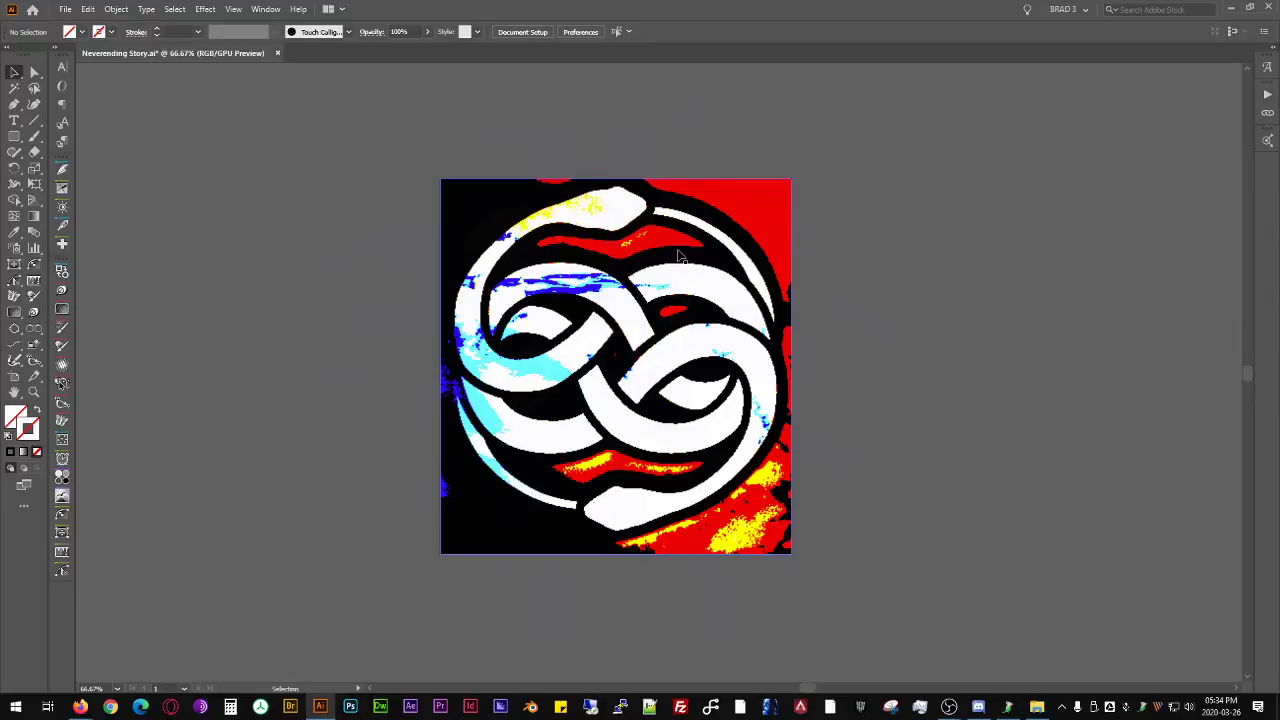
# - Float the Layers and Appearance panels beside the artwork
pyautogui.moveTo(1279, 200); pyautogui.dragTo(841, 192)
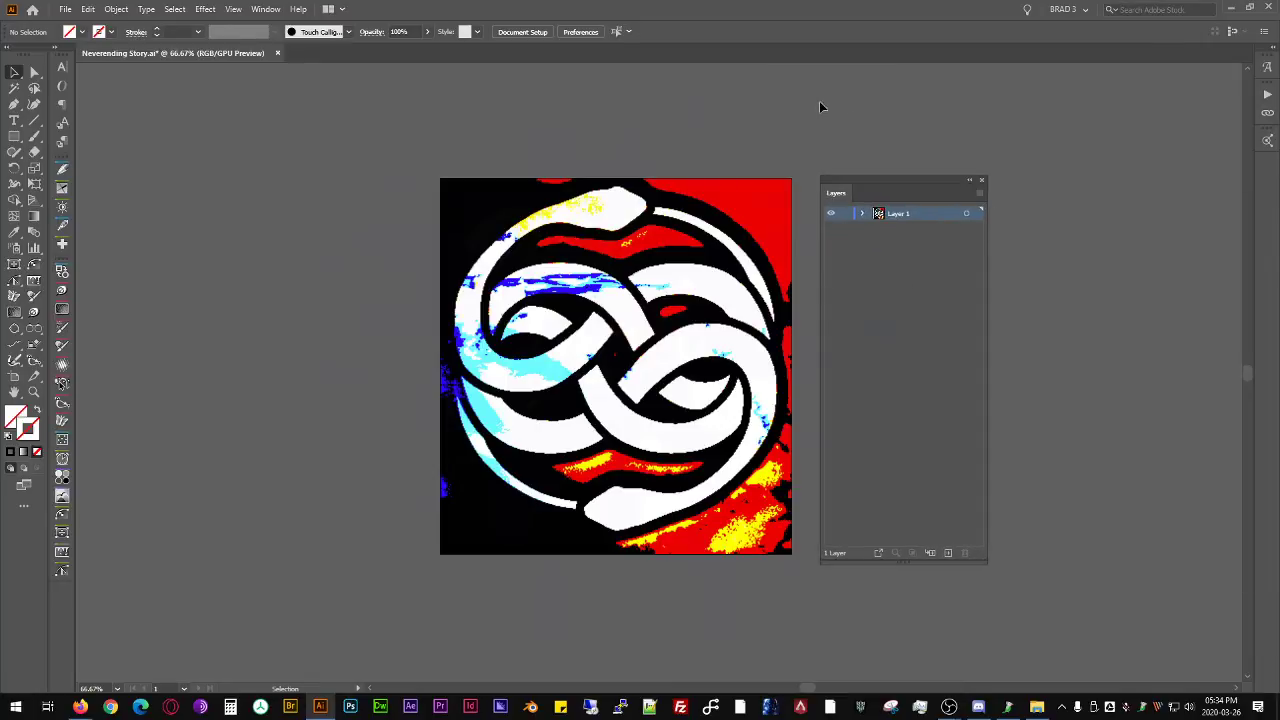
pyautogui.moveTo(1279, 110); pyautogui.dragTo(1037, 180)
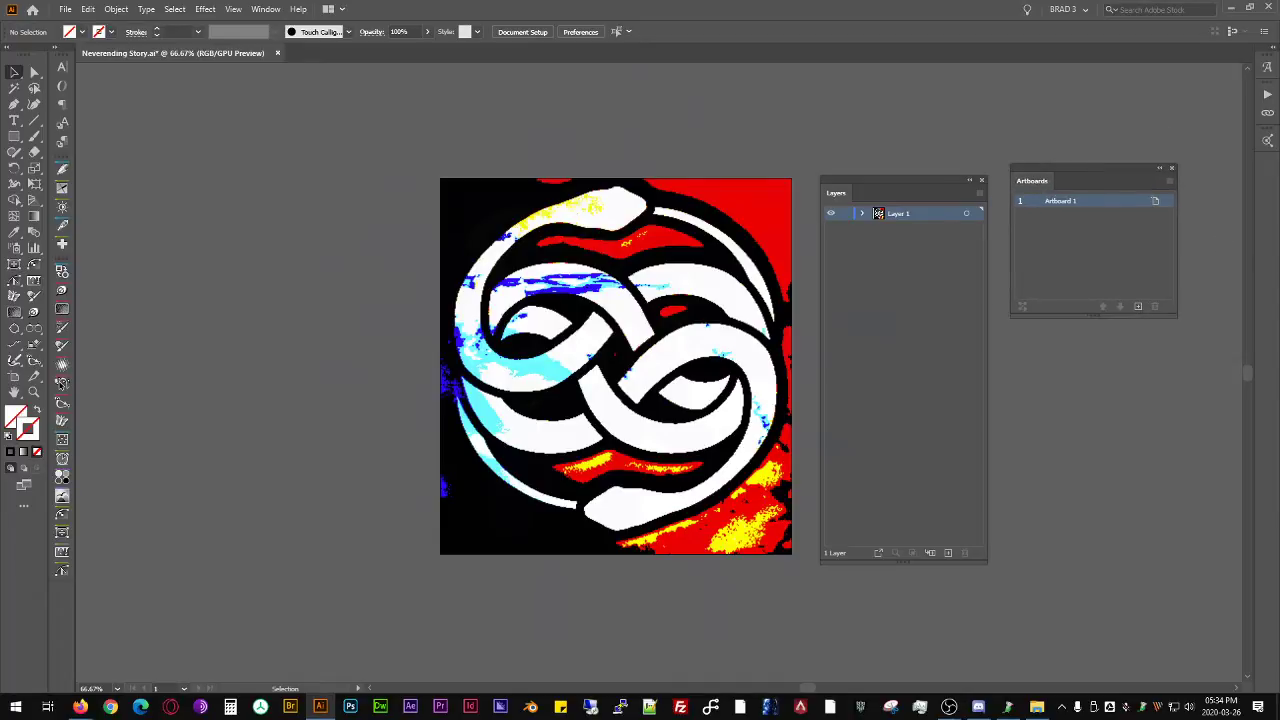
pyautogui.moveTo(1034, 180); pyautogui.dragTo(1279, 140)
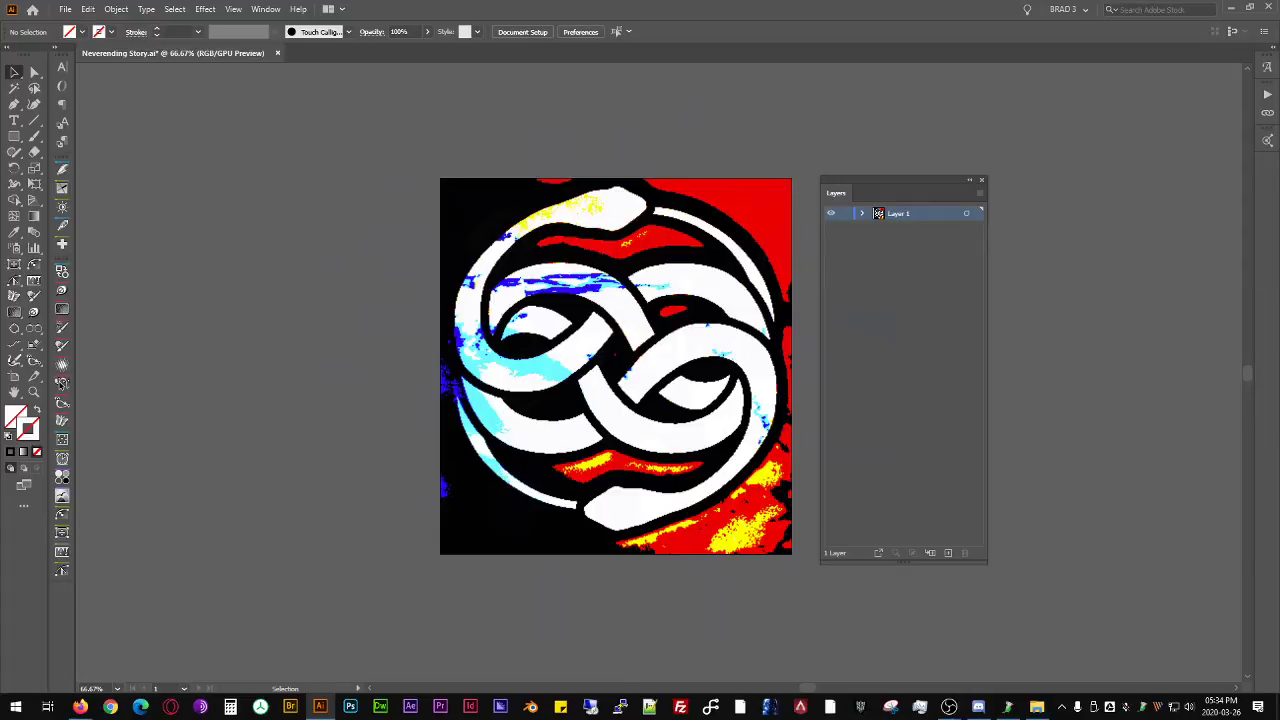
pyautogui.moveTo(1279, 320); pyautogui.dragTo(1069, 217)
pyautogui.moveTo(868, 183); pyautogui.dragTo(890, 153)
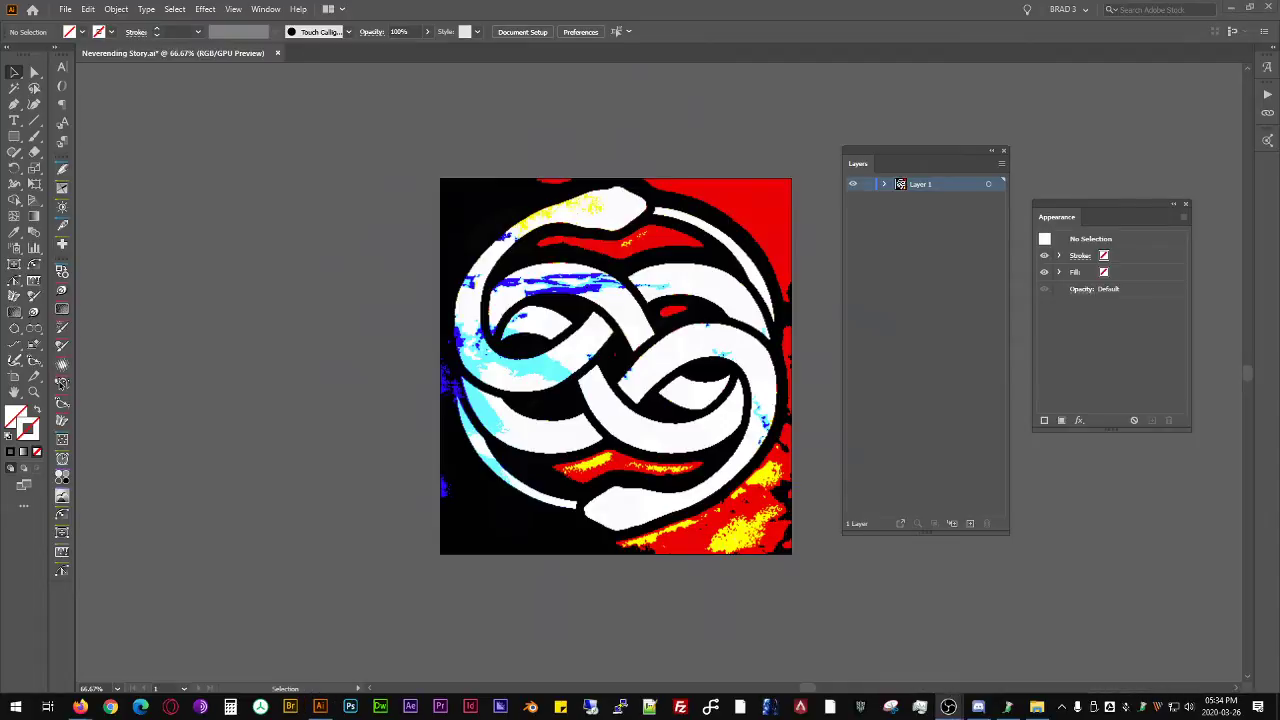
pyautogui.click(904, 112)
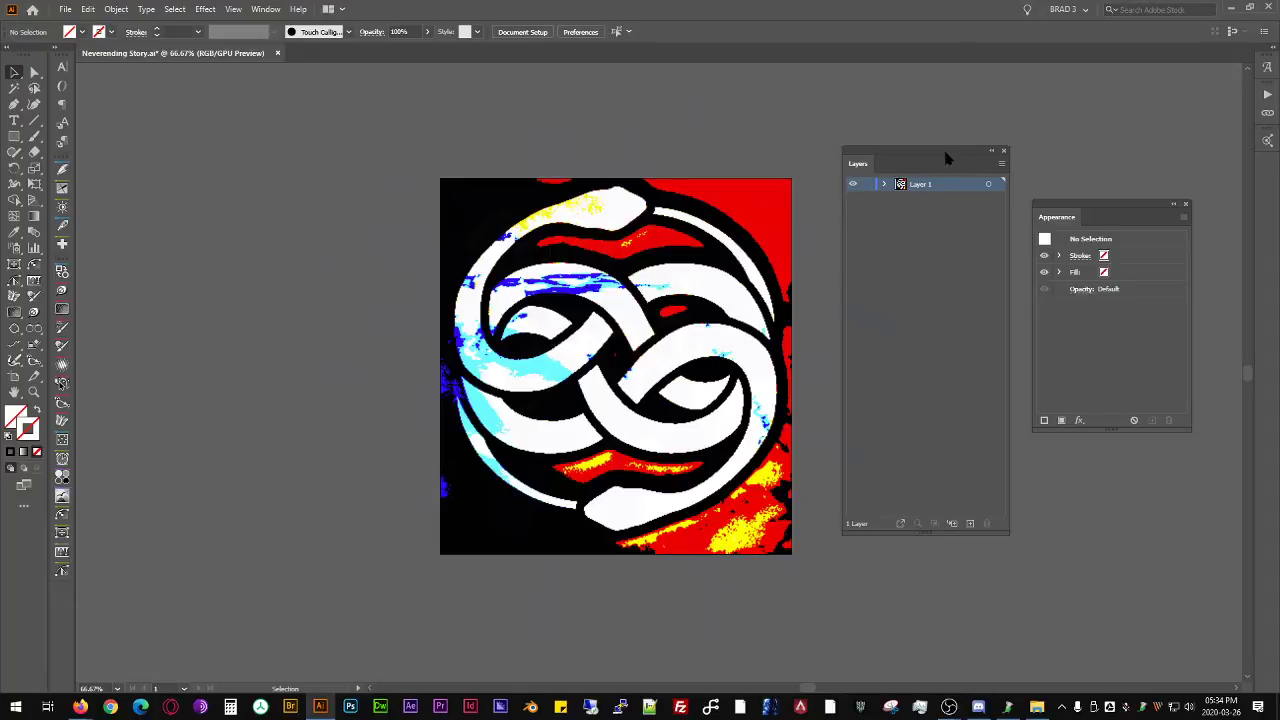
# - Expand Layer 1 to show its contents and rename the layer as orginal
pyautogui.click(885, 185)
pyautogui.click(935, 199)
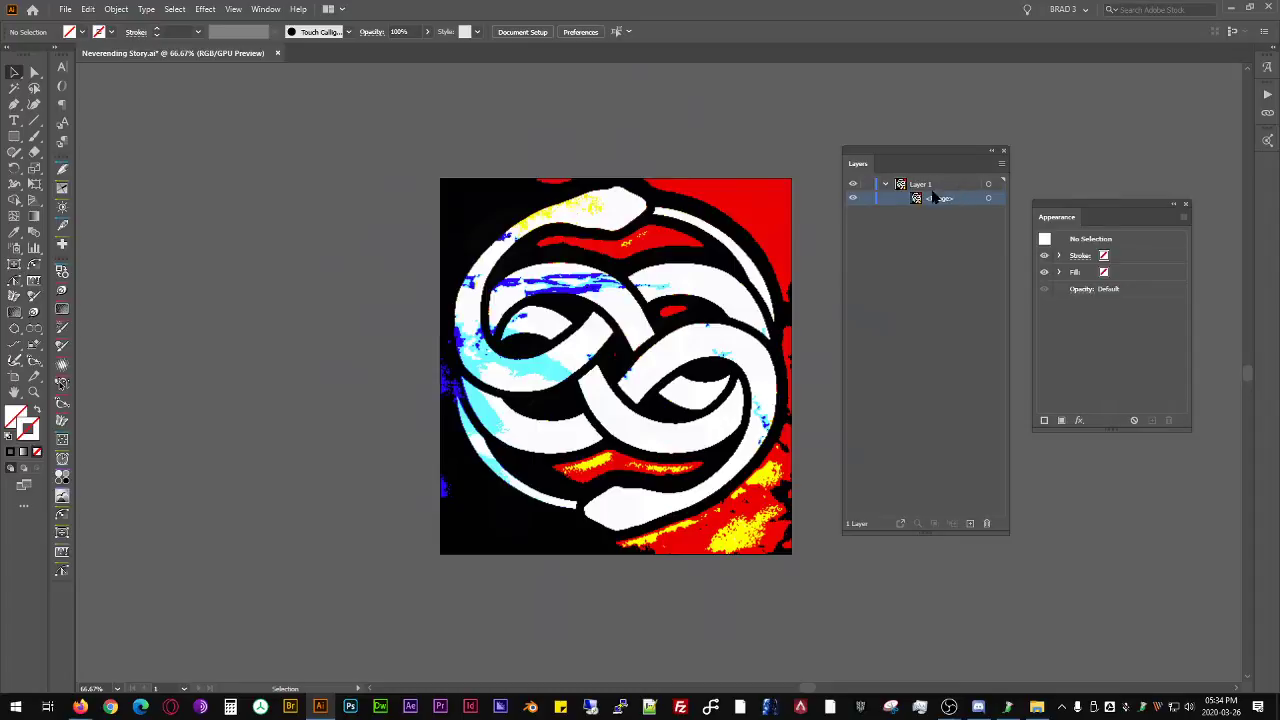
pyautogui.doubleClick(922, 185)
pyautogui.write('A')
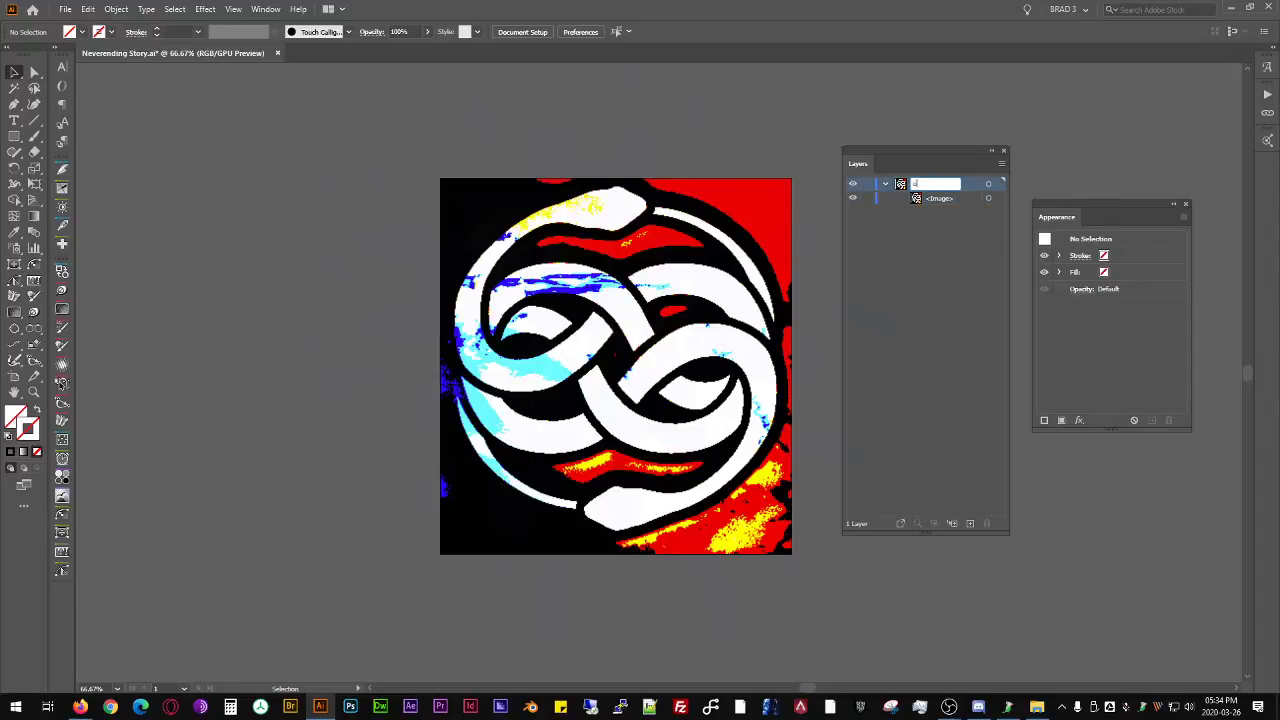
pyautogui.write('rginal')
pyautogui.press('Return')
# - Add a new layer above orginal and name it Plot
pyautogui.click(969, 523)
pyautogui.doubleClick(955, 188)
pyautogui.write('Plot')
pyautogui.press('Return')
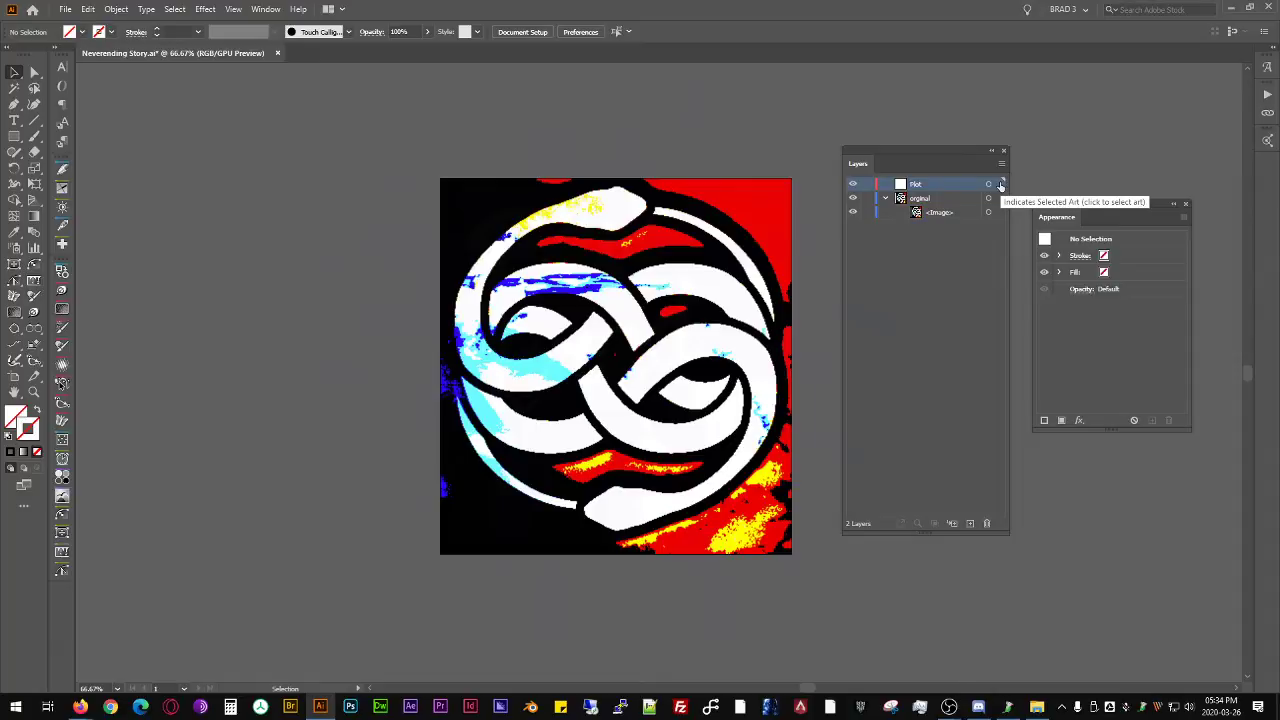
# - Add a hidden layer named FINAL above the others, and make Plot the active layer
pyautogui.click(970, 523)
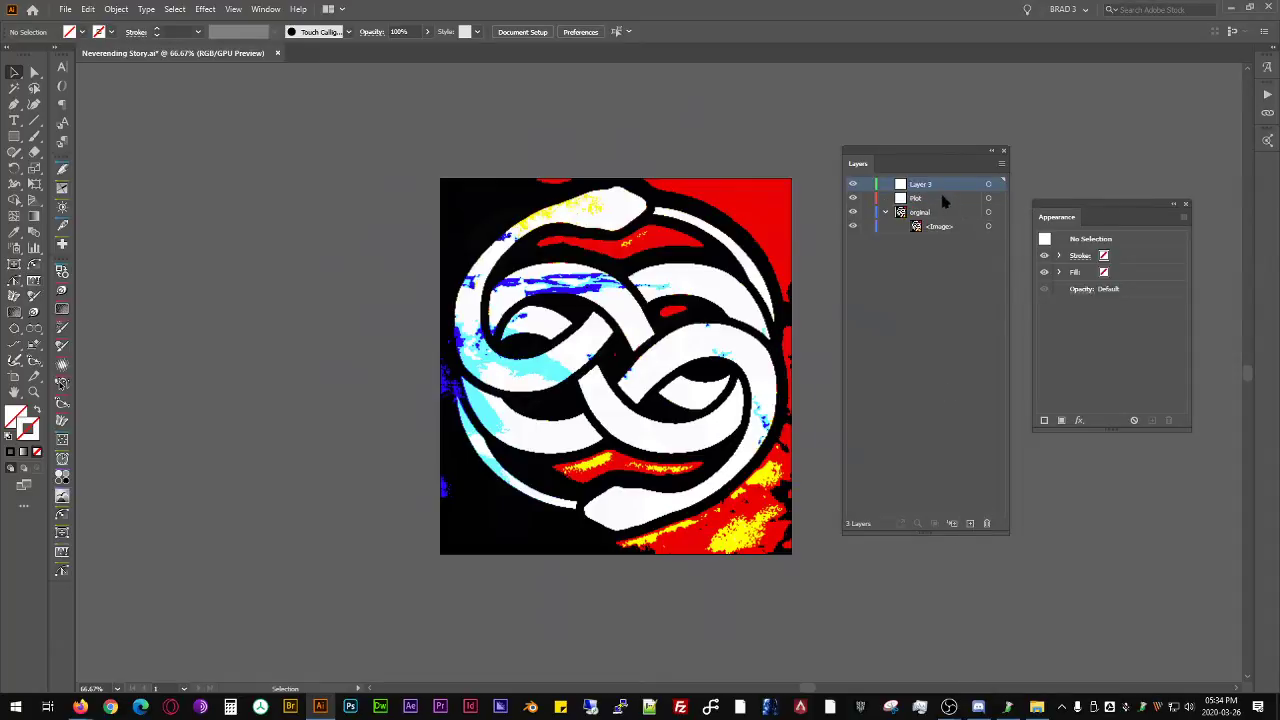
pyautogui.doubleClick(935, 189)
pyautogui.write('FINAL')
pyautogui.press('Return')
pyautogui.click(853, 184)
pyautogui.click(922, 199)
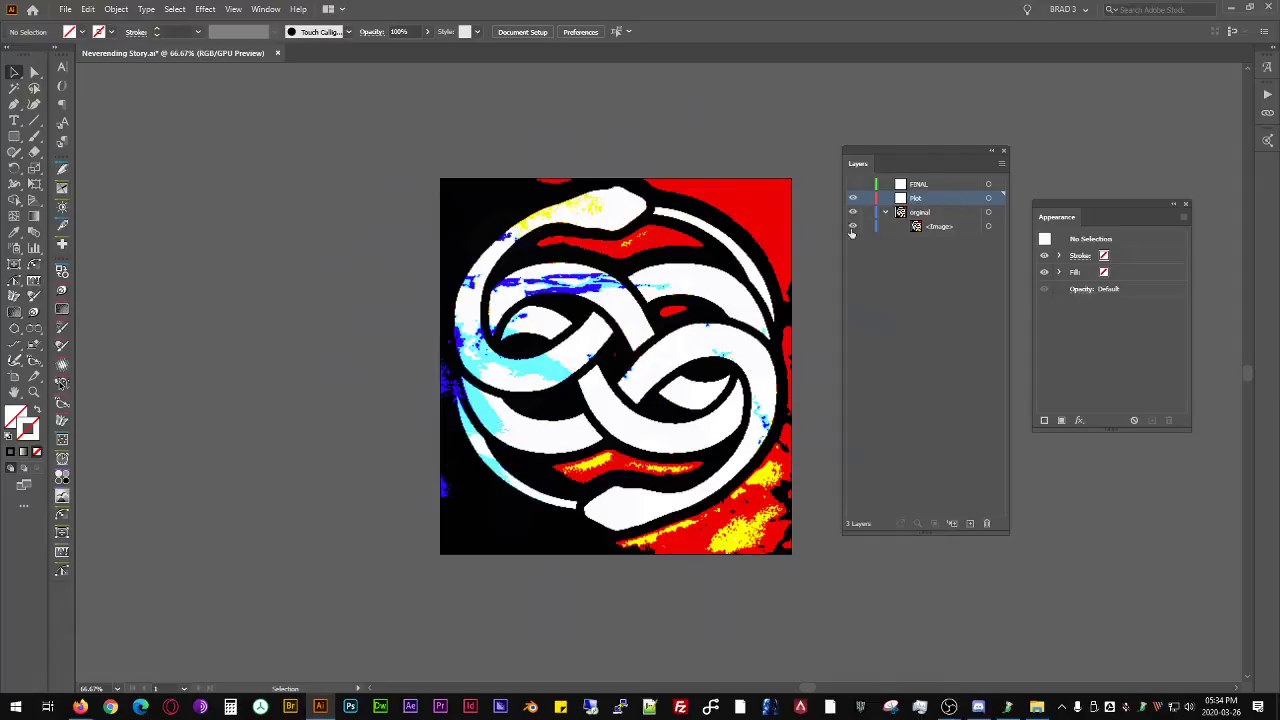
# - Collapse the orginal layer and turn it into a template layer with images dimmed to 50%
pyautogui.click(900, 214)
pyautogui.click(884, 212)
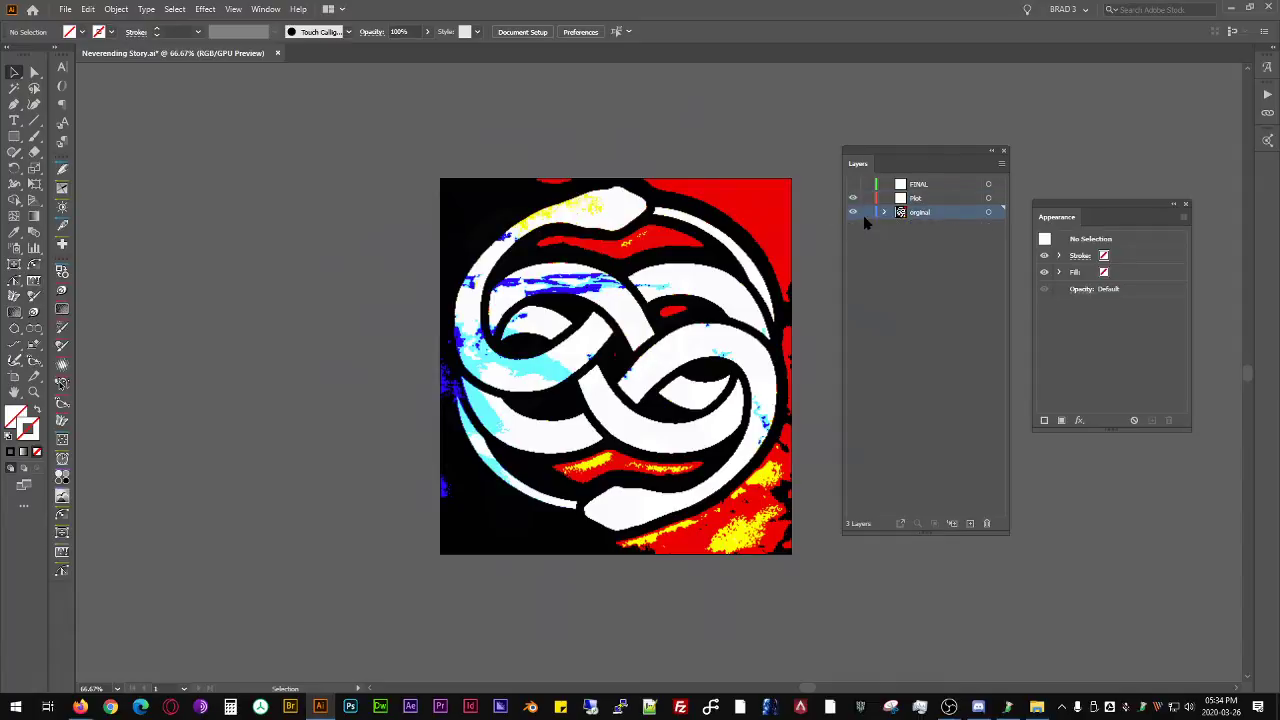
pyautogui.doubleClick(941, 213)
pyautogui.click(588, 346)
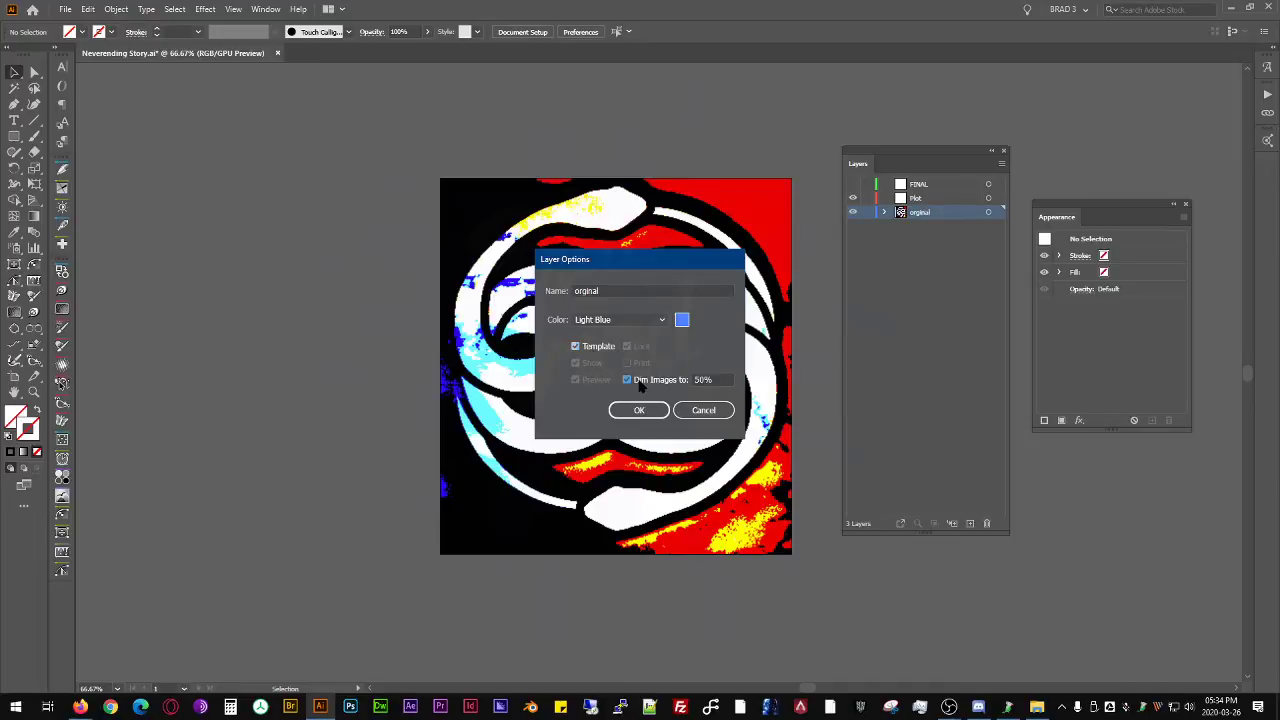
pyautogui.click(630, 410)
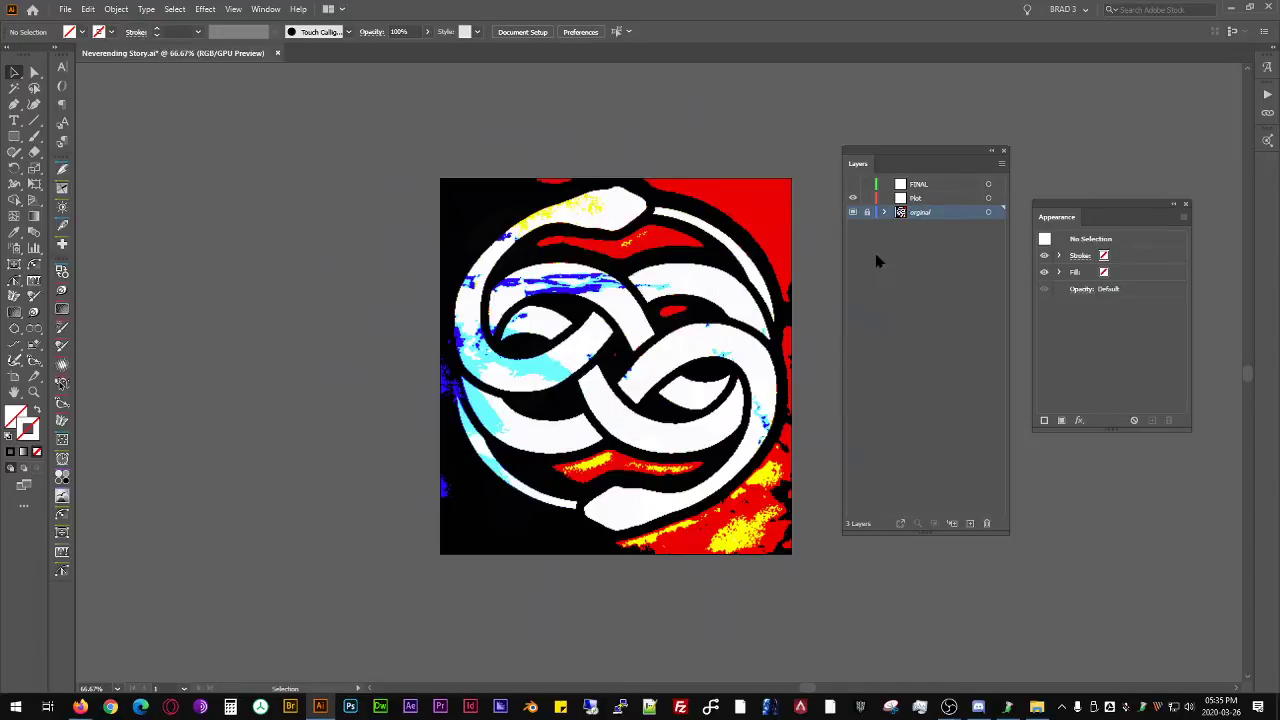
# - Try to set the opacity of the orginal layer to 90% without targeting it
pyautogui.click(1079, 421)
pyautogui.click(1063, 391)
pyautogui.click(1083, 289)
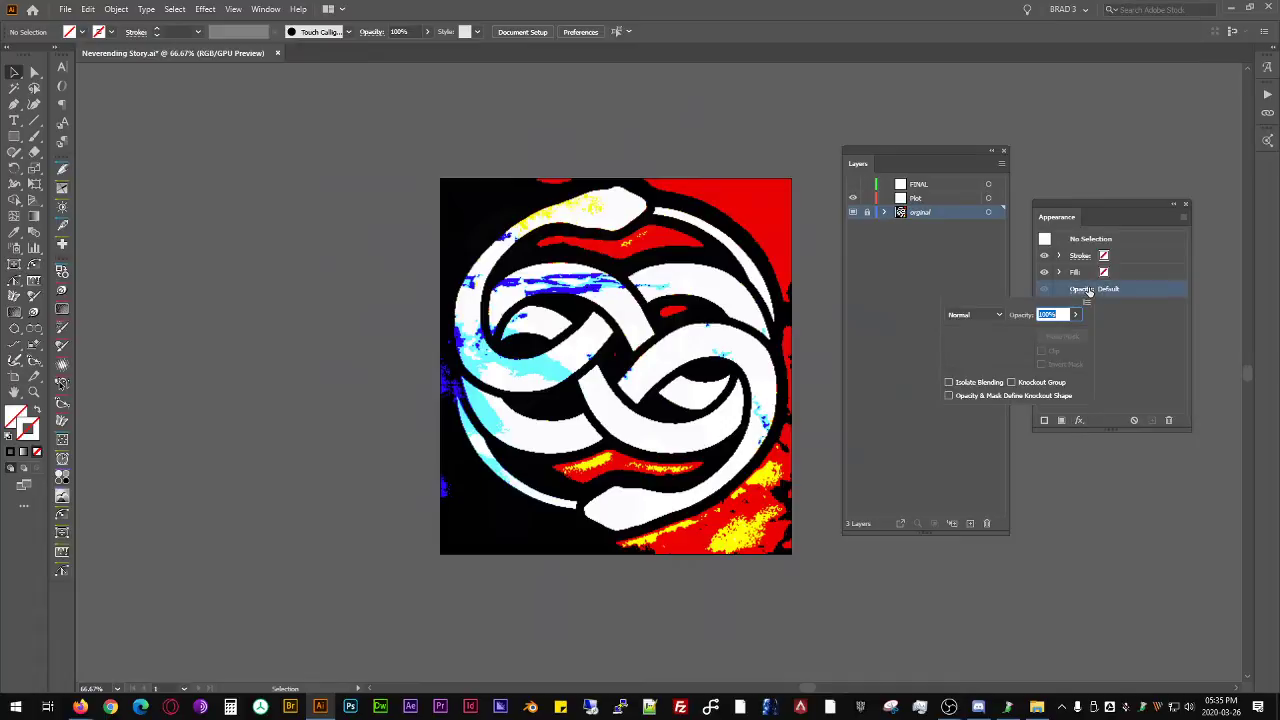
pyautogui.write('90')
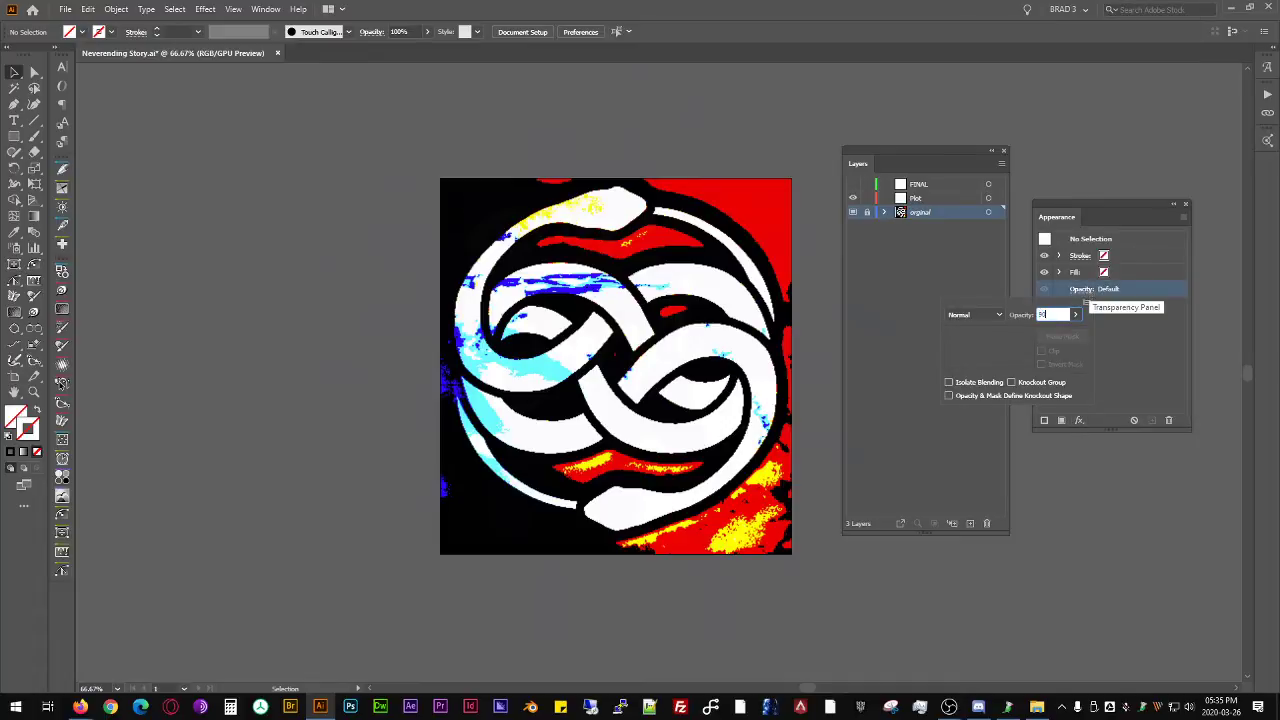
pyautogui.press('Return')
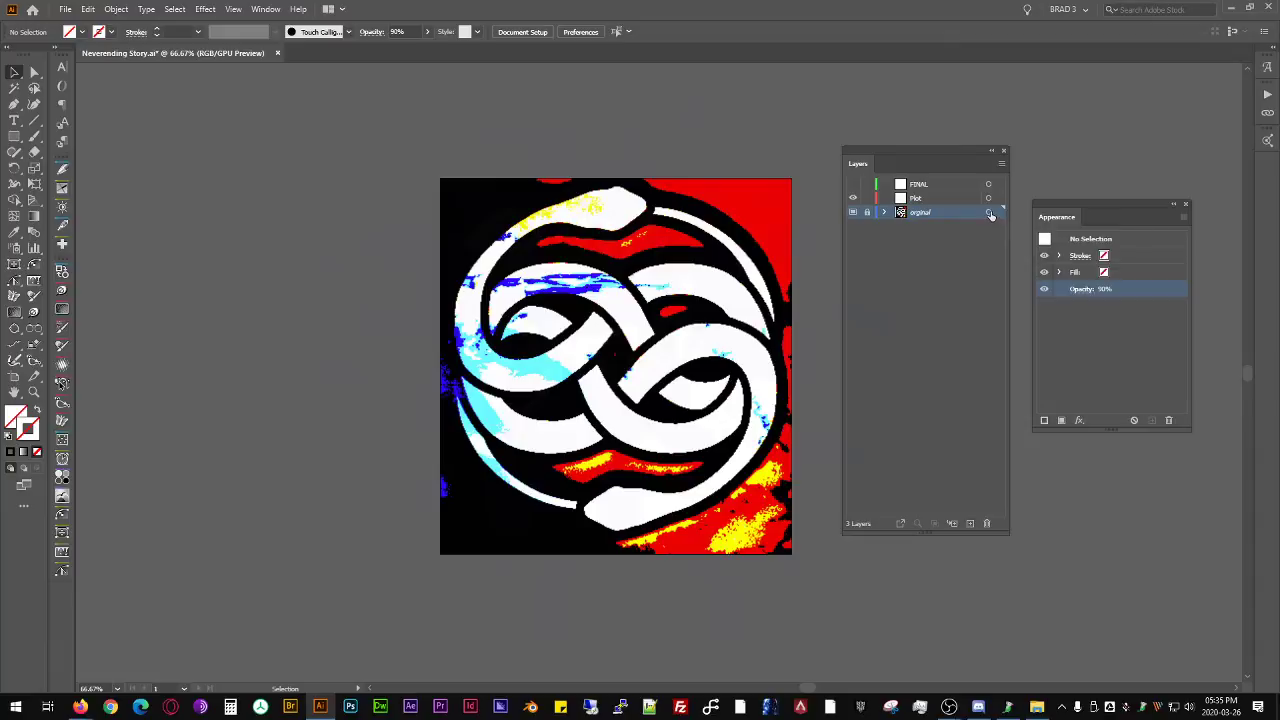
# - Unlock the orginal layer, target it and set its opacity to 90%
pyautogui.click(867, 212)
pyautogui.click(989, 213)
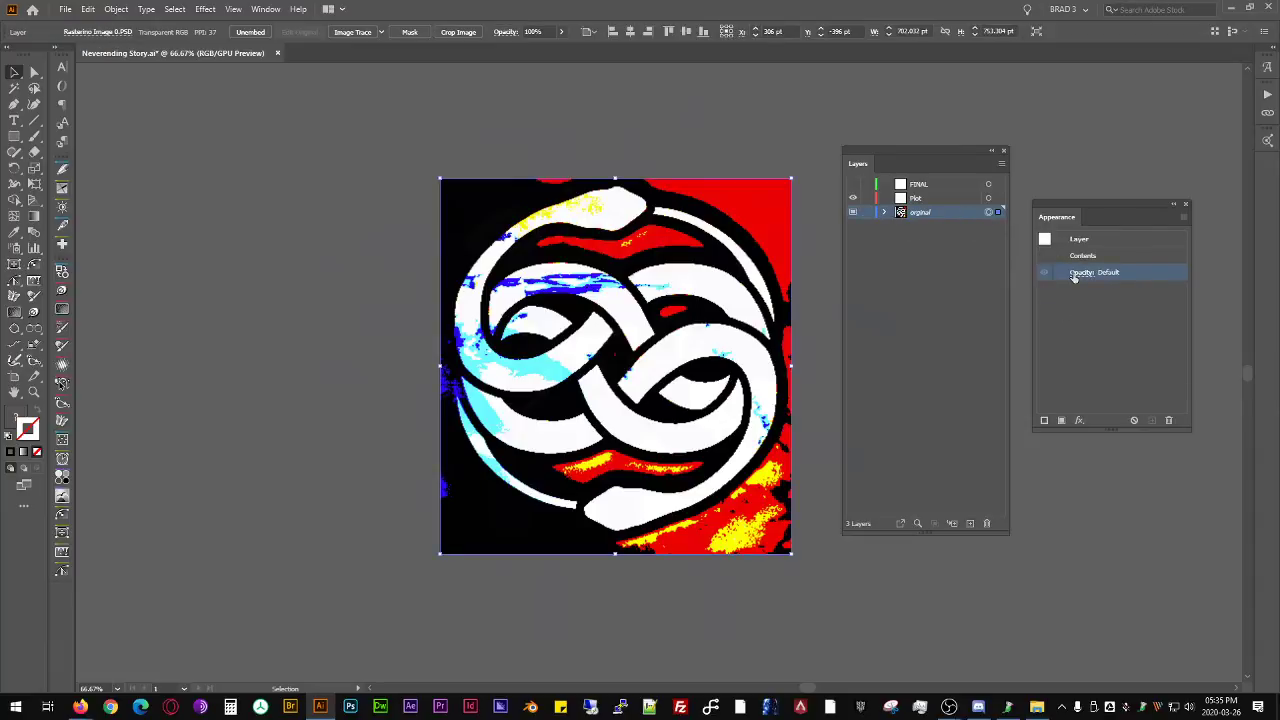
pyautogui.click(1083, 272)
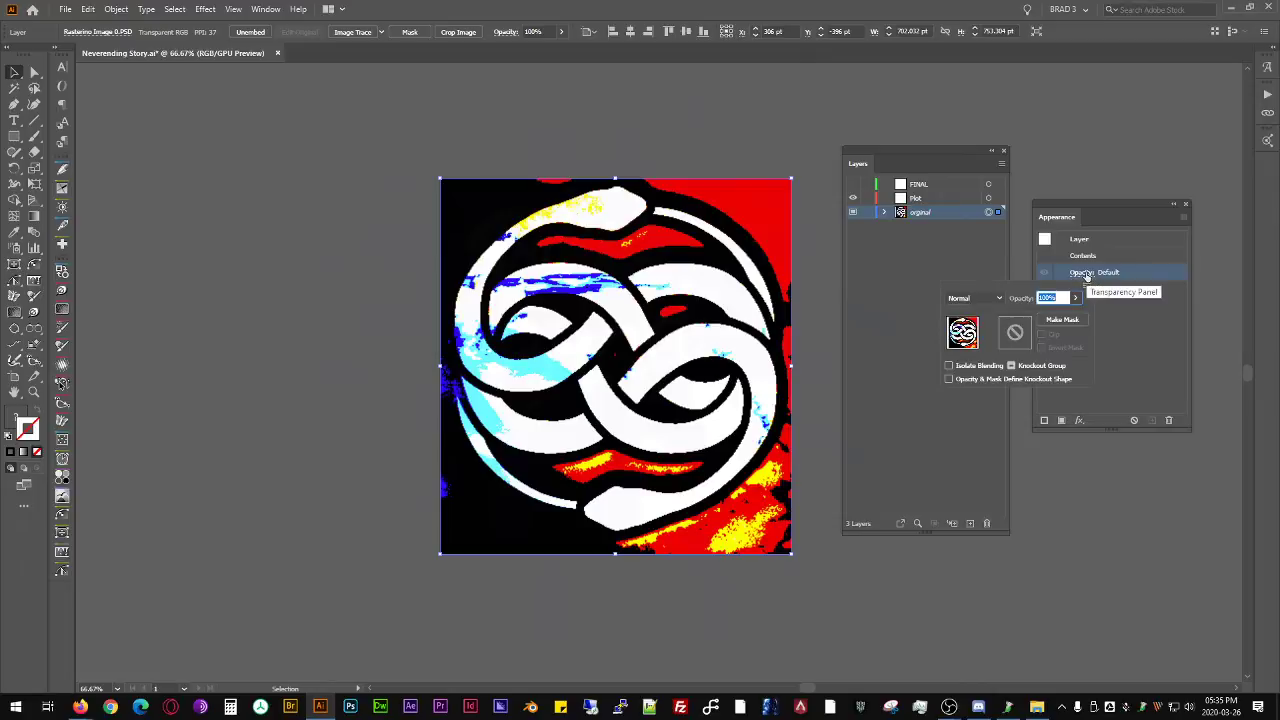
pyautogui.write('50')
pyautogui.press('Return')
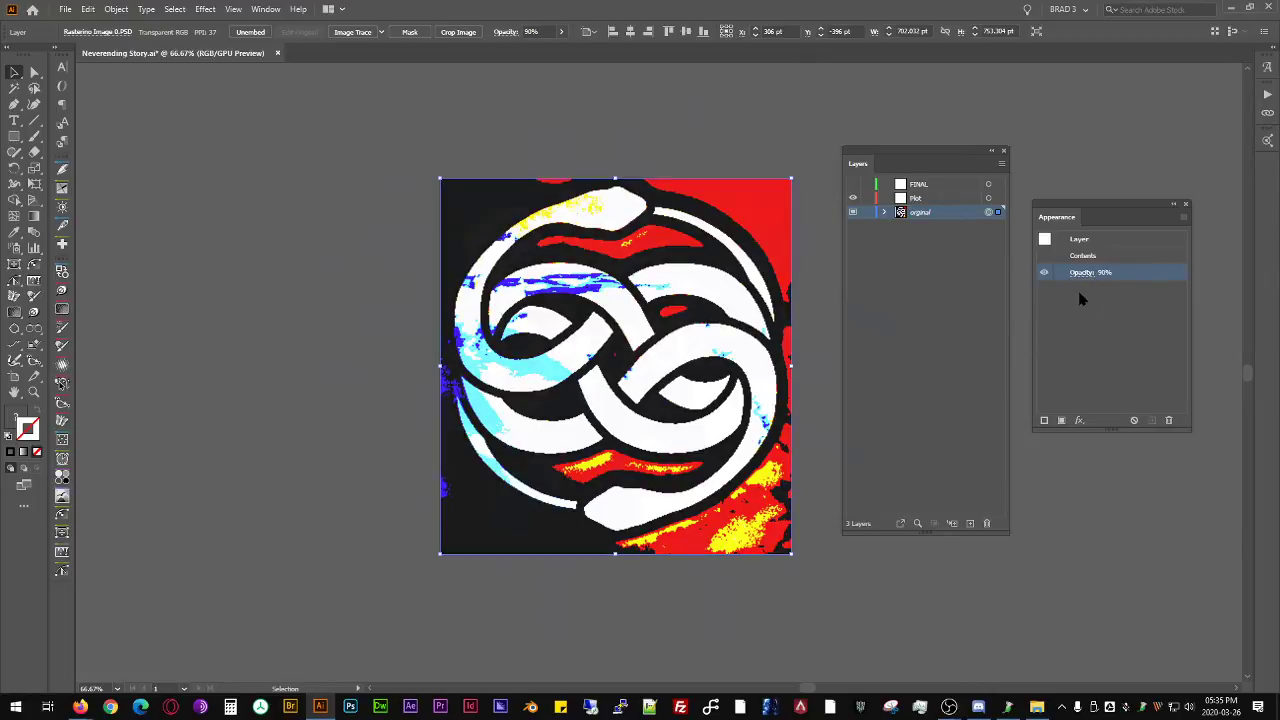
pyautogui.click(1139, 321)
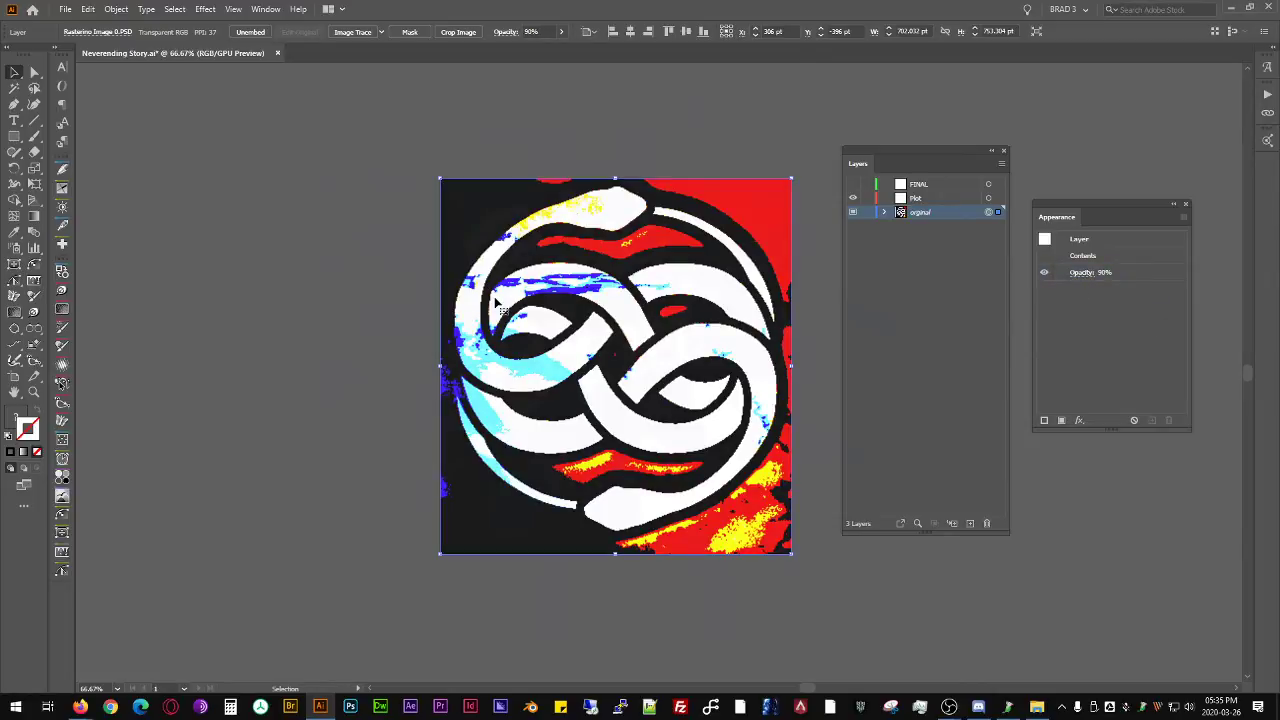
# - Lower the orginal layer's opacity to 70% and deselect the artwork
pyautogui.click(1081, 273)
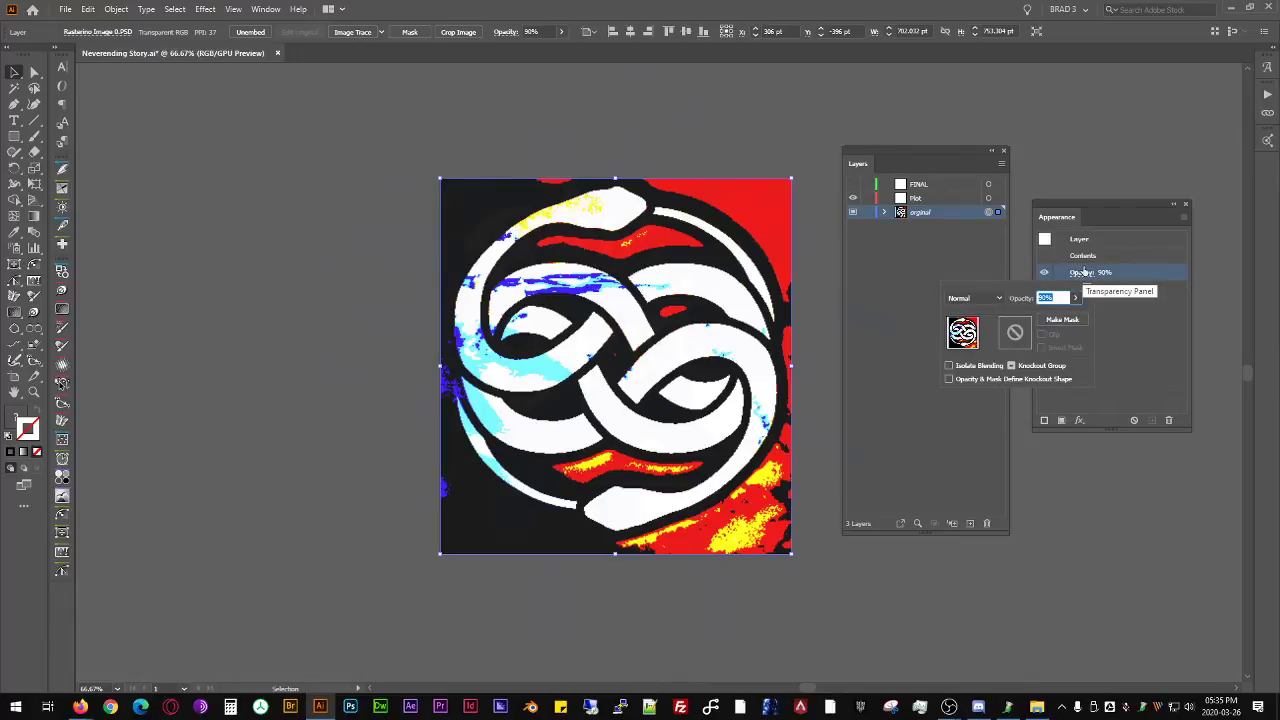
pyautogui.write('70')
pyautogui.press('Return')
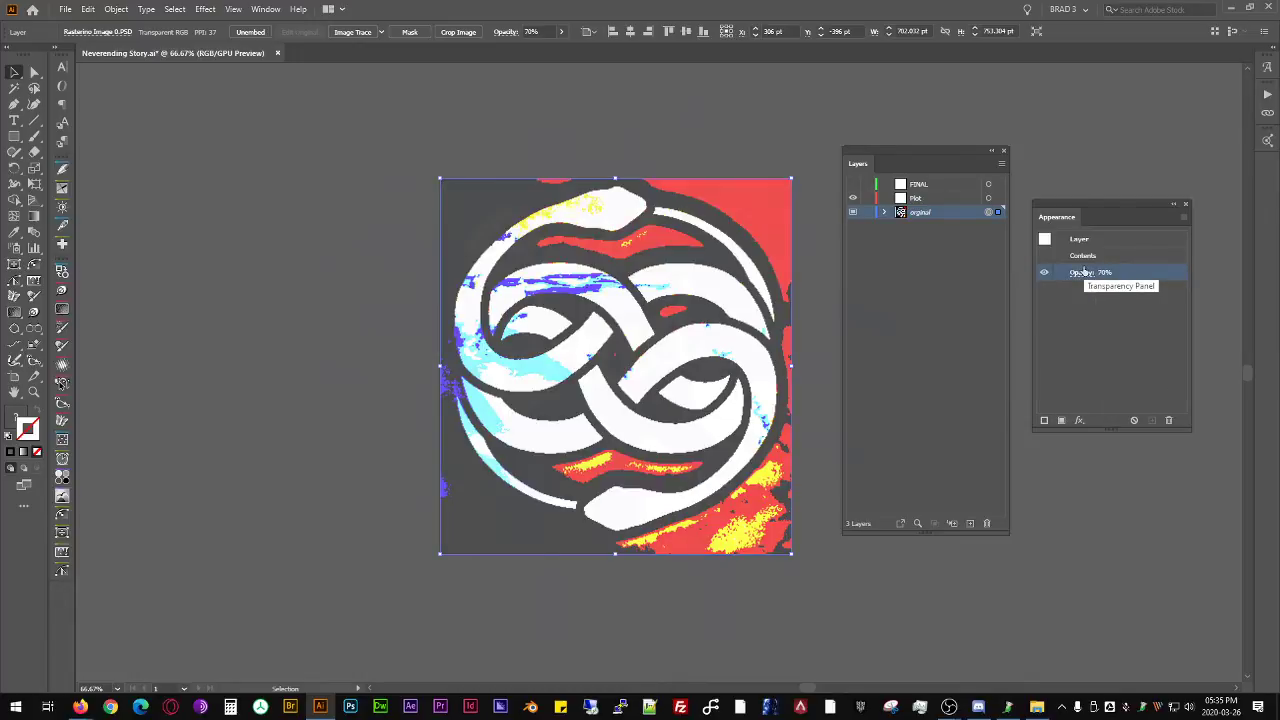
pyautogui.click(489, 139)
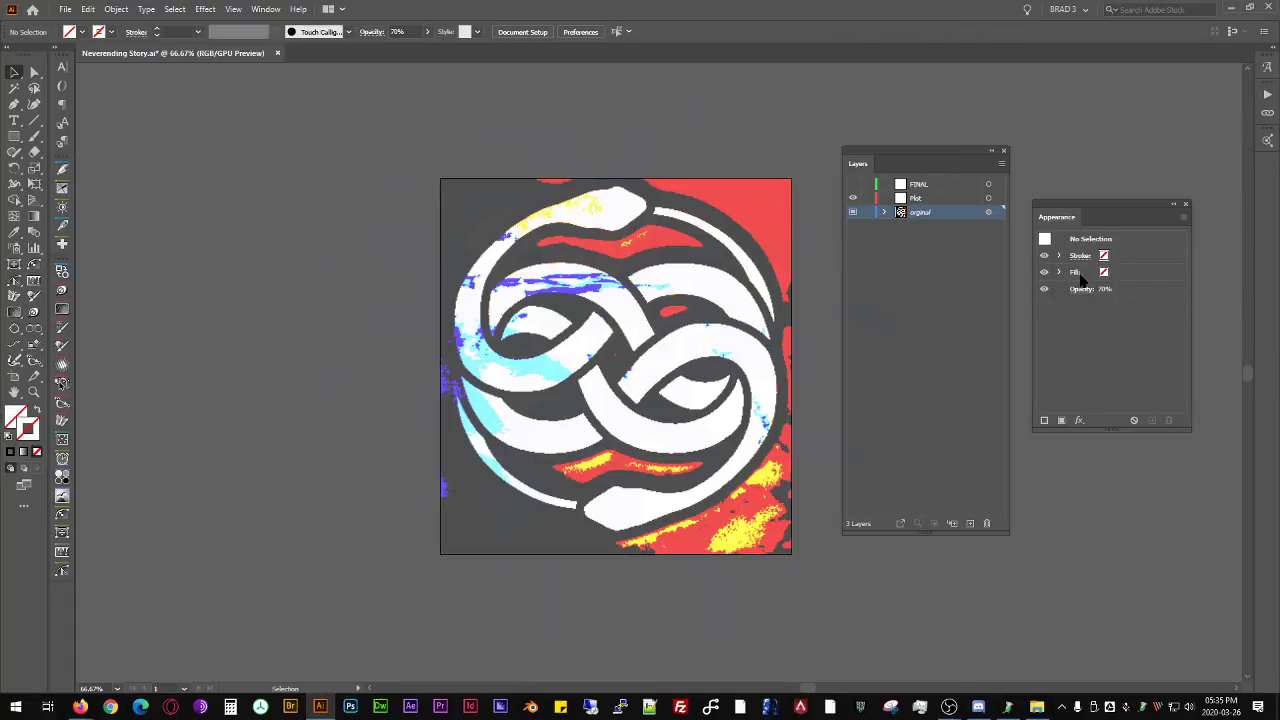
# - Lock the orginal layer and make Plot the active layer
pyautogui.click(867, 212)
pyautogui.click(945, 198)
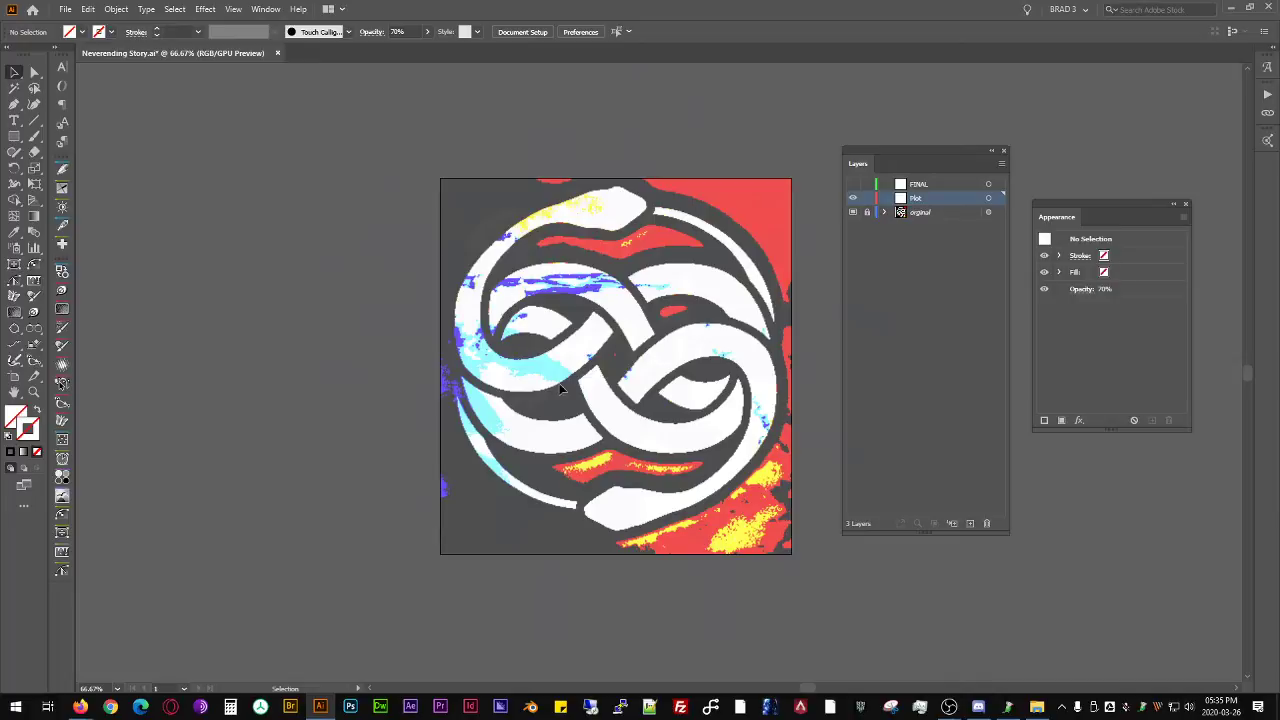
# - Enlarge the artboard around the image to about 1164 × 1008 pt, leaving margin on every side
pyautogui.hotkey('shift', 'o')
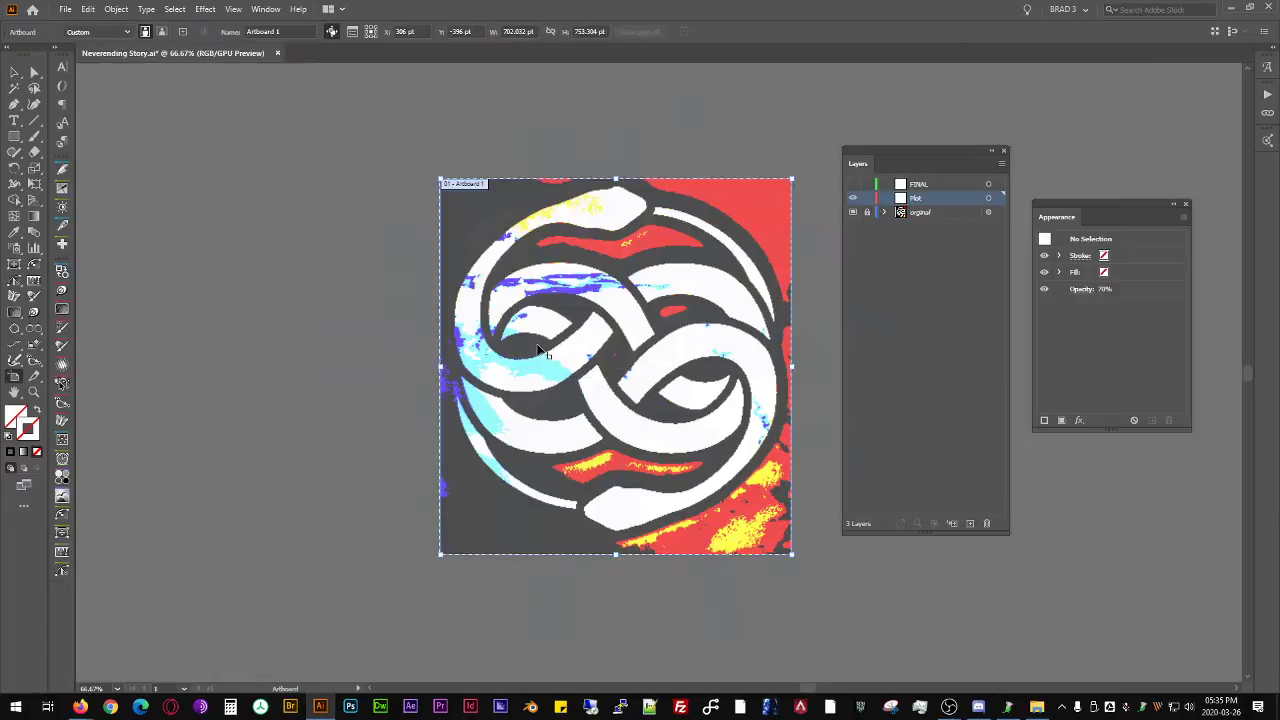
pyautogui.moveTo(793, 179); pyautogui.dragTo(979, 79)
pyautogui.press('Escape')
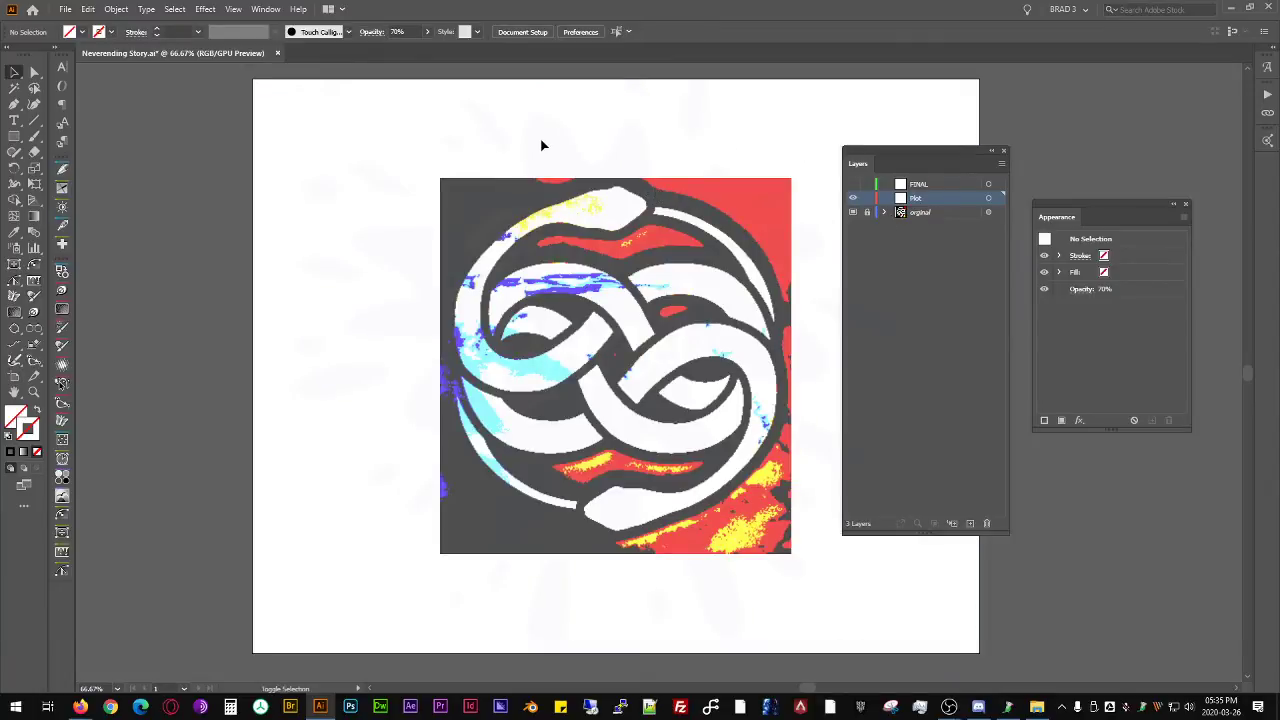
pyautogui.hotkey('shift', 'o')
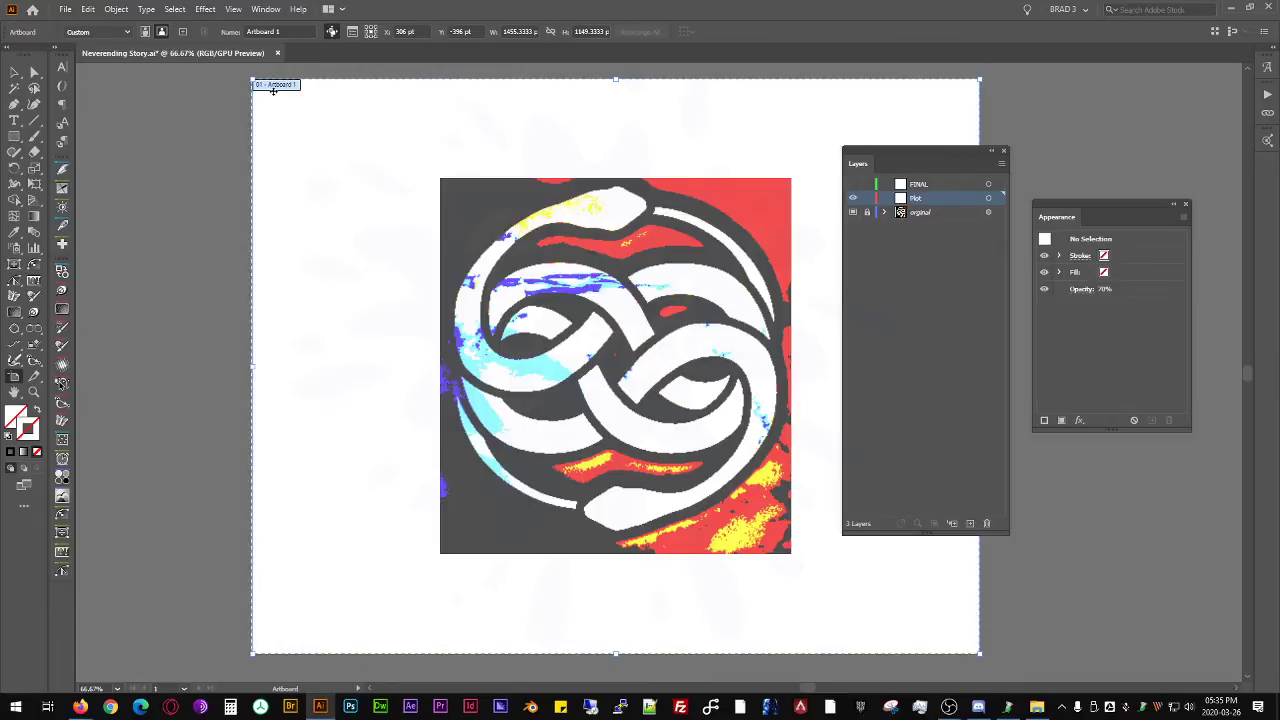
pyautogui.moveTo(253, 79); pyautogui.dragTo(398, 150)
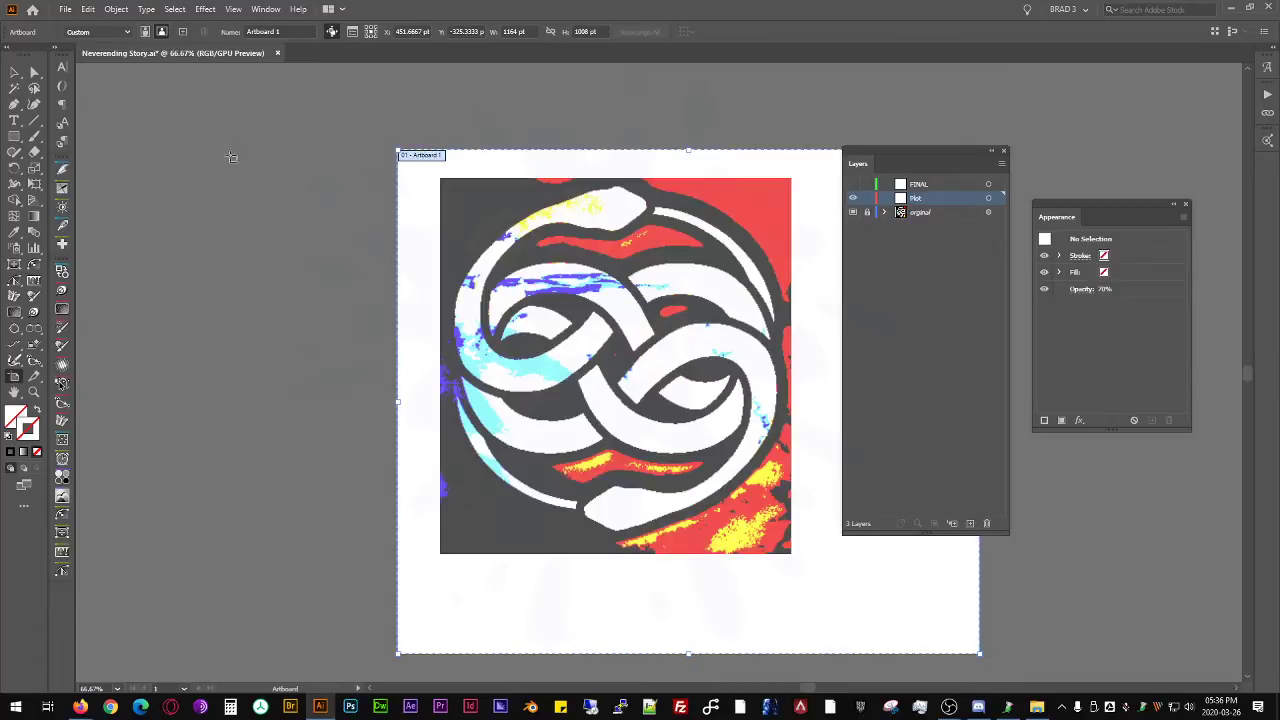
pyautogui.click(15, 72)
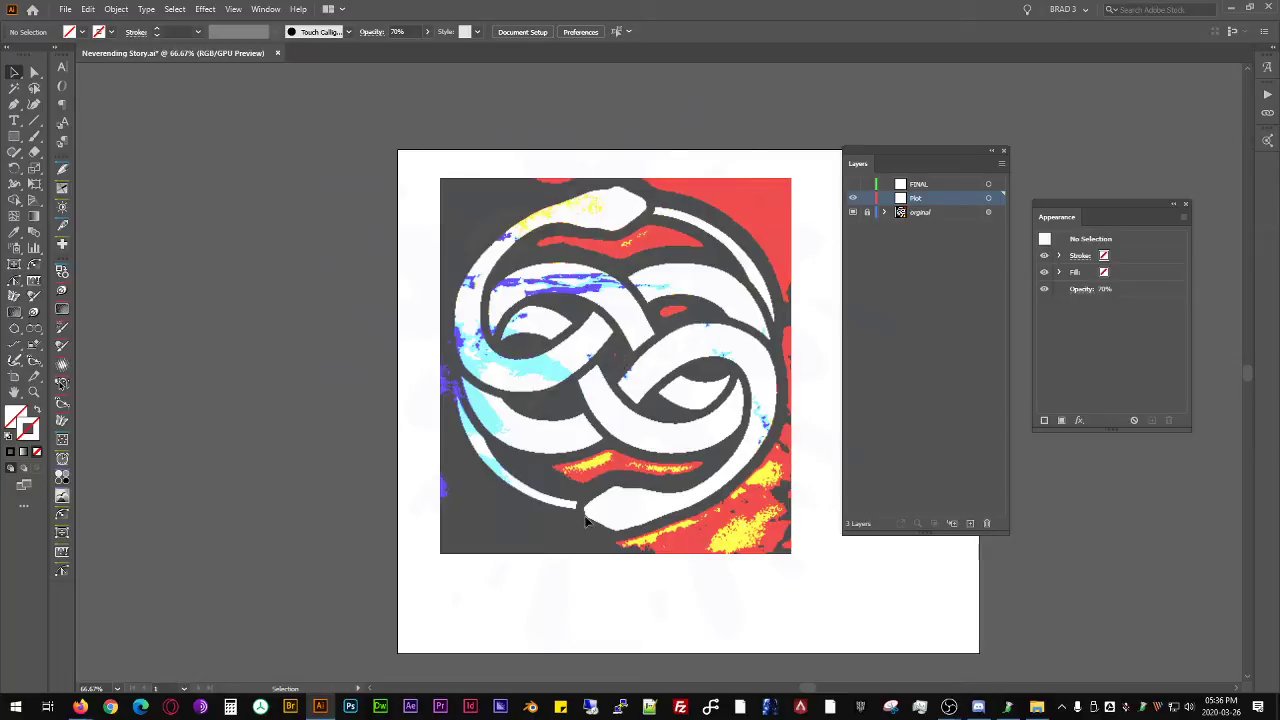
# - Check the document in Outline view and return to the normal preview
pyautogui.press('a')
pyautogui.hotkey('ctrl', 'y')
pyautogui.hotkey('ctrl', 'y')
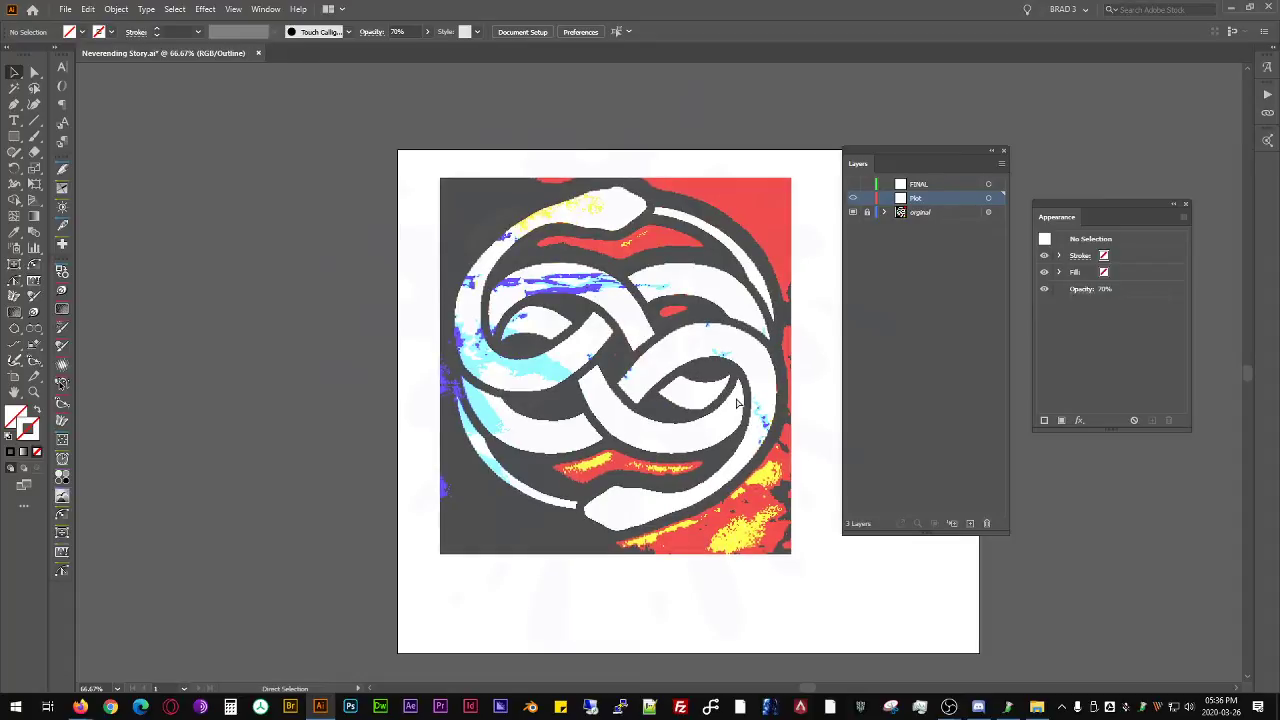
pyautogui.press('v')
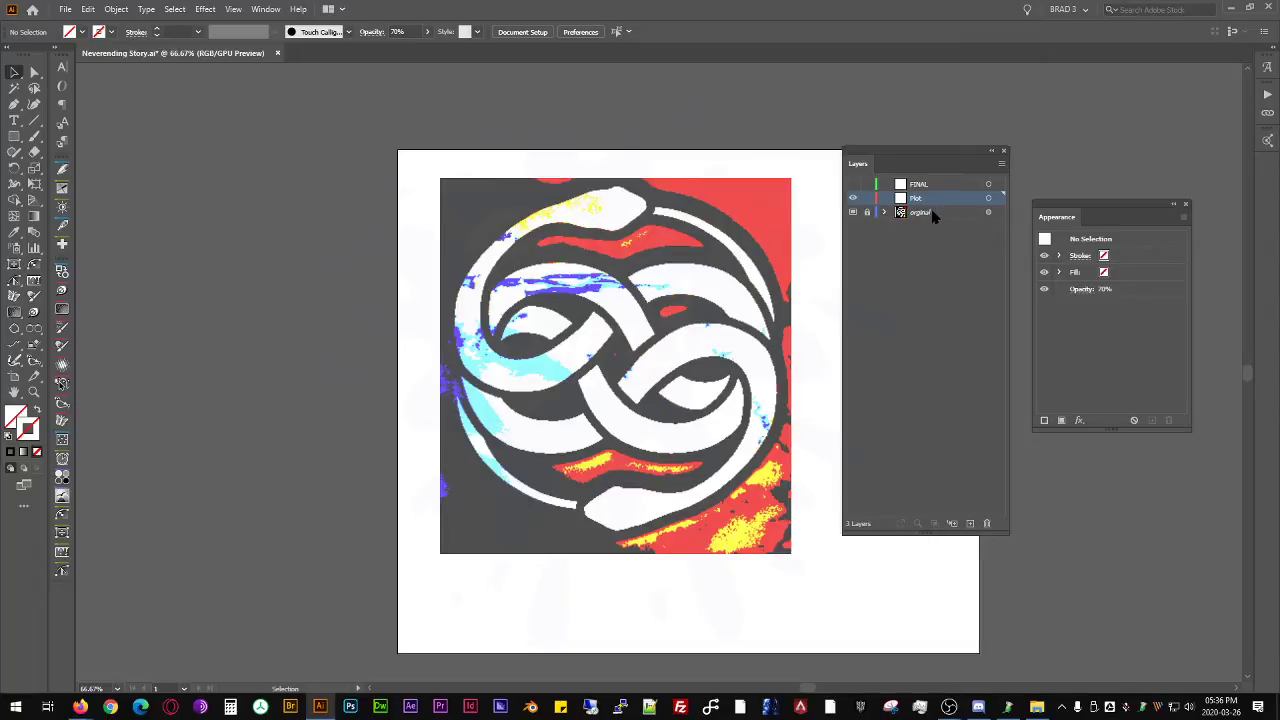
pyautogui.hotkey('ctrl', 'y')
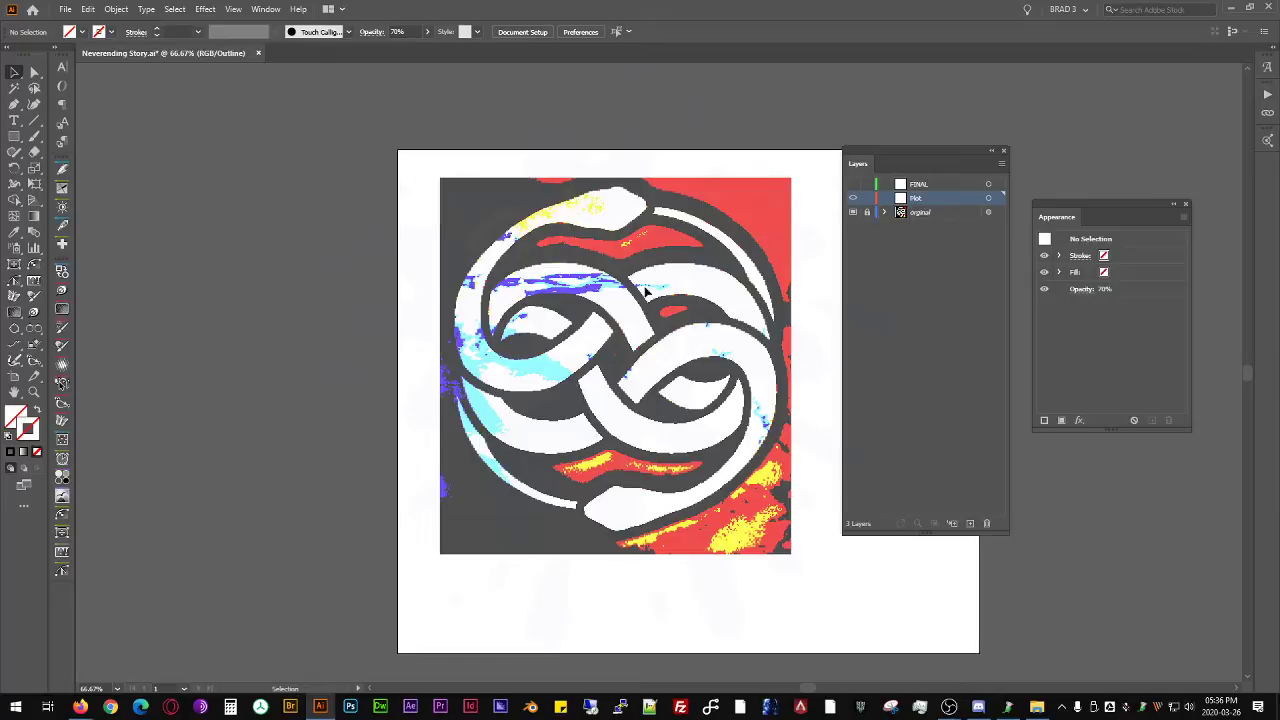
pyautogui.hotkey('ctrl', 'y')
# - Draw a thin rectangle about 8 × 101 pt spanning the two facing ribbon corners at the emblem's centre
pyautogui.scroll(5, 625, 228)
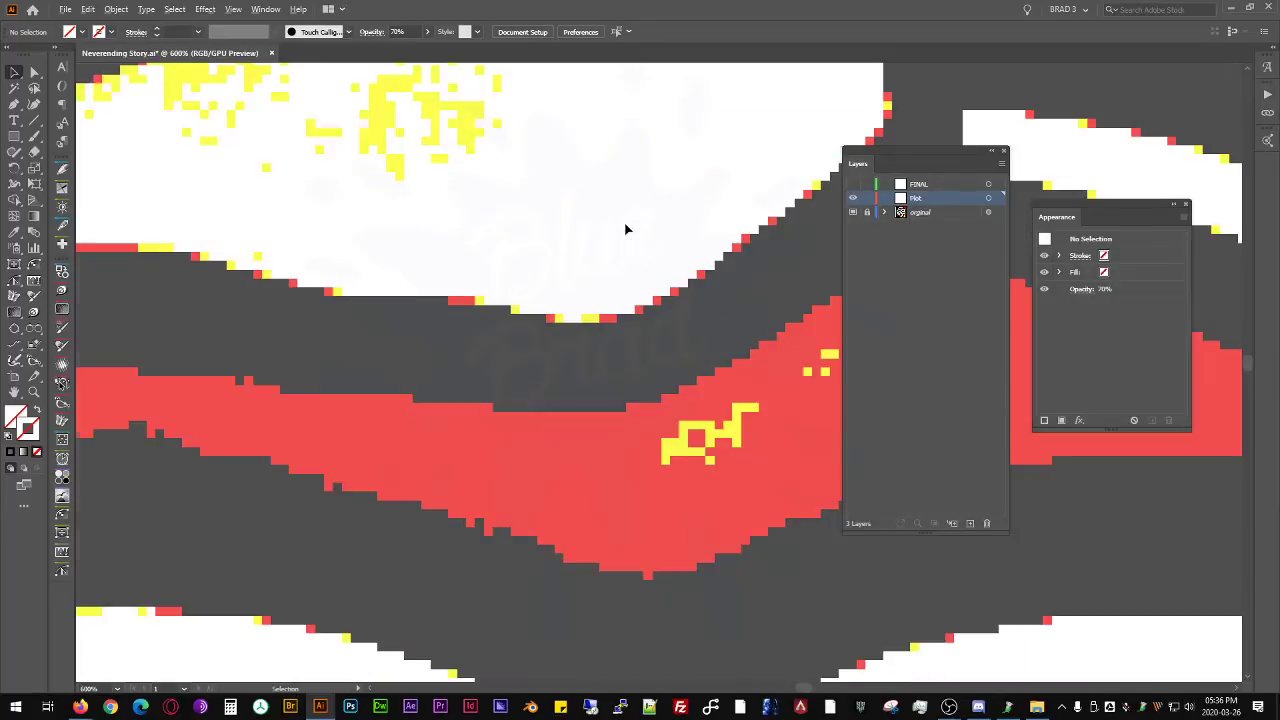
pyautogui.scroll(-3, 631, 238)
pyautogui.moveTo(809, 465); pyautogui.dragTo(685, 276)
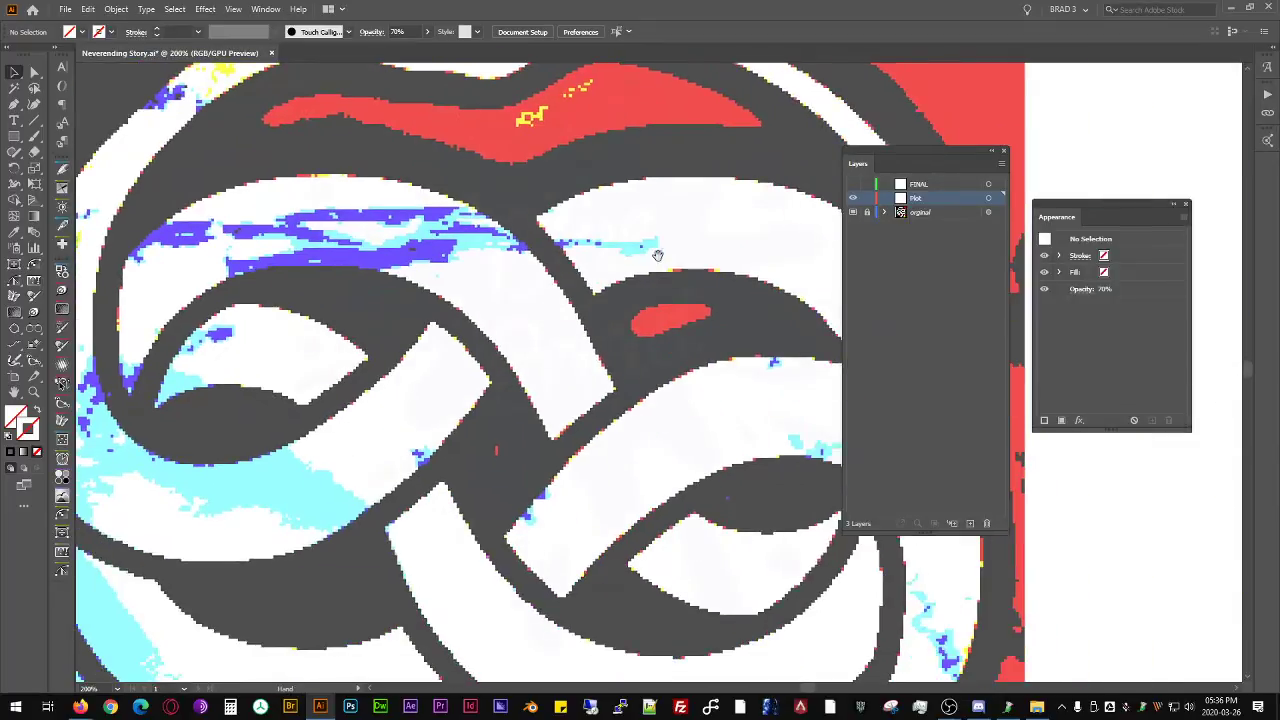
pyautogui.moveTo(557, 357); pyautogui.dragTo(582, 294)
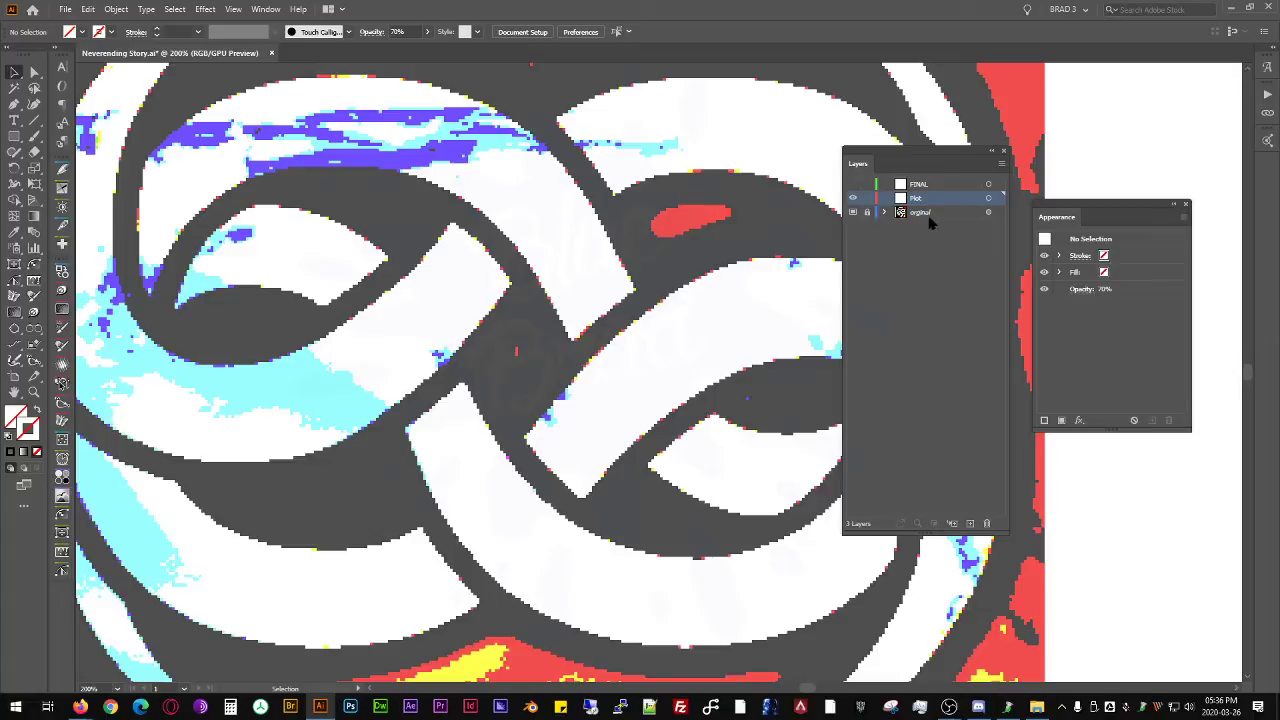
pyautogui.click(17, 137)
pyautogui.moveTo(525, 435); pyautogui.dragTo(512, 284)
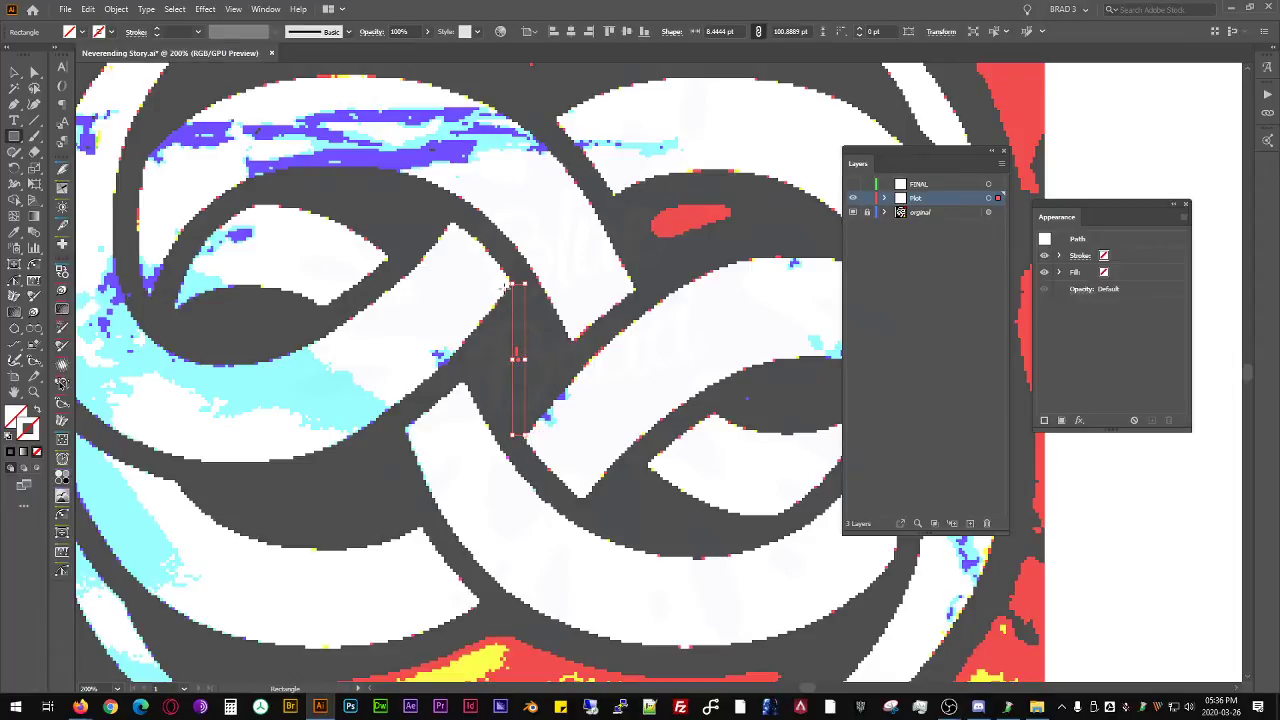
# - Draw a circle about 49 pt across outward from the thin rectangle's centre point with the Ellipse tool
pyautogui.click(15, 136)
pyautogui.click(74, 168)
pyautogui.scroll(-1, 580, 251)
pyautogui.scroll(2, 517, 309)
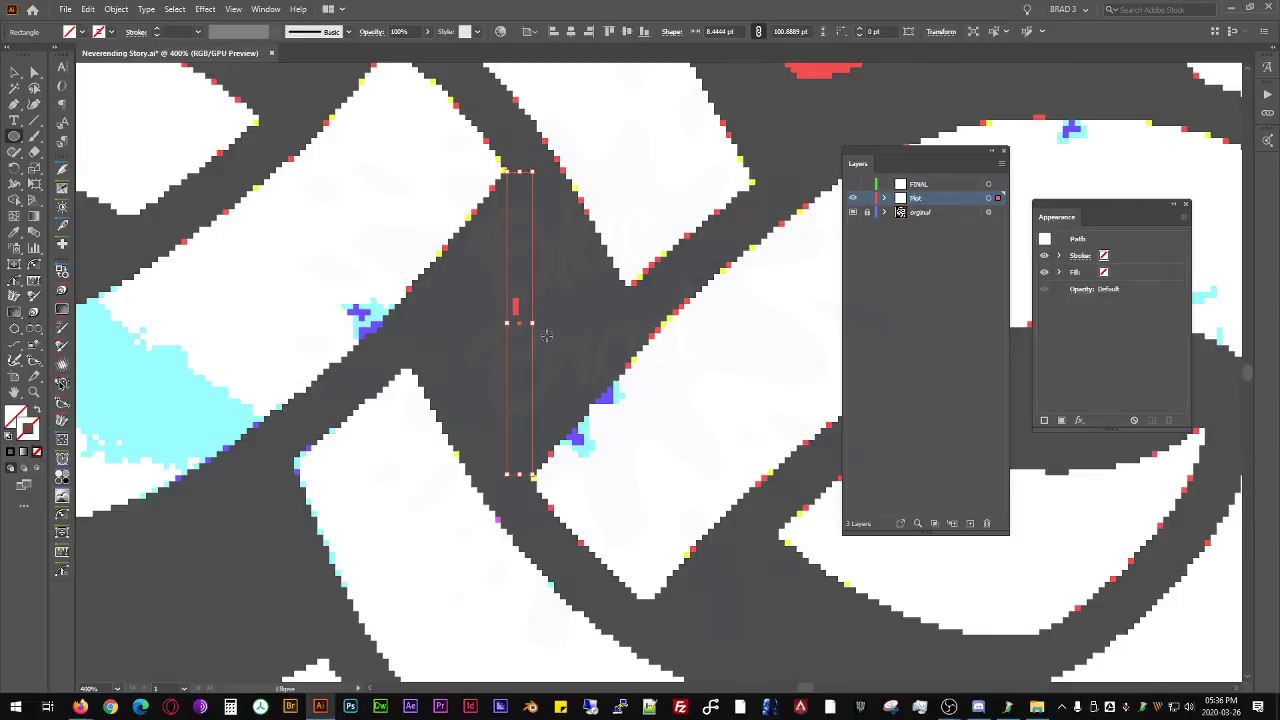
pyautogui.scroll(3, 518, 324)
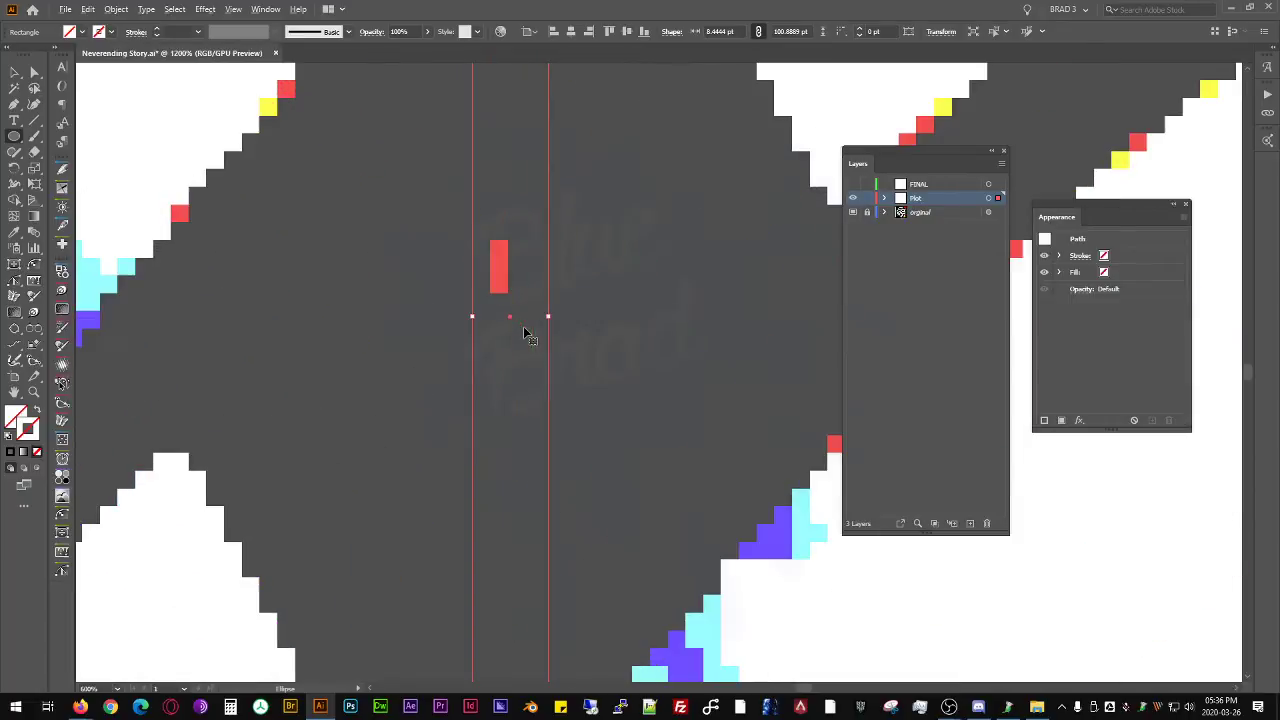
pyautogui.keyDown('ctrl'); pyautogui.click(533, 332); pyautogui.keyUp('ctrl')
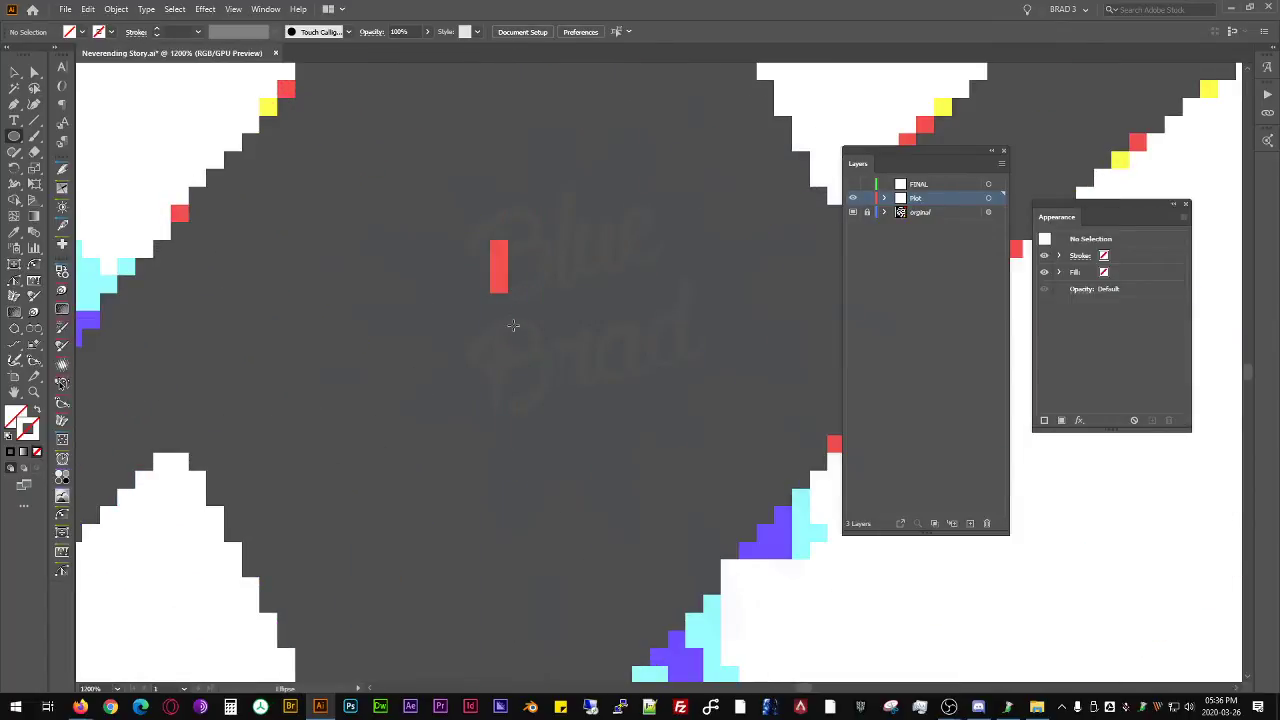
pyautogui.moveTo(510, 317); pyautogui.dragTo(714, 538)
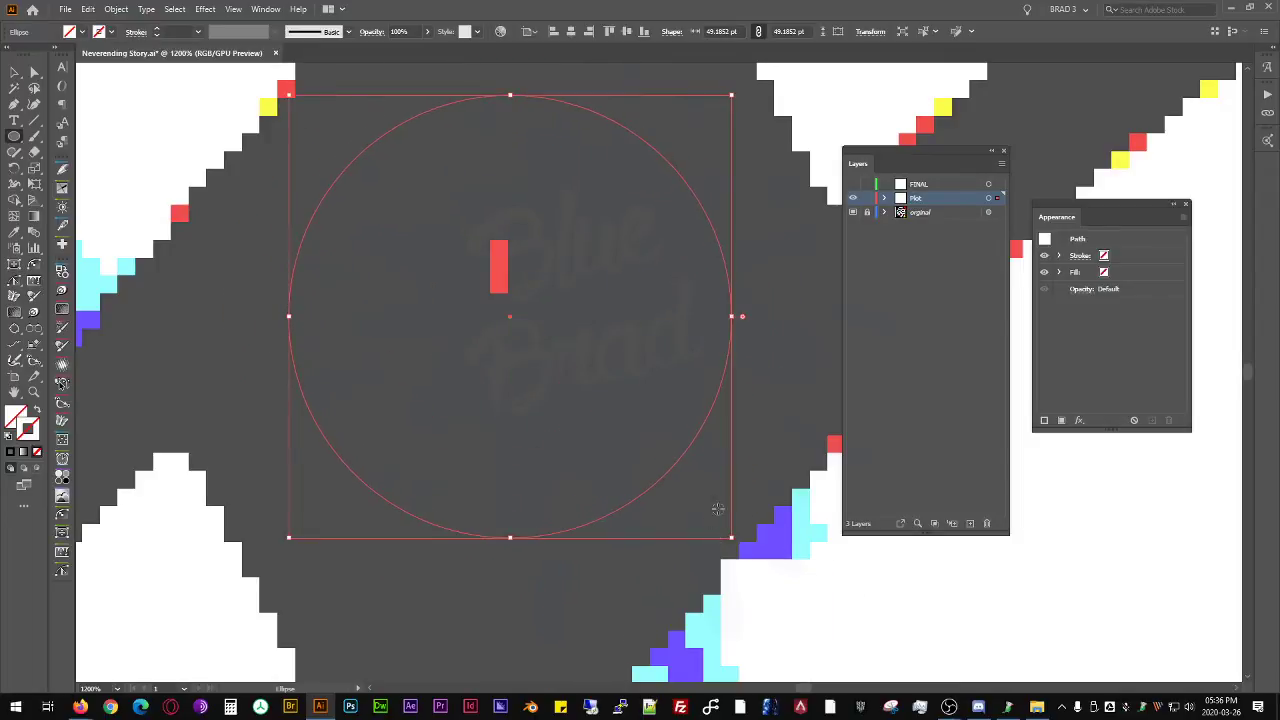
# - Enlarge the circle from its centre to about 770 pt across so that it surrounds the whole emblem
pyautogui.scroll(-8, 714, 538)
pyautogui.moveTo(708, 431); pyautogui.dragTo(890, 580)
pyautogui.press('v')
pyautogui.scroll(3, 714, 249)
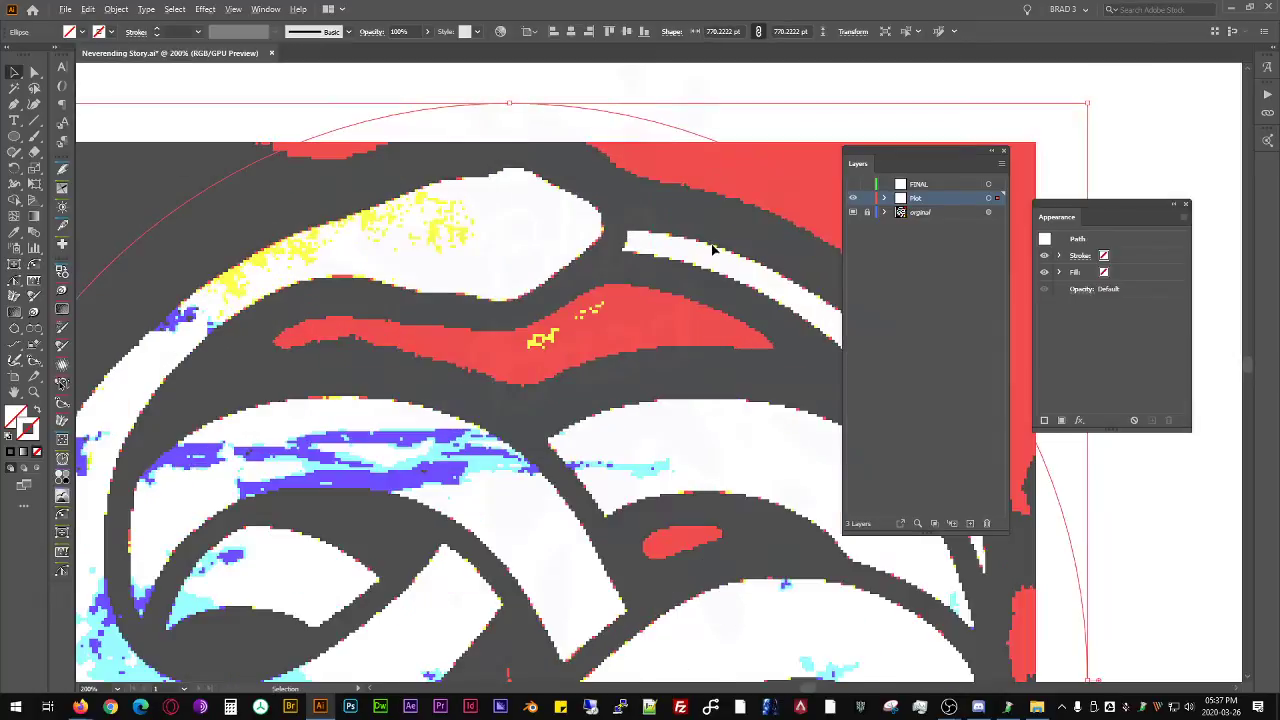
pyautogui.scroll(-3, 714, 249)
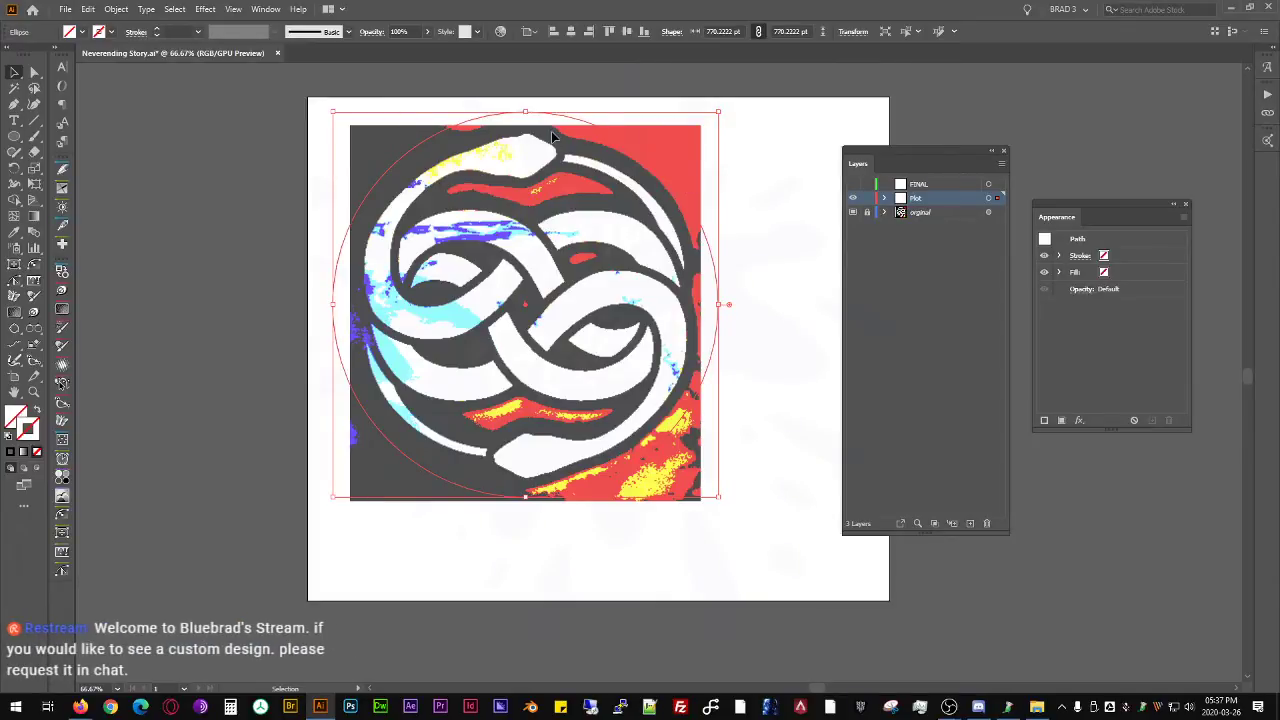
pyautogui.click(1061, 607)
pyautogui.press('XF86AudioLowerVolume')
pyautogui.press('XF86AudioLowerVolume')
pyautogui.press('XF86AudioLowerVolume')
pyautogui.press('XF86AudioLowerVolume')
pyautogui.press('XF86AudioLowerVolume')
pyautogui.press('XF86AudioLowerVolume')
pyautogui.press('XF86AudioLowerVolume')
pyautogui.press('XF86AudioLowerVolume')
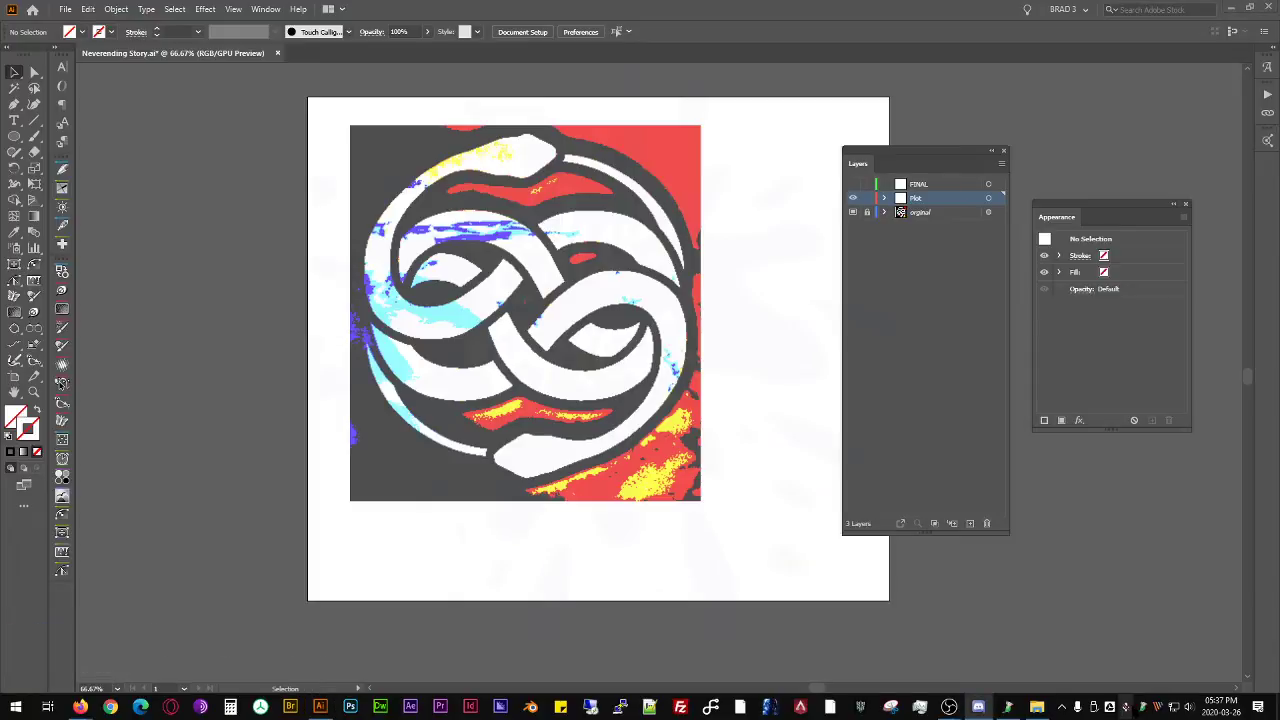
pyautogui.click(1107, 548)
pyautogui.click(890, 507)
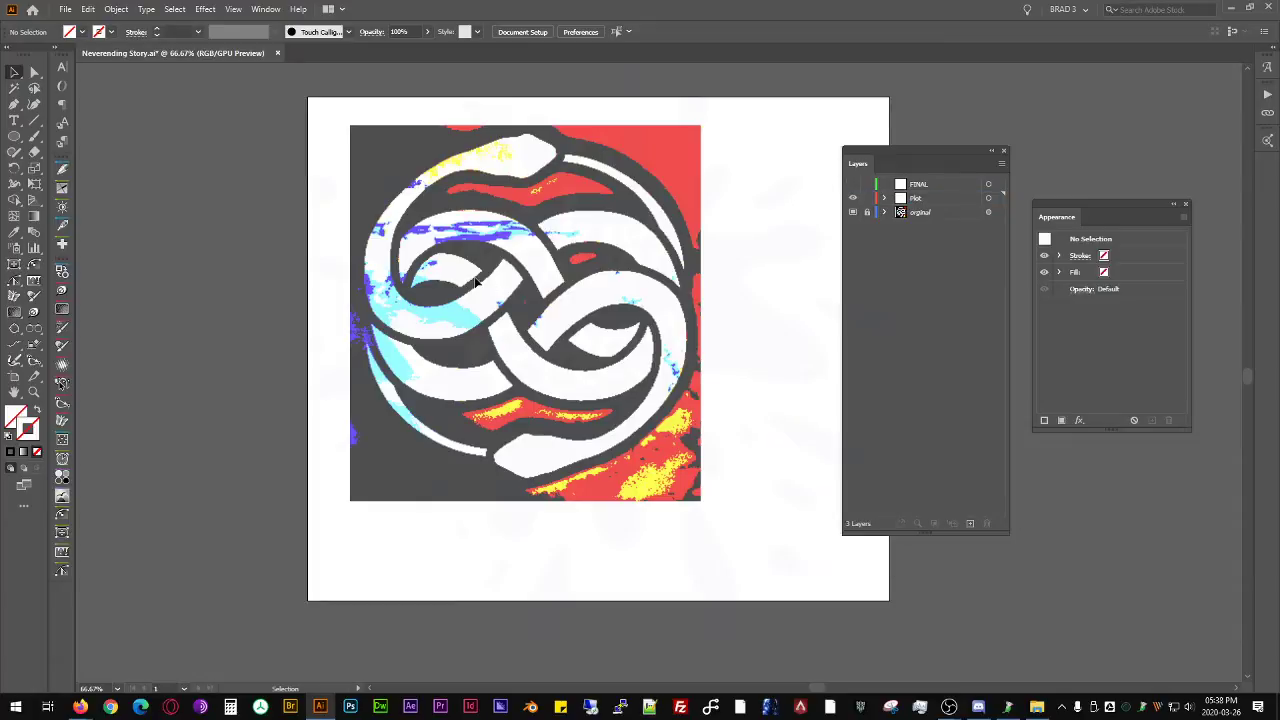
# - Expand the Plot layer's contents and fit the artboard exactly to the large circle's bounds
pyautogui.click(714, 263)
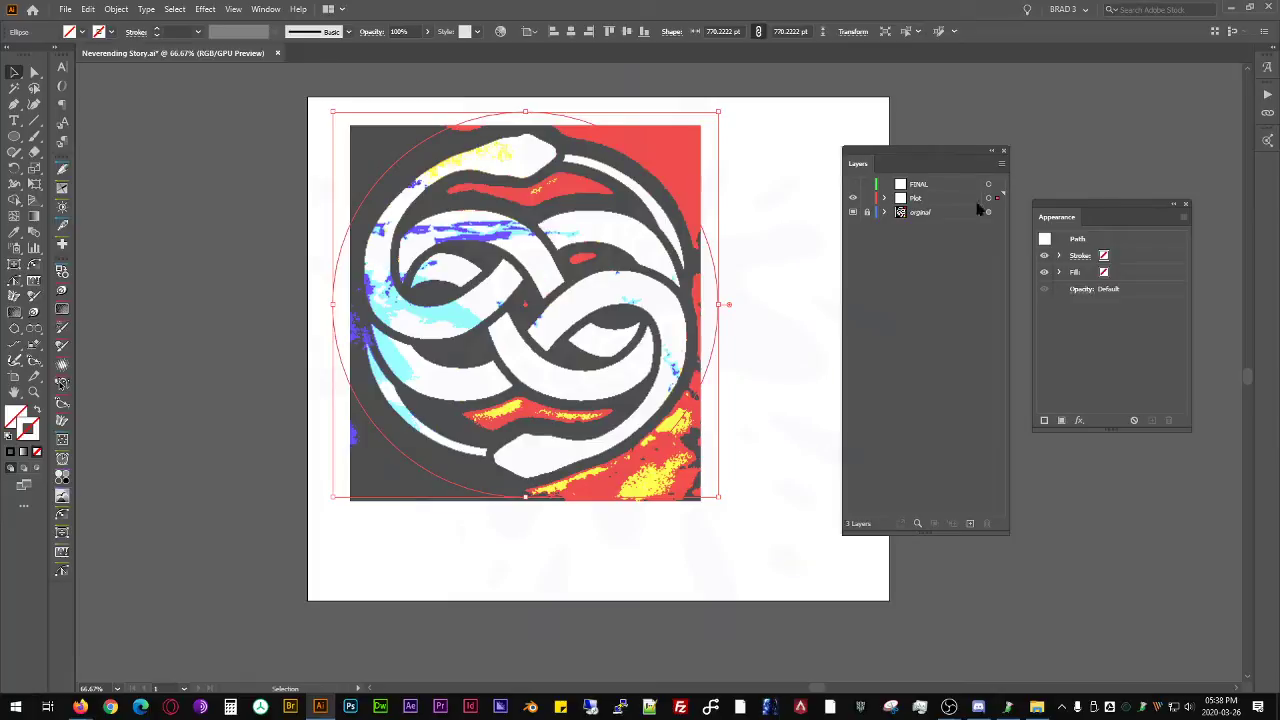
pyautogui.click(884, 198)
pyautogui.click(988, 198)
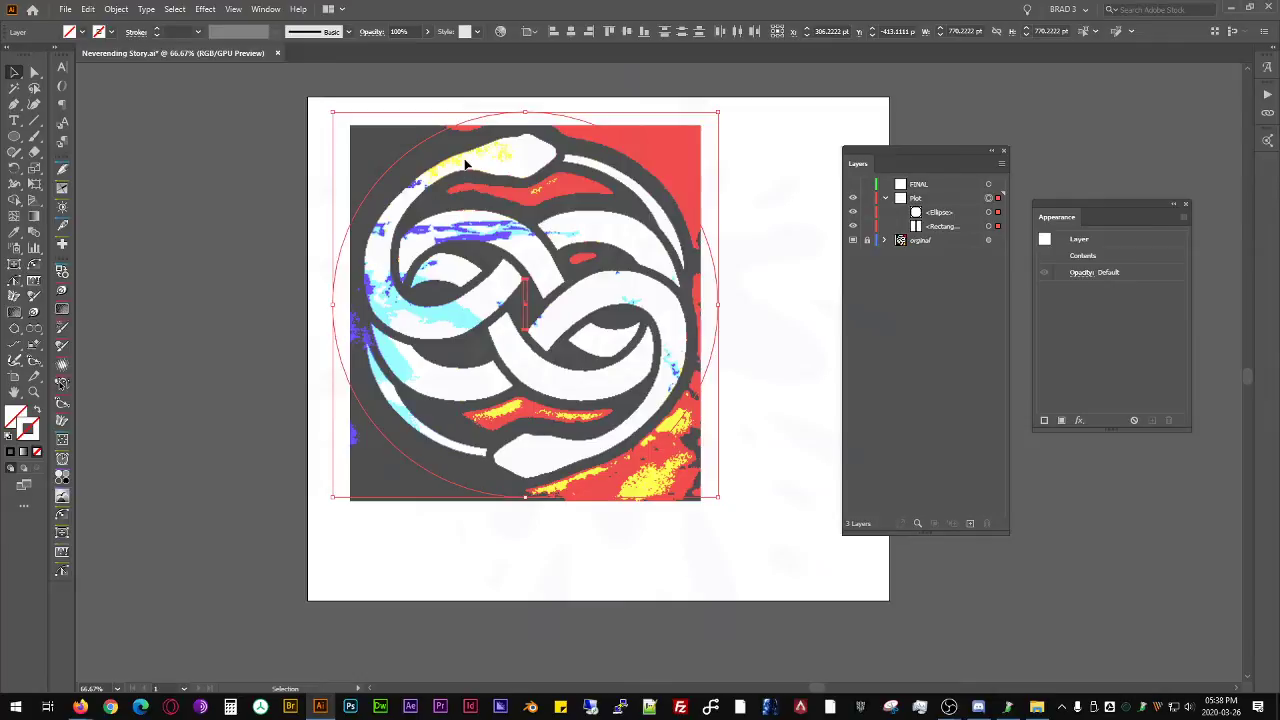
pyautogui.click(745, 288)
pyautogui.click(716, 268)
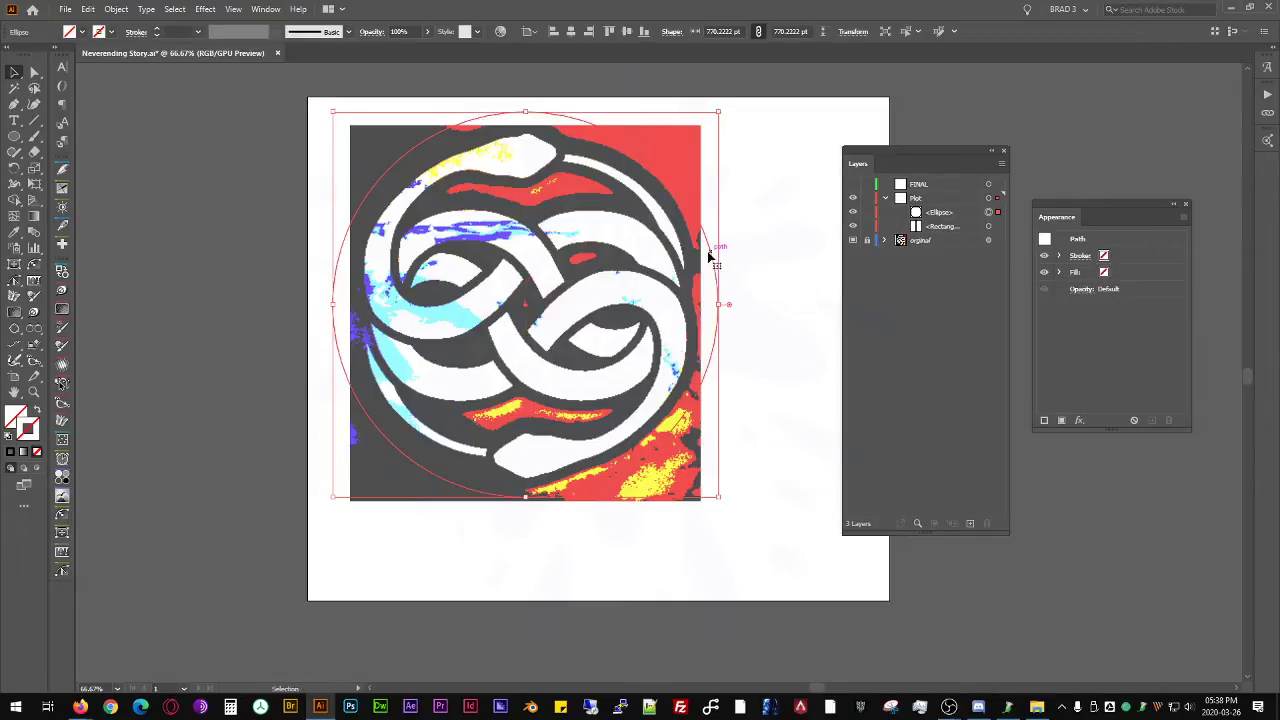
pyautogui.hotkey('shift', 'o')
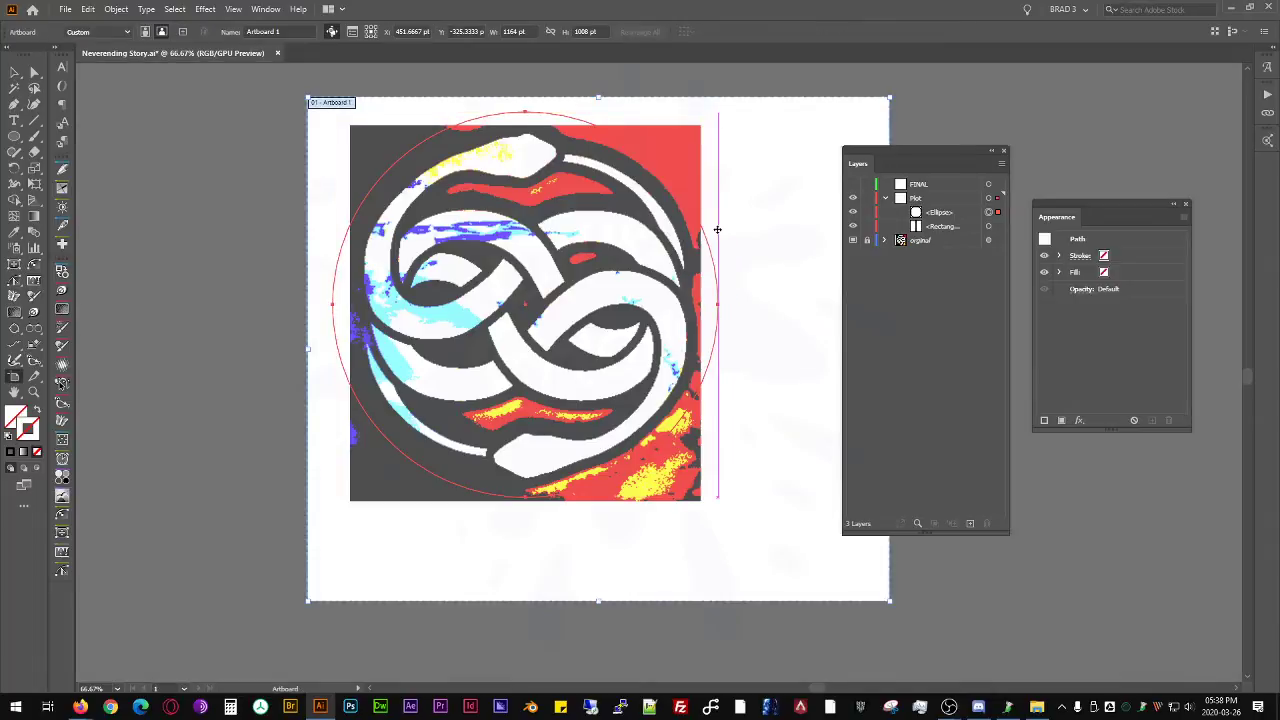
pyautogui.click(707, 239)
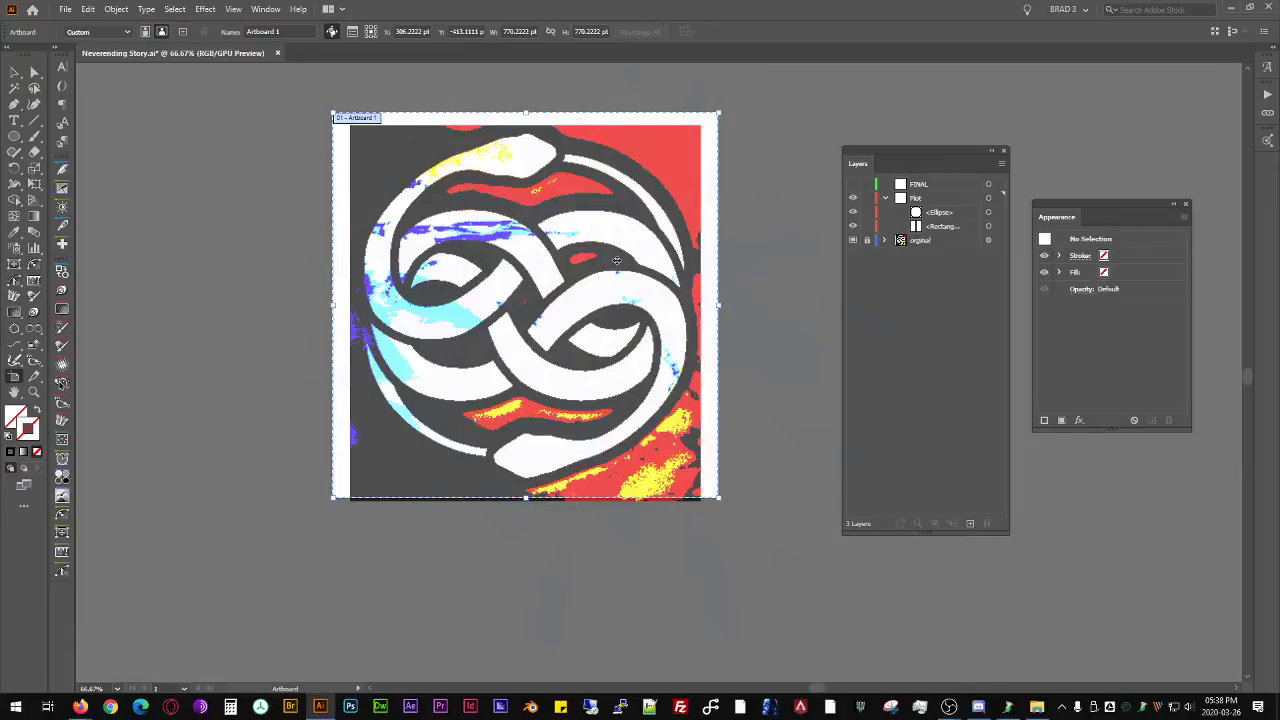
pyautogui.click(15, 72)
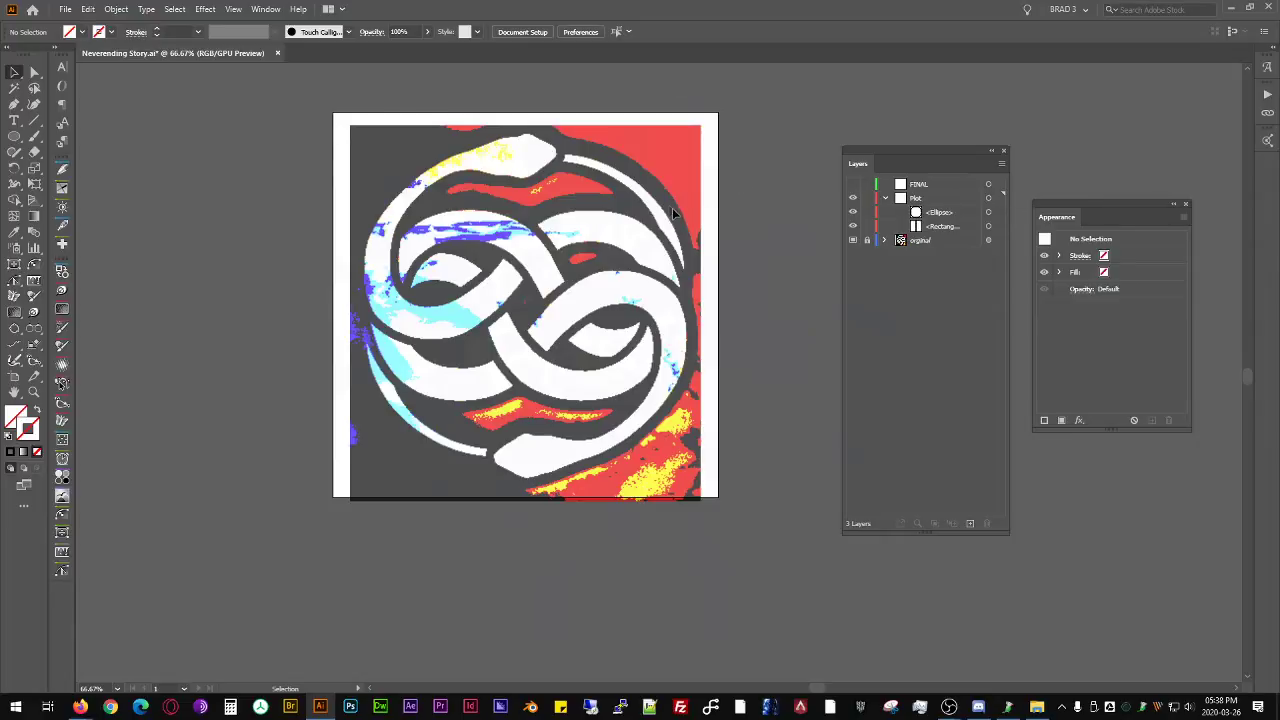
# - Delete the thin construction rectangle from the Plot layer, keeping only the large circle, and clear the selection
pyautogui.moveTo(925, 155); pyautogui.dragTo(882, 120)
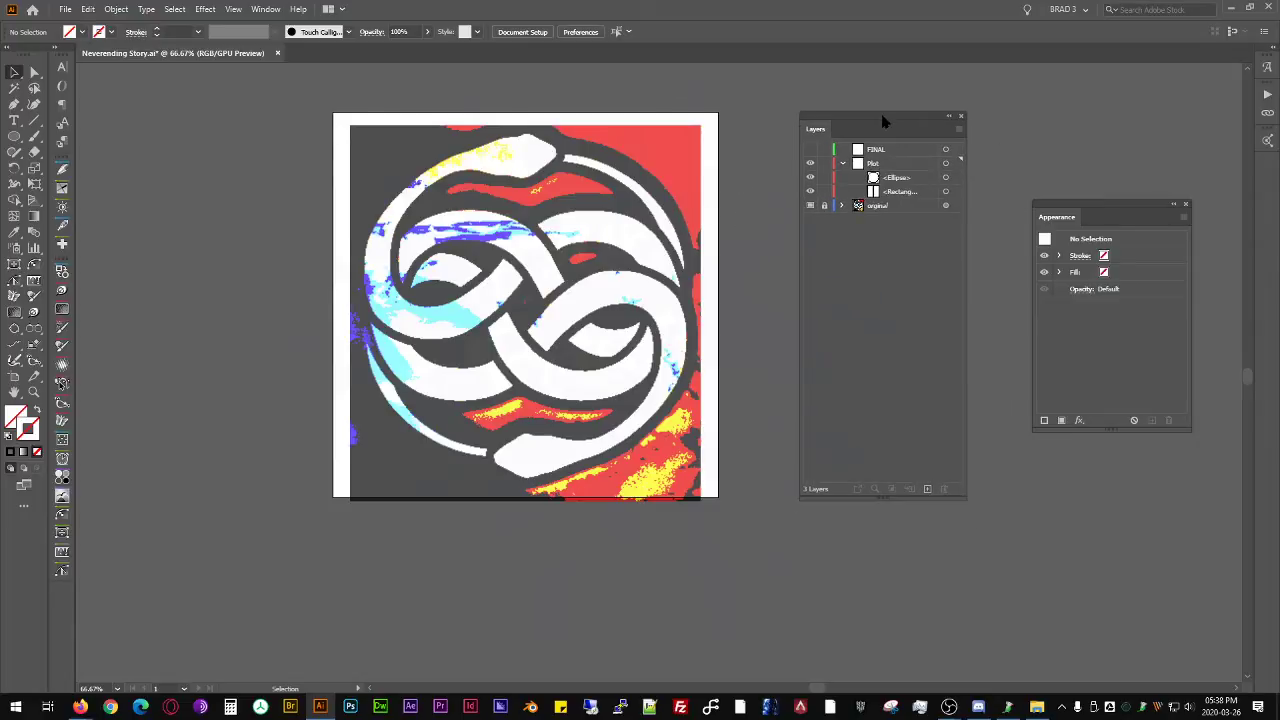
pyautogui.click(946, 164)
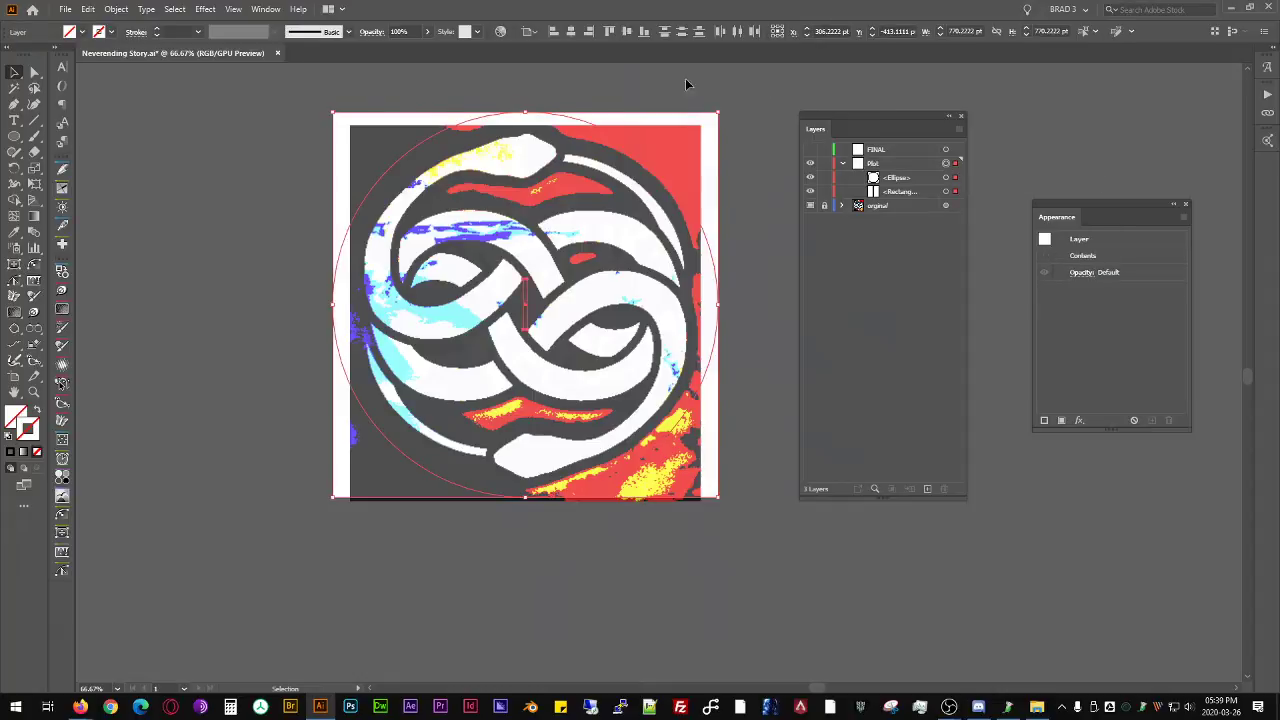
pyautogui.click(956, 191)
pyautogui.press('Delete')
pyautogui.click(946, 177)
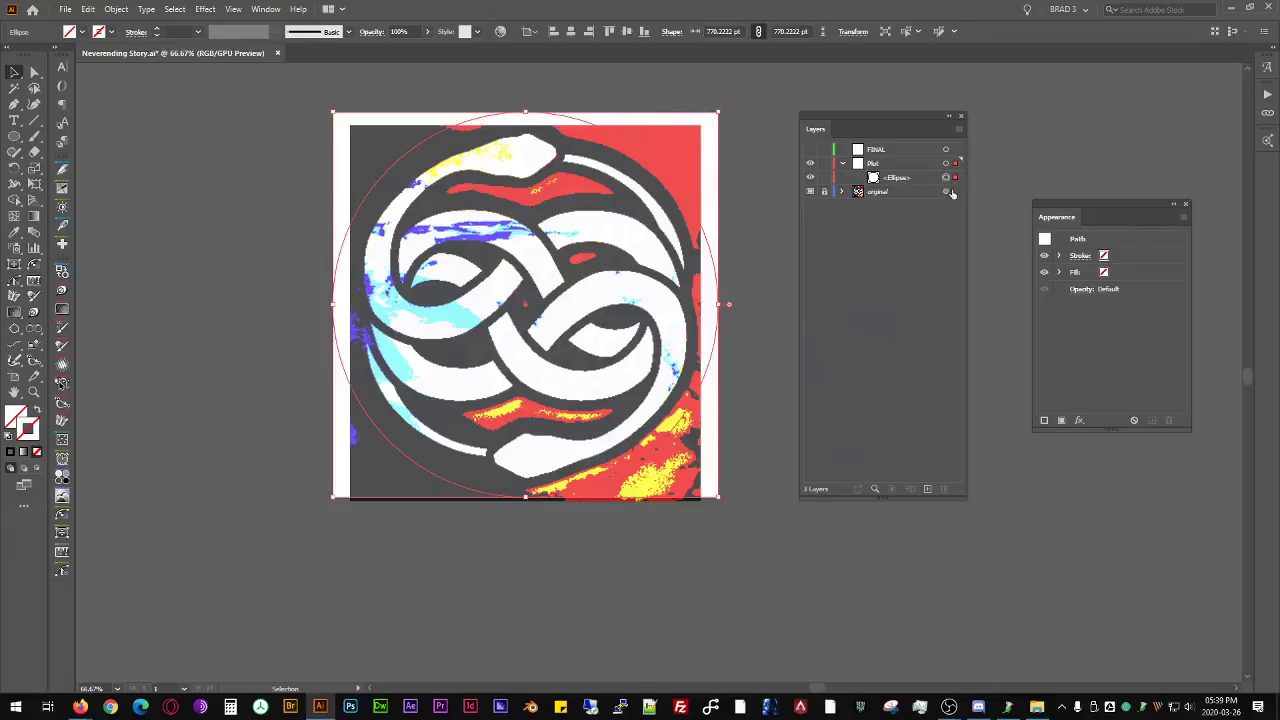
pyautogui.click(185, 140)
# - Draw a circle about 83 pt across from its centre over the upper snake's head
pyautogui.moveTo(14, 136); pyautogui.dragTo(74, 170)
pyautogui.moveTo(526, 153); pyautogui.dragTo(548, 176)
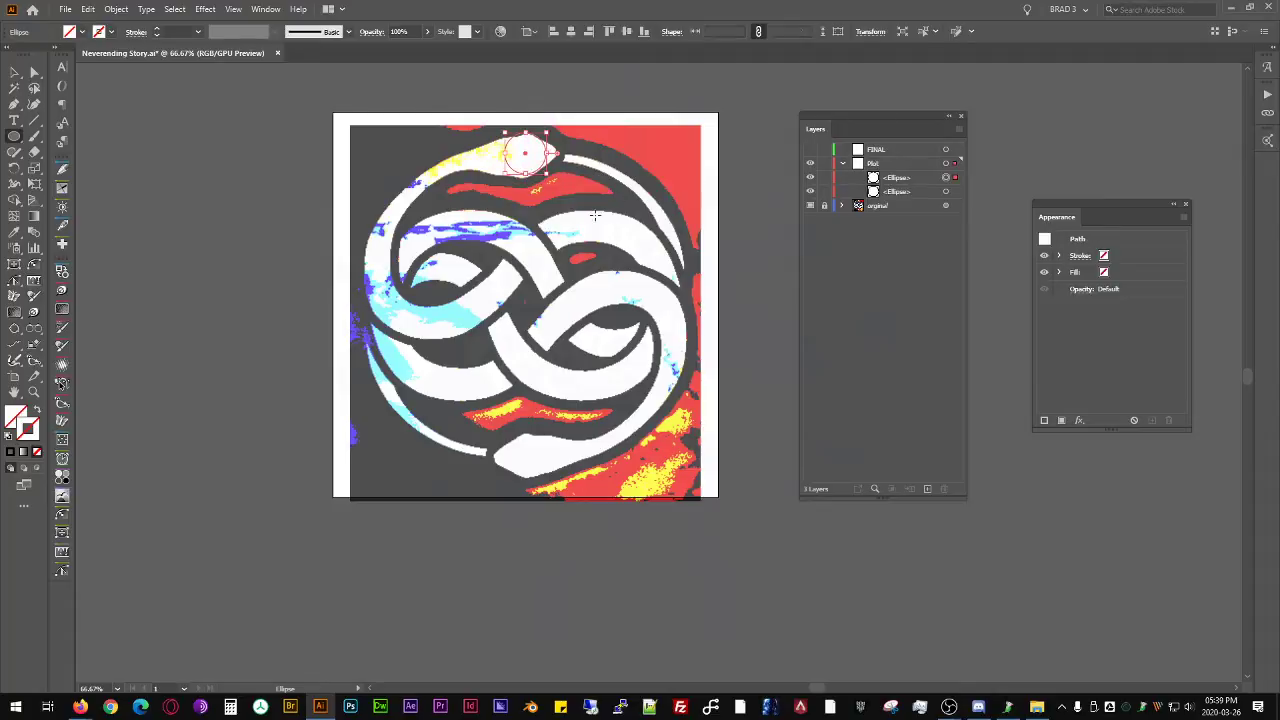
pyautogui.click(83, 32)
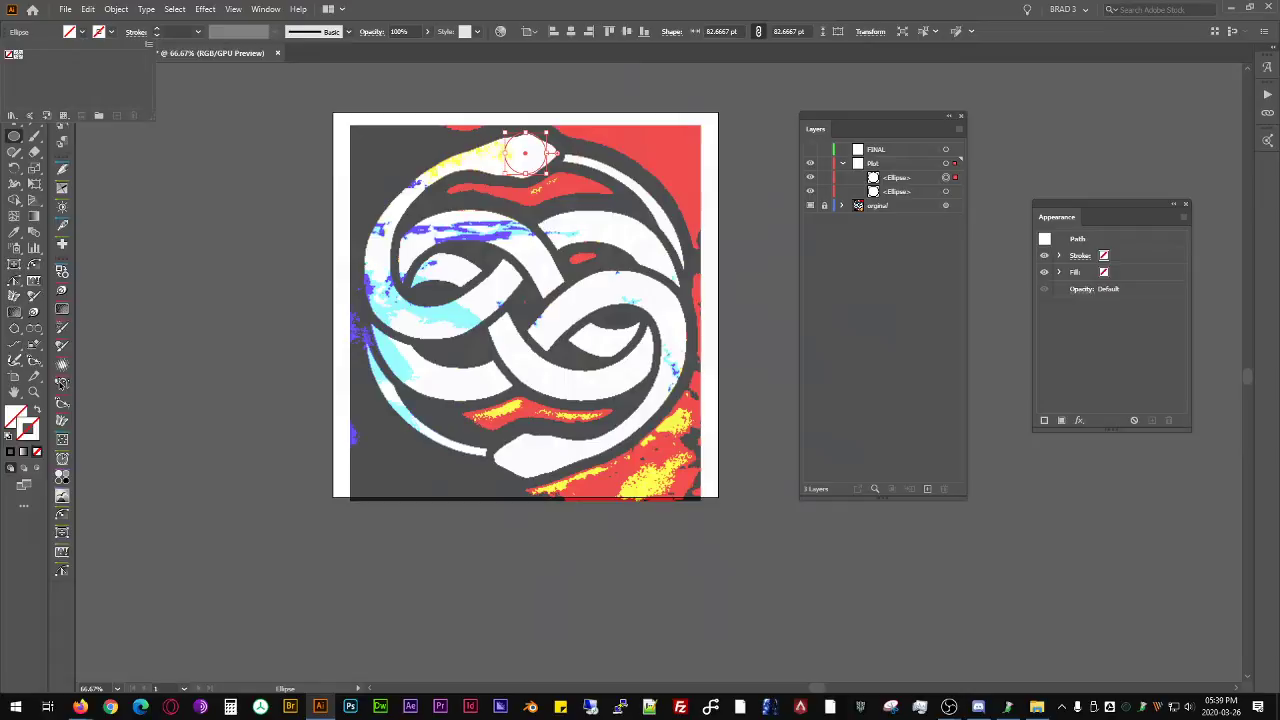
pyautogui.press('Escape')
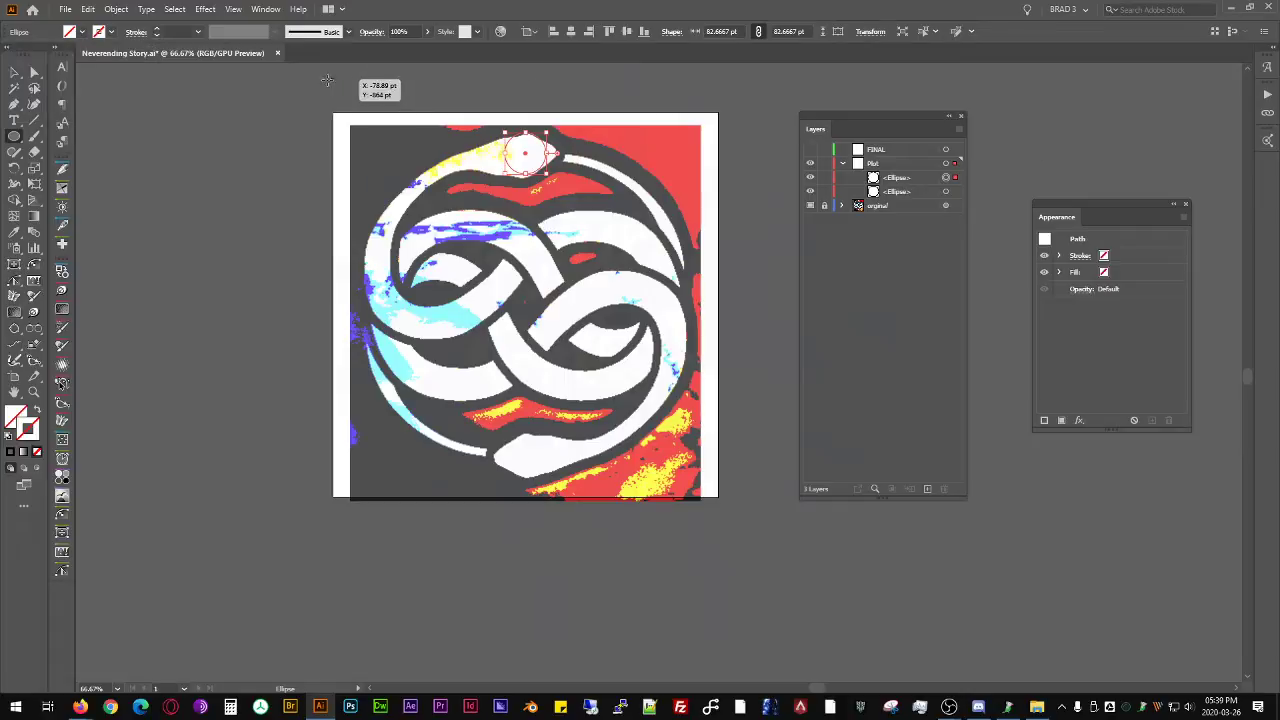
# - Give the small circle a green fill without stroke and place a copy of it on the emblem's left outer curve
pyautogui.press(',')
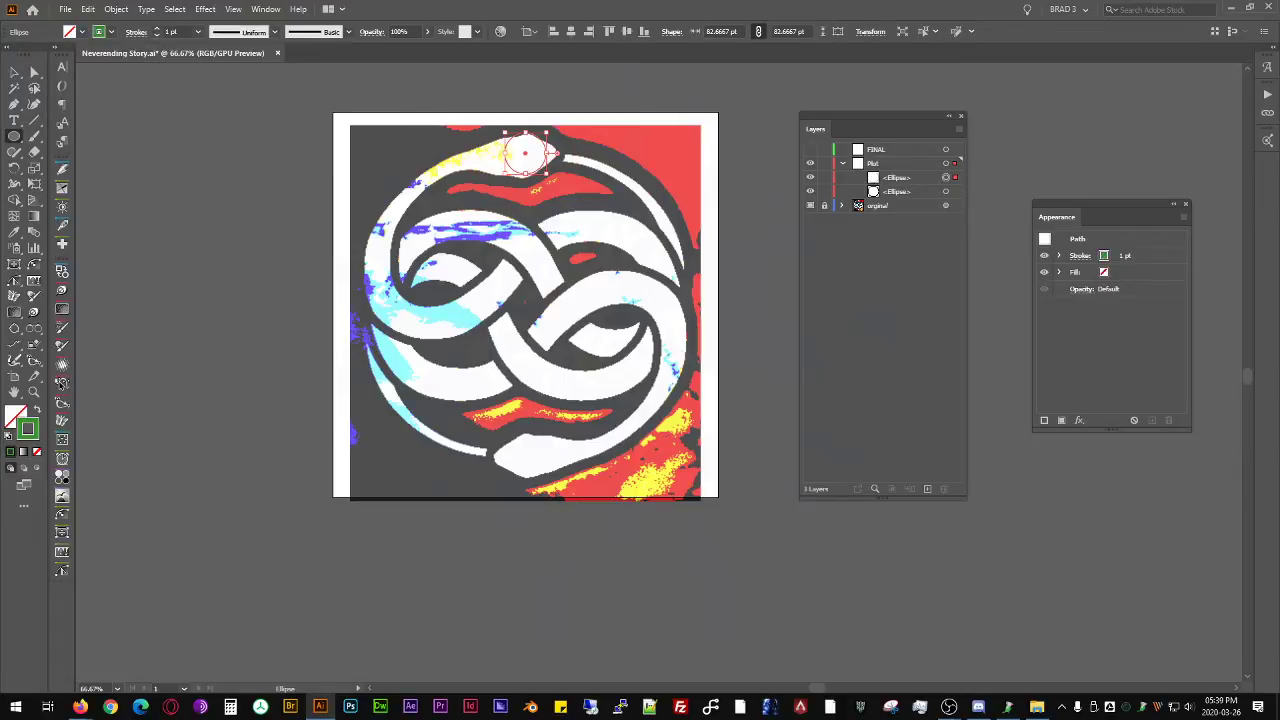
pyautogui.hotkey('shift', 'x')
pyautogui.press('v')
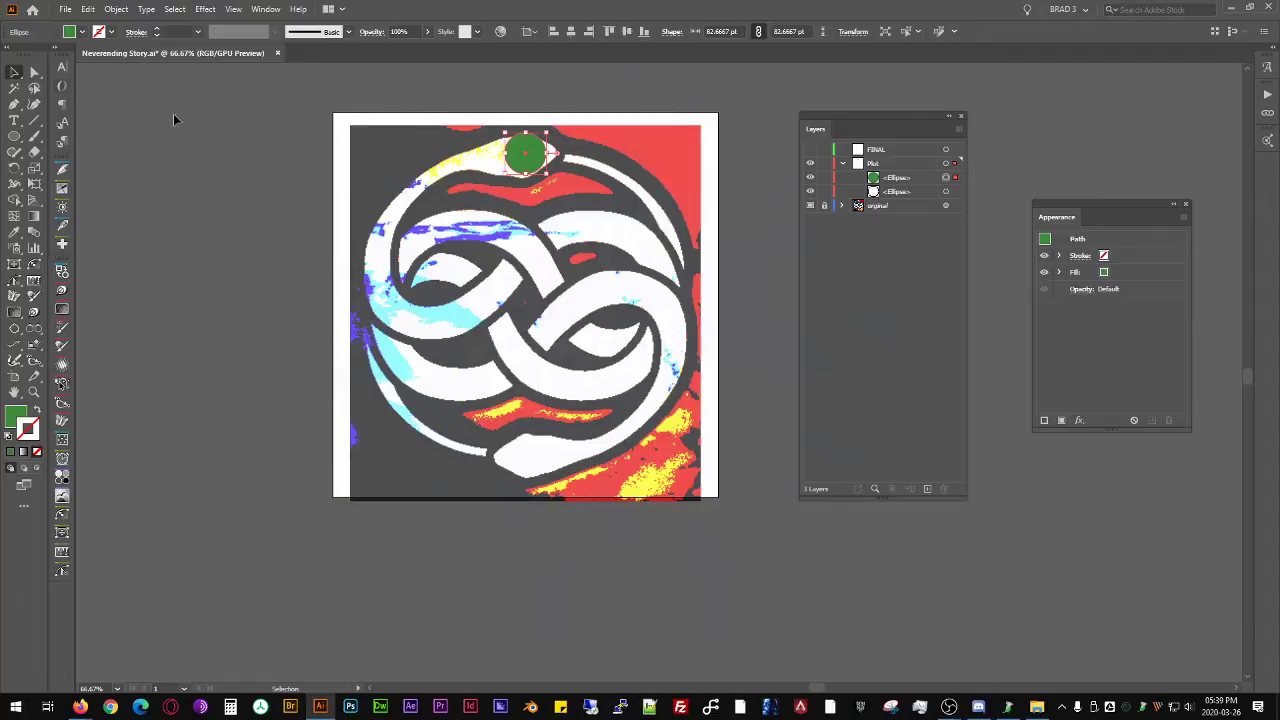
pyautogui.moveTo(527, 157); pyautogui.dragTo(391, 271)
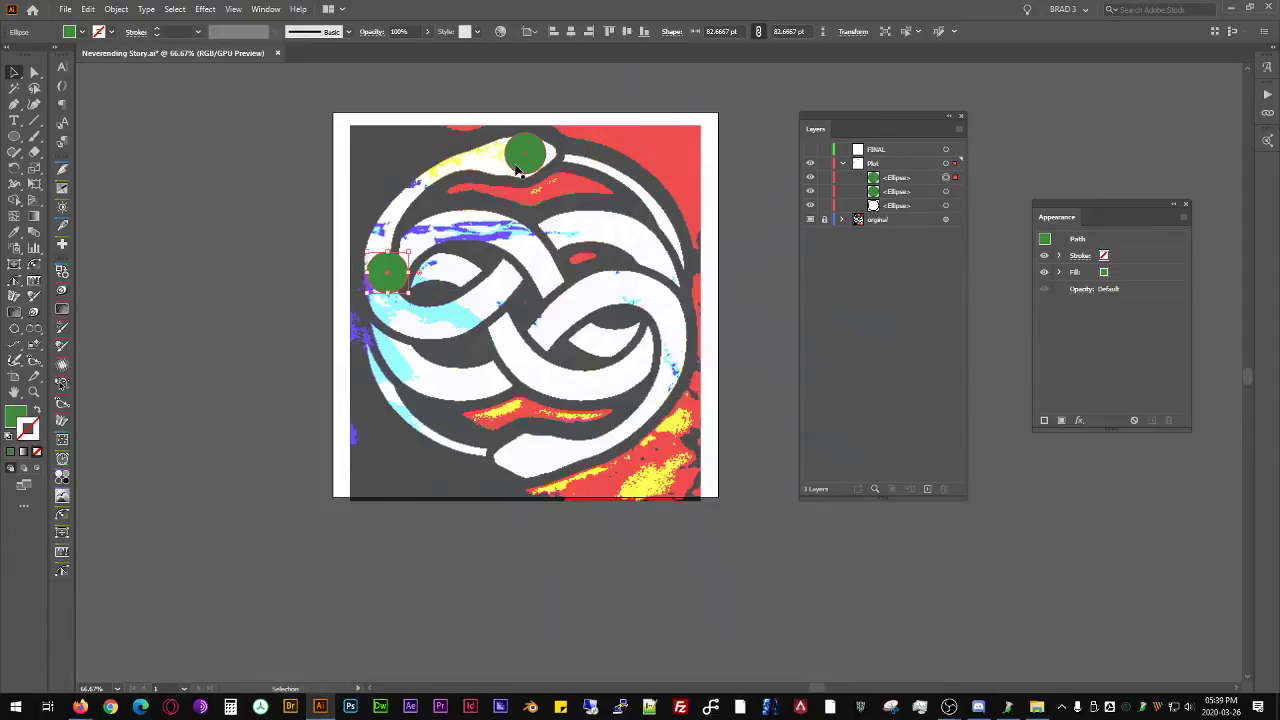
# - Apply a Transform effect to the whole Plot layer with Reflect X, Reflect Y and 1 copy
pyautogui.click(945, 163)
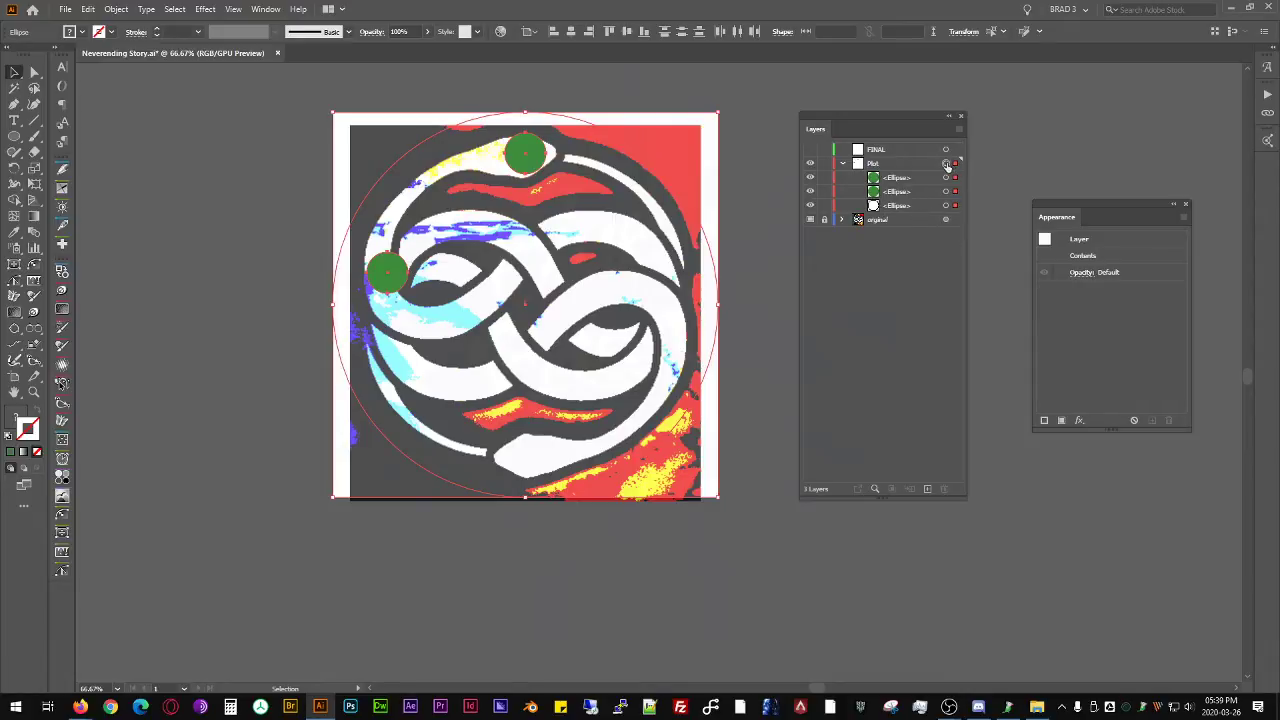
pyautogui.click(1079, 420)
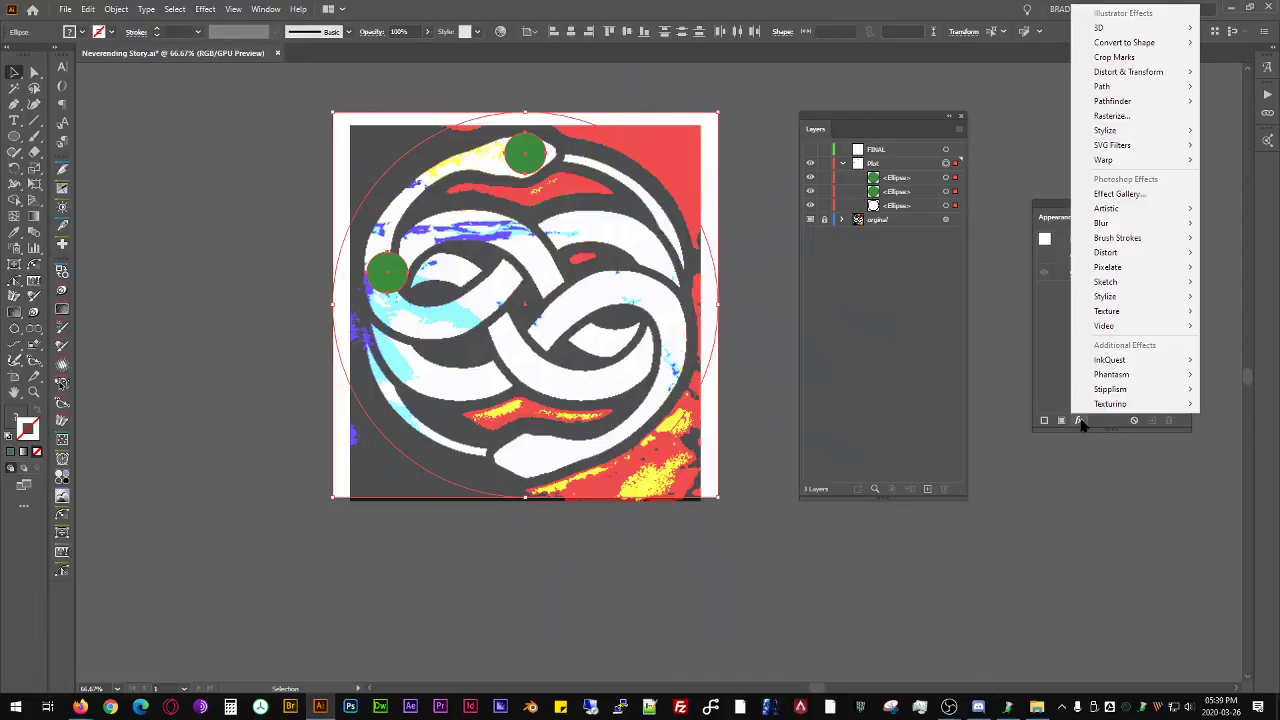
pyautogui.moveTo(1170, 72)
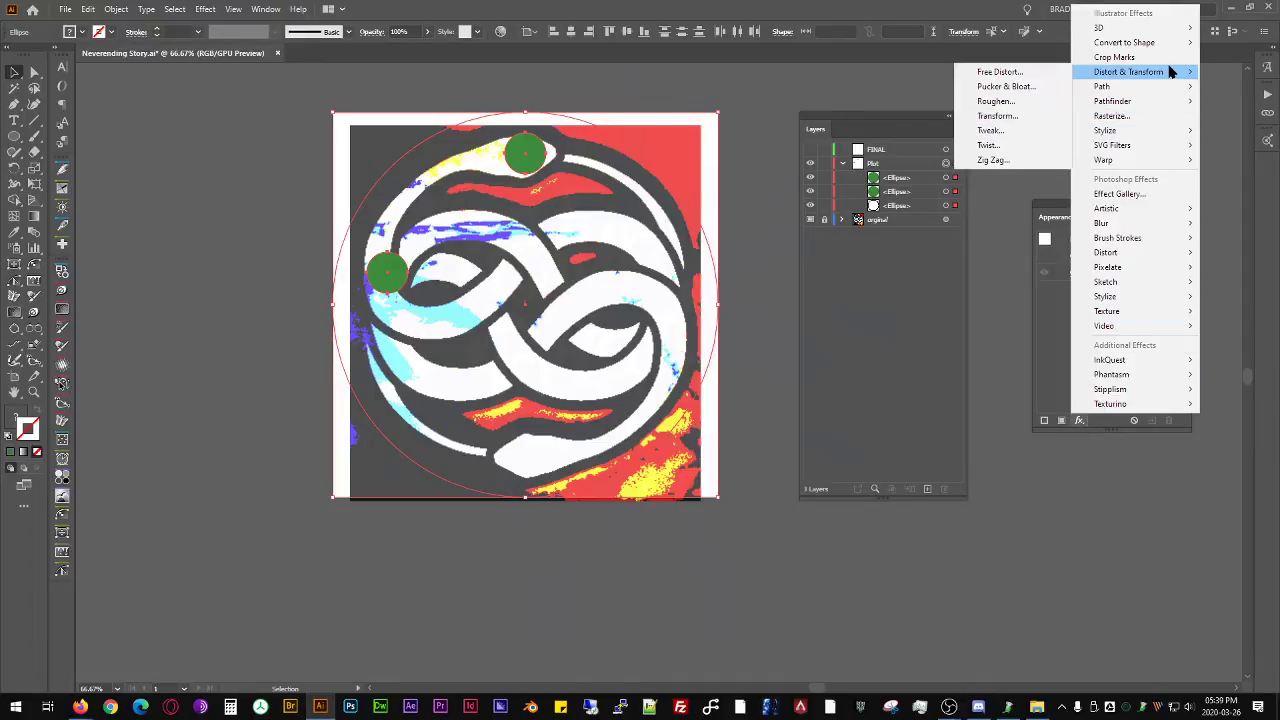
pyautogui.click(998, 116)
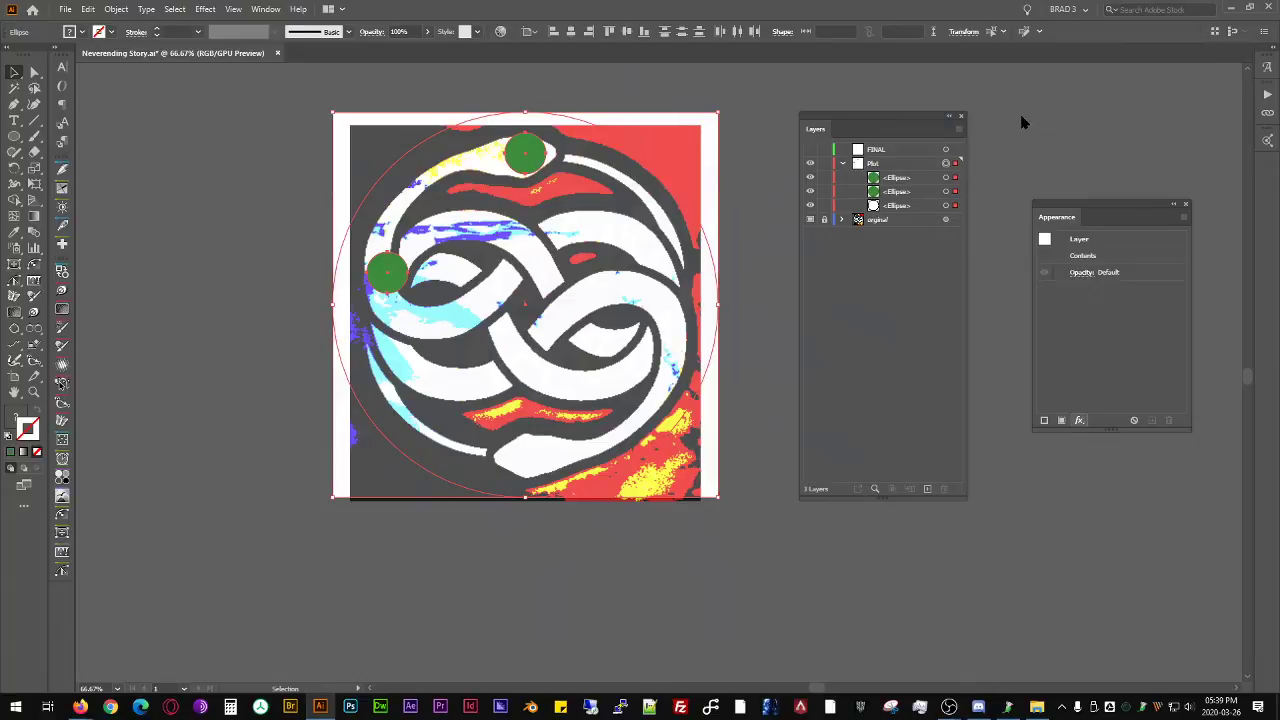
pyautogui.moveTo(625, 152); pyautogui.dragTo(889, 244)
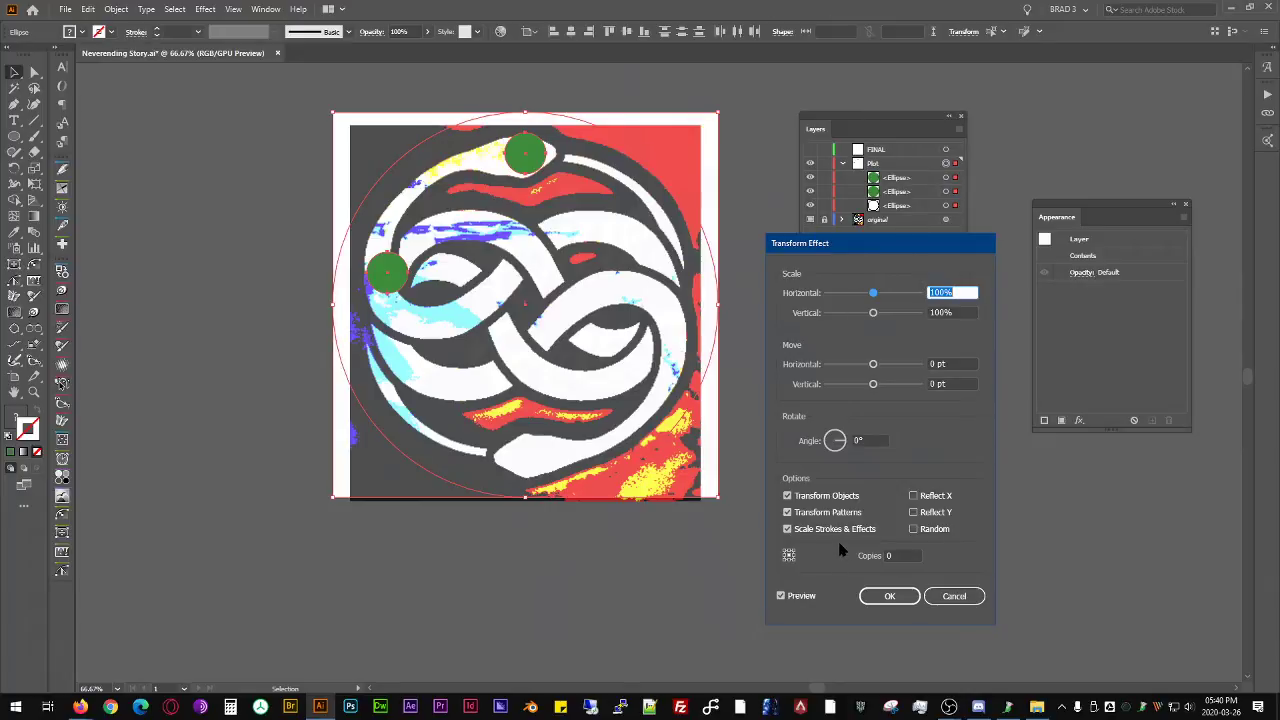
pyautogui.click(935, 498)
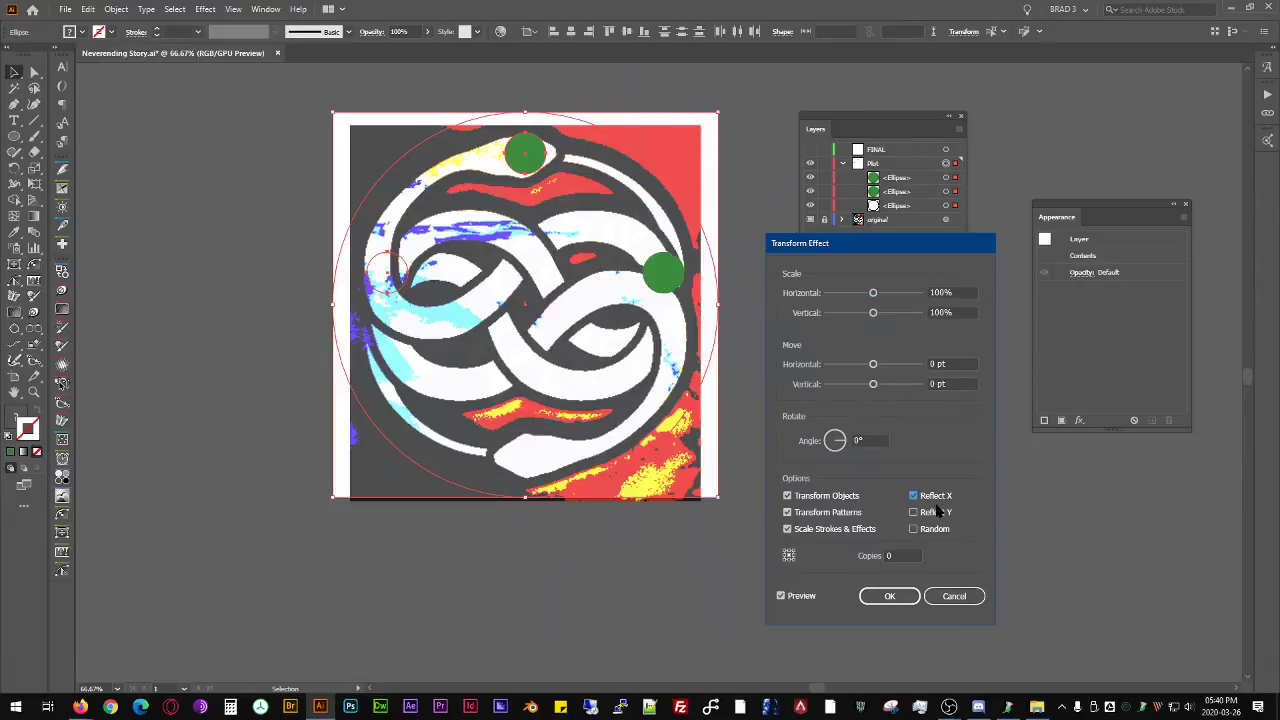
pyautogui.click(936, 512)
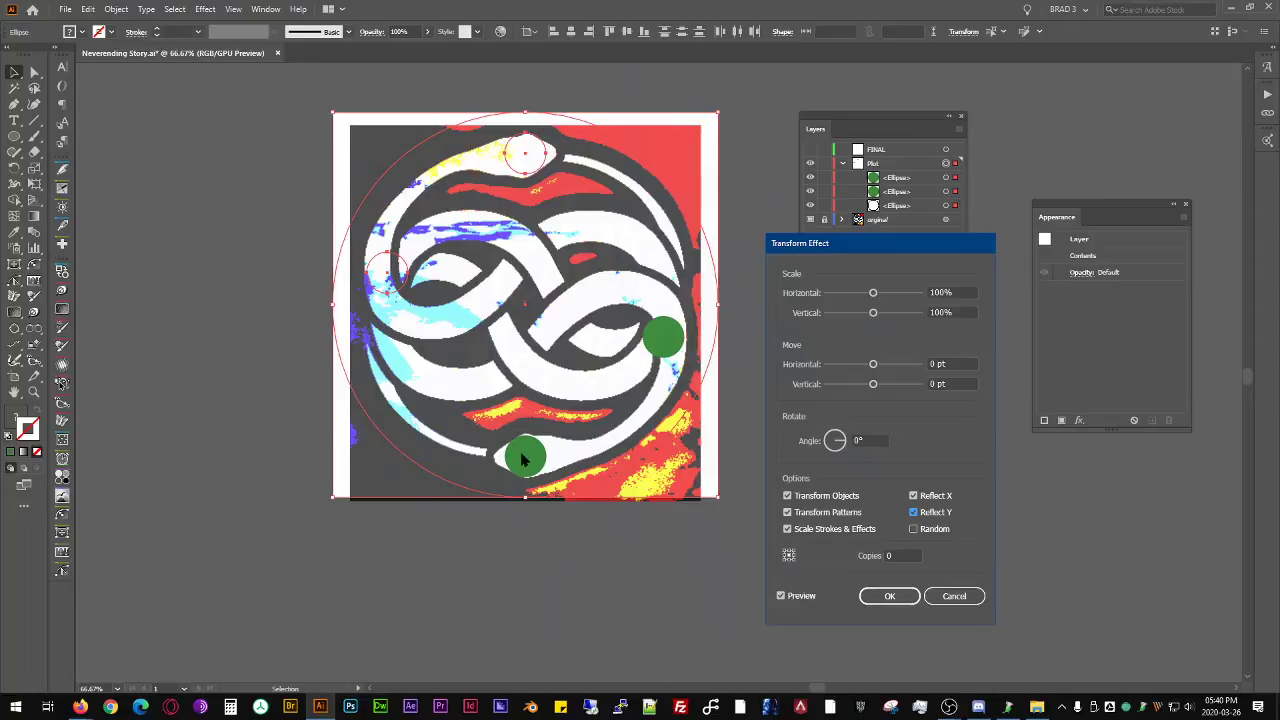
pyautogui.doubleClick(900, 556)
pyautogui.press('Up')
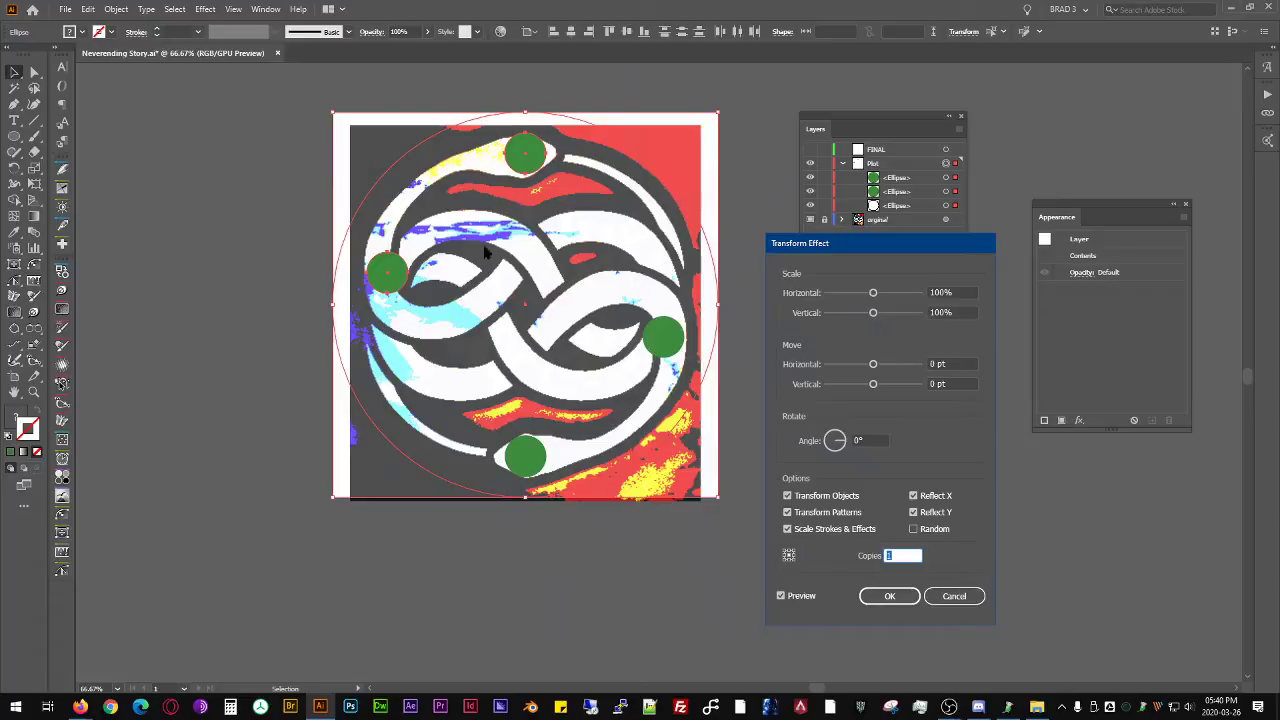
pyautogui.click(890, 596)
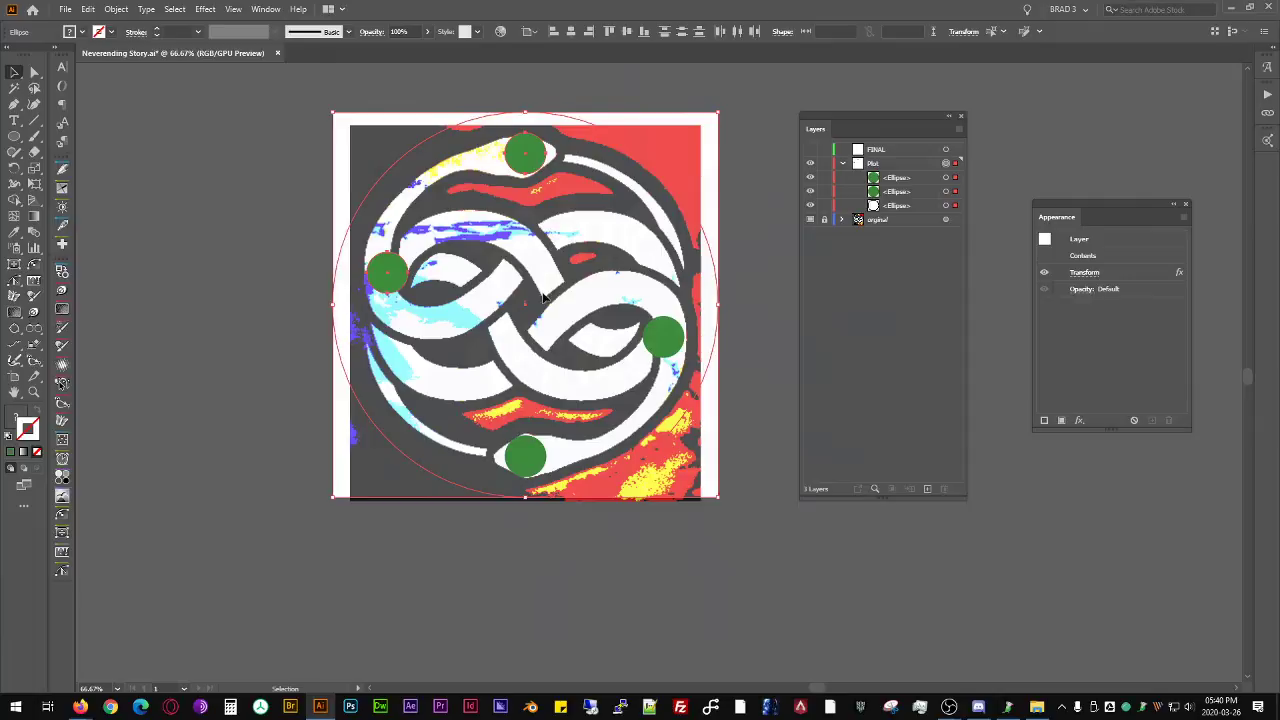
# - Delete the two green test circles from the Plot layer, keeping only the large circle
pyautogui.press('Delete')
pyautogui.hotkey('ctrl', 'z')
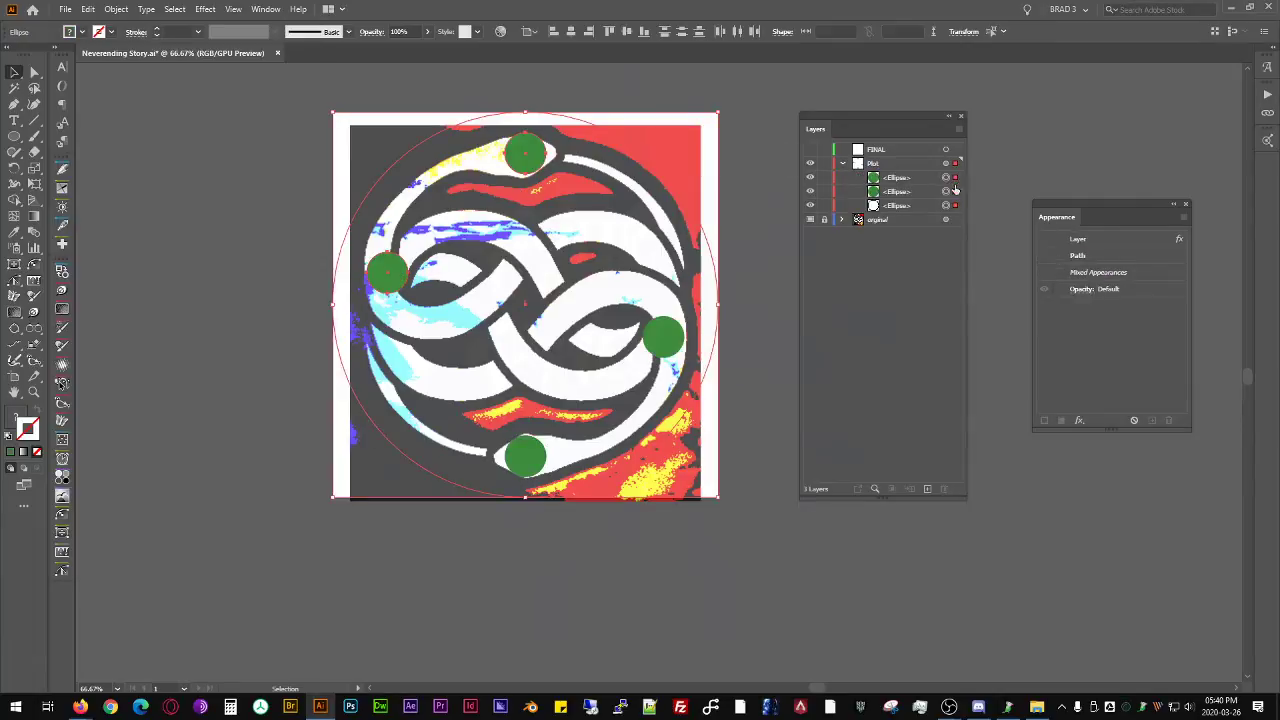
pyautogui.click(954, 192)
pyautogui.press('Delete')
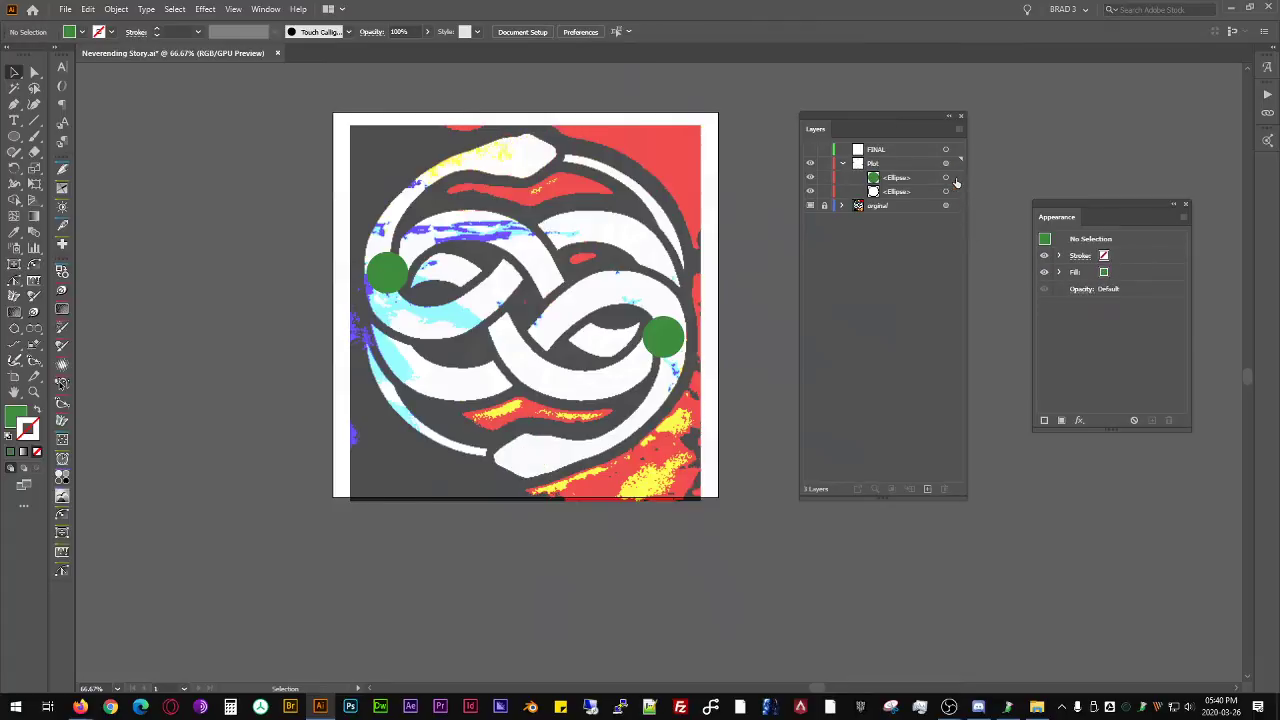
pyautogui.click(956, 179)
pyautogui.press('Delete')
# - Give the large circle a 1 pt black stroke without fill, lock it, and make the Plot layer active
pyautogui.click(956, 180)
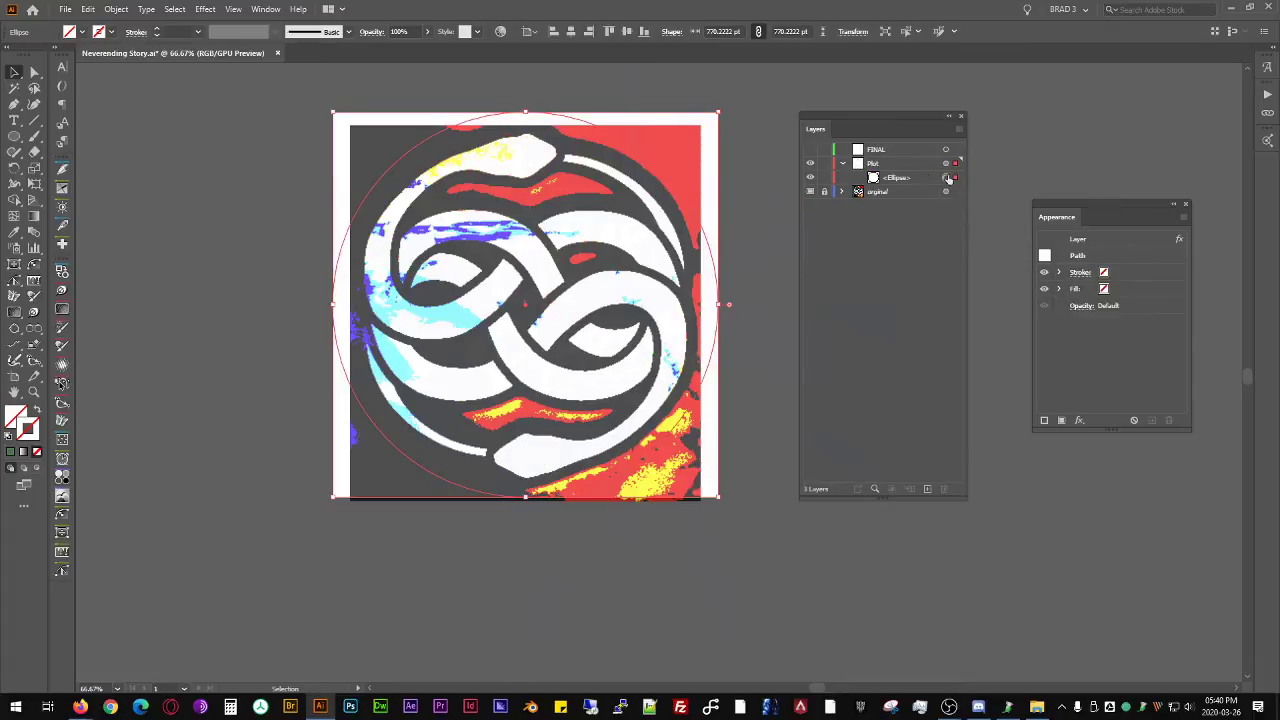
pyautogui.click(824, 179)
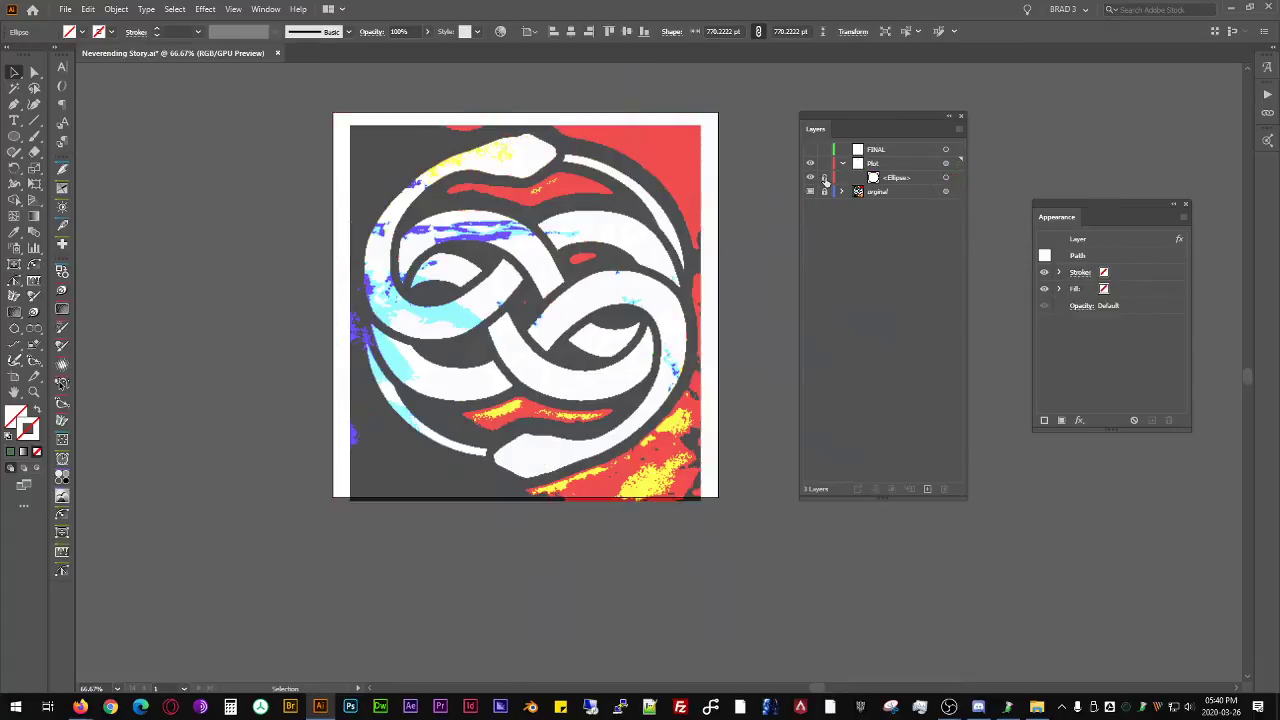
pyautogui.click(956, 180)
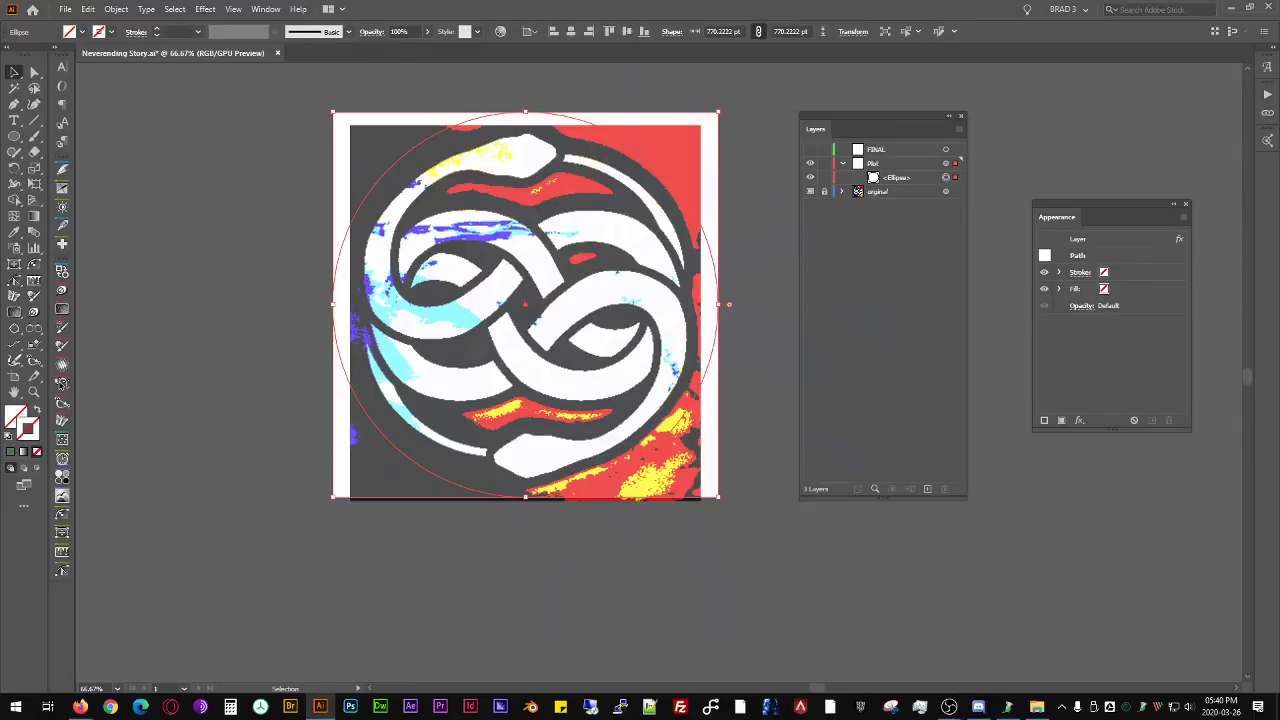
pyautogui.hotkey('ctrl', 'z')
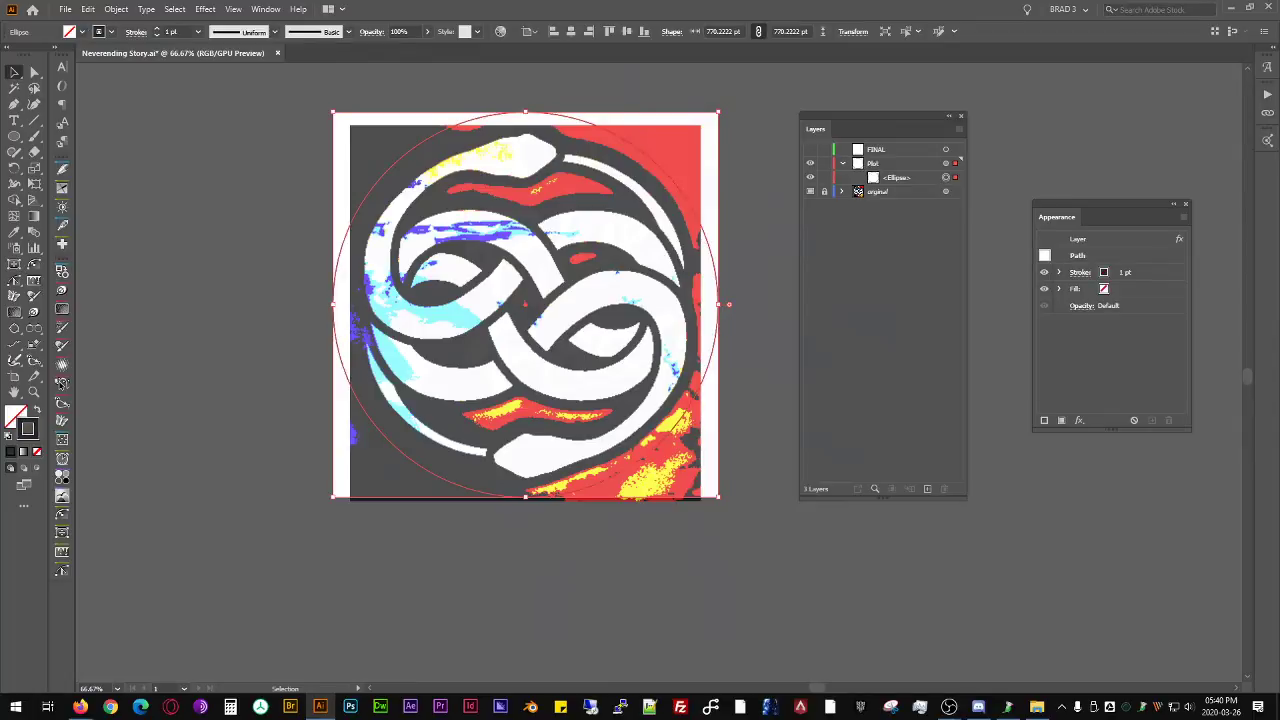
pyautogui.click(824, 177)
pyautogui.click(876, 165)
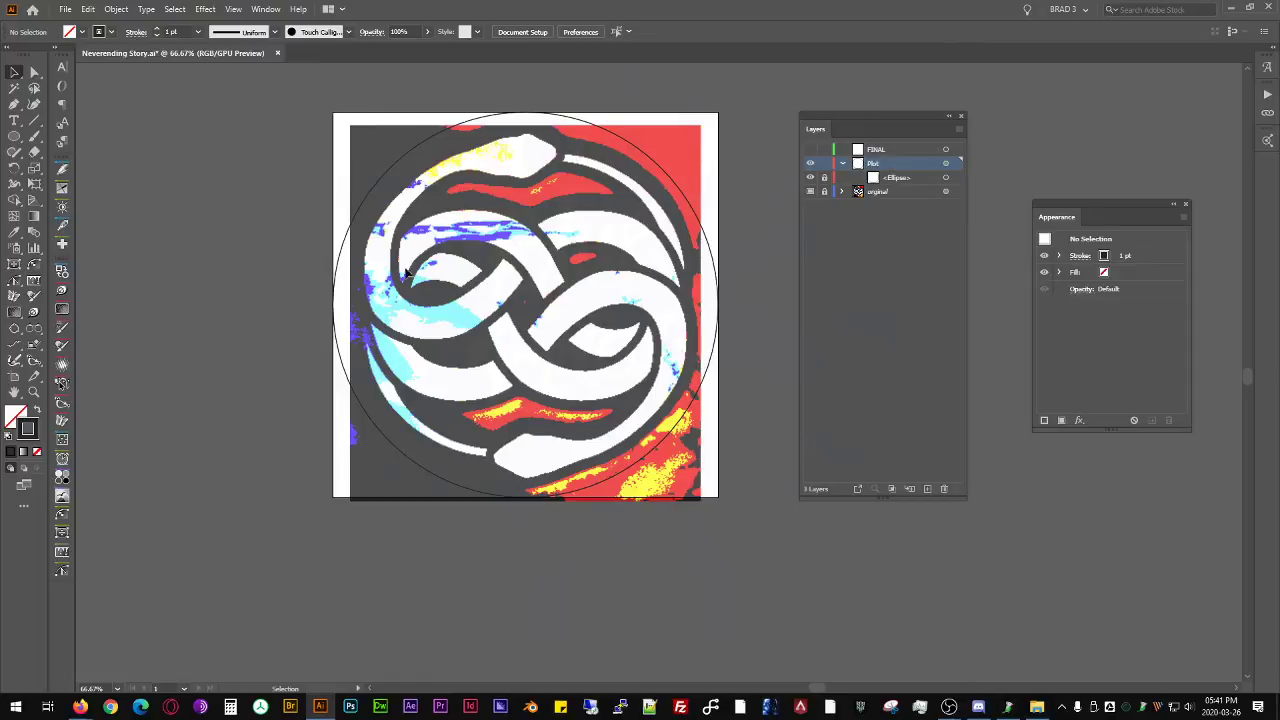
# - Start a Pen path at the tip of the upper snake's head and trace the head's upper edge back towards the neck
pyautogui.scroll(3, 398, 235)
pyautogui.moveTo(483, 152); pyautogui.dragTo(506, 317)
pyautogui.press('a')
pyautogui.press('p')
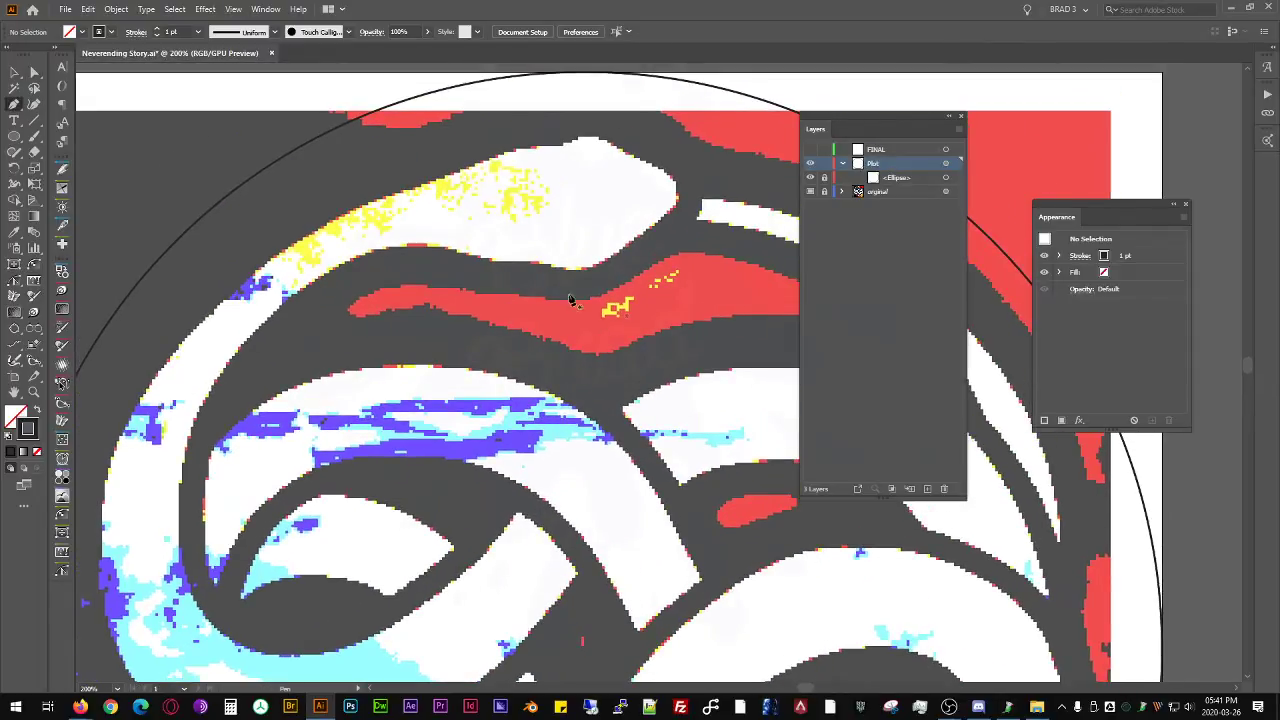
pyautogui.moveTo(680, 198); pyautogui.dragTo(677, 149)
pyautogui.click(621, 152)
pyautogui.moveTo(591, 136); pyautogui.dragTo(566, 145)
pyautogui.moveTo(507, 155); pyautogui.dragTo(560, 113)
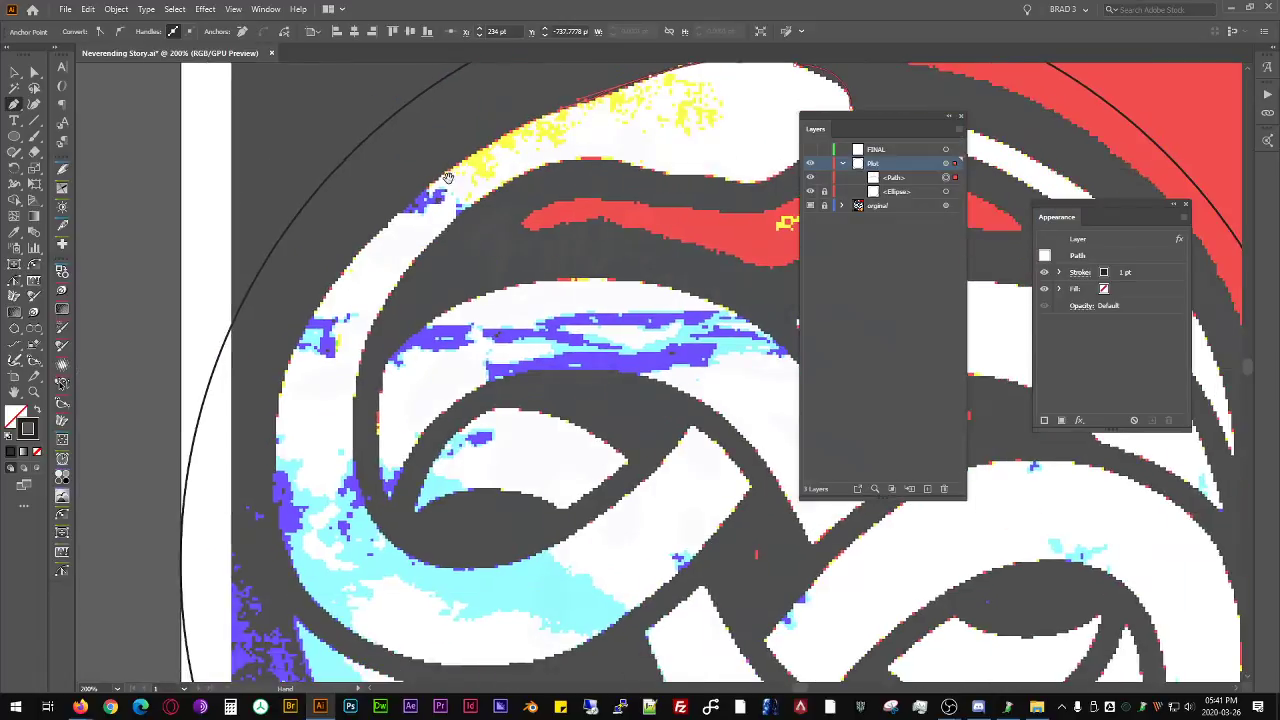
# - Continue the path down the snake's outer left curve, around the loop's underside, across the band's cut end and onto its inner edge
pyautogui.moveTo(395, 215); pyautogui.dragTo(404, 114)
pyautogui.moveTo(355, 308); pyautogui.dragTo(363, 441)
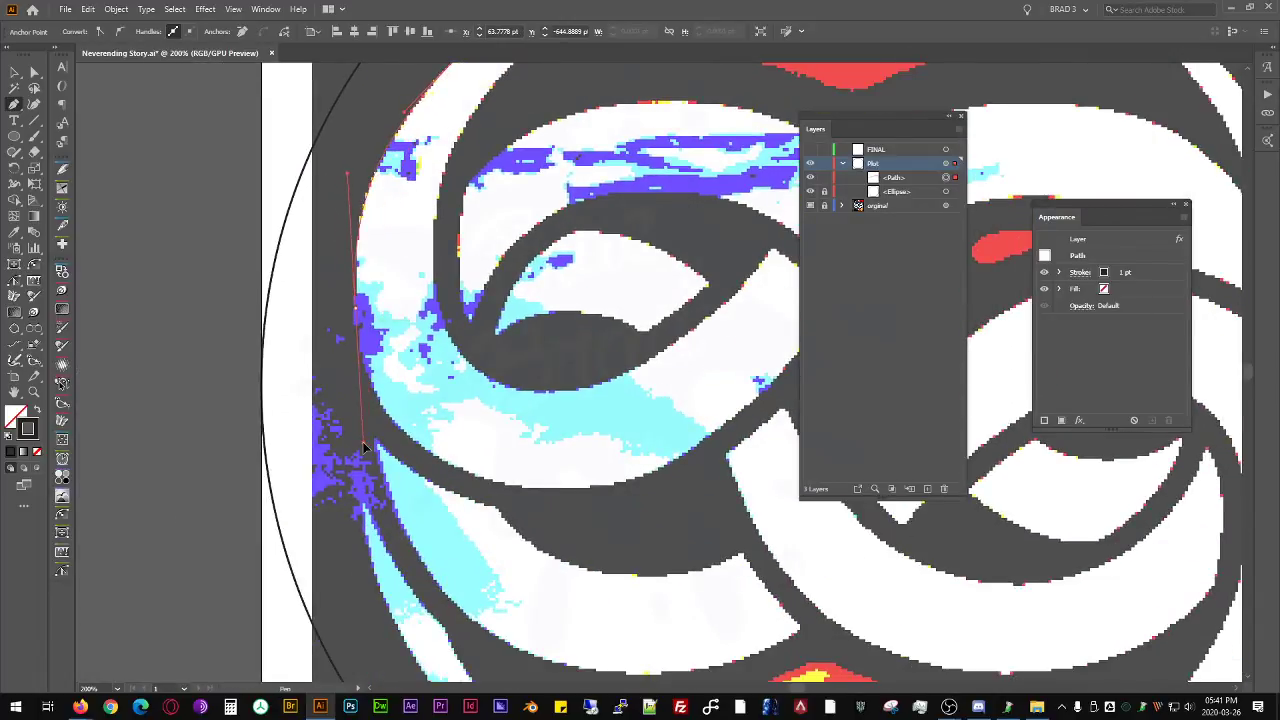
pyautogui.moveTo(580, 487); pyautogui.dragTo(514, 489)
pyautogui.moveTo(633, 344); pyautogui.dragTo(673, 278)
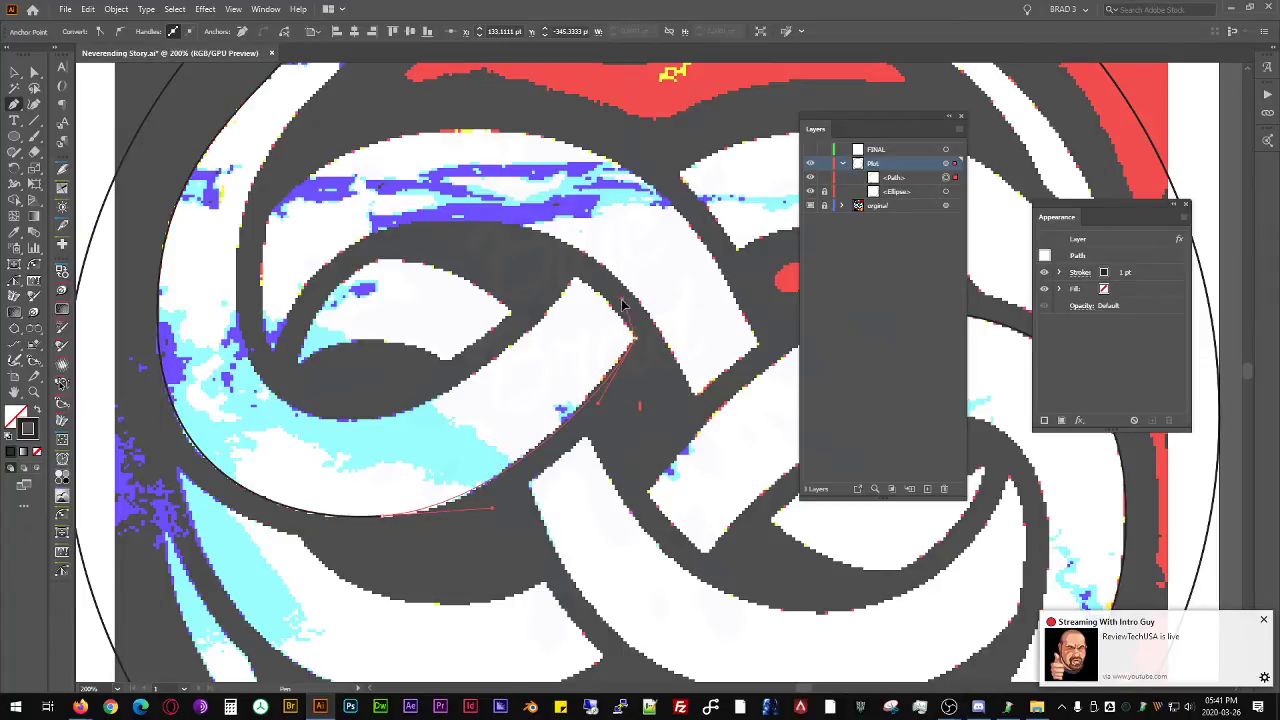
pyautogui.moveTo(607, 299); pyautogui.dragTo(577, 281)
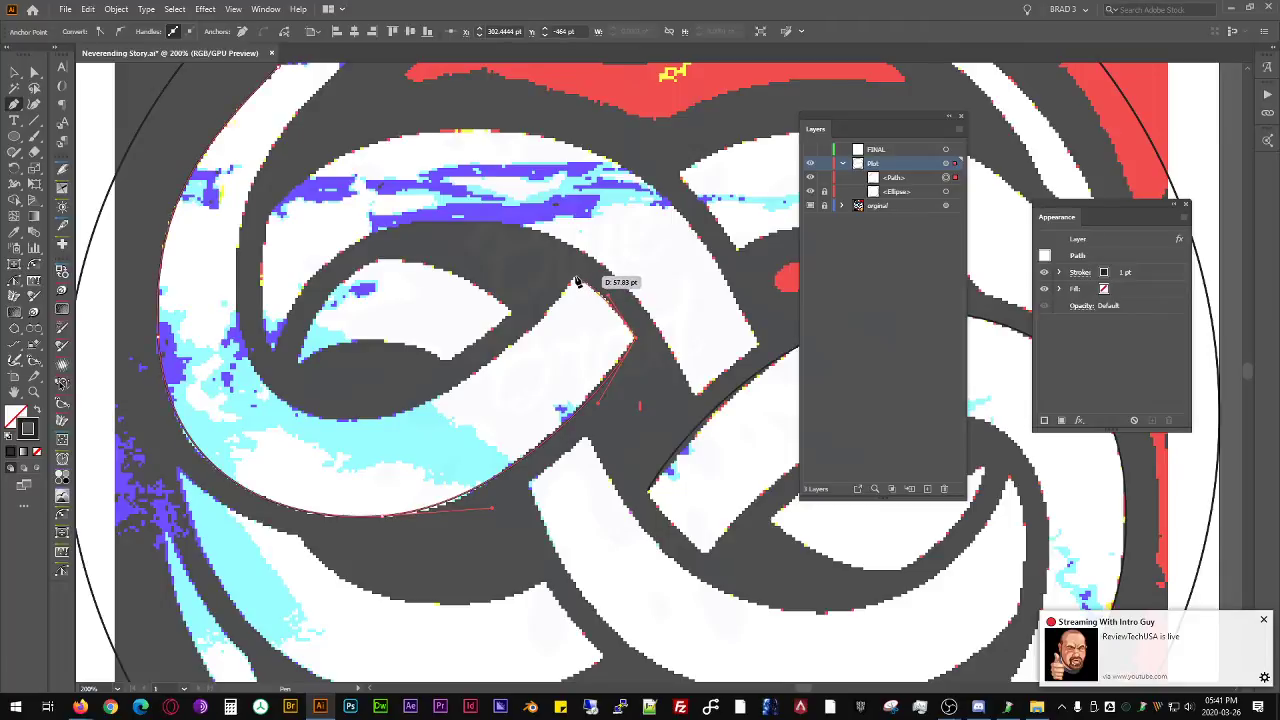
pyautogui.click(577, 281)
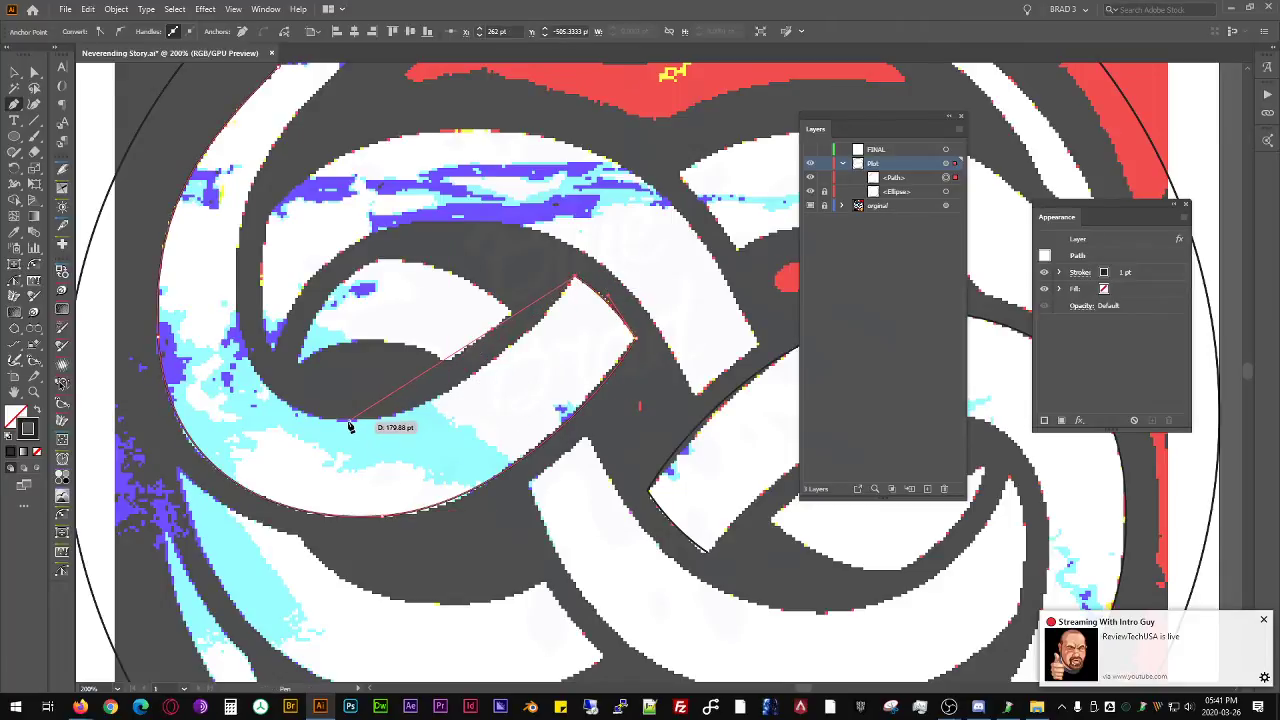
pyautogui.moveTo(349, 425); pyautogui.dragTo(244, 404)
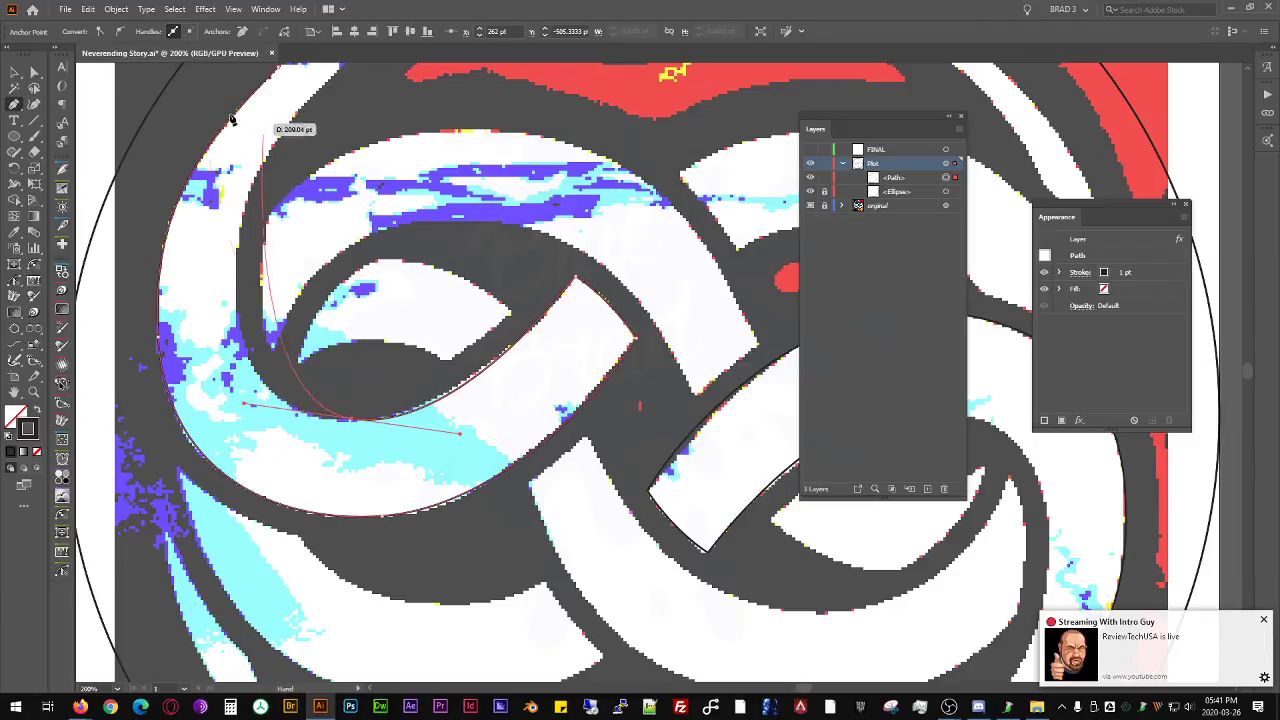
# - Check the GPU and real-time drawing settings in the Performance preferences
pyautogui.press('ctrl')
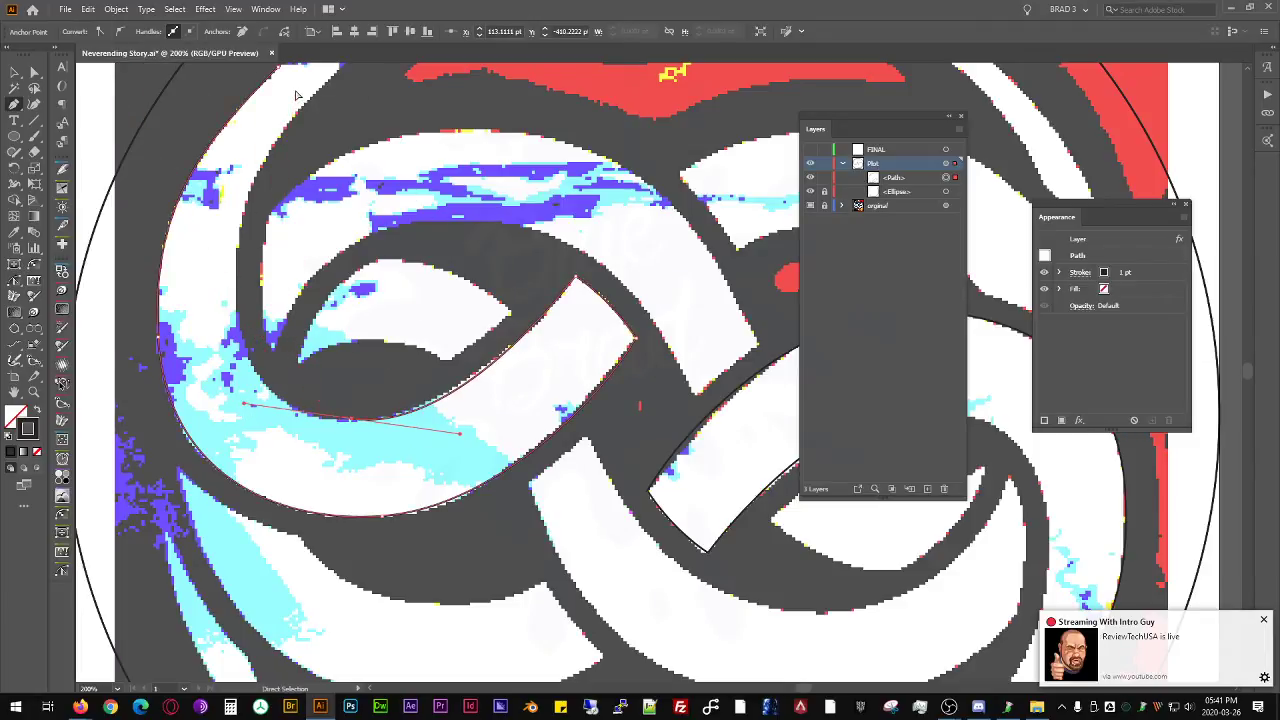
pyautogui.hotkey('ctrl', 'k')
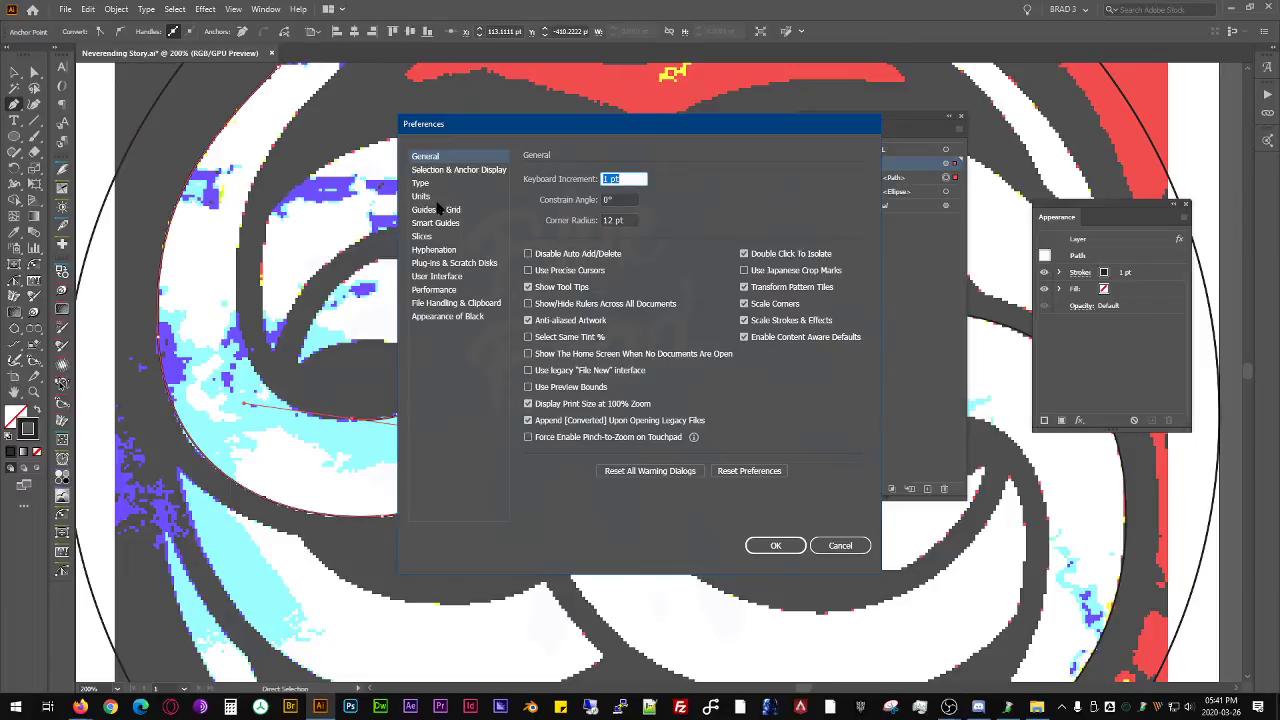
pyautogui.click(456, 292)
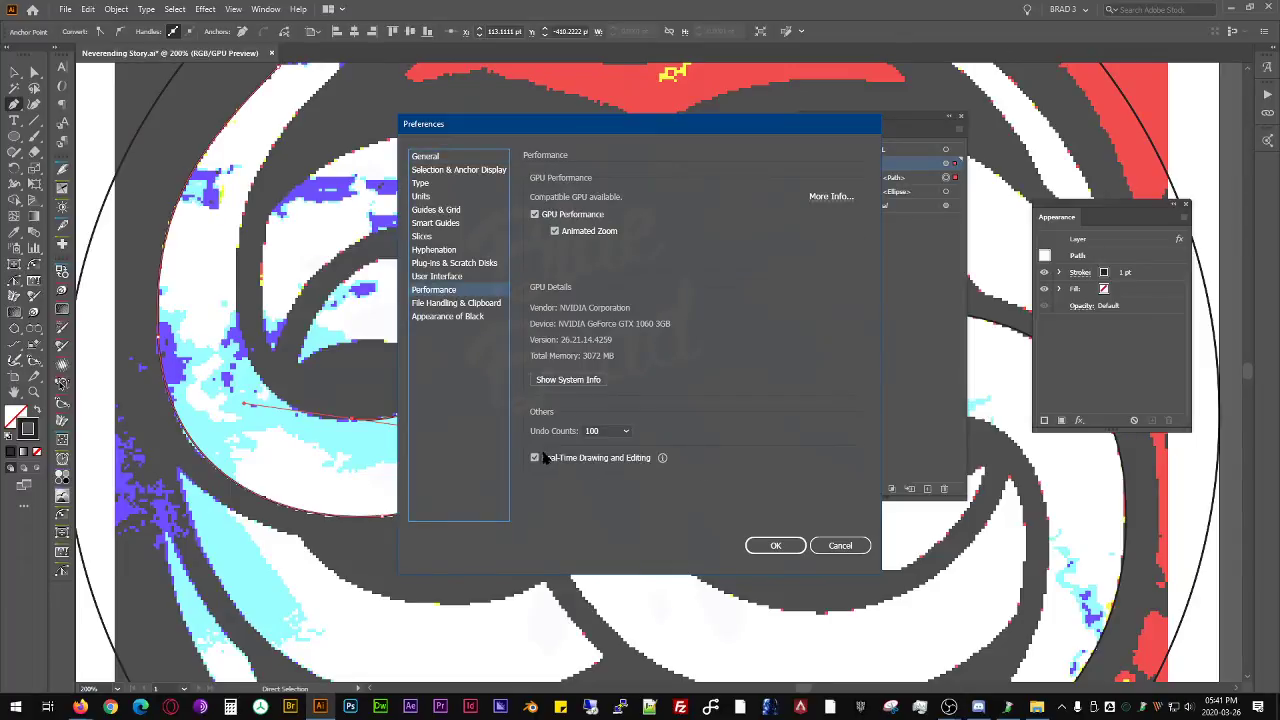
pyautogui.click(777, 547)
# - Continue the path up the inner edge of the snake's left loop to the underside of the neck
pyautogui.scroll(-3, 687, 352)
pyautogui.scroll(2, 585, 393)
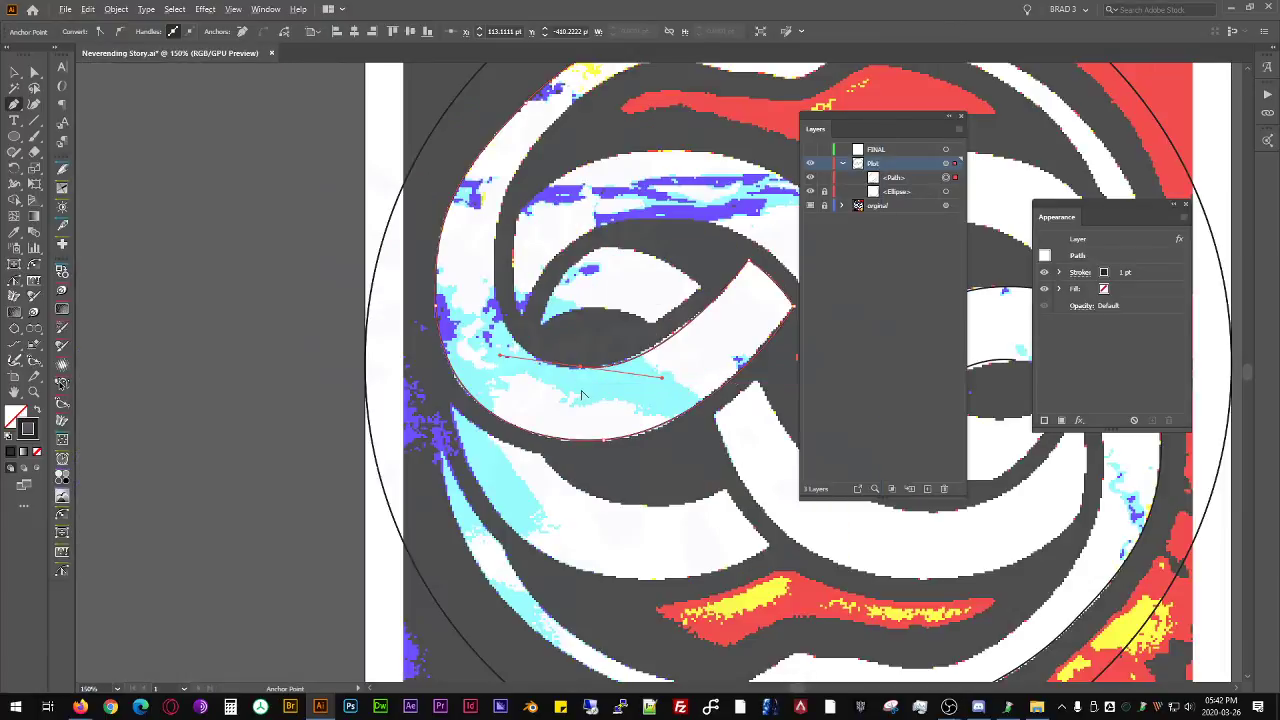
pyautogui.moveTo(599, 441); pyautogui.dragTo(269, 402)
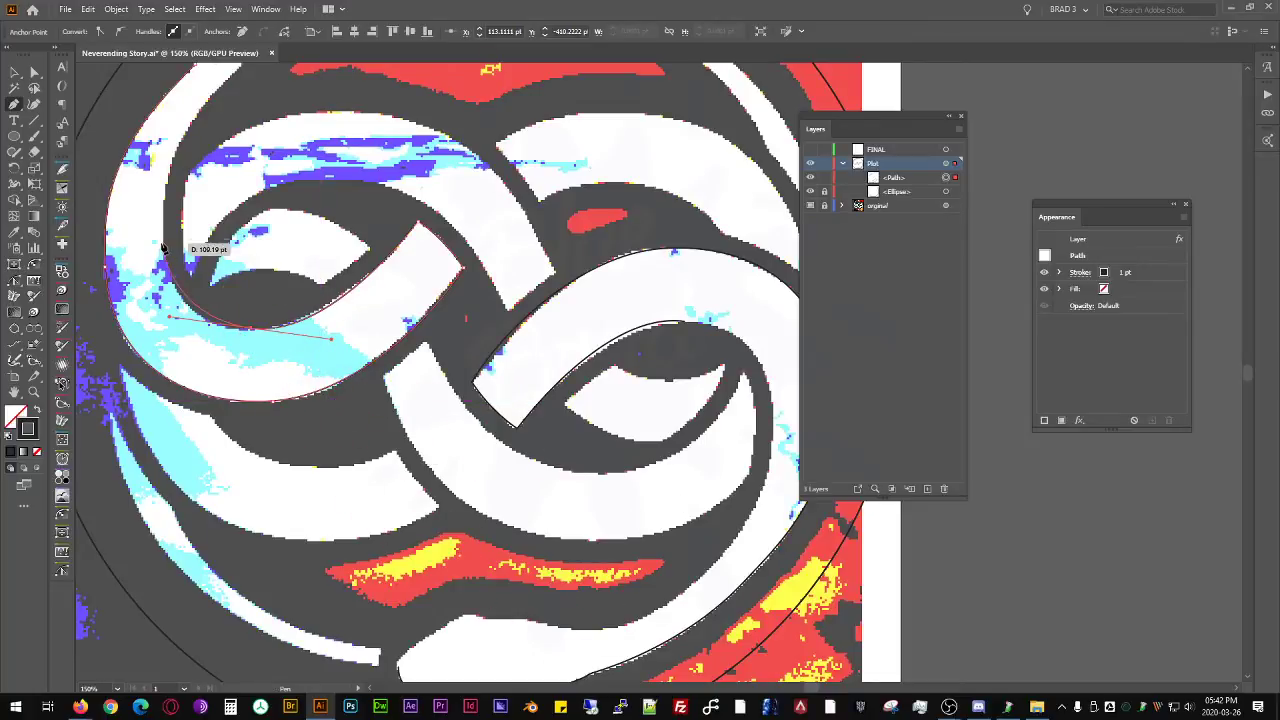
pyautogui.moveTo(166, 236); pyautogui.dragTo(189, 302)
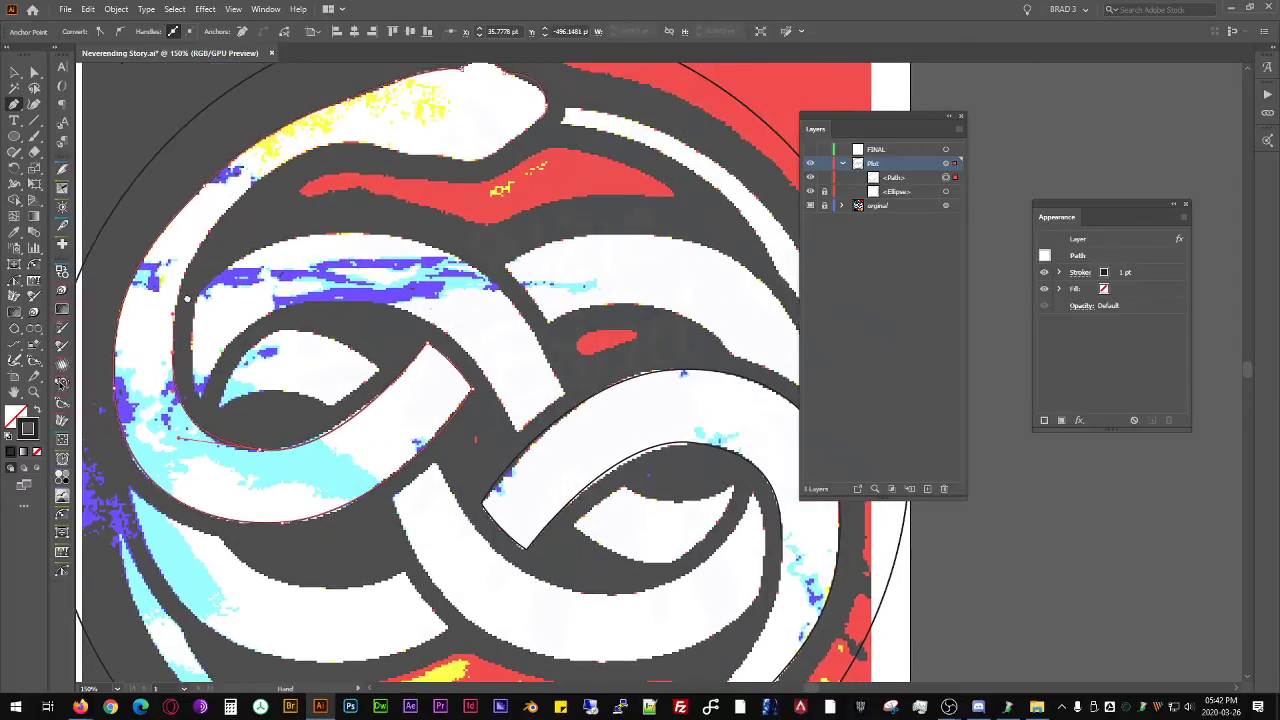
pyautogui.moveTo(278, 168); pyautogui.dragTo(375, 101)
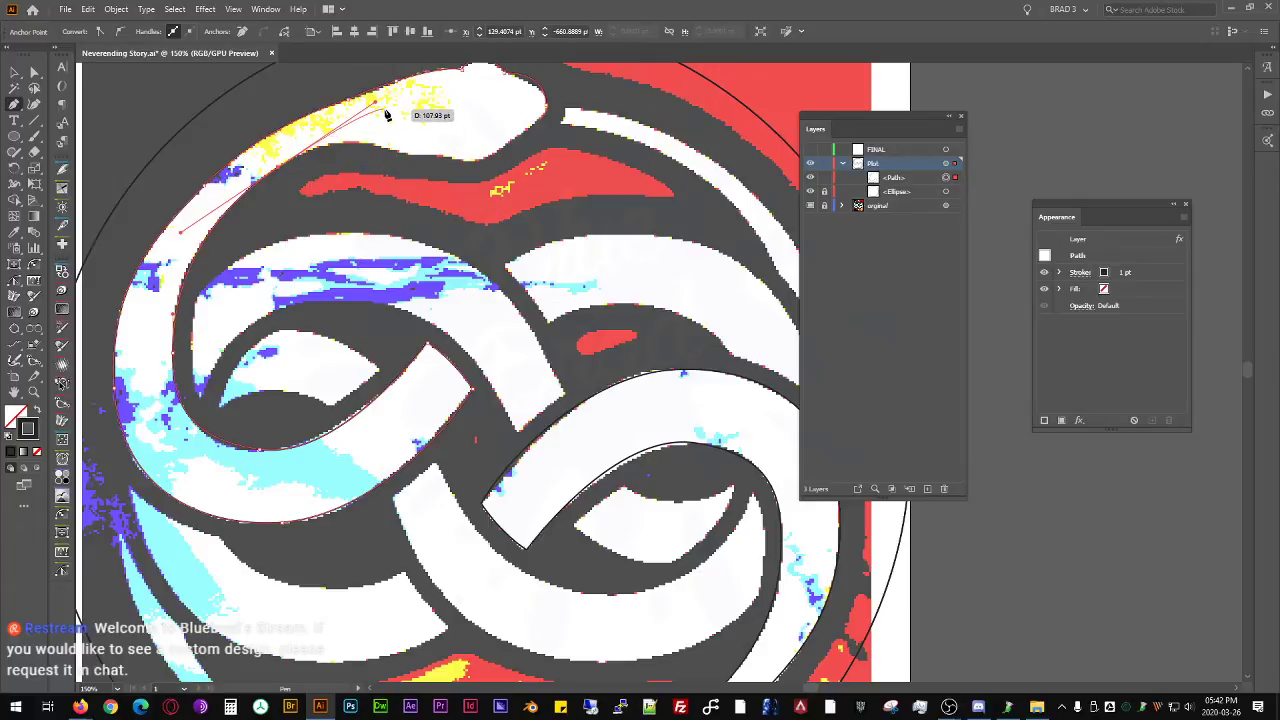
# - Trace the underside of the snake's neck and head and close the path at its starting point
pyautogui.scroll(3, 350, 135)
pyautogui.scroll(-1, 348, 140)
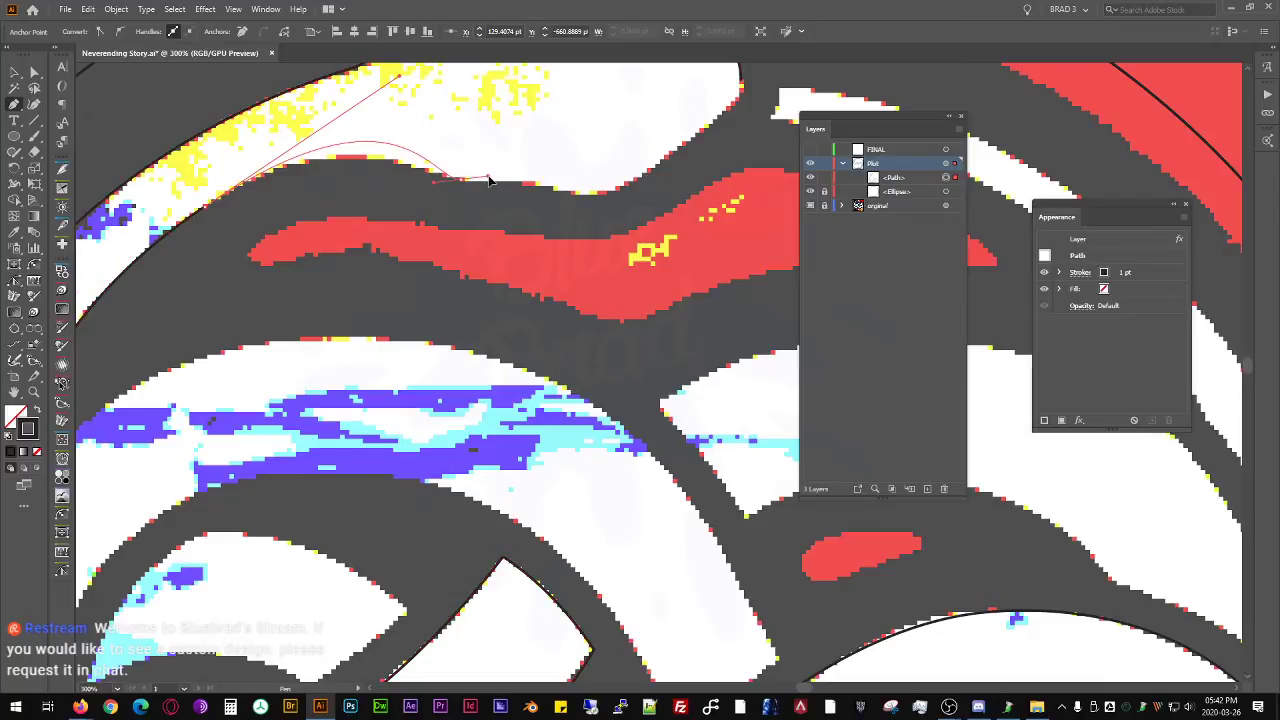
pyautogui.click(484, 181)
pyautogui.moveTo(553, 187); pyautogui.dragTo(567, 196)
pyautogui.moveTo(638, 189); pyautogui.dragTo(579, 214)
pyautogui.moveTo(633, 159); pyautogui.dragTo(634, 115)
# - Adjust the anchors and curve handles along the head's upper edge and the neck's underside to follow the reference image
pyautogui.moveTo(560, 93); pyautogui.dragTo(608, 160)
pyautogui.moveTo(512, 154); pyautogui.dragTo(481, 146)
pyautogui.keyDown('ctrl'); pyautogui.click(502, 133); pyautogui.keyUp('ctrl')
pyautogui.keyDown('ctrl'); pyautogui.click(480, 152); pyautogui.keyUp('ctrl')
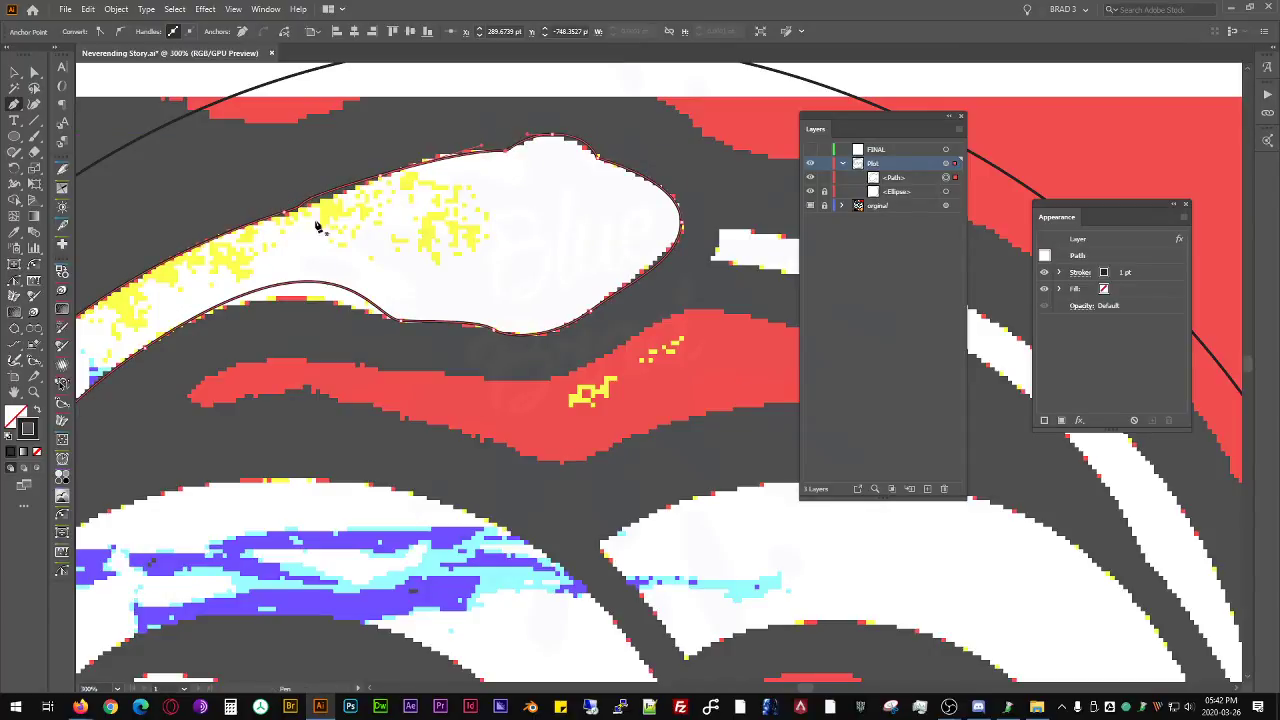
pyautogui.keyDown('ctrl'); pyautogui.click(344, 292); pyautogui.keyUp('ctrl')
pyautogui.moveTo(341, 218); pyautogui.dragTo(279, 256)
pyautogui.keyDown('ctrl'); pyautogui.click(312, 198); pyautogui.keyUp('ctrl')
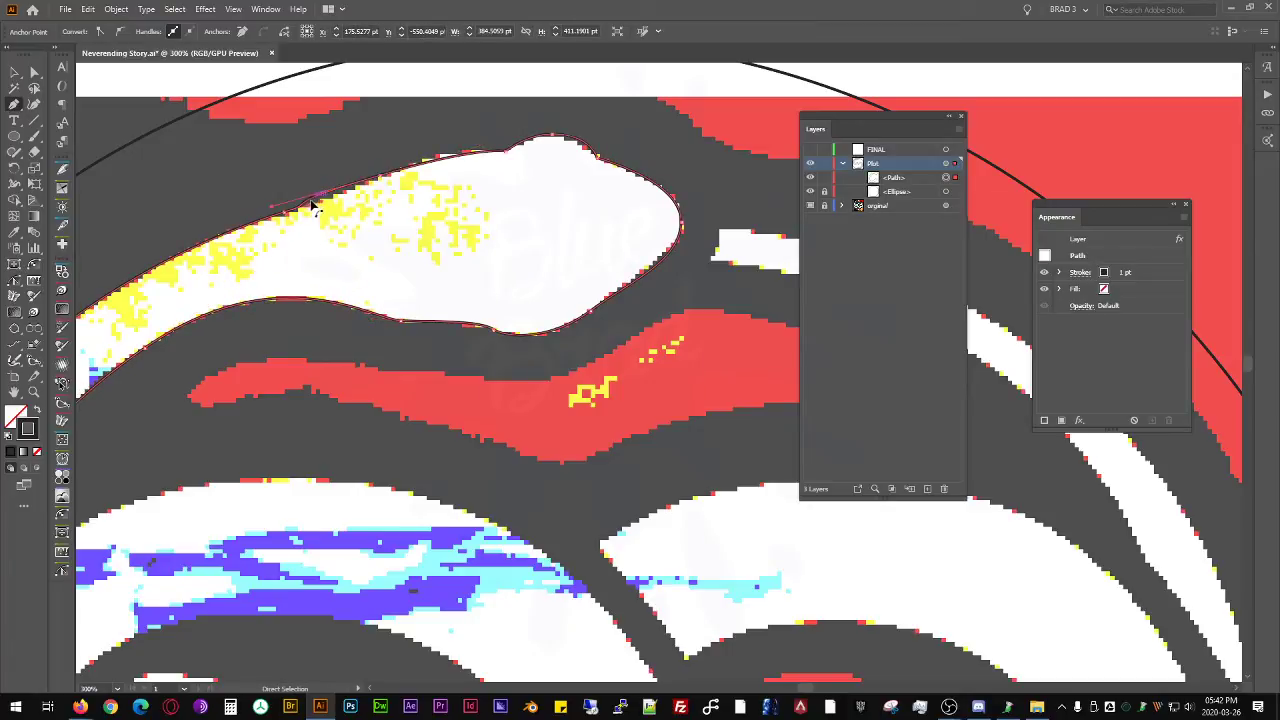
pyautogui.moveTo(278, 210); pyautogui.dragTo(335, 198)
# - Swap the traced snake shape's stroke and fill, giving it a solid black fill without stroke
pyautogui.moveTo(333, 256); pyautogui.dragTo(510, 131)
pyautogui.scroll(-2, 492, 201)
pyautogui.moveTo(414, 342); pyautogui.dragTo(351, 270)
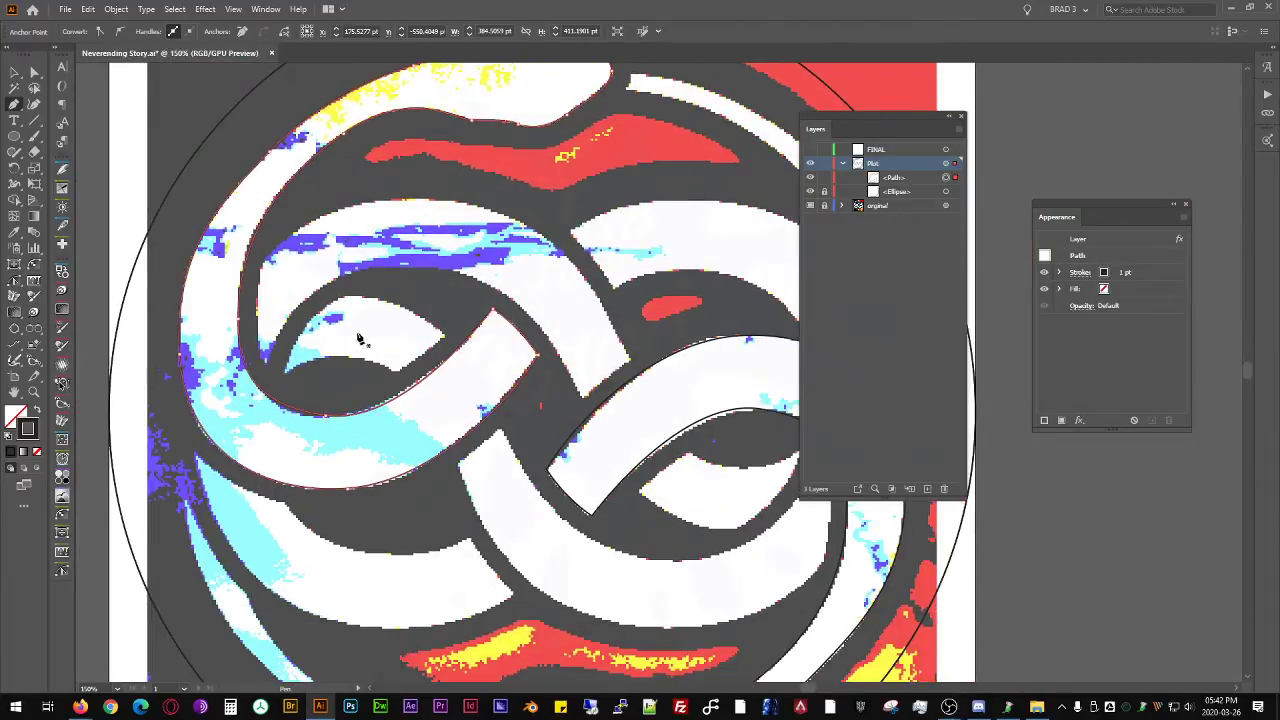
pyautogui.hotkey('shift', 'x')
pyautogui.moveTo(501, 387); pyautogui.dragTo(411, 338)
pyautogui.press('v')
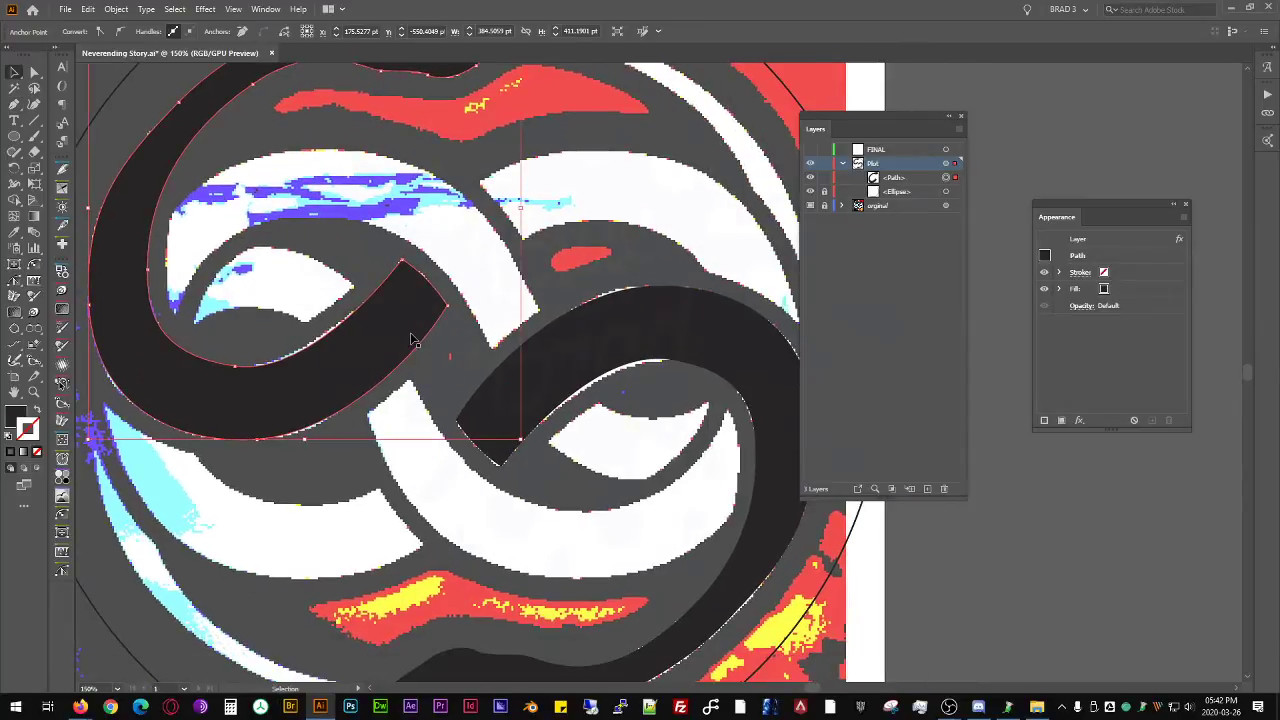
# - Redraw the brow bump on the snake's head and the underside of its neck with the Pencil tool for a smoother outline
pyautogui.click(606, 209)
pyautogui.moveTo(792, 516); pyautogui.dragTo(694, 348)
pyautogui.moveTo(381, 532); pyautogui.dragTo(470, 353)
pyautogui.scroll(4, 460, 360)
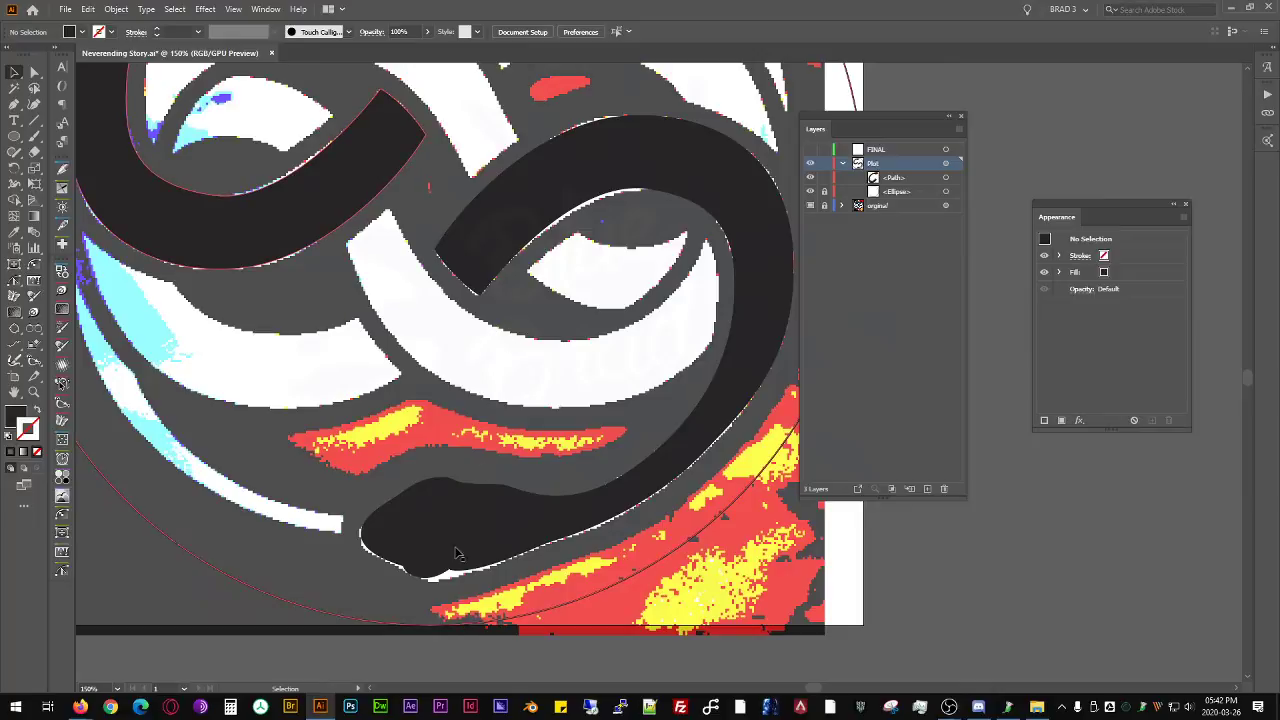
pyautogui.moveTo(471, 356); pyautogui.dragTo(499, 656)
pyautogui.moveTo(488, 252); pyautogui.dragTo(494, 314)
pyautogui.scroll(2, 467, 175)
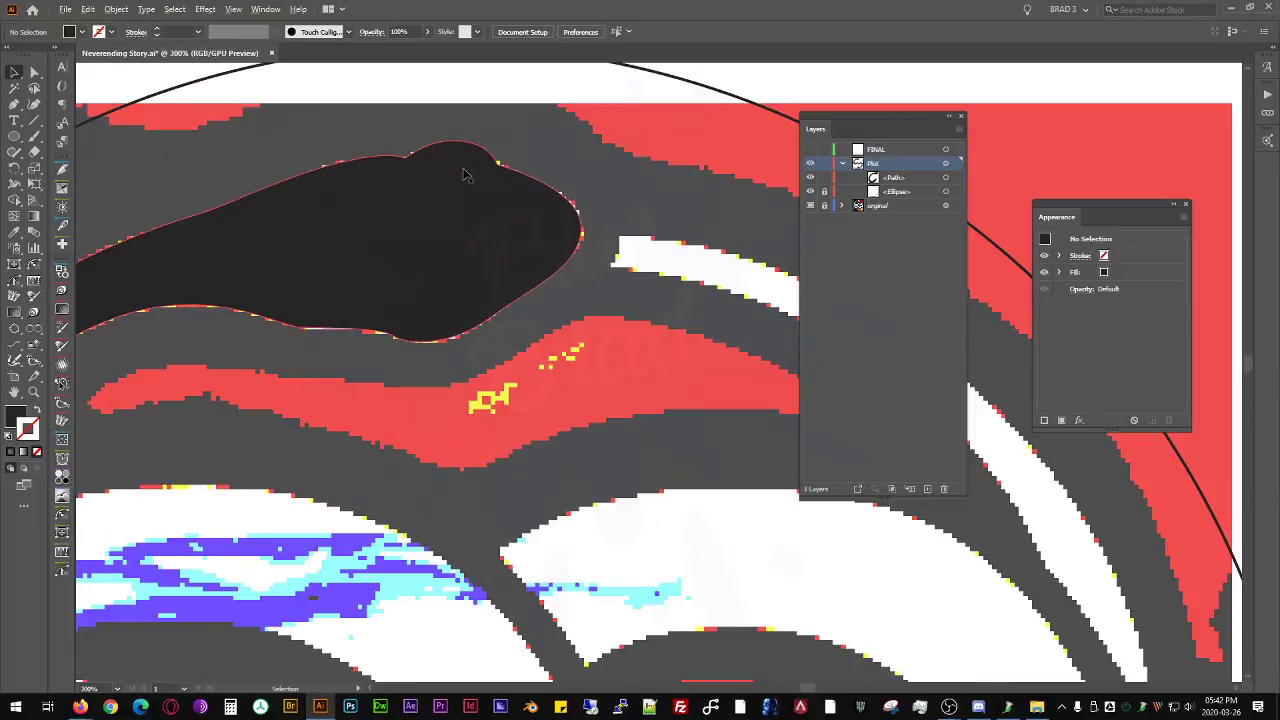
pyautogui.moveTo(466, 175); pyautogui.dragTo(485, 272)
pyautogui.press('p')
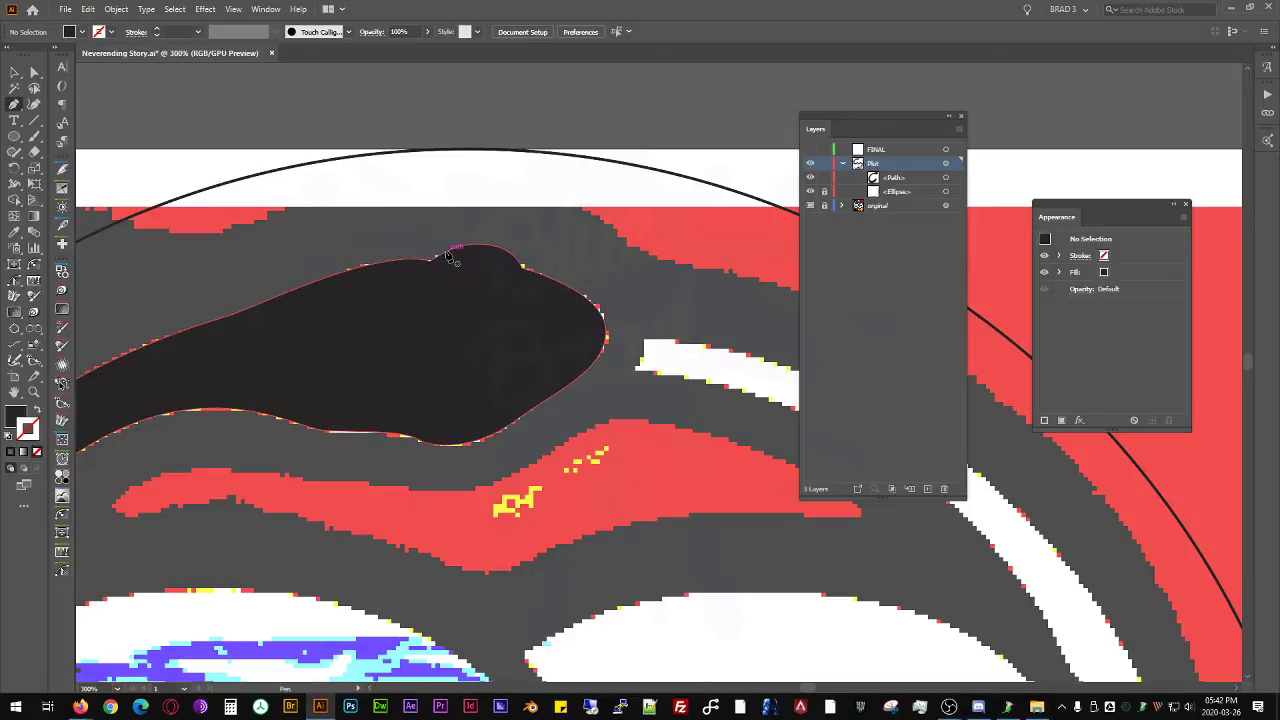
pyautogui.press('n')
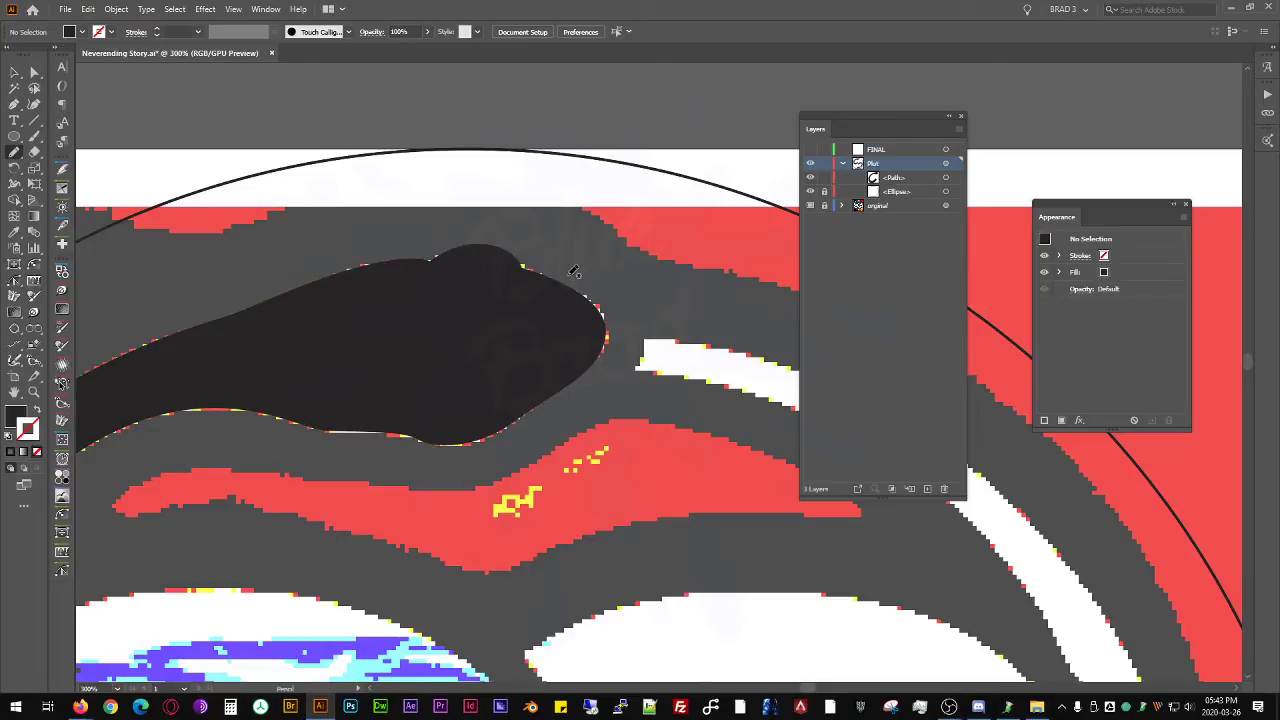
pyautogui.keyDown('ctrl'); pyautogui.click(562, 278); pyautogui.keyUp('ctrl')
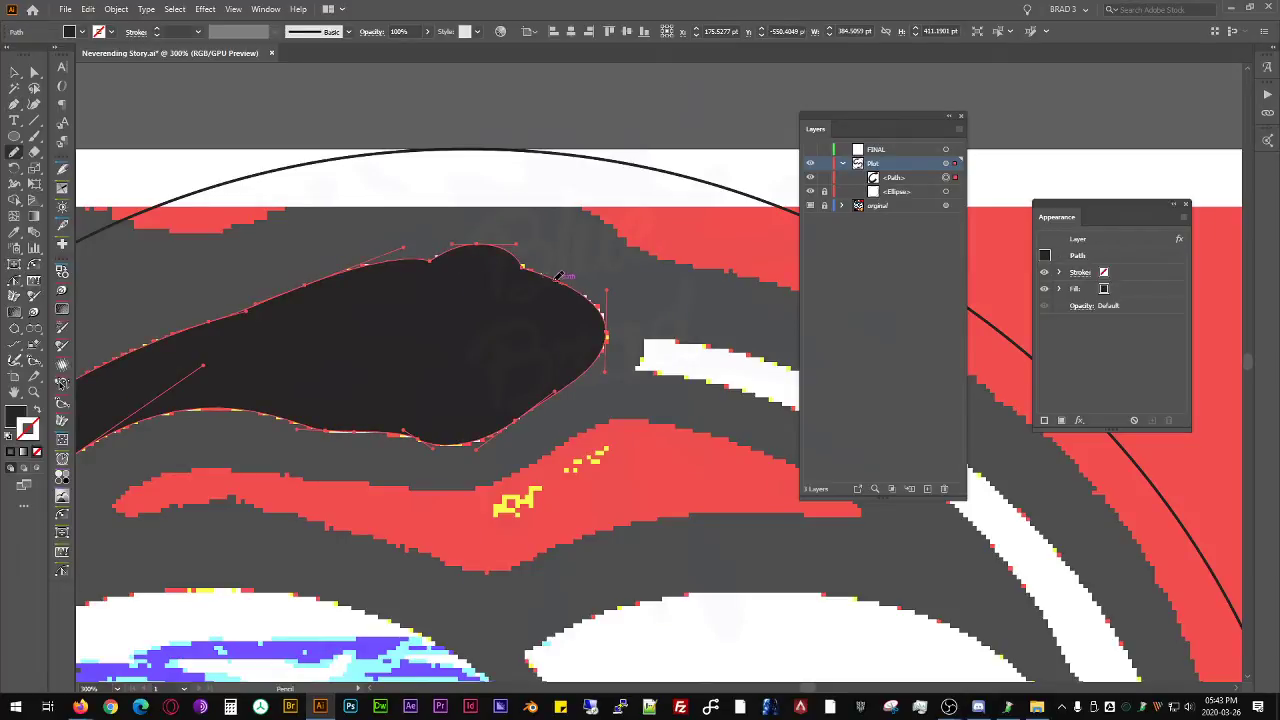
pyautogui.moveTo(435, 253); pyautogui.dragTo(388, 267)
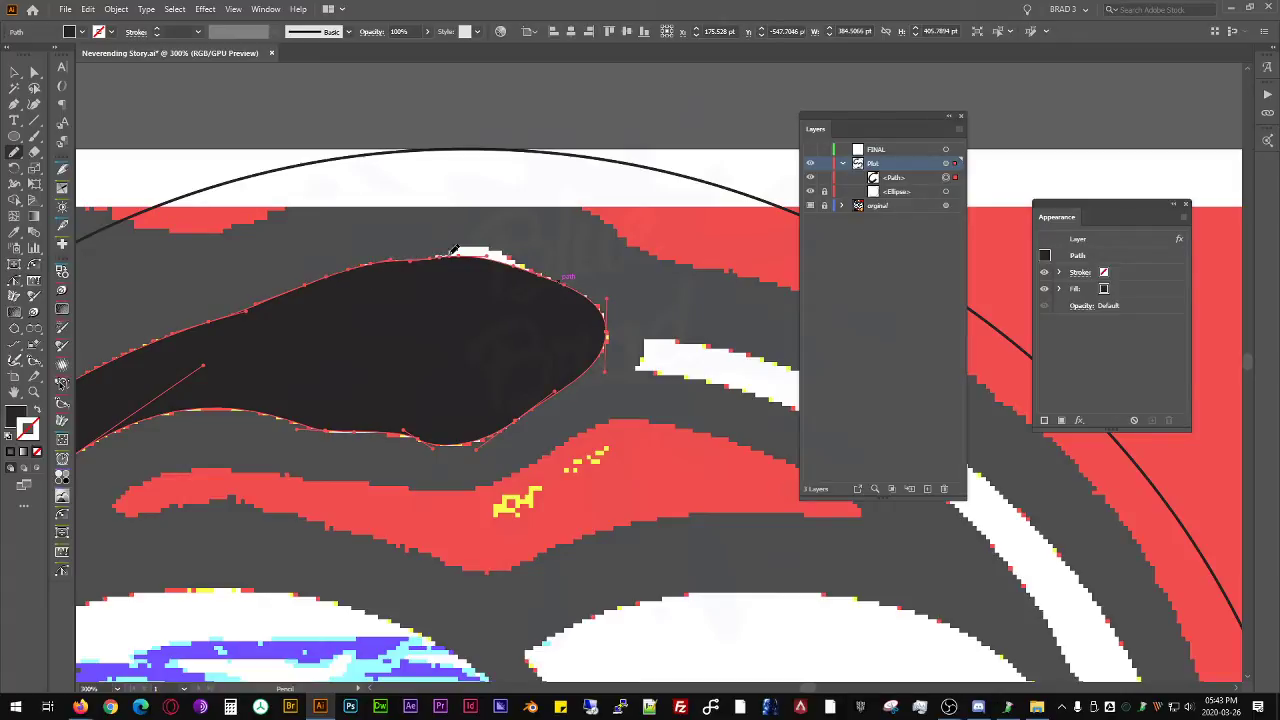
pyautogui.moveTo(556, 274); pyautogui.dragTo(478, 256)
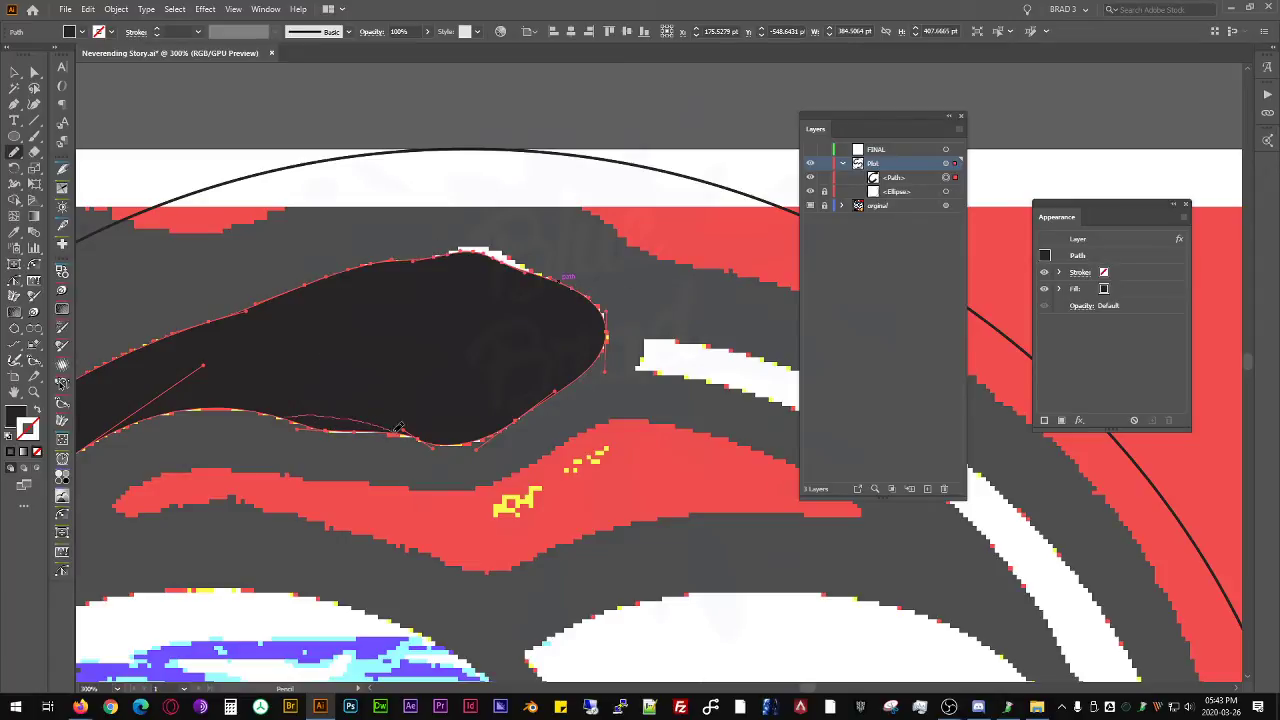
pyautogui.moveTo(397, 428); pyautogui.dragTo(402, 431)
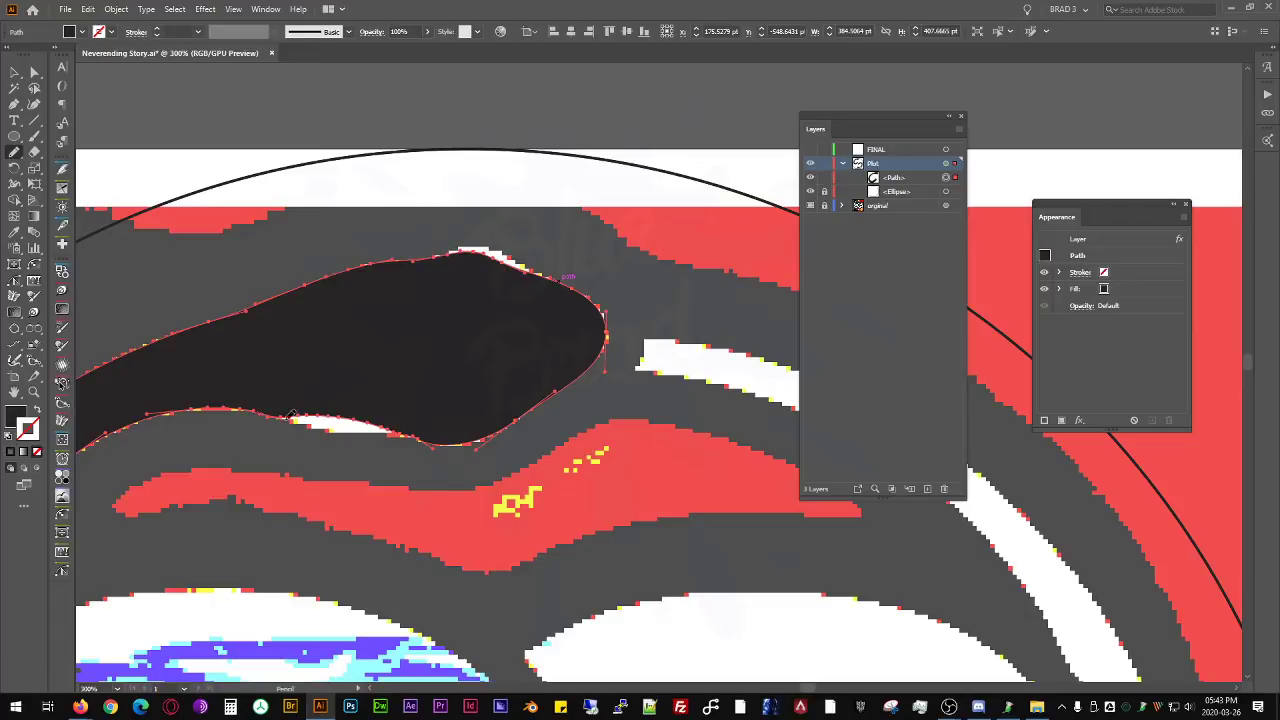
pyautogui.moveTo(392, 432); pyautogui.dragTo(423, 431)
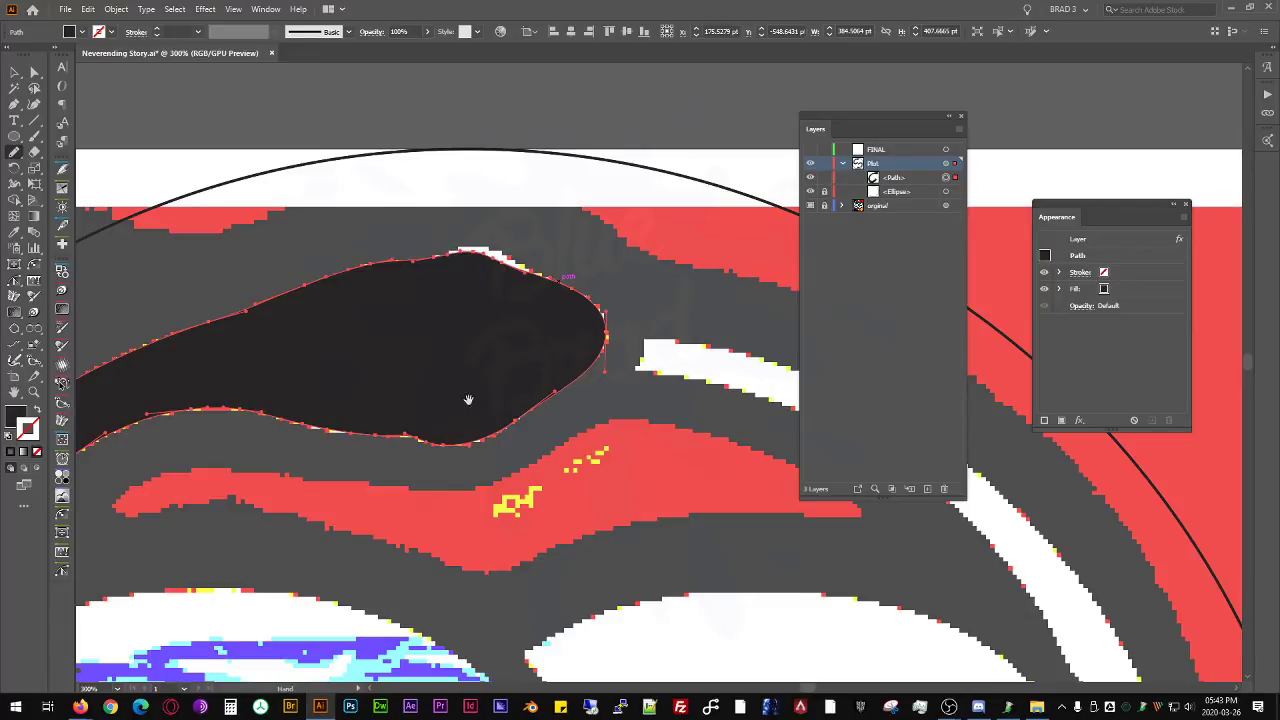
# - Start a path at the pointed lower tip of the arched band inside the left loop and trace its outer edge to the far end
pyautogui.moveTo(572, 395); pyautogui.dragTo(581, 263)
pyautogui.scroll(-3, 581, 264)
pyautogui.moveTo(508, 449); pyautogui.dragTo(459, 308)
pyautogui.scroll(1, 543, 527)
pyautogui.scroll(-1, 541, 531)
pyautogui.moveTo(536, 358); pyautogui.dragTo(511, 424)
pyautogui.scroll(1, 434, 289)
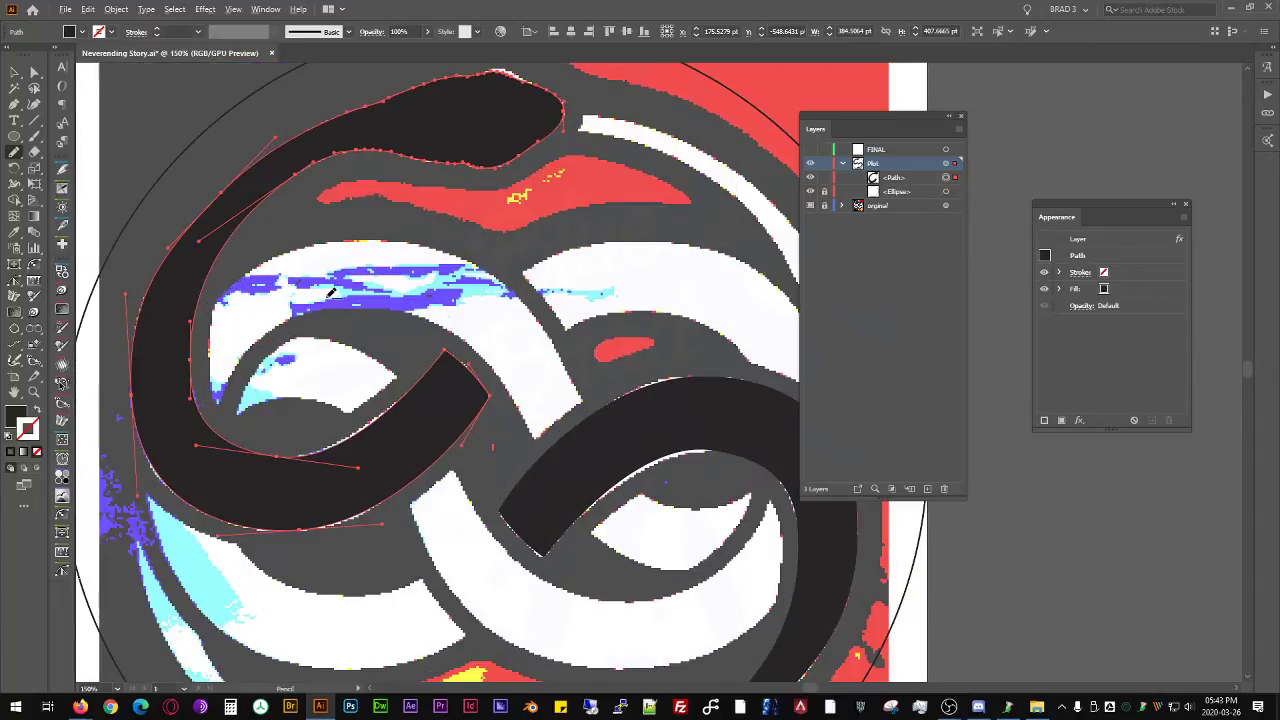
pyautogui.scroll(-2, 330, 291)
pyautogui.scroll(1, 288, 462)
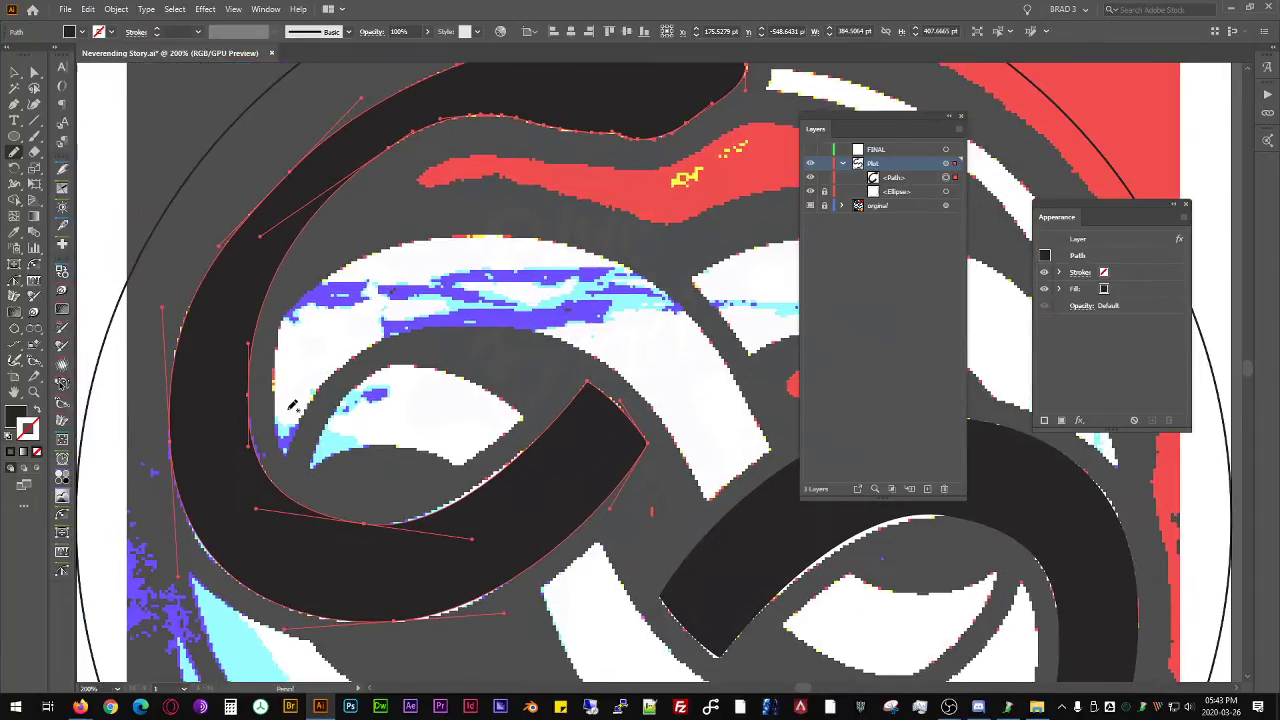
pyautogui.click(287, 459)
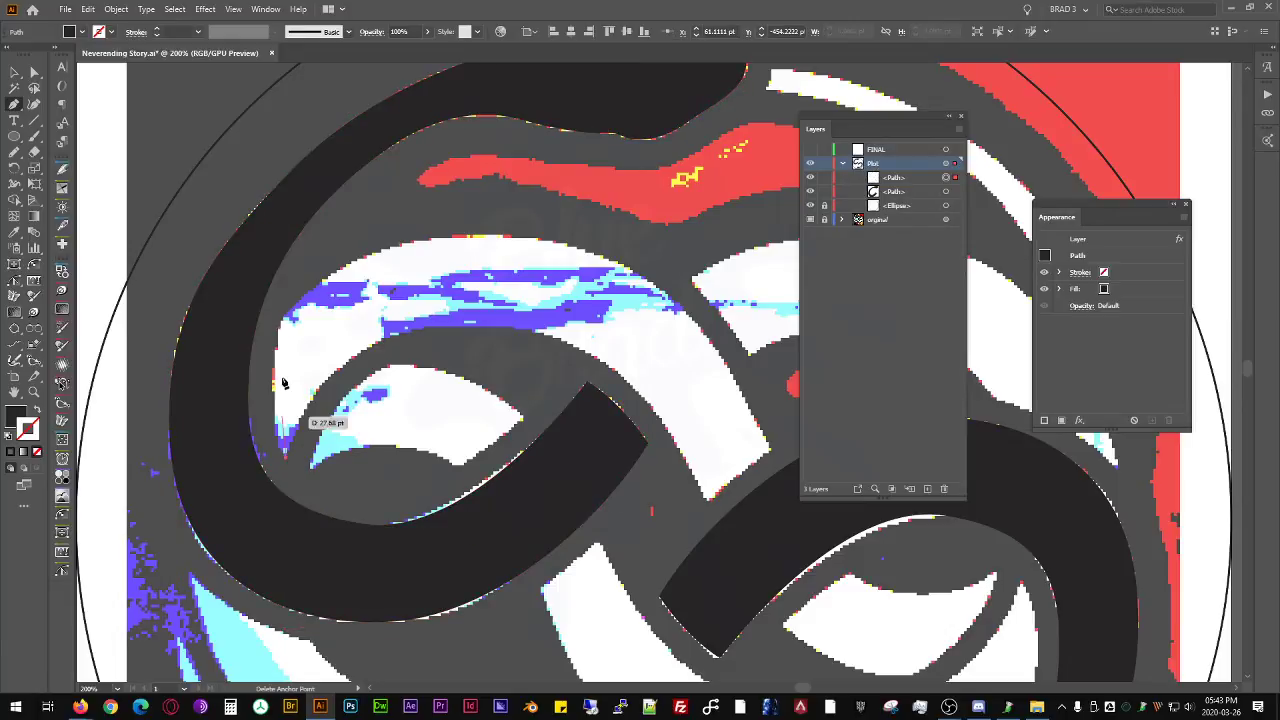
pyautogui.moveTo(281, 320); pyautogui.dragTo(298, 257)
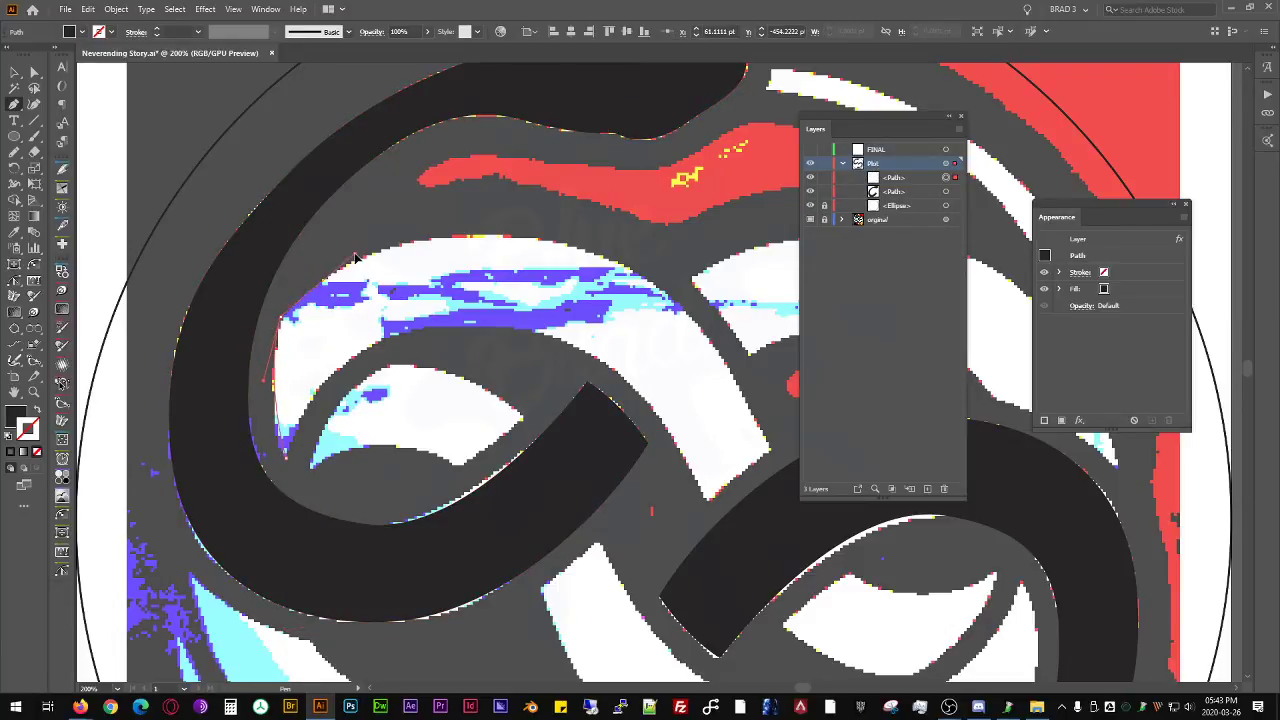
pyautogui.moveTo(524, 242); pyautogui.dragTo(648, 250)
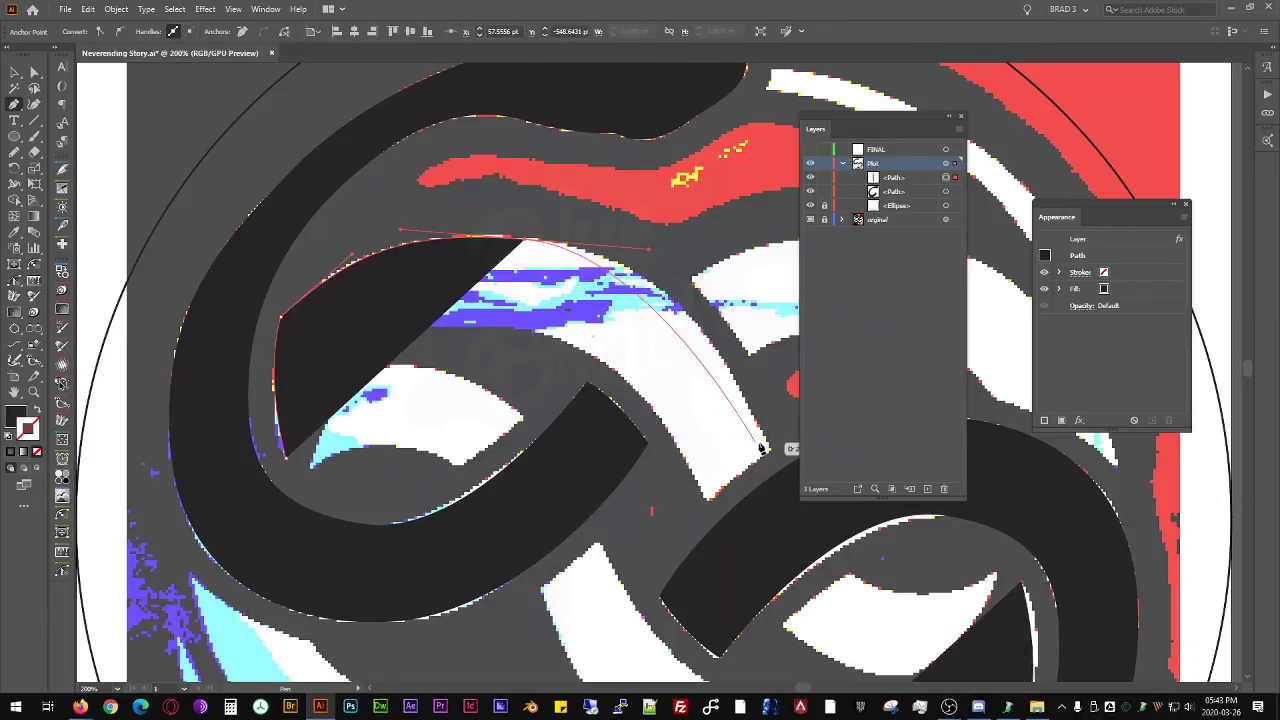
pyautogui.moveTo(771, 450); pyautogui.dragTo(774, 530)
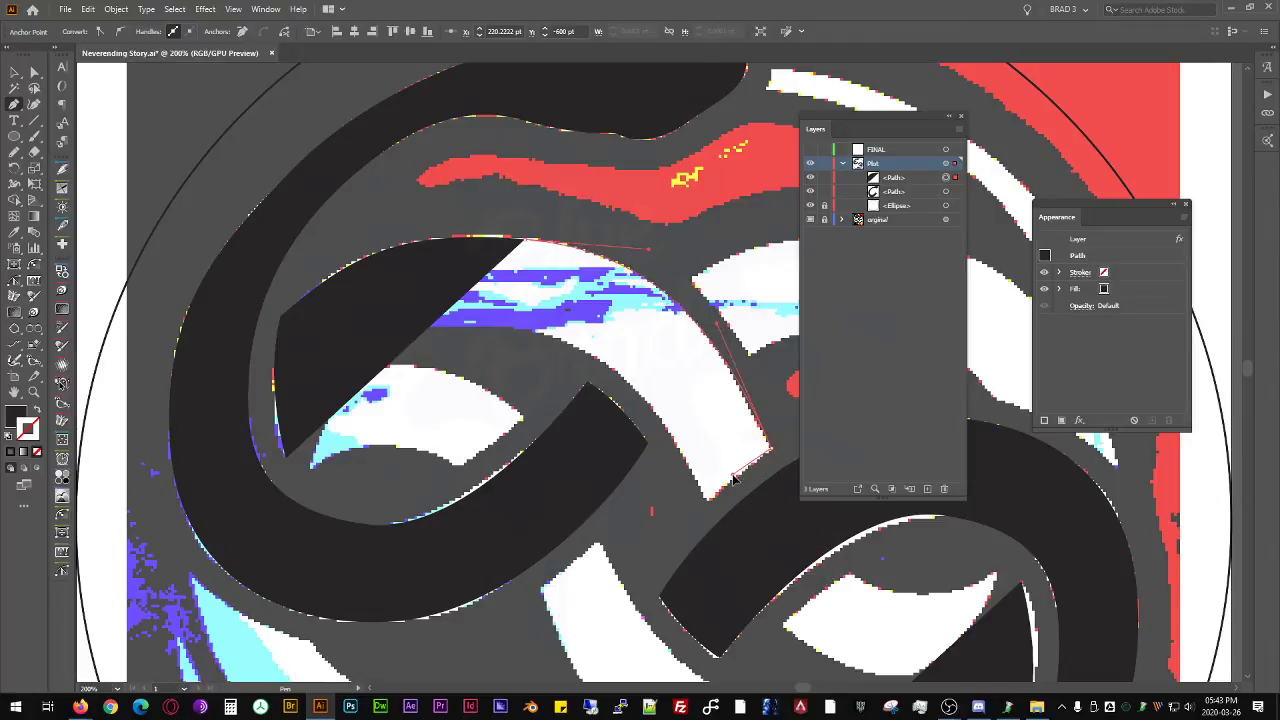
# - Trace the band's cut end and inner edge back to the tip, swapping its fill to a stroke and closing the path
pyautogui.moveTo(735, 471); pyautogui.dragTo(735, 470)
pyautogui.click(709, 501)
pyautogui.hotkey('shift', 'x')
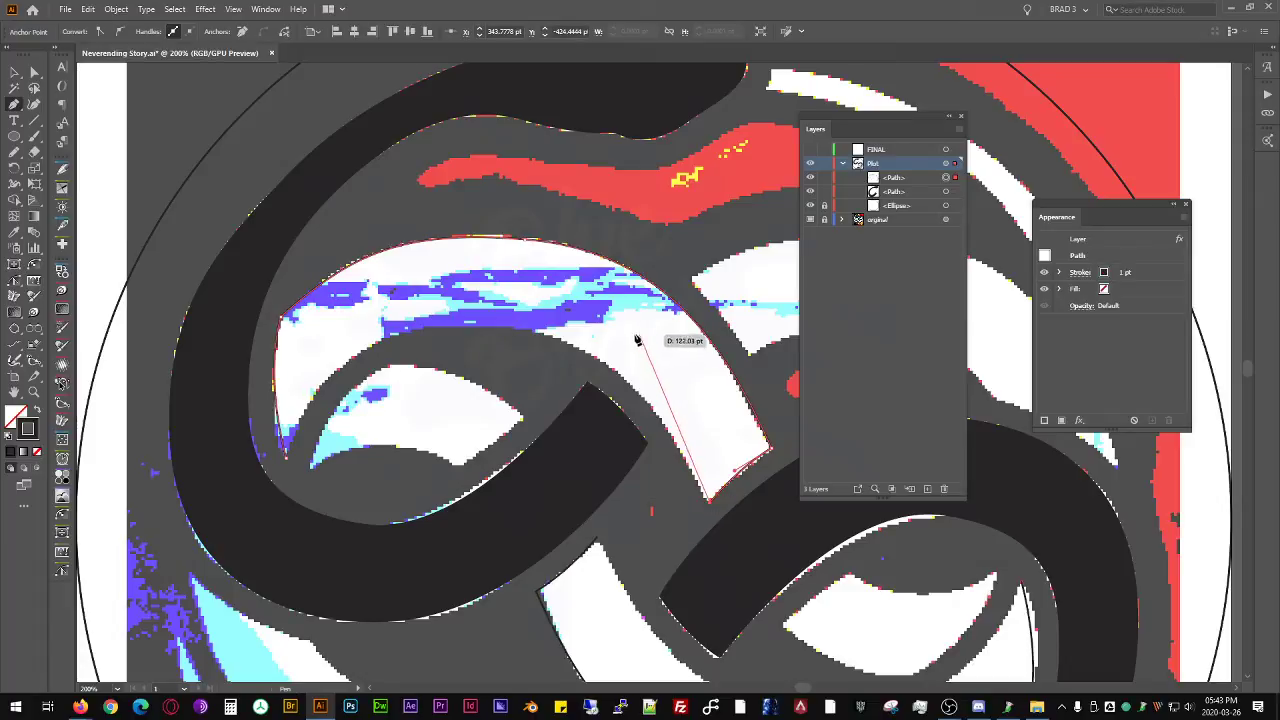
pyautogui.moveTo(632, 390); pyautogui.dragTo(594, 361)
pyautogui.moveTo(384, 342); pyautogui.dragTo(343, 342)
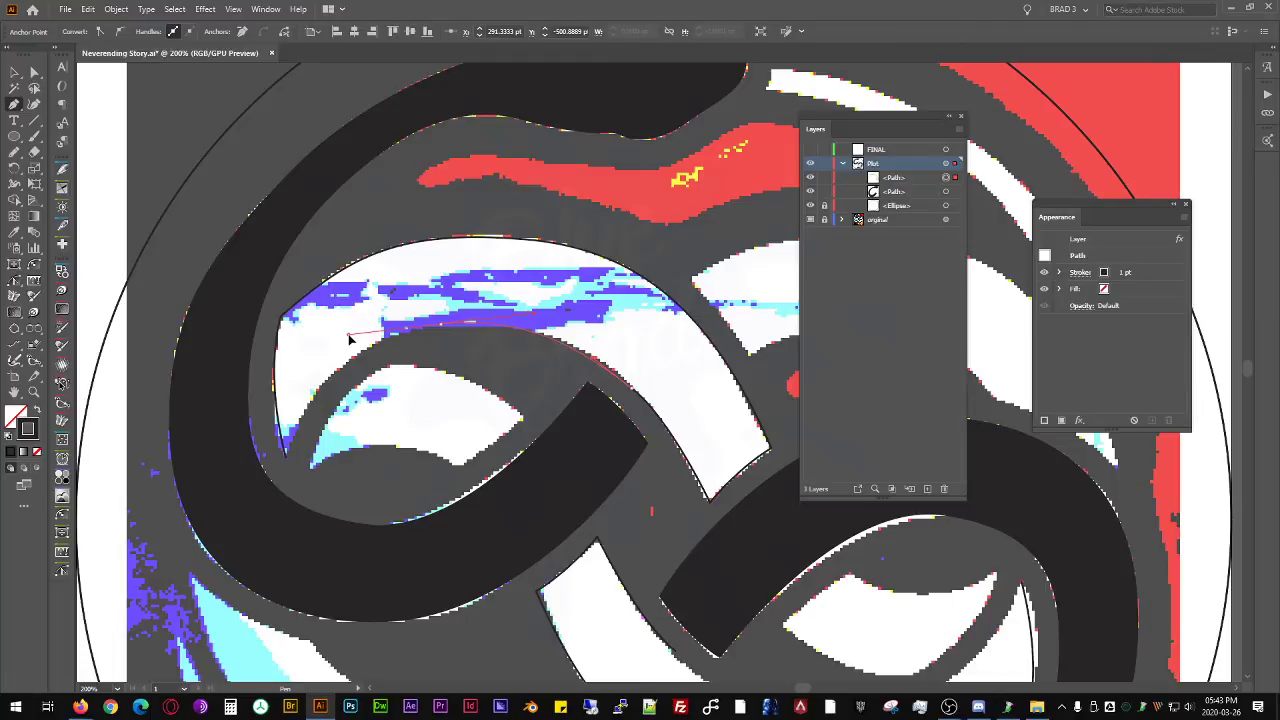
pyautogui.moveTo(345, 337); pyautogui.dragTo(345, 336)
pyautogui.click(287, 456)
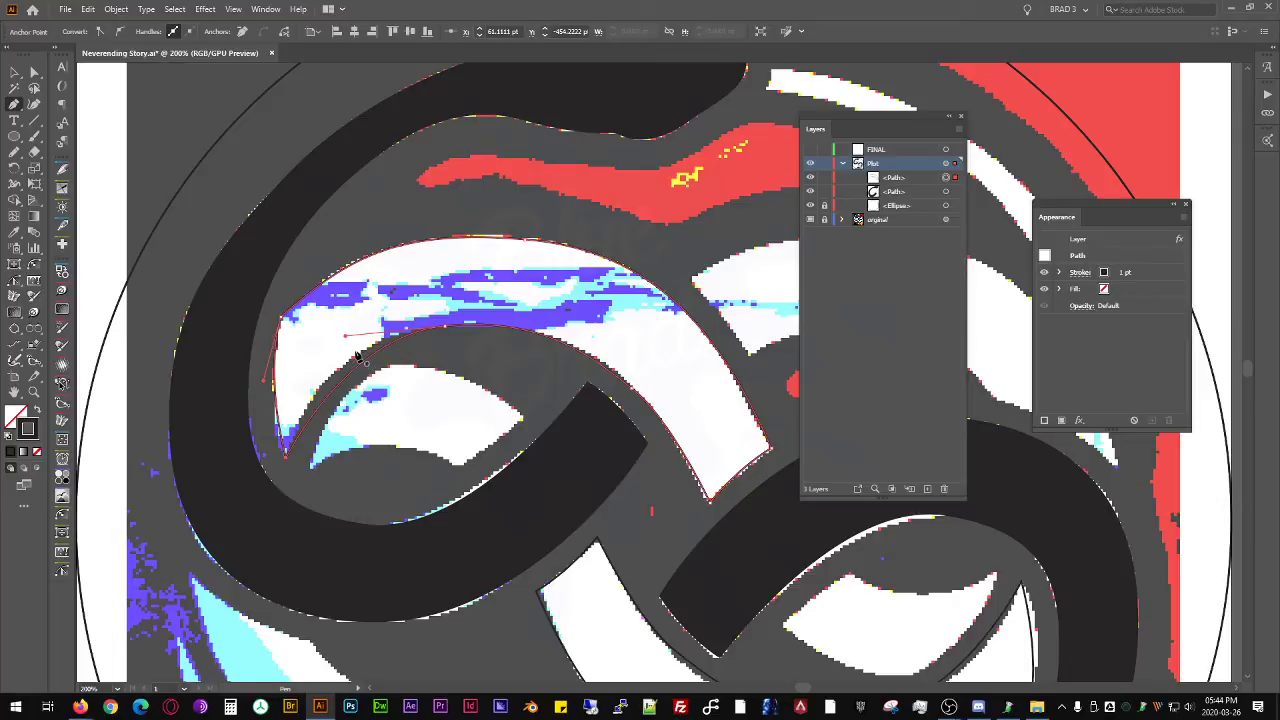
# - Add anchors on both edges near the band's pointed tip with the InkScribe tool and bend the curves to the reference
pyautogui.hotkey('shift', 'p')
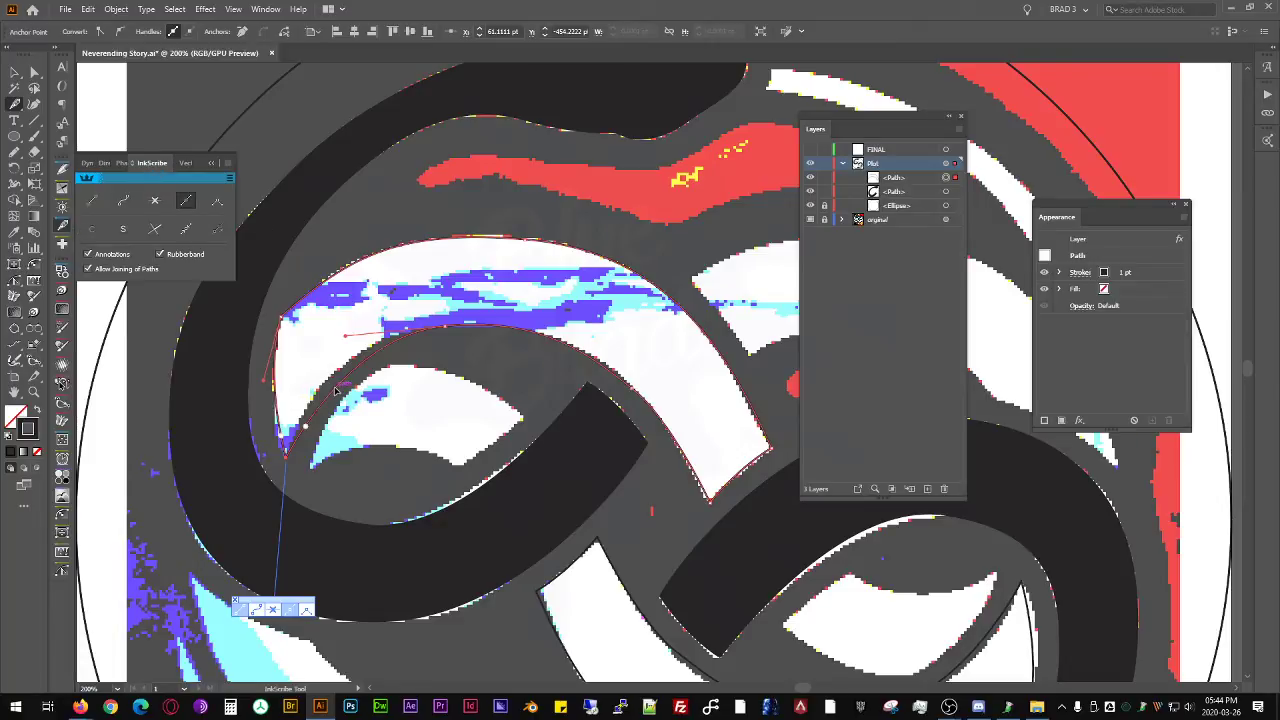
pyautogui.moveTo(344, 380); pyautogui.dragTo(333, 381)
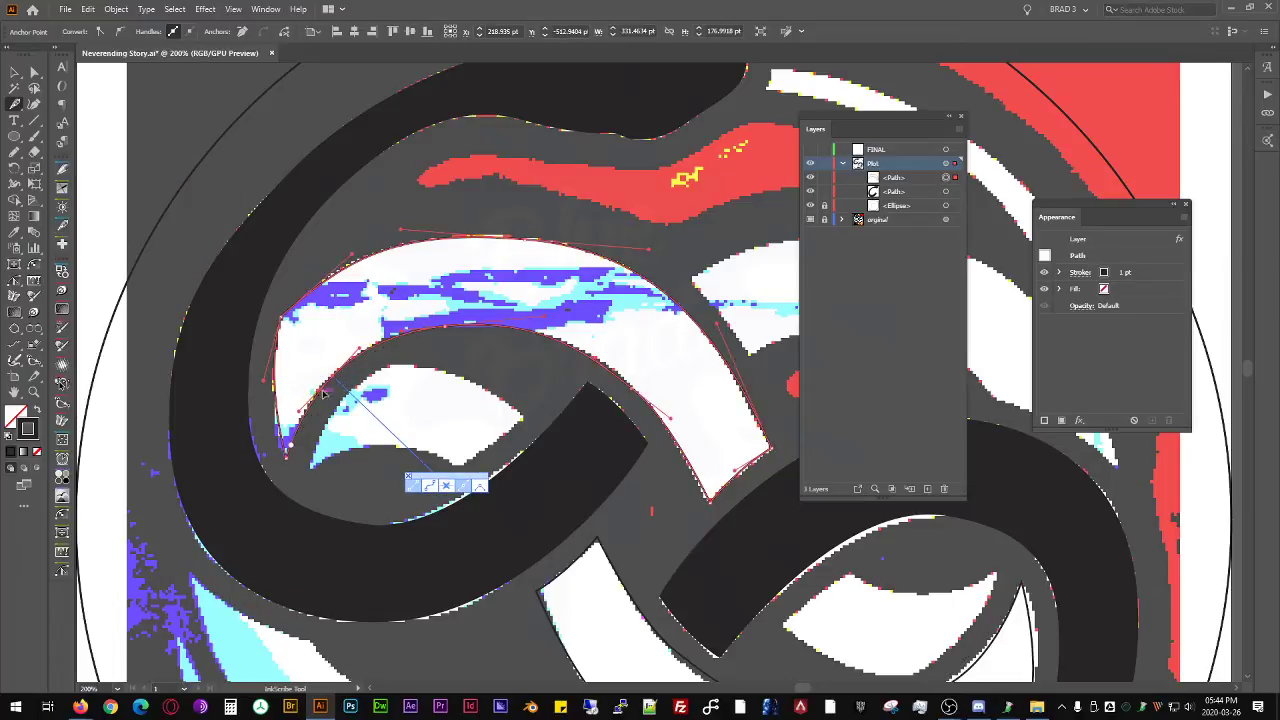
pyautogui.moveTo(284, 427); pyautogui.dragTo(276, 434)
pyautogui.scroll(5, 277, 443)
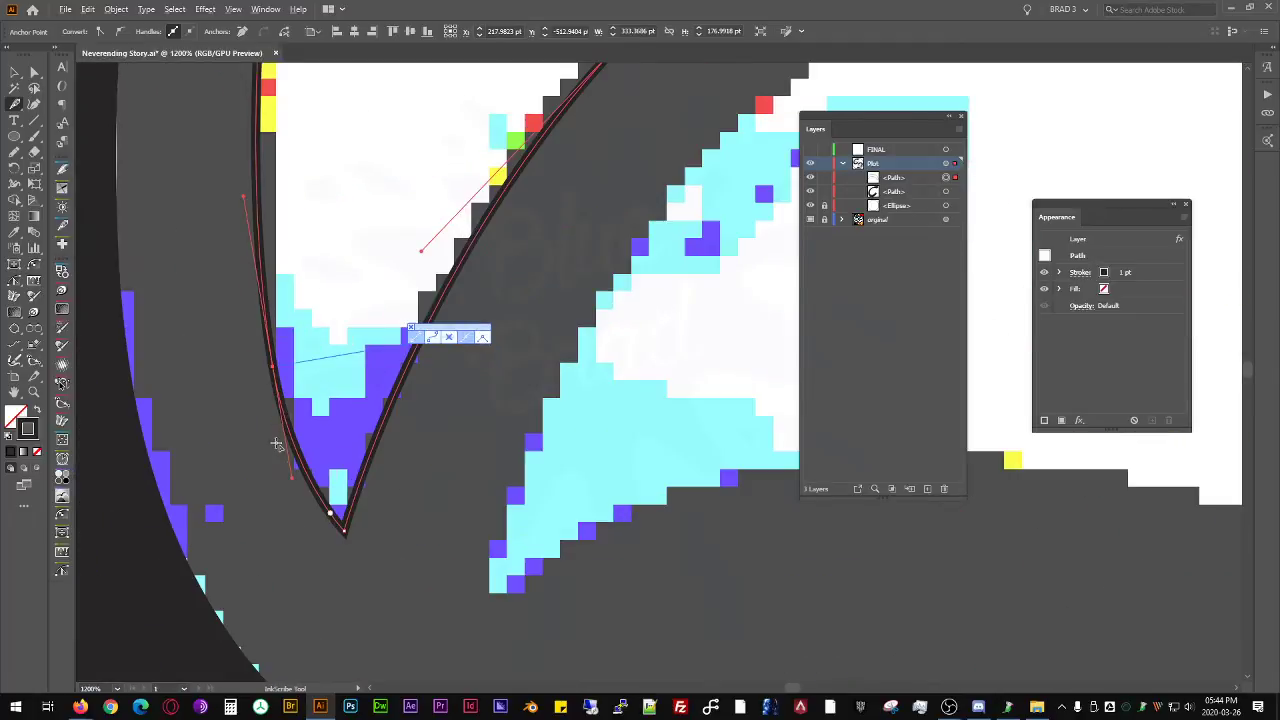
pyautogui.scroll(-2, 322, 302)
pyautogui.moveTo(335, 301); pyautogui.dragTo(481, 480)
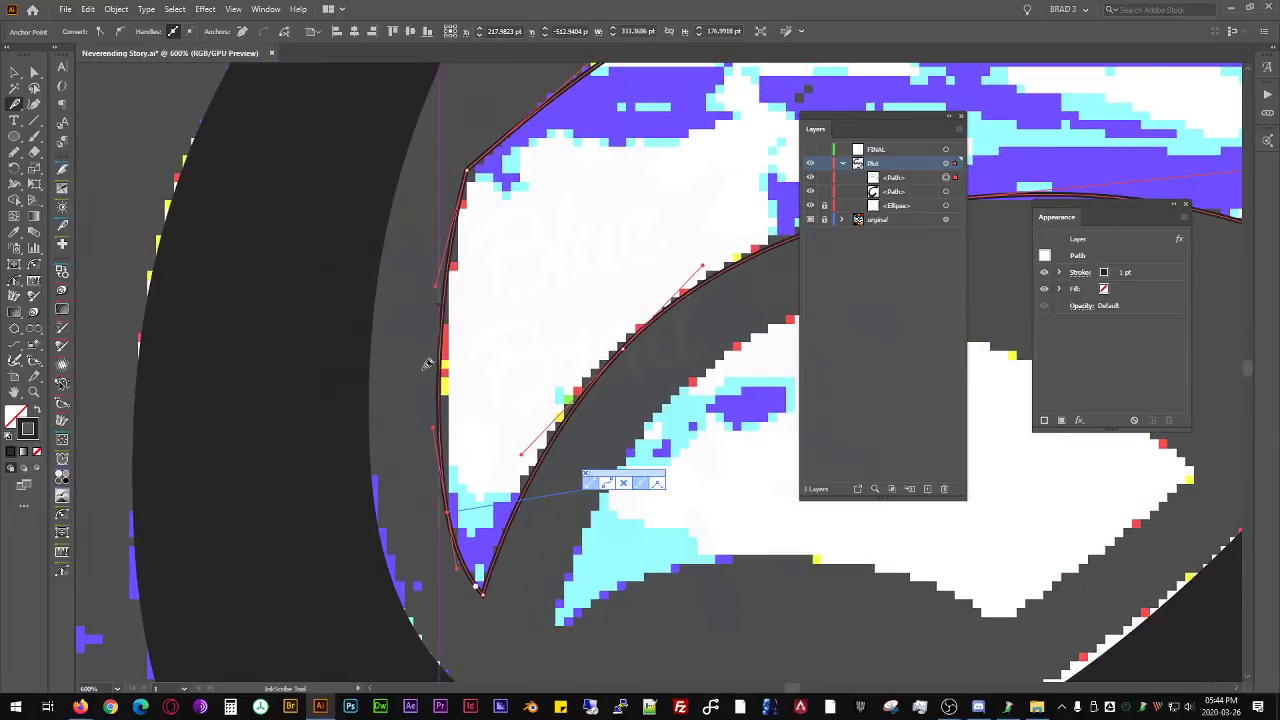
# - Remove the extra anchors from the band's outer edge near the tip and along its inner edge
pyautogui.click(448, 511)
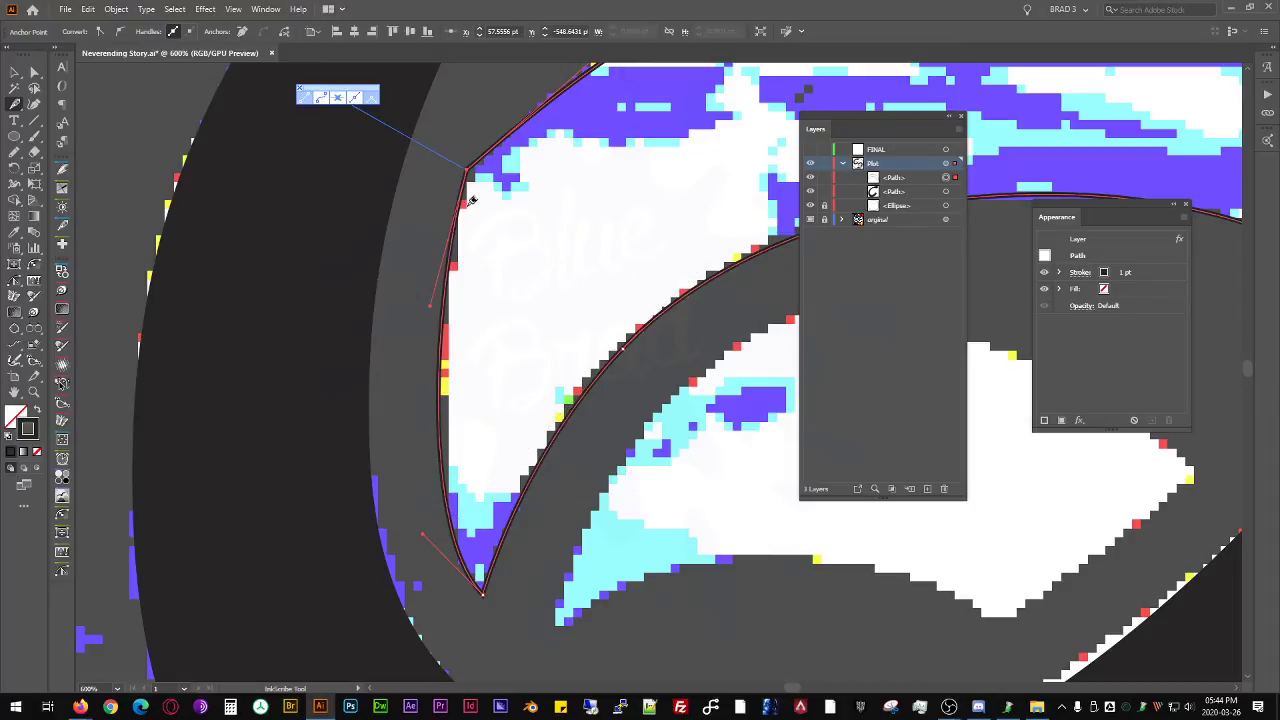
pyautogui.moveTo(543, 215); pyautogui.dragTo(288, 317)
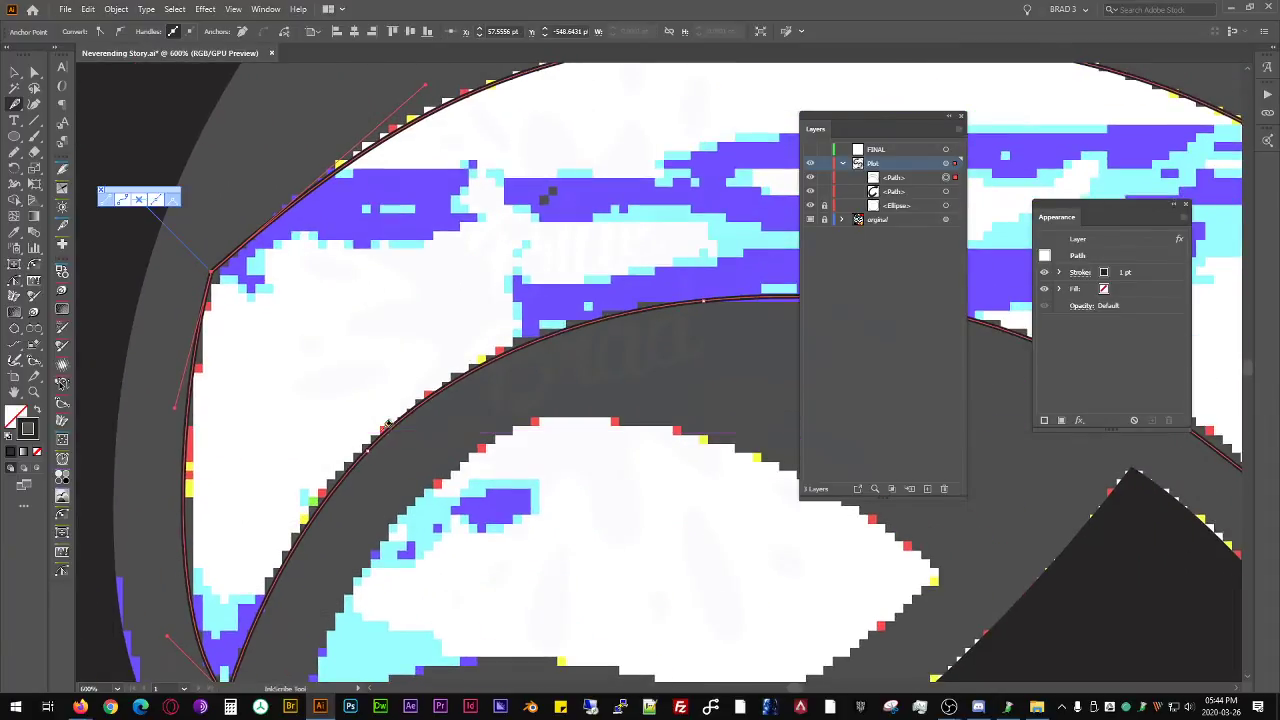
pyautogui.moveTo(370, 449); pyautogui.dragTo(252, 377)
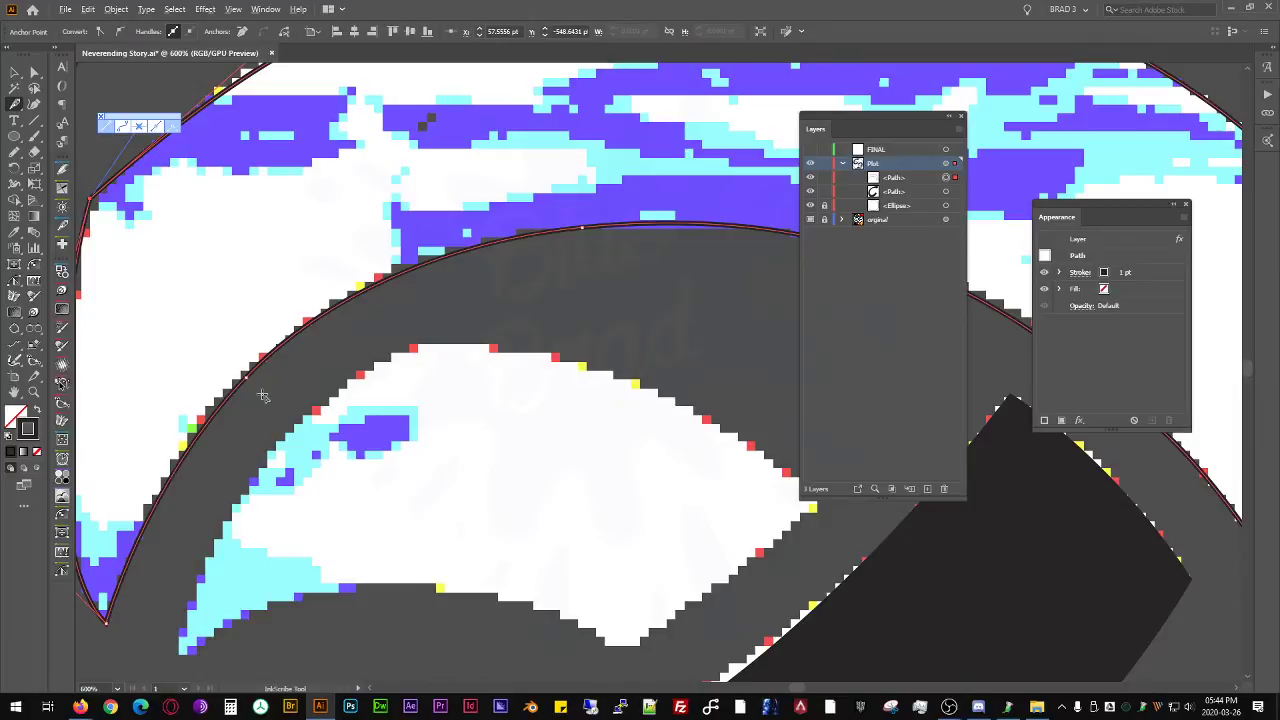
pyautogui.click(253, 372)
pyautogui.scroll(-1, 411, 263)
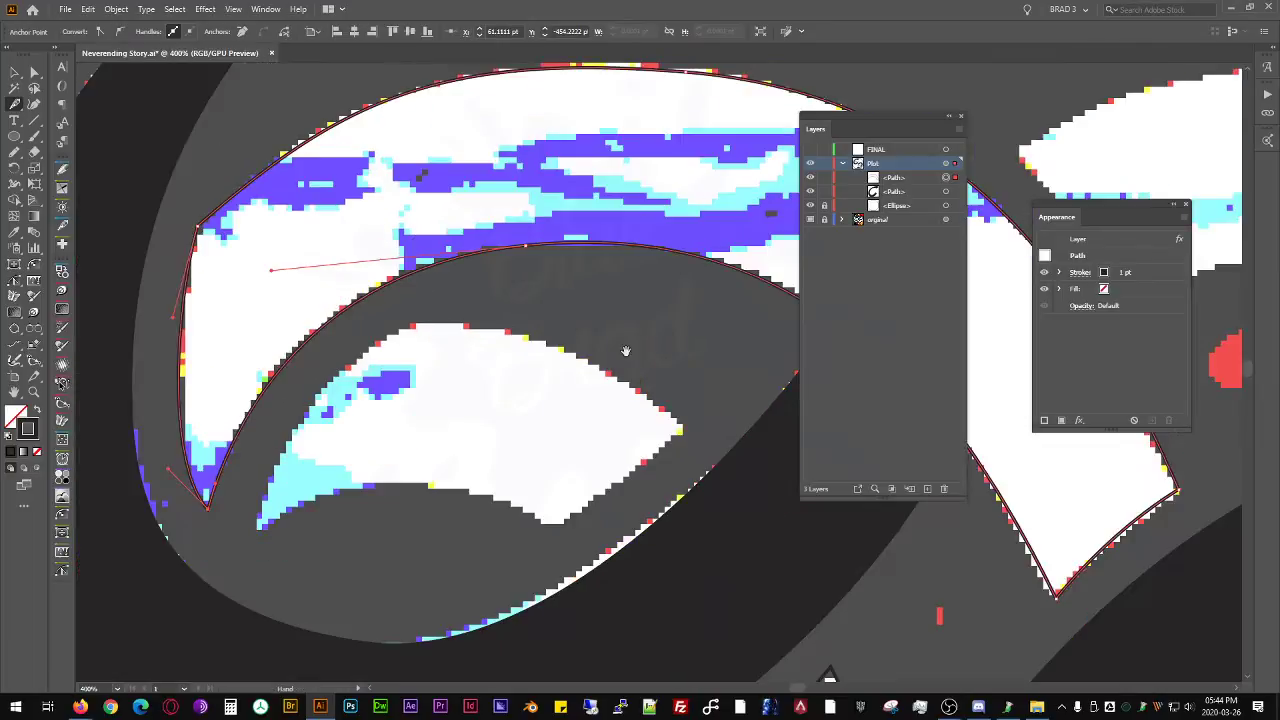
pyautogui.moveTo(624, 354); pyautogui.dragTo(297, 306)
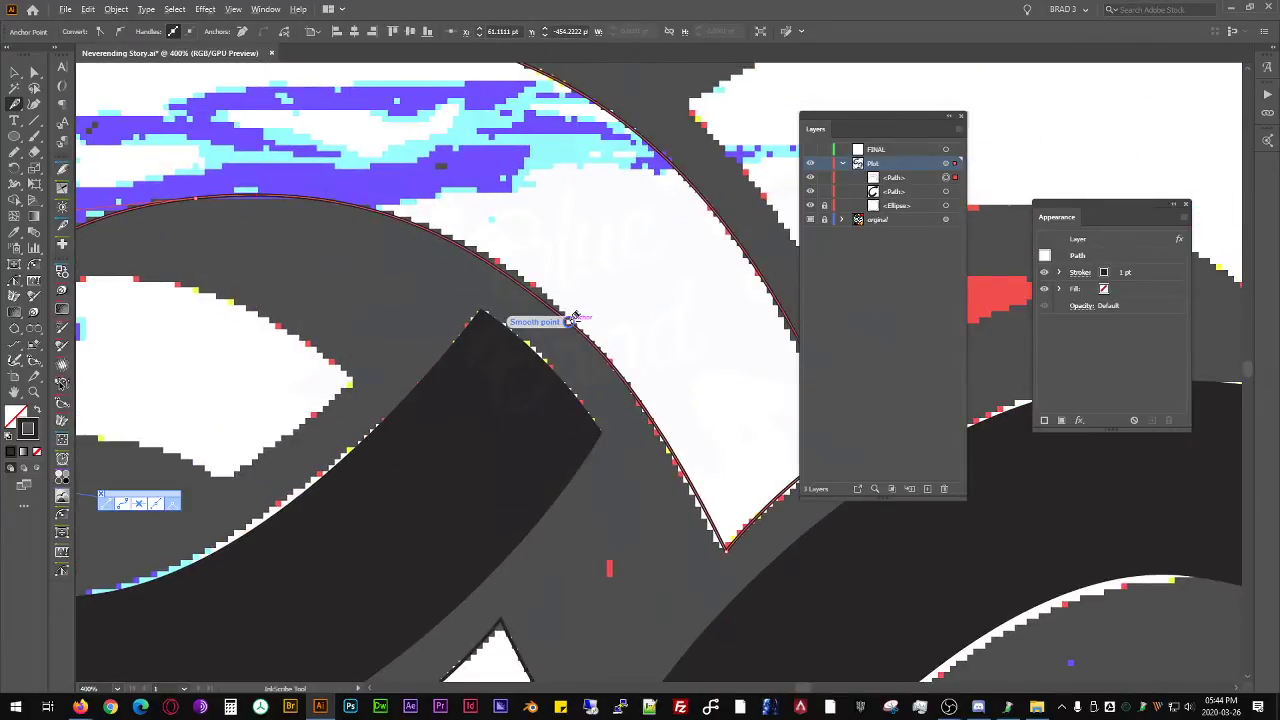
pyautogui.click(196, 197)
pyautogui.keyDown('alt'); pyautogui.click(197, 197); pyautogui.keyUp('alt')
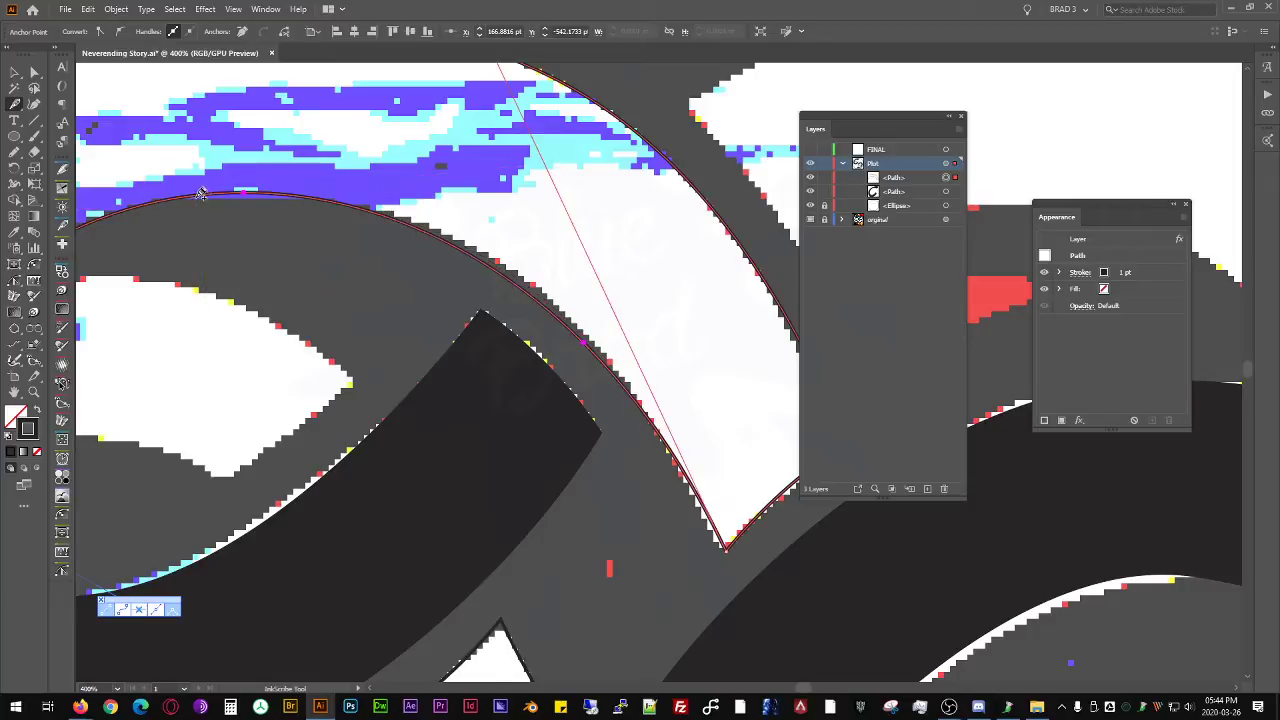
# - Adjust the curve handle of the band's inner edge so the arch follows the reference image
pyautogui.scroll(-3, 503, 217)
pyautogui.scroll(1, 406, 207)
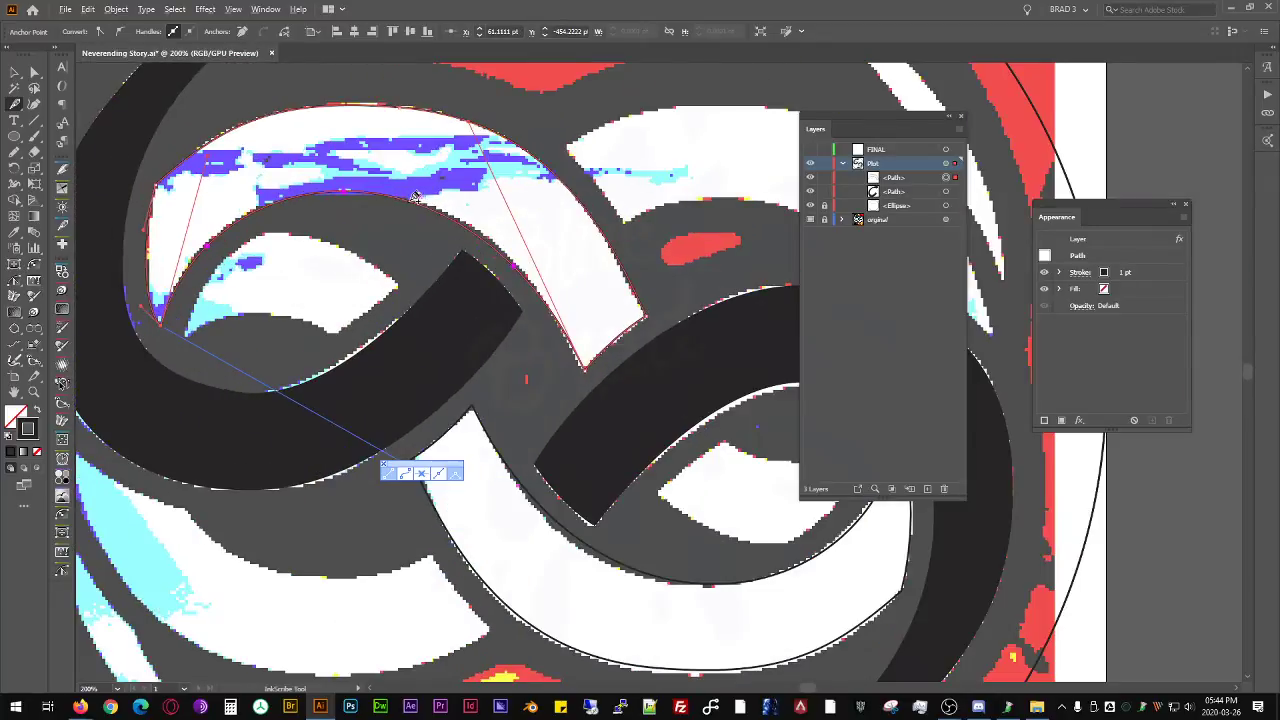
pyautogui.moveTo(446, 194); pyautogui.dragTo(472, 313)
pyautogui.press('a')
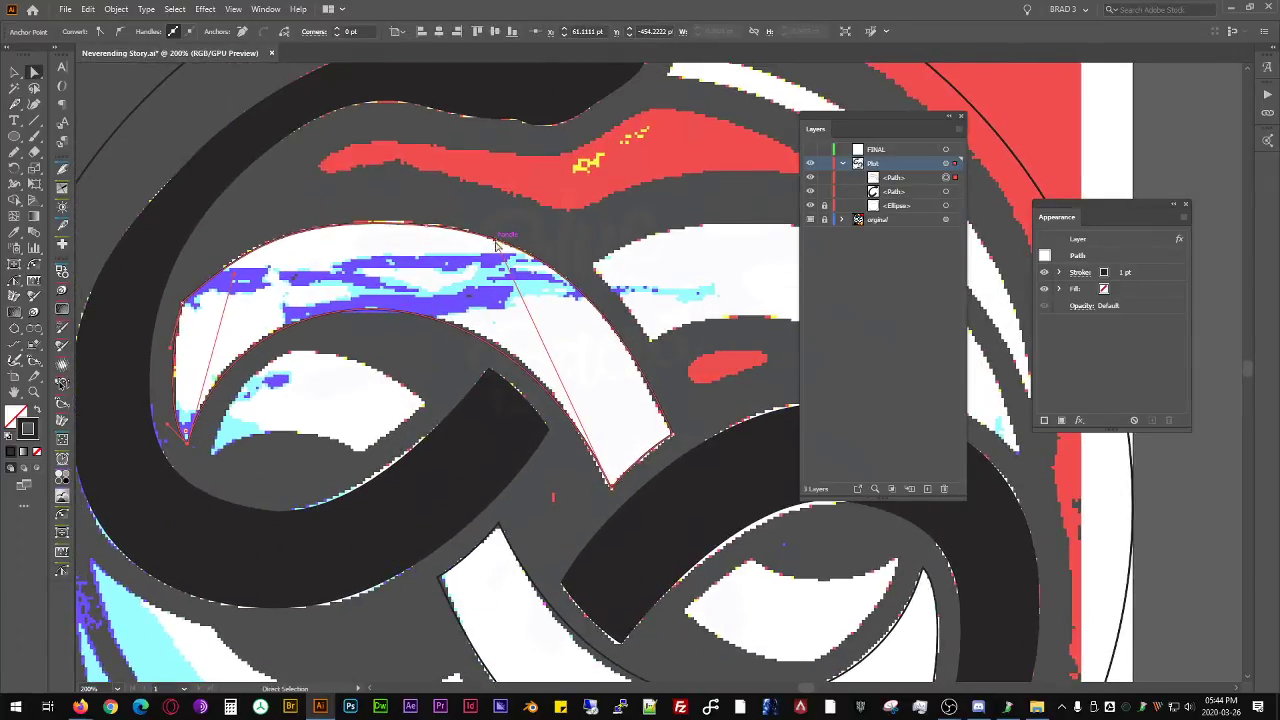
pyautogui.click(504, 240)
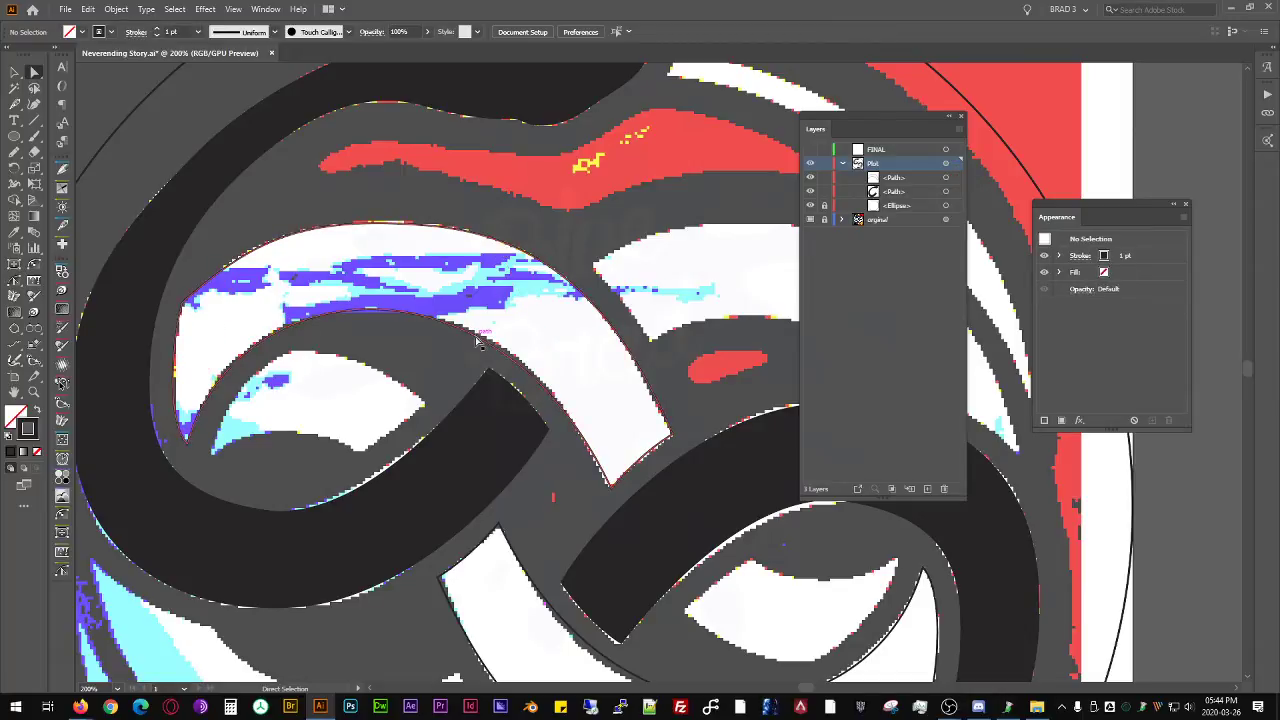
pyautogui.moveTo(496, 242); pyautogui.dragTo(507, 243)
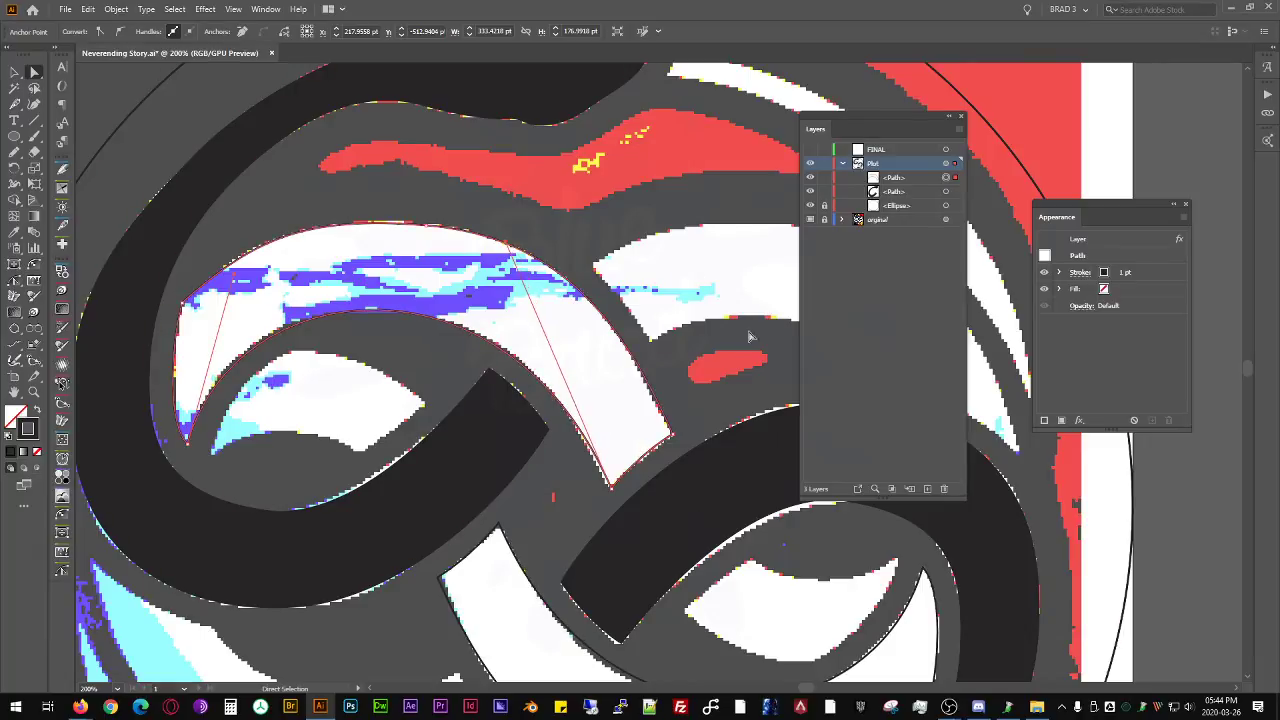
# - Swap the arched band's stroke and fill, giving it a solid black fill without stroke
pyautogui.moveTo(545, 436); pyautogui.dragTo(385, 268)
pyautogui.scroll(-2, 527, 235)
pyautogui.moveTo(527, 240); pyautogui.dragTo(522, 338)
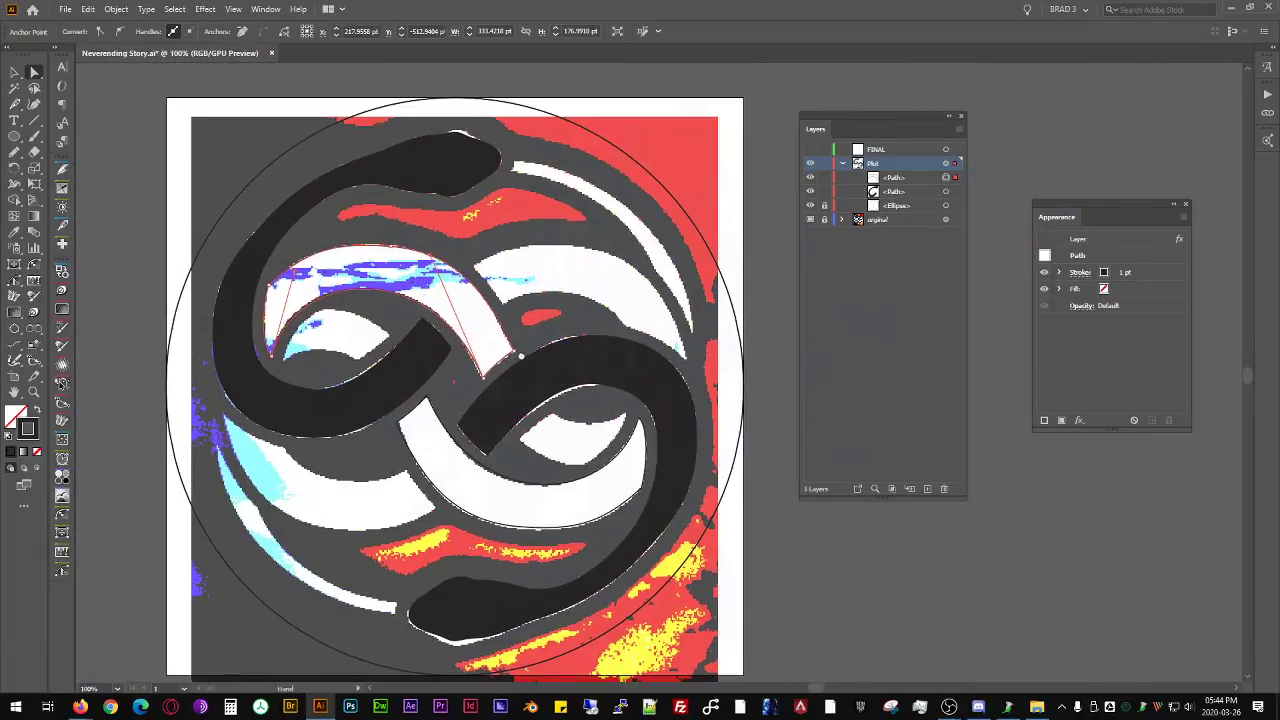
pyautogui.click(529, 318)
pyautogui.scroll(2, 458, 268)
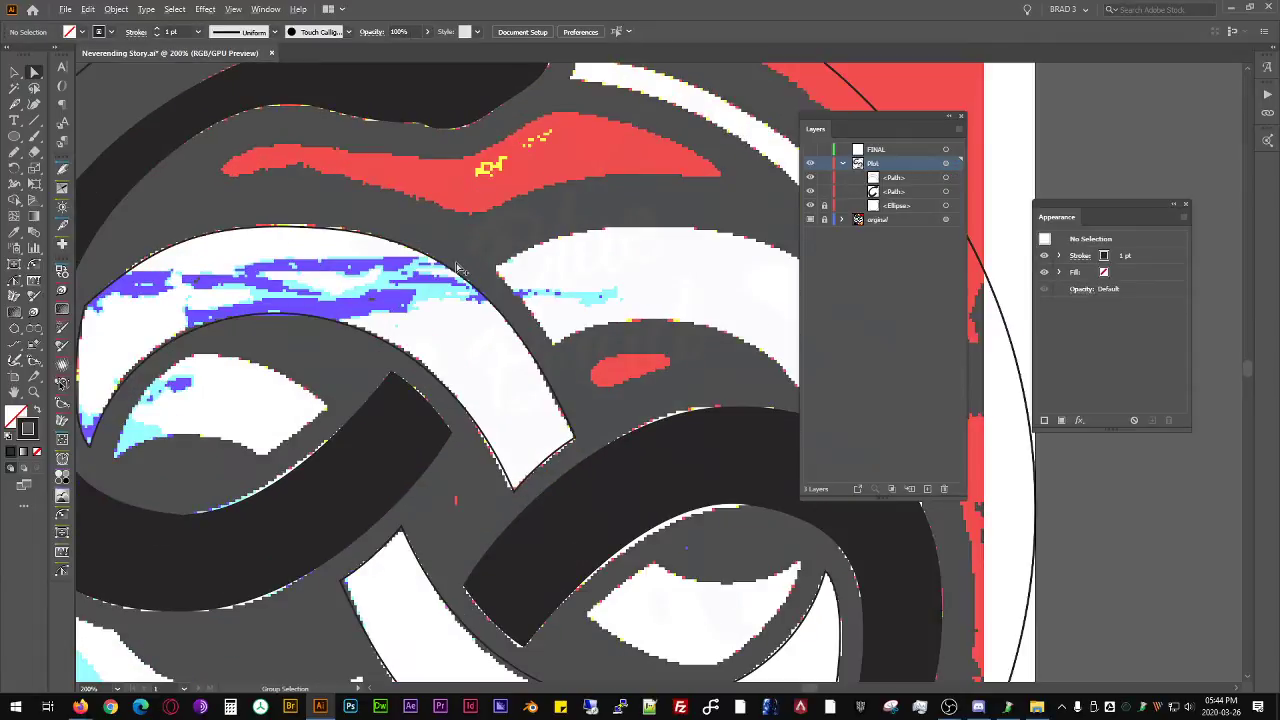
pyautogui.moveTo(480, 358); pyautogui.dragTo(517, 305)
pyautogui.press('v')
pyautogui.click(530, 249)
pyautogui.hotkey('shift', 'x')
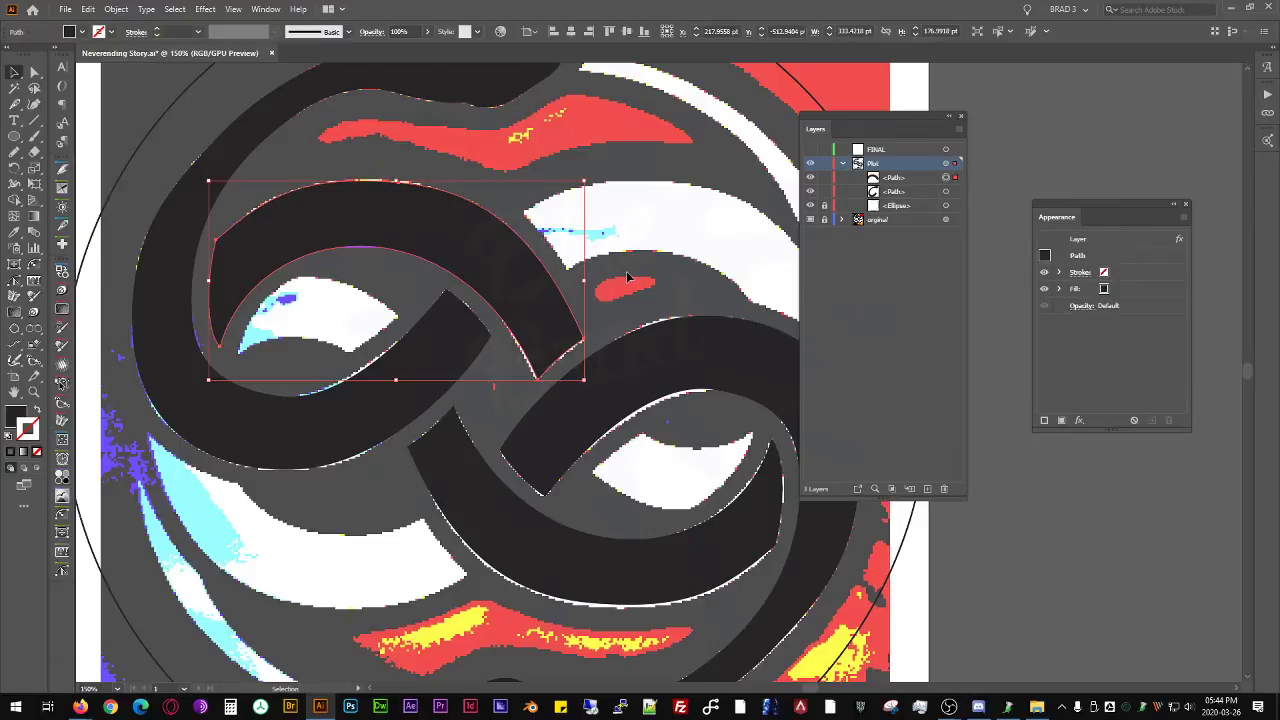
# - Trace the thin white crescent at the emblem's upper right as a closed path of straight and curved segments with the Pen tool
pyautogui.click(633, 278)
pyautogui.scroll(-1, 638, 306)
pyautogui.moveTo(646, 370); pyautogui.dragTo(557, 308)
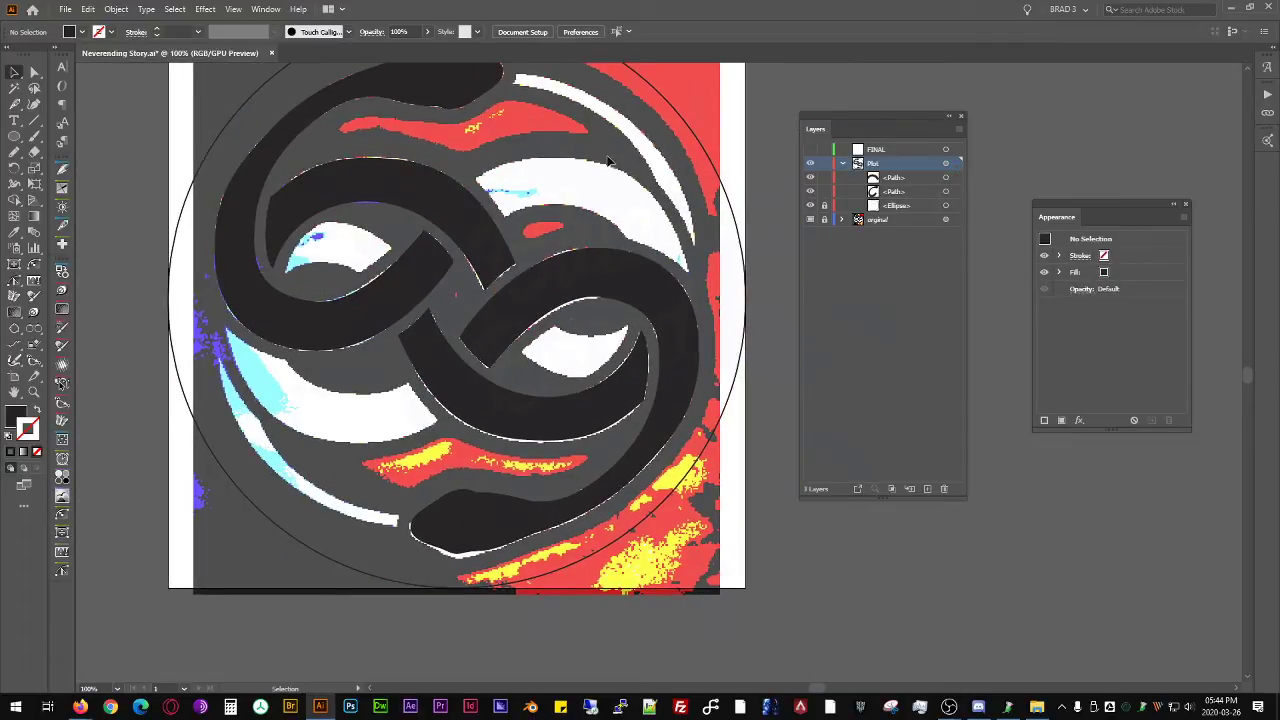
pyautogui.moveTo(576, 153); pyautogui.dragTo(540, 341)
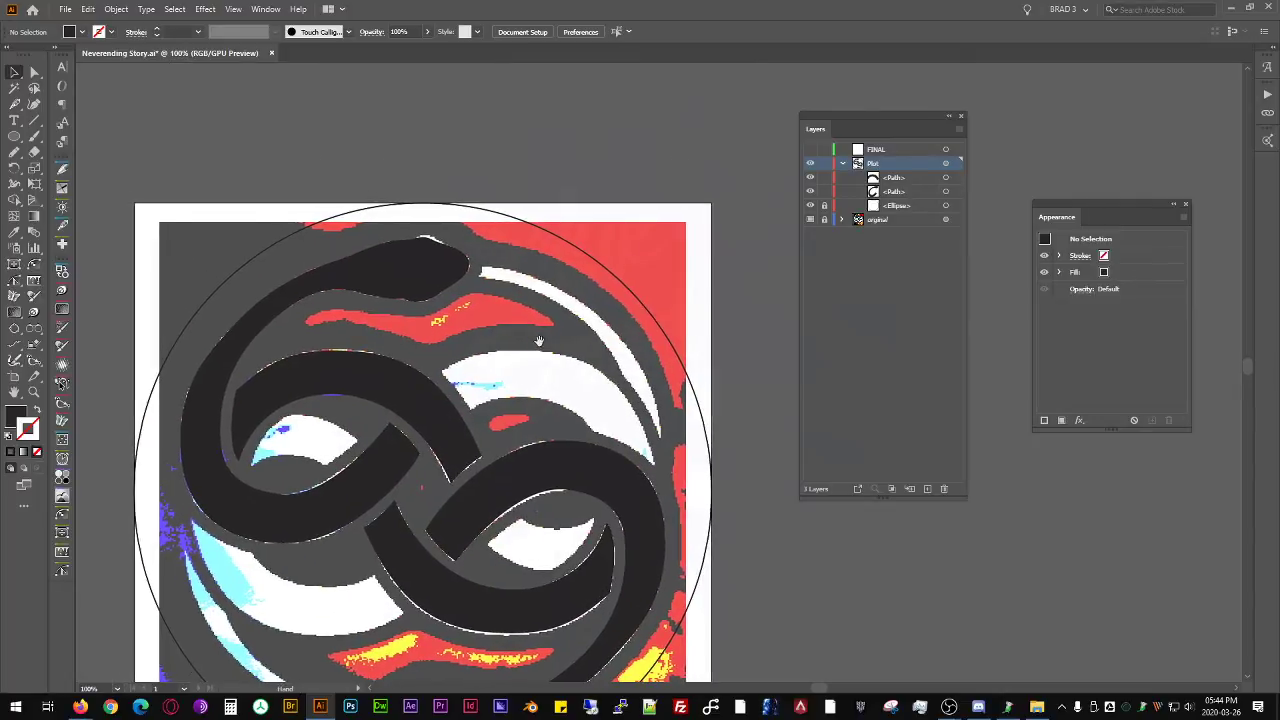
pyautogui.scroll(1, 517, 333)
pyautogui.scroll(1, 520, 272)
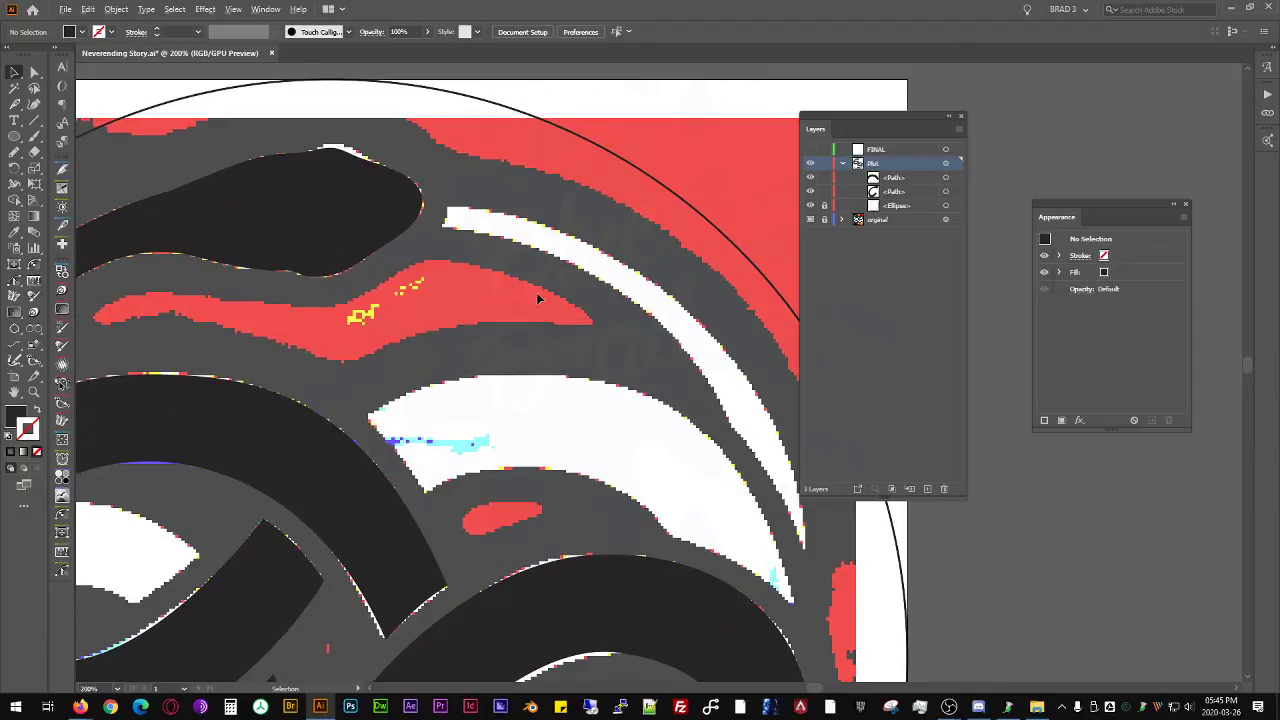
pyautogui.press('p')
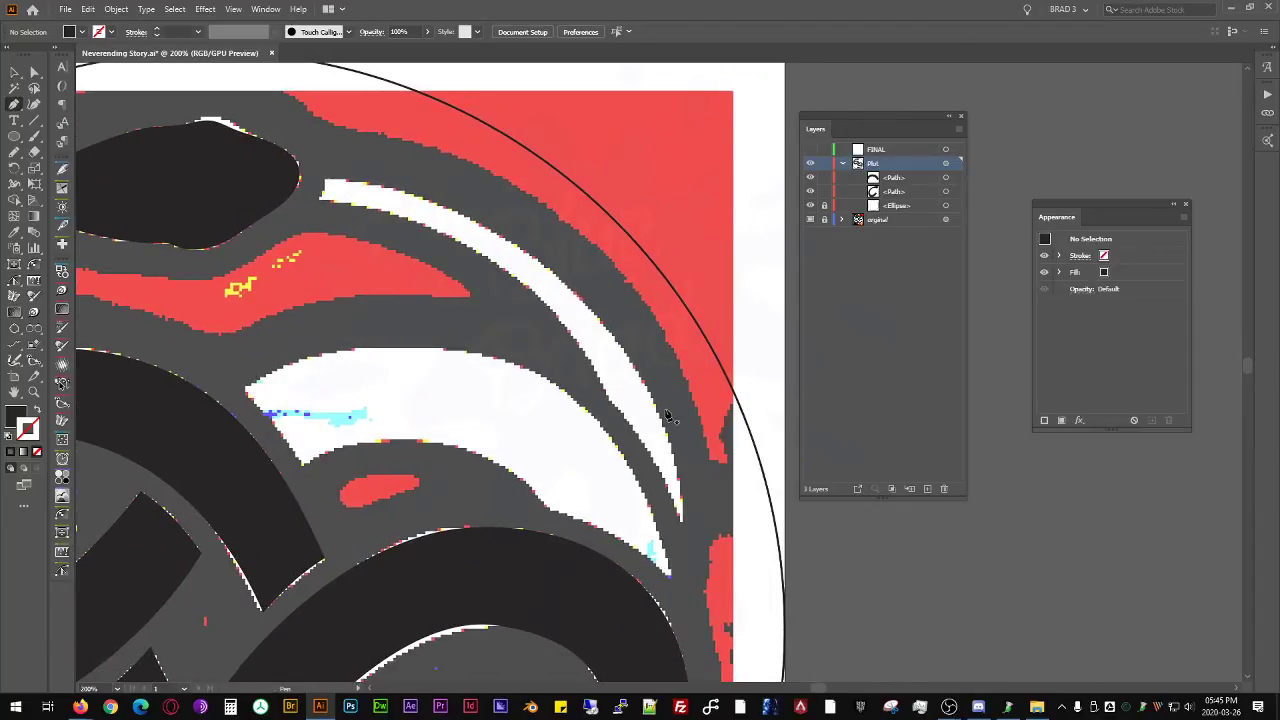
pyautogui.click(607, 401)
pyautogui.moveTo(682, 522); pyautogui.dragTo(675, 394)
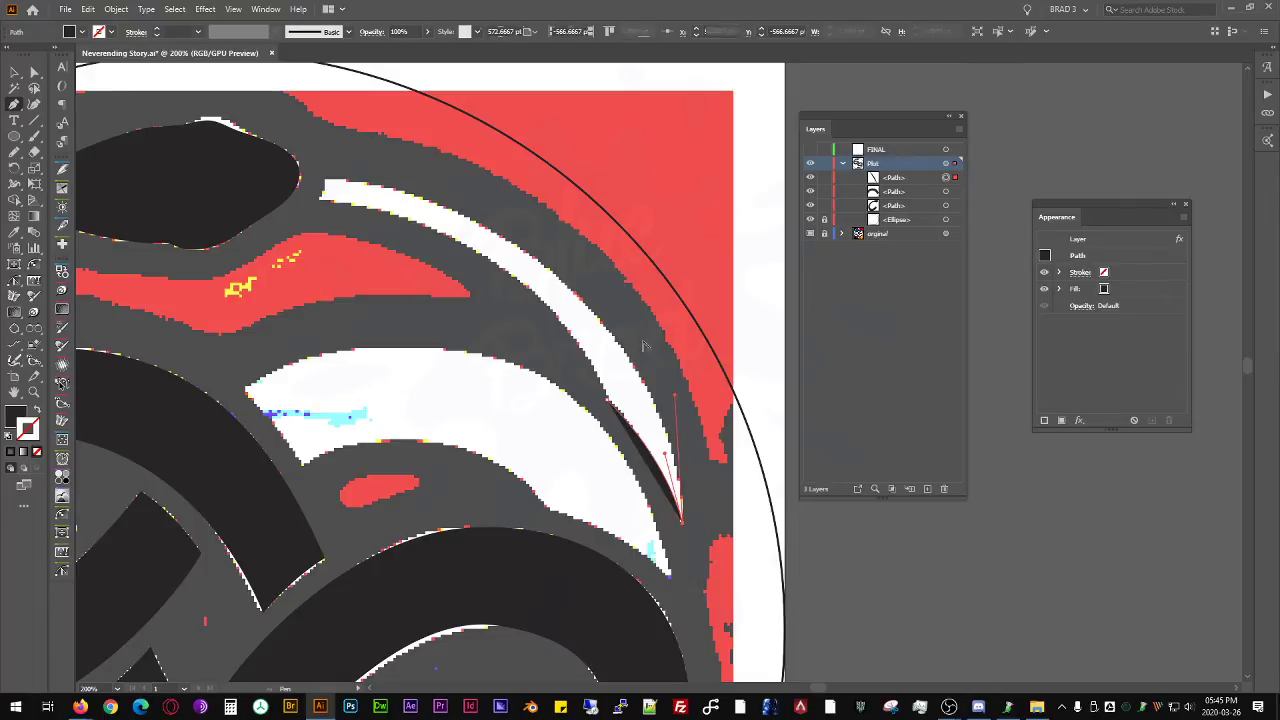
pyautogui.click(325, 182)
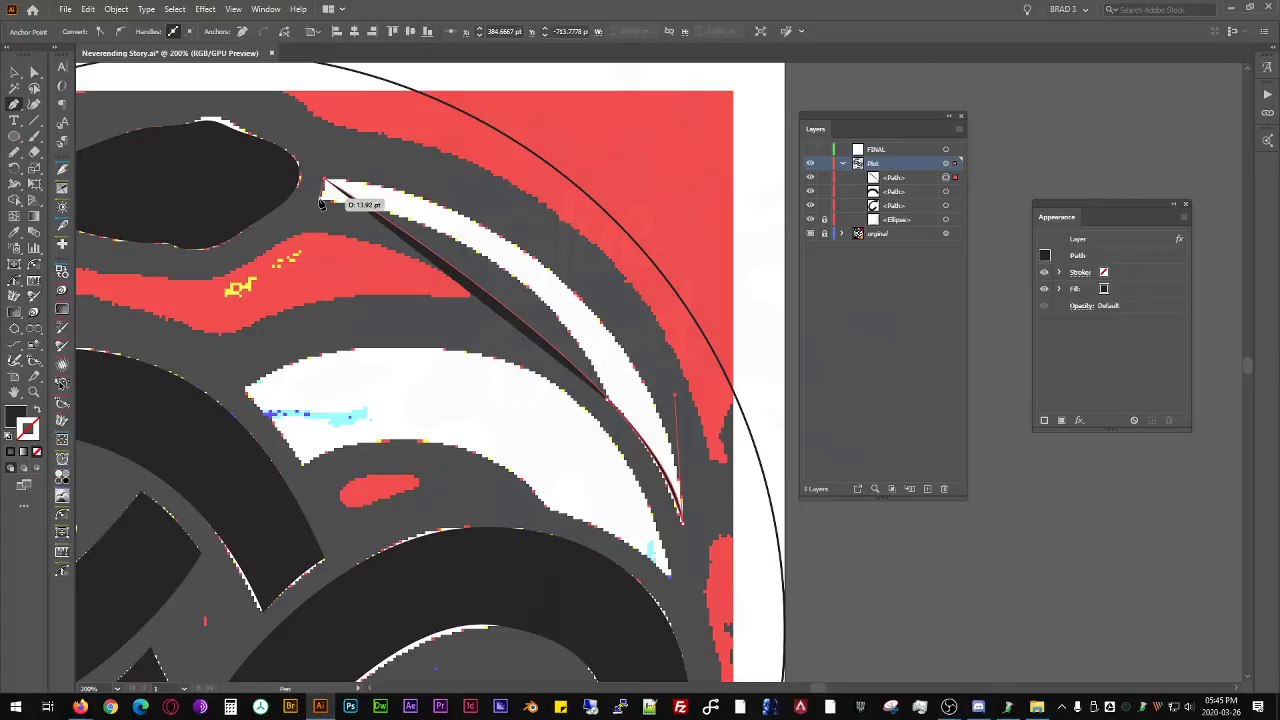
pyautogui.click(320, 199)
pyautogui.click(606, 398)
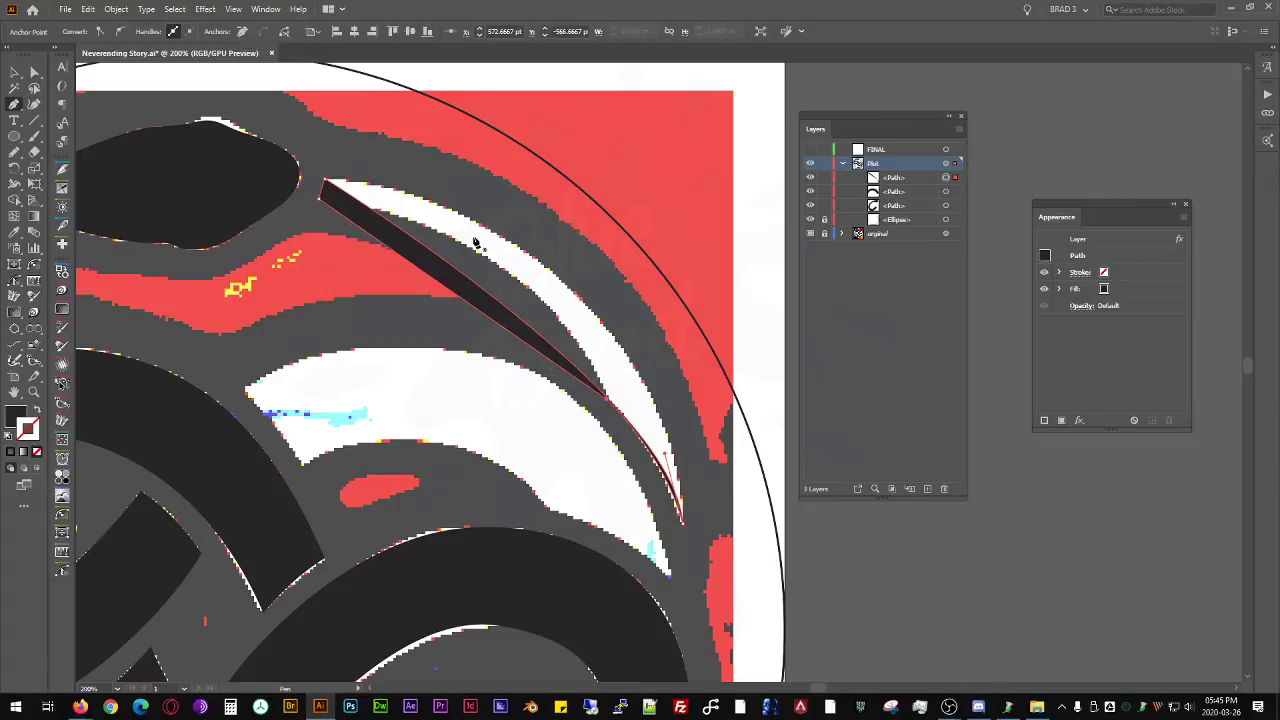
# - Bend the crescent's inner and outer edges into arcs and adjust the outer edge's curve handles to follow the reference
pyautogui.press('ctrl')
pyautogui.press('ctrl')
pyautogui.press('alt')
pyautogui.moveTo(472, 305); pyautogui.dragTo(559, 269)
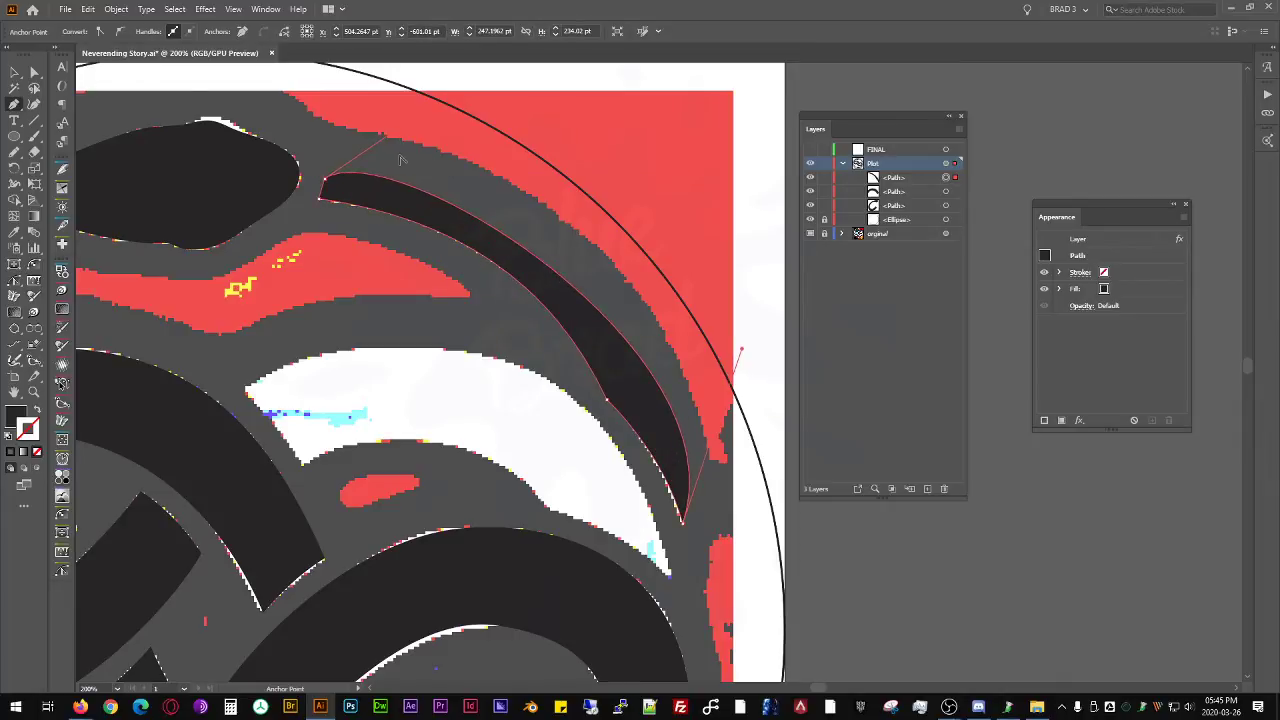
pyautogui.press('a')
pyautogui.moveTo(395, 133); pyautogui.dragTo(510, 187)
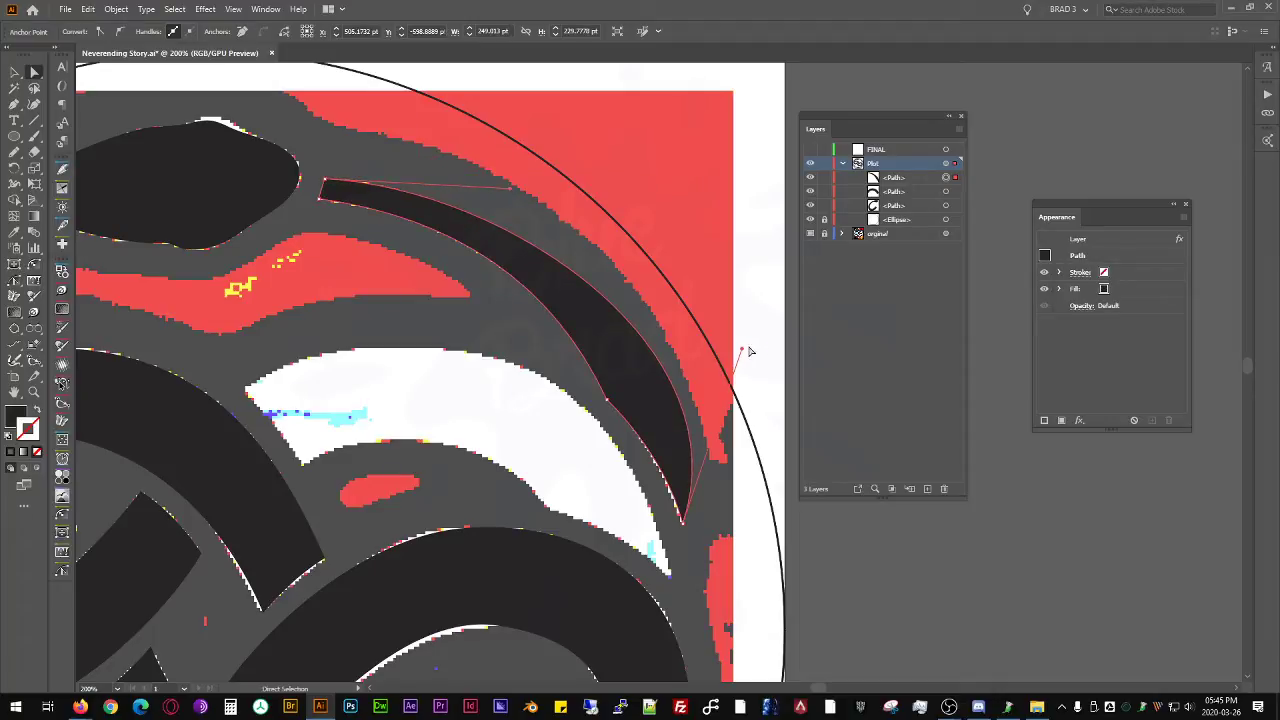
pyautogui.moveTo(742, 350); pyautogui.dragTo(648, 427)
# - Fine-tune the curve handle at the crescent's pointed tip so the outer edge covers the reference, and deselect the shape
pyautogui.scroll(3, 713, 540)
pyautogui.moveTo(646, 514); pyautogui.dragTo(648, 534)
pyautogui.scroll(-1, 620, 197)
pyautogui.moveTo(620, 197); pyautogui.dragTo(614, 459)
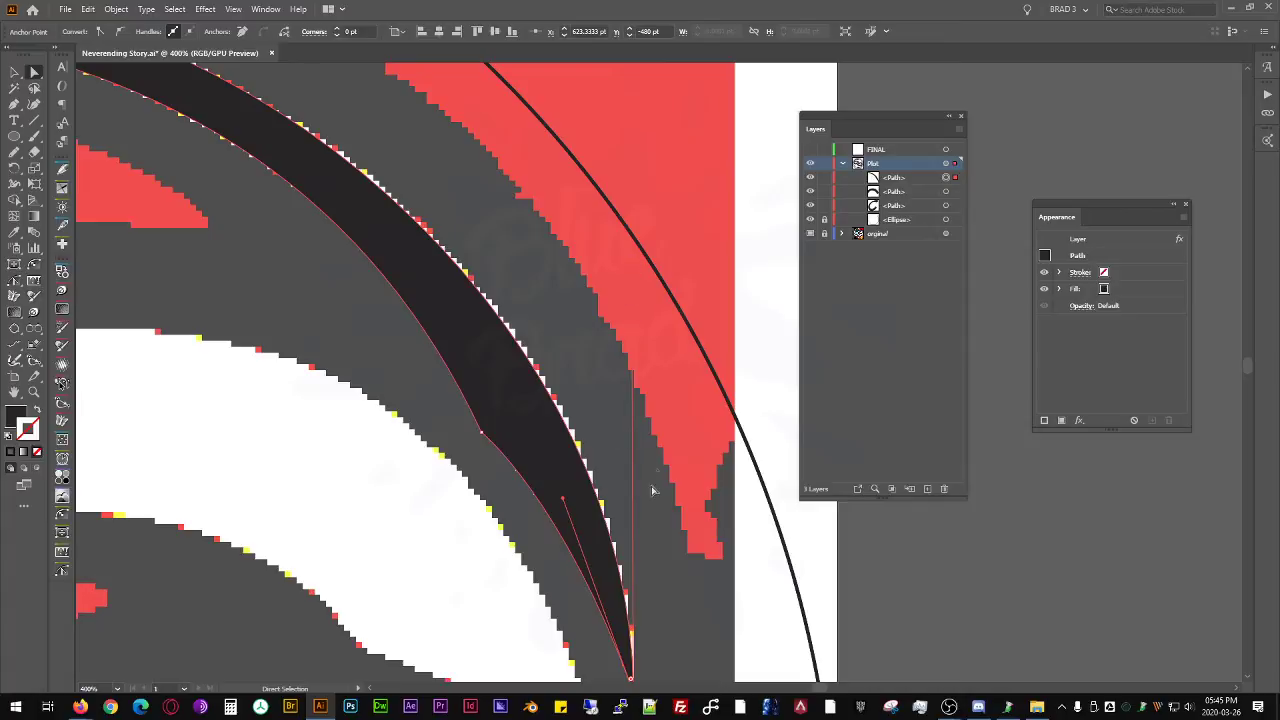
pyautogui.scroll(-2, 652, 503)
pyautogui.scroll(4, 615, 306)
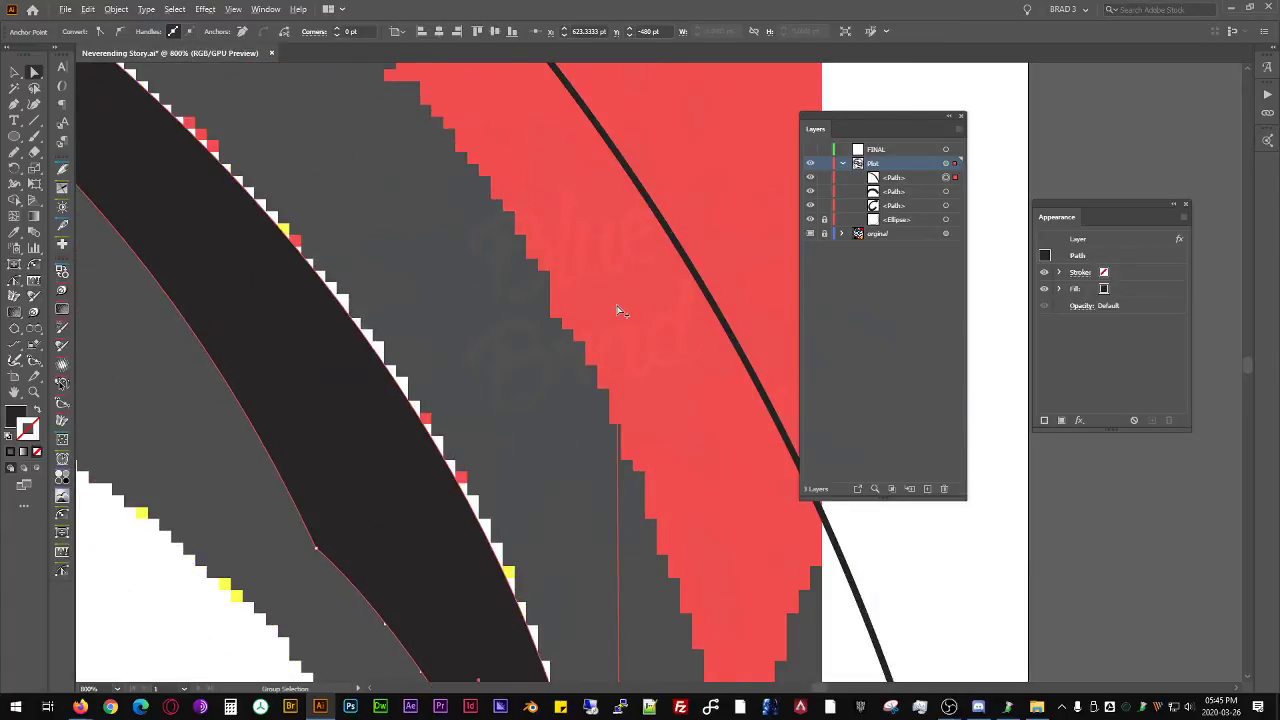
pyautogui.scroll(-4, 615, 306)
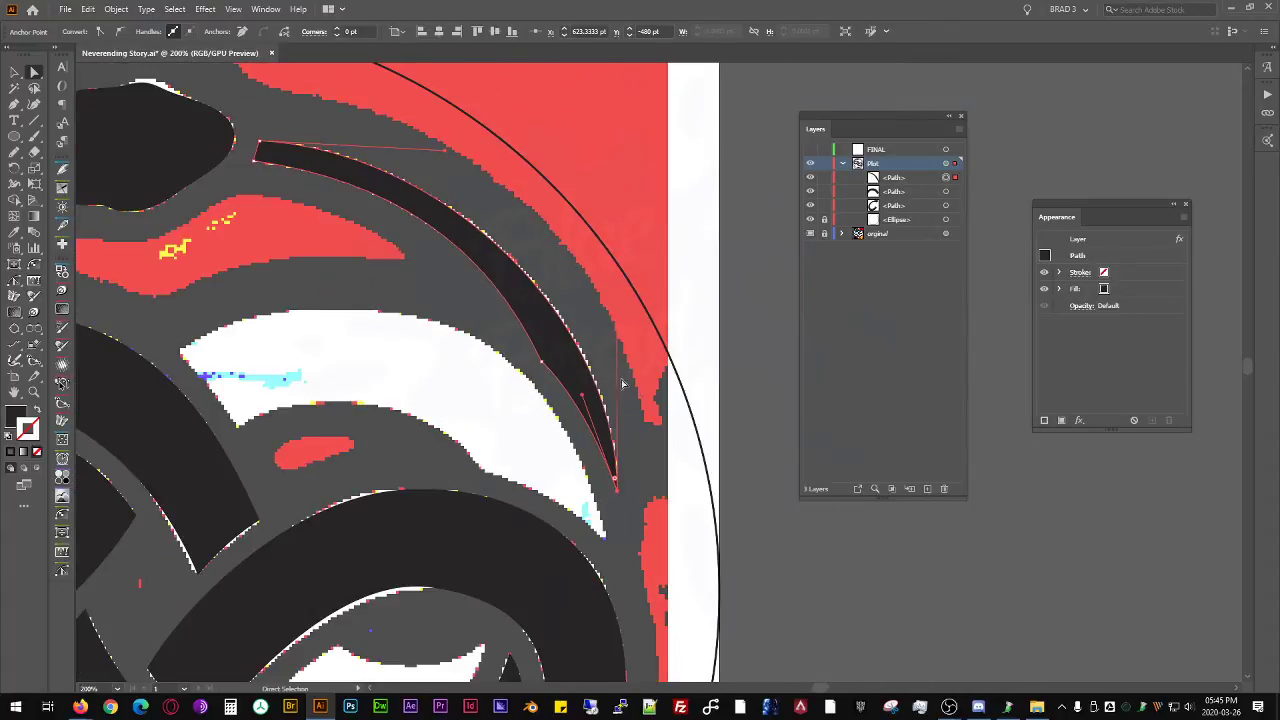
pyautogui.moveTo(618, 322)
pyautogui.mouseDown()
pyautogui.moveTo(627, 310)
pyautogui.moveTo(614, 308)
pyautogui.moveTo(623, 316)
pyautogui.mouseUp()
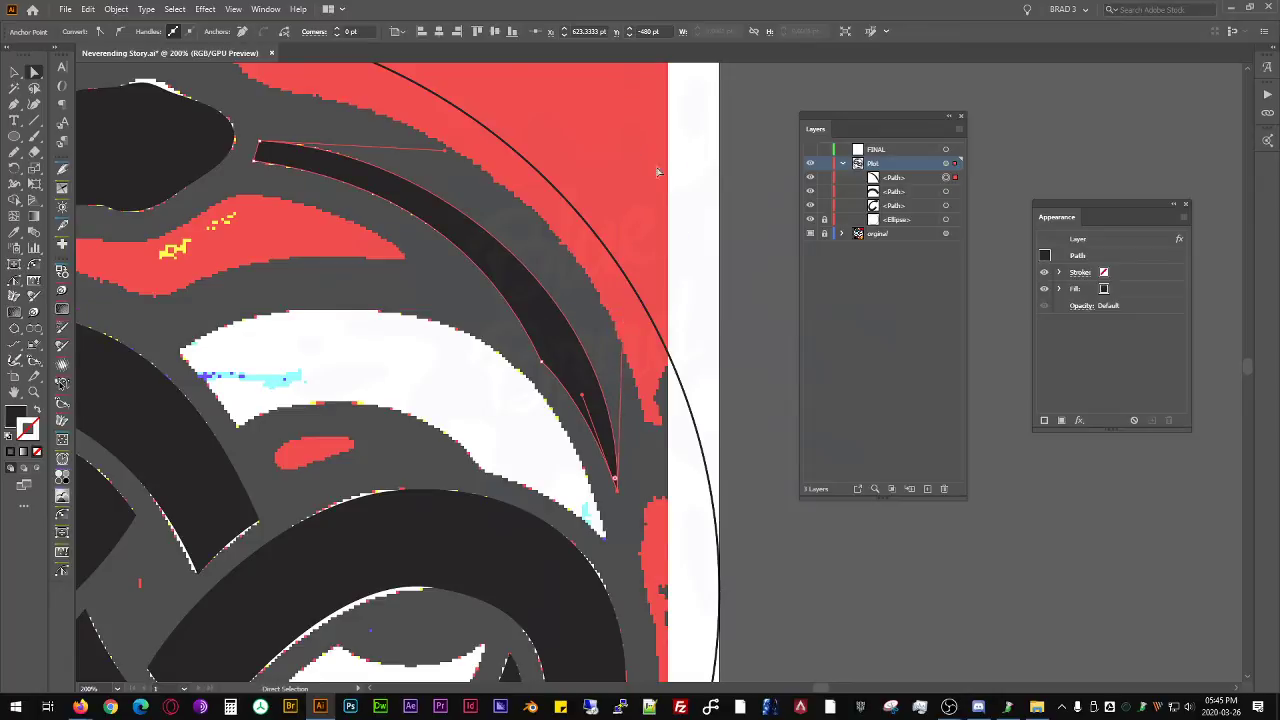
pyautogui.scroll(-2, 695, 196)
pyautogui.moveTo(538, 227); pyautogui.dragTo(566, 265)
pyautogui.press('v')
pyautogui.click(527, 231)
pyautogui.moveTo(514, 267); pyautogui.dragTo(565, 316)
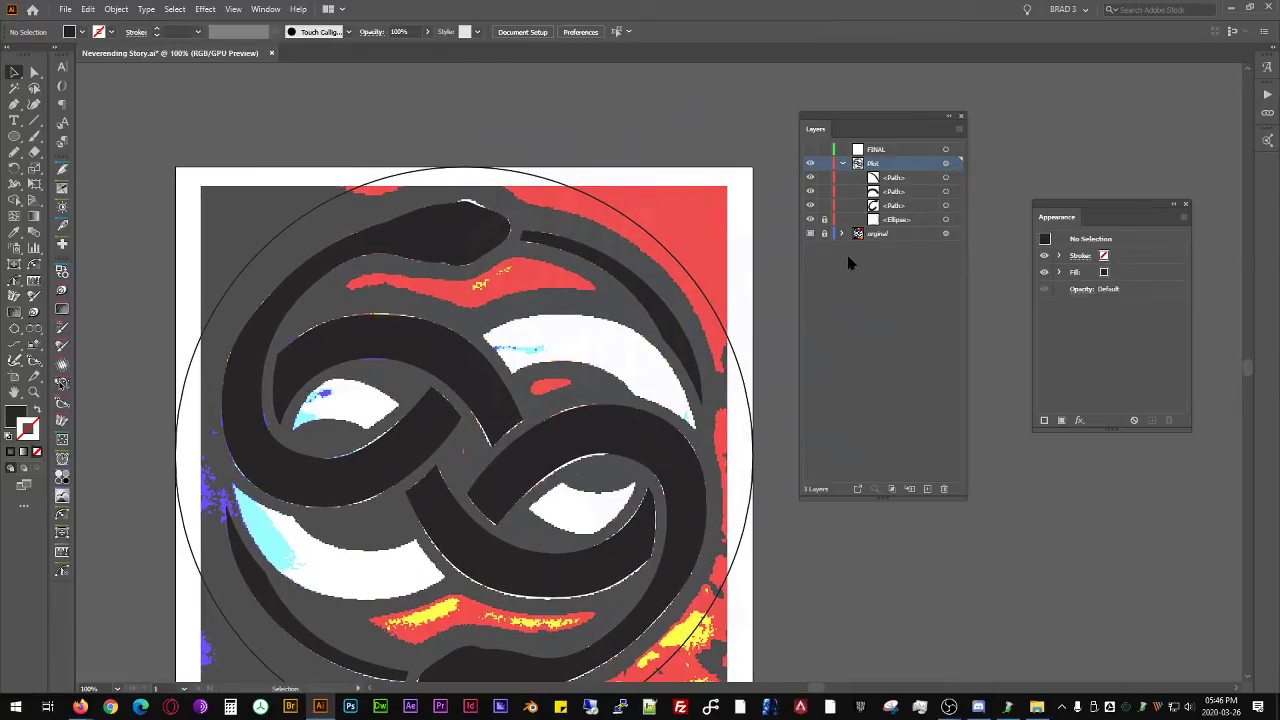
# - Target the image inside the original layer, send it to Photoshop for editing, and deselect it back in the drawing
pyautogui.click(843, 233)
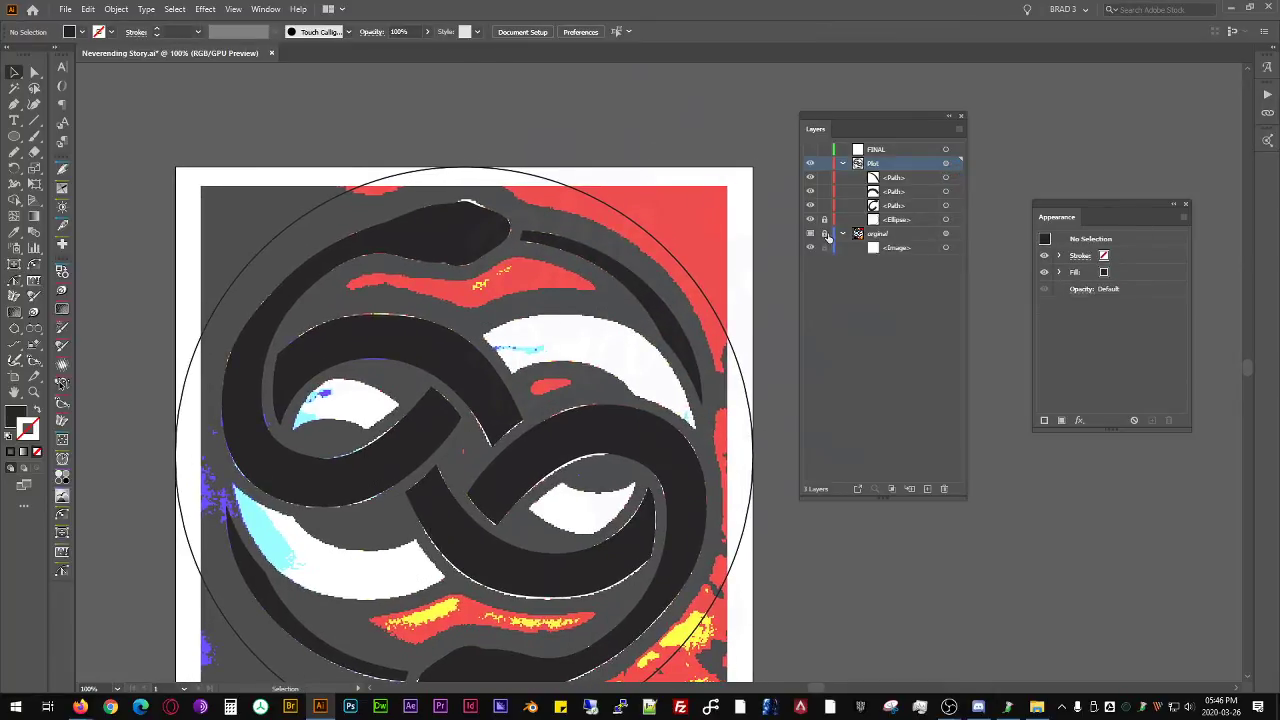
pyautogui.click(945, 248)
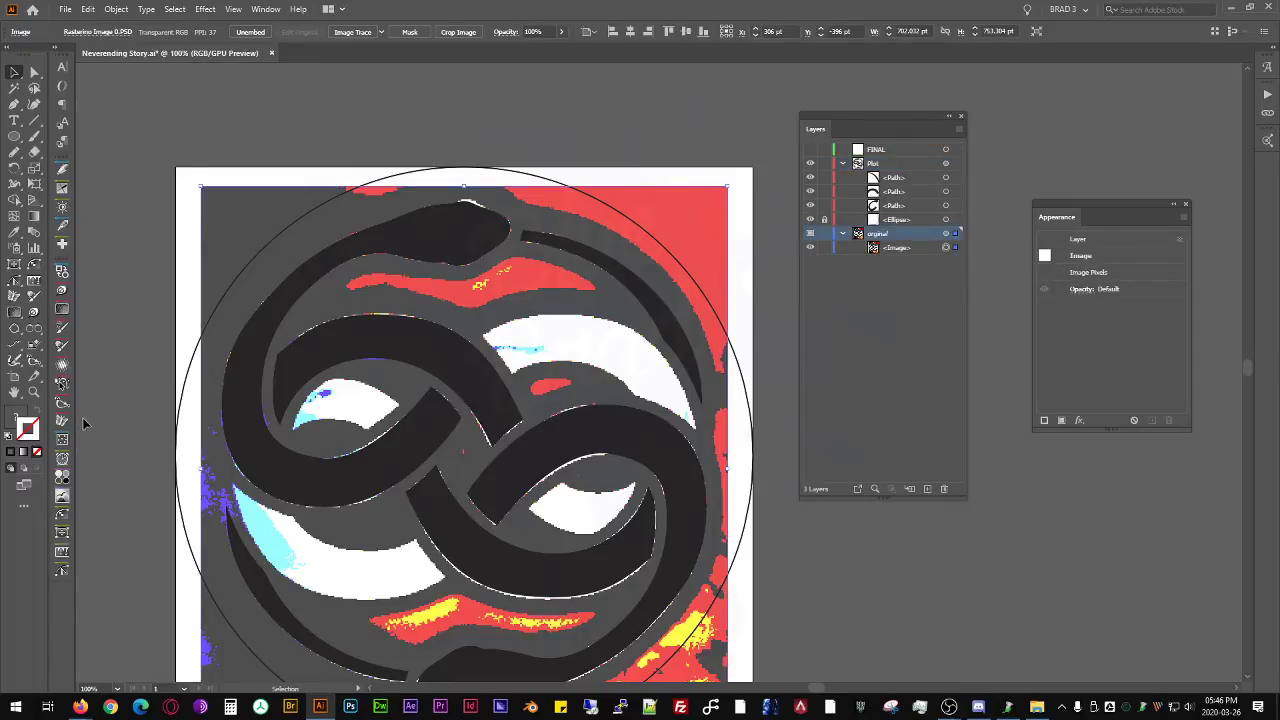
pyautogui.click(63, 496)
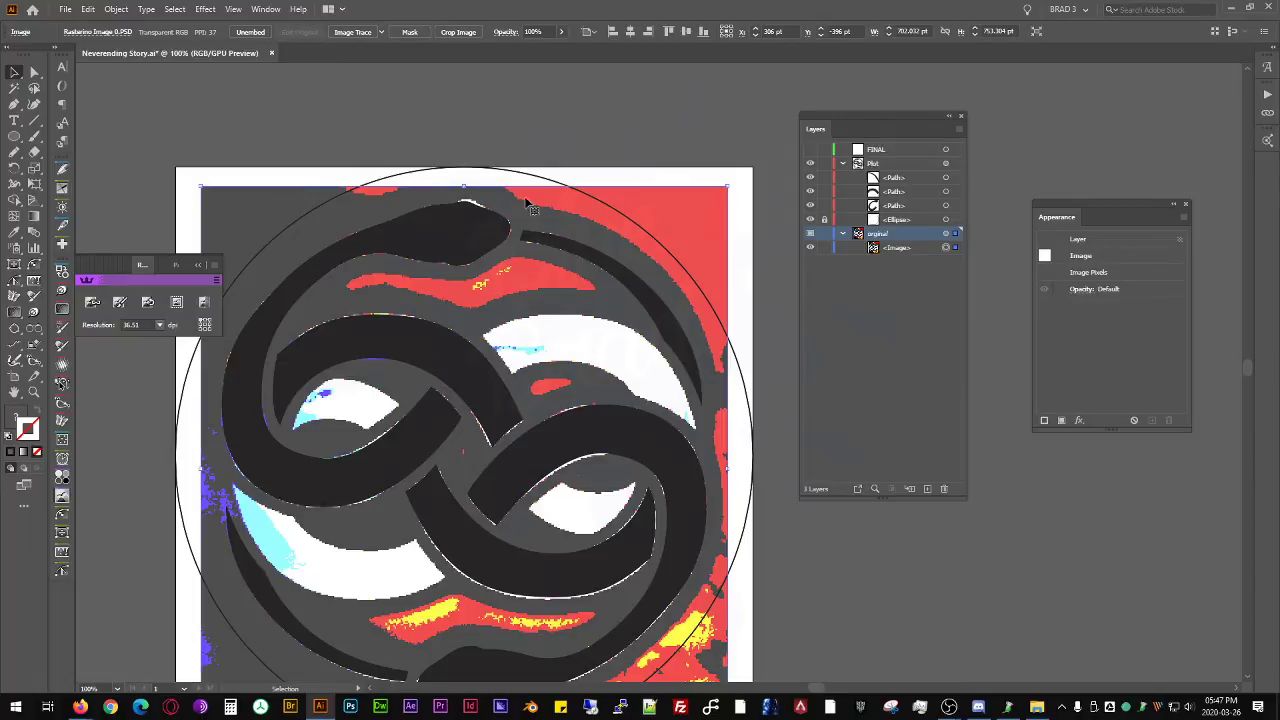
pyautogui.click(119, 302)
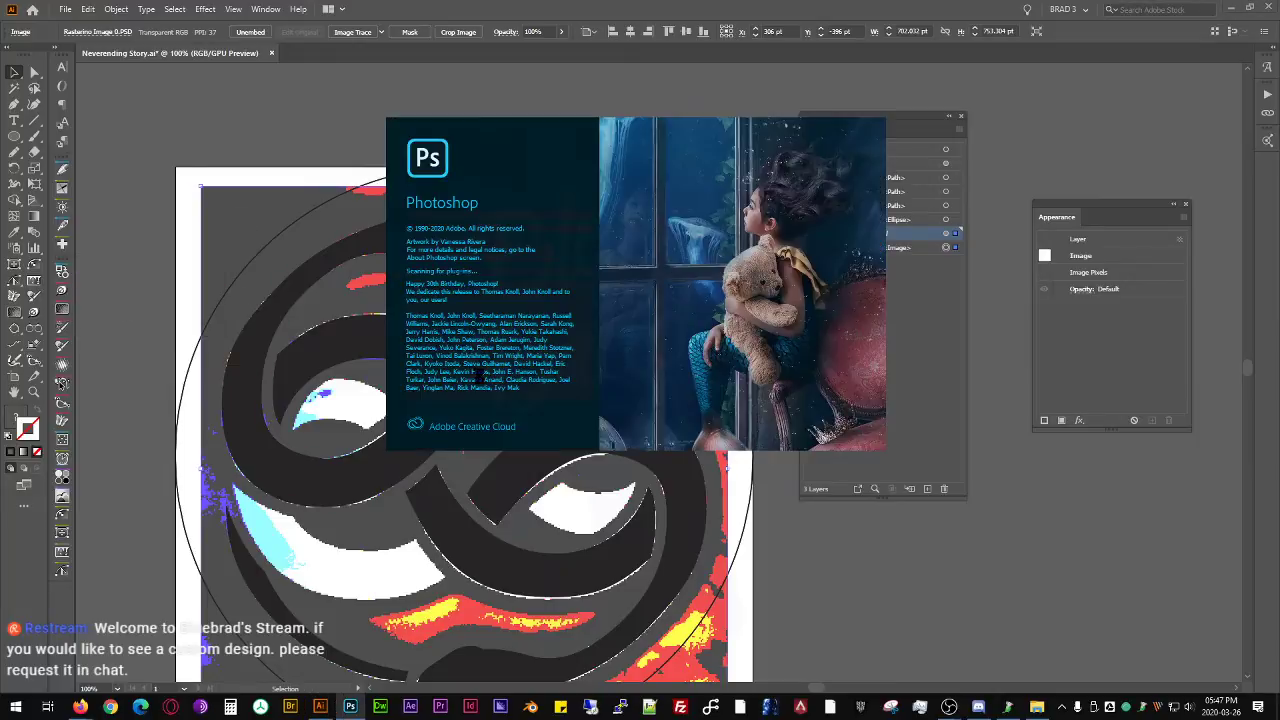
pyautogui.click(17, 74)
pyautogui.click(183, 121)
# - Trace the wide white band below the crescent as a closed four-point Pen path and bend its upper edge into an arc
pyautogui.press('space')
pyautogui.moveTo(513, 362); pyautogui.dragTo(433, 344)
pyautogui.scroll(2, 524, 303)
pyautogui.press('space')
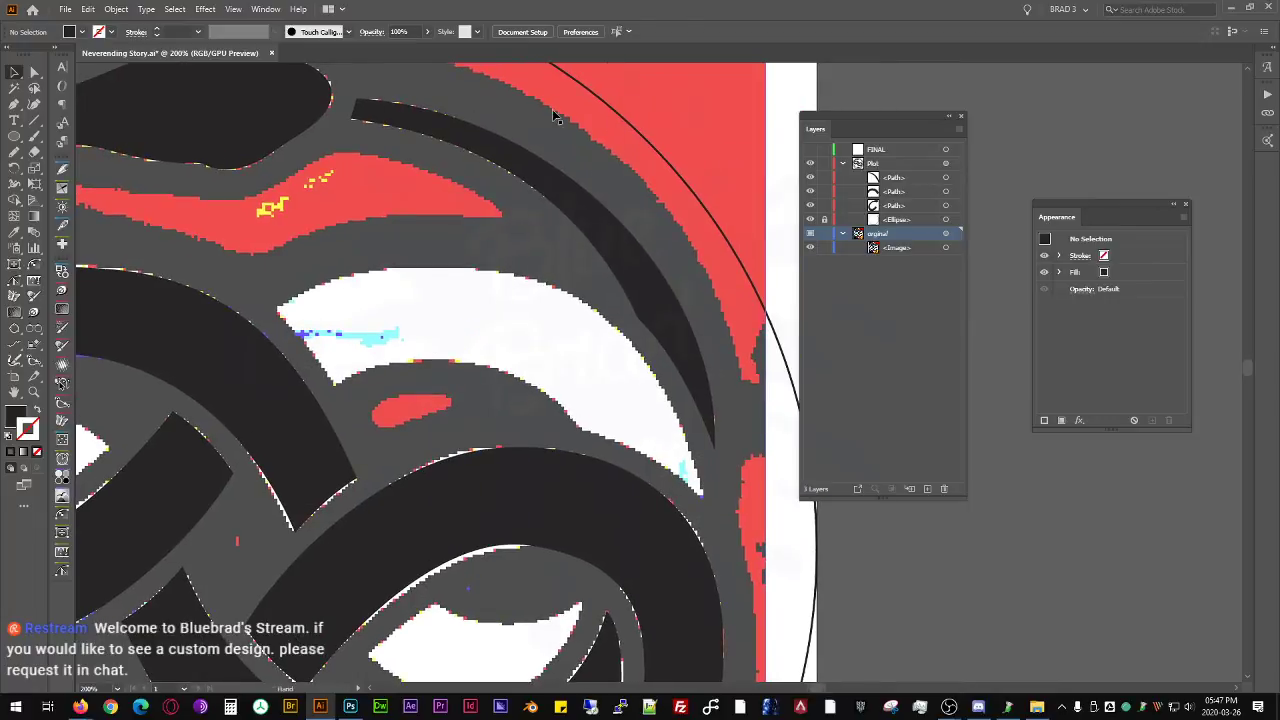
pyautogui.press('a')
pyautogui.press('p')
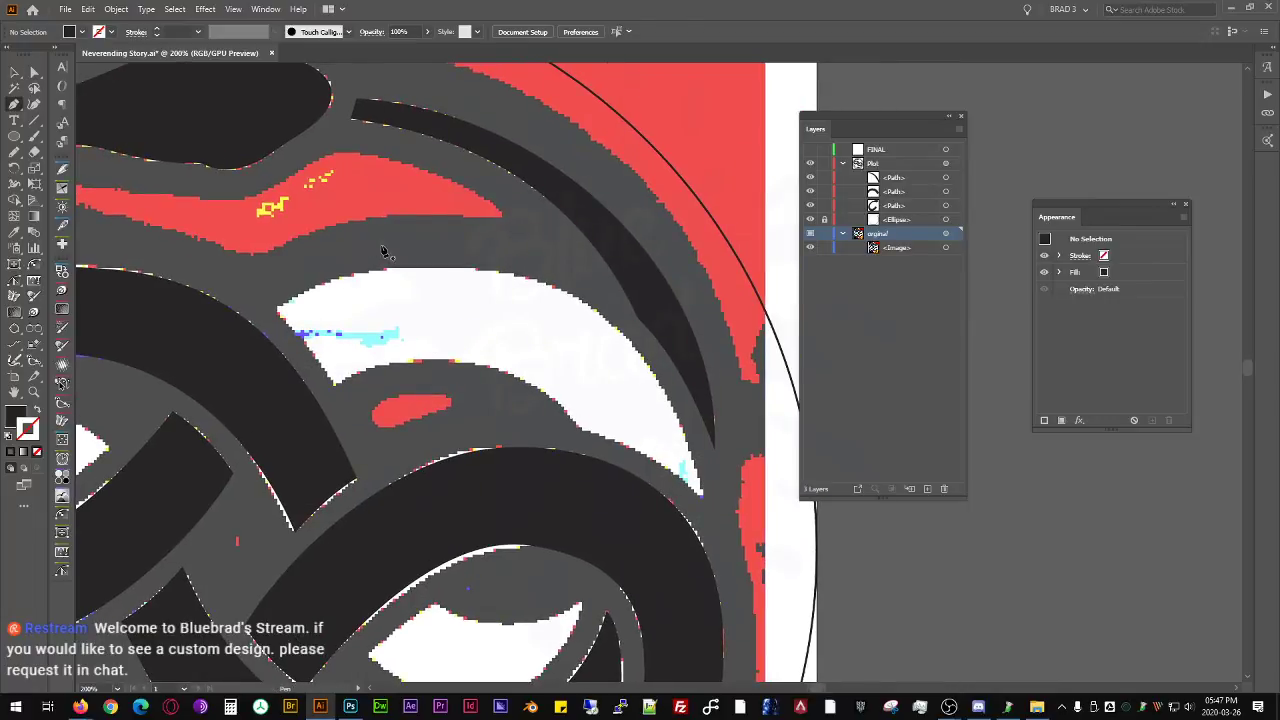
pyautogui.click(278, 309)
pyautogui.click(332, 385)
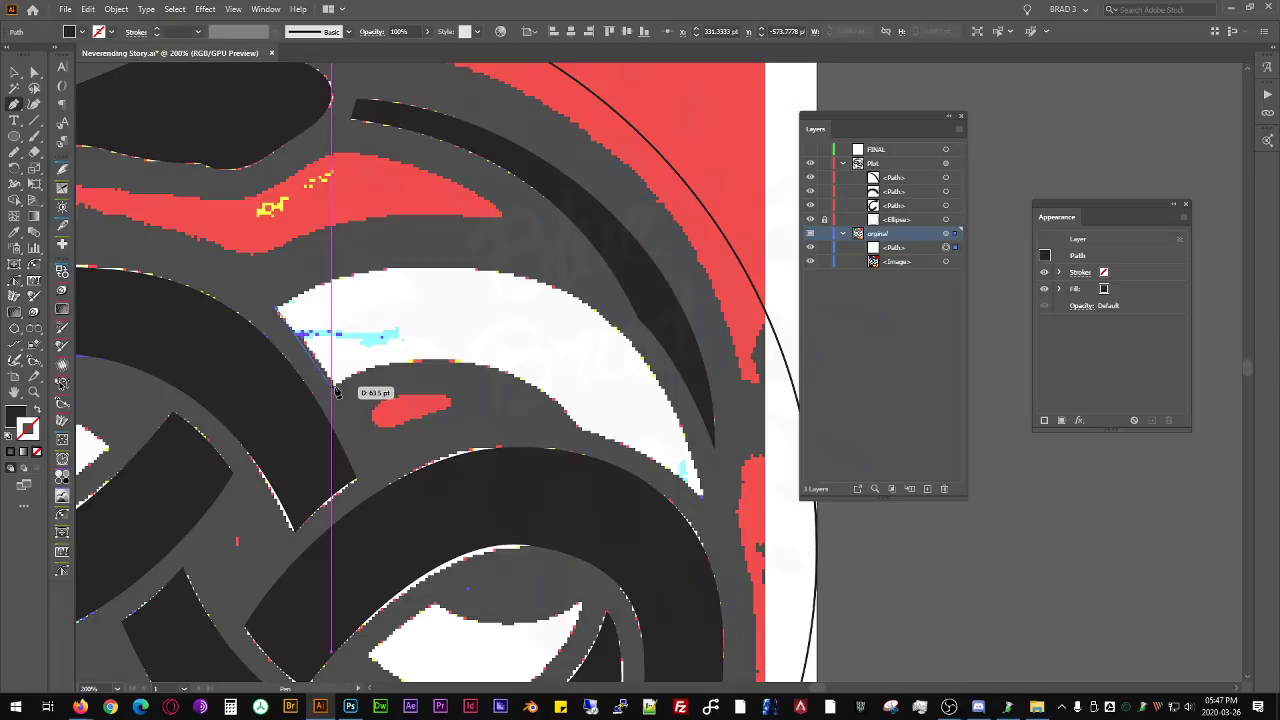
pyautogui.click(585, 427)
pyautogui.click(702, 494)
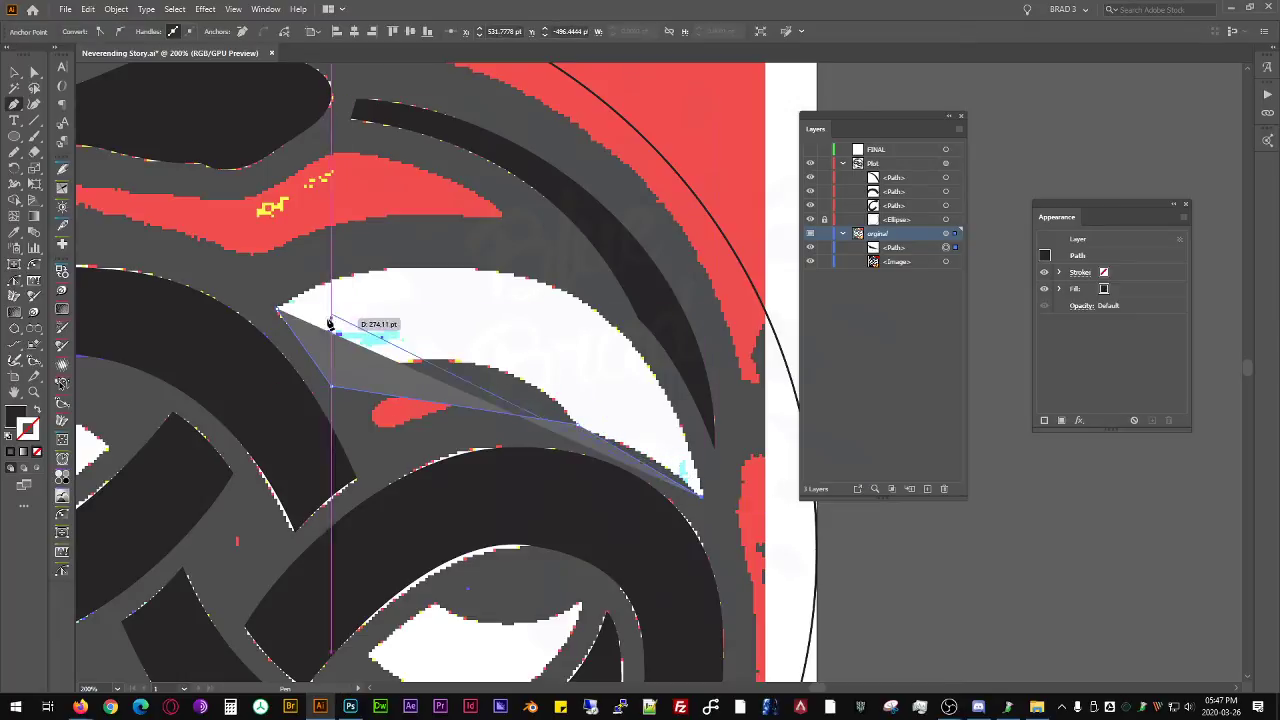
pyautogui.click(277, 310)
pyautogui.moveTo(452, 385); pyautogui.dragTo(543, 281)
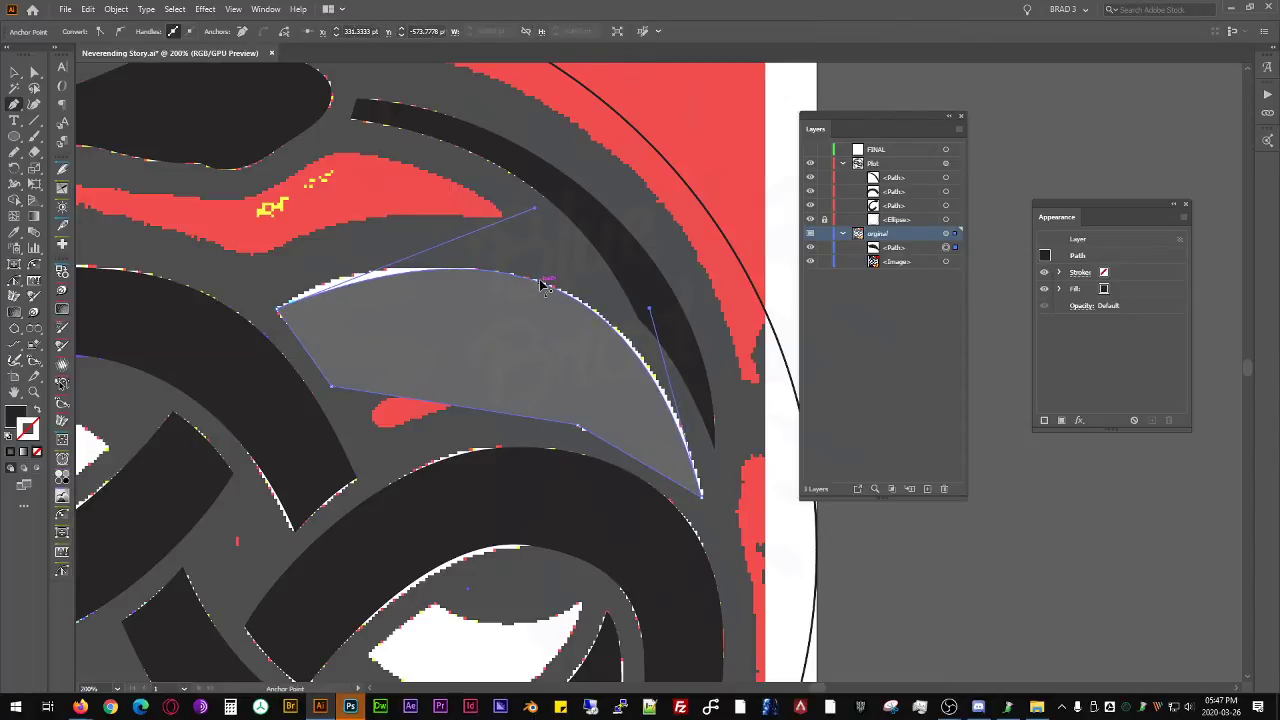
# - Add an anchor near the blunt end of the band's upper edge with the InkScribe tool and reshape the curve to the reference
pyautogui.hotkey('shift', 'p')
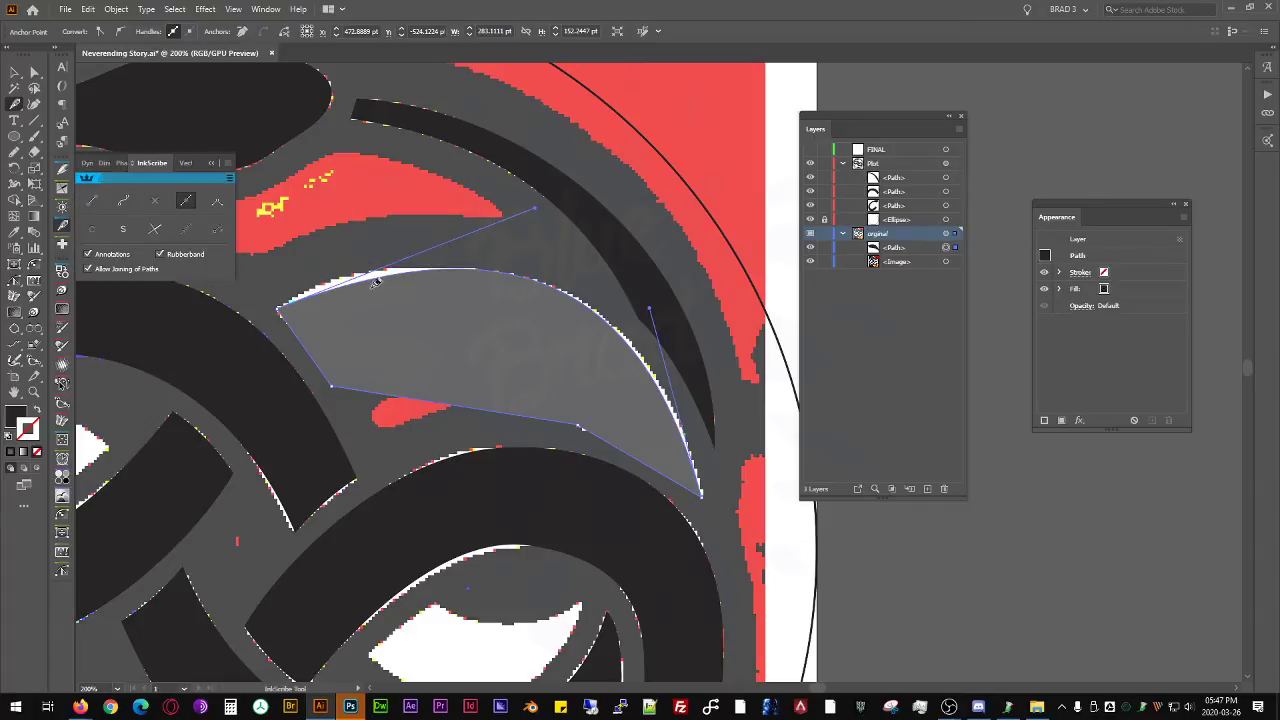
pyautogui.click(360, 282)
pyautogui.click(357, 280)
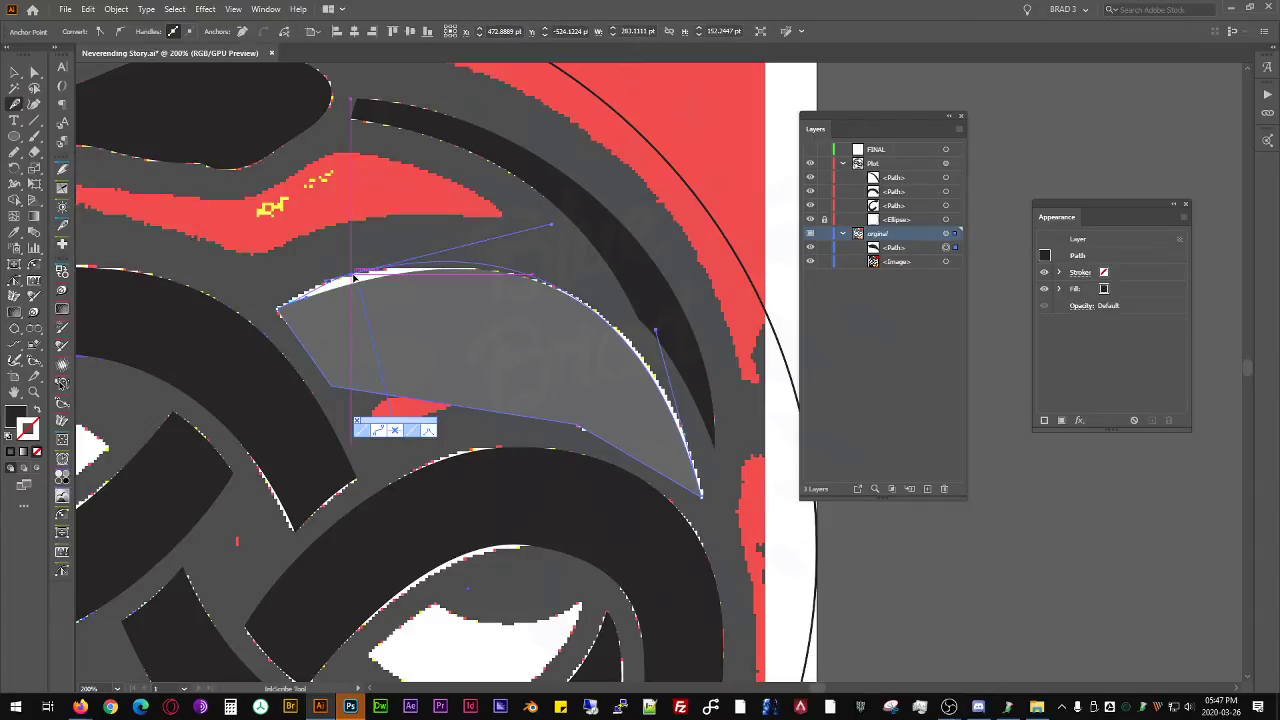
pyautogui.click(62, 232)
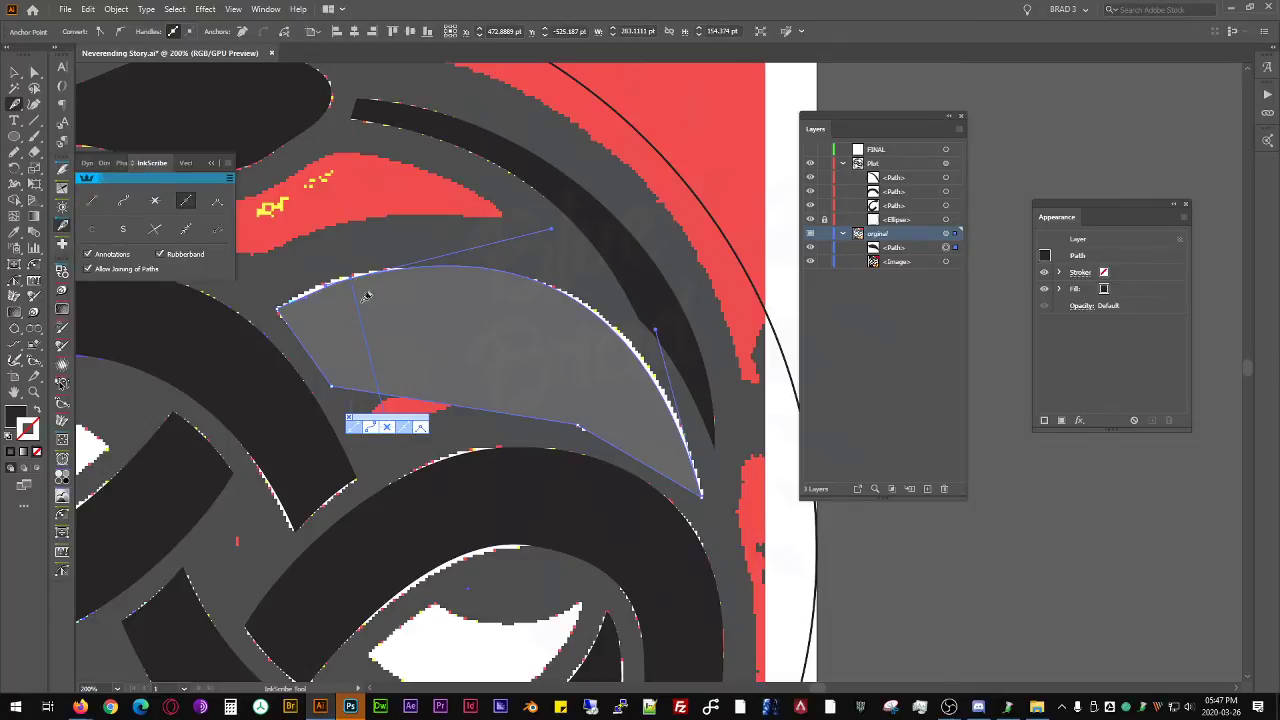
pyautogui.scroll(1, 277, 288)
pyautogui.moveTo(357, 317); pyautogui.dragTo(340, 300)
pyautogui.moveTo(493, 260); pyautogui.dragTo(494, 247)
# - Add anchors along the band's outer edge toward the pointed tip and adjust the curve there to follow the reference
pyautogui.scroll(-1, 717, 389)
pyautogui.moveTo(717, 389); pyautogui.dragTo(327, 280)
pyautogui.moveTo(725, 349); pyautogui.dragTo(616, 362)
pyautogui.click(600, 354)
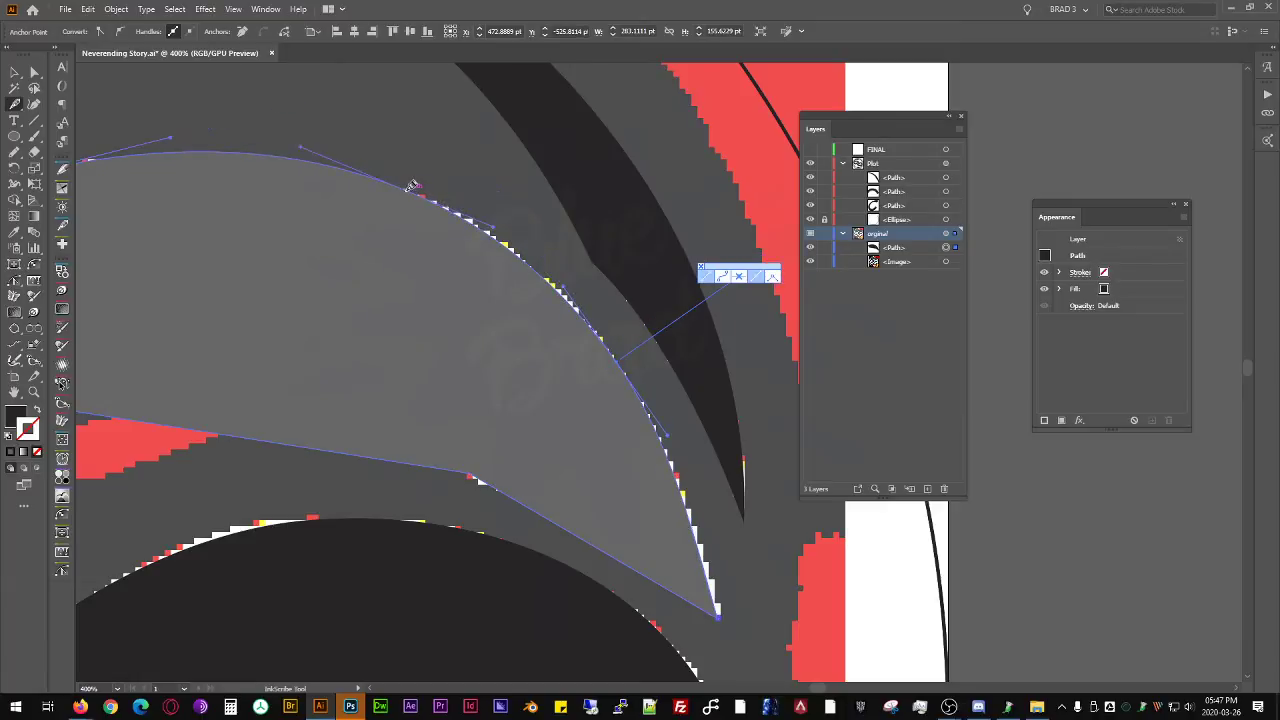
pyautogui.click(411, 189)
pyautogui.moveTo(409, 190); pyautogui.dragTo(425, 197)
pyautogui.press('space')
pyautogui.moveTo(662, 433); pyautogui.dragTo(595, 342)
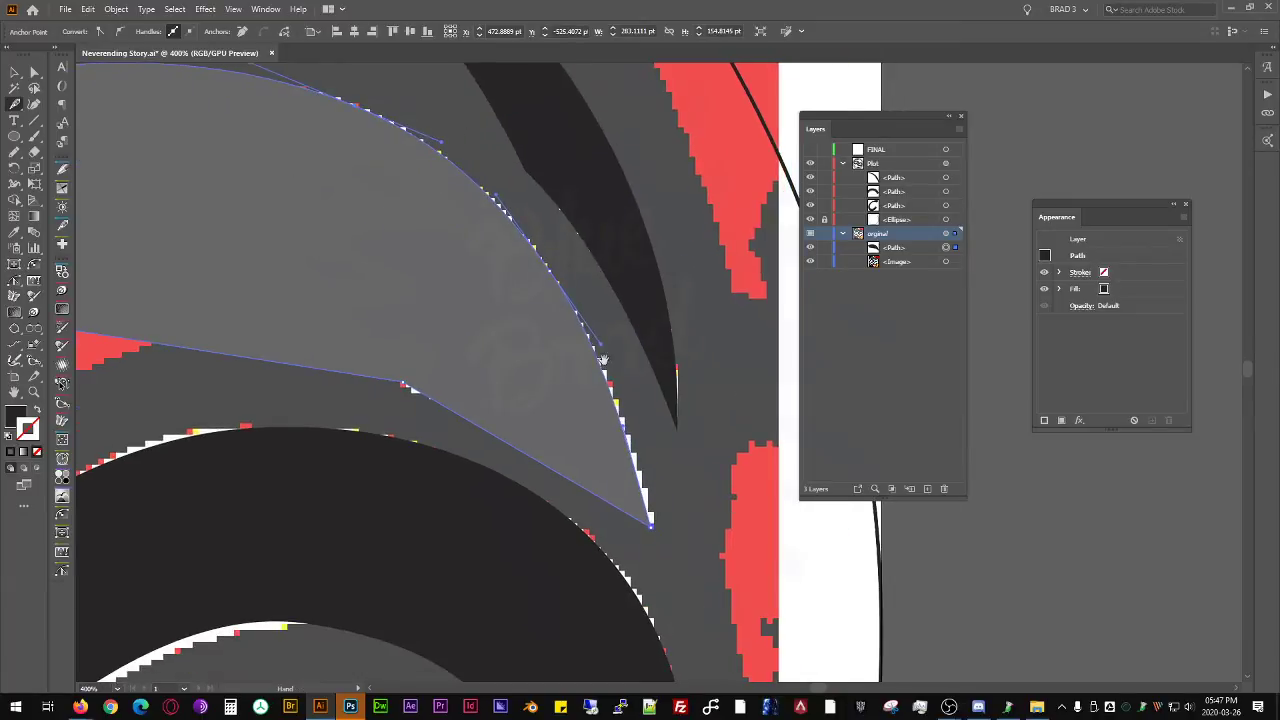
pyautogui.moveTo(612, 387); pyautogui.dragTo(619, 388)
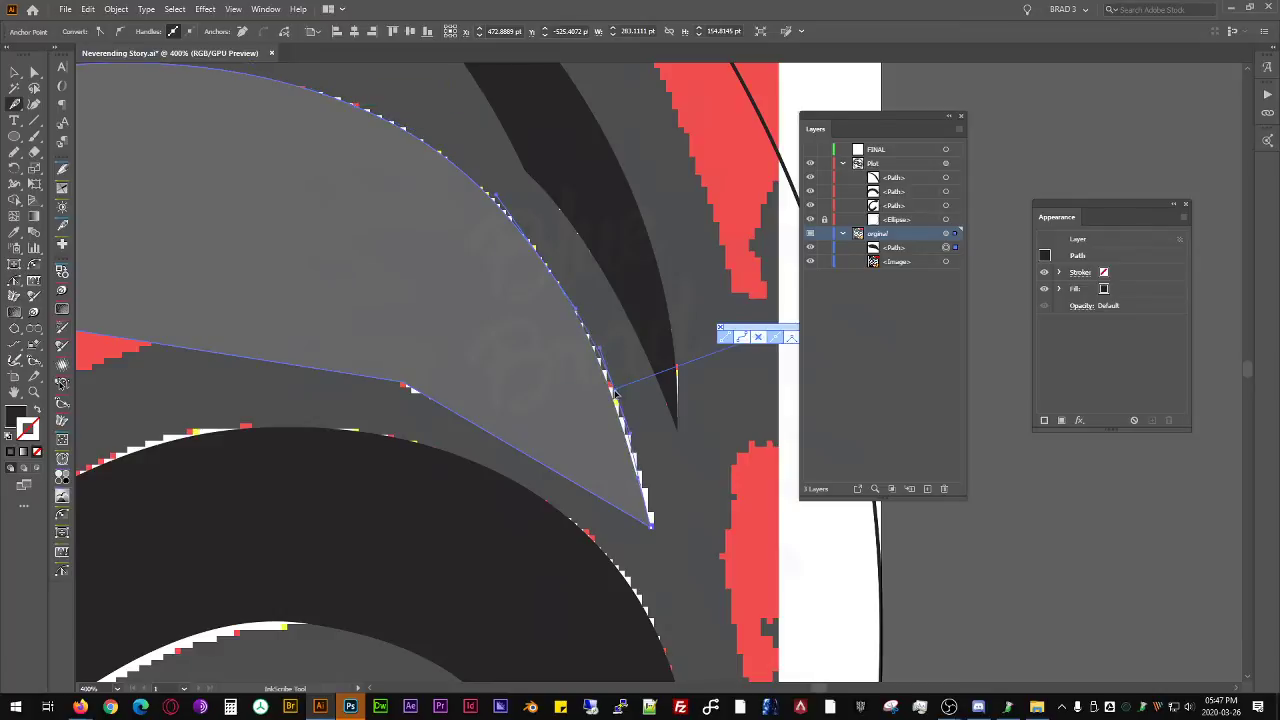
pyautogui.keyDown('alt'); pyautogui.click(619, 388); pyautogui.keyUp('alt')
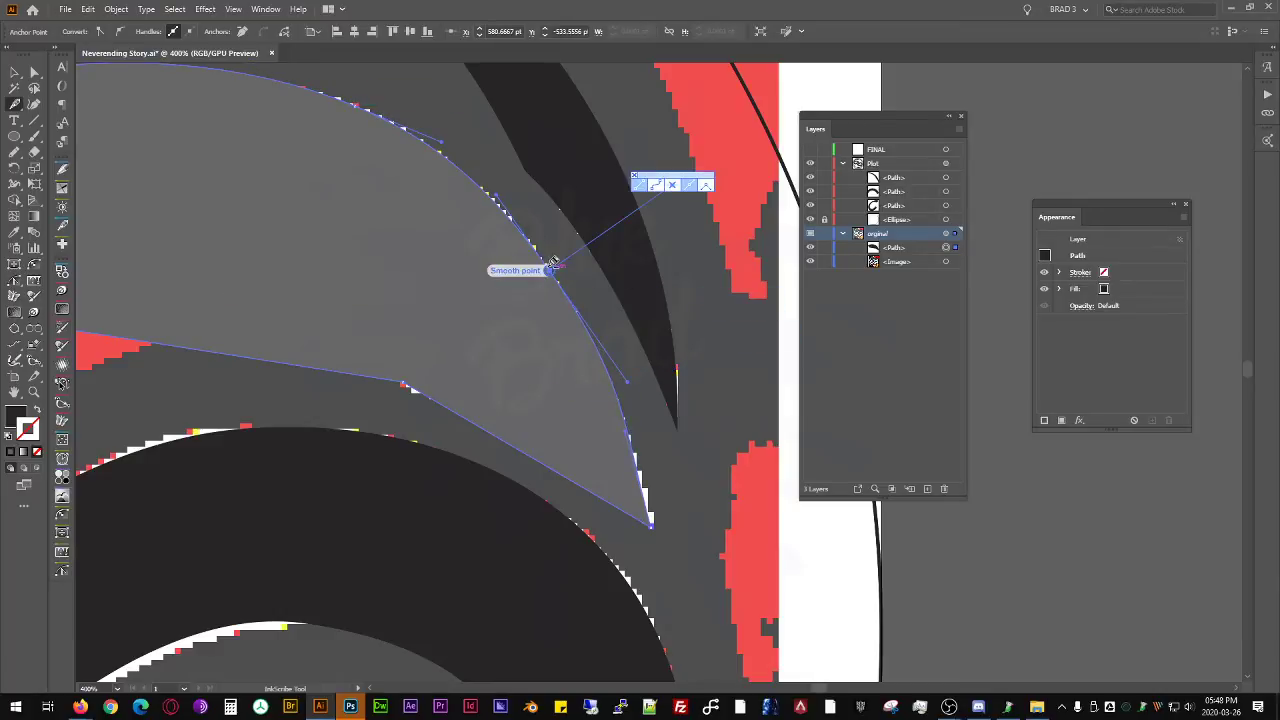
# - Remove the extra anchor near the band's blunt end, try adjusting the remaining arc anchor, and undo that last adjustment
pyautogui.press('space')
pyautogui.moveTo(359, 192); pyautogui.dragTo(739, 342)
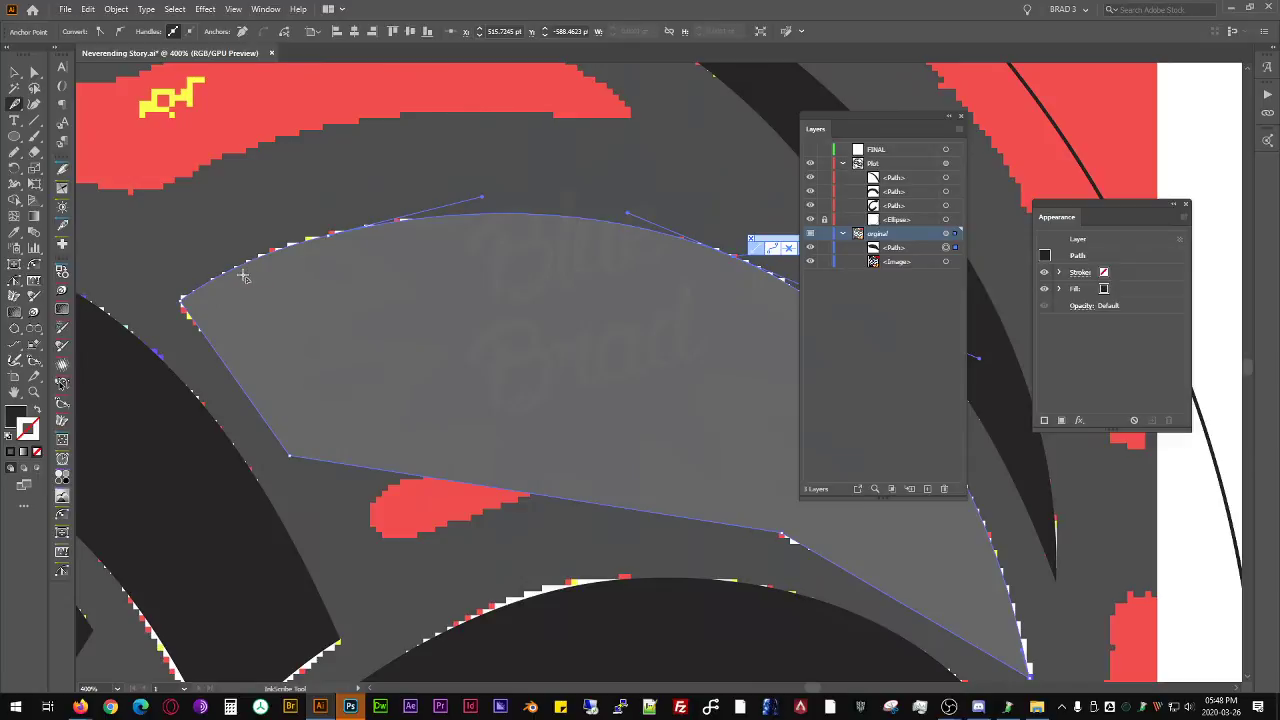
pyautogui.keyDown('alt'); pyautogui.click(330, 234); pyautogui.keyUp('alt')
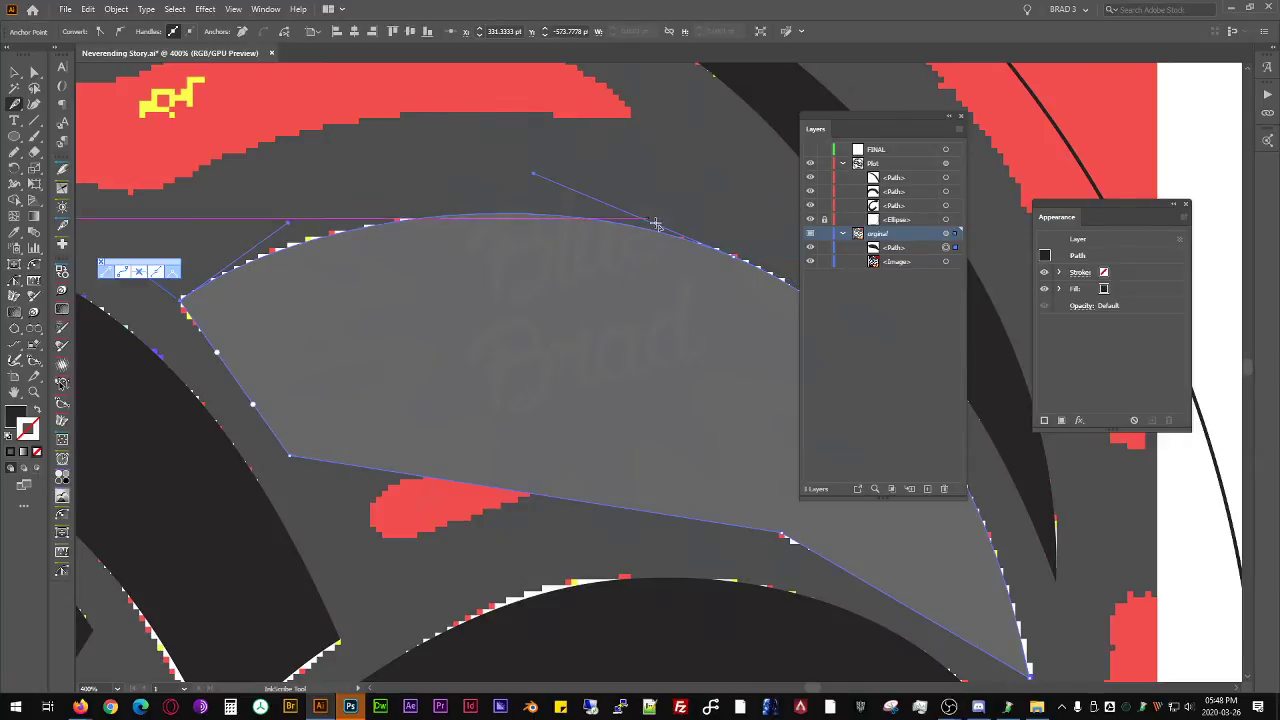
pyautogui.keyDown('alt'); pyautogui.click(738, 256); pyautogui.keyUp('alt')
pyautogui.moveTo(701, 298); pyautogui.dragTo(574, 283)
pyautogui.hotkey('ctrl', 'z')
pyautogui.scroll(-2, 498, 260)
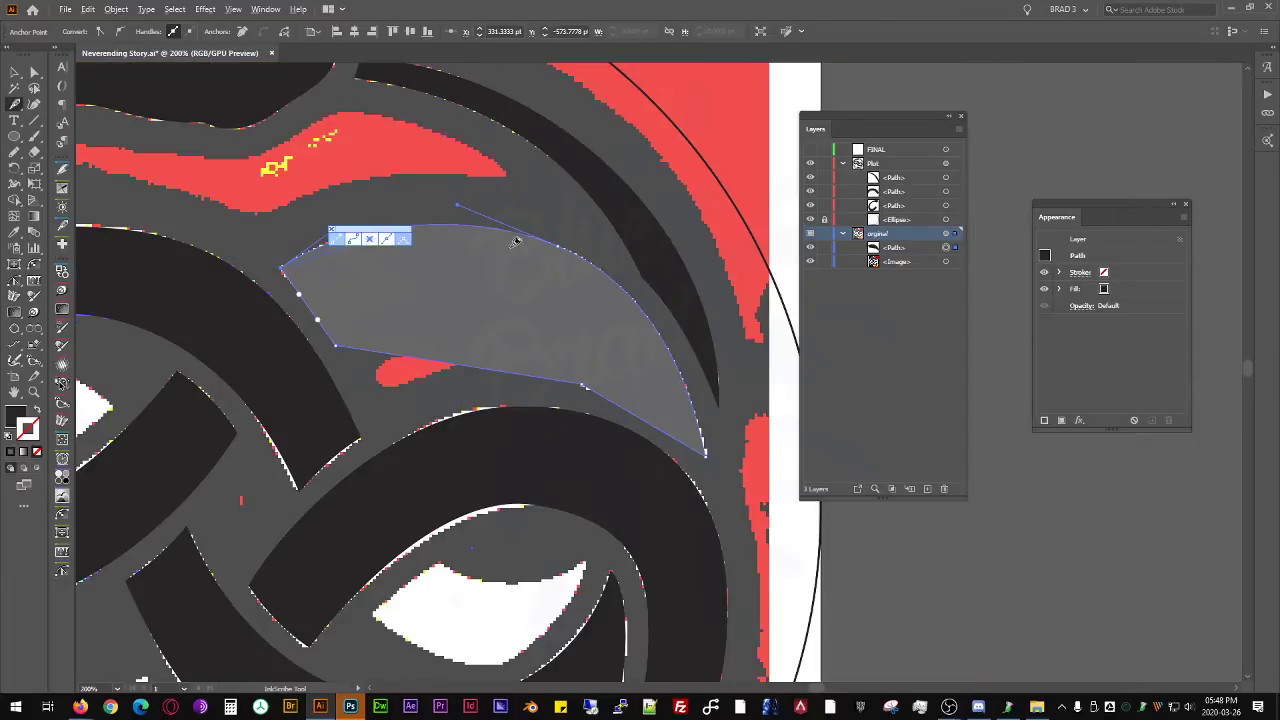
# - Add an anchor midway along the band's lower edge, place it at the crest of the inner arc, and curve the edge toward the notch corner
pyautogui.scroll(-1, 511, 249)
pyautogui.scroll(1, 550, 298)
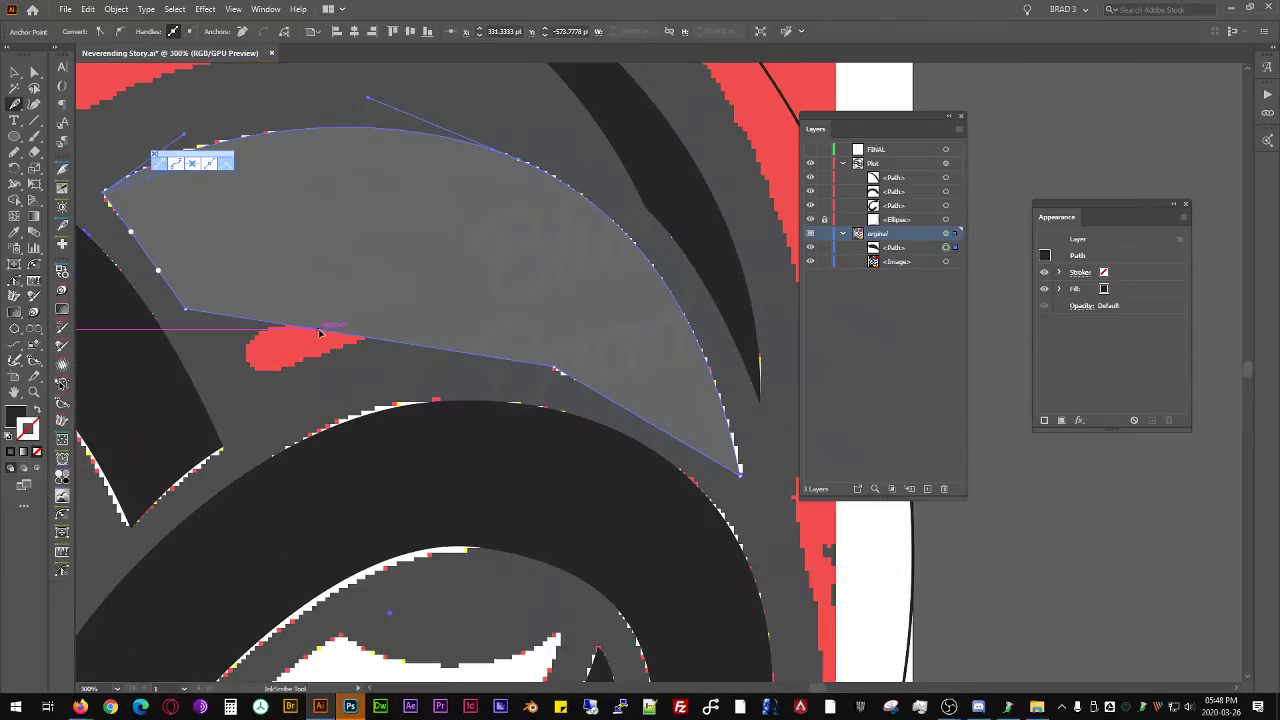
pyautogui.click(321, 330)
pyautogui.moveTo(321, 330); pyautogui.dragTo(356, 171)
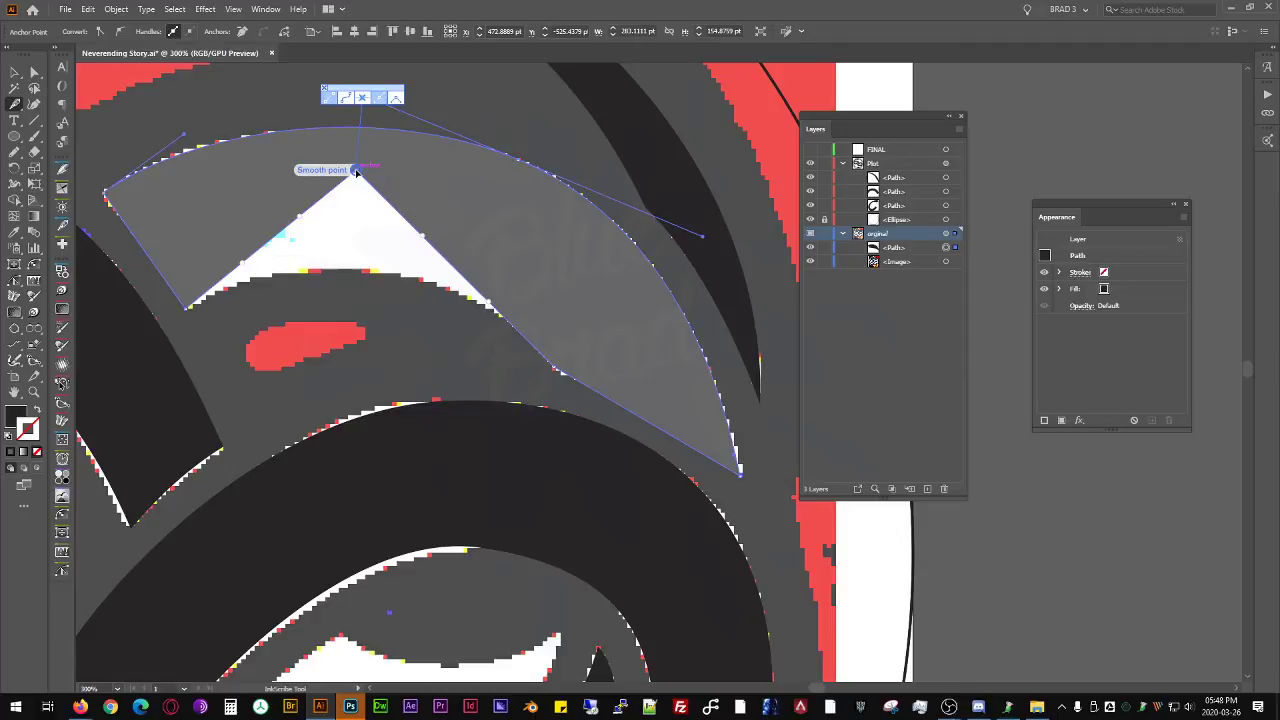
pyautogui.hotkey('ctrl', 'z')
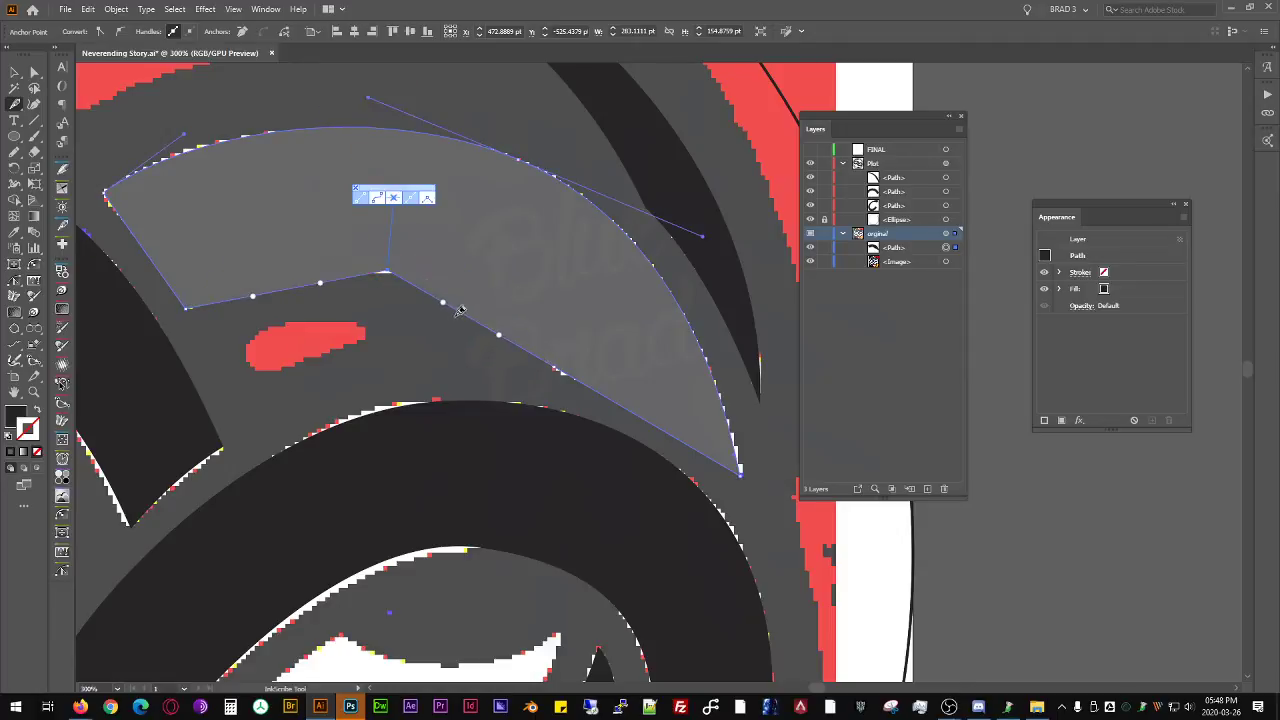
pyautogui.moveTo(464, 317); pyautogui.dragTo(481, 303)
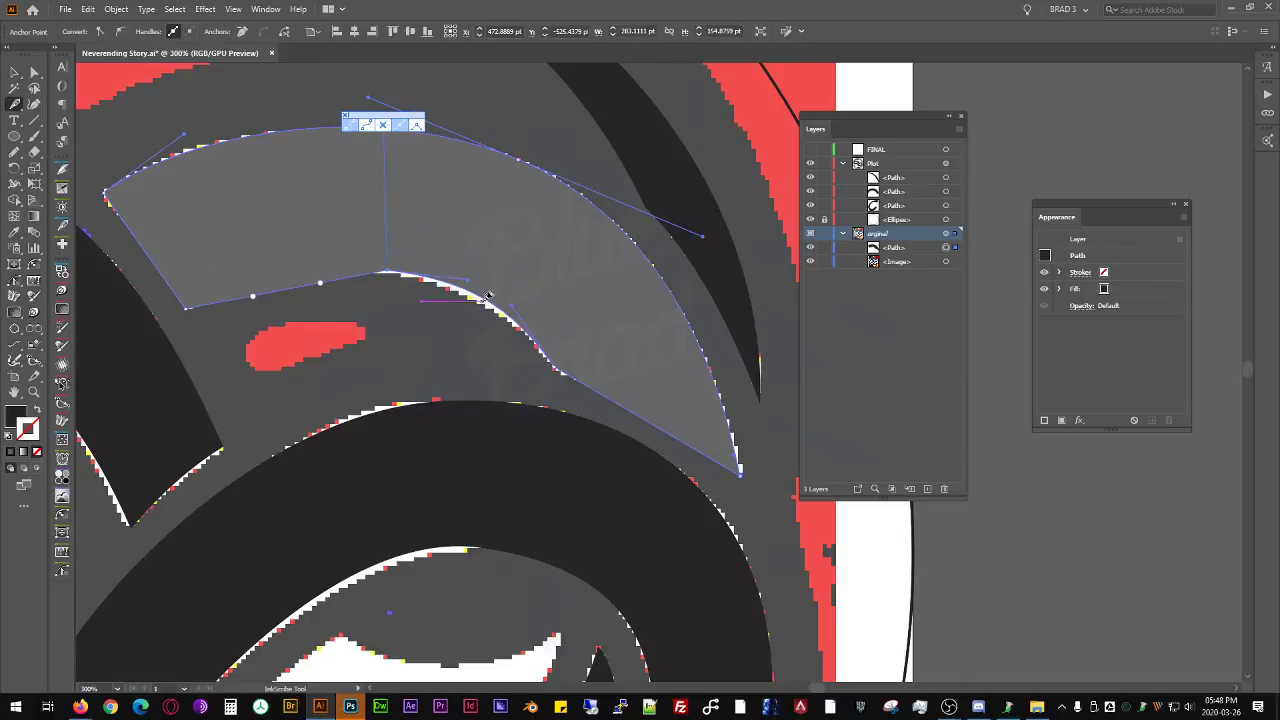
pyautogui.click(555, 368)
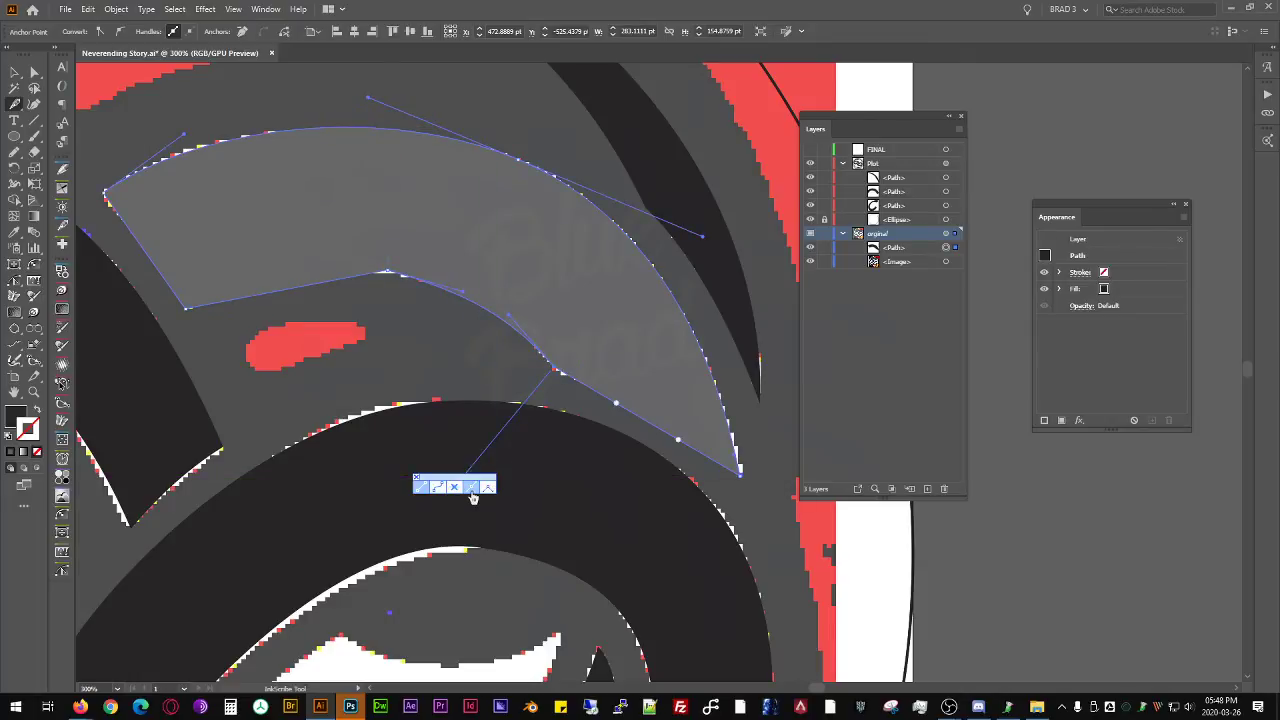
# - Bend the lower edge between the blunt end and the crest, and fine-tune the crest anchor and notch-side curve to match the reference
pyautogui.click(185, 308)
pyautogui.moveTo(292, 292)
pyautogui.mouseDown()
pyautogui.moveTo(278, 297)
pyautogui.moveTo(277, 277)
pyautogui.mouseUp()
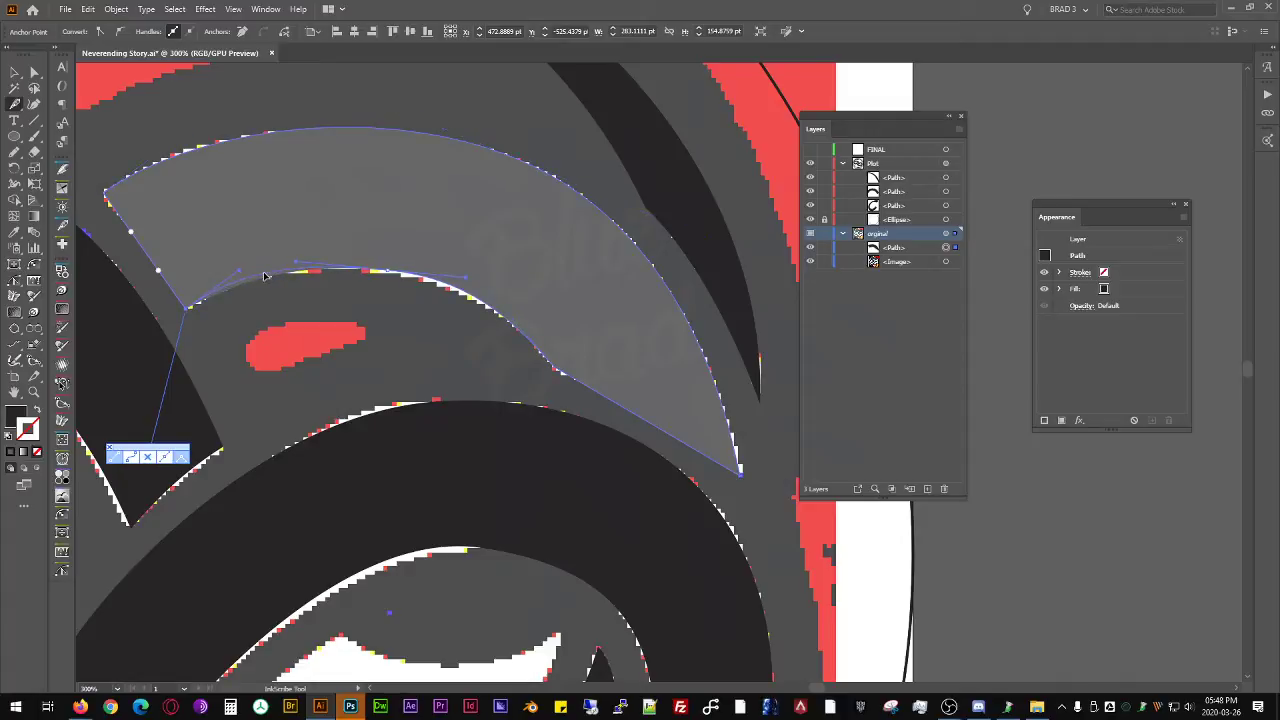
pyautogui.moveTo(467, 294); pyautogui.dragTo(490, 306)
pyautogui.scroll(3, 442, 287)
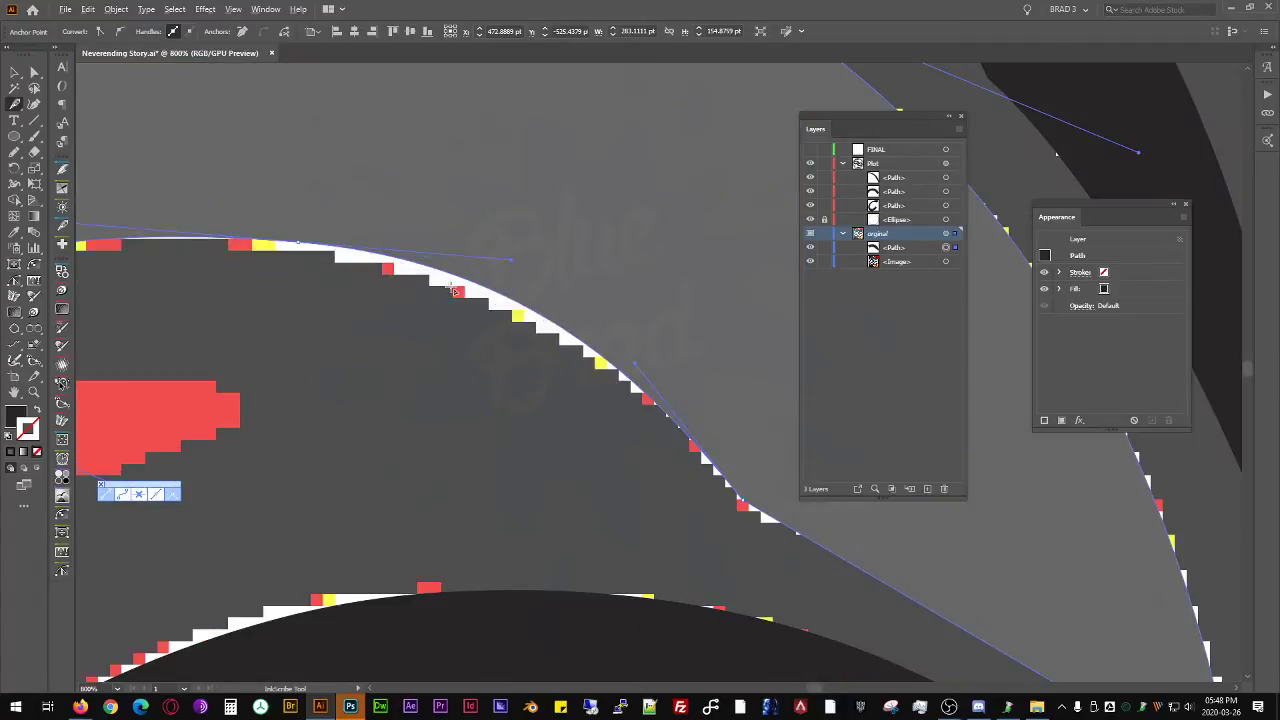
pyautogui.moveTo(510, 303); pyautogui.dragTo(520, 320)
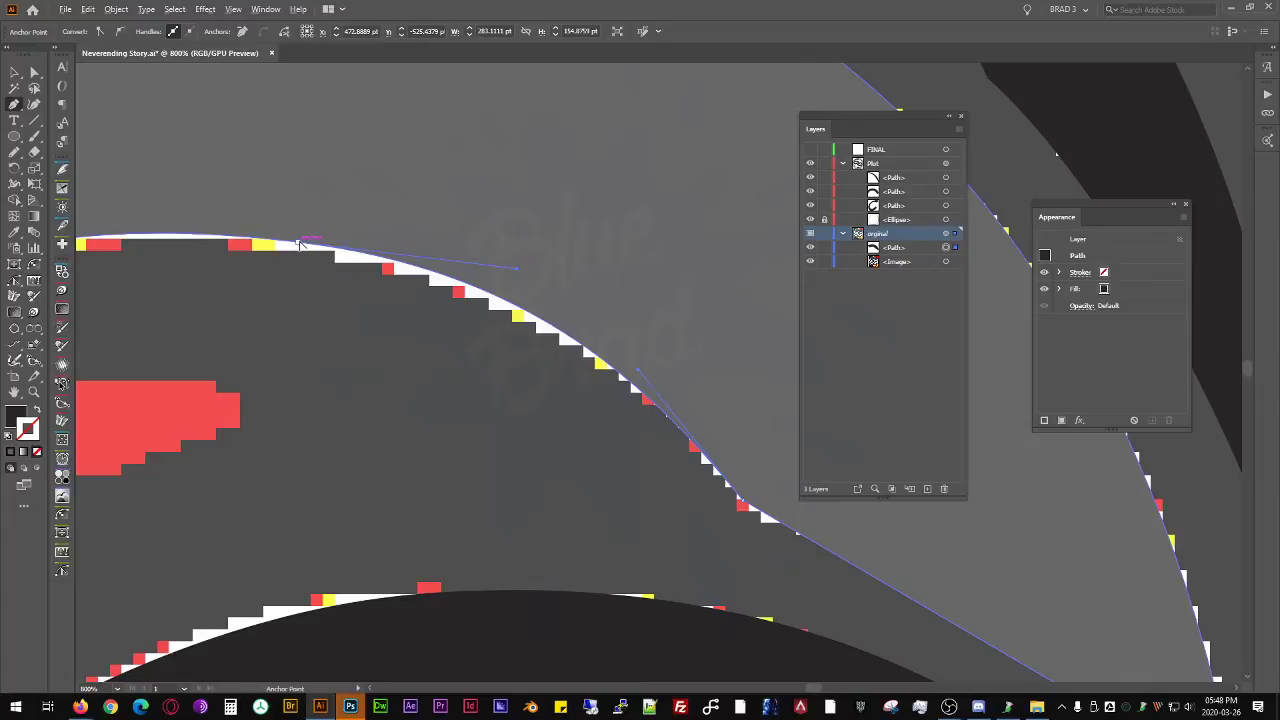
pyautogui.moveTo(300, 244); pyautogui.dragTo(301, 251)
pyautogui.scroll(-2, 512, 248)
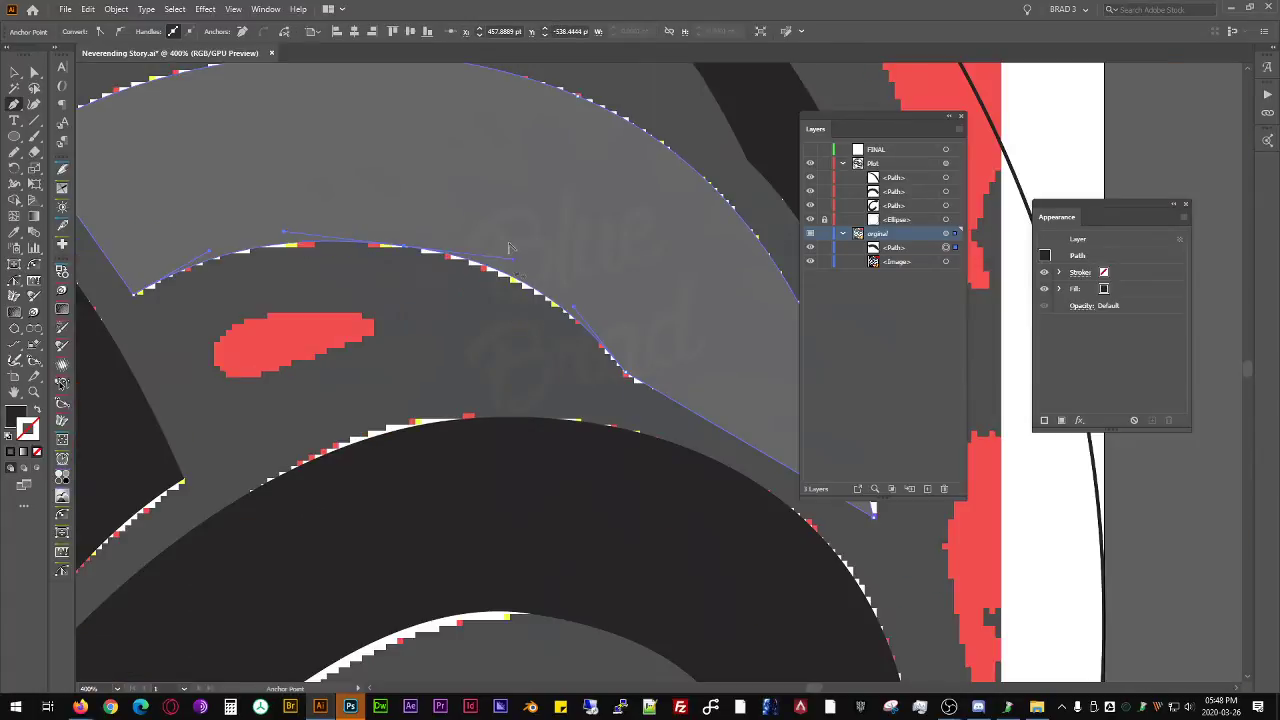
# - Curve the band's lower edge between the notch corner and the pointed tip, and align the corner anchor with the reference
pyautogui.moveTo(608, 378); pyautogui.dragTo(417, 326)
pyautogui.moveTo(558, 390); pyautogui.dragTo(567, 374)
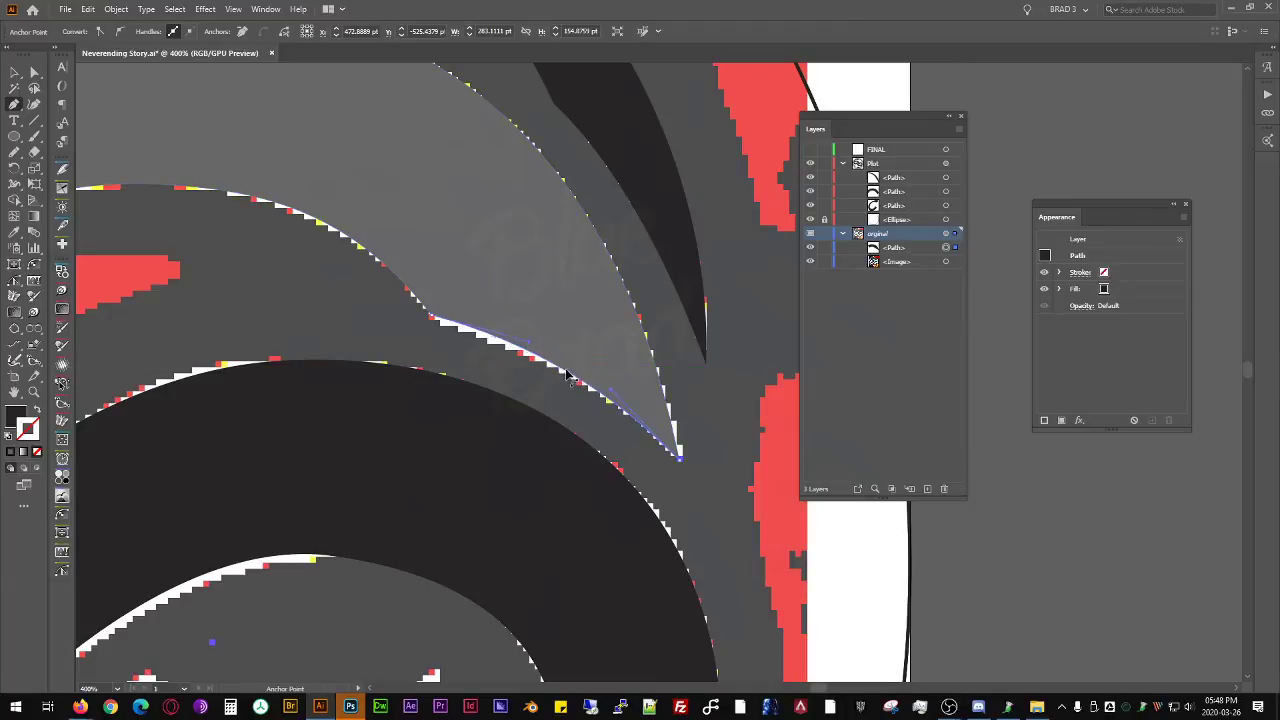
pyautogui.click(433, 322)
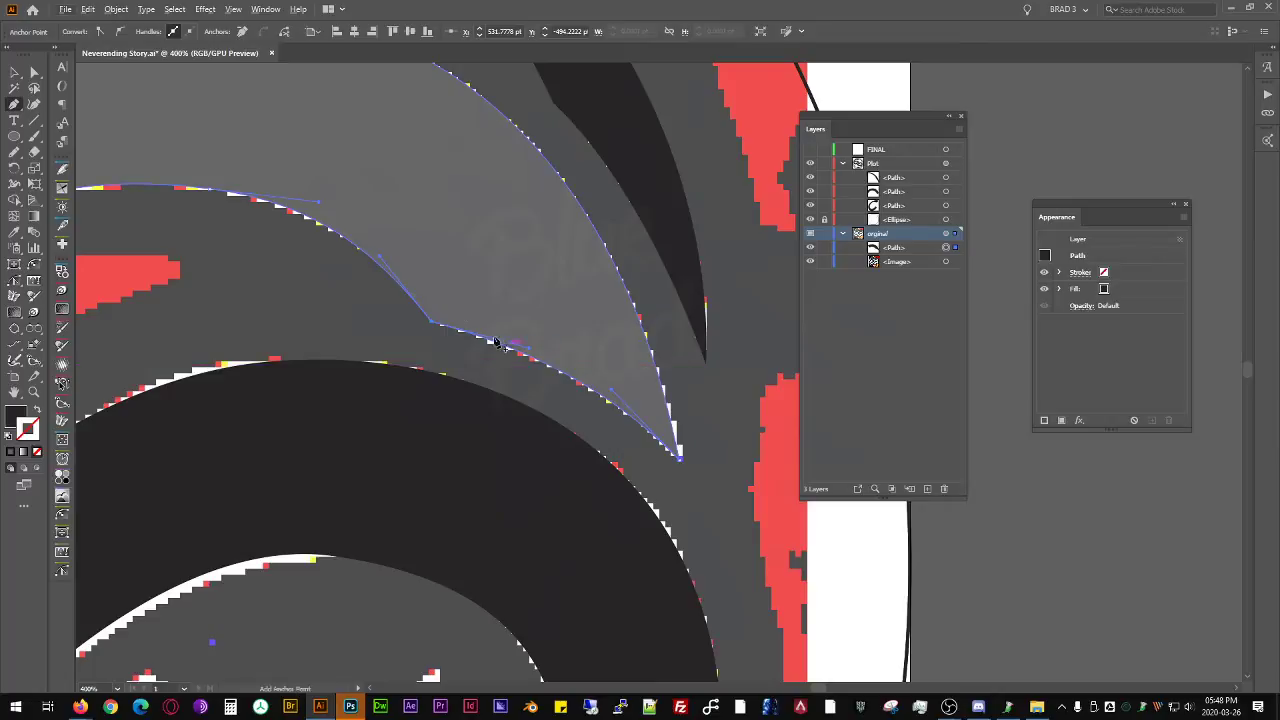
# - Bend the band's blunt end inward along the reference and shift its upper corner anchor slightly outward to fit
pyautogui.moveTo(84, 189); pyautogui.dragTo(503, 373)
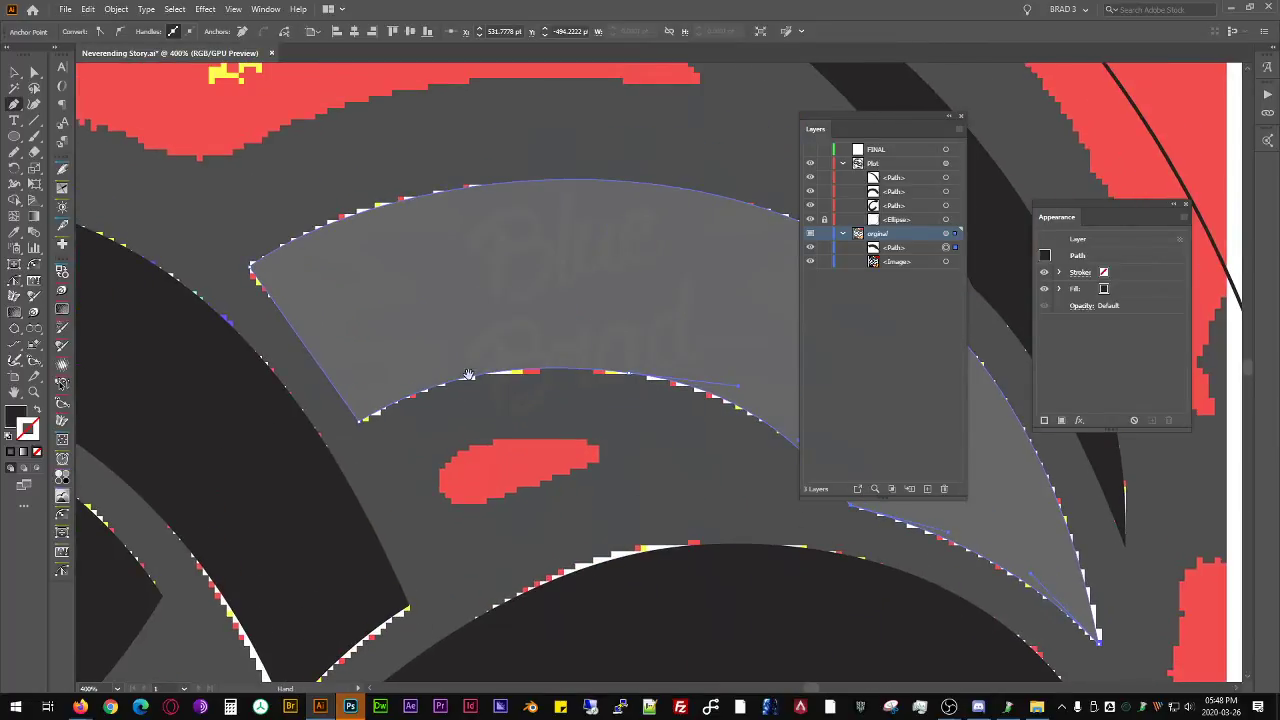
pyautogui.moveTo(309, 350); pyautogui.dragTo(325, 363)
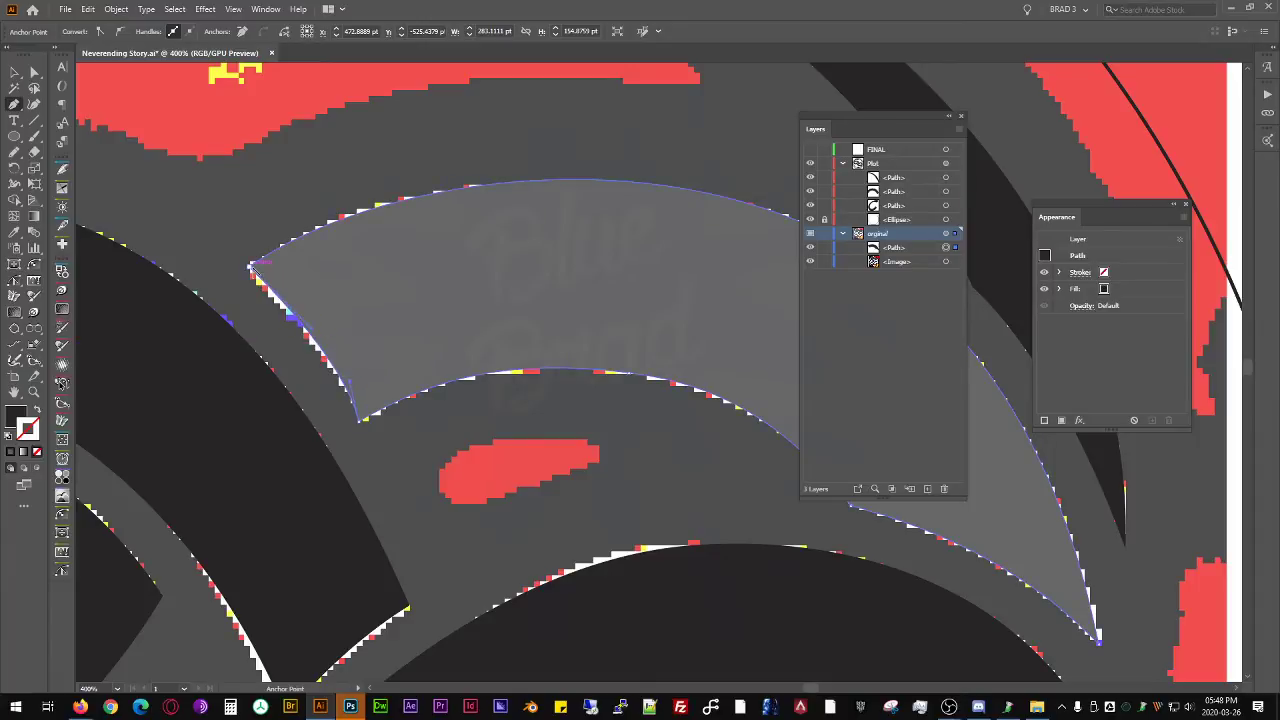
pyautogui.keyDown('alt'); pyautogui.click(251, 267); pyautogui.keyUp('alt')
pyautogui.hotkey('ctrl', 'z')
pyautogui.moveTo(251, 268); pyautogui.dragTo(244, 267)
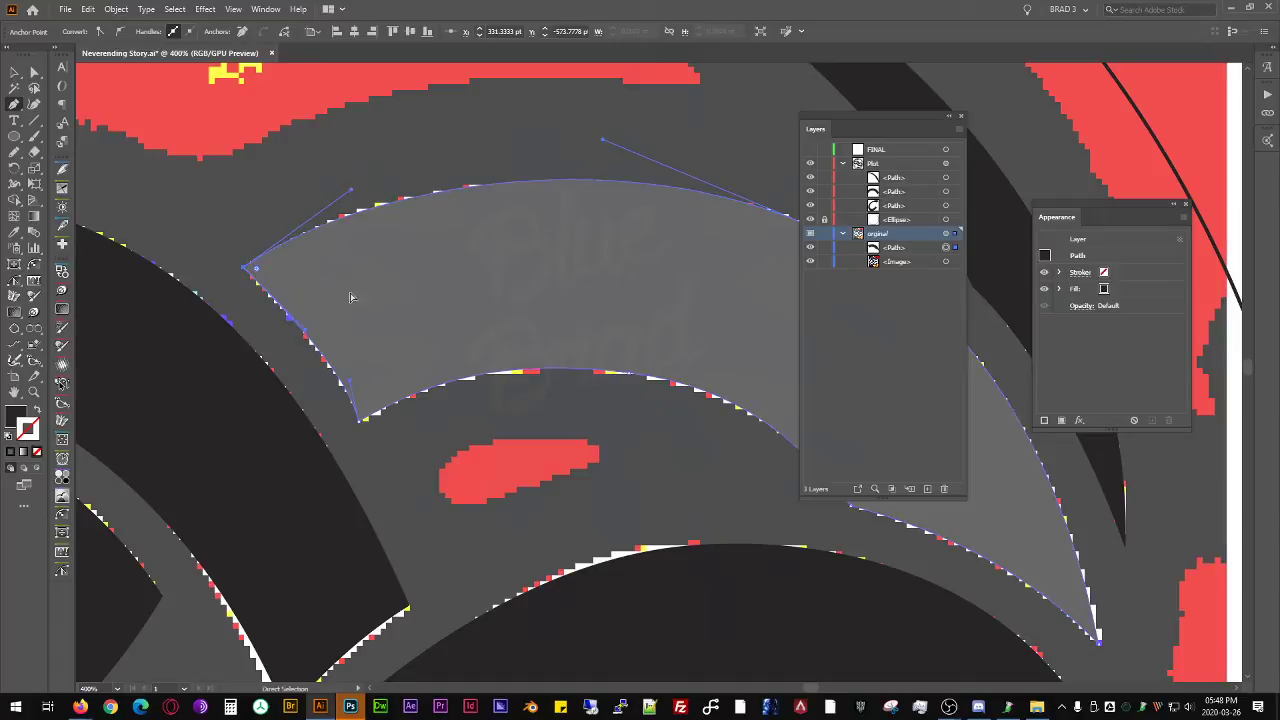
# - Try to sample the neighbouring black snake segment's appearance onto the traced band with the Eyedropper
pyautogui.hotkey('ctrl', '-')
pyautogui.hotkey('ctrl', '-')
pyautogui.press('v')
pyautogui.press('i')
pyautogui.click(173, 304)
pyautogui.hotkey('ctrl', '-')
pyautogui.hotkey('ctrl', '-')
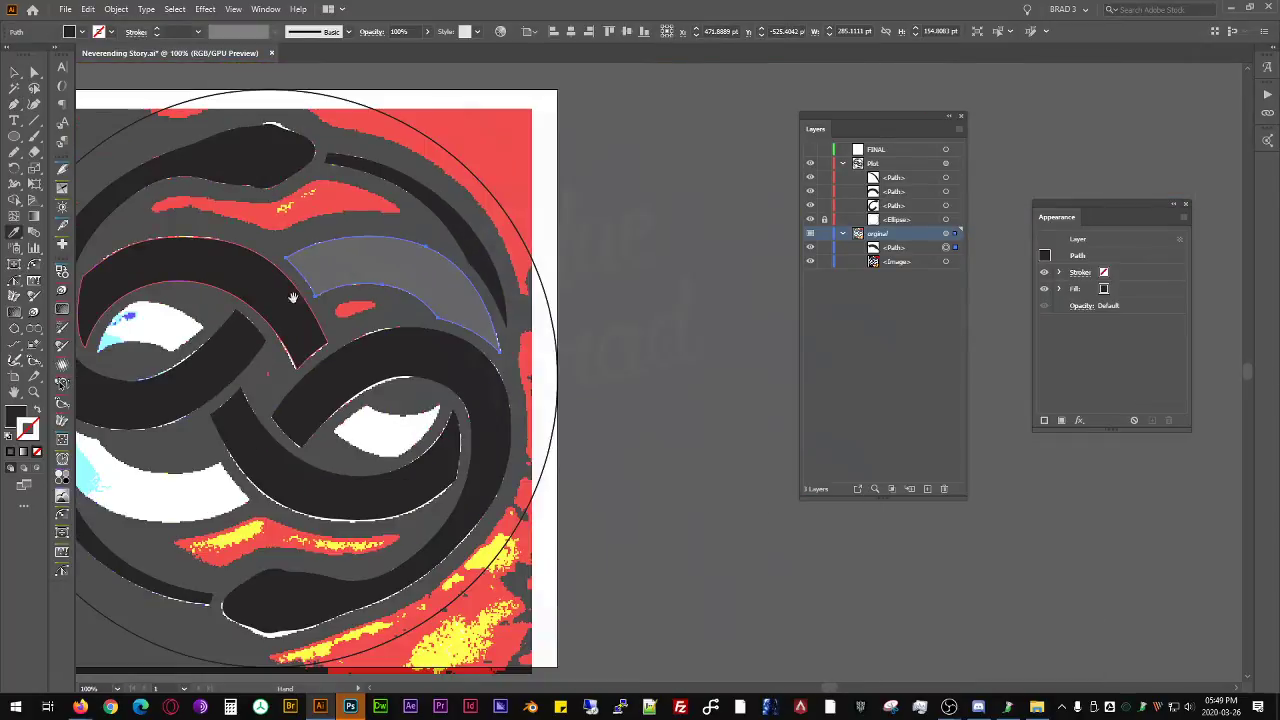
pyautogui.moveTo(293, 295); pyautogui.dragTo(428, 295)
# - Cut the traced band from the original layer and paste it in place among the mirrored paths of the Plot layer
pyautogui.press('a')
pyautogui.click(483, 263)
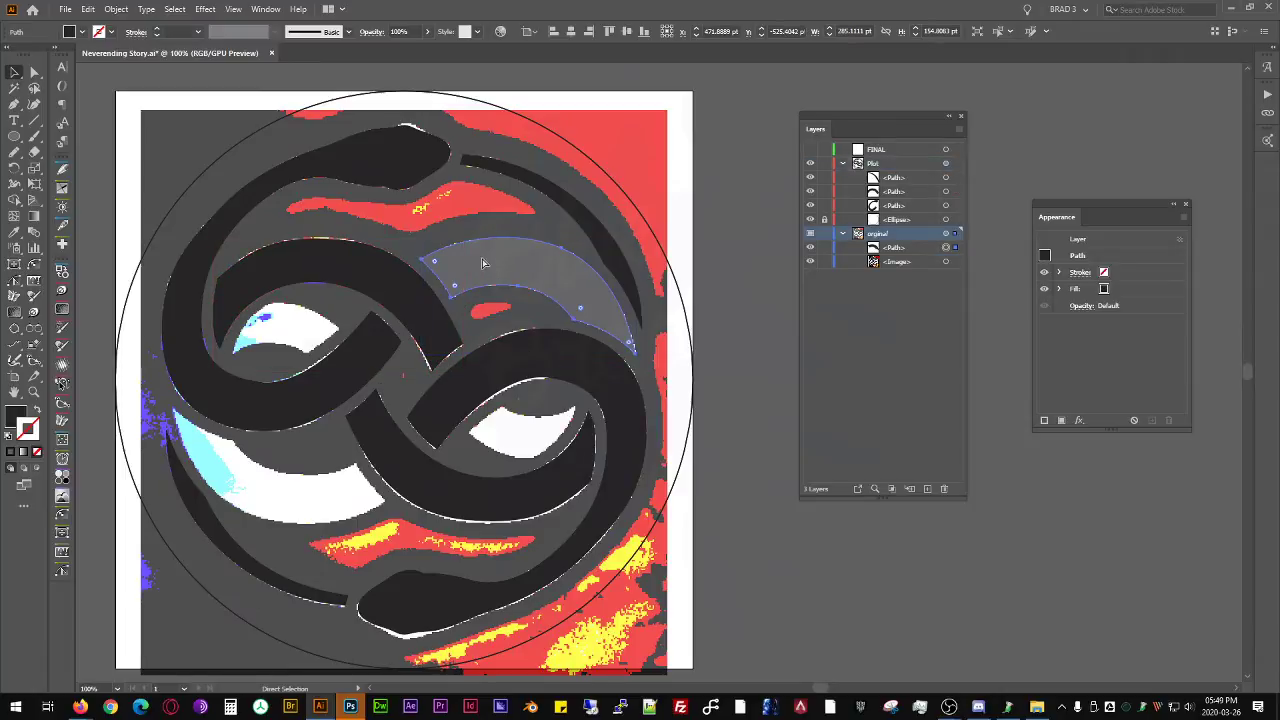
pyautogui.press('Delete')
pyautogui.press('v')
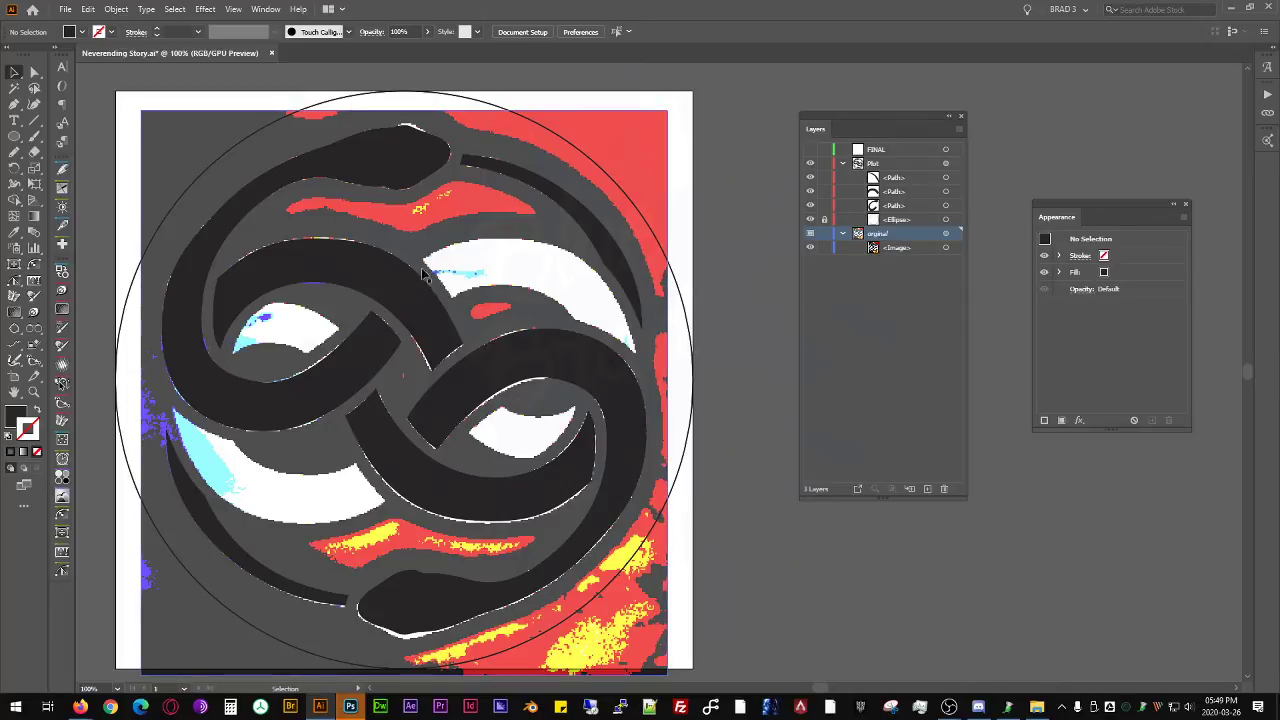
pyautogui.click(945, 177)
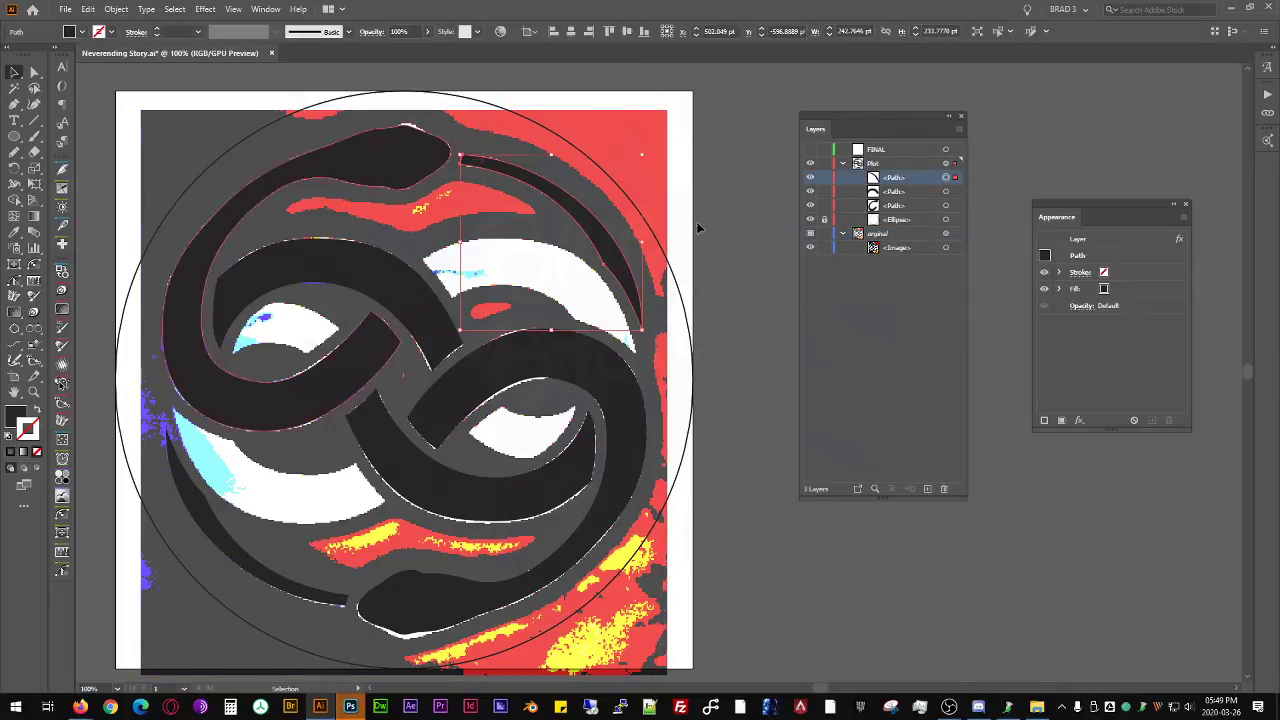
pyautogui.hotkey('ctrl', 'b')
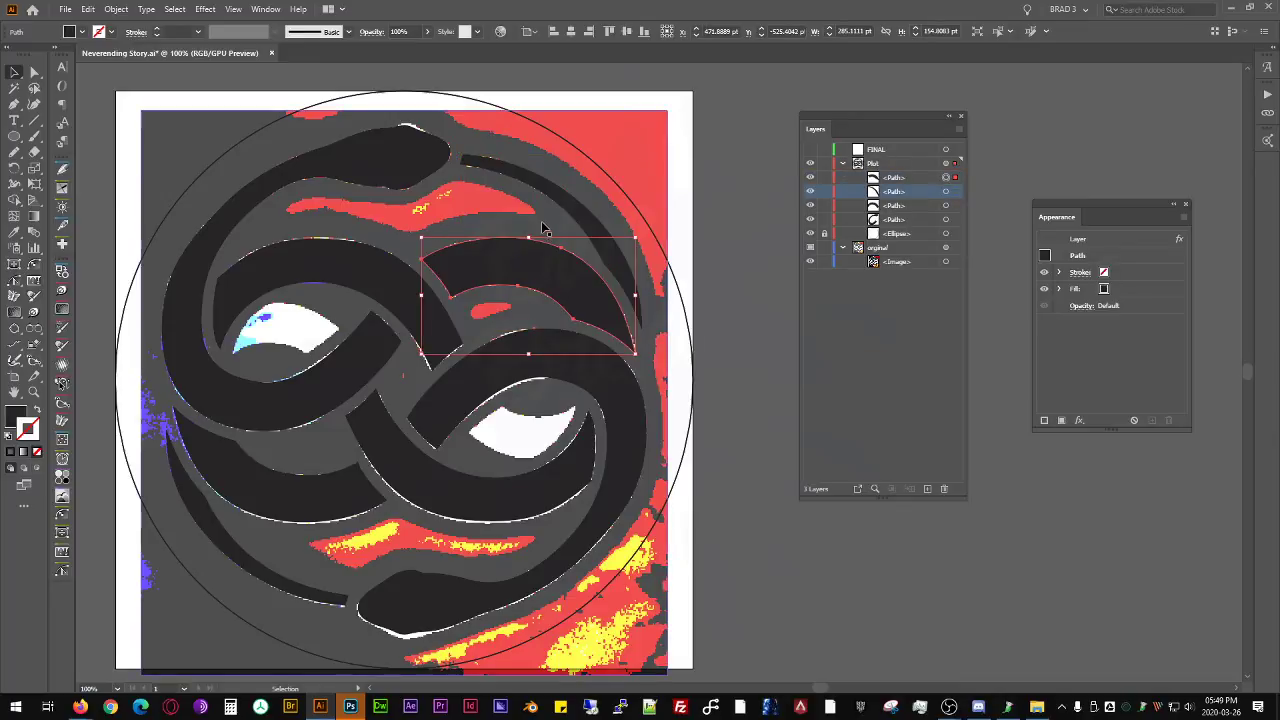
pyautogui.click(727, 259)
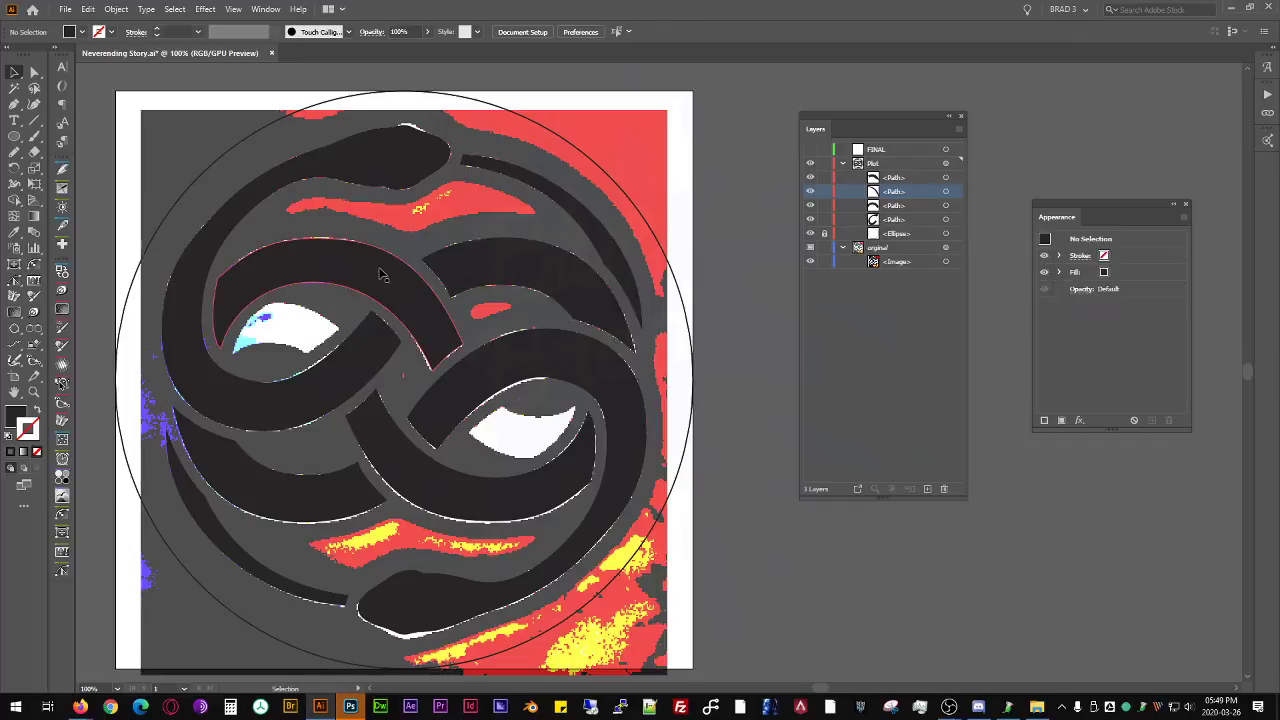
# - Select the snake-head path and remove redundant anchors along its head and neck outline with the Smart Remove Brush tool
pyautogui.scroll(2, 358, 267)
pyautogui.scroll(-1, 358, 267)
pyautogui.moveTo(595, 294); pyautogui.dragTo(406, 268)
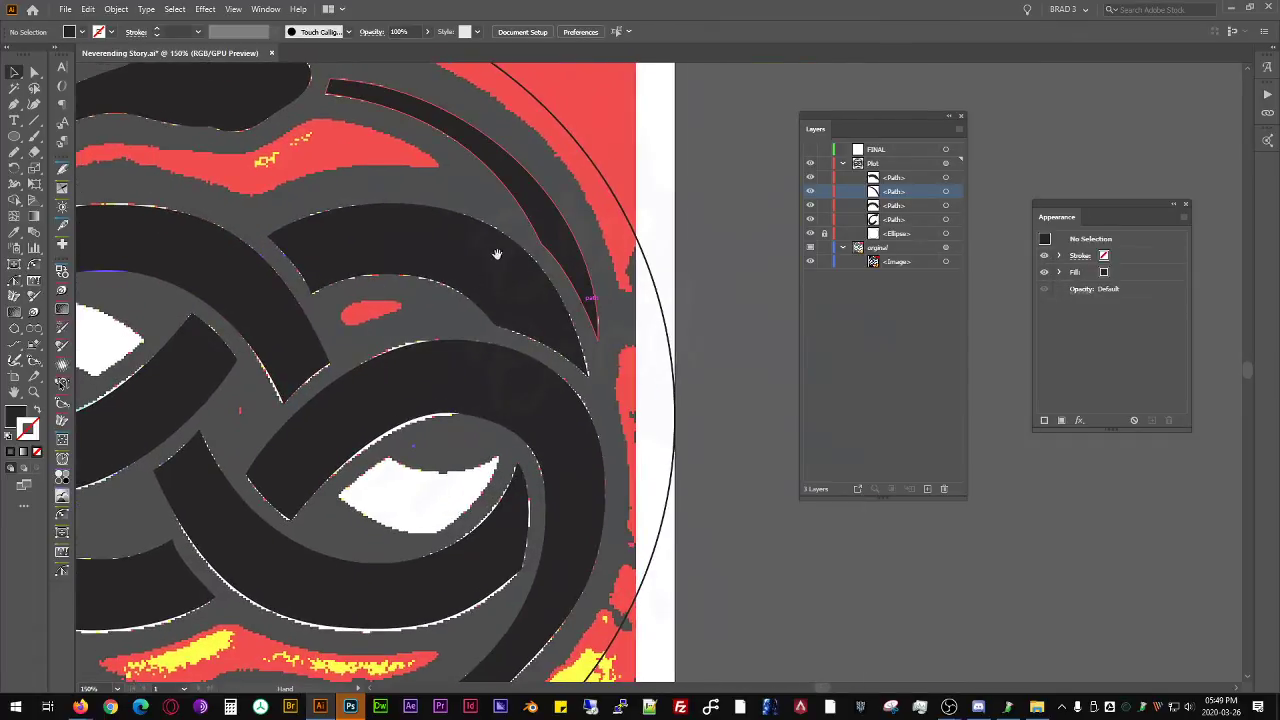
pyautogui.moveTo(506, 250); pyautogui.dragTo(730, 216)
pyautogui.click(421, 328)
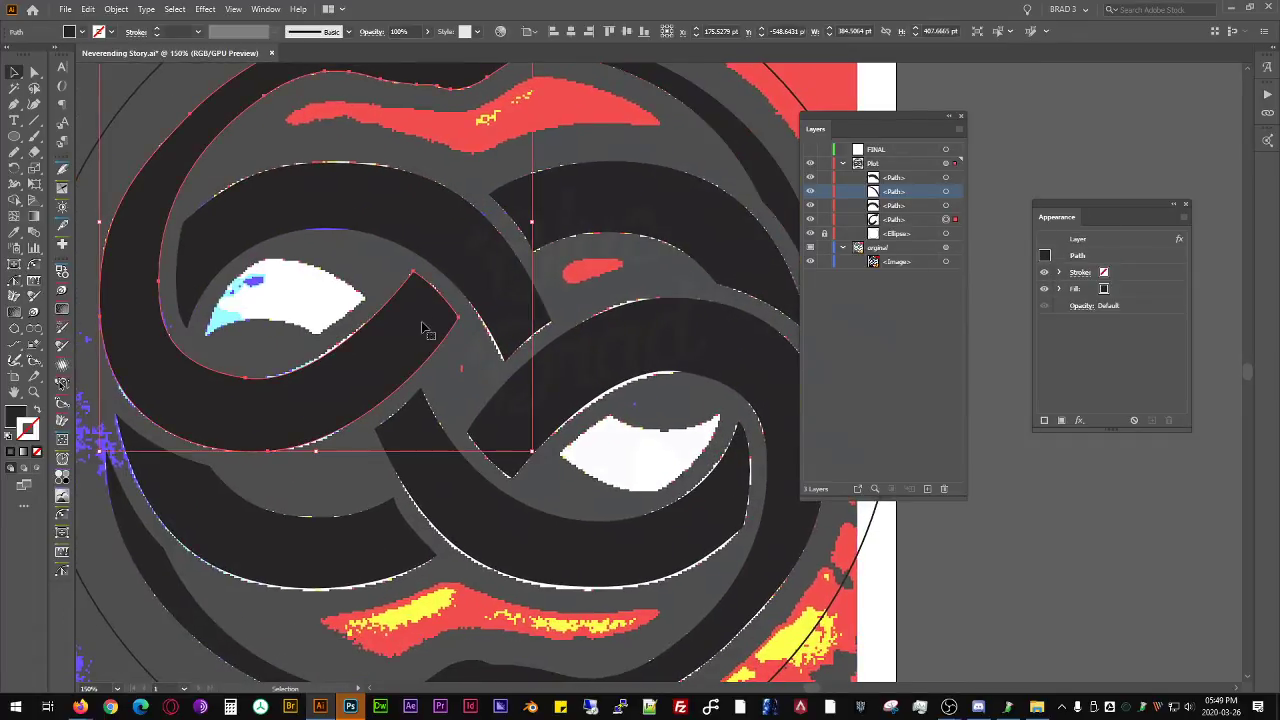
pyautogui.moveTo(280, 142); pyautogui.dragTo(292, 280)
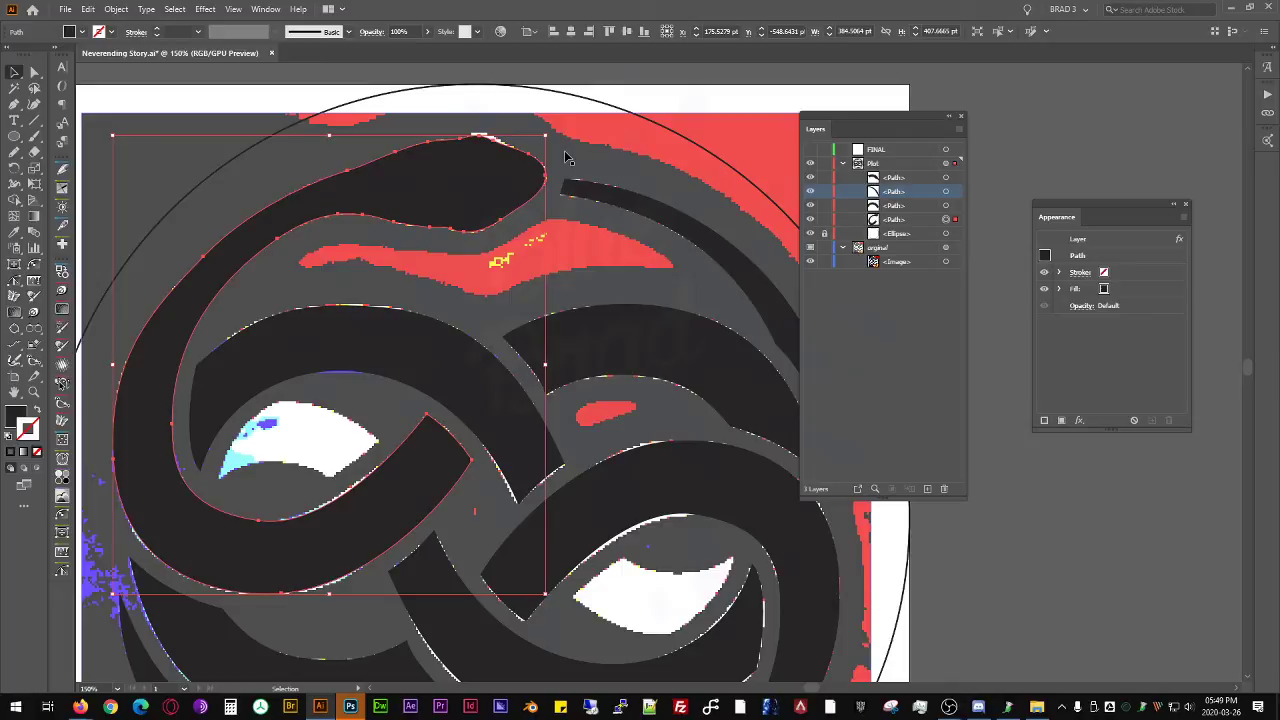
pyautogui.moveTo(404, 411); pyautogui.dragTo(434, 446)
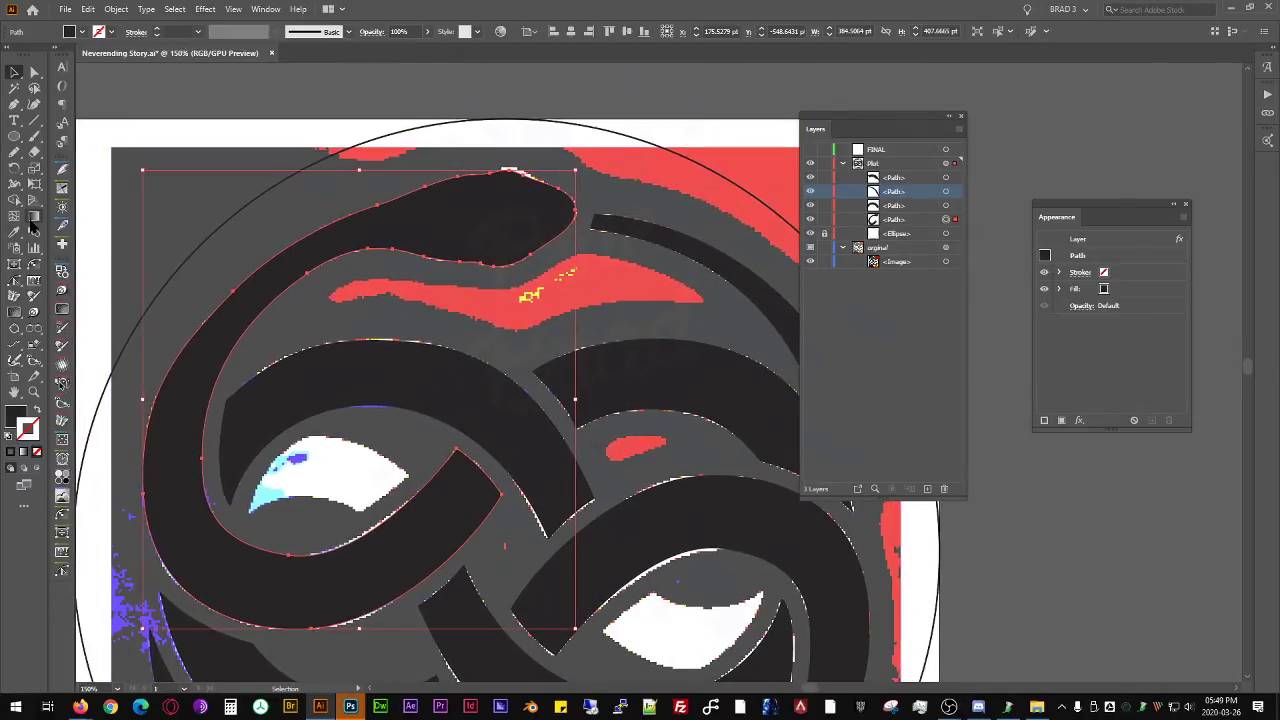
pyautogui.click(12, 282)
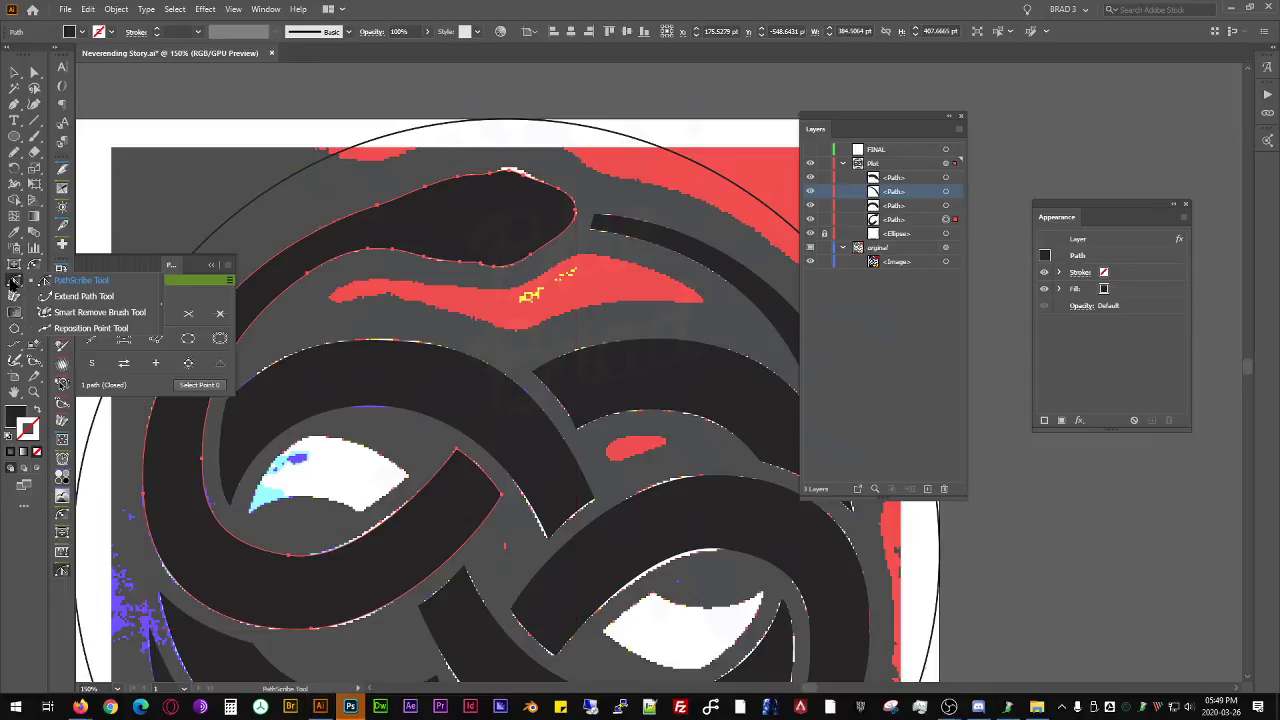
pyautogui.click(100, 312)
pyautogui.moveTo(363, 246)
pyautogui.mouseDown()
pyautogui.moveTo(410, 244)
pyautogui.moveTo(456, 268)
pyautogui.moveTo(538, 247)
pyautogui.mouseUp()
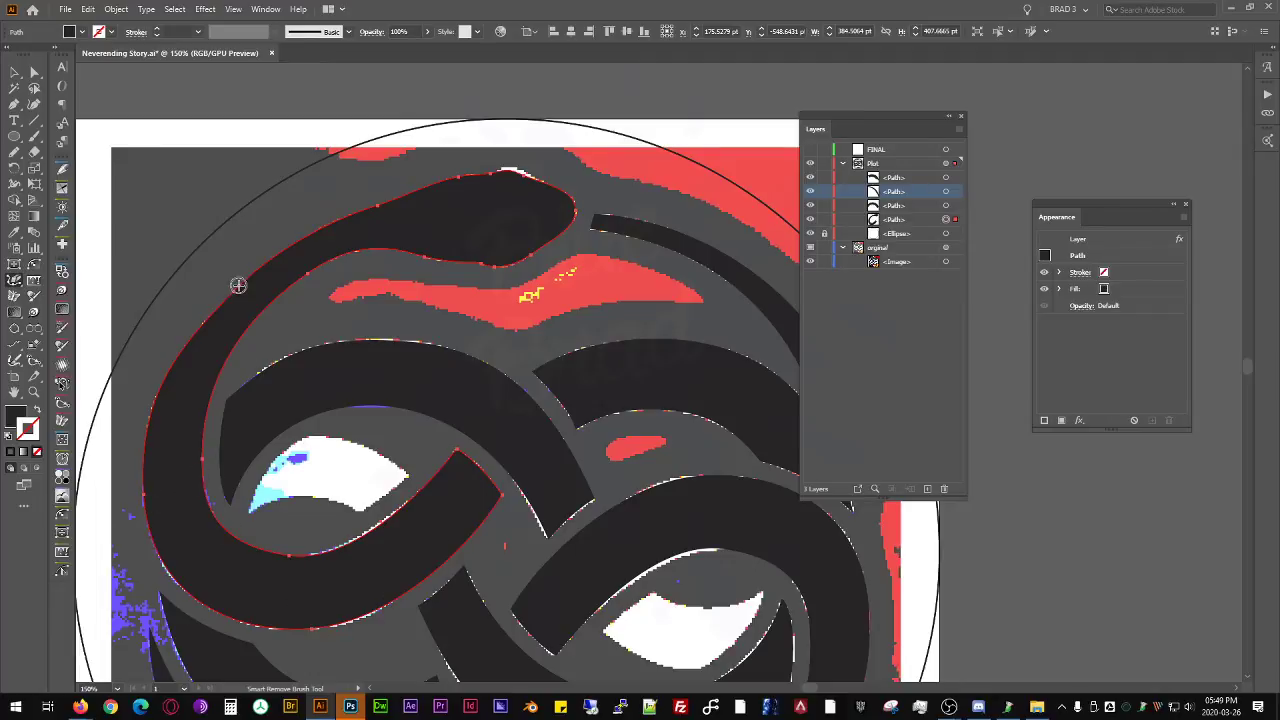
pyautogui.moveTo(379, 202); pyautogui.dragTo(387, 222)
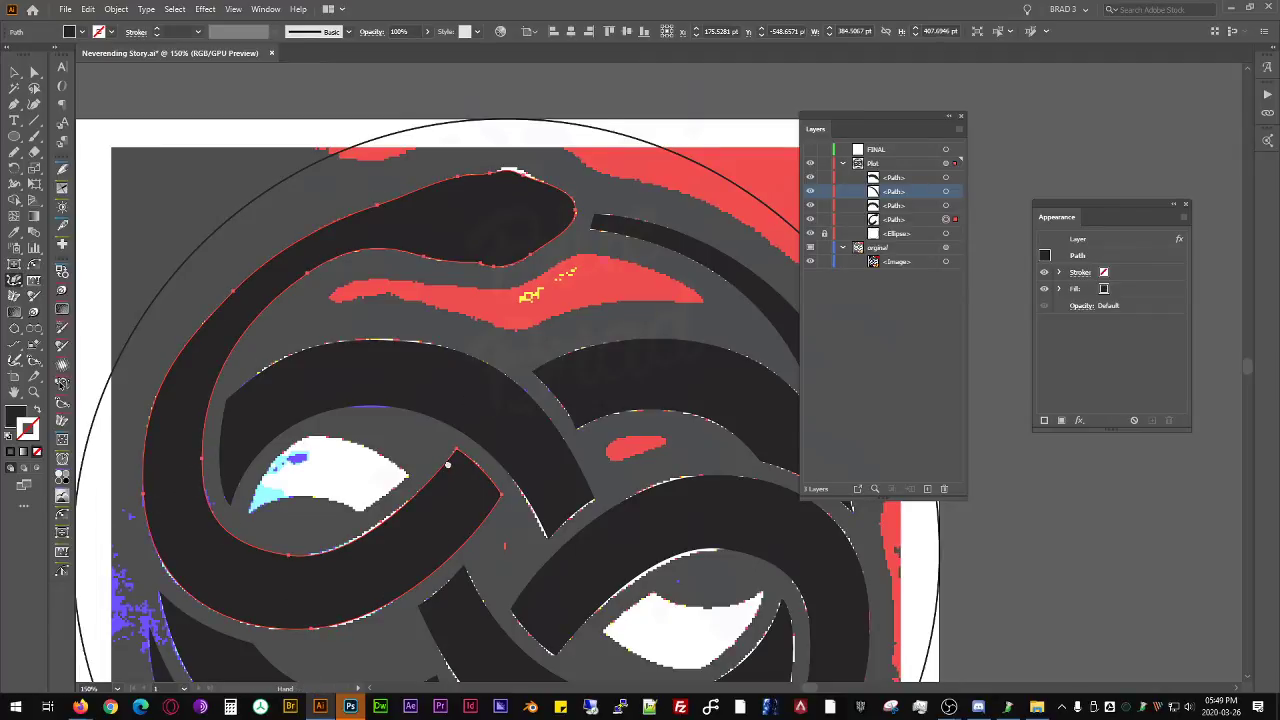
# - Lock the original layer and select the band path on the Plot layer as the basis for drawing the next shape with the Pen tool
pyautogui.moveTo(448, 464); pyautogui.dragTo(352, 291)
pyautogui.press('v')
pyautogui.click(535, 298)
pyautogui.scroll(-1, 408, 252)
pyautogui.moveTo(409, 254); pyautogui.dragTo(526, 278)
pyautogui.scroll(3, 360, 320)
pyautogui.moveTo(362, 372); pyautogui.dragTo(348, 398)
pyautogui.press('a')
pyautogui.press('p')
pyautogui.click(823, 233)
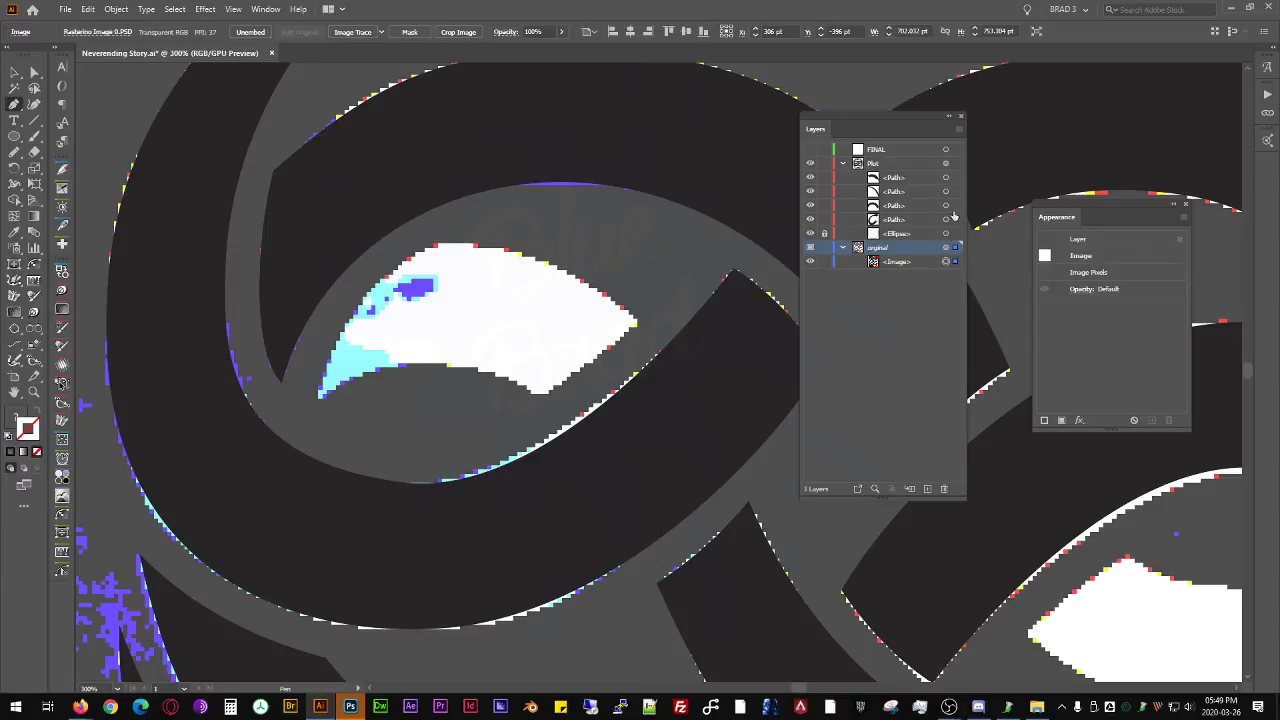
pyautogui.click(957, 178)
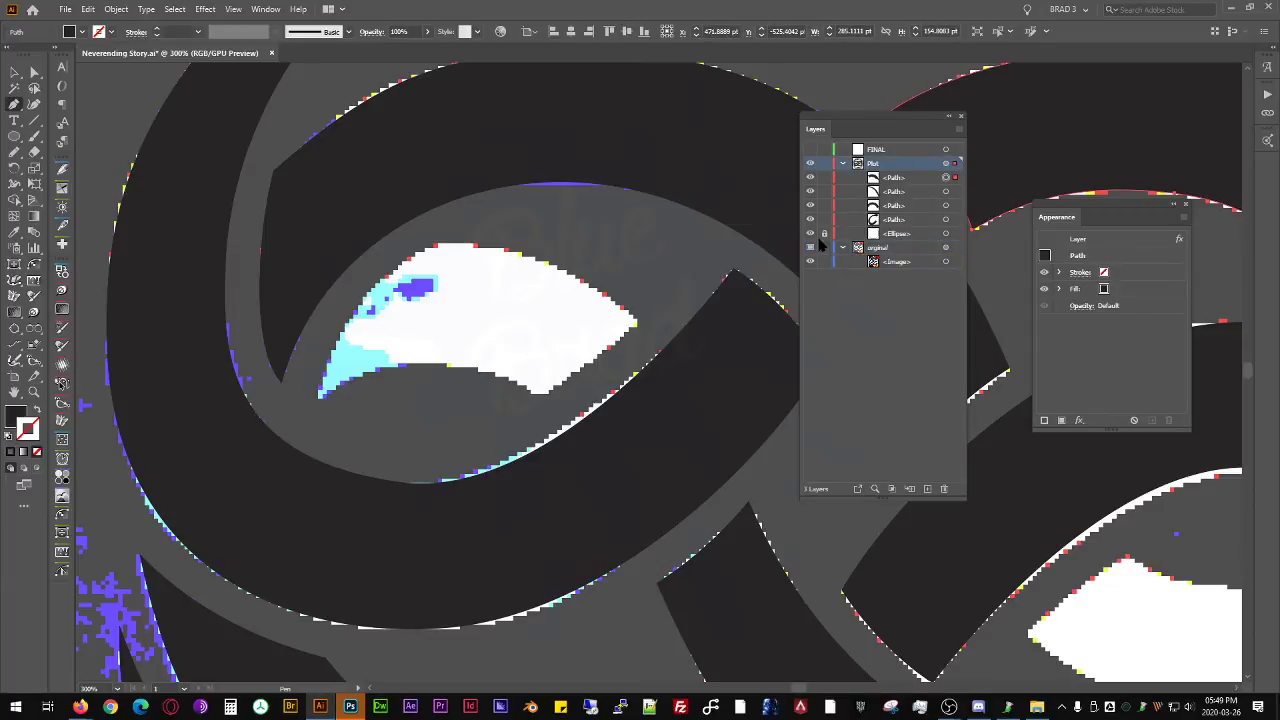
# - Trace the small white shape inside the upper-left loop as a closed four-point Pen path and bend its two upper edges and lower edge to the reference
pyautogui.click(319, 394)
pyautogui.click(435, 245)
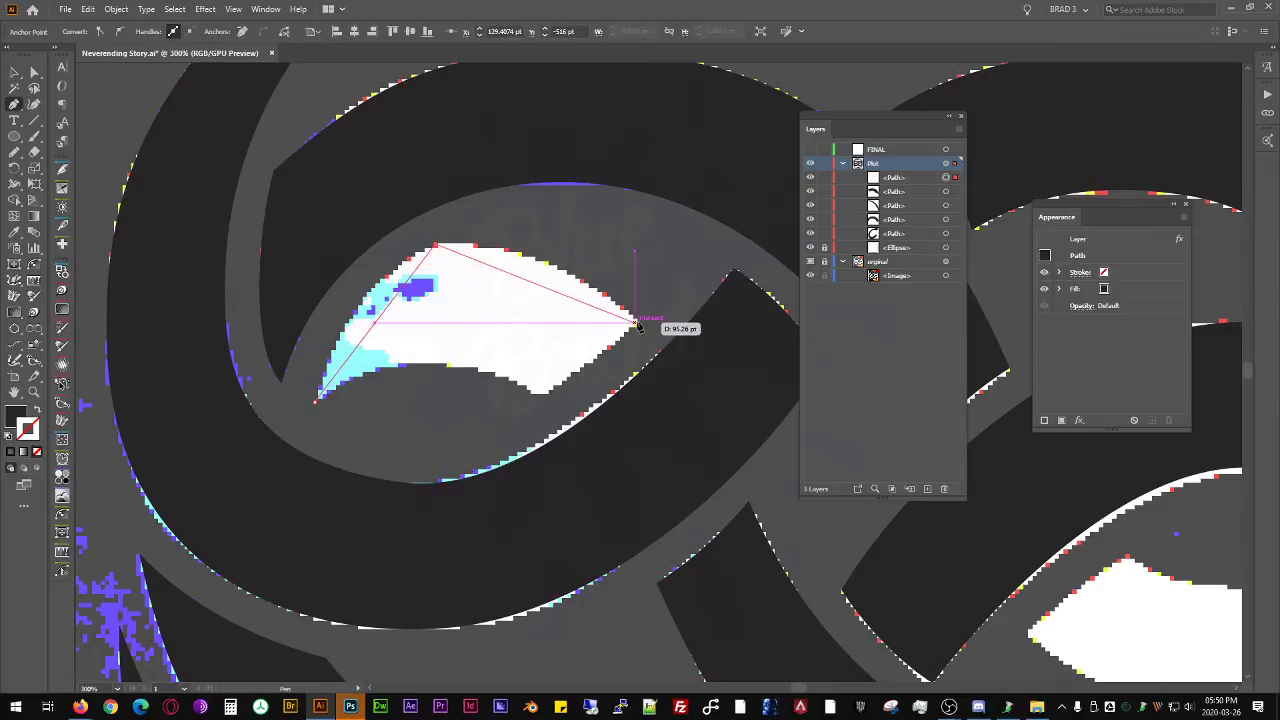
pyautogui.click(641, 322)
pyautogui.click(538, 397)
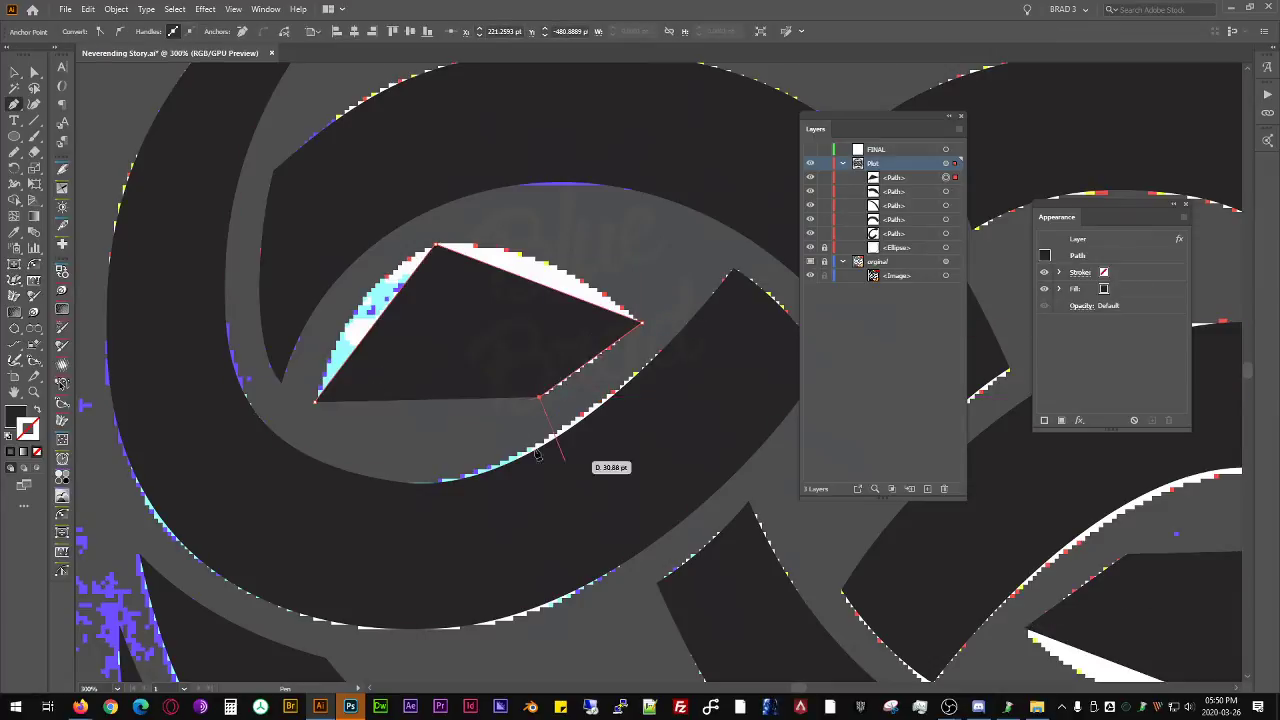
pyautogui.click(316, 400)
pyautogui.moveTo(378, 333); pyautogui.dragTo(362, 312)
pyautogui.moveTo(519, 281); pyautogui.dragTo(534, 263)
pyautogui.moveTo(455, 403); pyautogui.dragTo(432, 365)
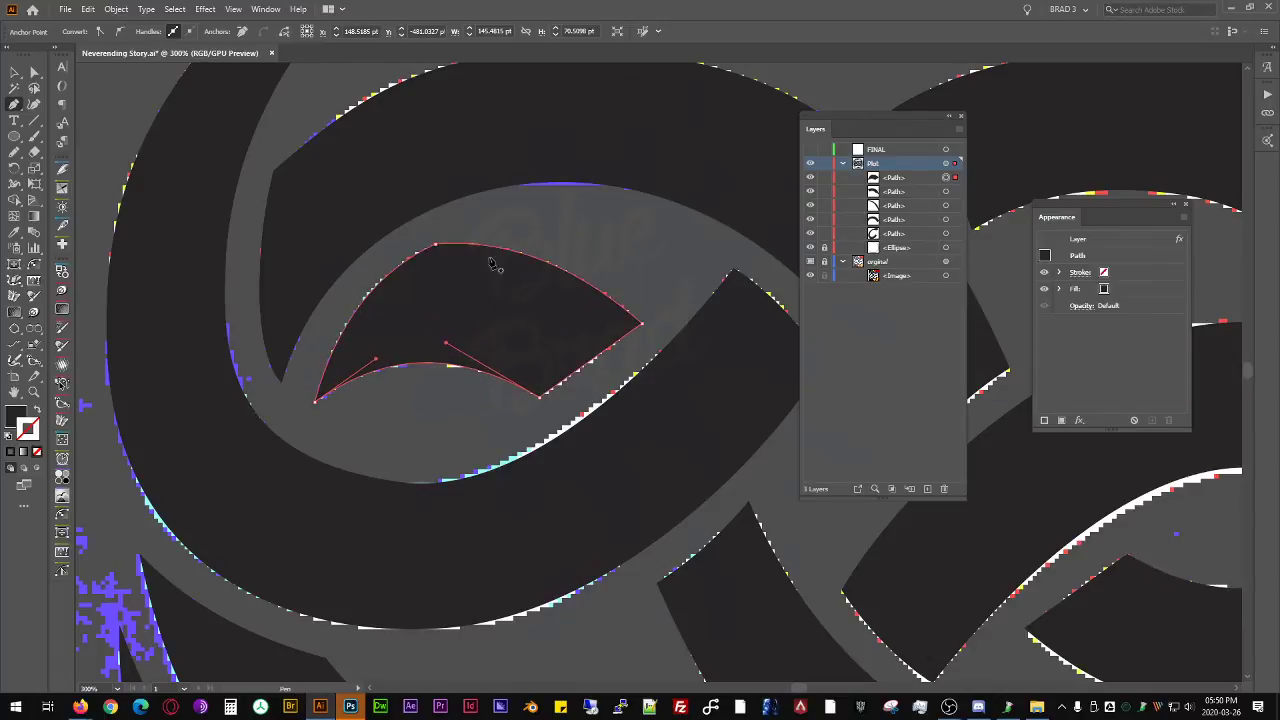
# - Deselect the new shape and hide the original reference layer to show only the vector tracing
pyautogui.scroll(-2, 563, 232)
pyautogui.moveTo(536, 265); pyautogui.dragTo(352, 263)
pyautogui.press('v')
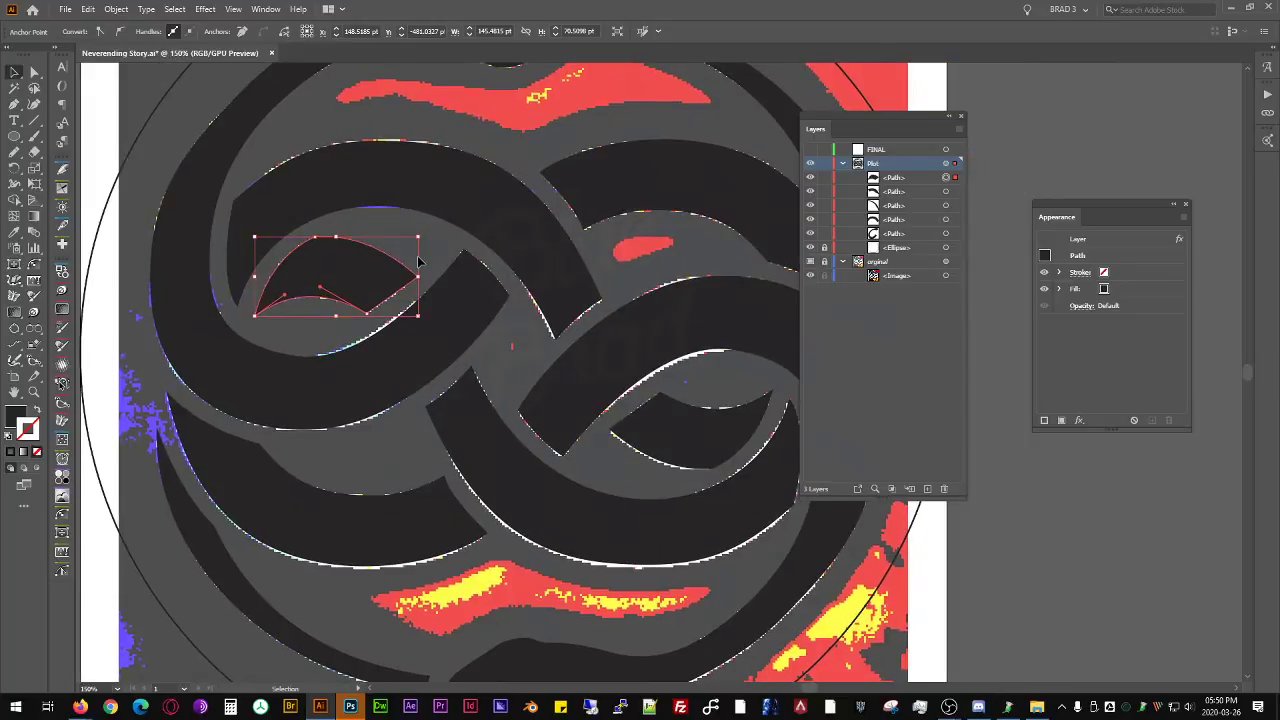
pyautogui.click(443, 244)
pyautogui.scroll(-1, 405, 222)
pyautogui.moveTo(440, 246); pyautogui.dragTo(394, 352)
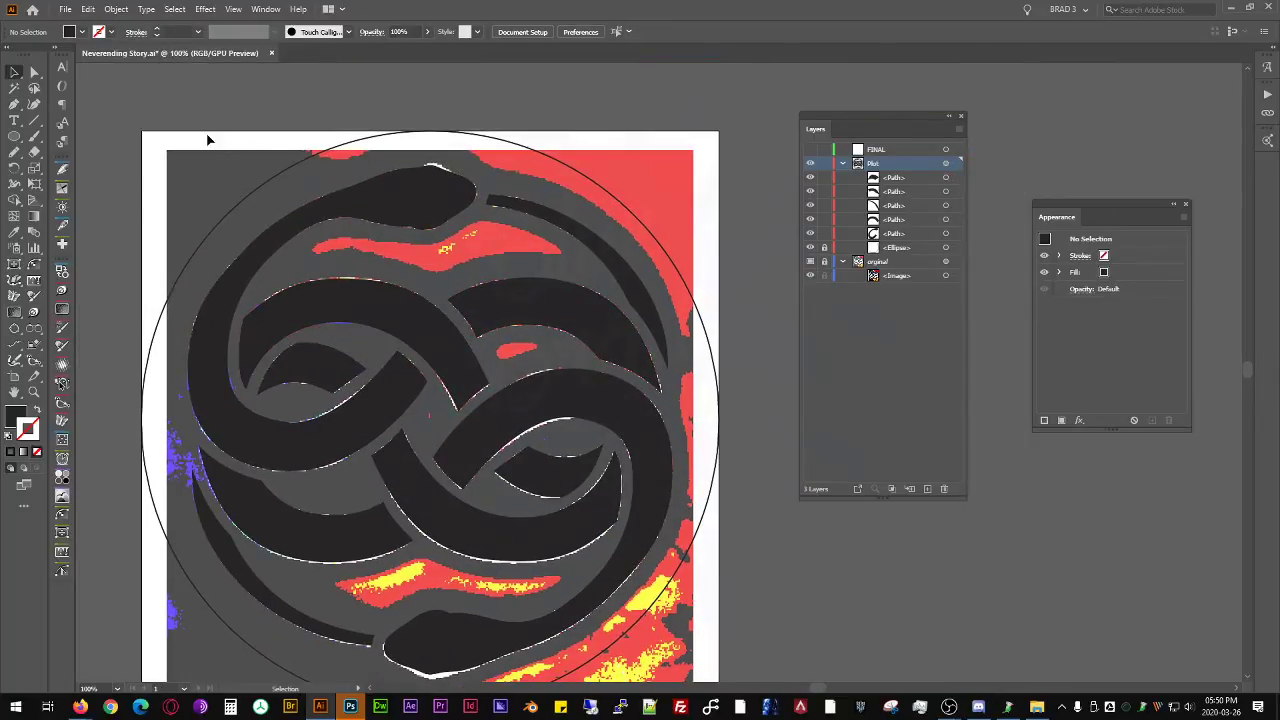
pyautogui.click(810, 261)
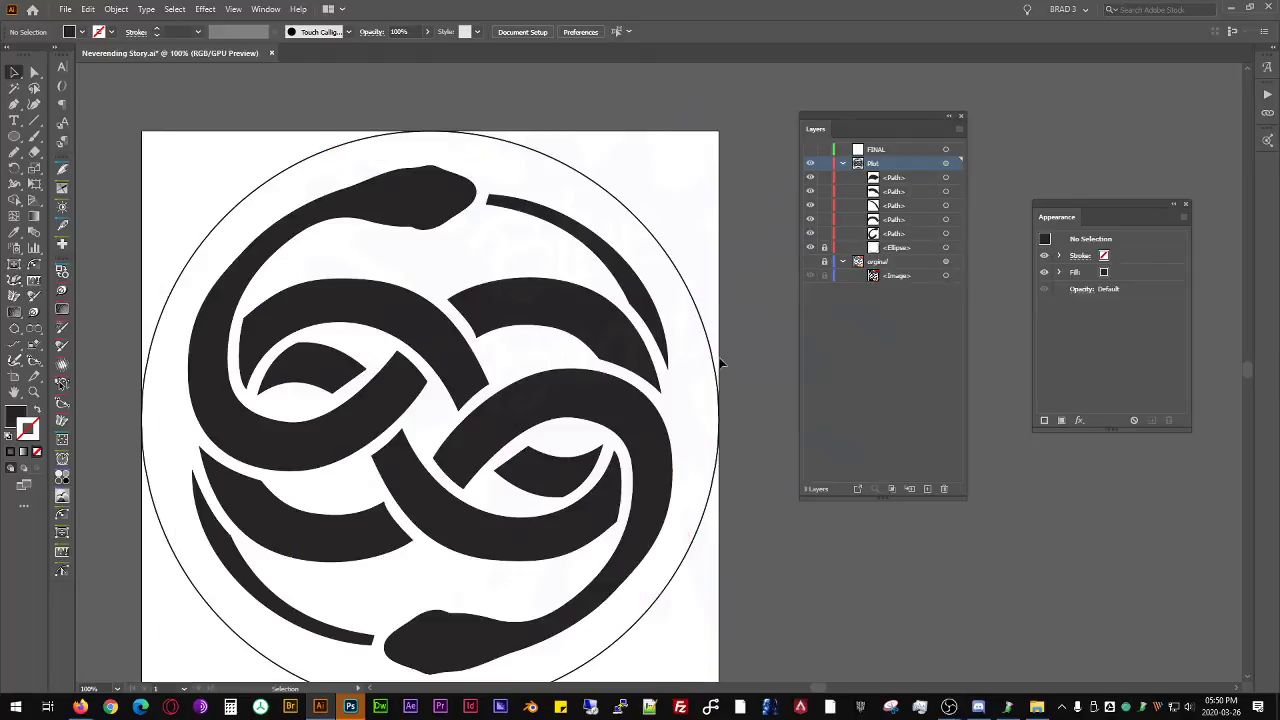
# - Reshape the concave end edge of the band at the upper right into a smoother curve matching the neighbouring band, and deselect it
pyautogui.scroll(-1, 486, 343)
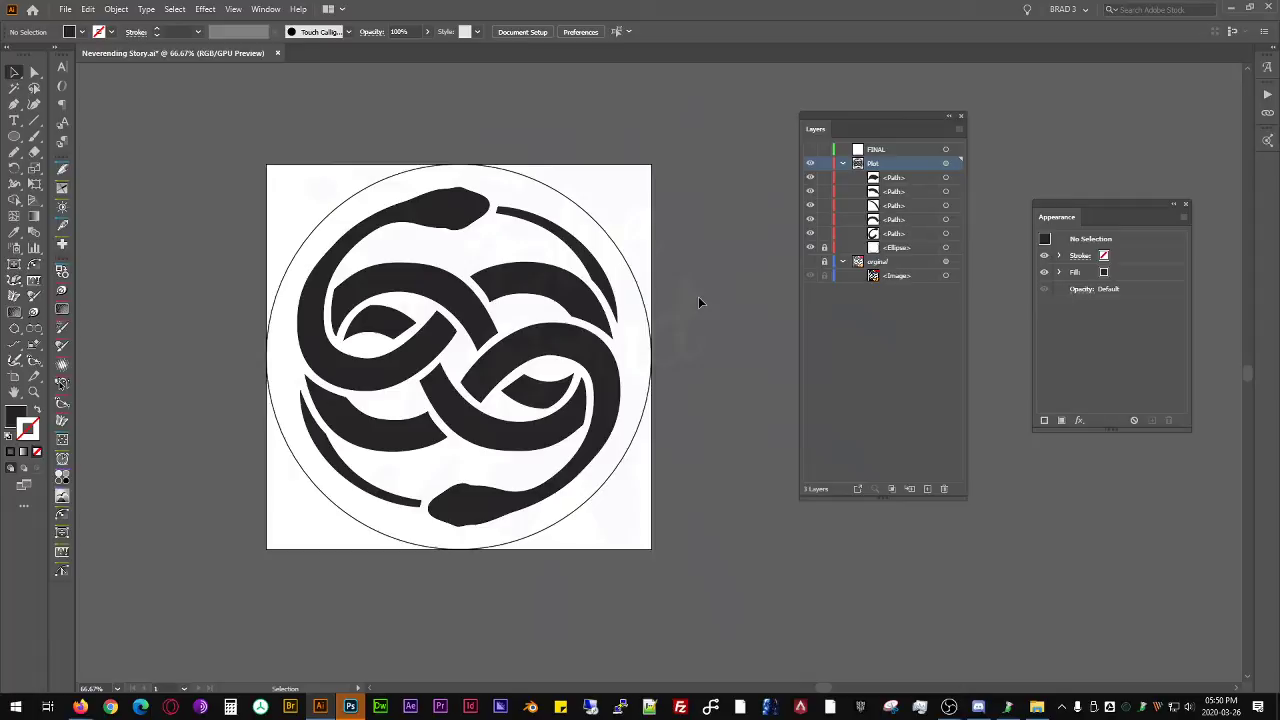
pyautogui.scroll(3, 449, 443)
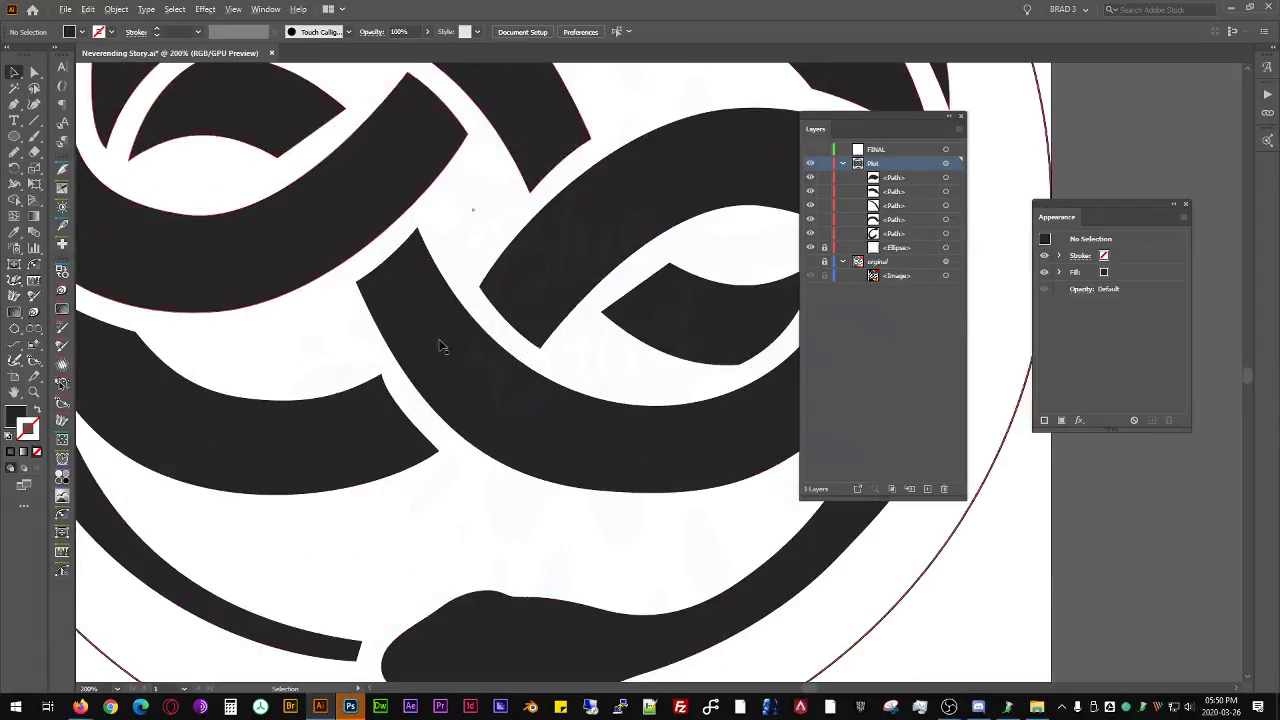
pyautogui.scroll(1, 418, 341)
pyautogui.scroll(-1, 465, 337)
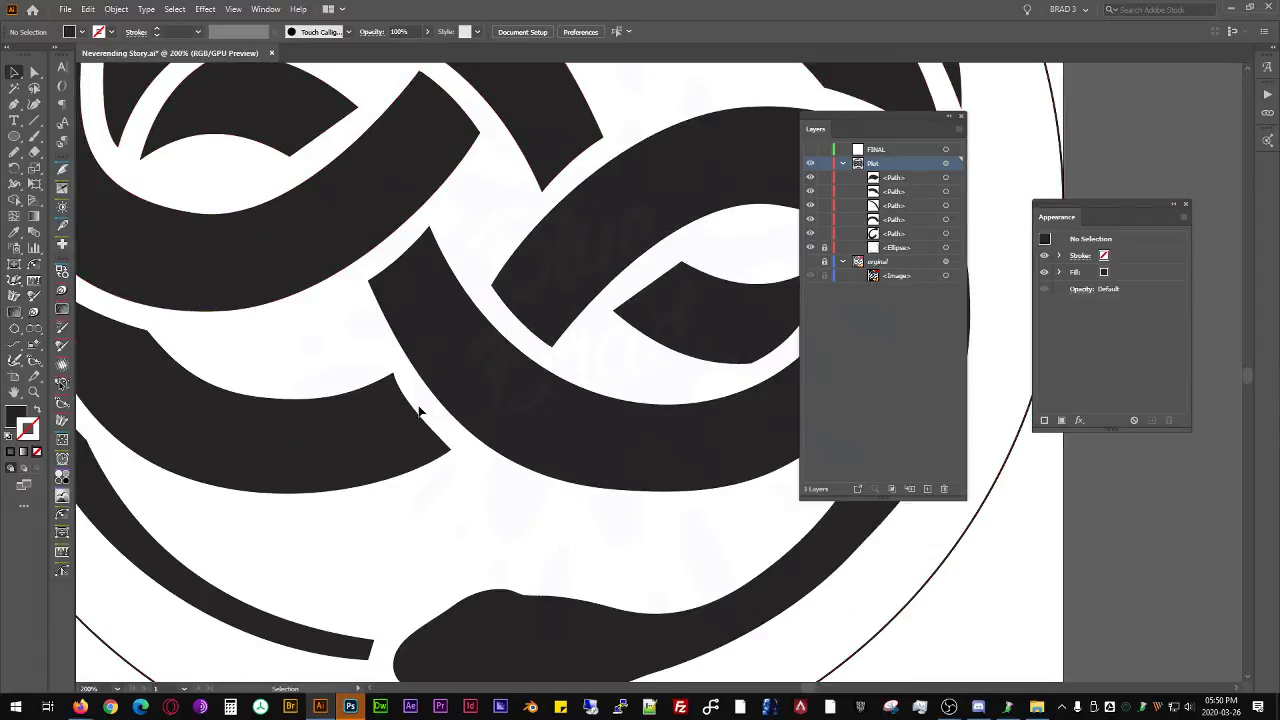
pyautogui.moveTo(445, 145); pyautogui.dragTo(450, 352)
pyautogui.scroll(3, 548, 285)
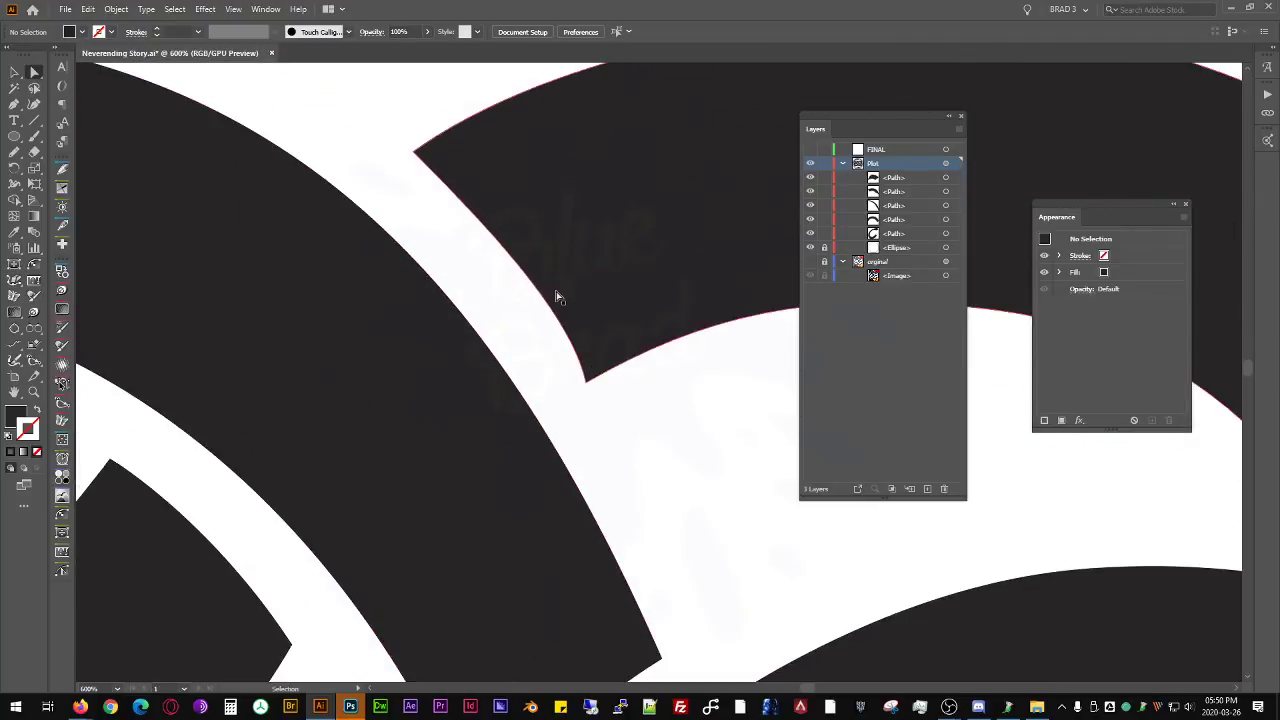
pyautogui.click(556, 312)
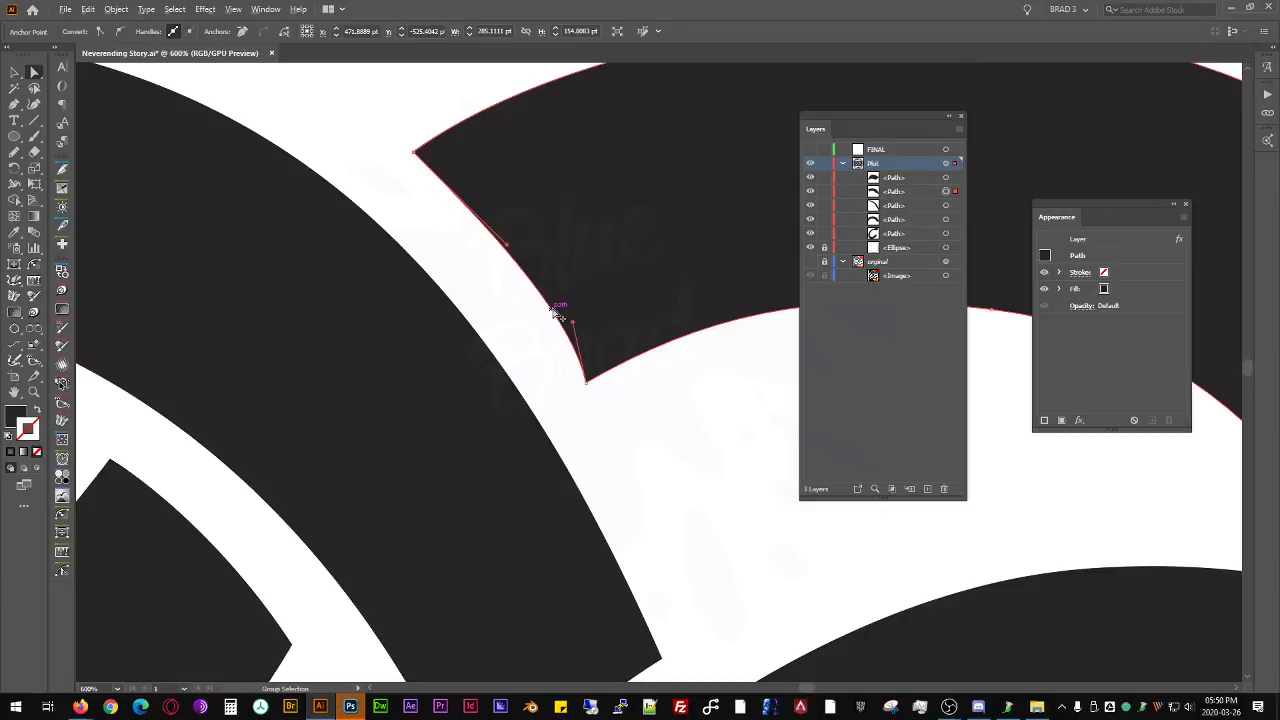
pyautogui.moveTo(554, 311); pyautogui.dragTo(531, 288)
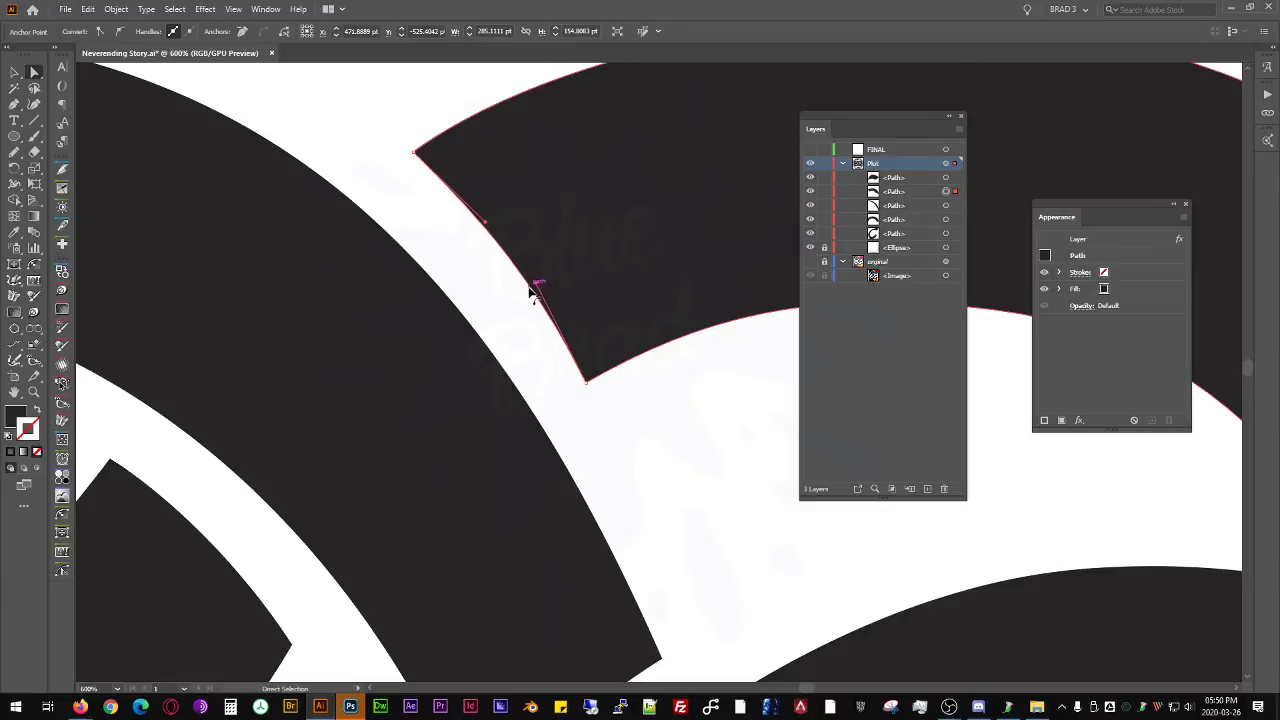
pyautogui.scroll(-2, 650, 362)
pyautogui.hotkey('ctrl', 'shift', 'a')
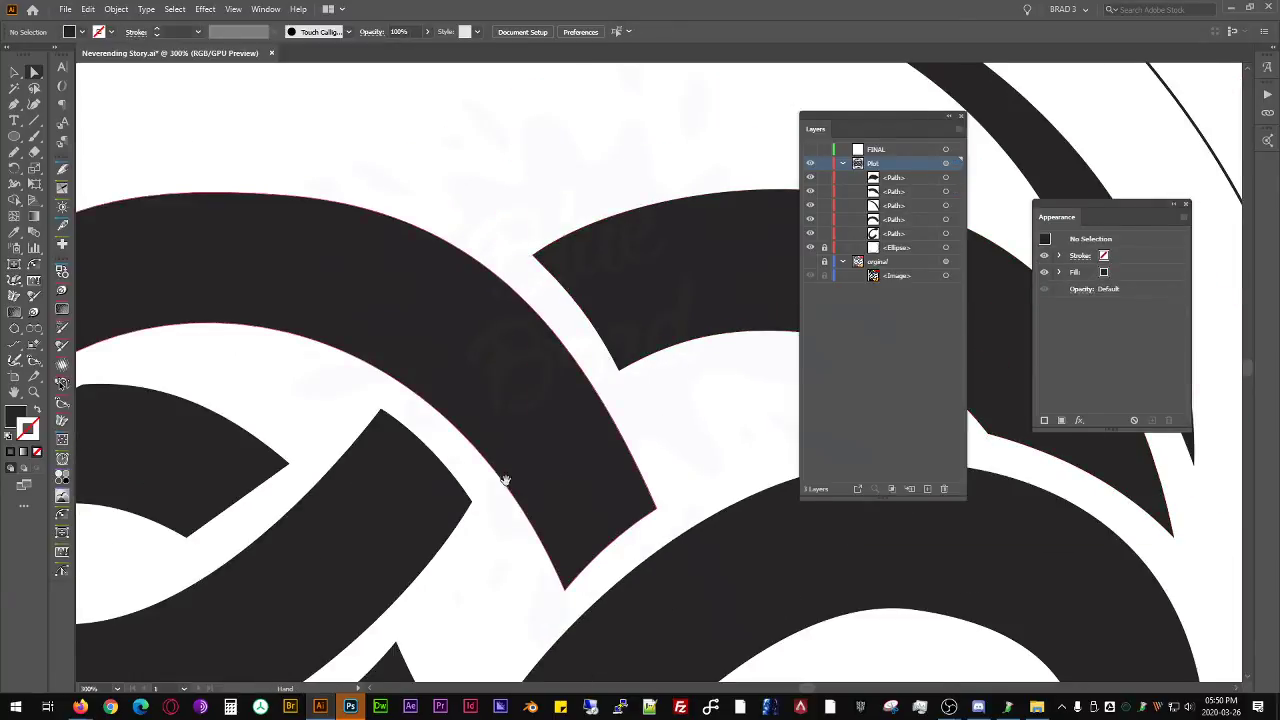
# - Nudge the lower-right corner anchor of the small shape inside the upper-left loop slightly outward toward the adjacent band
pyautogui.moveTo(509, 477); pyautogui.dragTo(443, 428)
pyautogui.moveTo(320, 452); pyautogui.dragTo(608, 329)
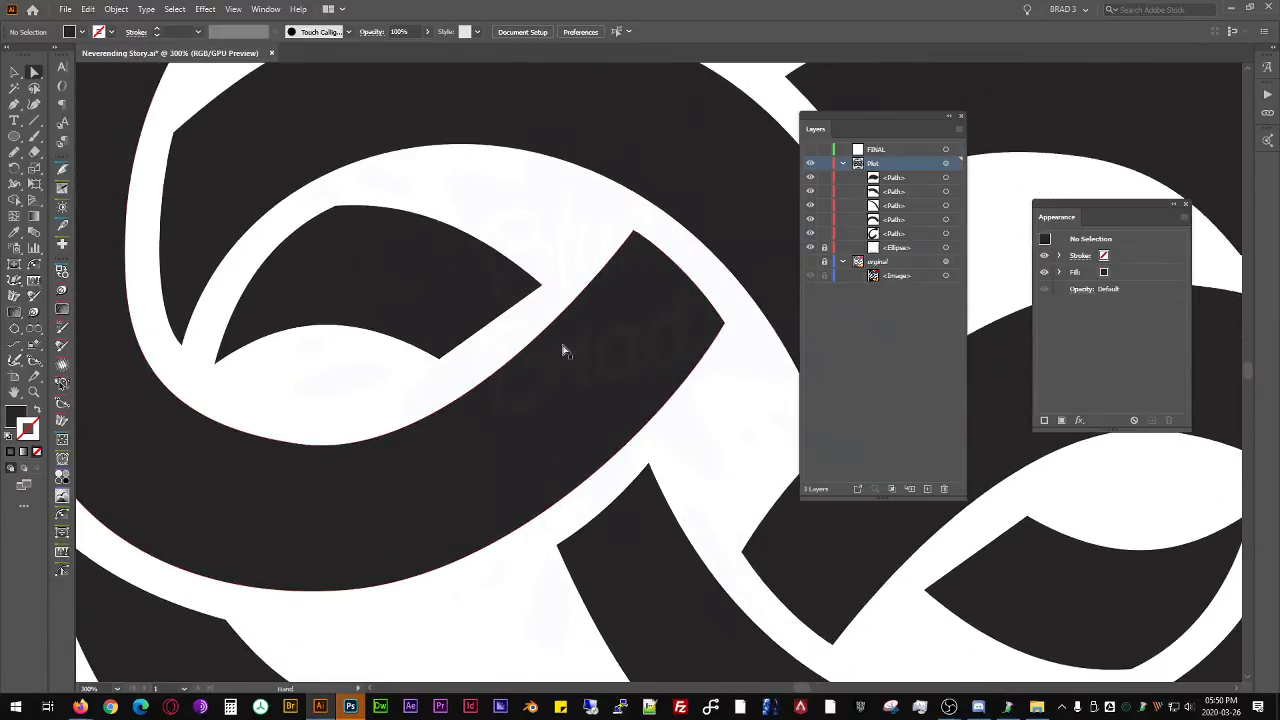
pyautogui.scroll(1, 452, 360)
pyautogui.moveTo(450, 362); pyautogui.dragTo(458, 361)
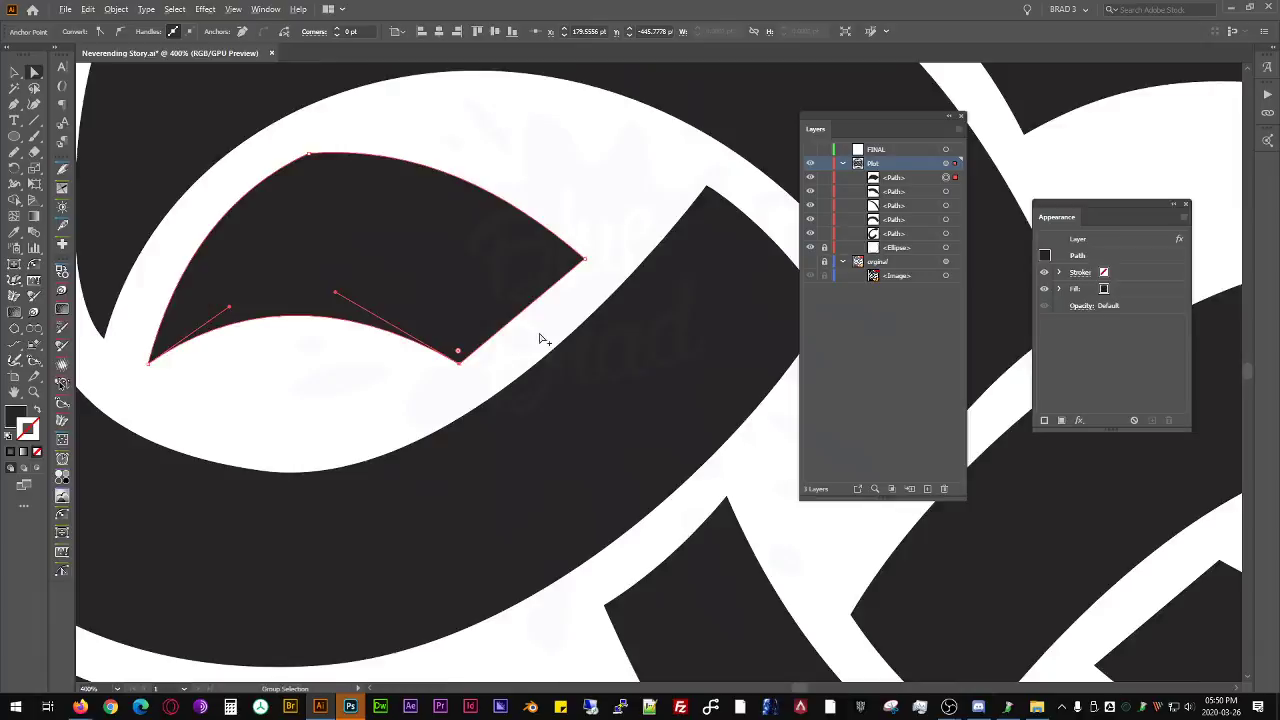
pyautogui.scroll(-3, 545, 350)
pyautogui.scroll(2, 405, 300)
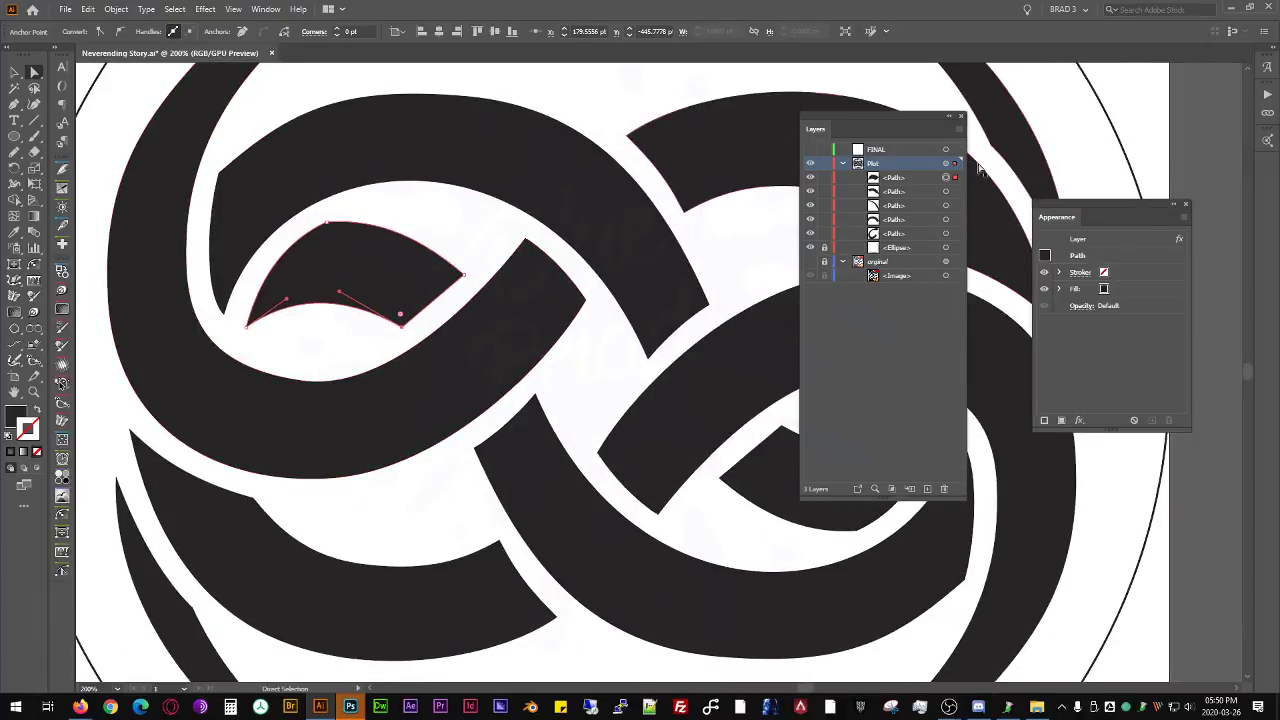
# - Clear the Layers and Appearance panels off the canvas and open a second window of the document fitted to the artboard
pyautogui.moveTo(888, 118); pyautogui.dragTo(1279, 260)
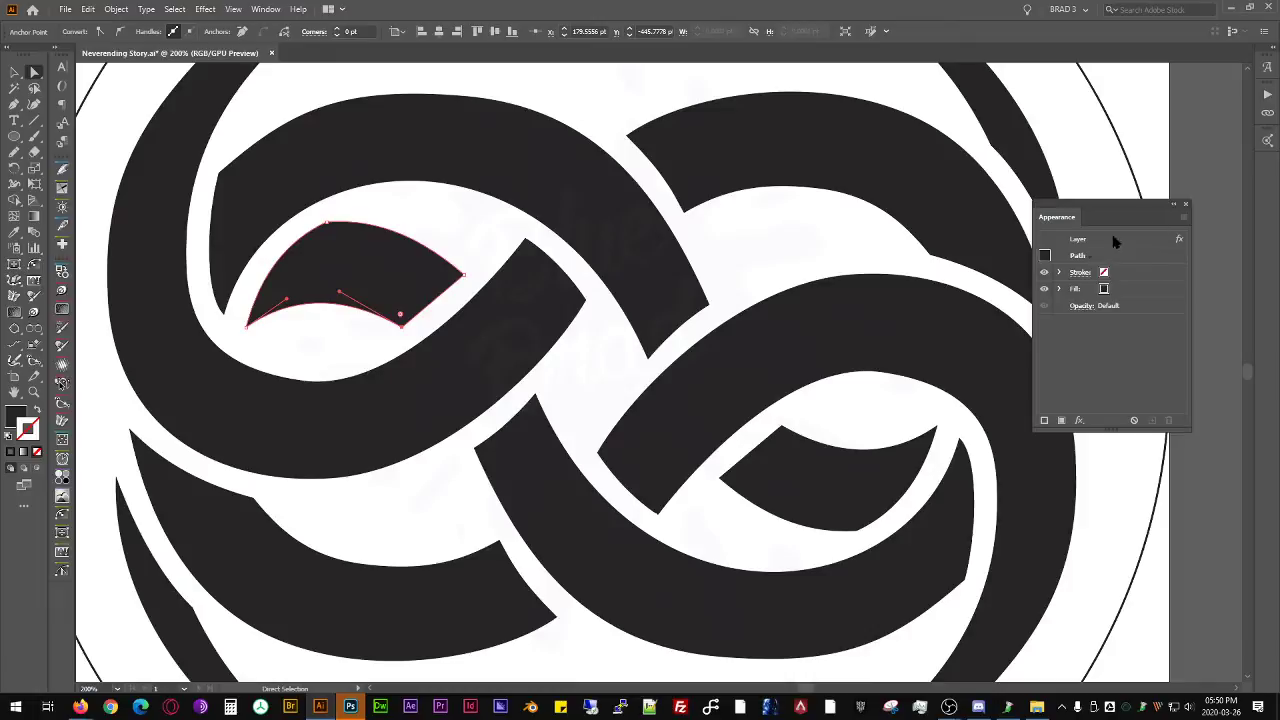
pyautogui.moveTo(1062, 205); pyautogui.dragTo(1279, 240)
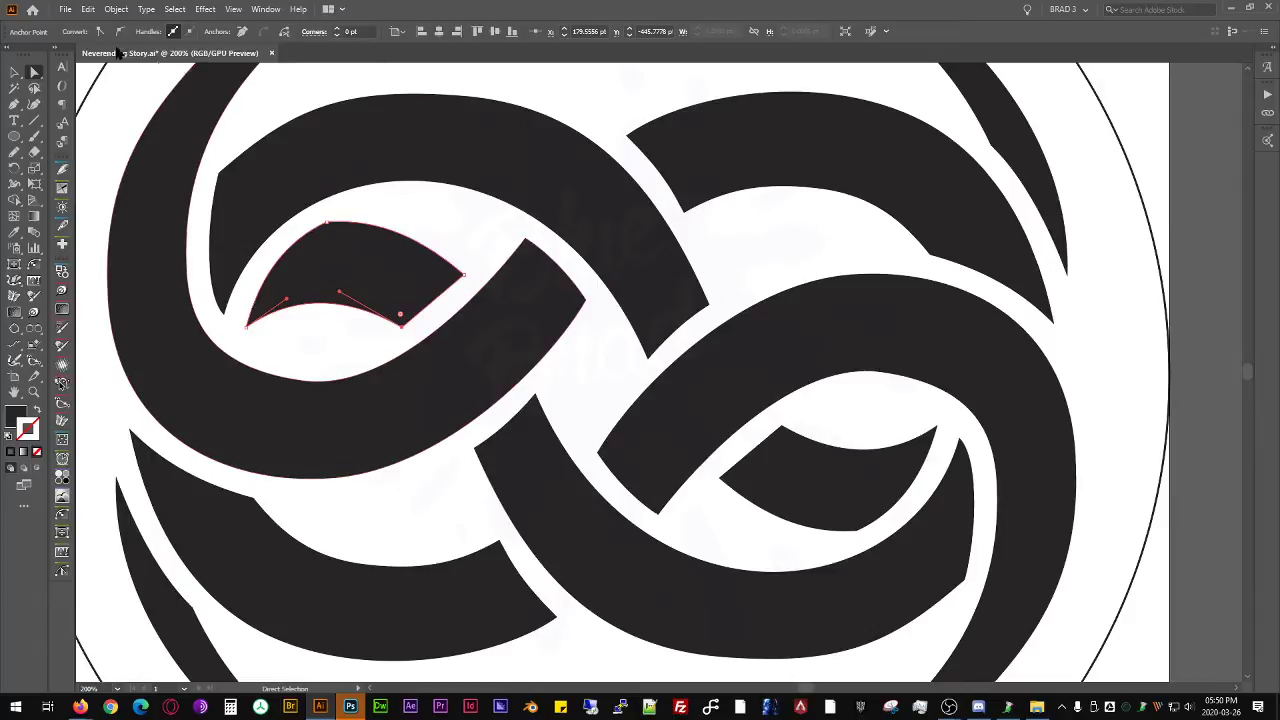
pyautogui.click(266, 9)
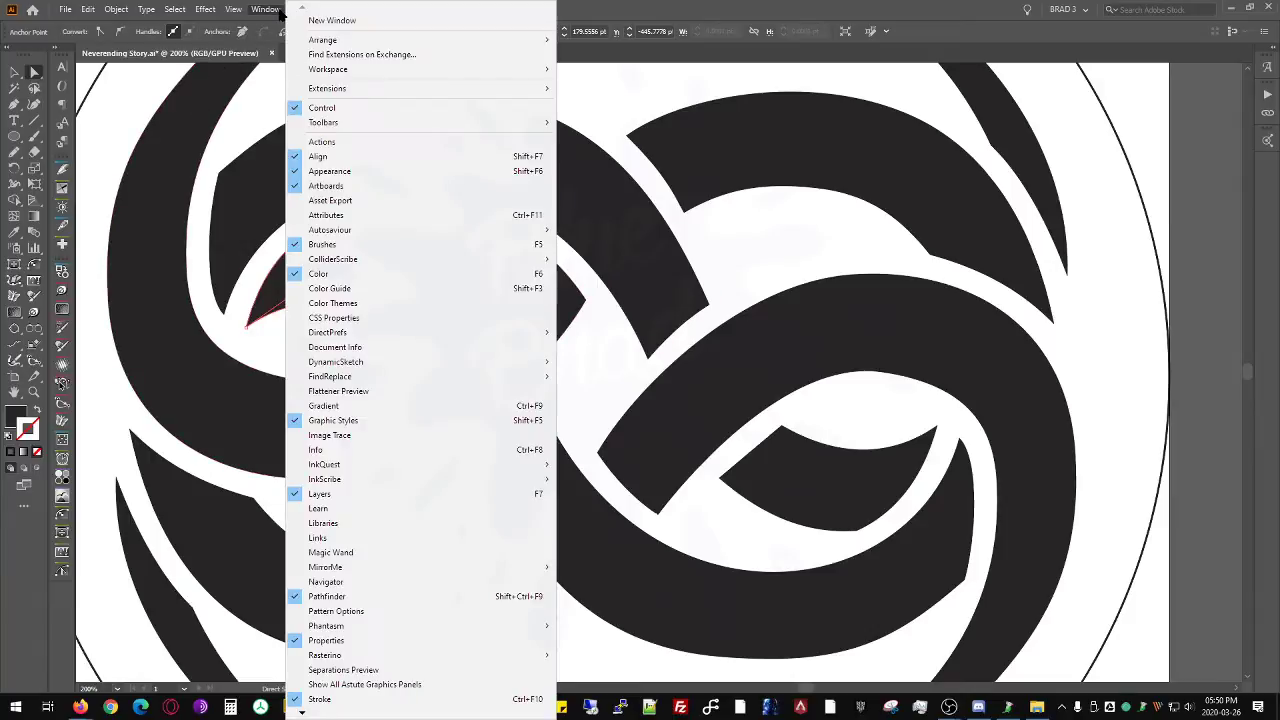
pyautogui.click(322, 20)
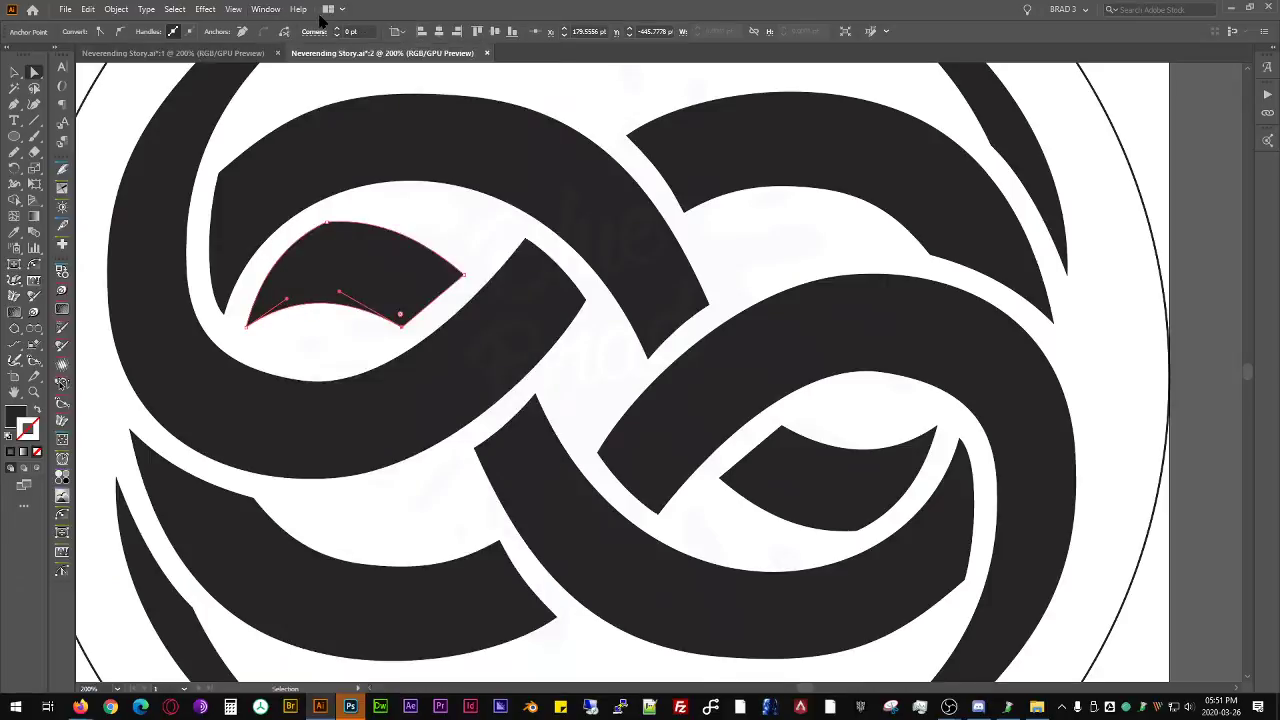
pyautogui.hotkey('ctrl', '0')
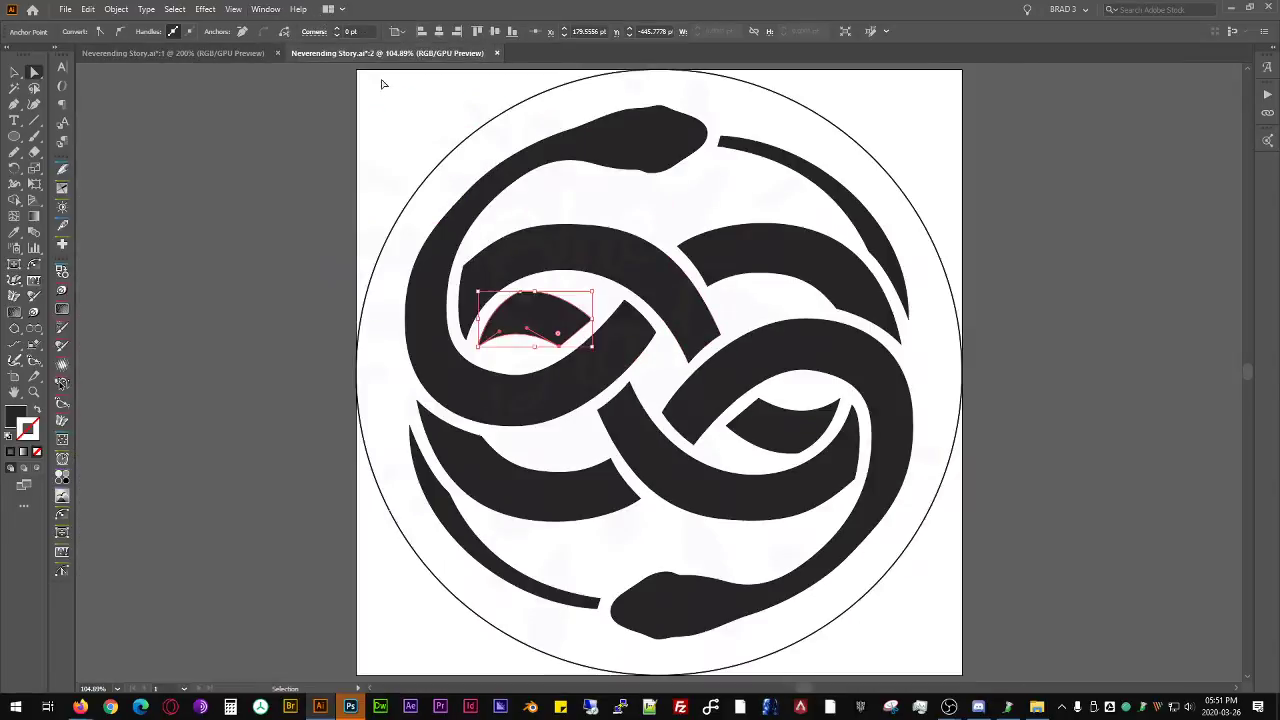
# - Arrange the two document windows side by side in a 2-up layout and fit the whole emblem in window 2
pyautogui.click(330, 9)
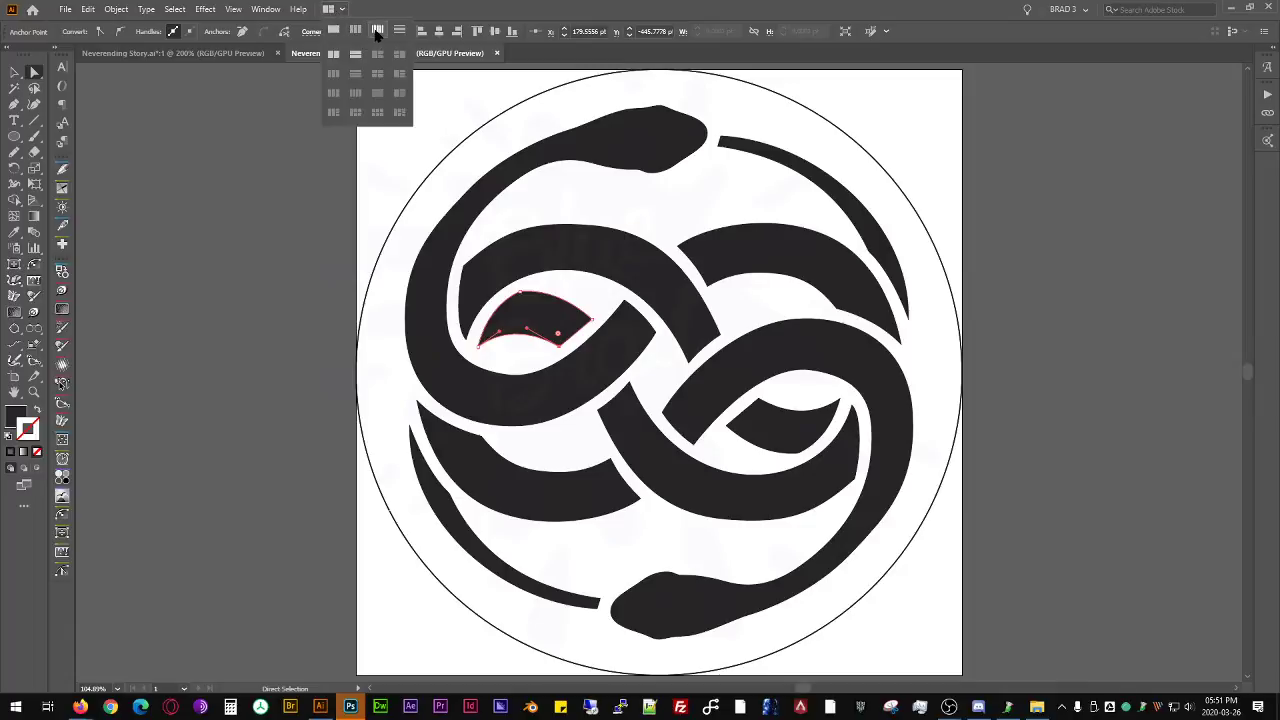
pyautogui.click(334, 55)
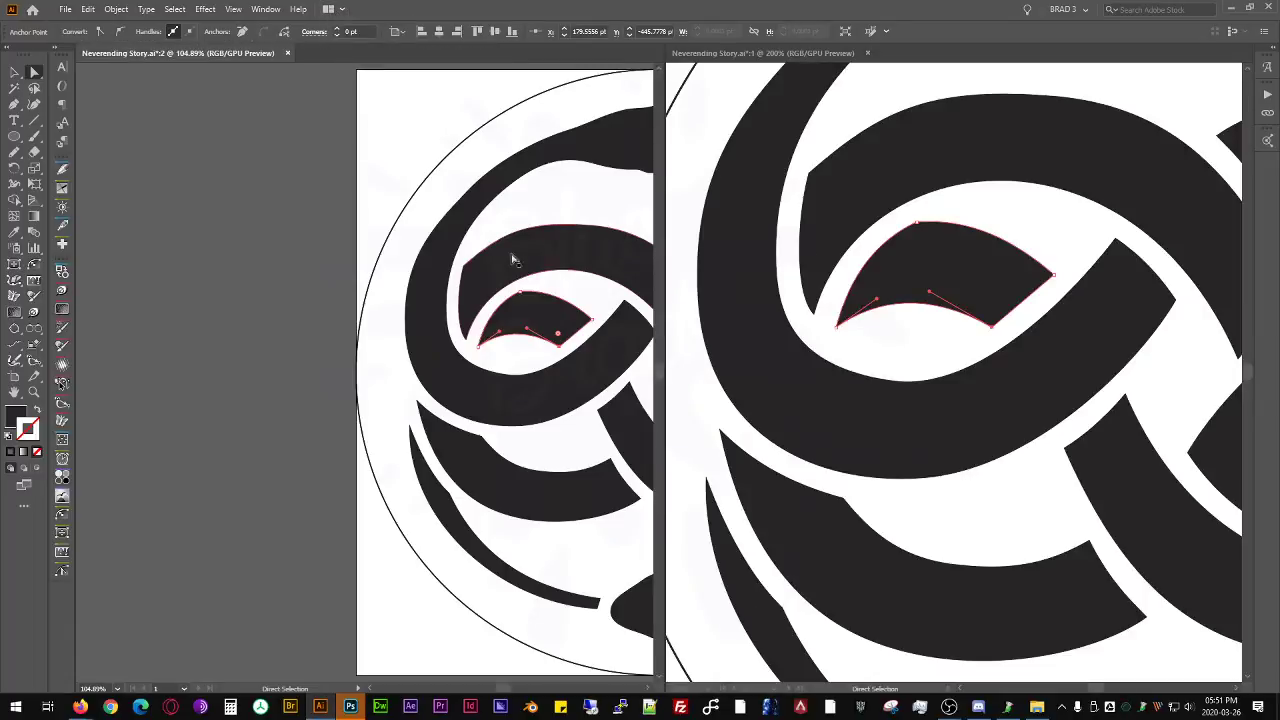
pyautogui.moveTo(602, 203); pyautogui.dragTo(286, 198)
pyautogui.hotkey('ctrl', '0')
pyautogui.press('a')
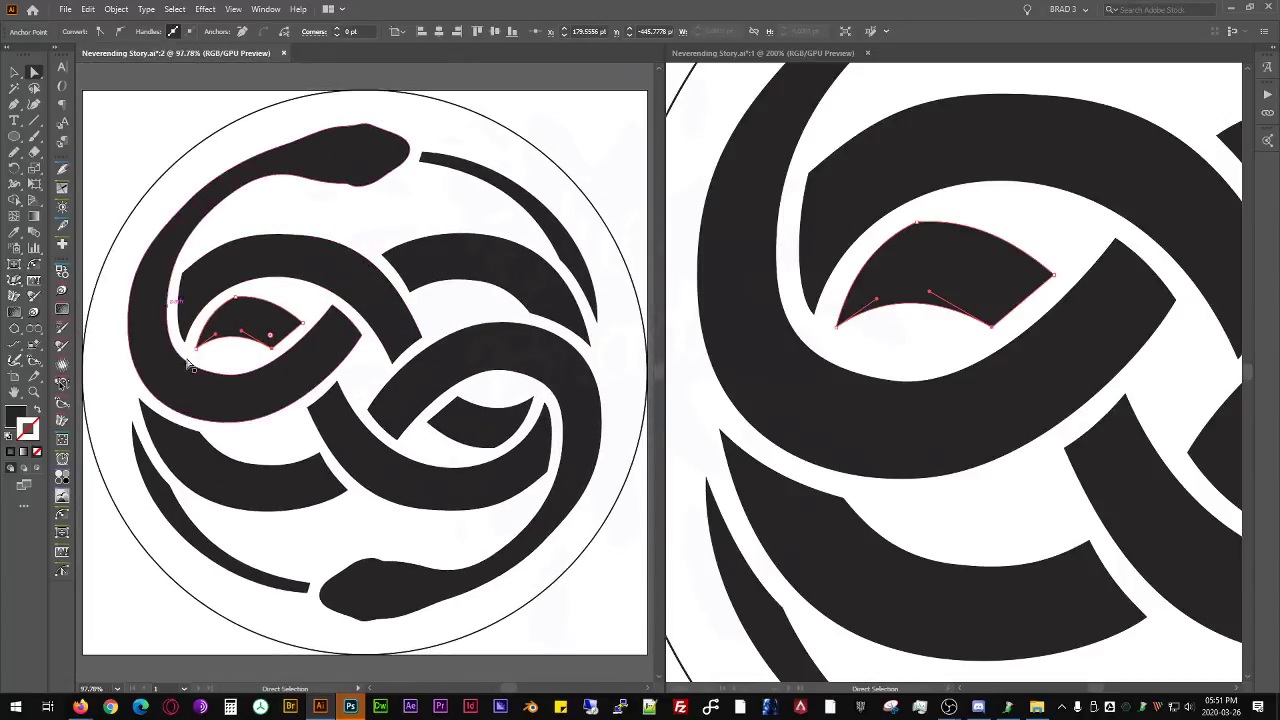
# - Examine the small shape of the upper-left loop at 400% in window 1 against the full emblem in window 2
pyautogui.click(825, 332)
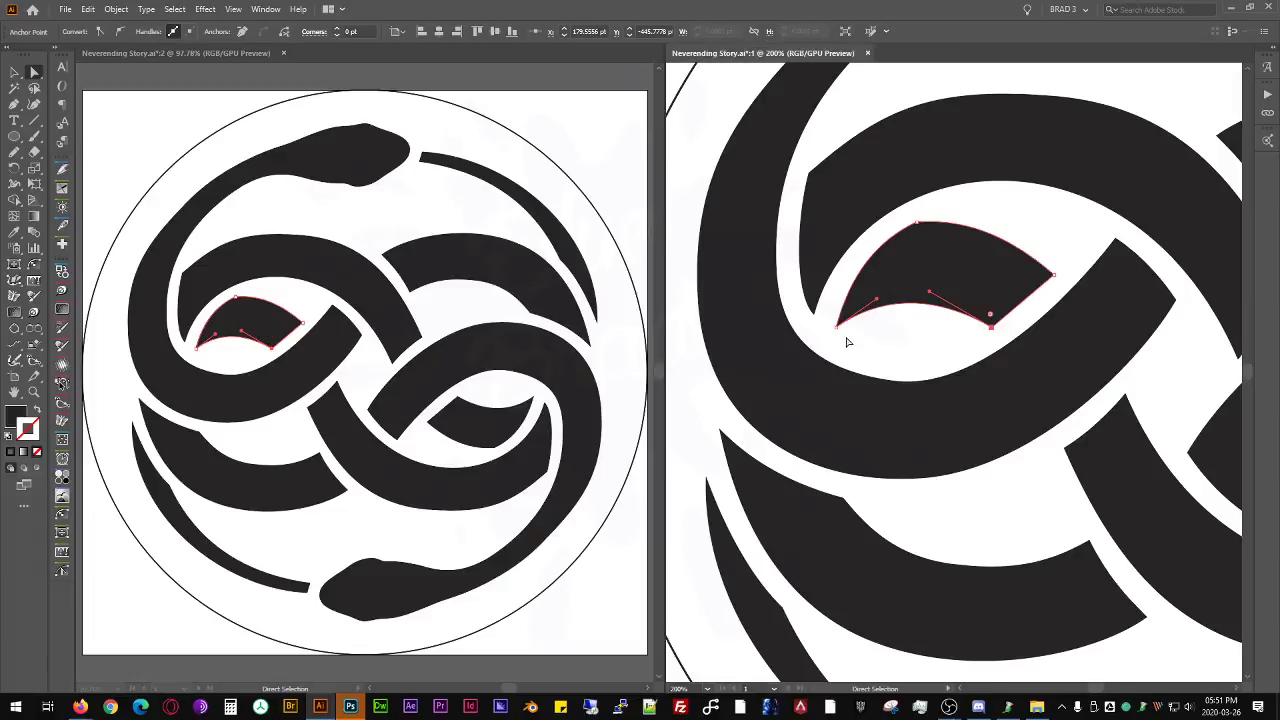
pyautogui.scroll(4, 866, 336)
pyautogui.scroll(-2, 866, 336)
pyautogui.moveTo(926, 363); pyautogui.dragTo(895, 413)
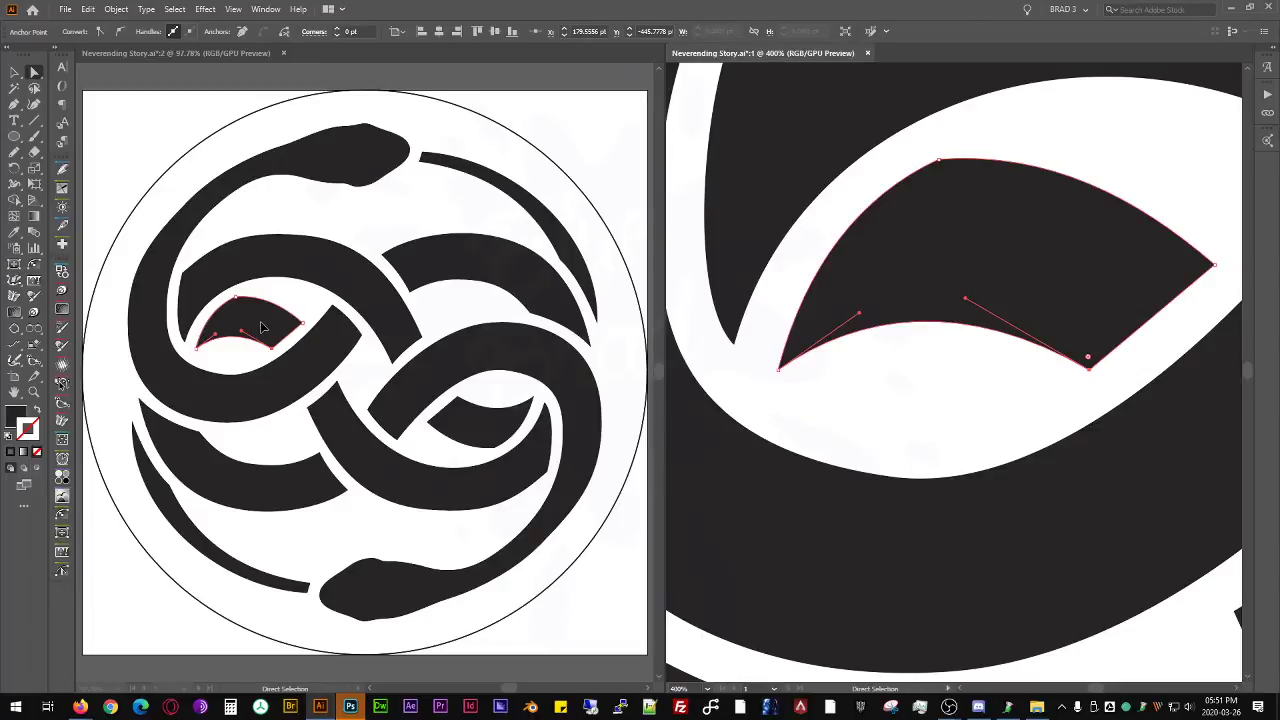
pyautogui.press('space')
pyautogui.moveTo(904, 321); pyautogui.dragTo(827, 318)
pyautogui.click(443, 66)
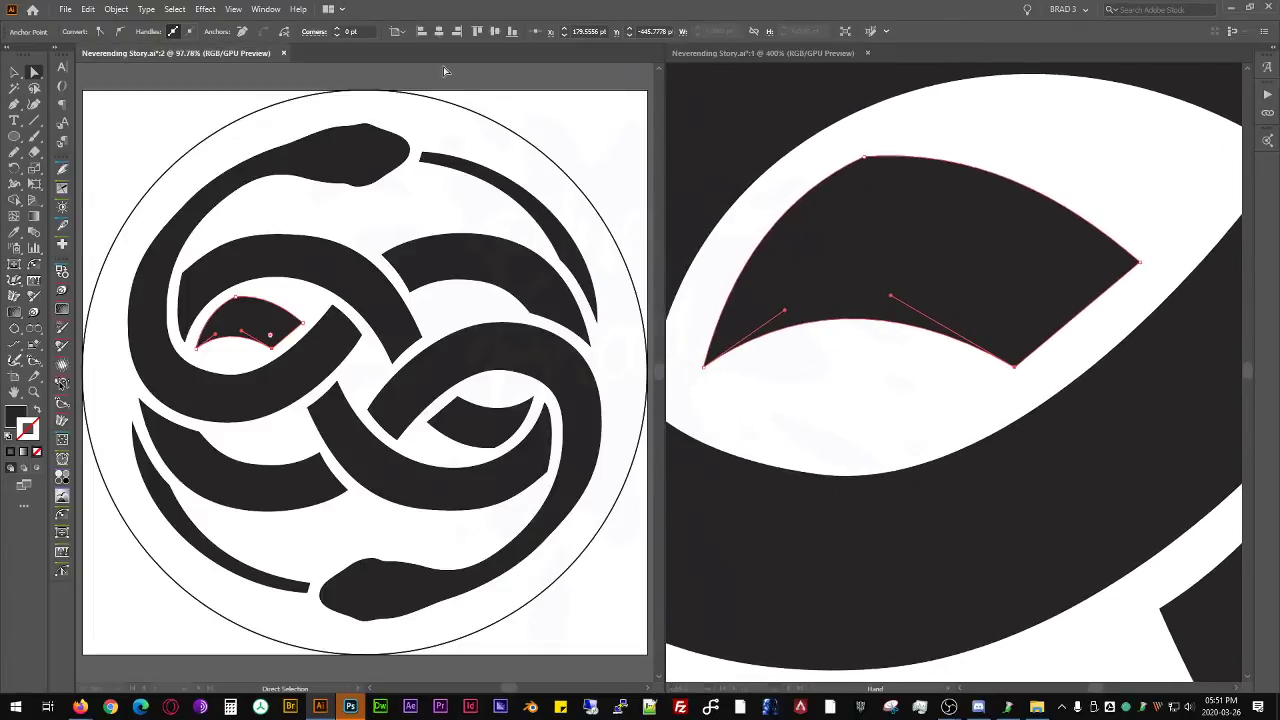
pyautogui.press('v')
pyautogui.press('a')
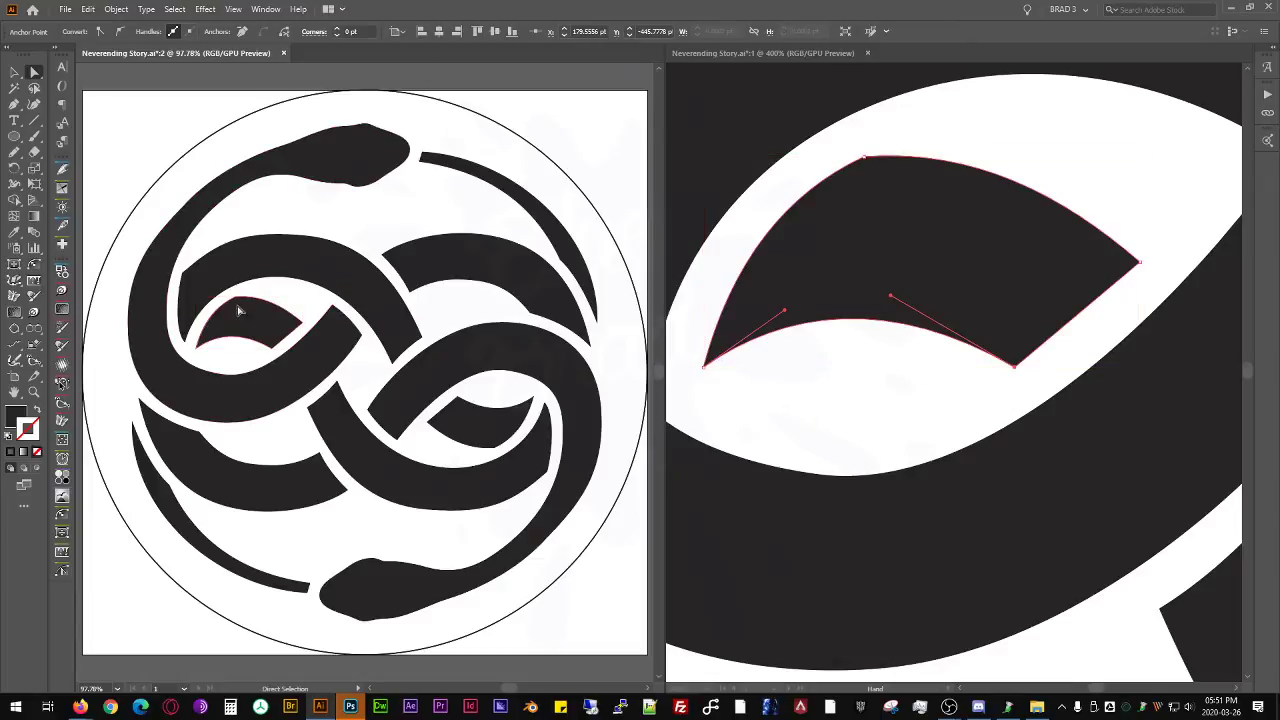
pyautogui.click(855, 387)
pyautogui.press('space')
pyautogui.moveTo(896, 361)
pyautogui.mouseDown()
pyautogui.moveTo(767, 363)
pyautogui.moveTo(826, 367)
pyautogui.moveTo(906, 313)
pyautogui.moveTo(913, 366)
pyautogui.mouseUp()
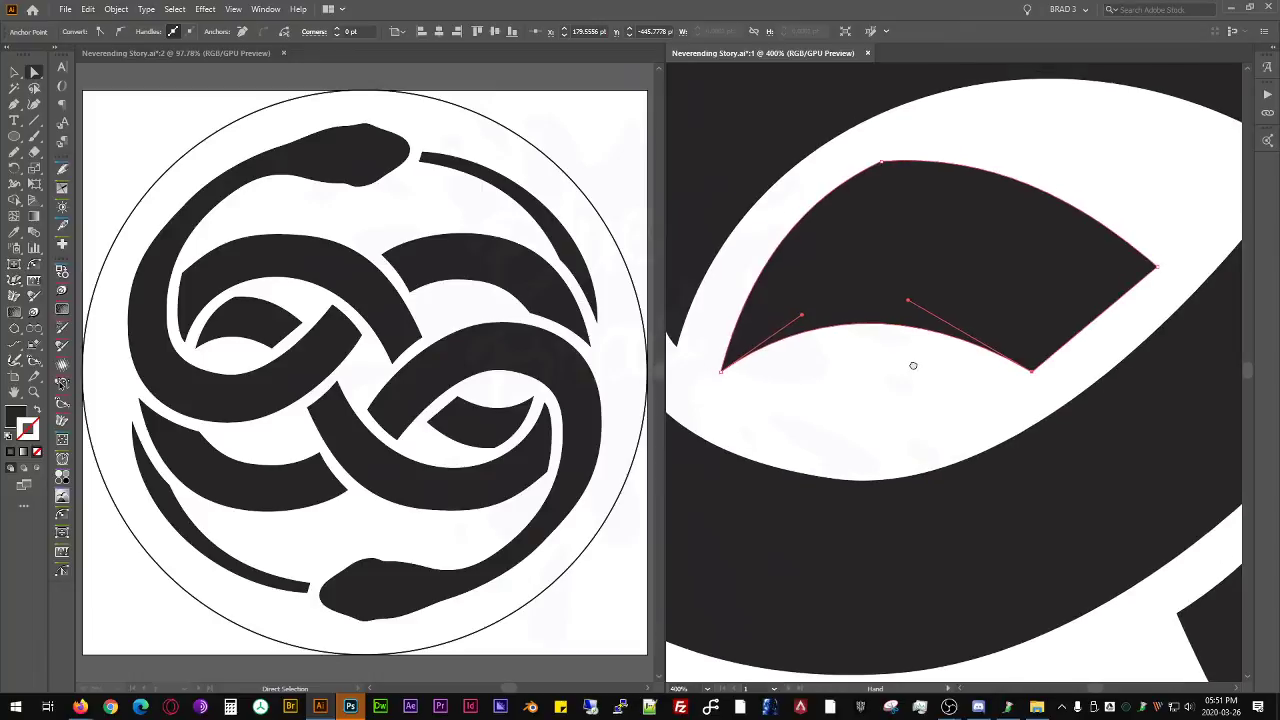
# - Deselect the artwork and show window 2 in Outline view, leaving window 1 in Preview
pyautogui.click(205, 55)
pyautogui.click(752, 56)
pyautogui.click(200, 55)
pyautogui.click(200, 88)
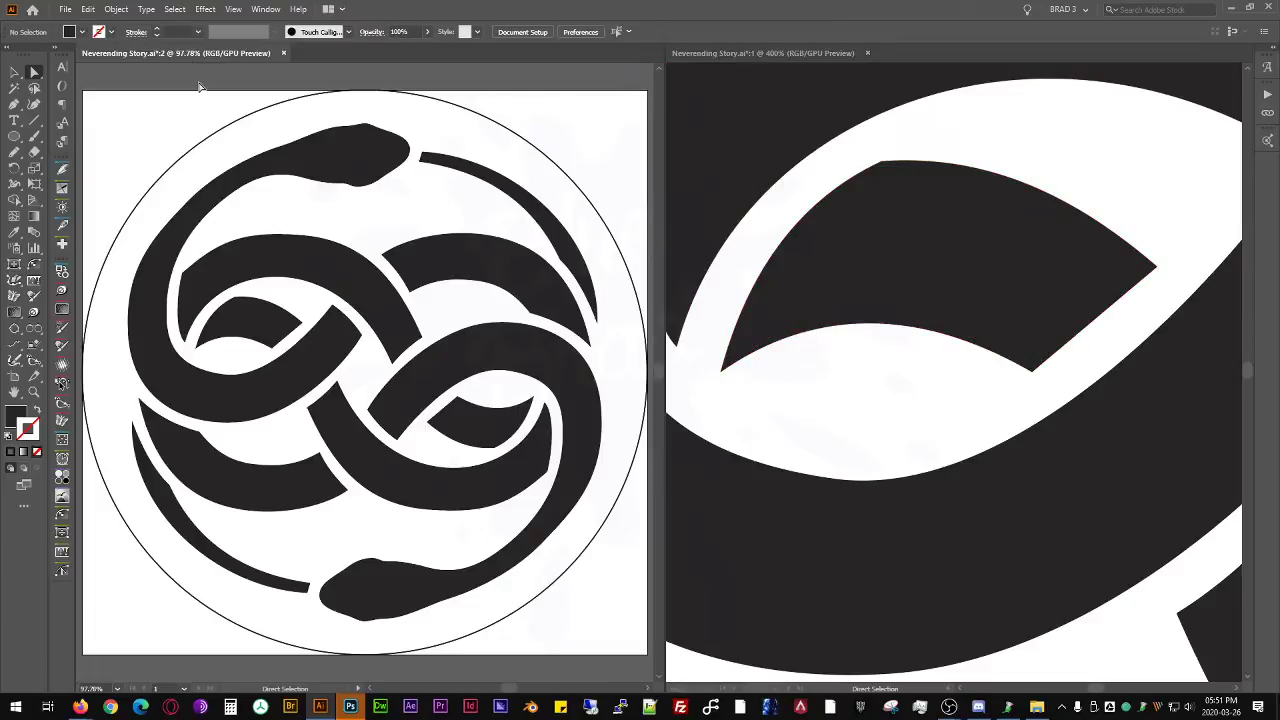
pyautogui.hotkey('ctrl', 'y')
pyautogui.click(985, 403)
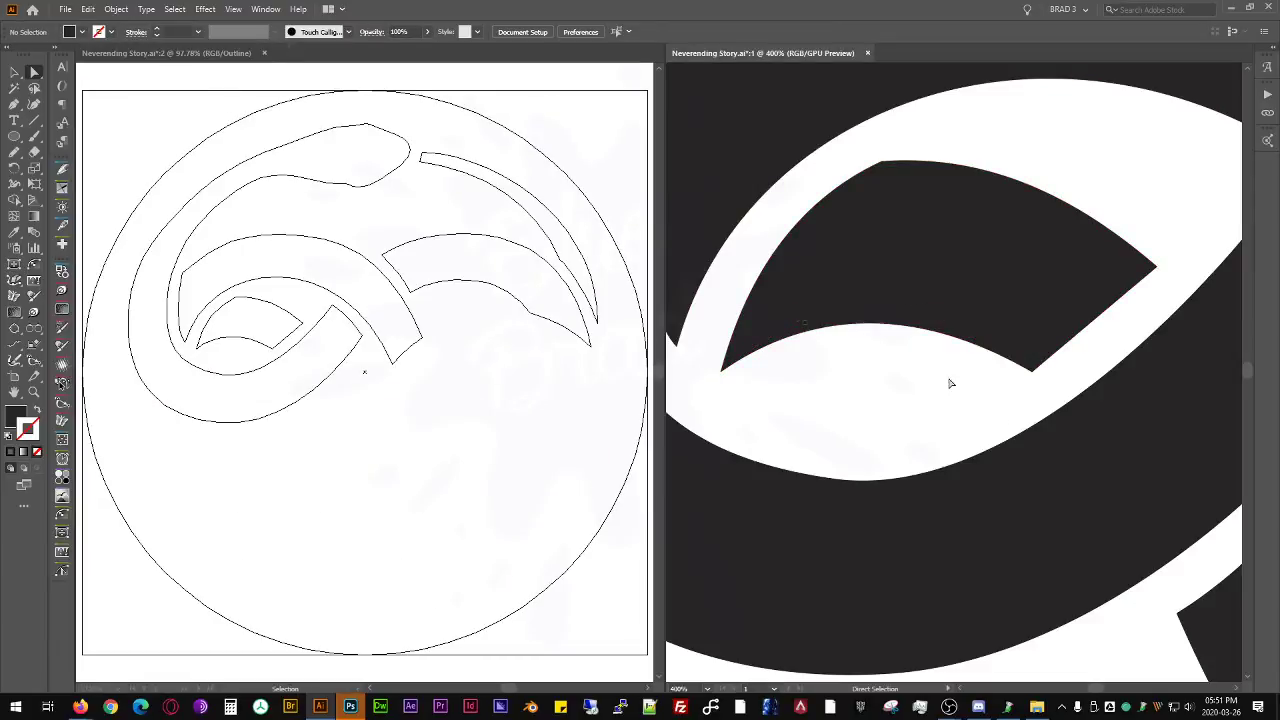
# - Reframe window 1 on the upper-left snake at 150% and return window 2 to Preview
pyautogui.scroll(-5, 948, 350)
pyautogui.scroll(2, 950, 350)
pyautogui.moveTo(976, 402); pyautogui.dragTo(989, 456)
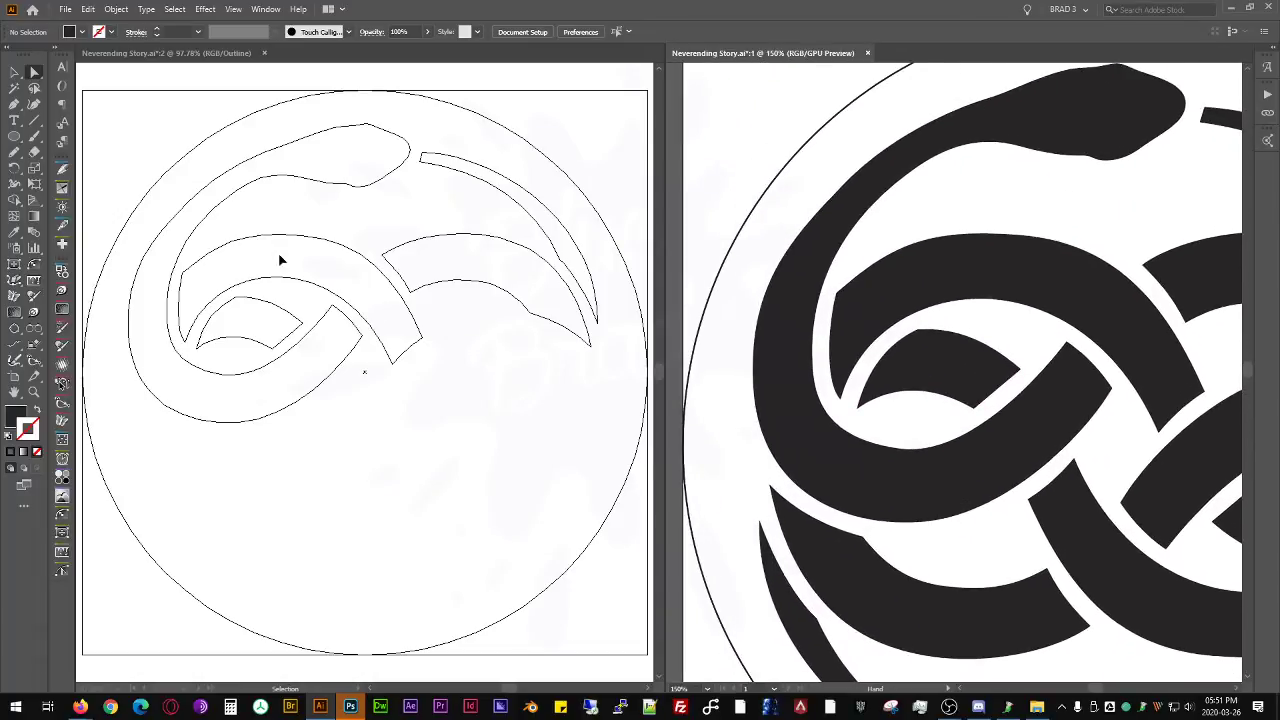
pyautogui.moveTo(924, 382); pyautogui.dragTo(950, 402)
pyautogui.click(571, 129)
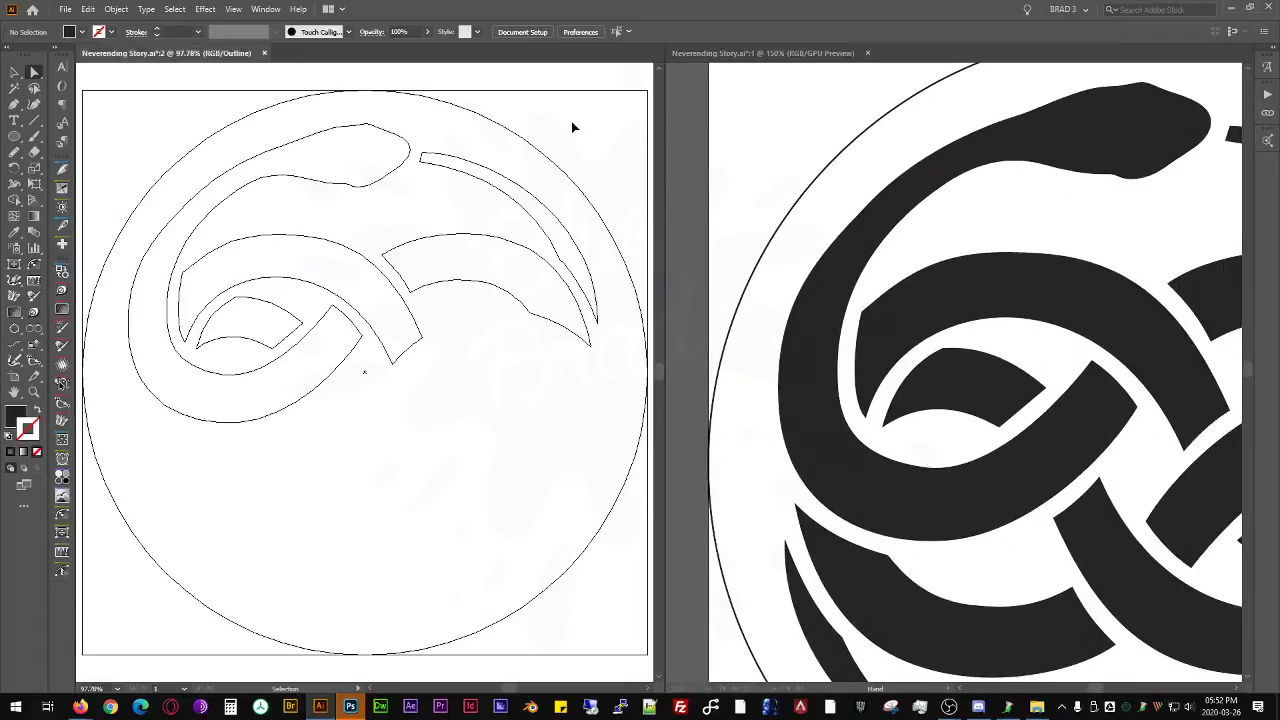
pyautogui.hotkey('ctrl', 'y')
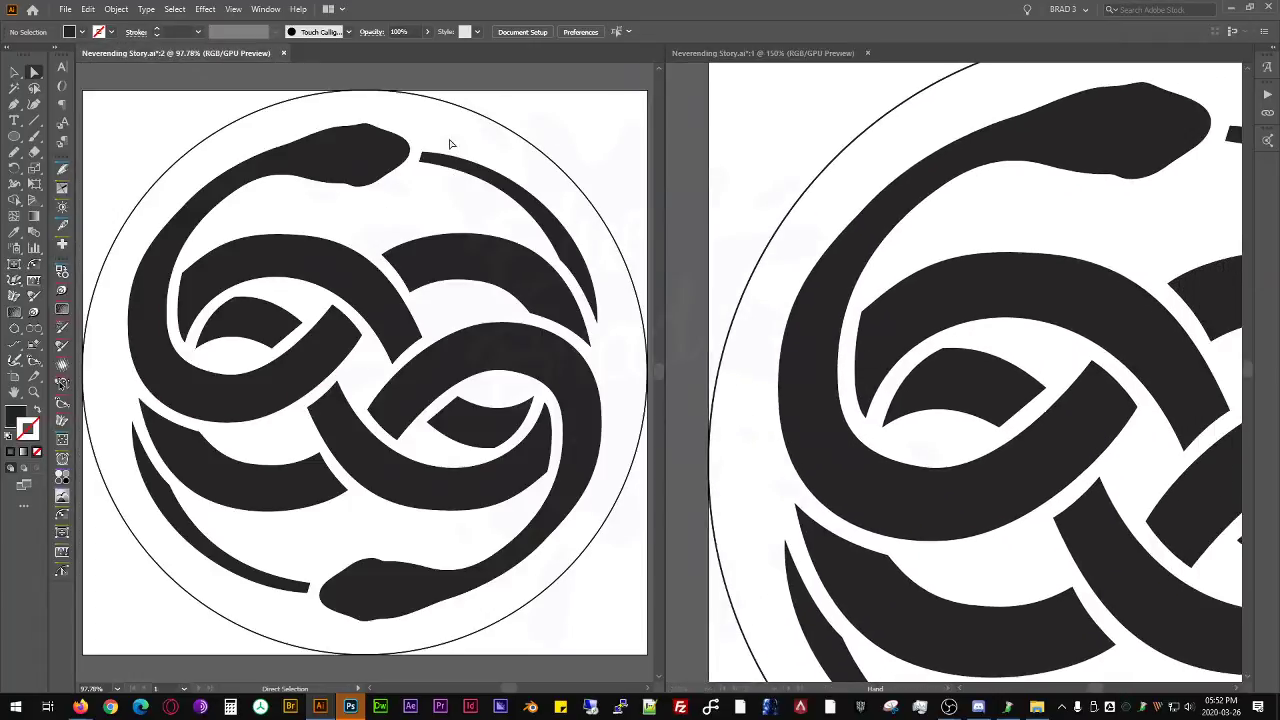
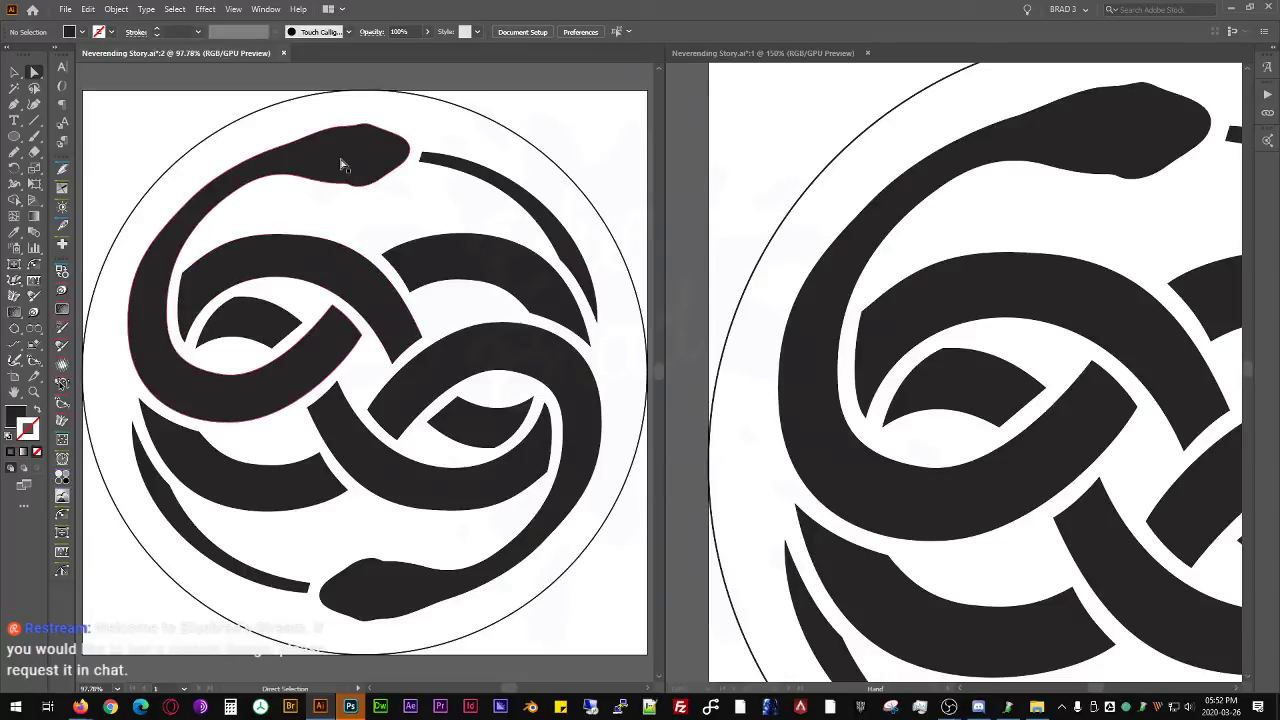
# - Narrow window 2 in favour of window 1 and fit the whole emblem in the smaller window 2
pyautogui.scroll(-1, 598, 134)
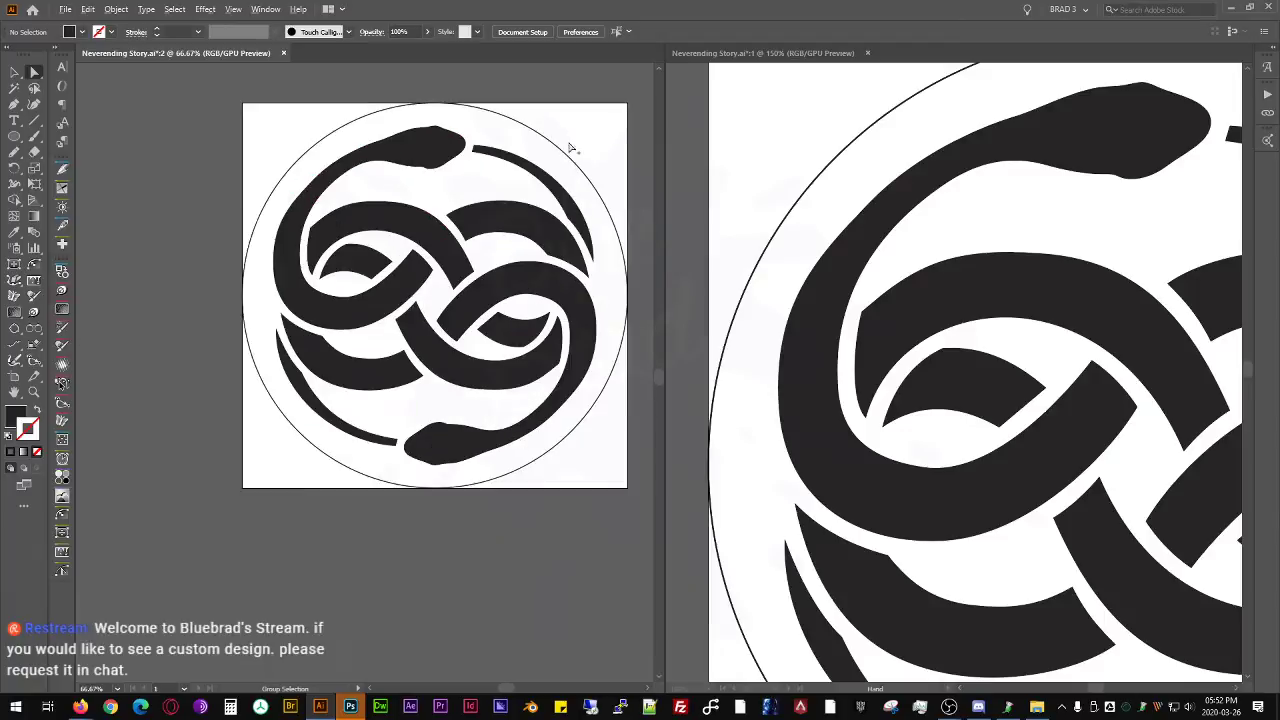
pyautogui.moveTo(493, 346); pyautogui.dragTo(370, 422)
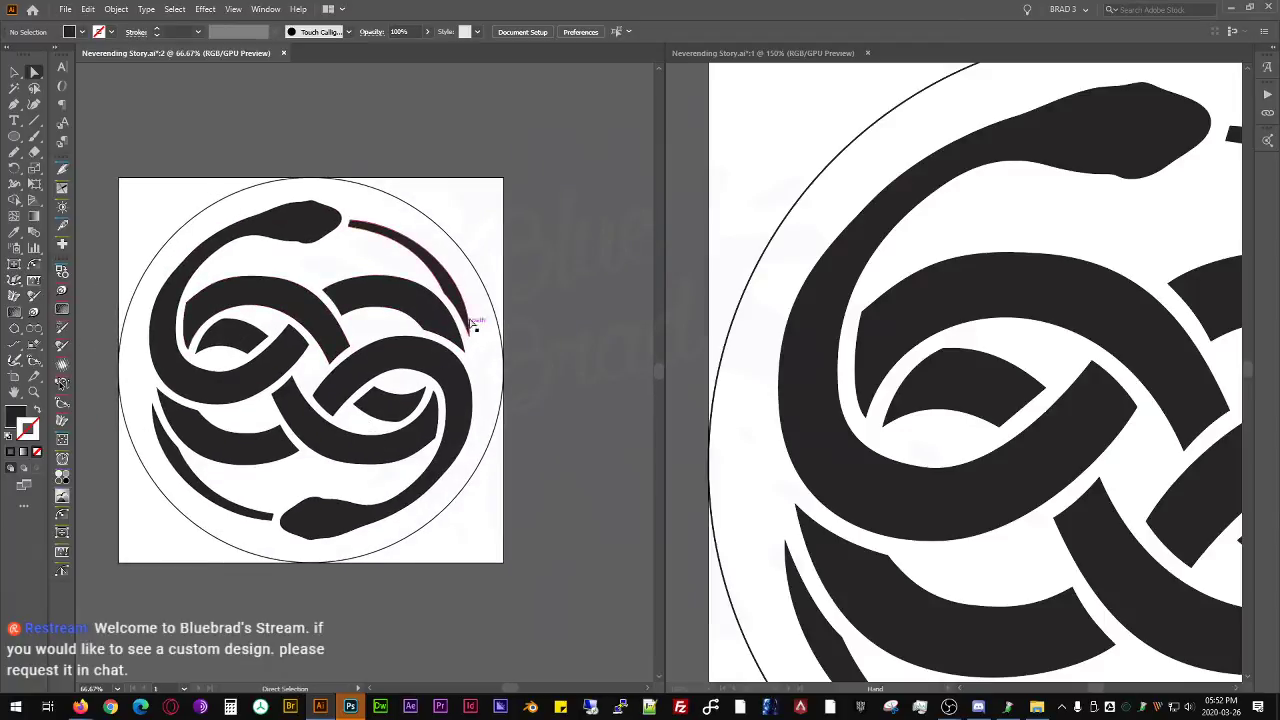
pyautogui.hotkey('ctrl', '0')
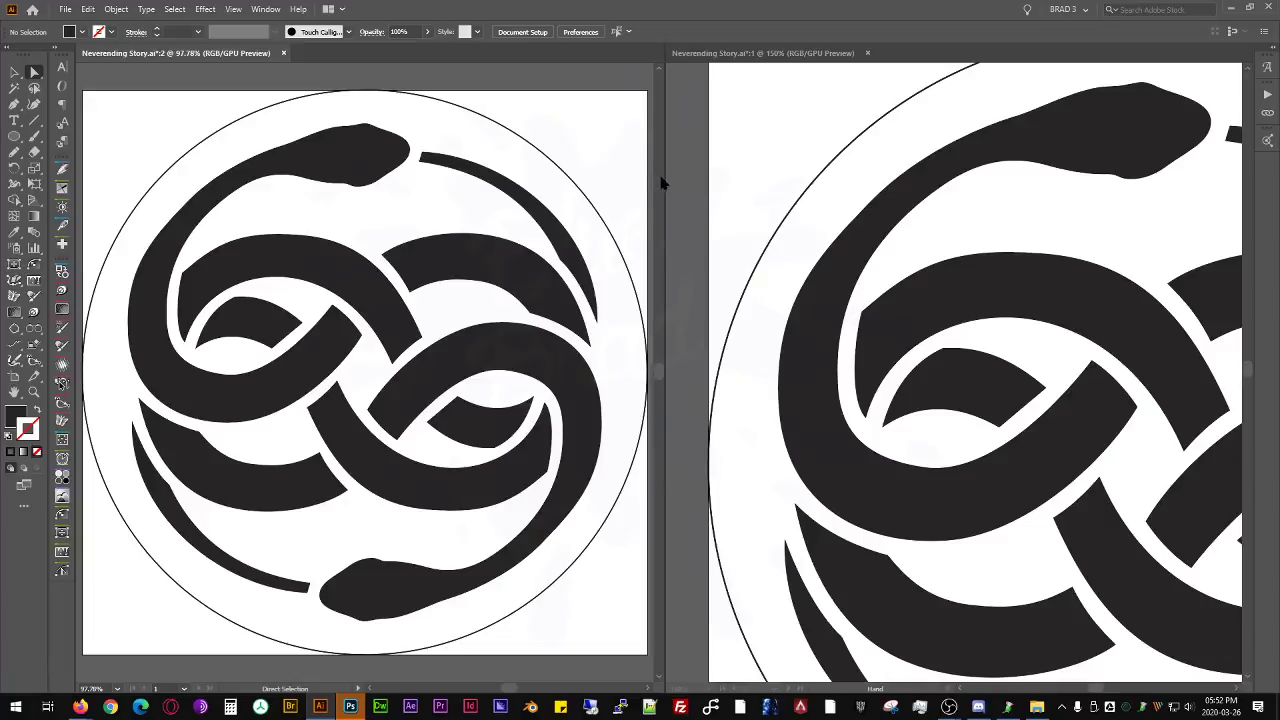
pyautogui.moveTo(664, 180); pyautogui.dragTo(494, 179)
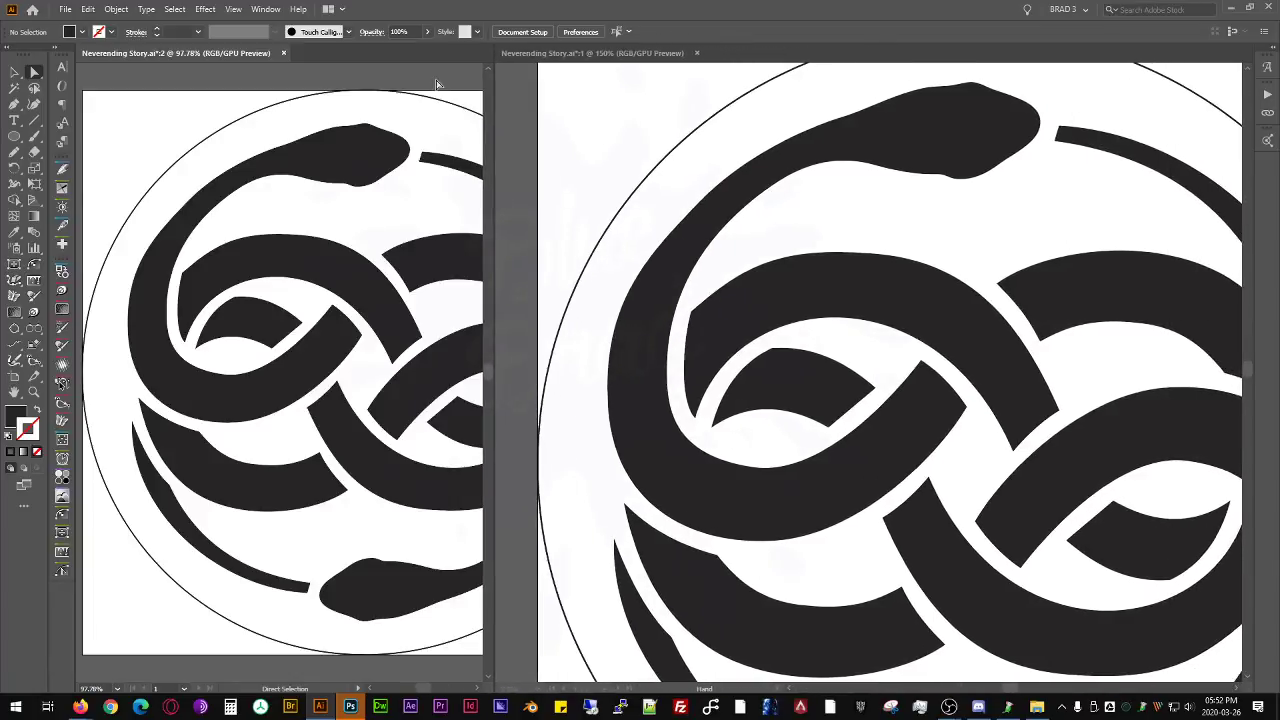
pyautogui.hotkey('ctrl', '0')
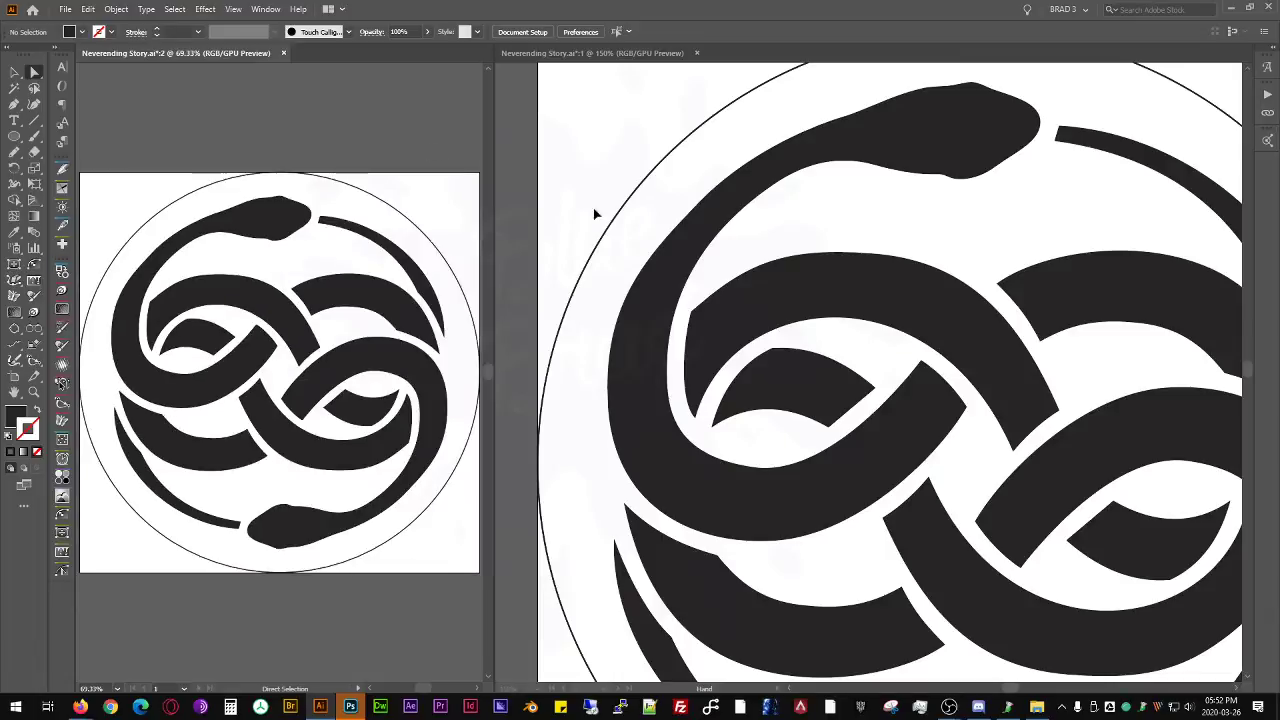
# - Reshape the lower edge and curve the straight right end of the small shape in the upper-left loop with the Anchor Point tool
pyautogui.click(634, 271)
pyautogui.moveTo(794, 443); pyautogui.dragTo(714, 347)
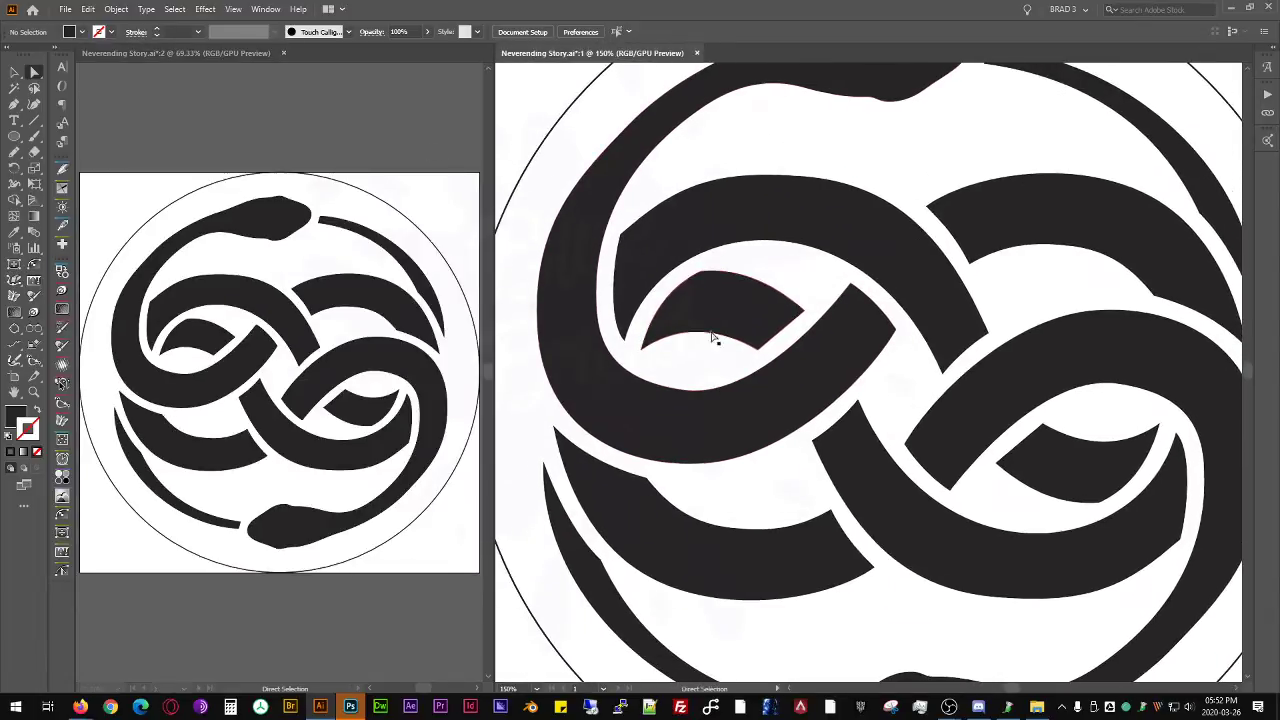
pyautogui.click(714, 347)
pyautogui.scroll(2, 714, 347)
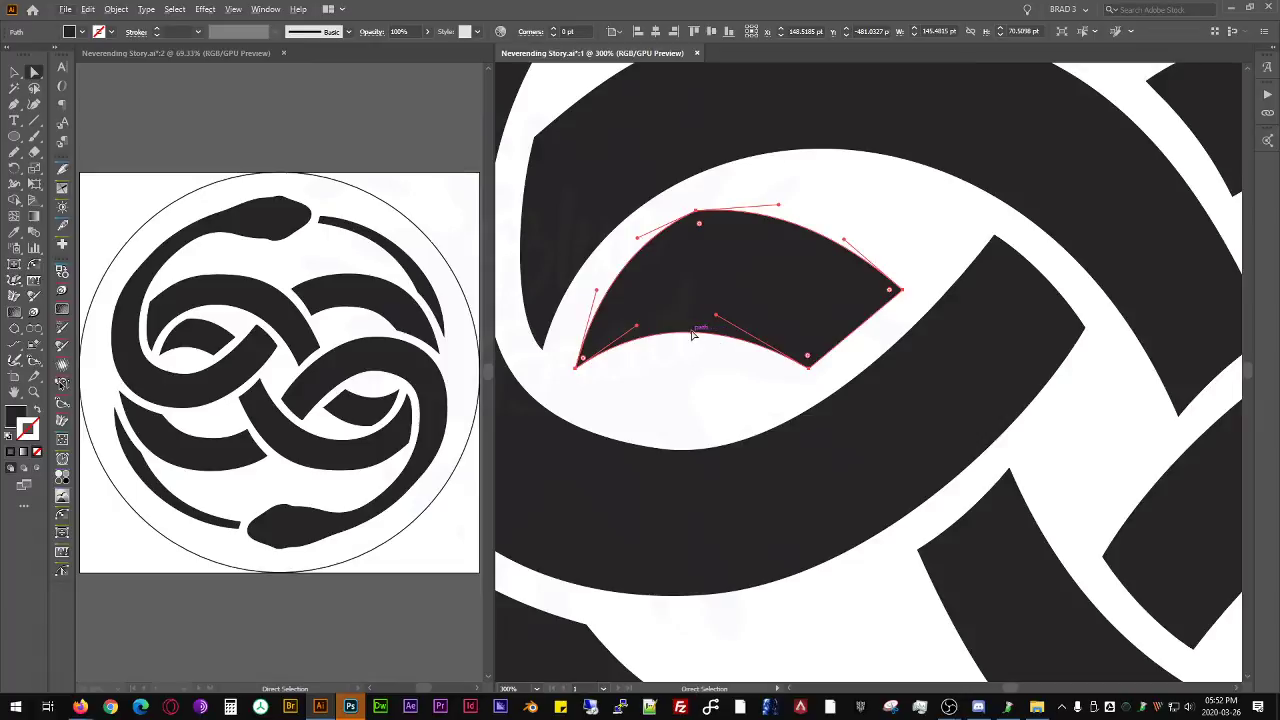
pyautogui.hotkey('shift', 'c')
pyautogui.moveTo(693, 336)
pyautogui.mouseDown()
pyautogui.moveTo(697, 348)
pyautogui.moveTo(691, 337)
pyautogui.moveTo(711, 340)
pyautogui.moveTo(700, 337)
pyautogui.mouseUp()
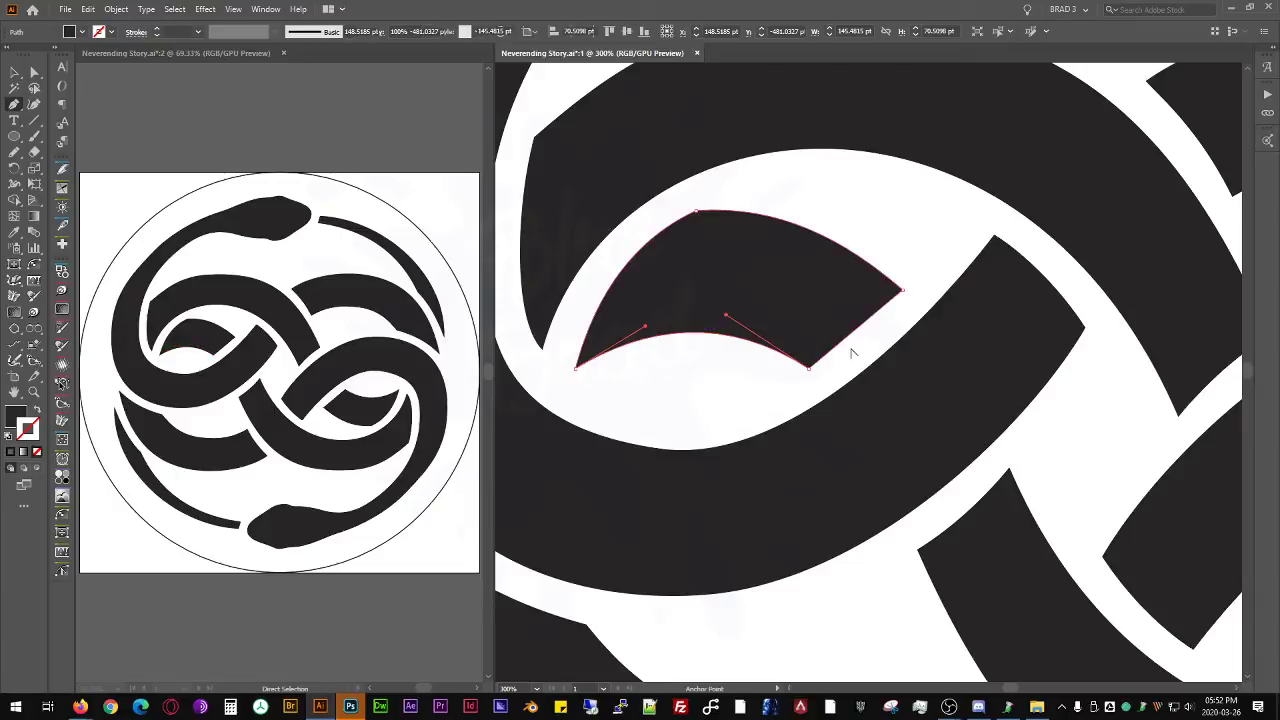
pyautogui.moveTo(850, 335); pyautogui.dragTo(853, 342)
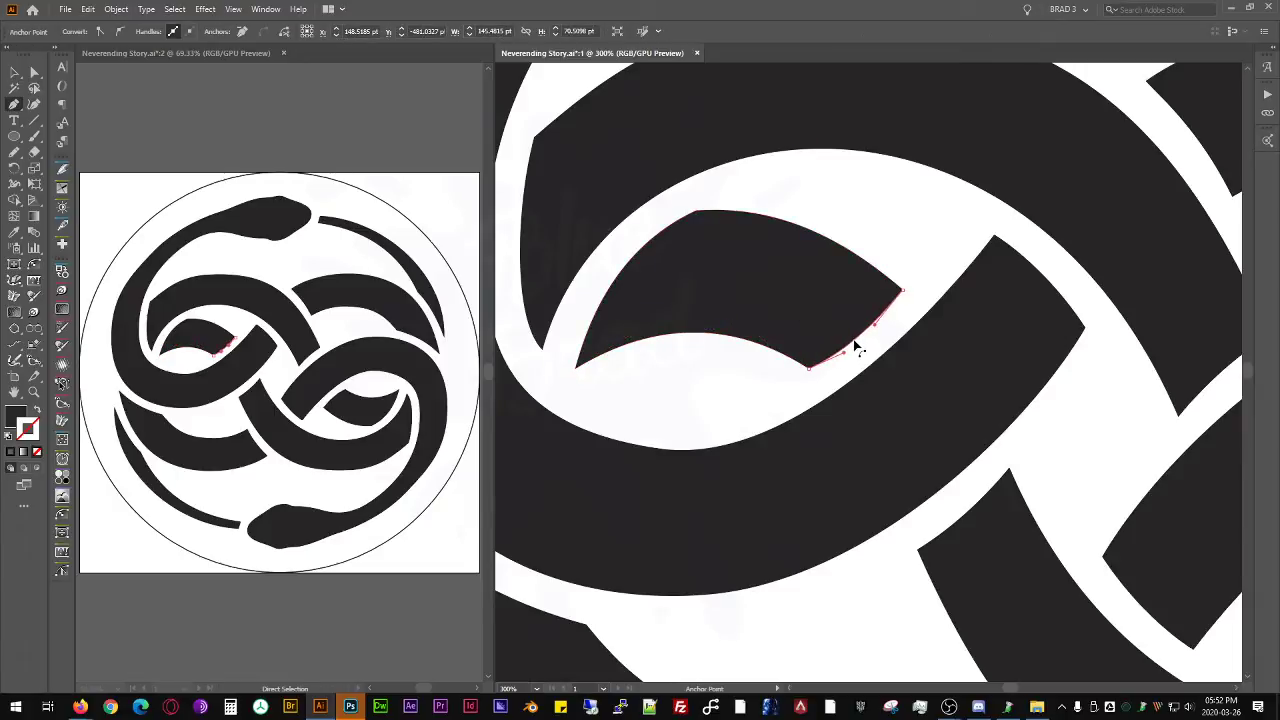
# - Shift the left tip anchor of the small loop shape slightly up and outward
pyautogui.click(576, 366)
pyautogui.moveTo(569, 367); pyautogui.dragTo(569, 361)
pyautogui.hotkey('ctrl', 'z')
pyautogui.press('a')
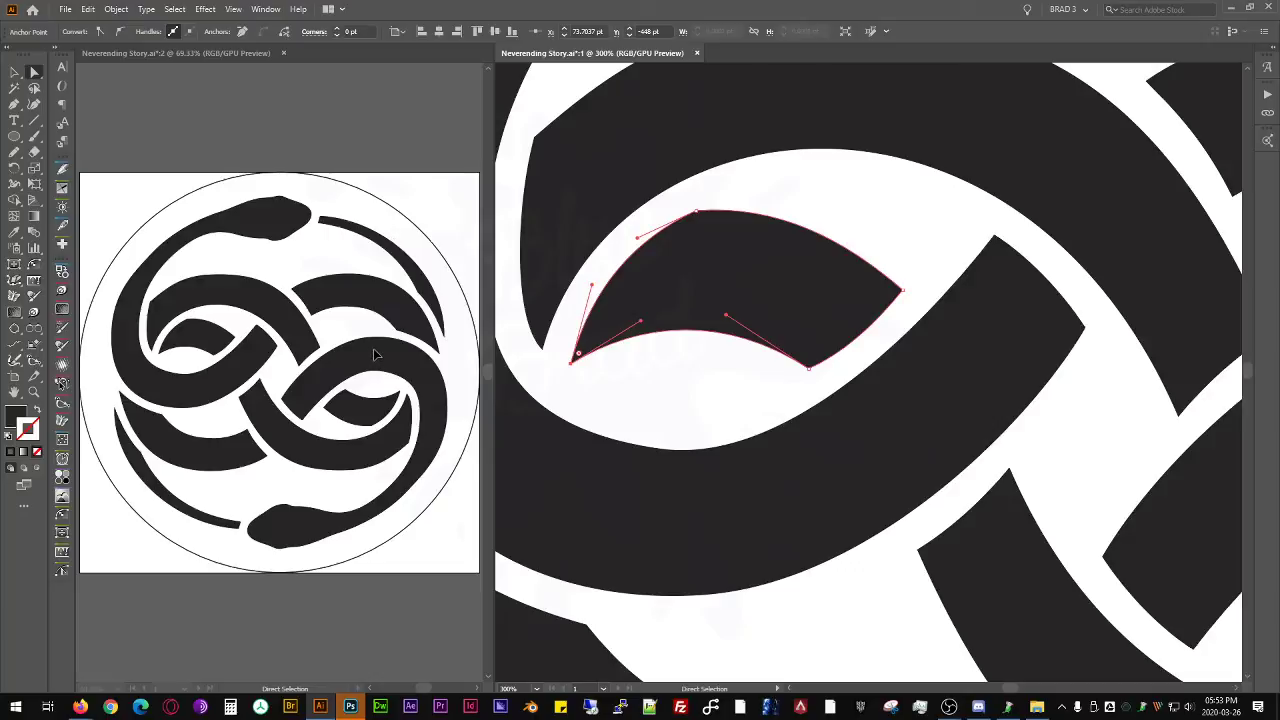
# - Extend the pointed tip of the thin upper-right tail downward and outward toward the circle
pyautogui.press('space')
pyautogui.moveTo(1010, 290); pyautogui.dragTo(545, 345)
pyautogui.moveTo(940, 312); pyautogui.dragTo(500, 318)
pyautogui.scroll(1, 843, 351)
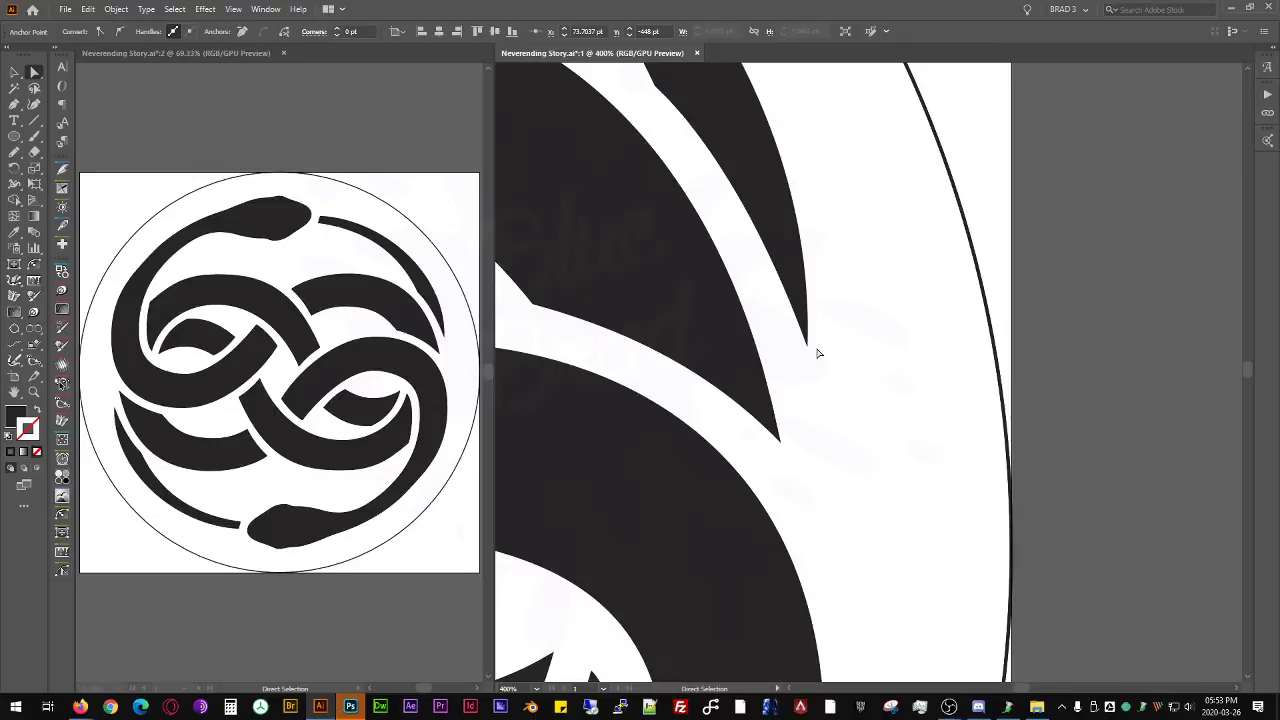
pyautogui.click(809, 349)
pyautogui.moveTo(811, 352); pyautogui.dragTo(866, 440)
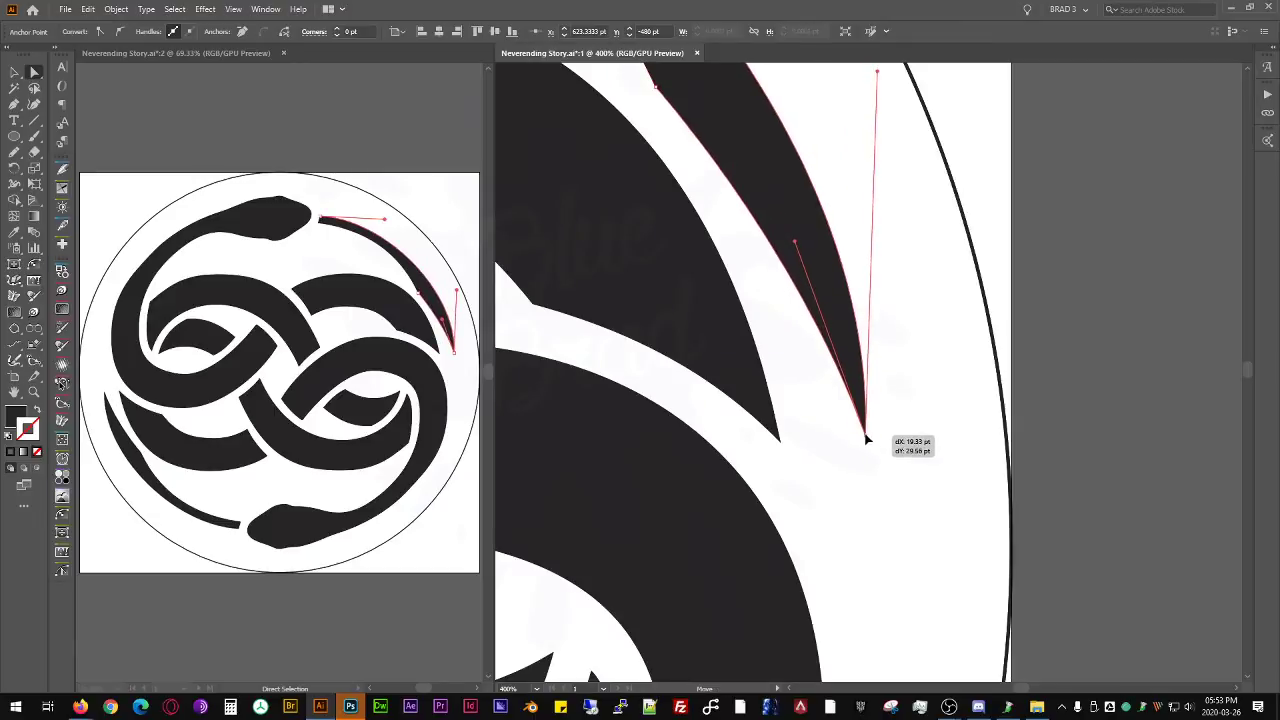
pyautogui.scroll(2, 790, 300)
# - Adjust the anchors and direction handles along the upper-right tail to smooth its inner and outer curves
pyautogui.moveTo(802, 328); pyautogui.dragTo(781, 258)
pyautogui.moveTo(672, 186); pyautogui.dragTo(686, 240)
pyautogui.moveTo(888, 615); pyautogui.dragTo(862, 622)
pyautogui.moveTo(881, 257); pyautogui.dragTo(908, 237)
pyautogui.moveTo(692, 226); pyautogui.dragTo(908, 507)
pyautogui.scroll(-1, 795, 277)
pyautogui.scroll(-2, 672, 211)
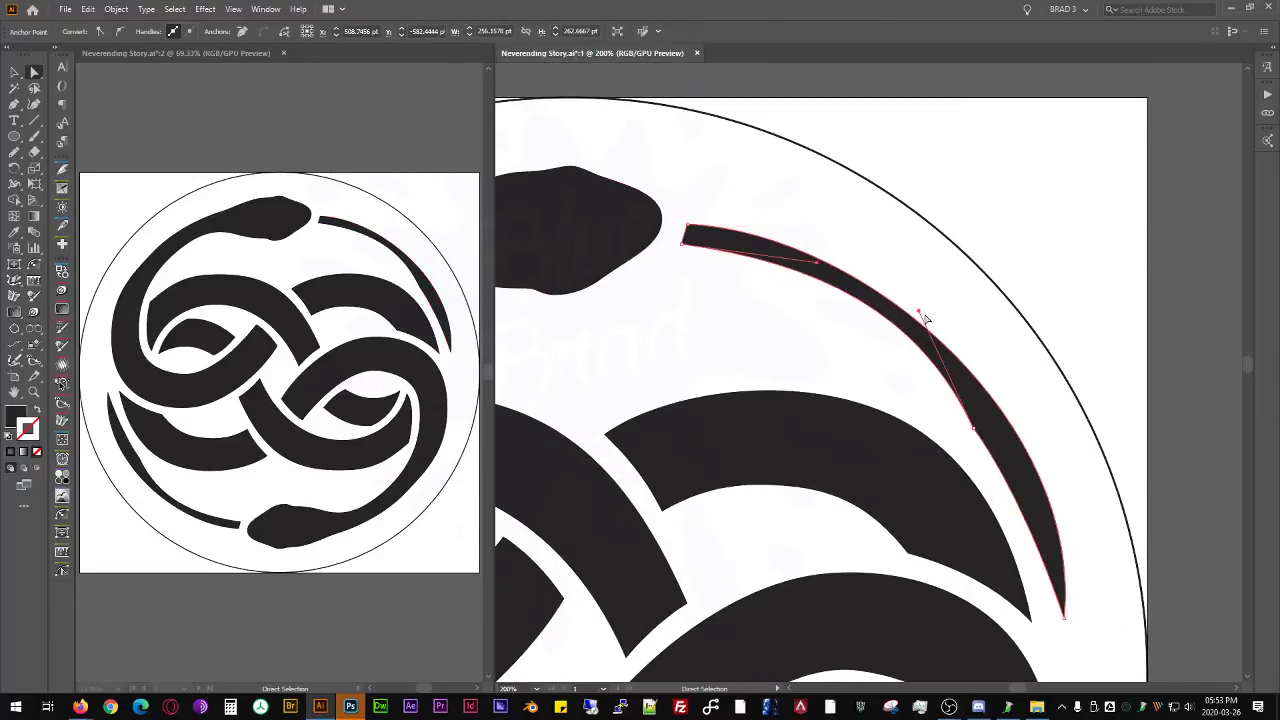
pyautogui.moveTo(922, 314); pyautogui.dragTo(928, 344)
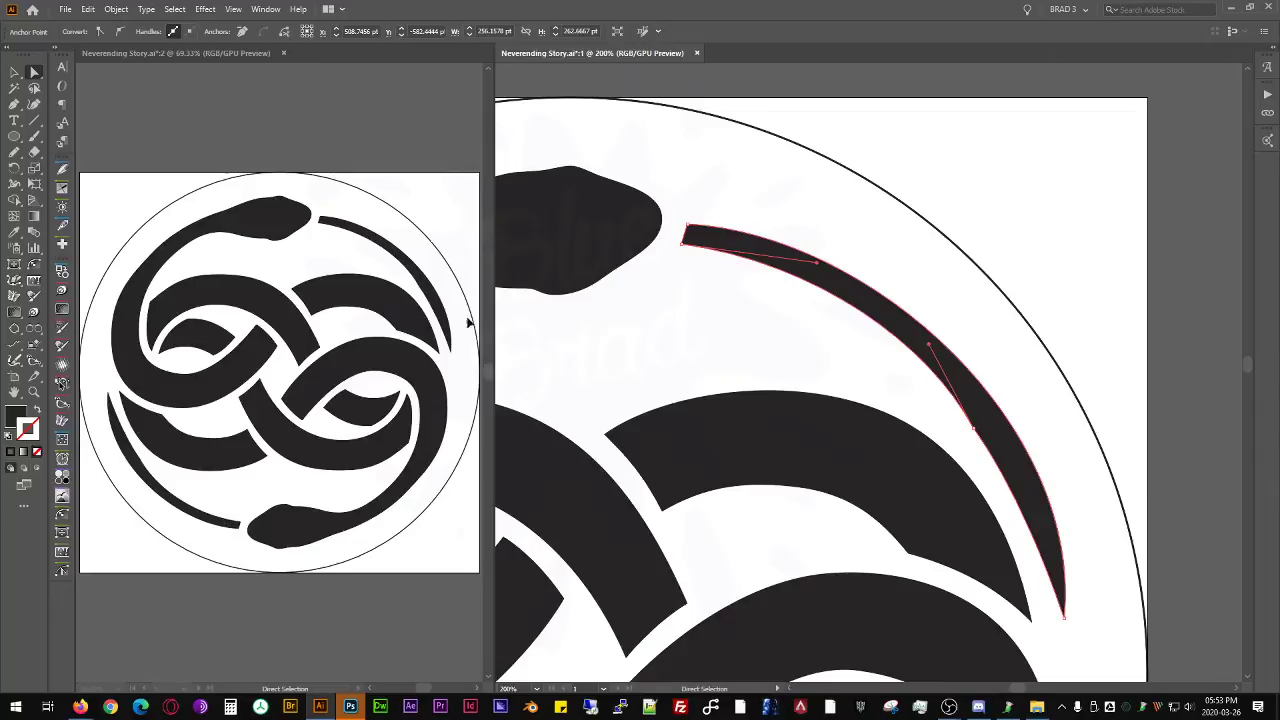
# - Move the two corner anchors of the tail's blunt end near the snake's head to square it off, and deselect the tail
pyautogui.scroll(3, 687, 227)
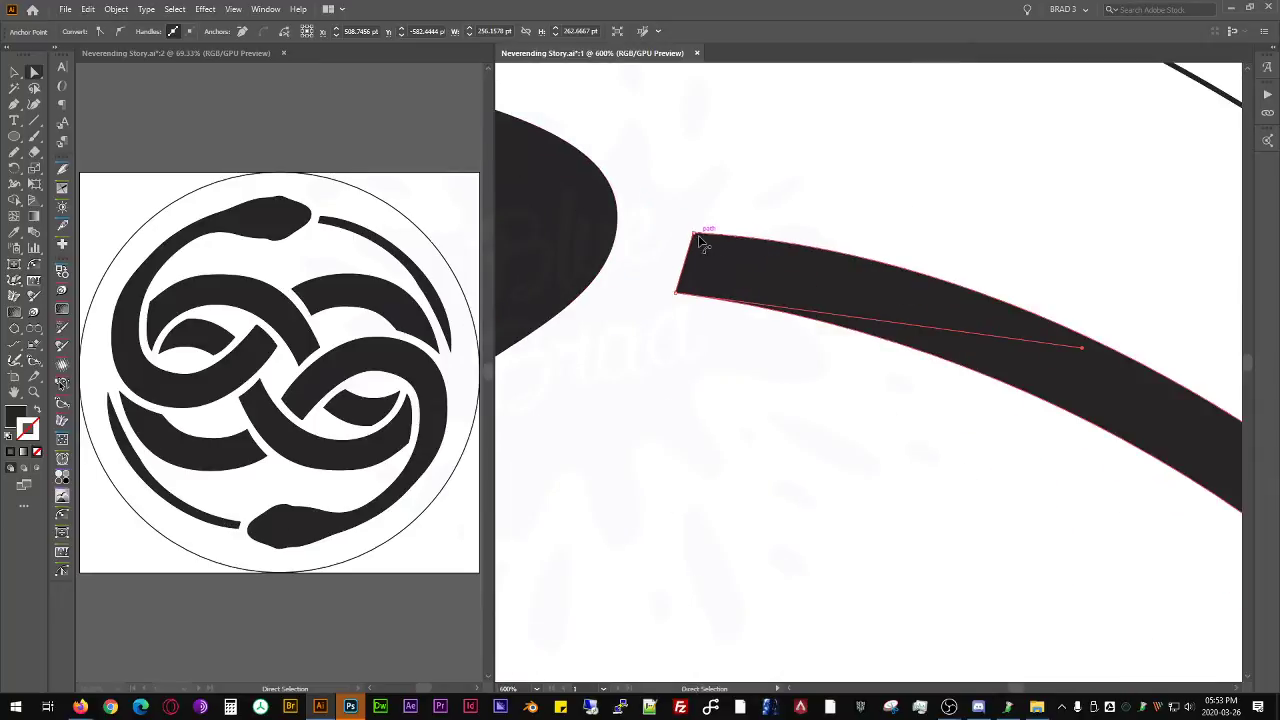
pyautogui.moveTo(697, 235); pyautogui.dragTo(694, 226)
pyautogui.hotkey('ctrl', 'z')
pyautogui.click(693, 233)
pyautogui.moveTo(677, 292); pyautogui.dragTo(686, 287)
pyautogui.click(711, 186)
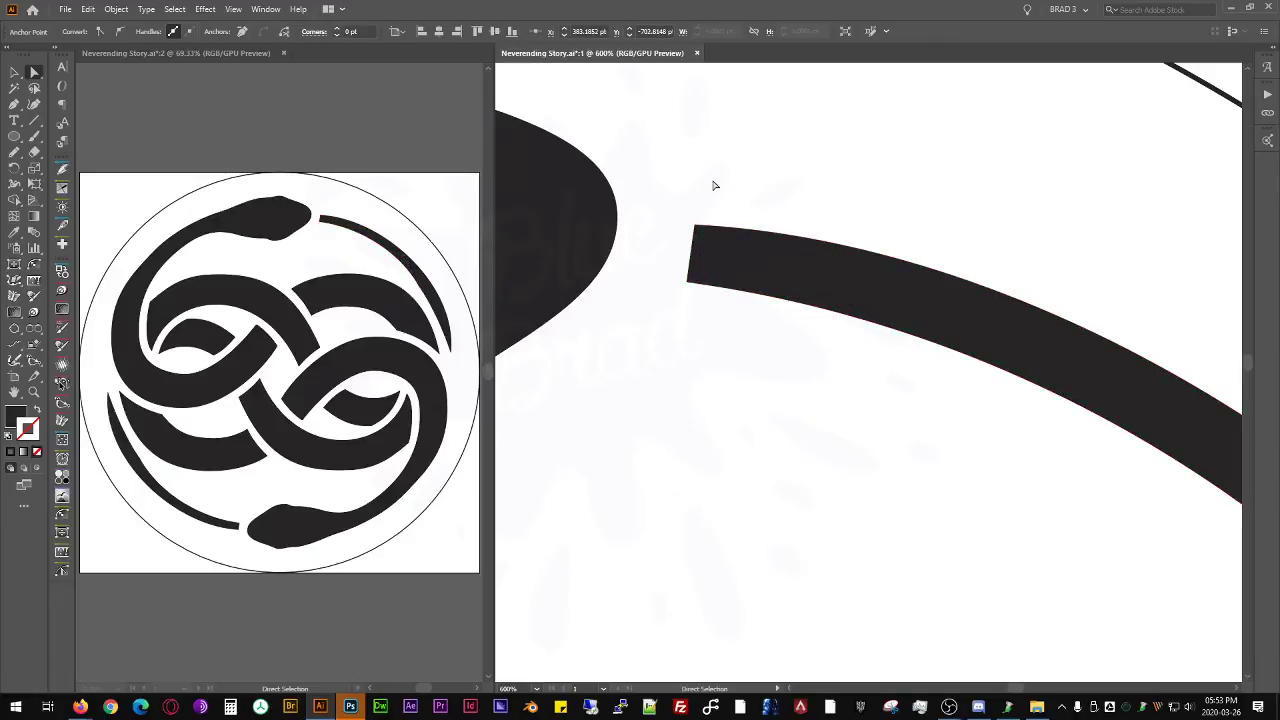
# - Adjust the direction handle at the upper-right tail's pointed tip to reshape the lower part of its inner edge
pyautogui.scroll(-8, 757, 200)
pyautogui.scroll(2, 845, 298)
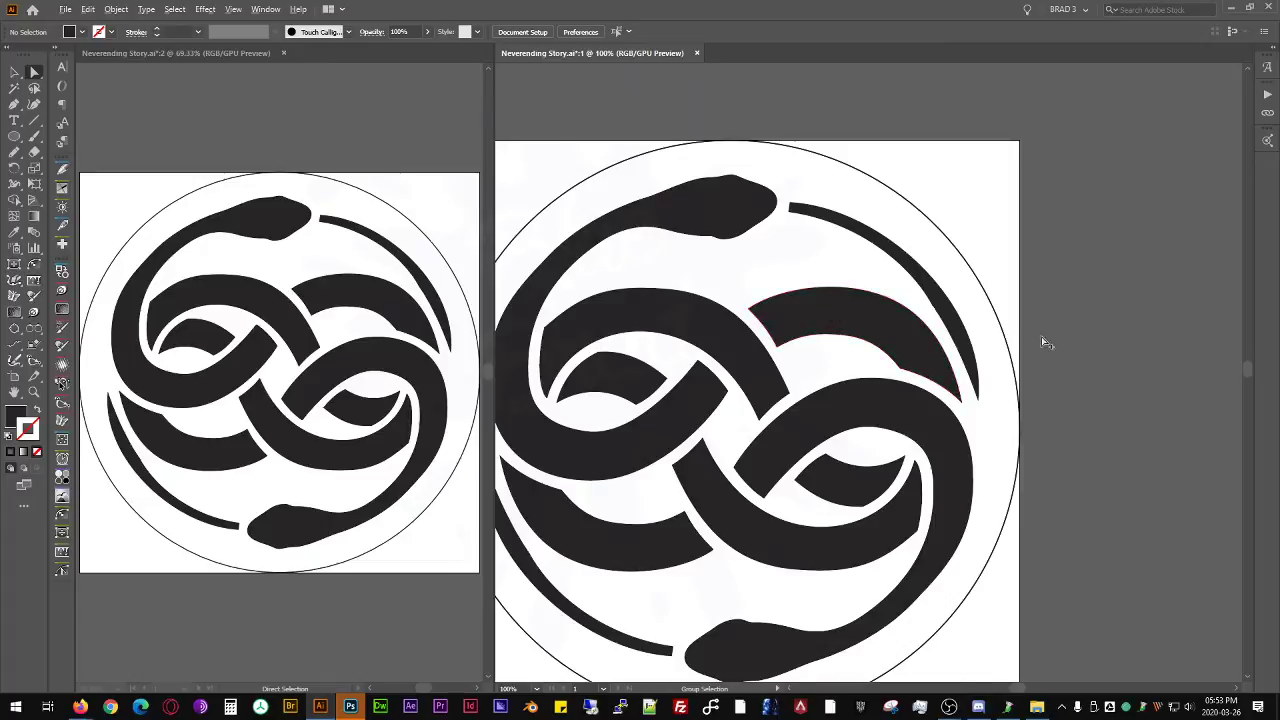
pyautogui.scroll(3, 1041, 336)
pyautogui.scroll(1, 908, 334)
pyautogui.click(745, 374)
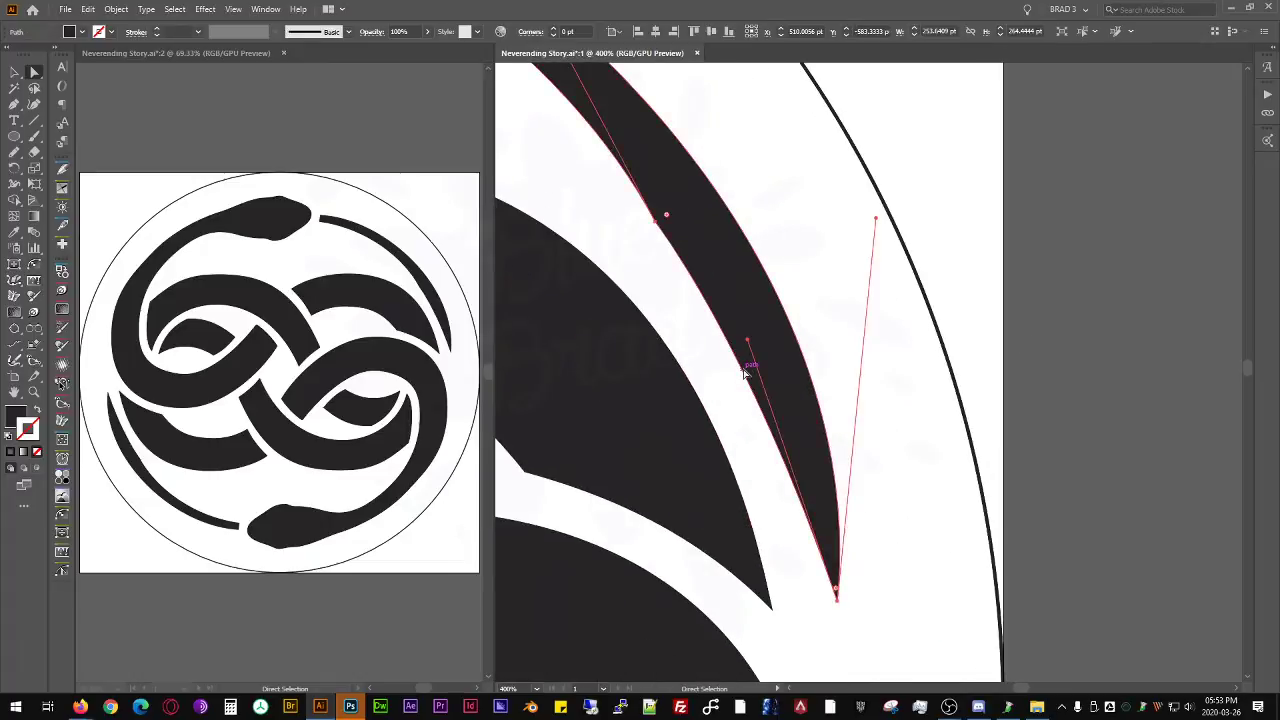
pyautogui.moveTo(750, 343); pyautogui.dragTo(787, 368)
pyautogui.click(650, 308)
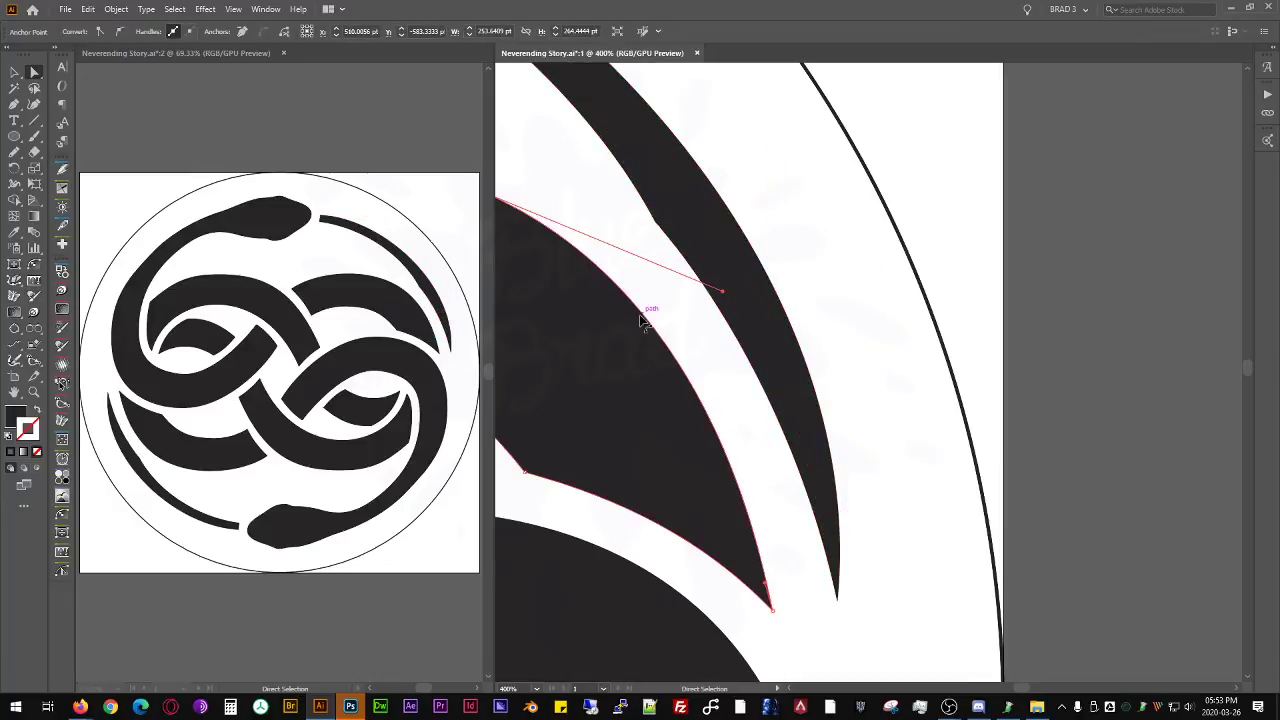
pyautogui.press('p')
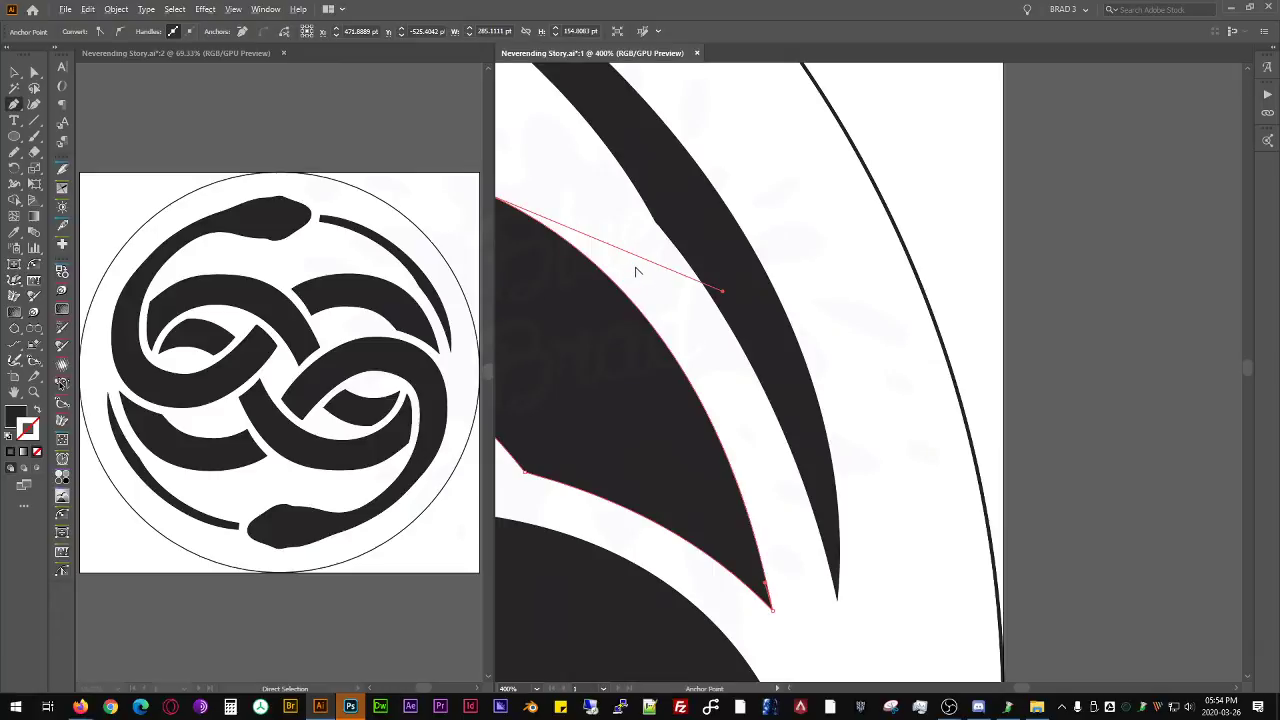
pyautogui.hotkey('alt', 'v')
pyautogui.click(651, 284)
pyautogui.press('a')
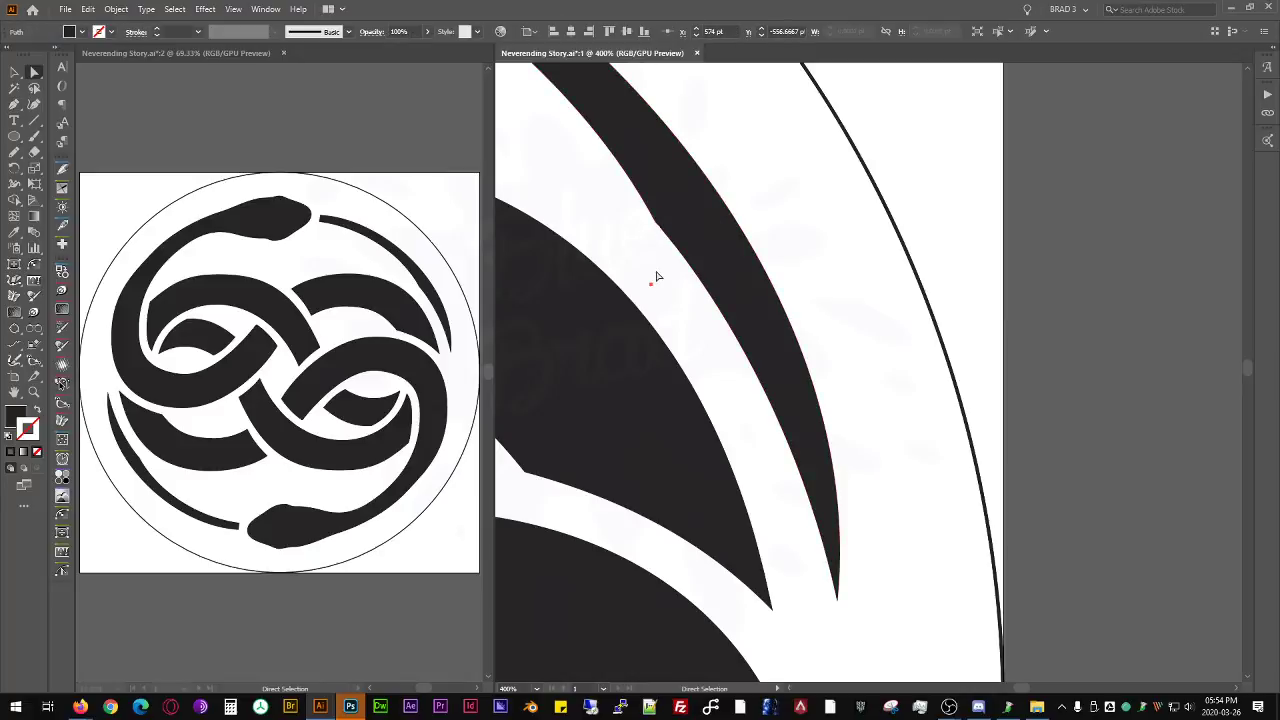
# - Move the middle anchor on the upper-right tail's inner edge slightly down to soften the kink, and deselect the tail
pyautogui.click(663, 264)
pyautogui.moveTo(656, 224); pyautogui.dragTo(658, 236)
pyautogui.scroll(-5, 780, 466)
pyautogui.moveTo(765, 400); pyautogui.dragTo(778, 288)
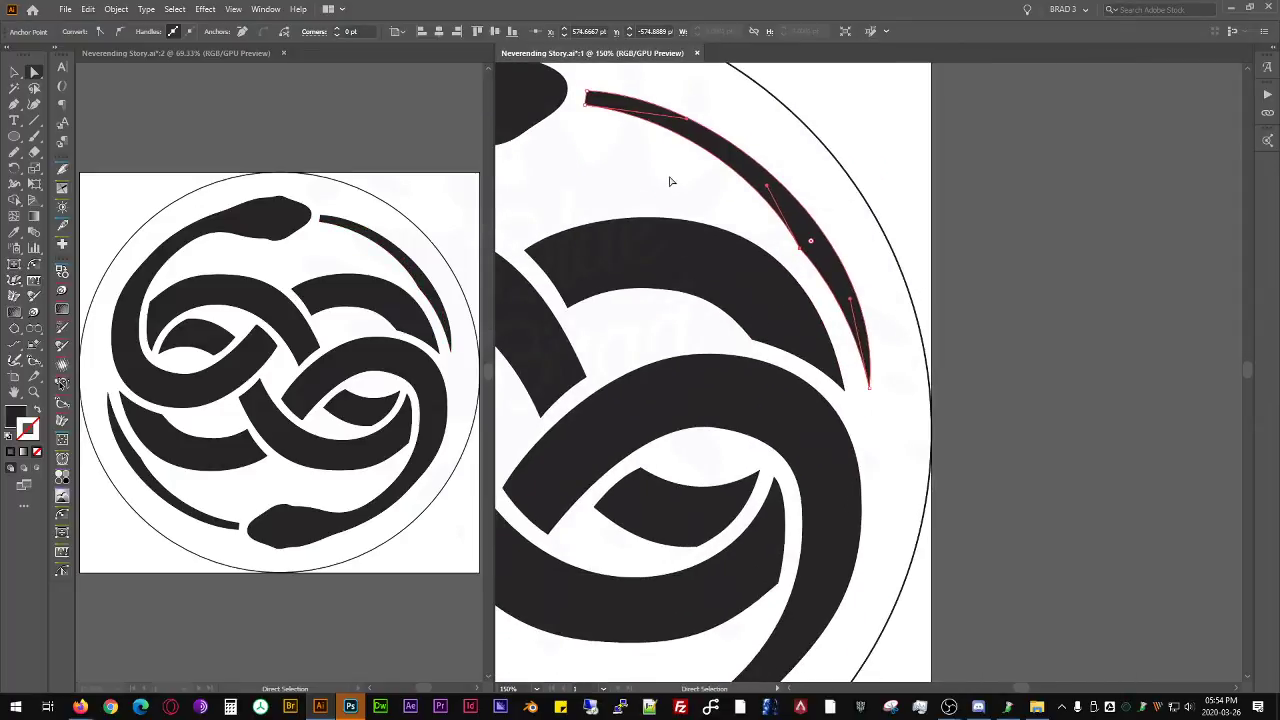
pyautogui.click(658, 173)
# - Examine the whole emblem and its interlocking loops at different magnifications in window 1
pyautogui.moveTo(656, 180); pyautogui.dragTo(953, 318)
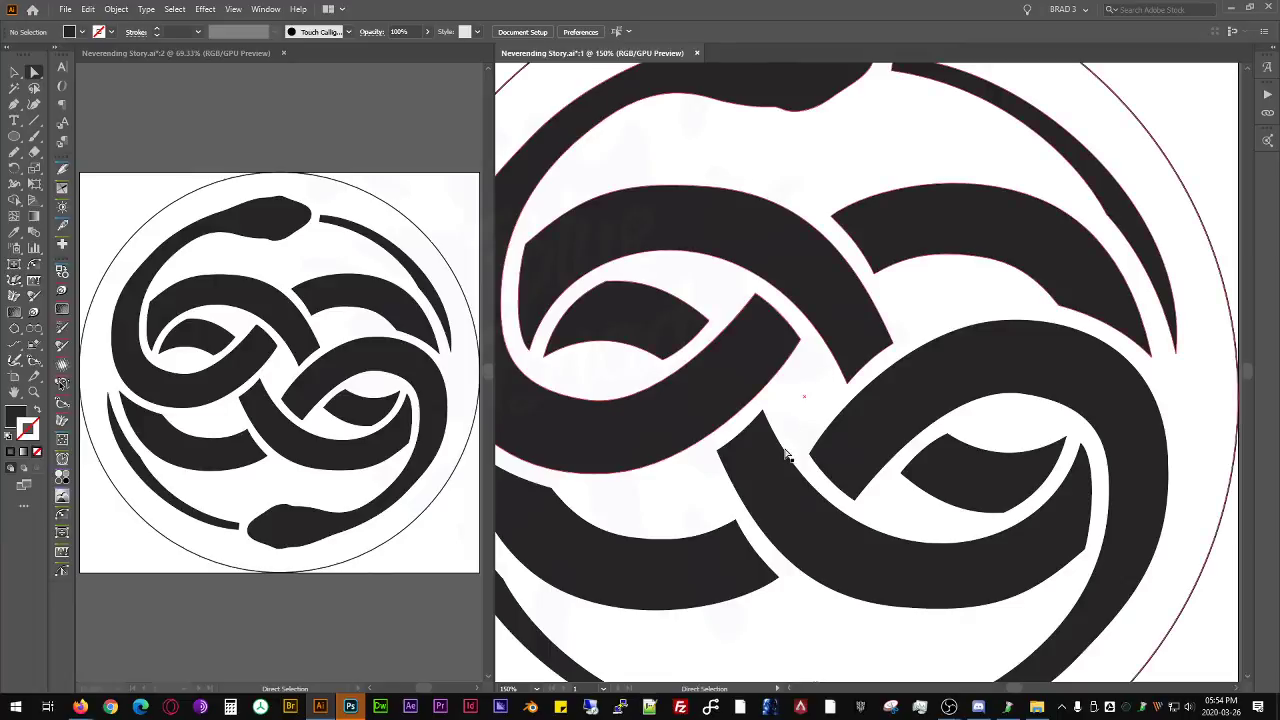
pyautogui.hotkey('ctrl', '-')
pyautogui.hotkey('ctrl', '-')
pyautogui.press('v')
pyautogui.click(814, 312)
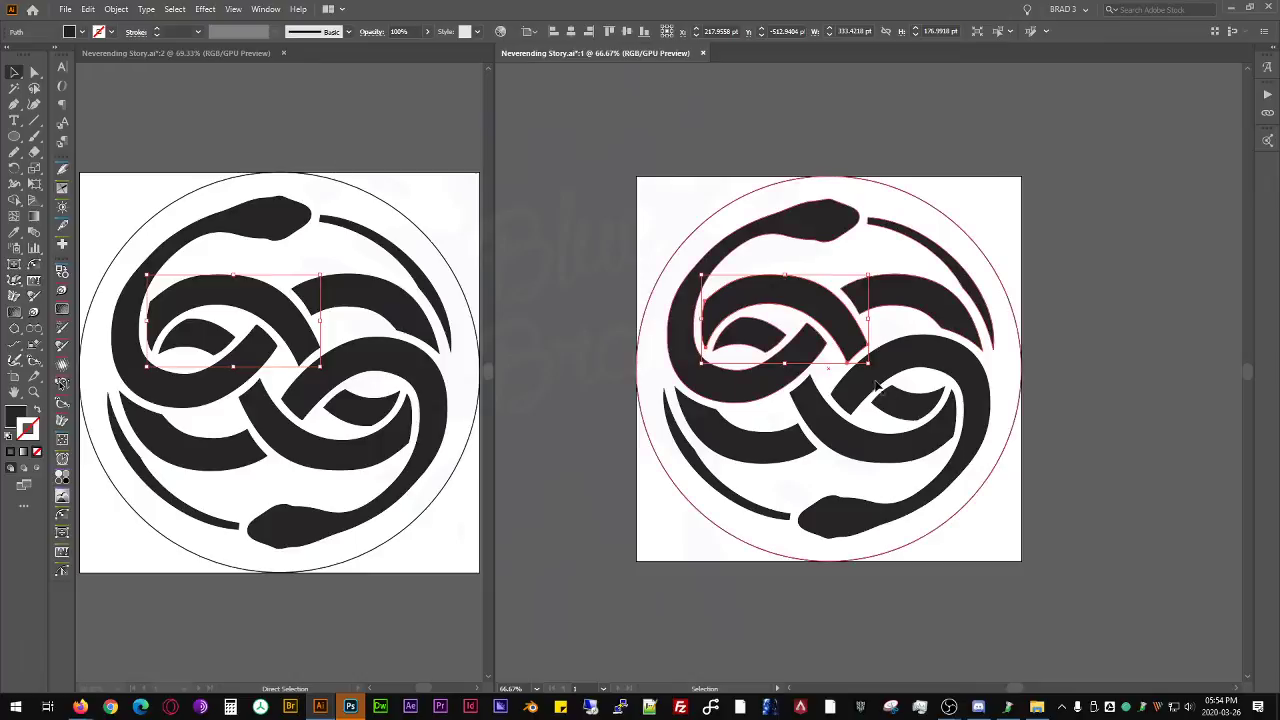
pyautogui.hotkey('ctrl', 'shift', 'a')
pyautogui.scroll(2, 800, 362)
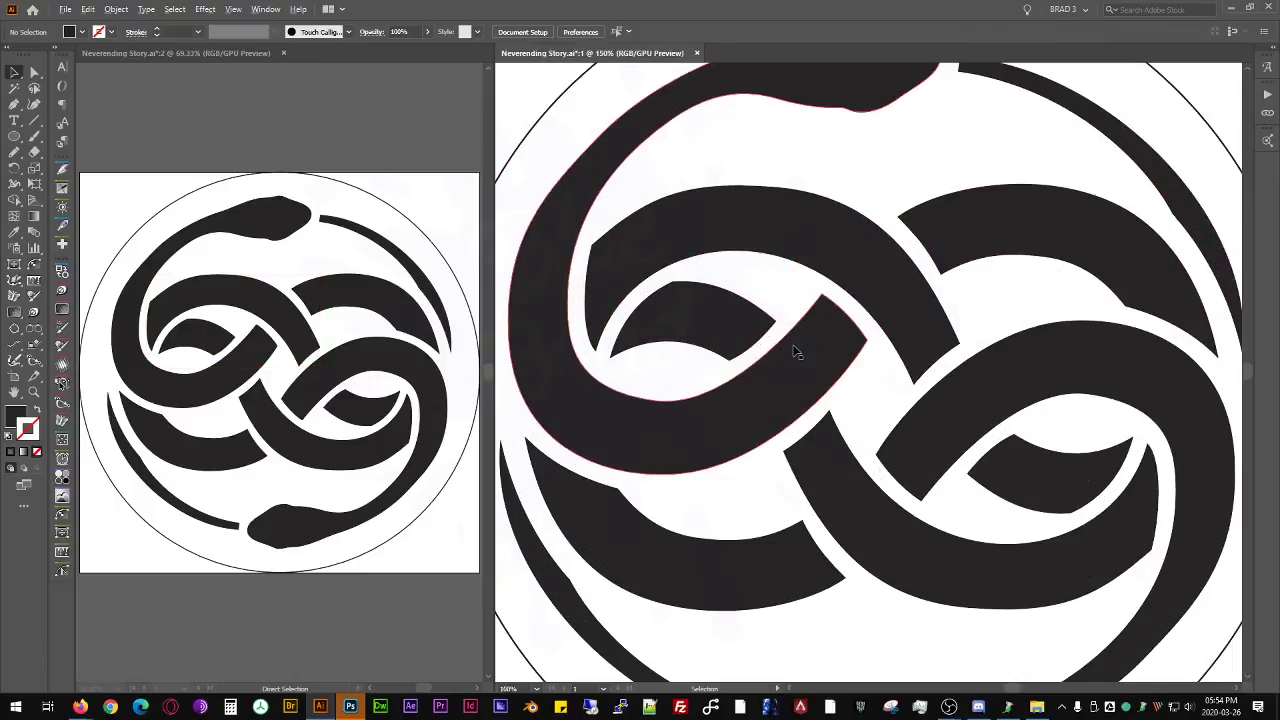
pyautogui.scroll(-1, 800, 362)
pyautogui.scroll(4, 798, 364)
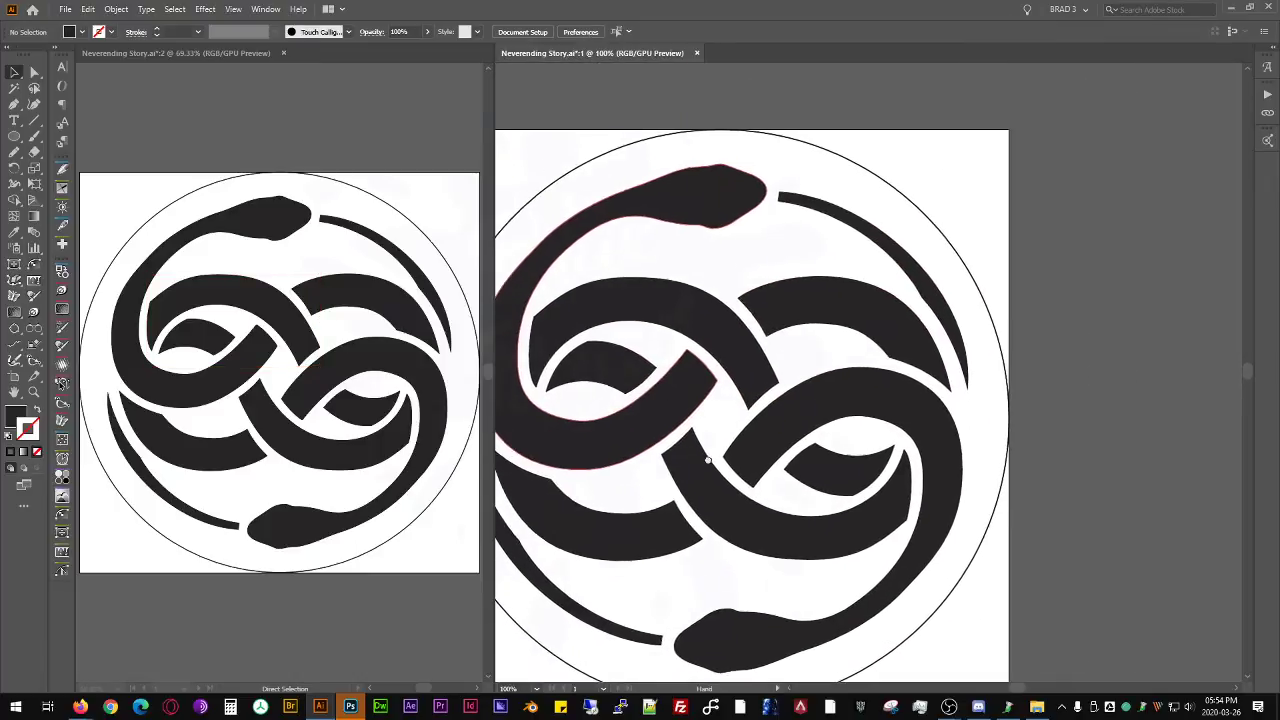
pyautogui.scroll(-4, 783, 360)
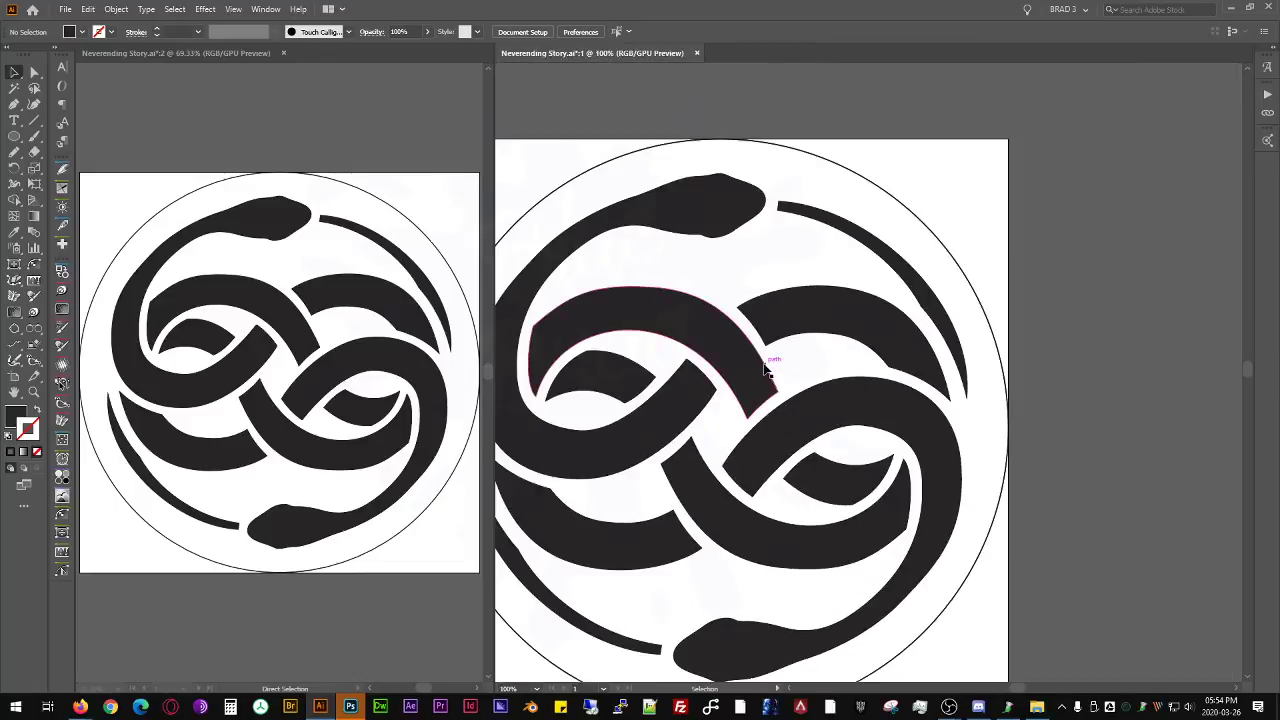
# - Check the traced snake, small loop shape, two bands and upper-right tail one by one, and view the whole emblem deselected
pyautogui.click(697, 214)
pyautogui.click(586, 385)
pyautogui.click(674, 299)
pyautogui.click(769, 297)
pyautogui.click(864, 249)
pyautogui.click(868, 241)
pyautogui.click(851, 297)
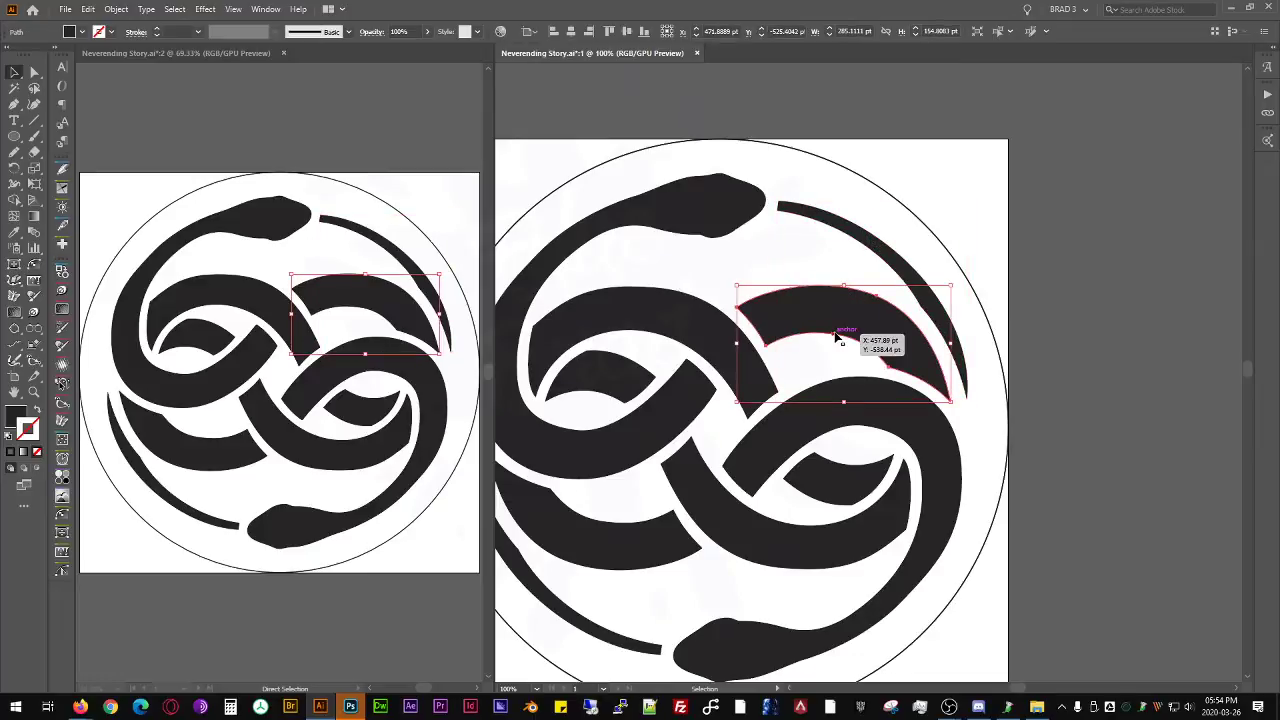
pyautogui.scroll(2, 880, 336)
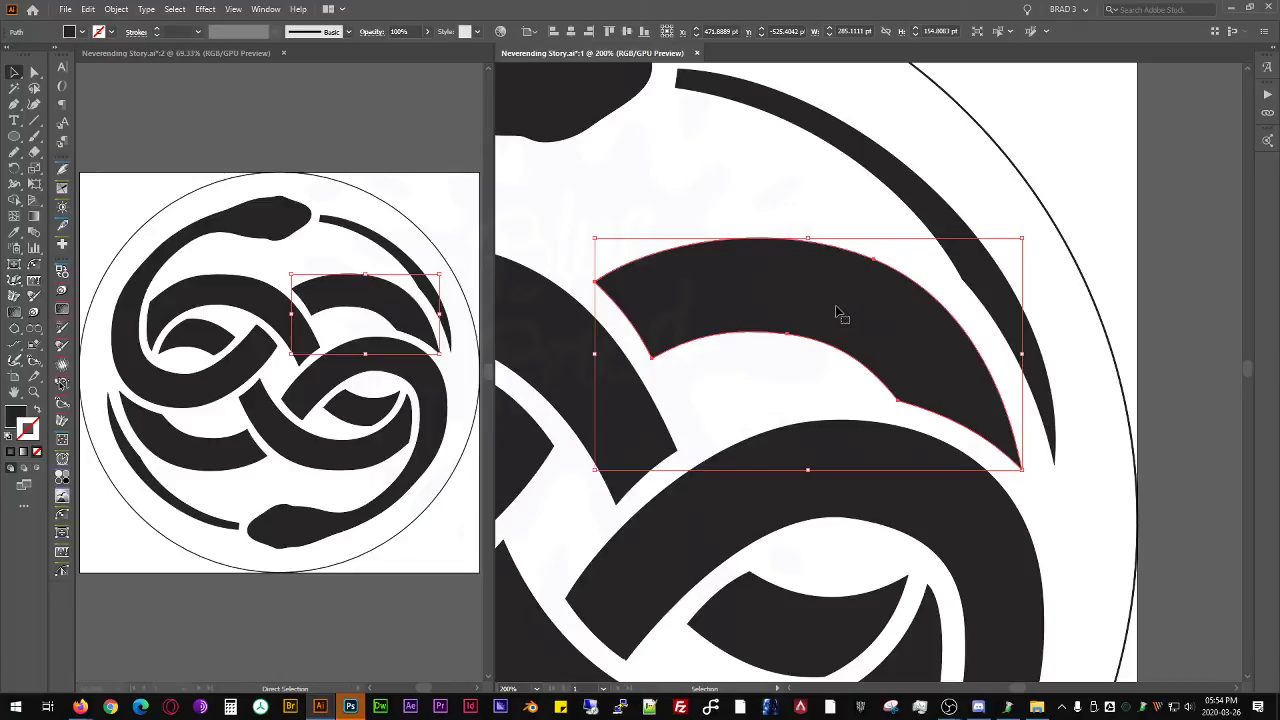
pyautogui.click(751, 200)
pyautogui.scroll(-3, 797, 269)
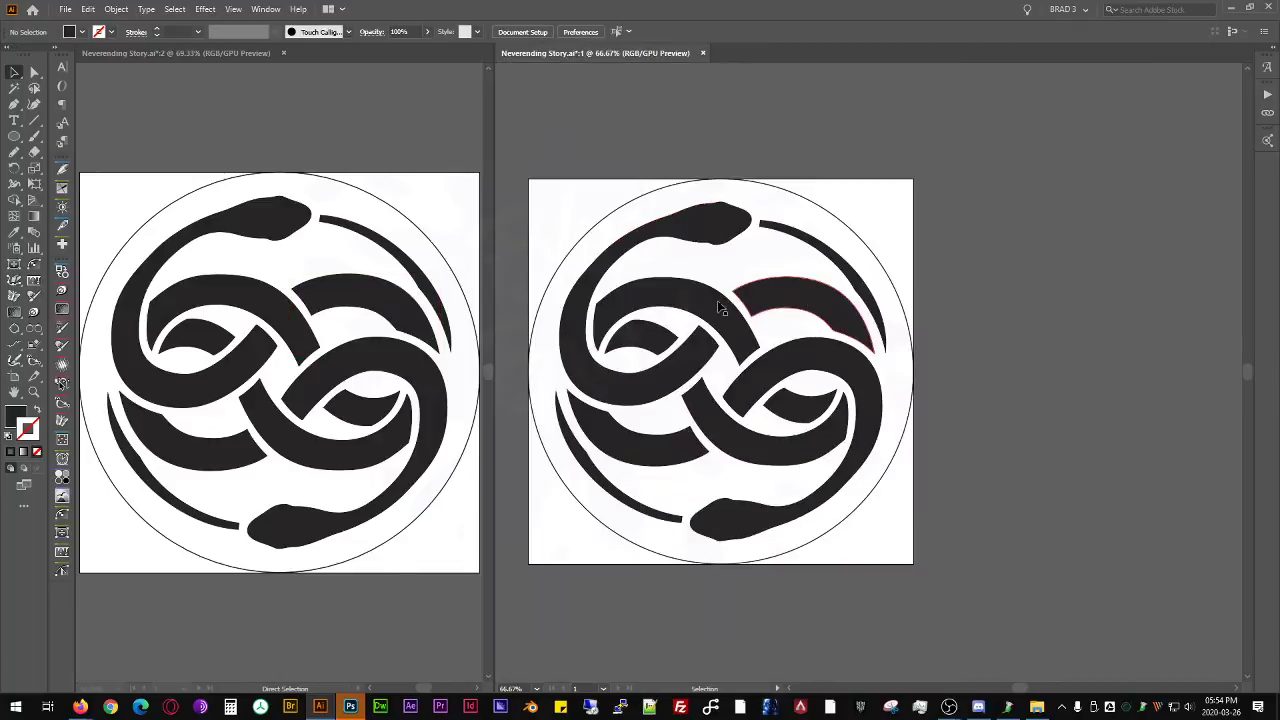
pyautogui.hscroll(-2, 754, 298)
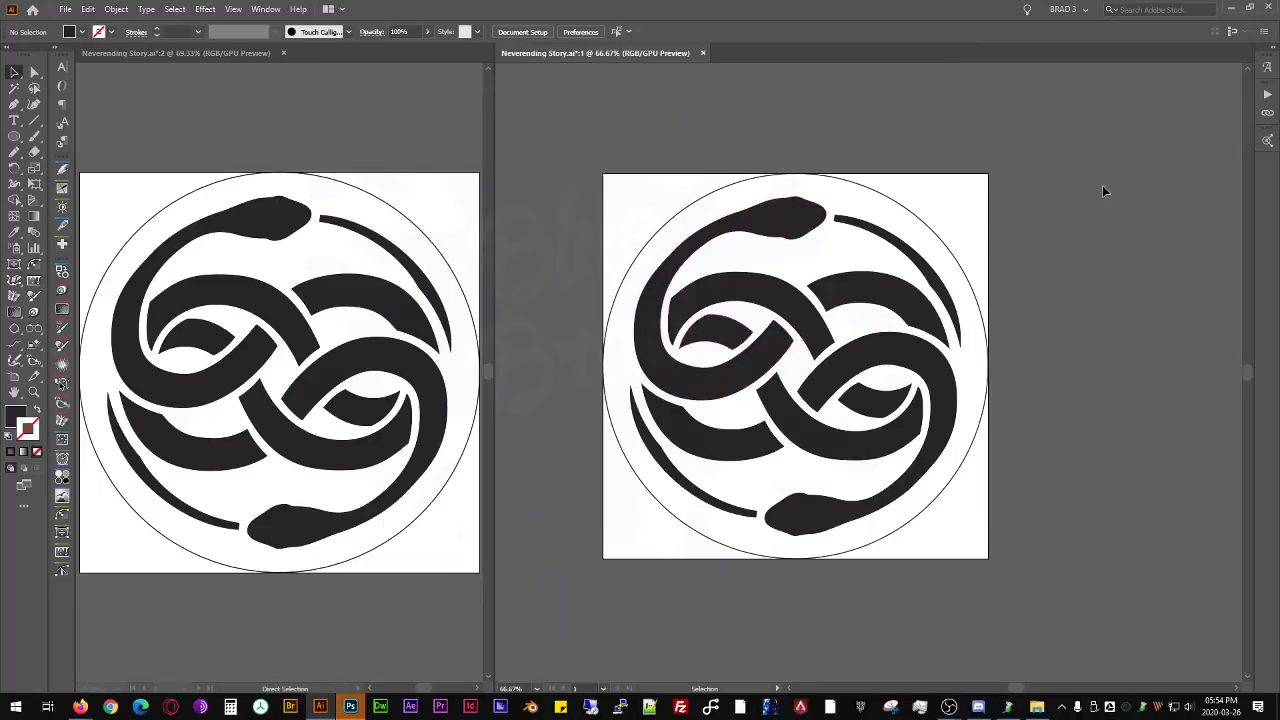
# - Duplicate the Plot layer and delete the empty FINAL layer
pyautogui.moveTo(1279, 190); pyautogui.dragTo(1027, 172)
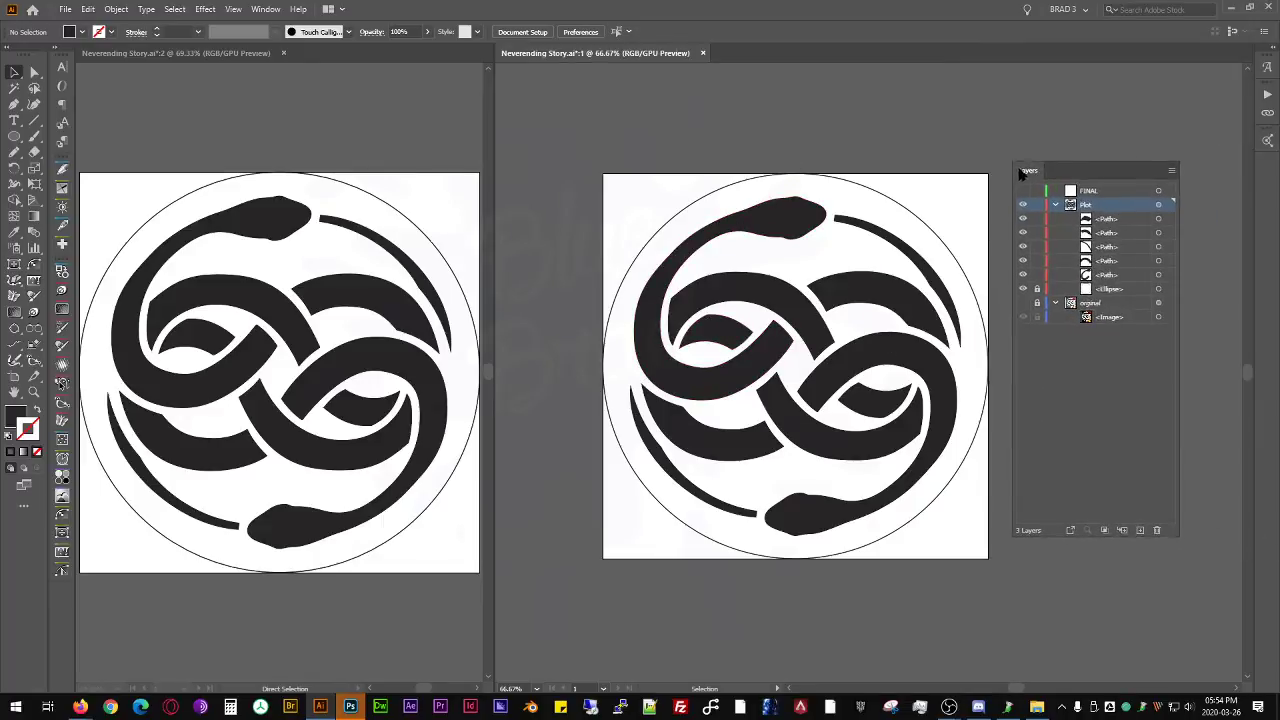
pyautogui.click(1055, 205)
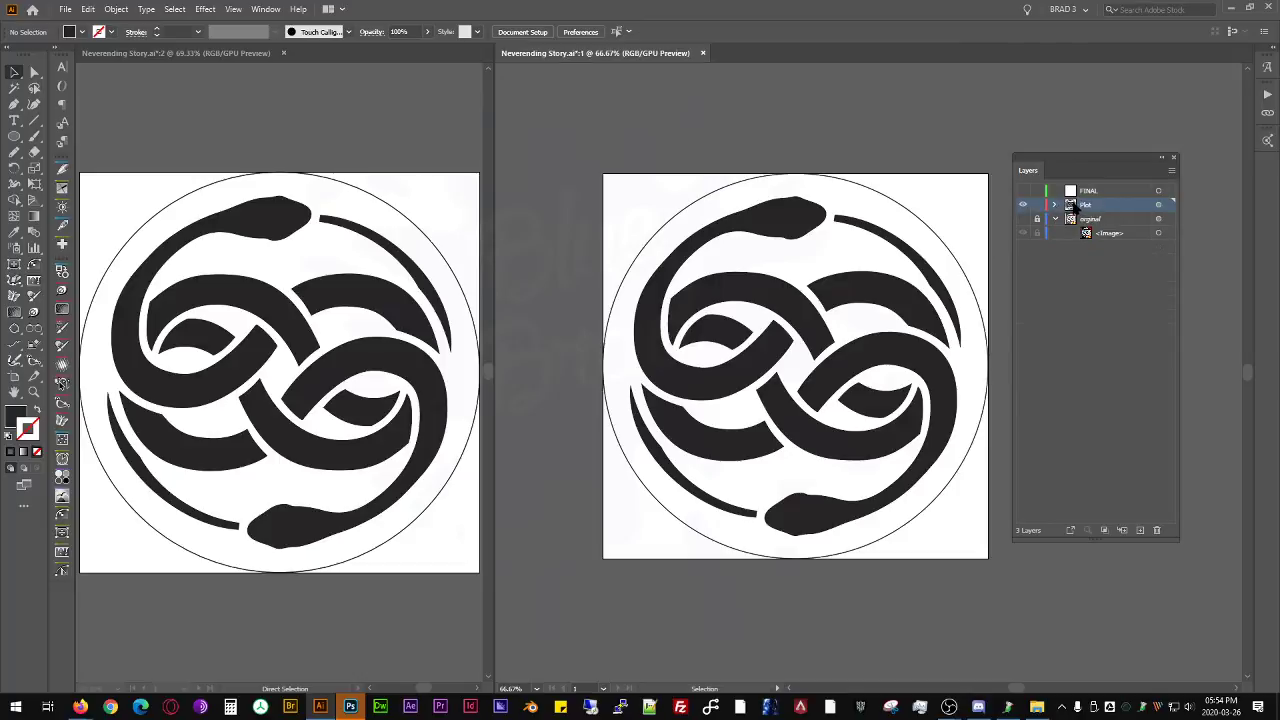
pyautogui.moveTo(1071, 203); pyautogui.dragTo(1141, 530)
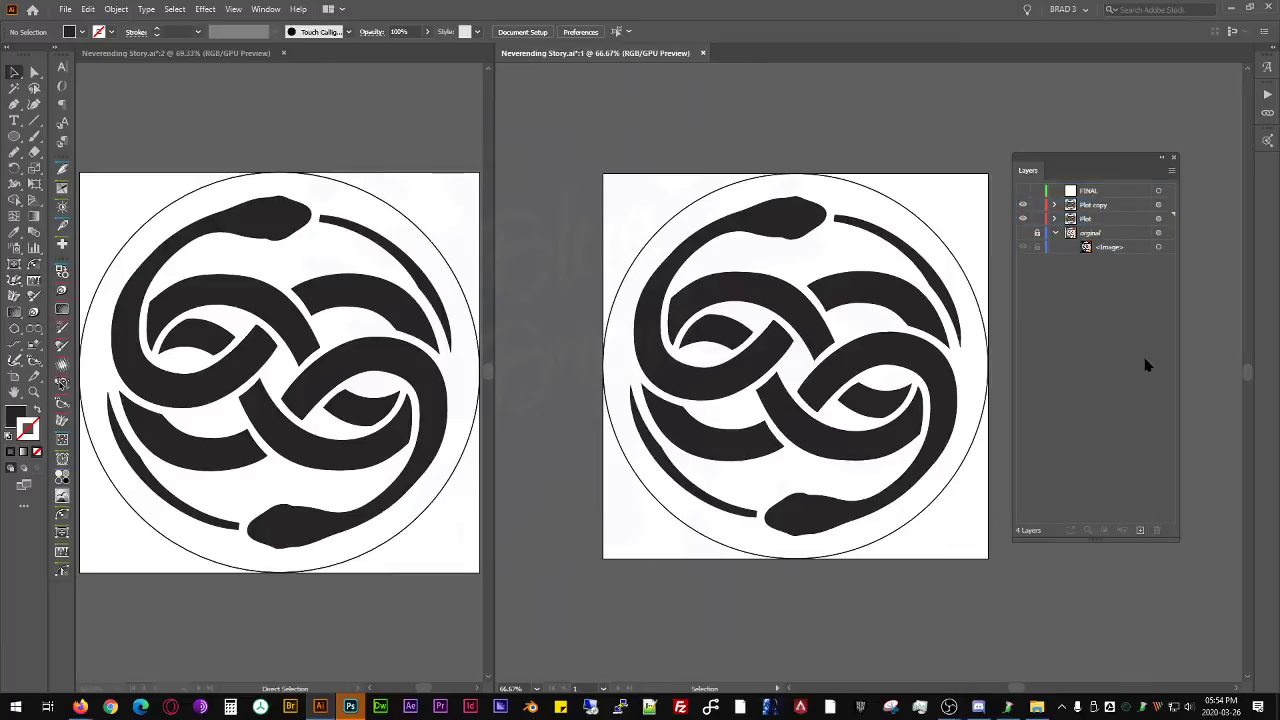
pyautogui.click(1114, 192)
pyautogui.click(1157, 530)
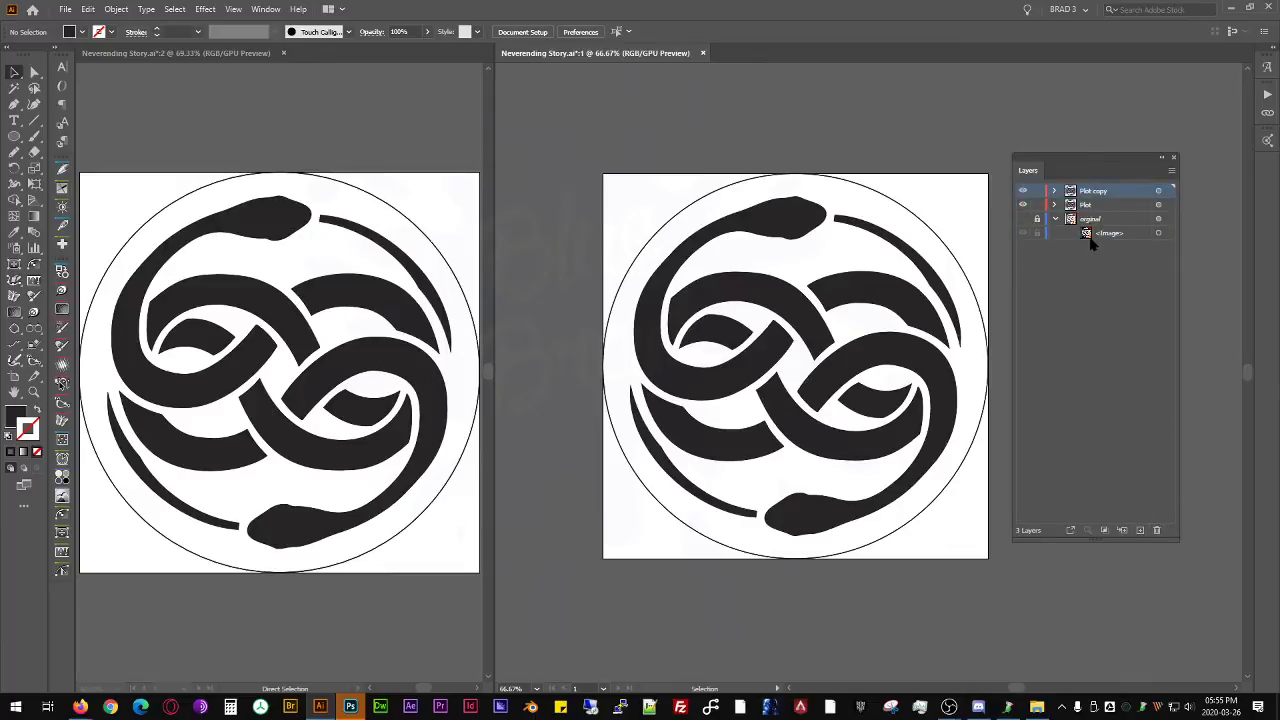
# - Rename the Plot copy layer to FINAL, and collapse the original layer with the Plot layer hidden
pyautogui.doubleClick(1096, 190)
pyautogui.write('FINAL')
pyautogui.press('Return')
pyautogui.click(1055, 218)
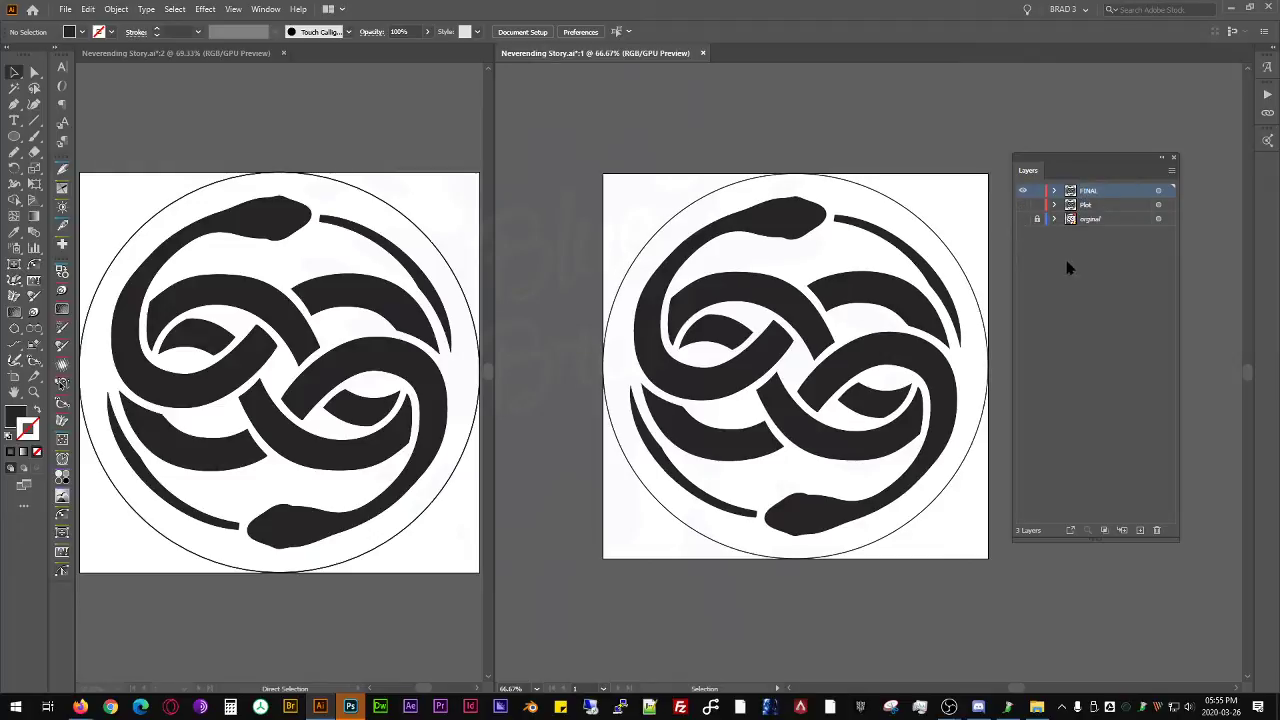
# - Compare targeting the FINAL layer with selecting all of its artwork
pyautogui.click(1158, 190)
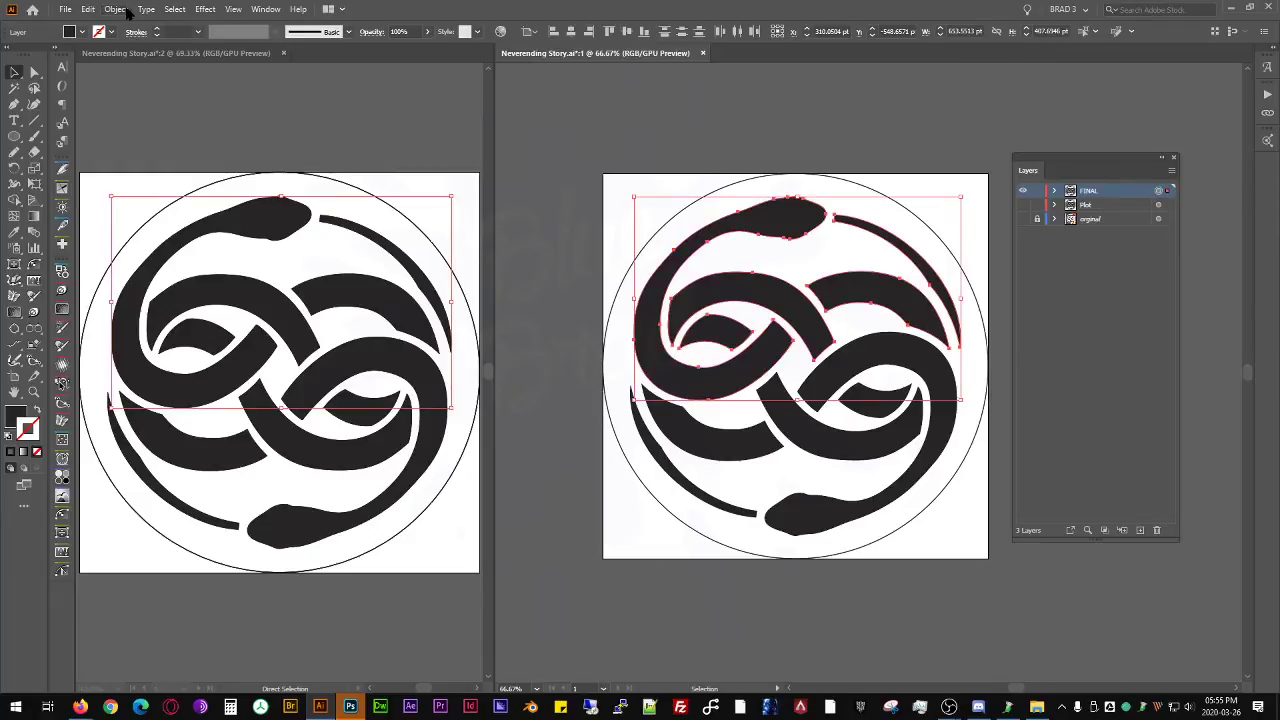
pyautogui.click(1167, 192)
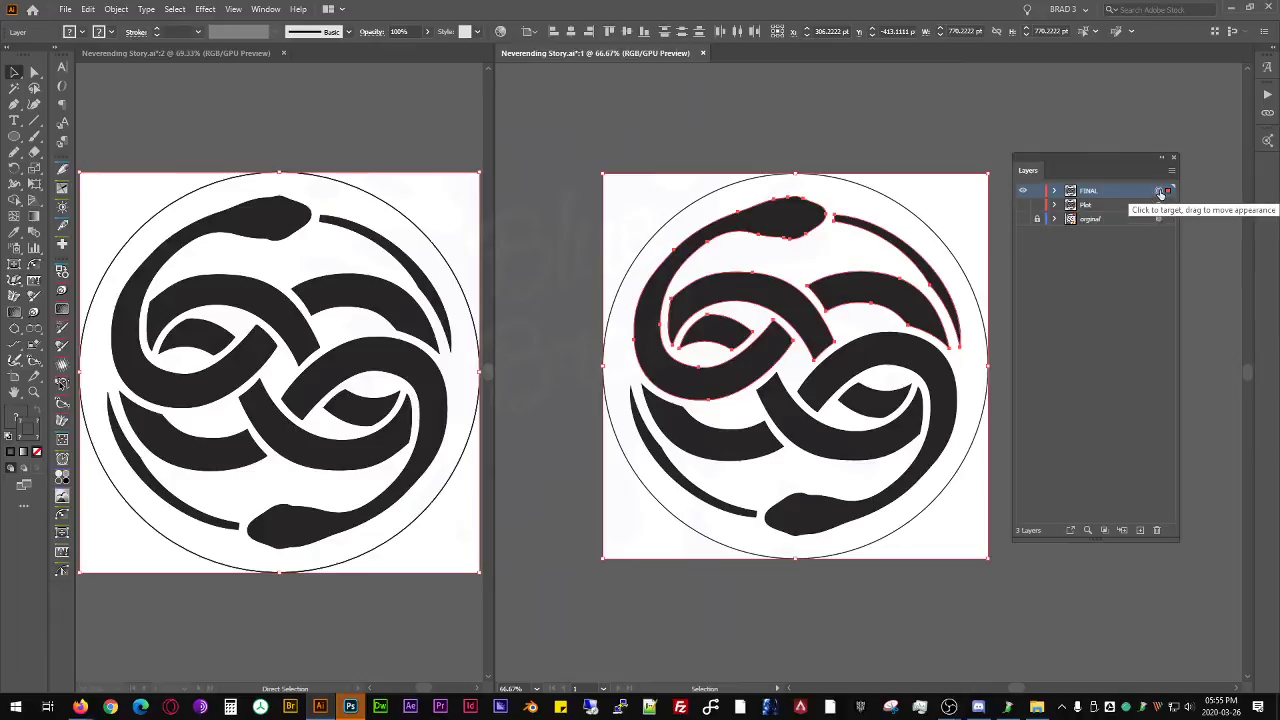
pyautogui.click(1158, 192)
pyautogui.click(1167, 192)
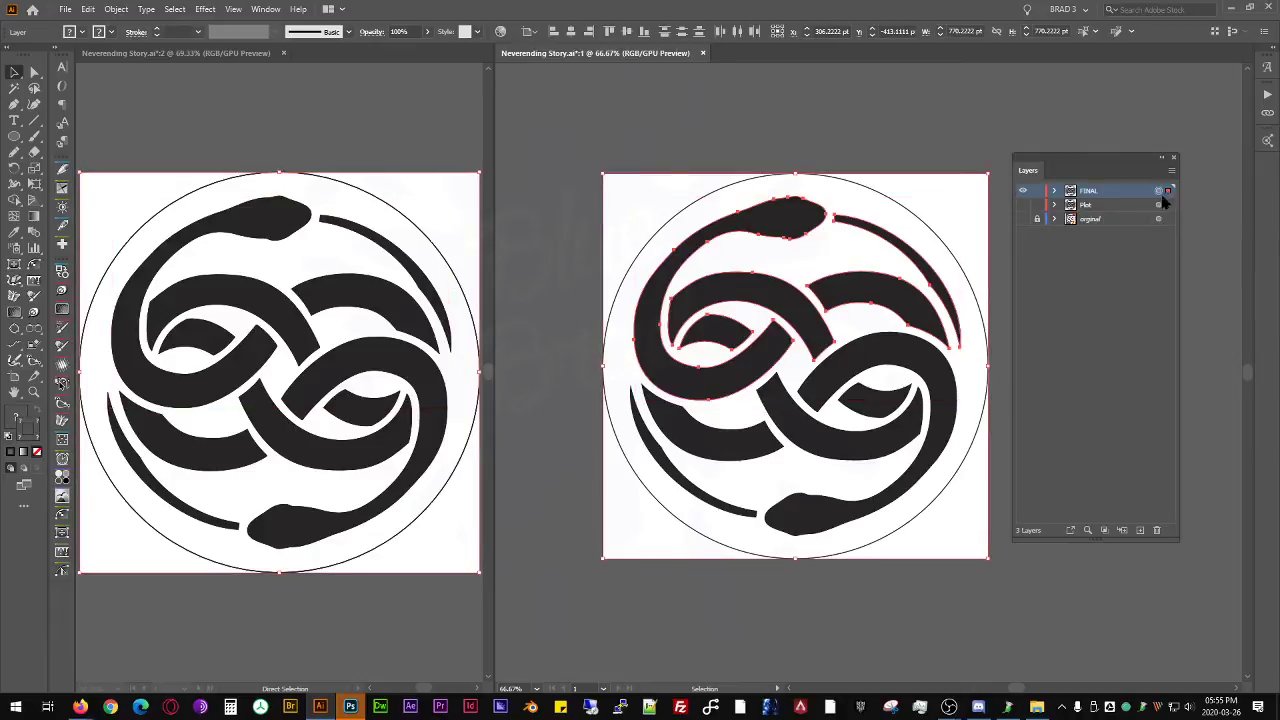
pyautogui.click(1167, 192)
pyautogui.click(1157, 192)
pyautogui.click(1168, 192)
pyautogui.click(1168, 192)
pyautogui.click(1158, 191)
pyautogui.keyDown('shift'); pyautogui.click(799, 175); pyautogui.keyUp('shift')
# - Expand the FINAL layer's contents and check which objects are selected when targeting the layer versus selecting its art
pyautogui.click(1054, 190)
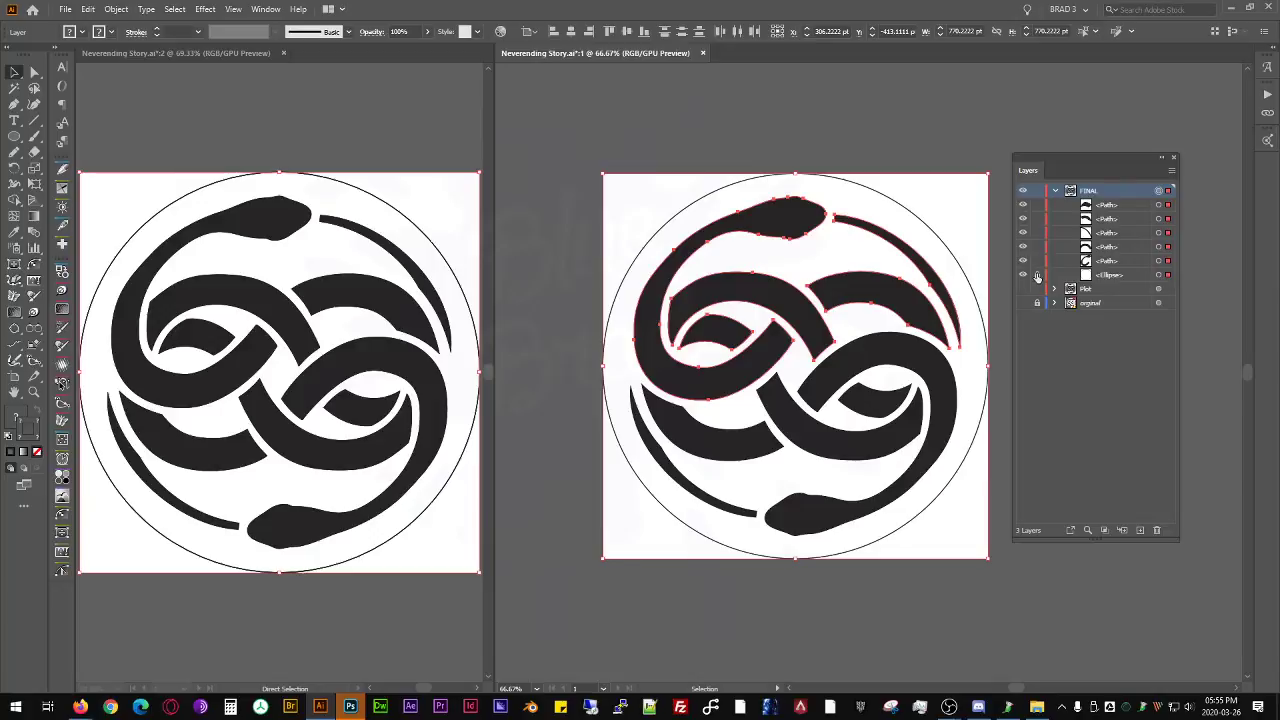
pyautogui.click(1164, 192)
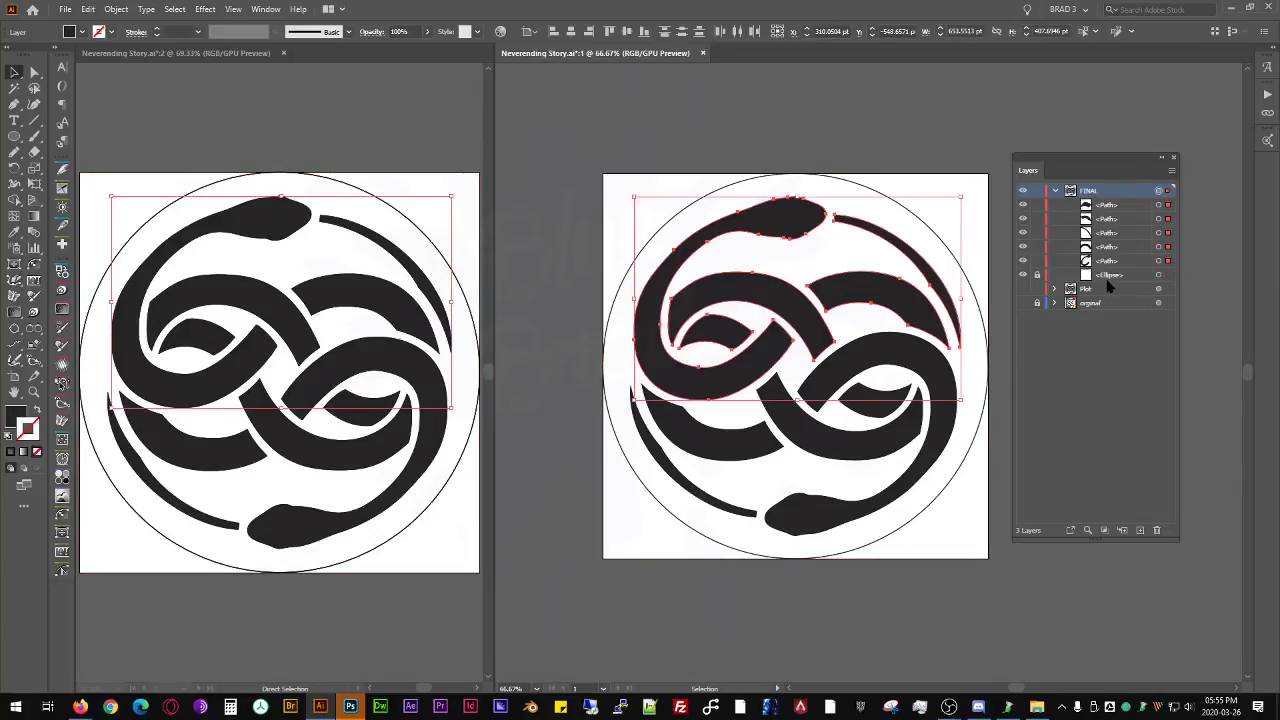
pyautogui.click(1168, 192)
pyautogui.hotkey('ctrl', 'shift', 'a')
pyautogui.click(1168, 192)
pyautogui.hotkey('ctrl', 'shift', 'a')
pyautogui.click(1168, 193)
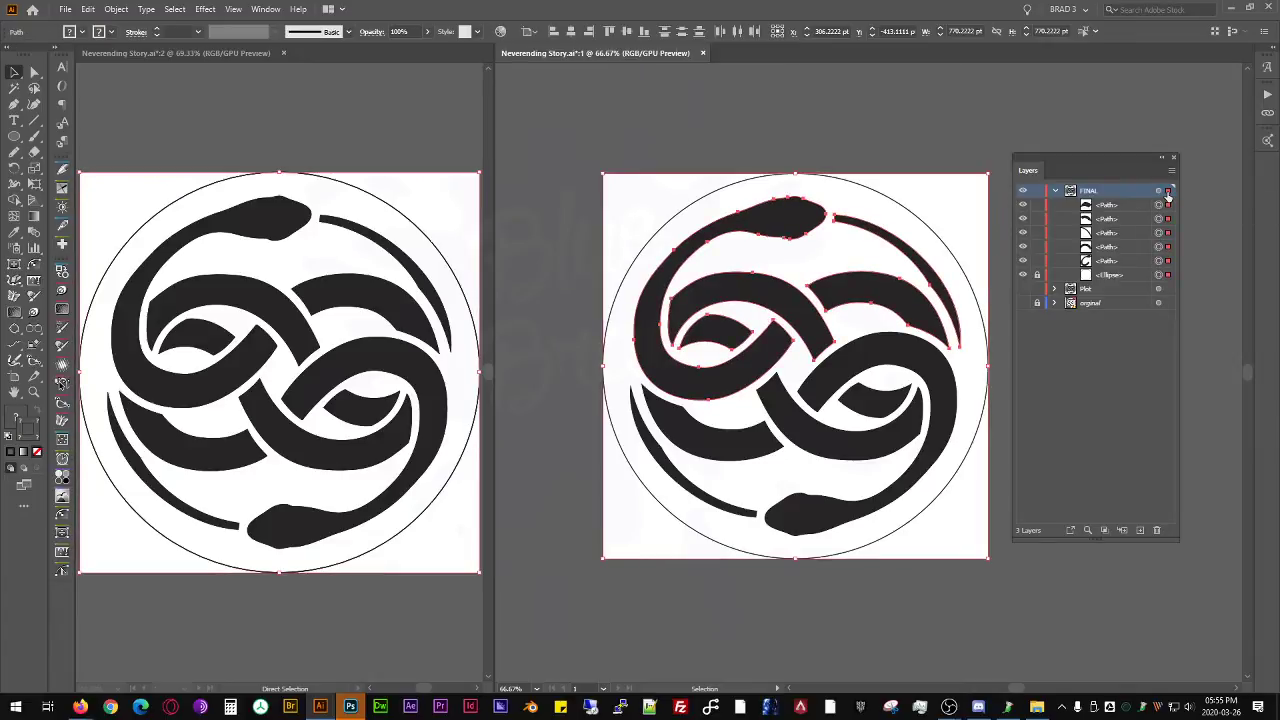
# - Check the individual paths inside the FINAL layer by selecting and deselecting them separately
pyautogui.click(1165, 218)
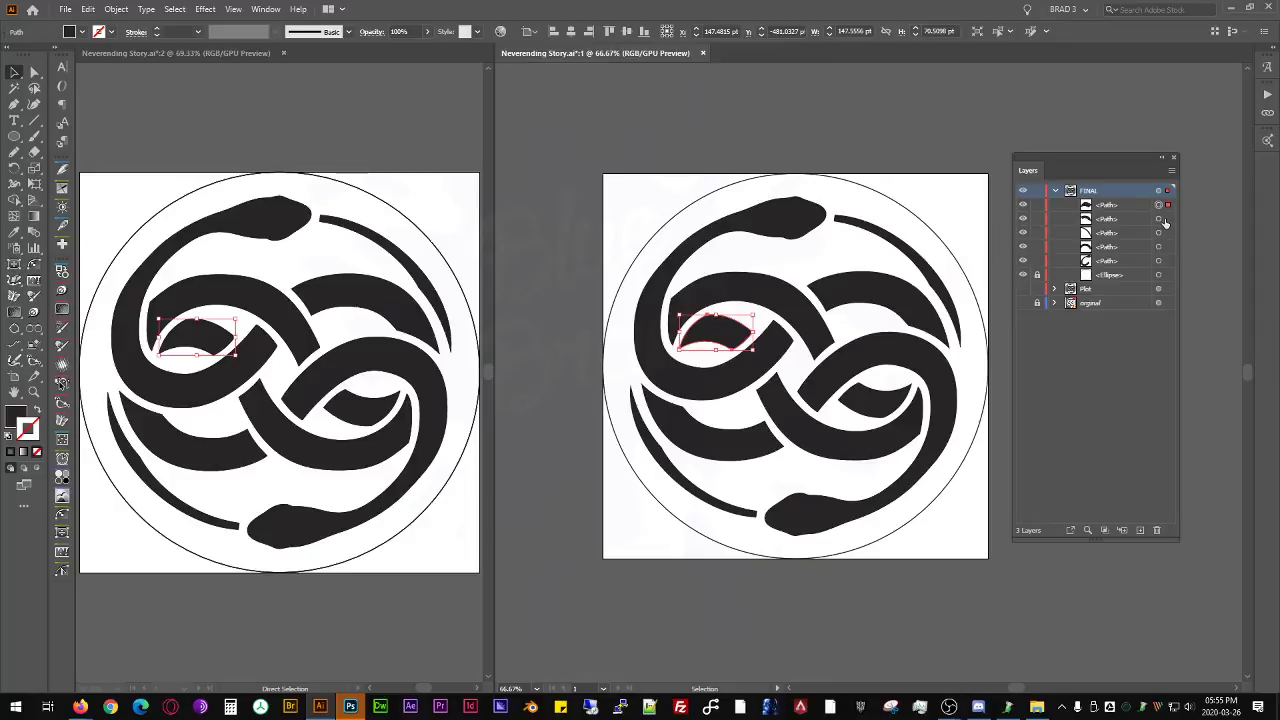
pyautogui.click(1168, 194)
pyautogui.click(1167, 219)
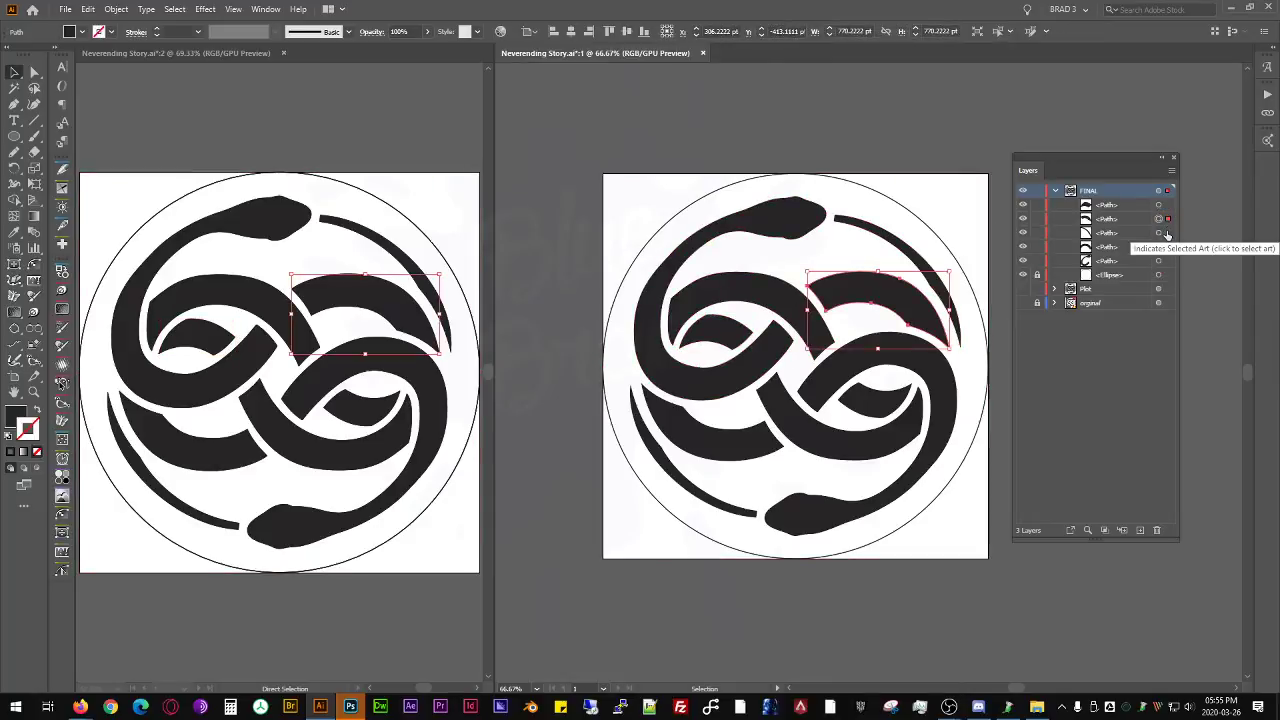
pyautogui.click(1168, 194)
pyautogui.keyDown('shift'); pyautogui.click(1167, 233); pyautogui.keyUp('shift')
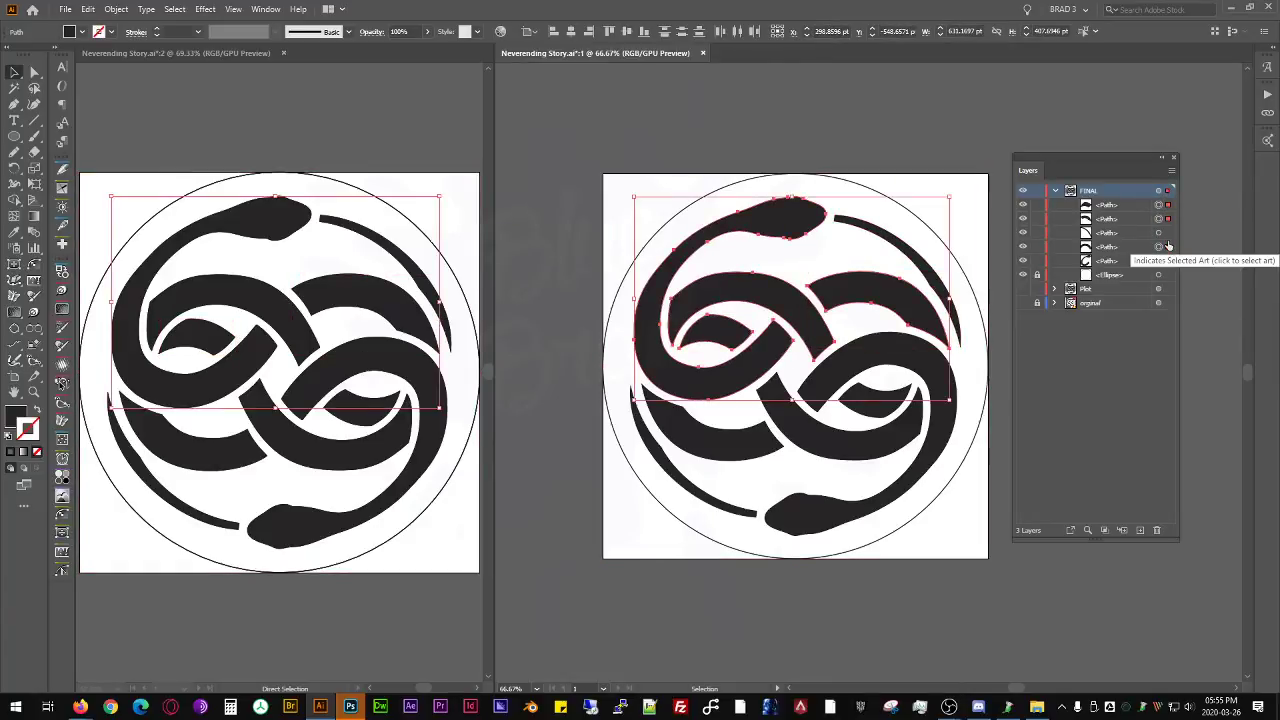
pyautogui.click(1168, 192)
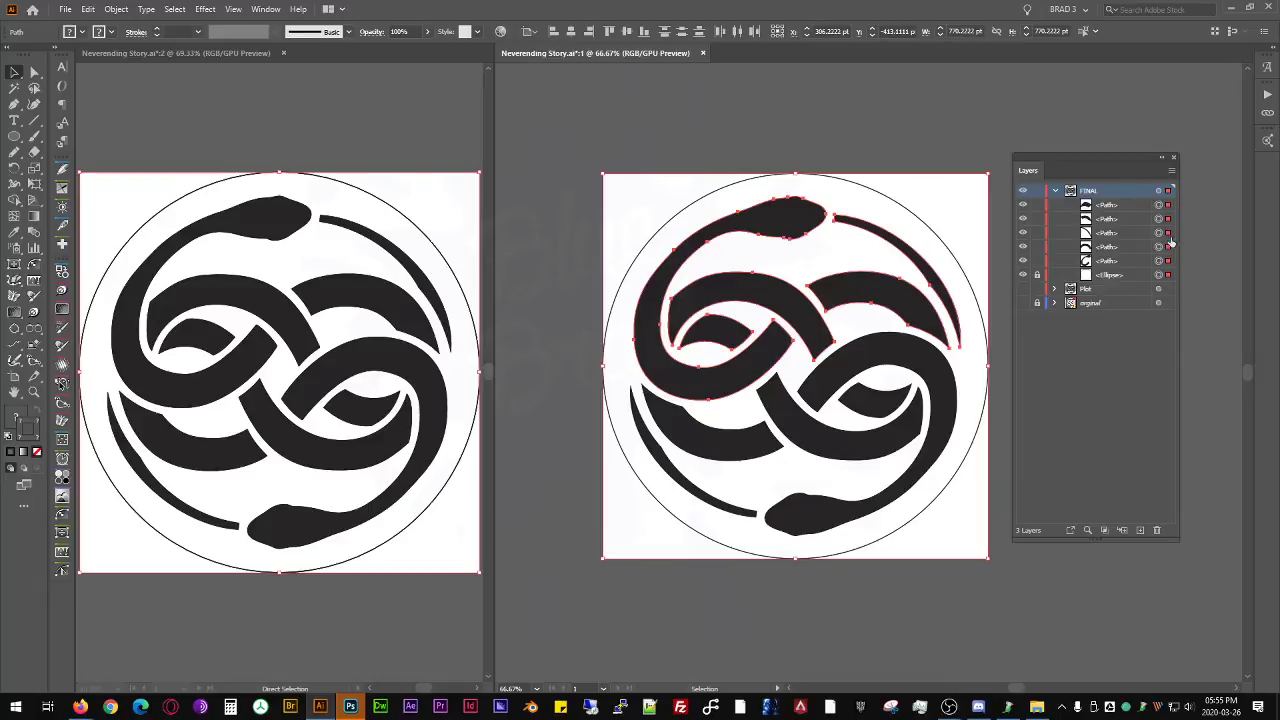
pyautogui.keyDown('shift'); pyautogui.click(1169, 234); pyautogui.keyUp('shift')
pyautogui.keyDown('shift'); pyautogui.click(1169, 247); pyautogui.keyUp('shift')
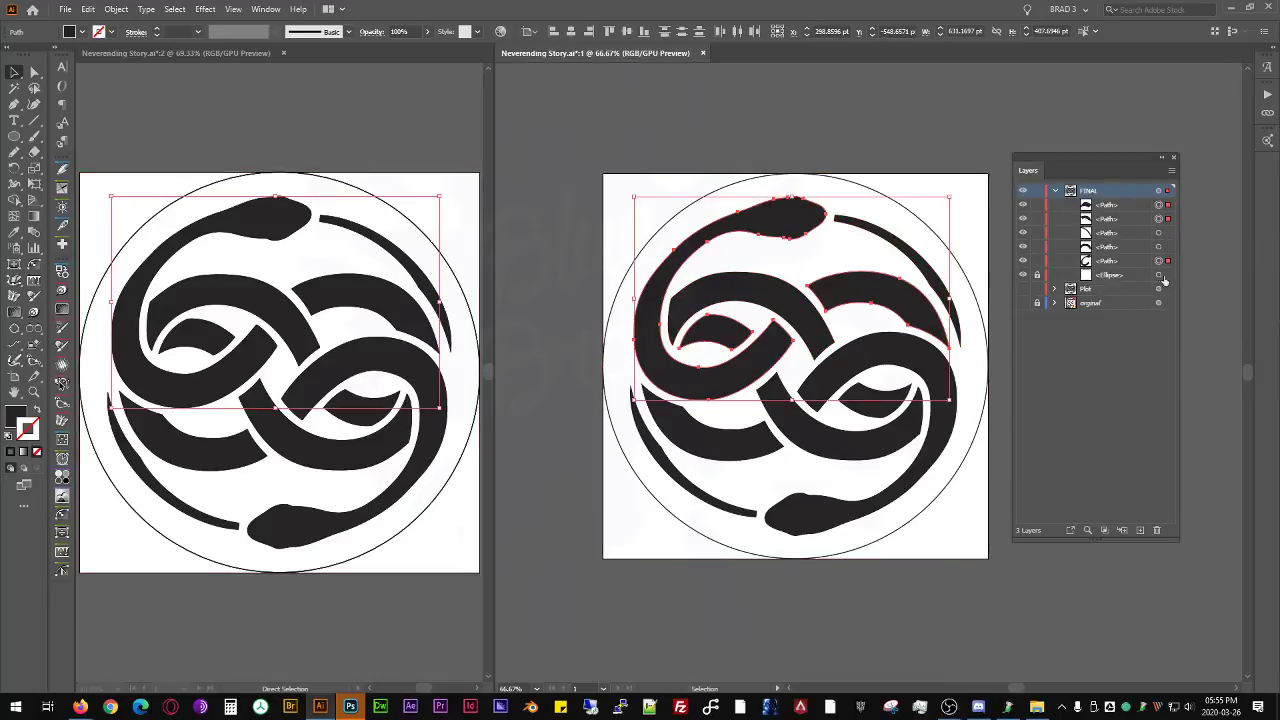
# - Flatten the transparency of all FINAL artwork with raster/vector balance 100, text converted to outlines and alpha transparency preserved
pyautogui.click(1168, 191)
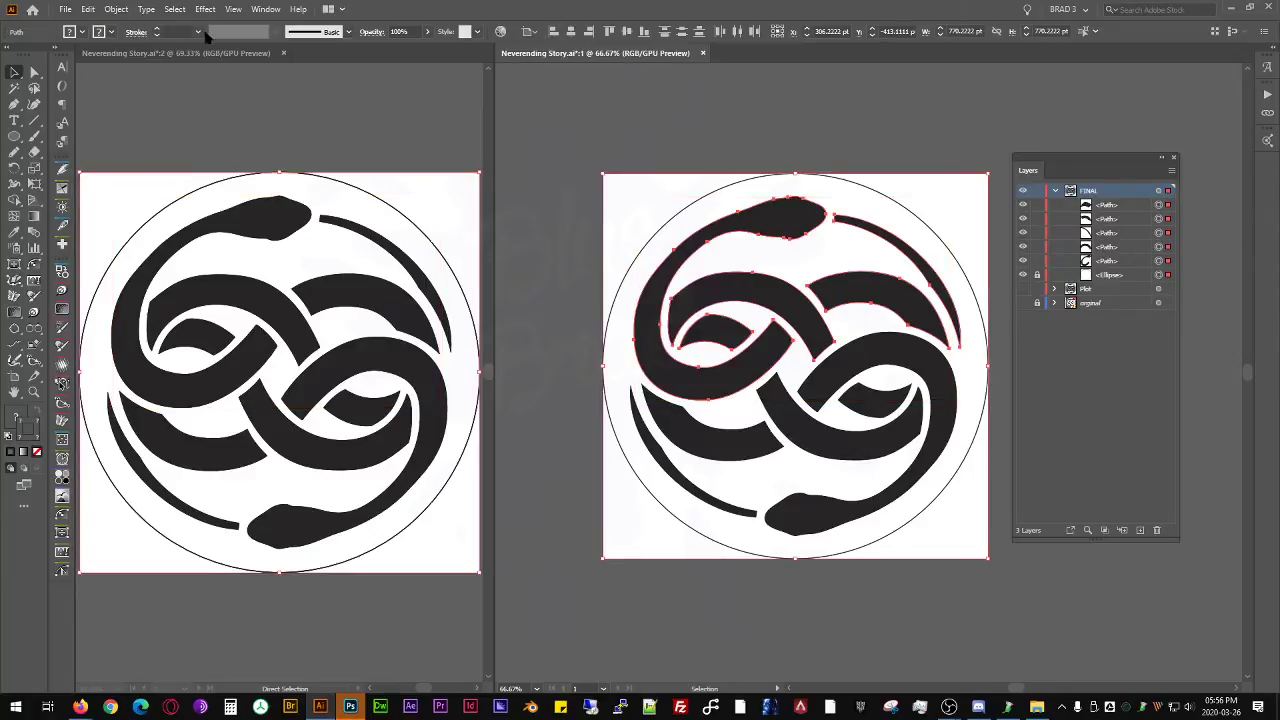
pyautogui.click(116, 9)
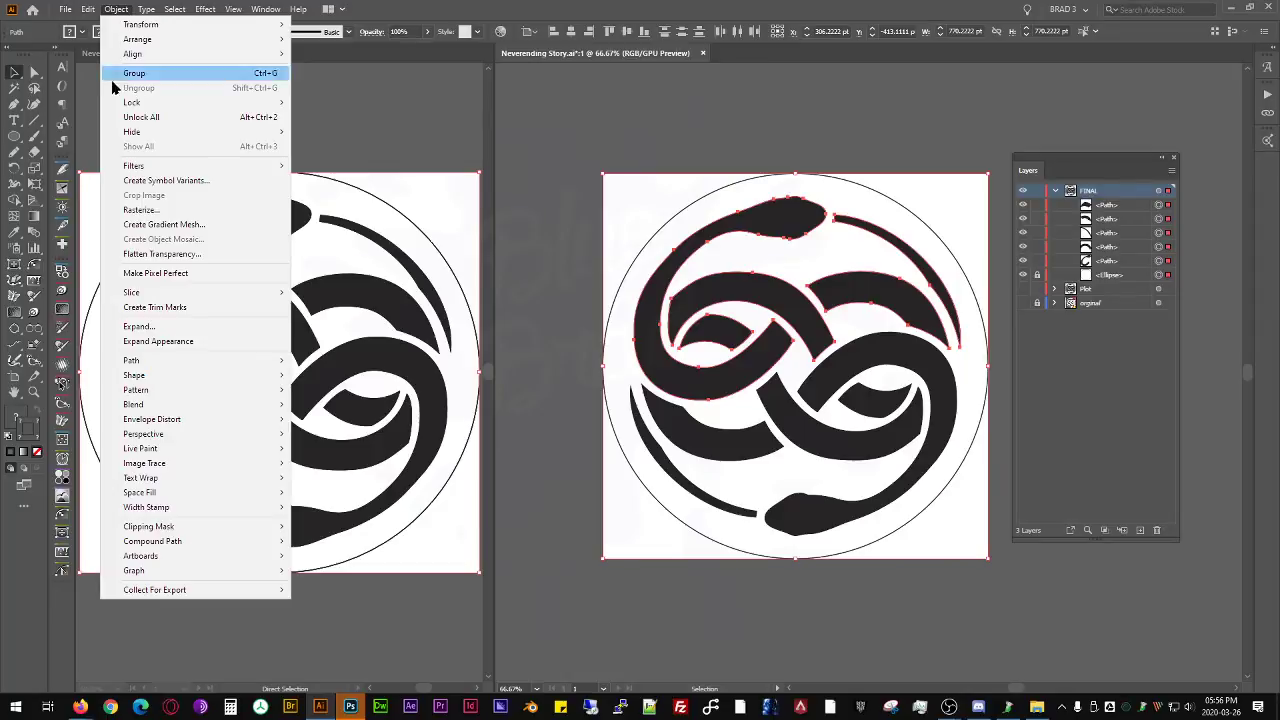
pyautogui.click(168, 254)
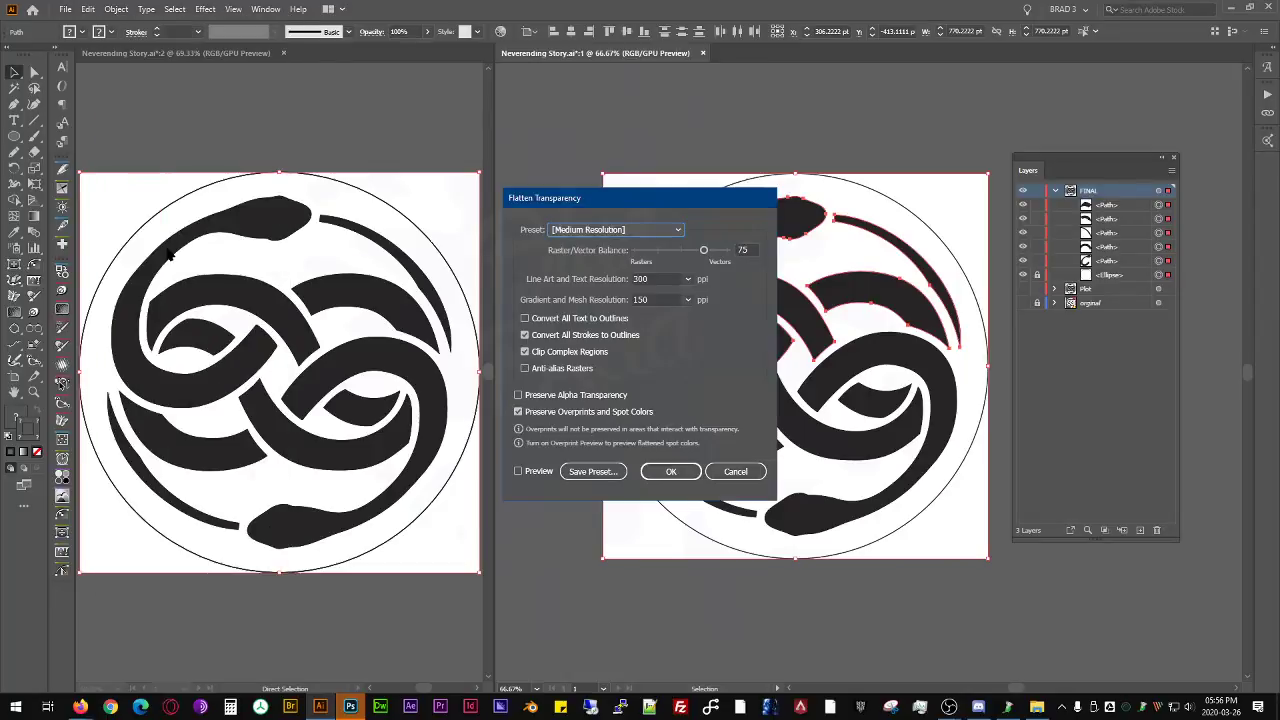
pyautogui.moveTo(712, 252); pyautogui.dragTo(728, 250)
pyautogui.click(565, 320)
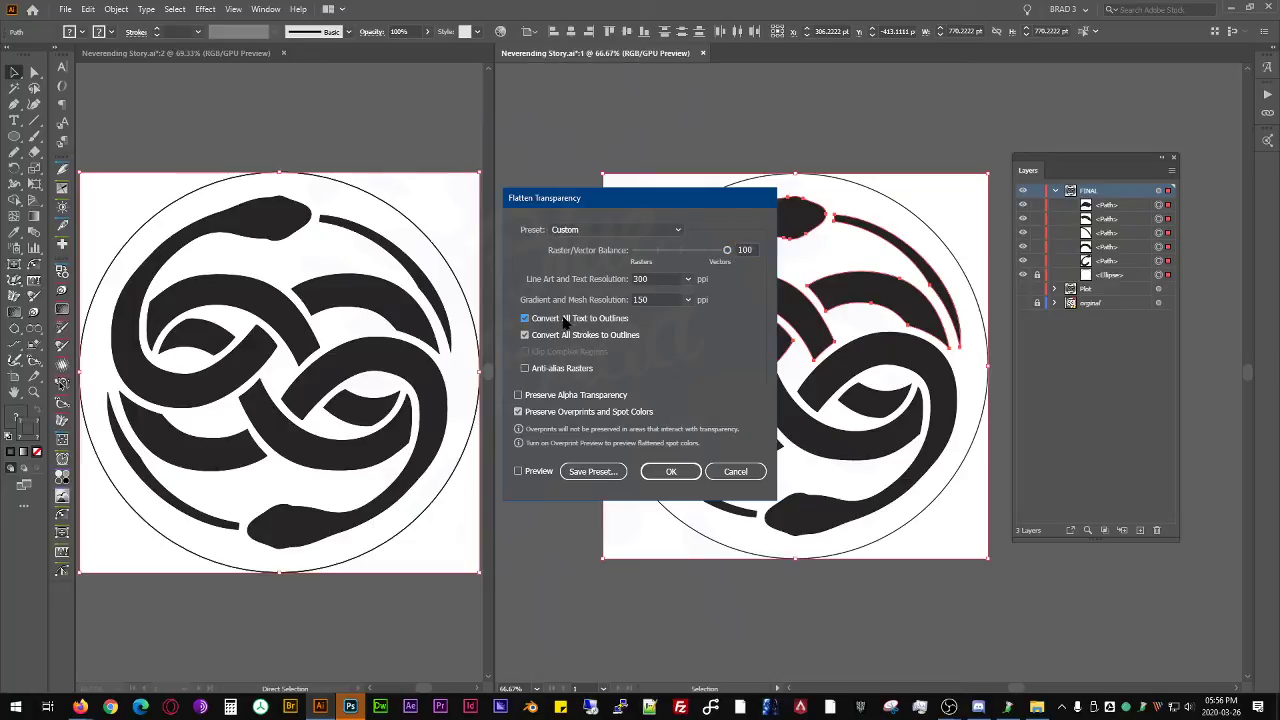
pyautogui.click(573, 396)
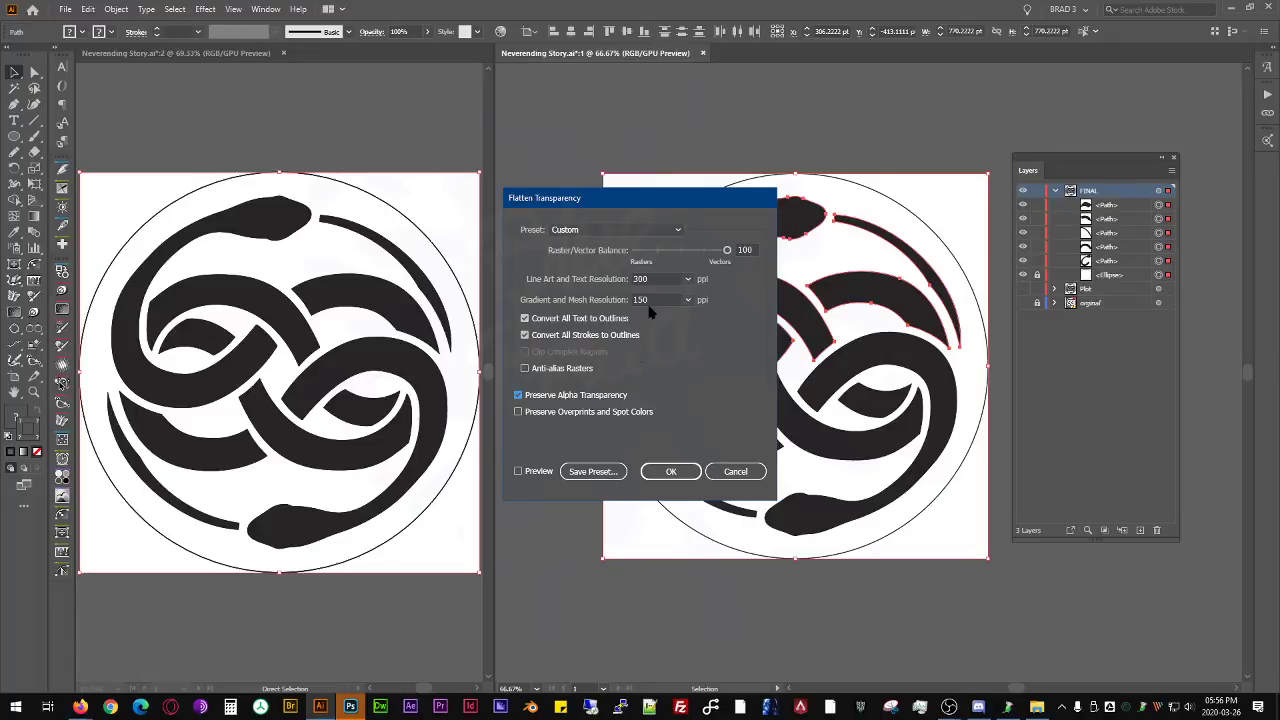
pyautogui.click(686, 478)
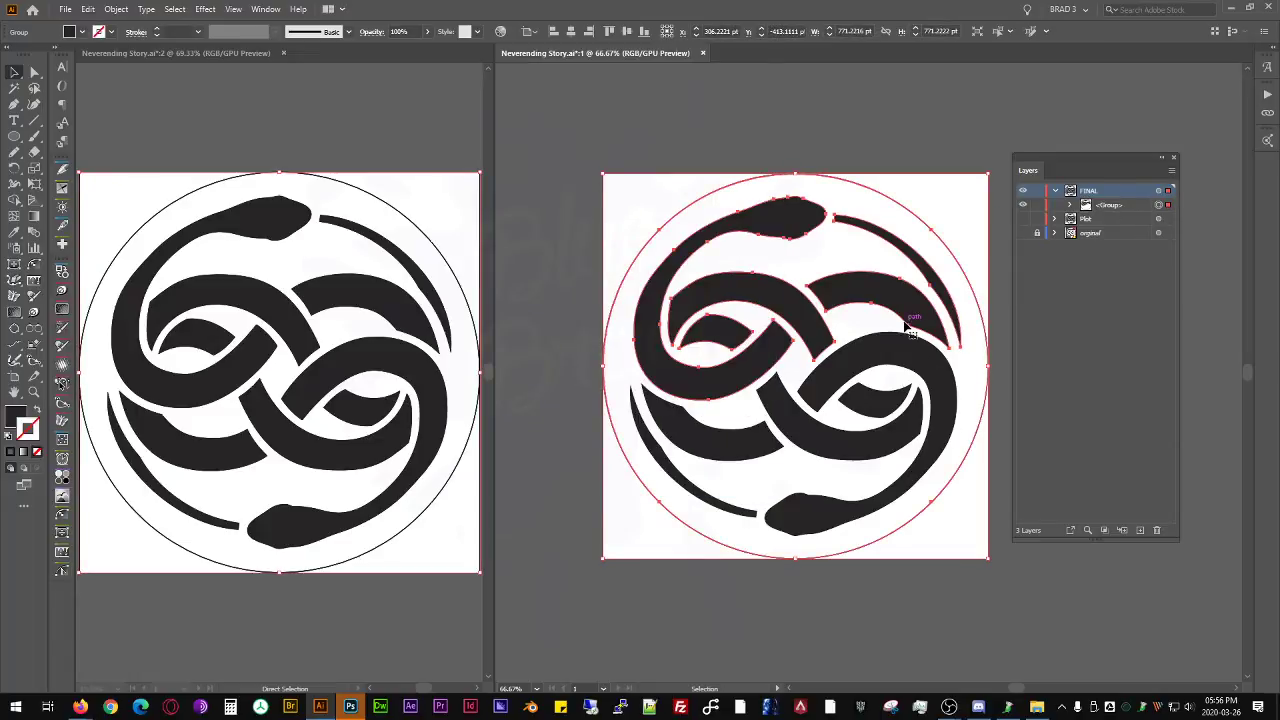
# - Target the FINAL layer and expand its appearance so the mirrored half becomes real paths
pyautogui.click(1069, 206)
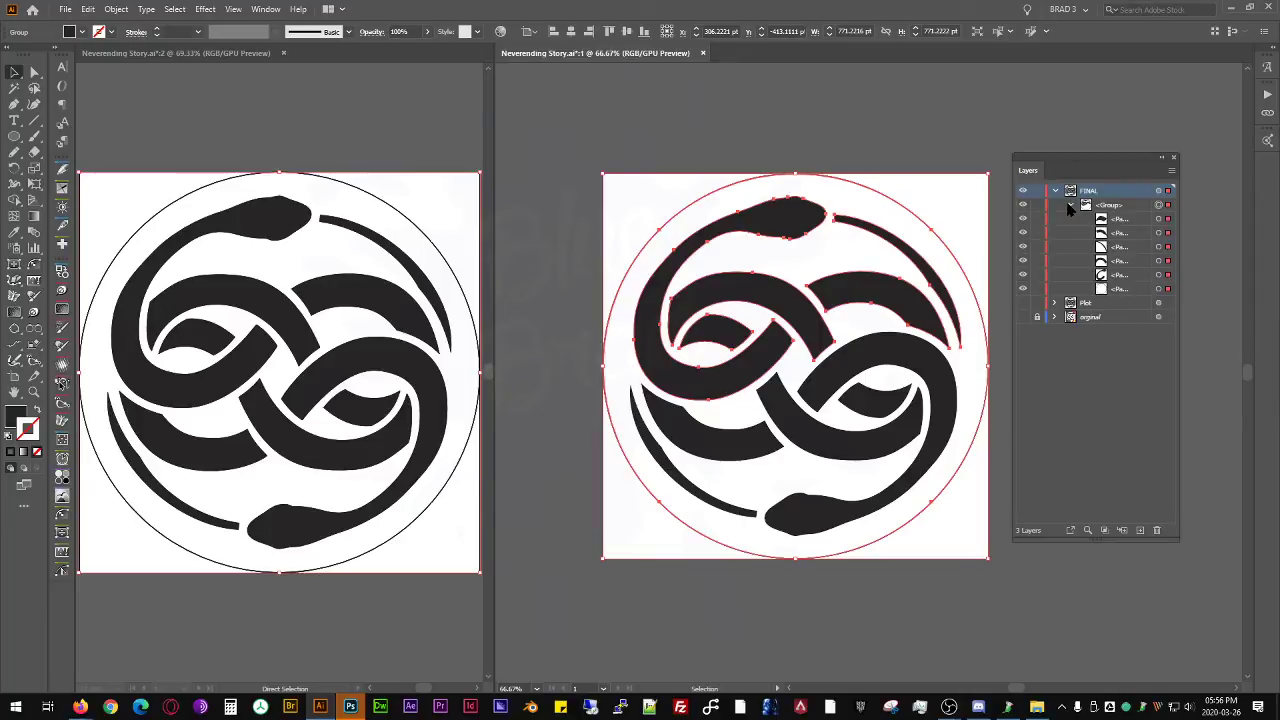
pyautogui.click(1069, 206)
pyautogui.click(1158, 190)
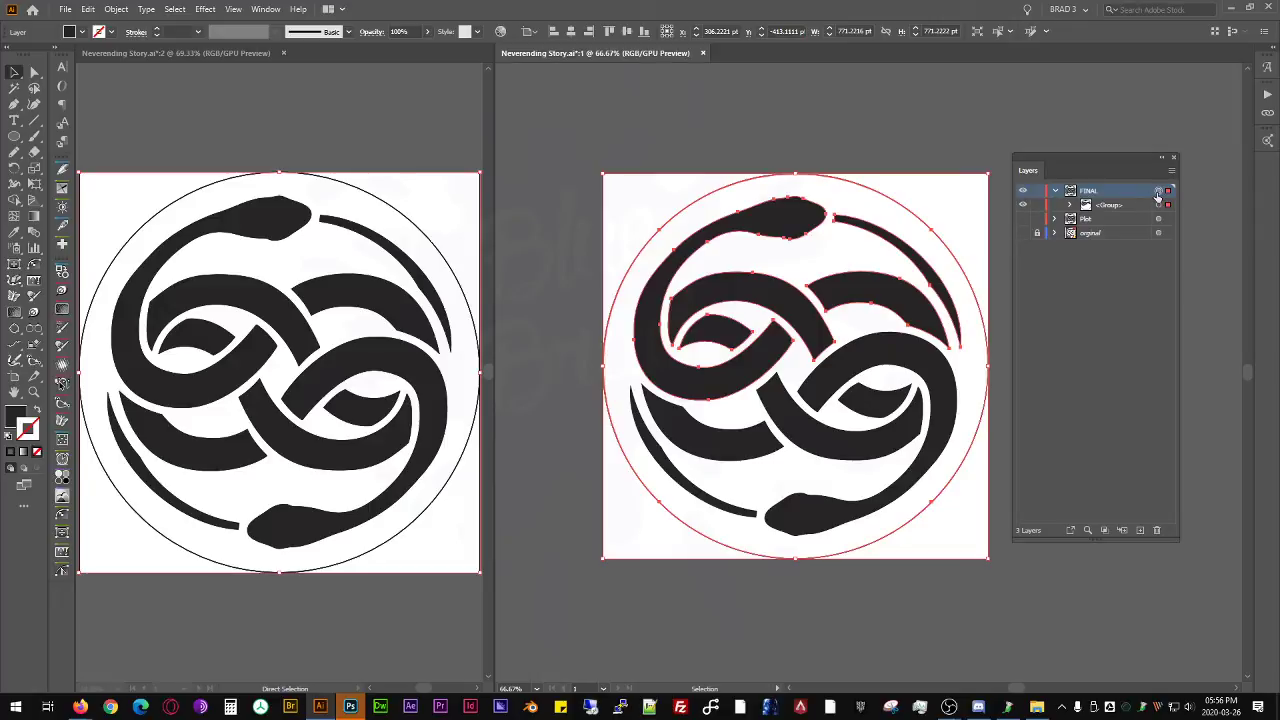
pyautogui.click(116, 9)
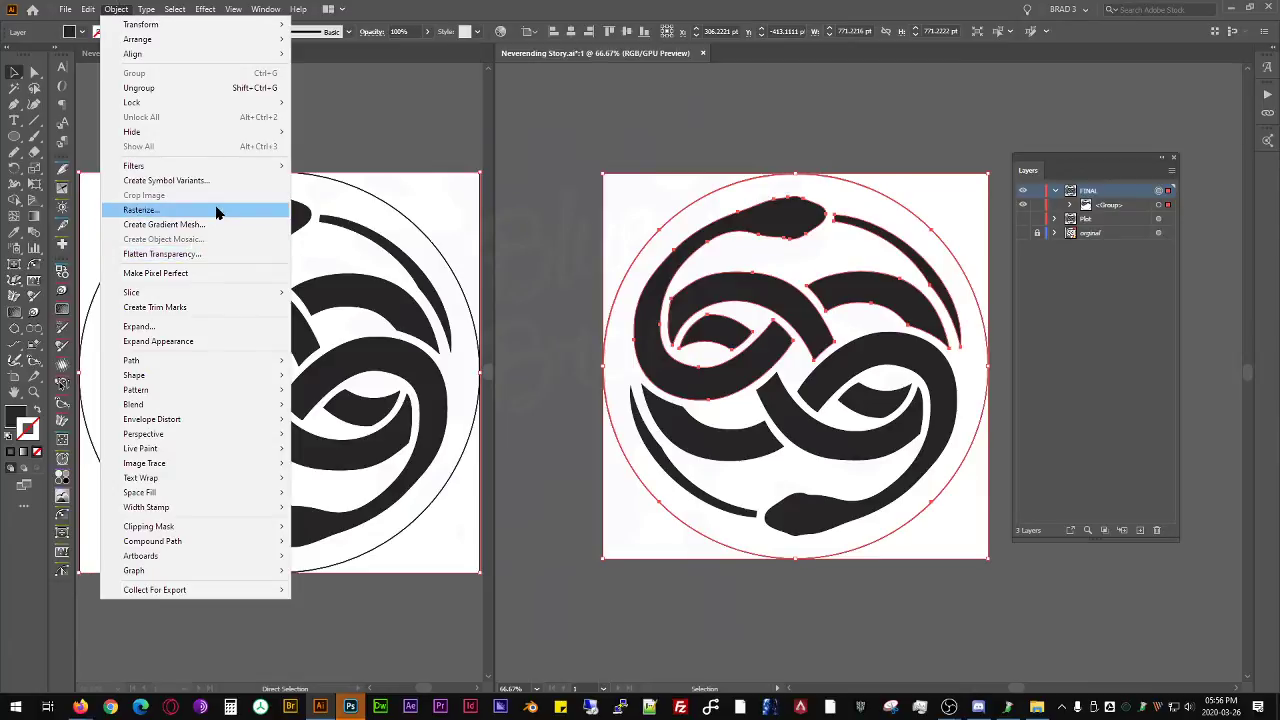
pyautogui.click(199, 330)
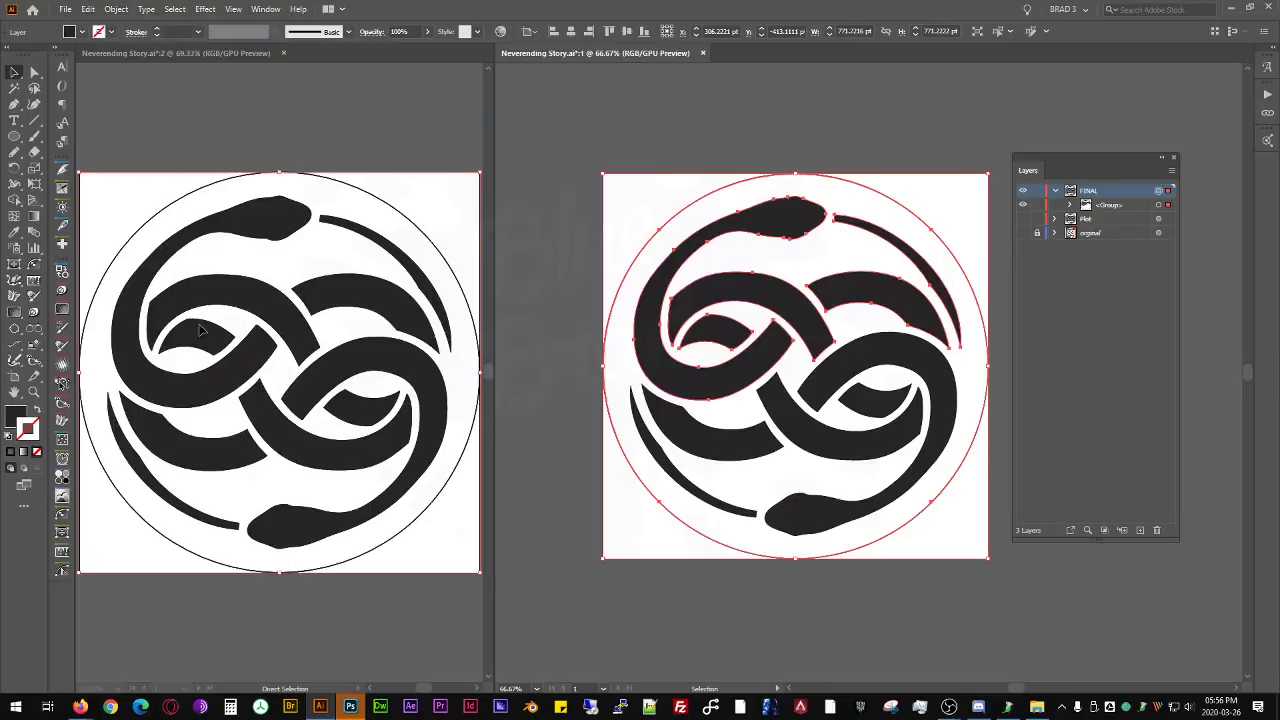
pyautogui.click(116, 9)
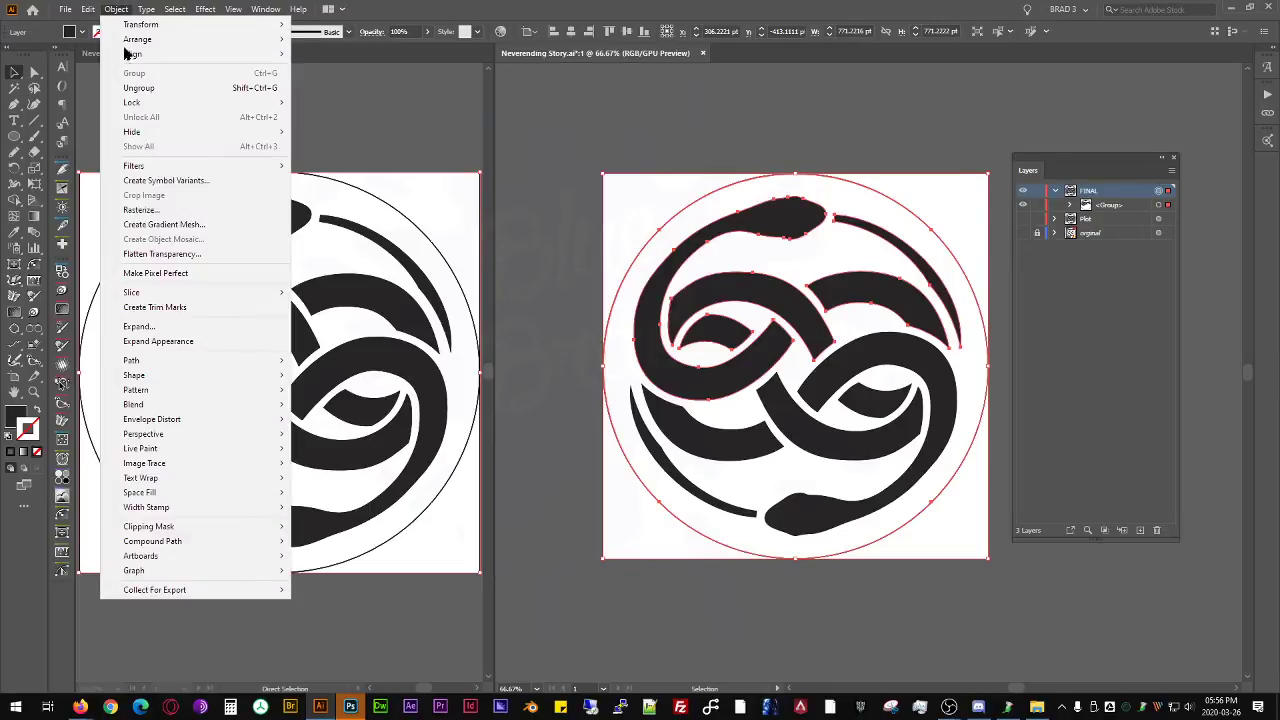
pyautogui.click(197, 330)
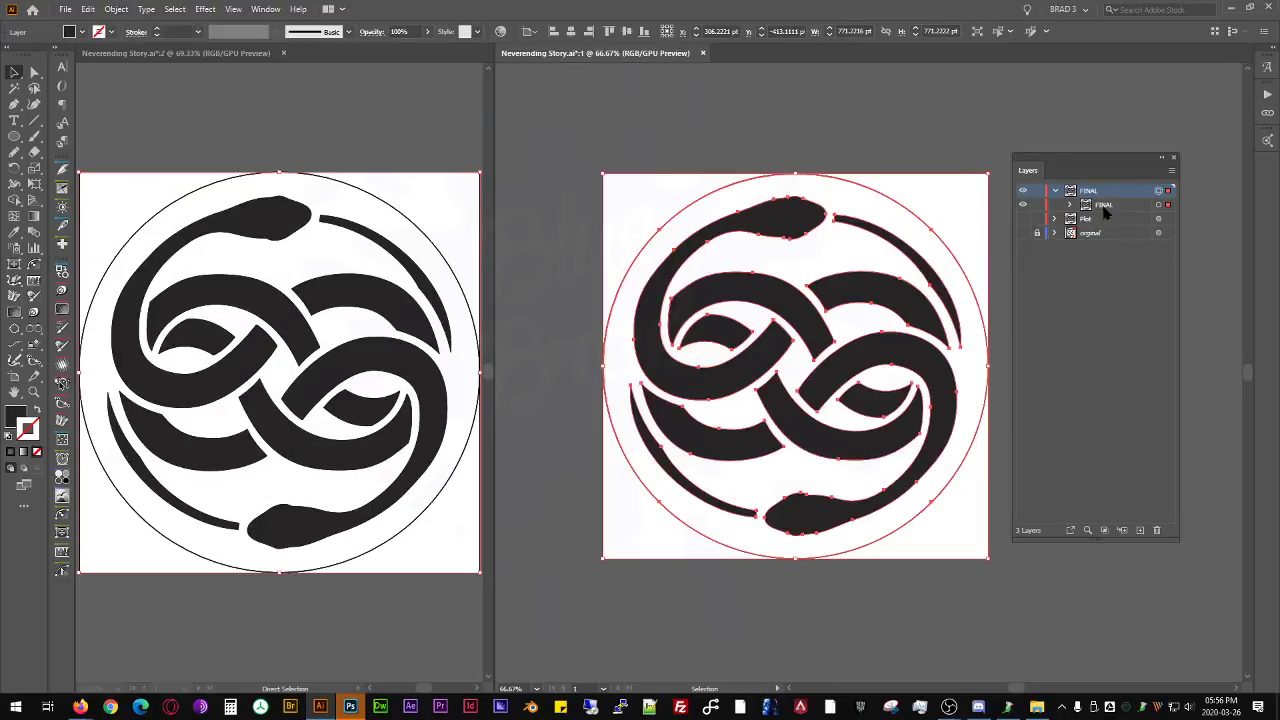
# - Open the expanded FINAL sublayer and check its two half-emblem groups by selecting each in turn
pyautogui.click(1069, 204)
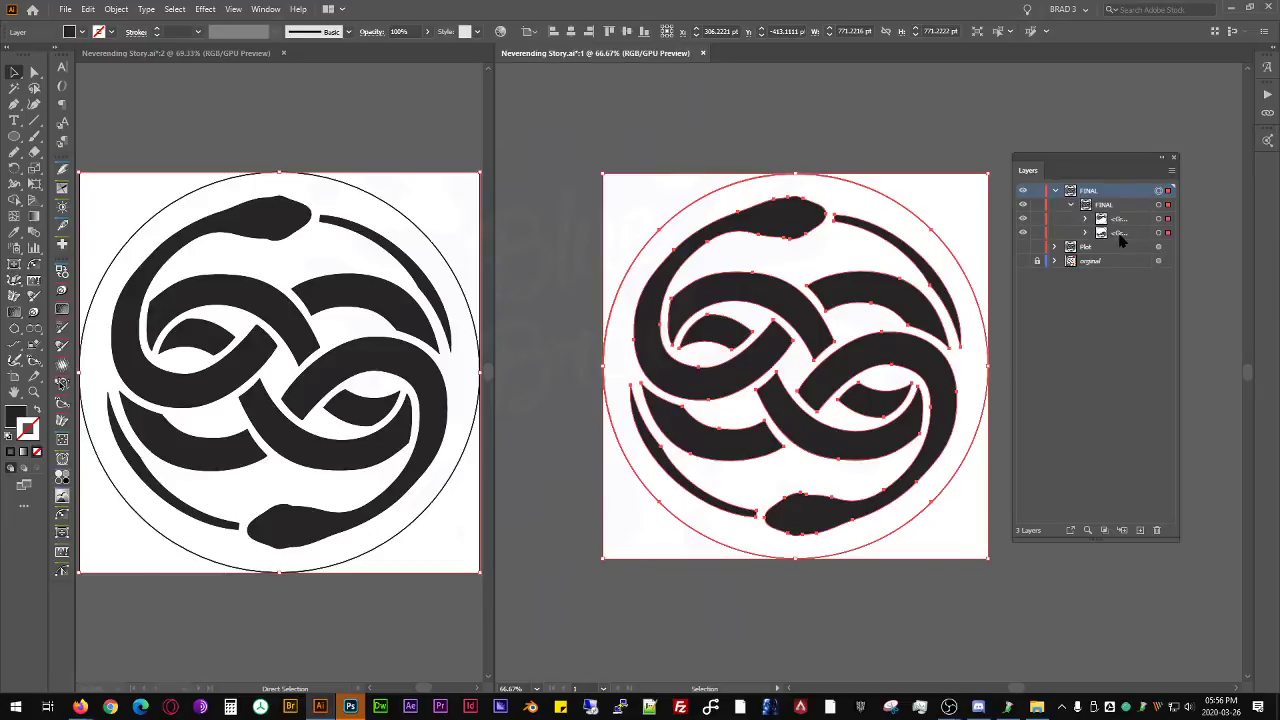
pyautogui.click(1167, 232)
pyautogui.click(1164, 218)
pyautogui.click(1162, 233)
pyautogui.click(1161, 219)
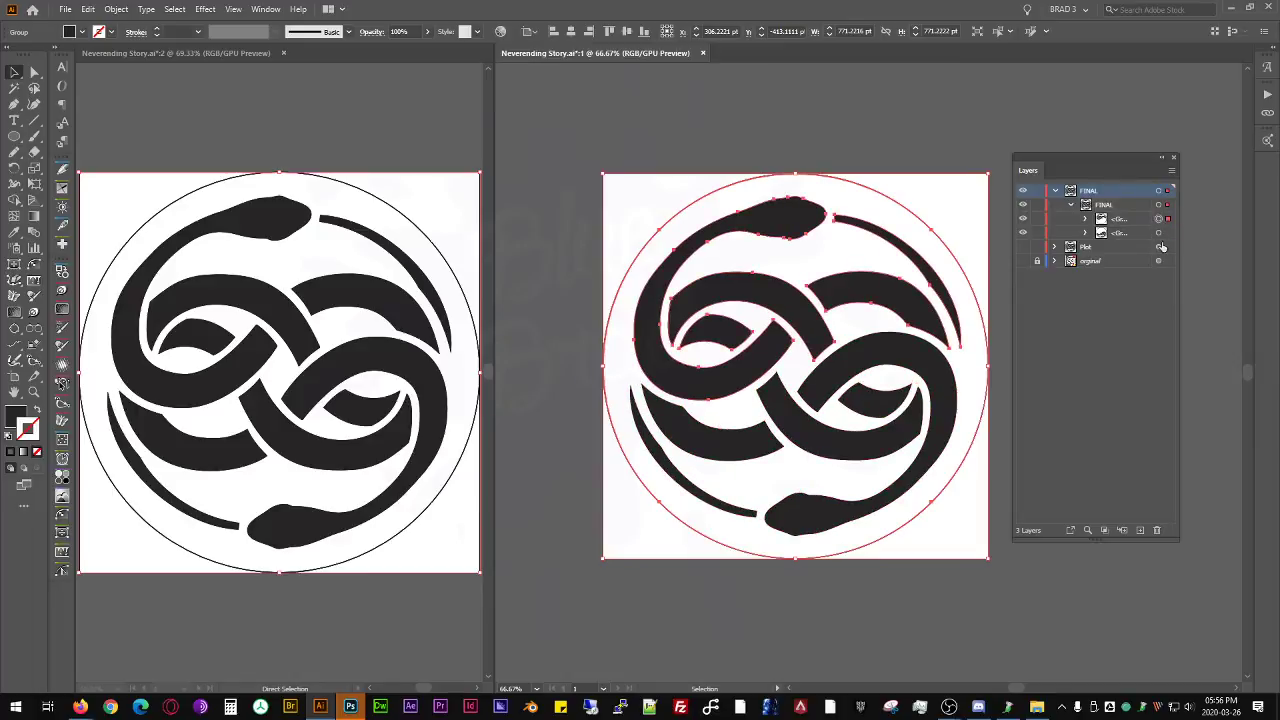
# - Delete the outer circle path from both half-emblem groups in the FINAL layer
pyautogui.click(1086, 232)
pyautogui.click(1158, 316)
pyautogui.press('Delete')
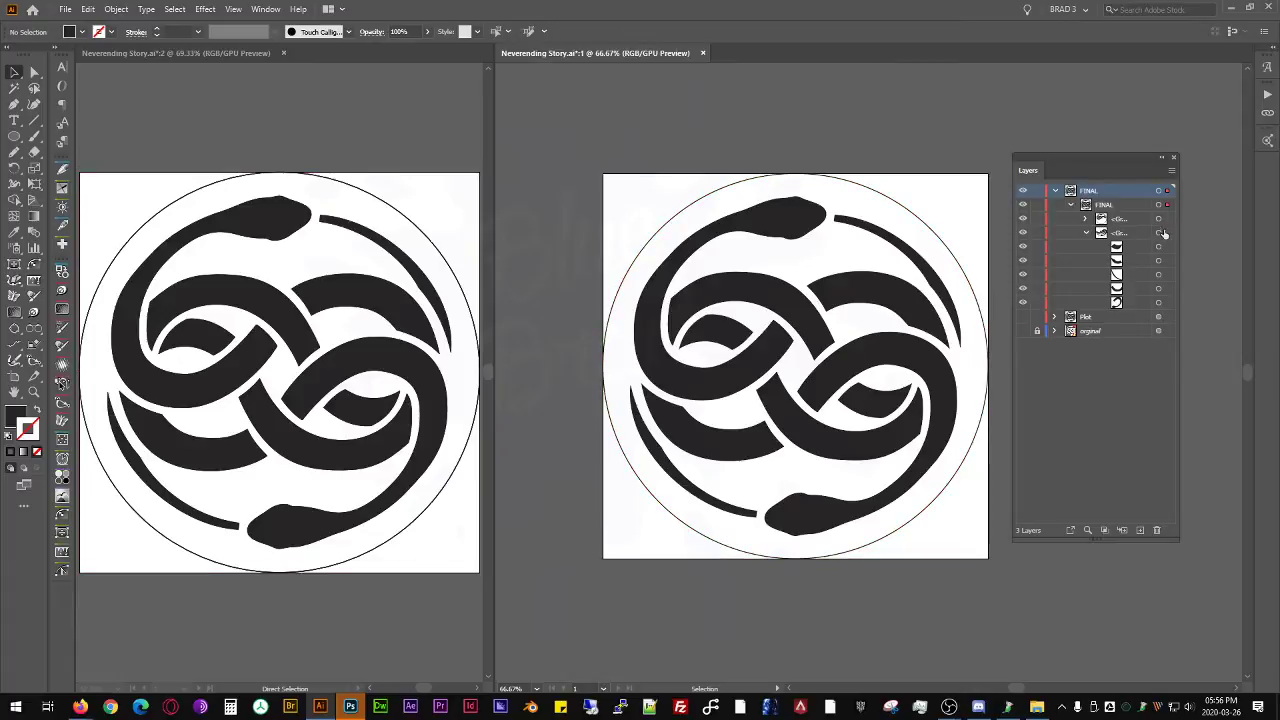
pyautogui.click(1085, 218)
pyautogui.click(1159, 303)
pyautogui.press('Delete')
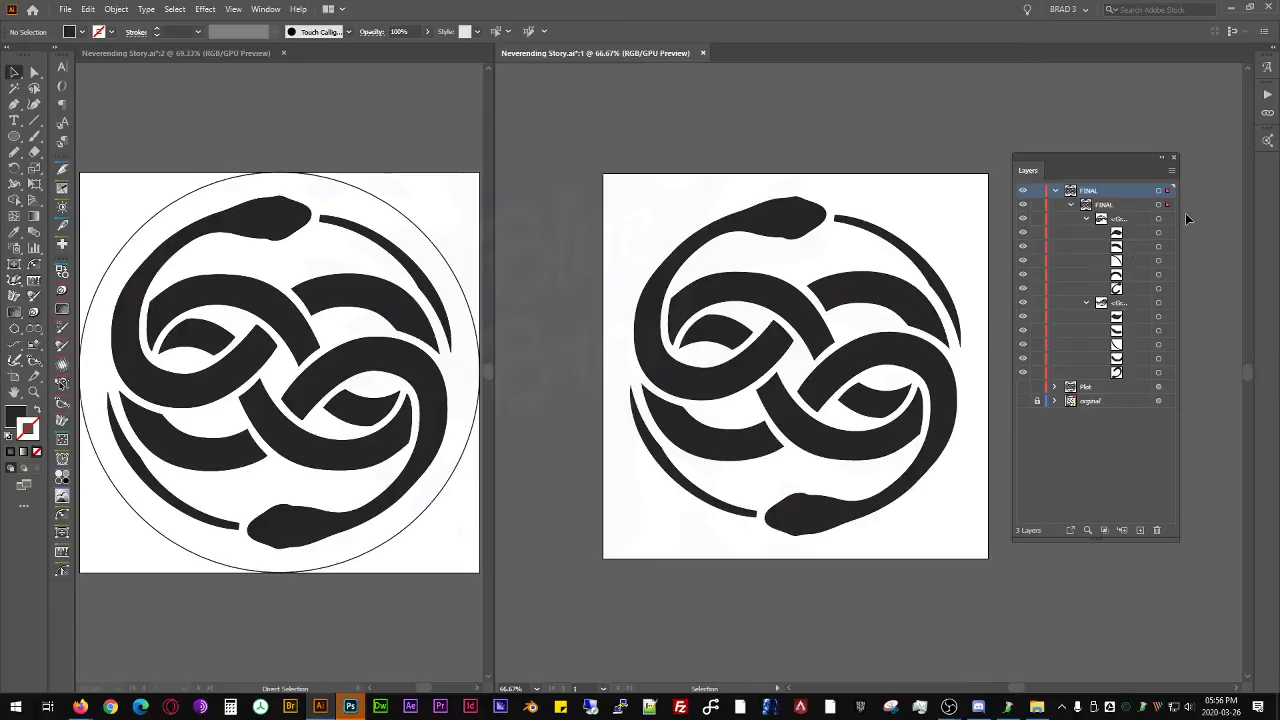
# - Combine all the emblem paths in the FINAL layer into a single group, inspect its contents and deselect it
pyautogui.click(1158, 205)
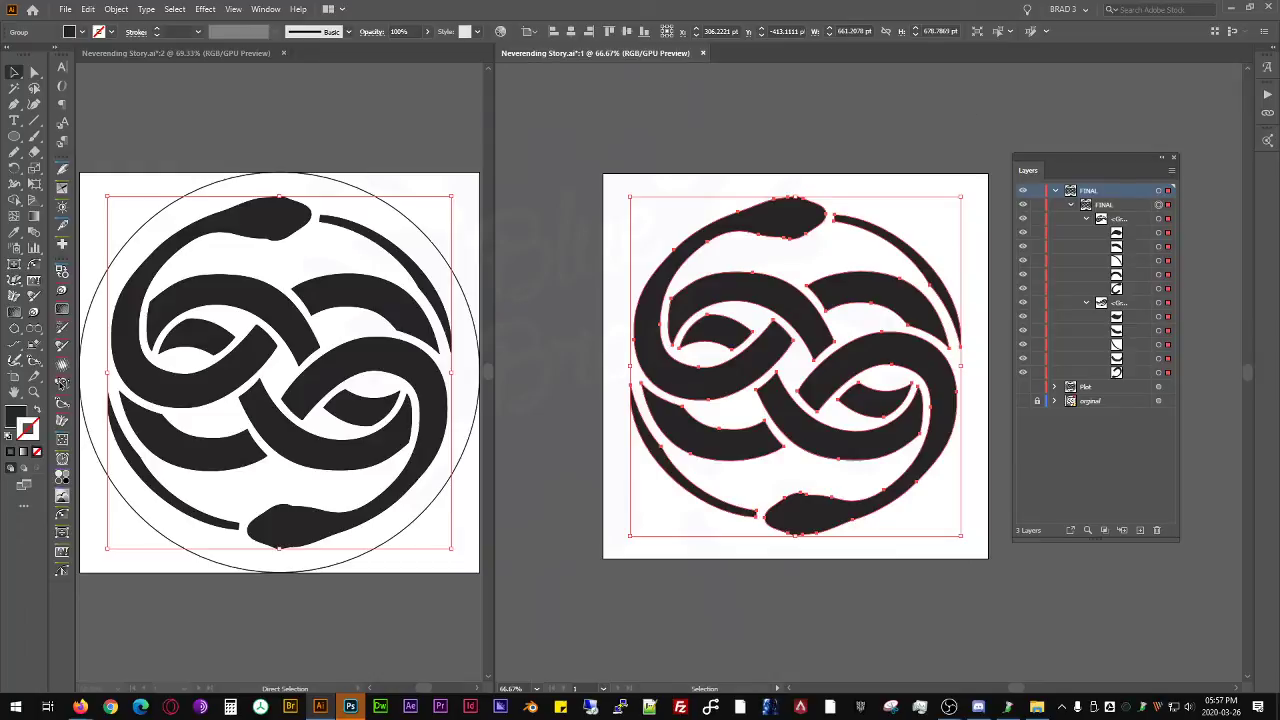
pyautogui.hotkey('ctrl', 'g')
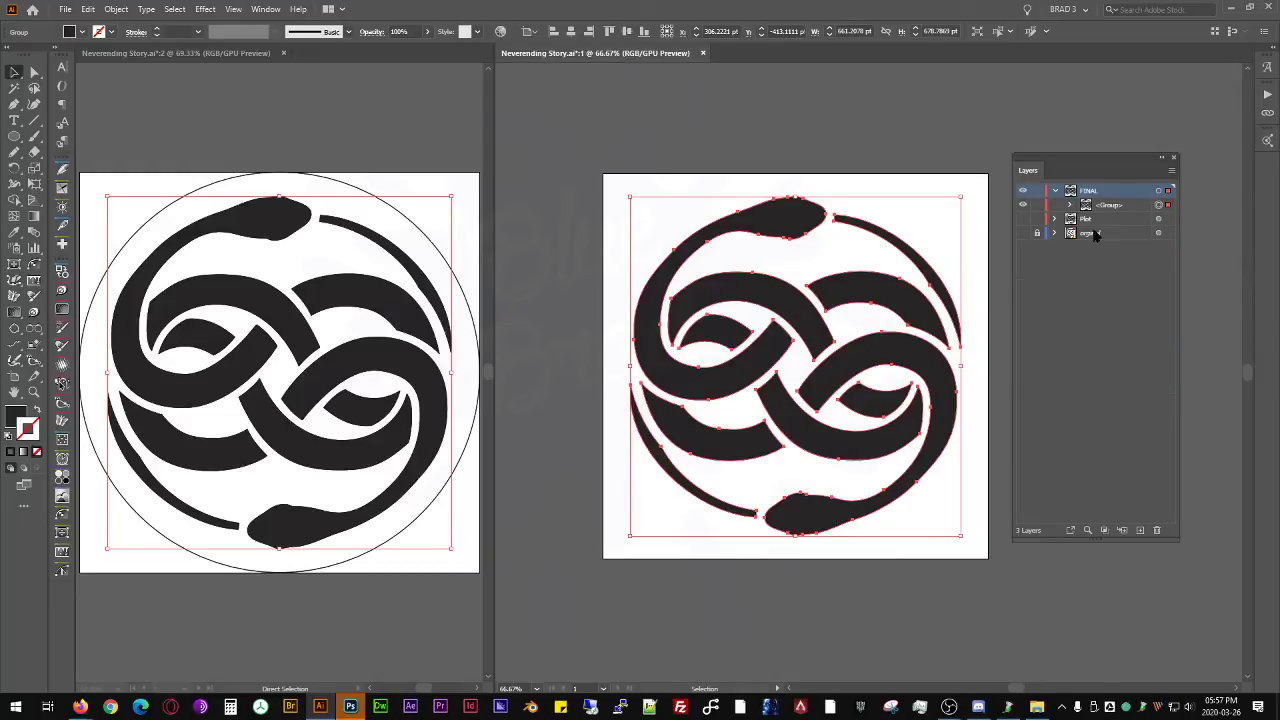
pyautogui.click(1070, 205)
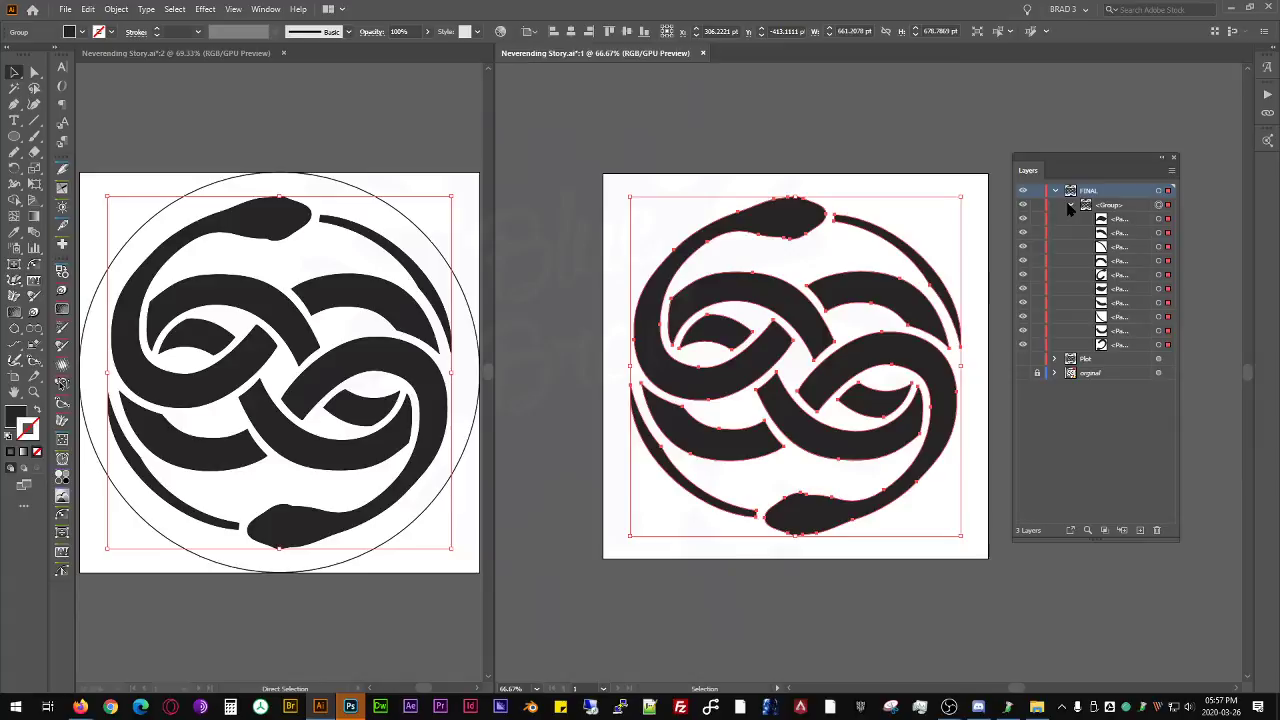
pyautogui.click(1070, 205)
pyautogui.click(770, 157)
# - Compare the emblem in both windows, selecting and deselecting the group in window 2 before returning to window 1
pyautogui.moveTo(827, 176); pyautogui.dragTo(746, 177)
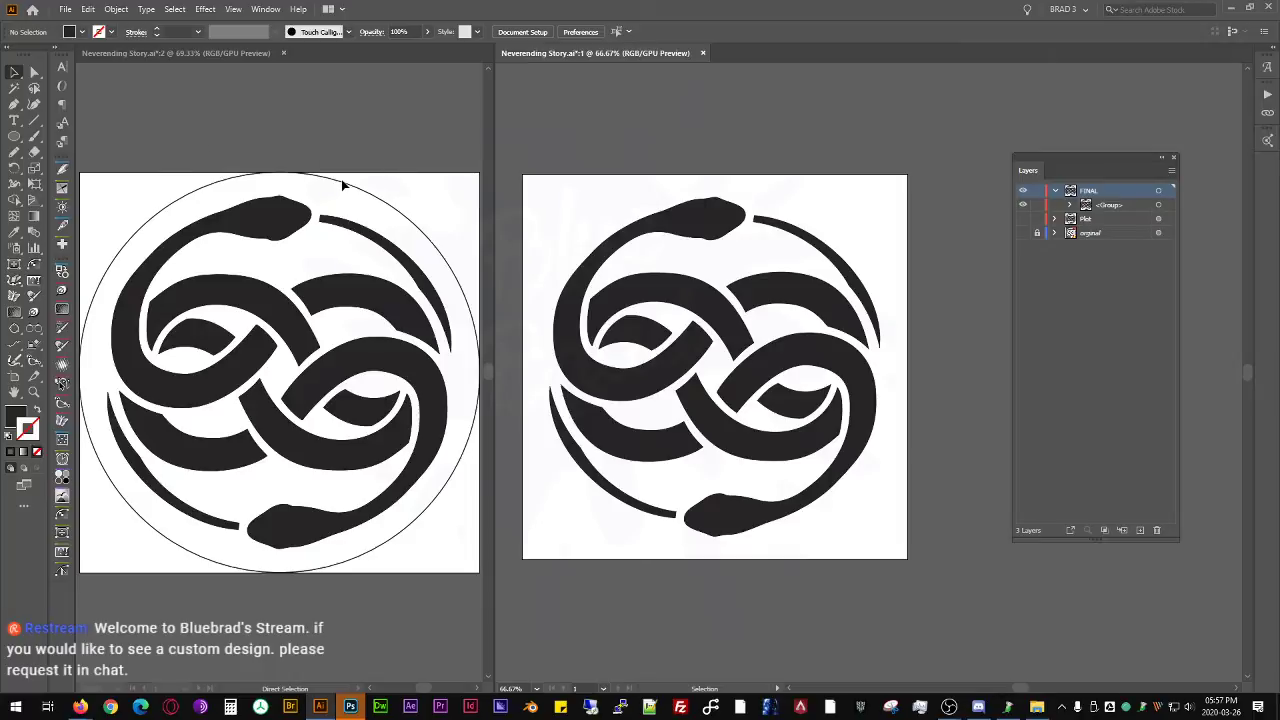
pyautogui.click(281, 218)
pyautogui.click(278, 222)
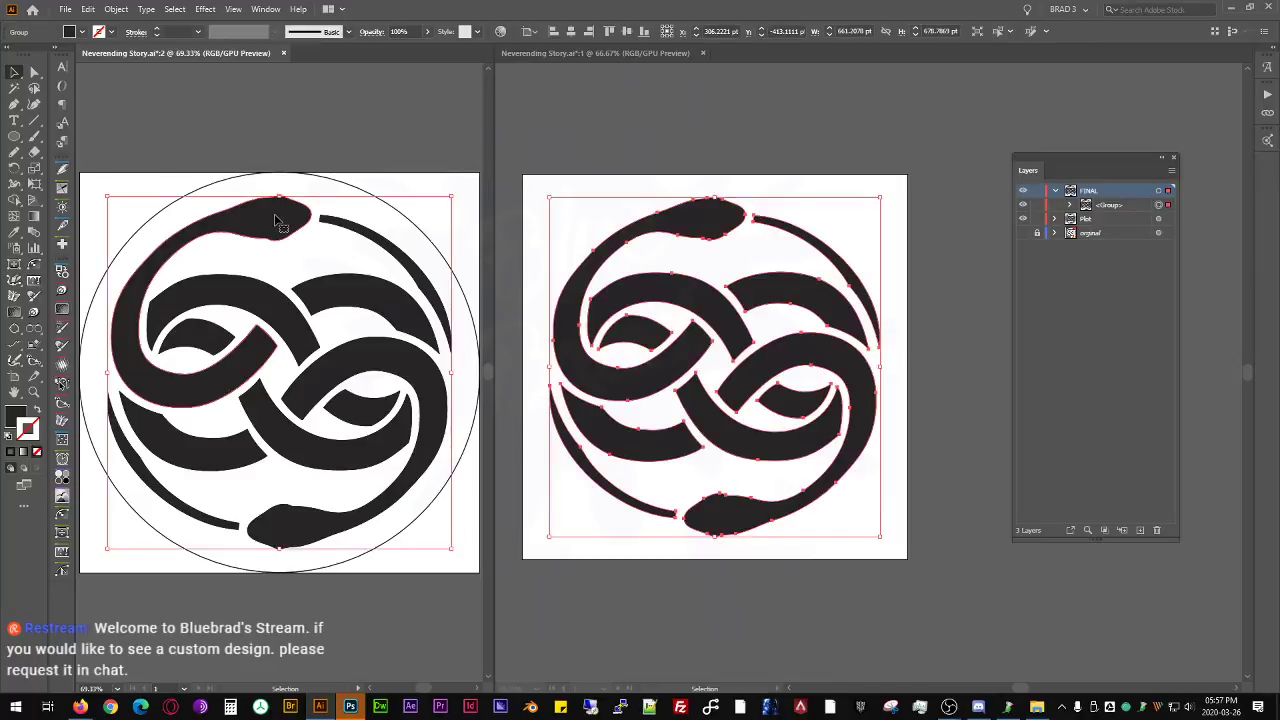
pyautogui.click(324, 181)
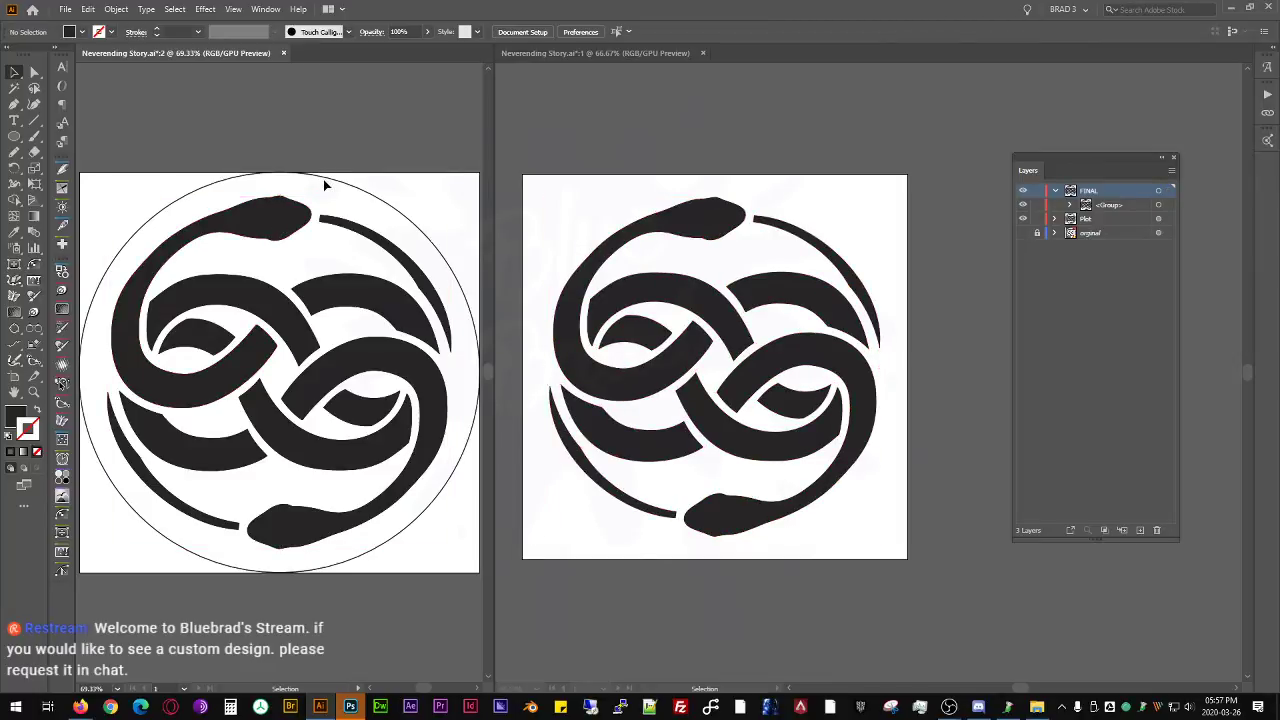
pyautogui.click(603, 187)
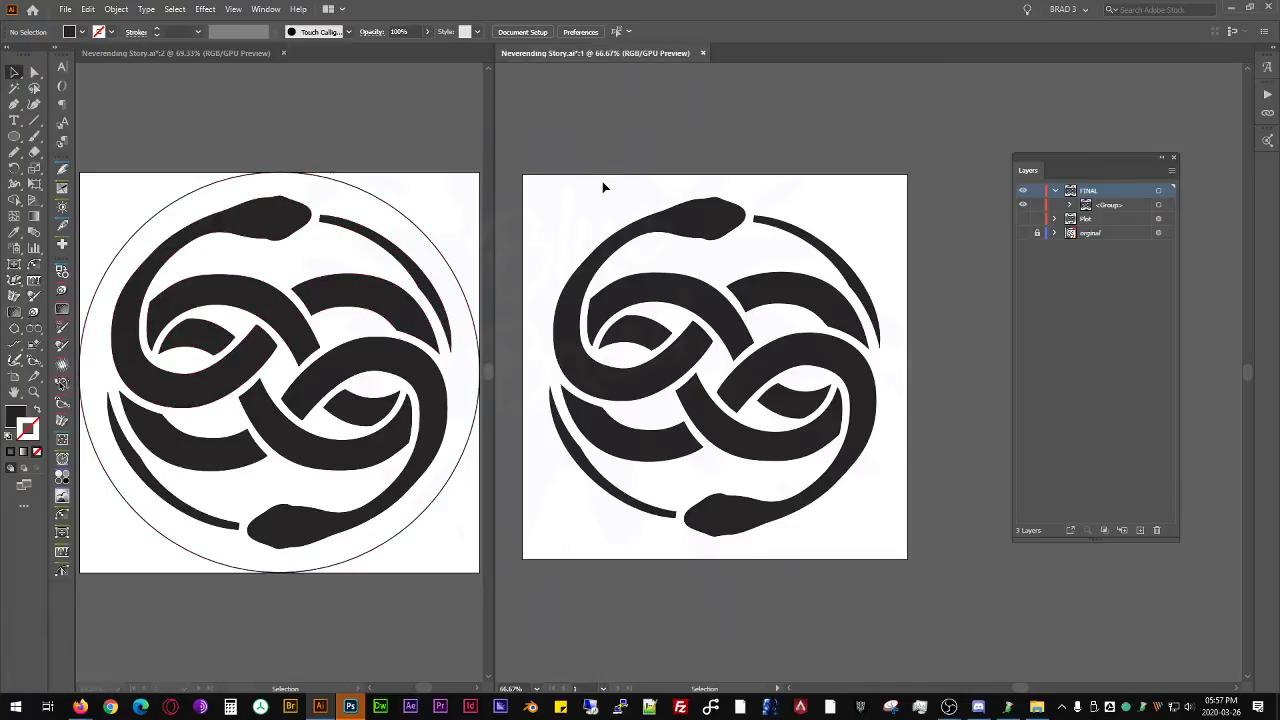
# - In window 2, hide the Plot layer and show the original layer behind FINAL to compare the emblem with window 1
pyautogui.click(378, 161)
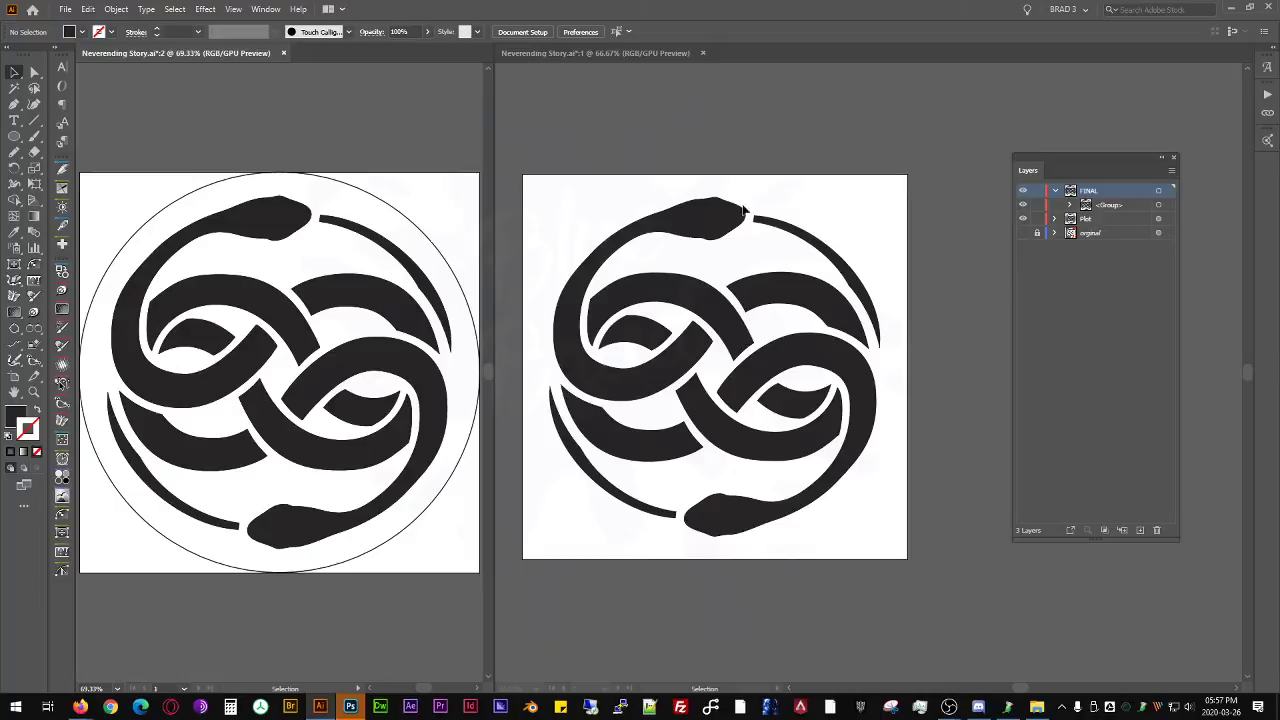
pyautogui.click(1022, 232)
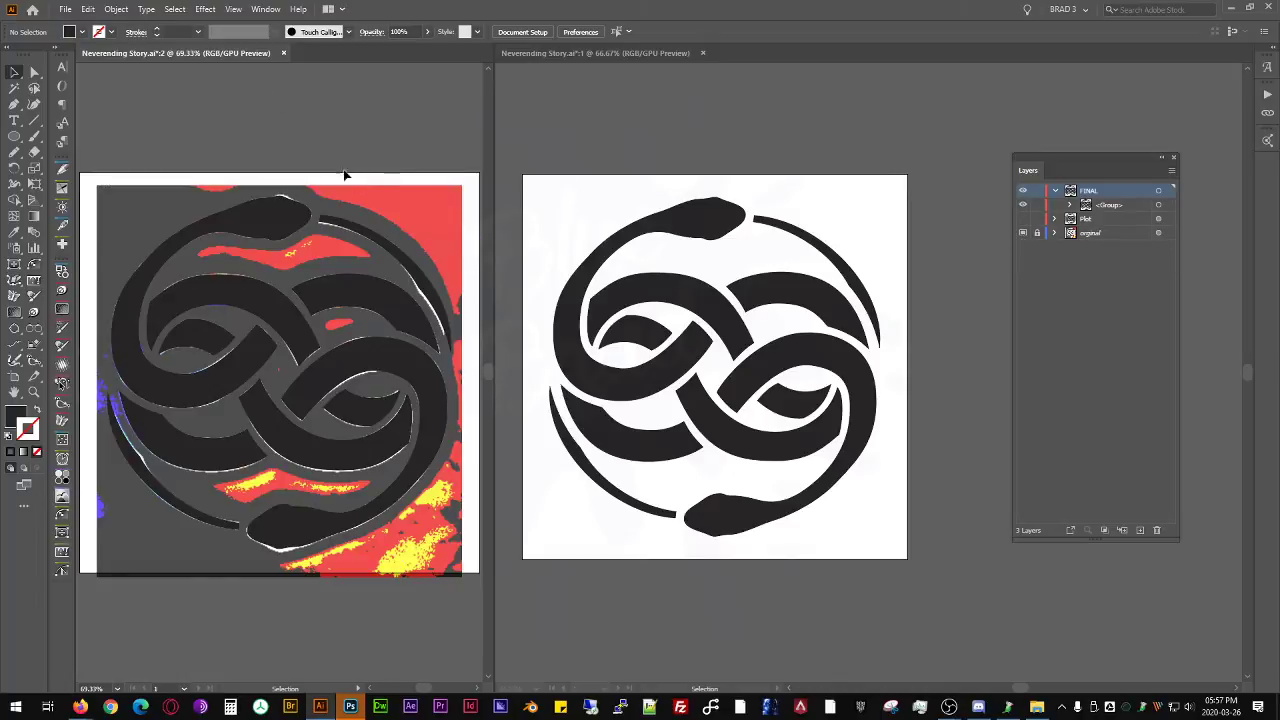
pyautogui.click(690, 182)
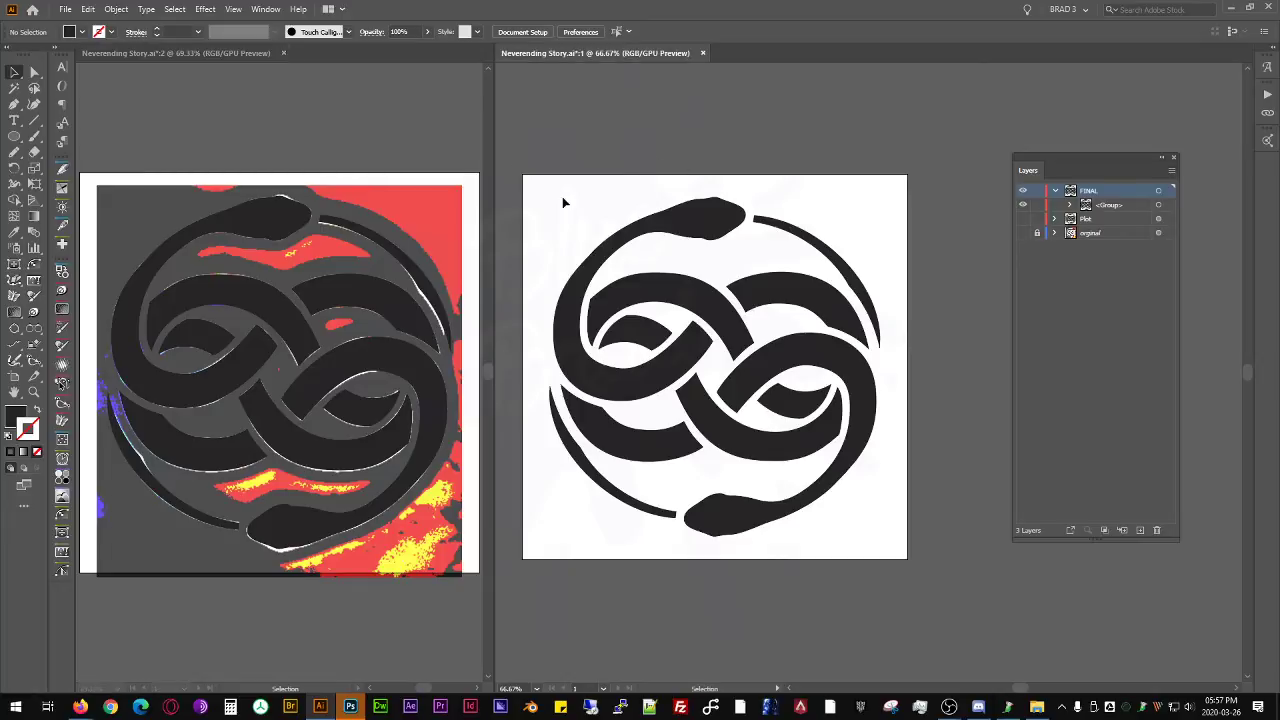
pyautogui.click(328, 180)
pyautogui.click(317, 218)
pyautogui.click(397, 200)
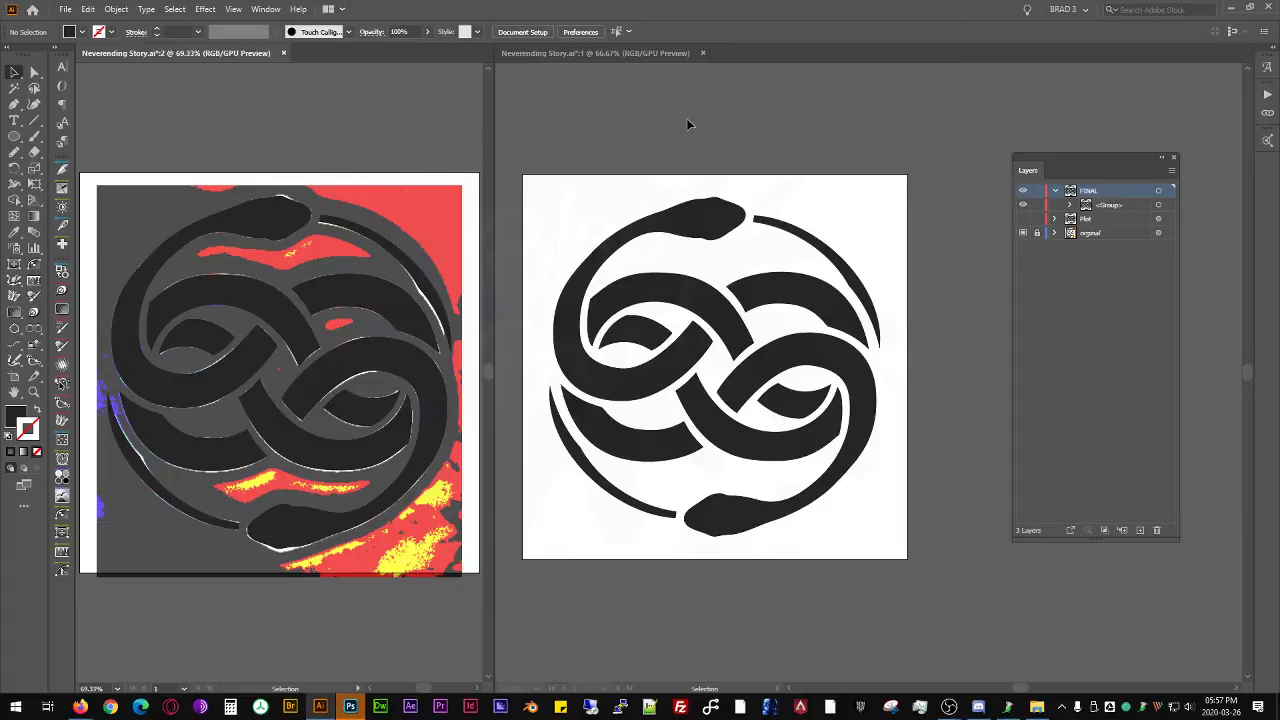
pyautogui.click(656, 201)
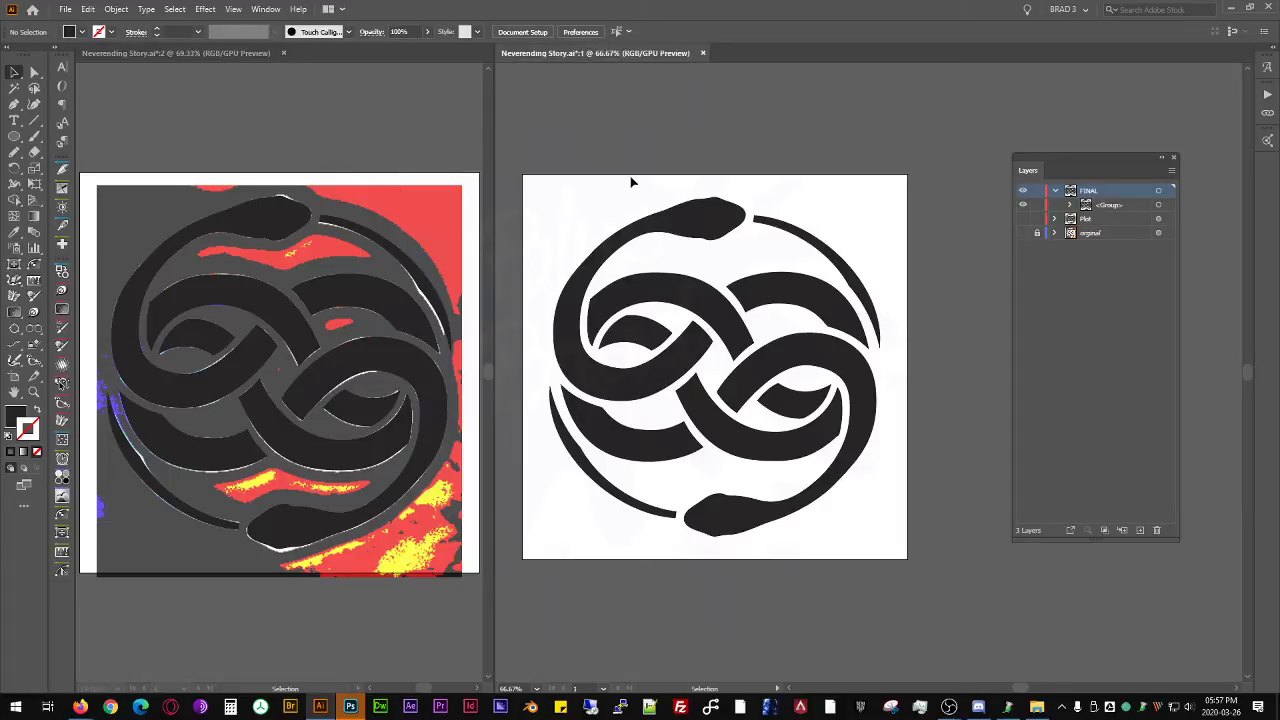
pyautogui.moveTo(553, 208); pyautogui.dragTo(616, 216)
pyautogui.scroll(3, 700, 240)
pyautogui.scroll(-4, 698, 241)
pyautogui.scroll(1, 700, 243)
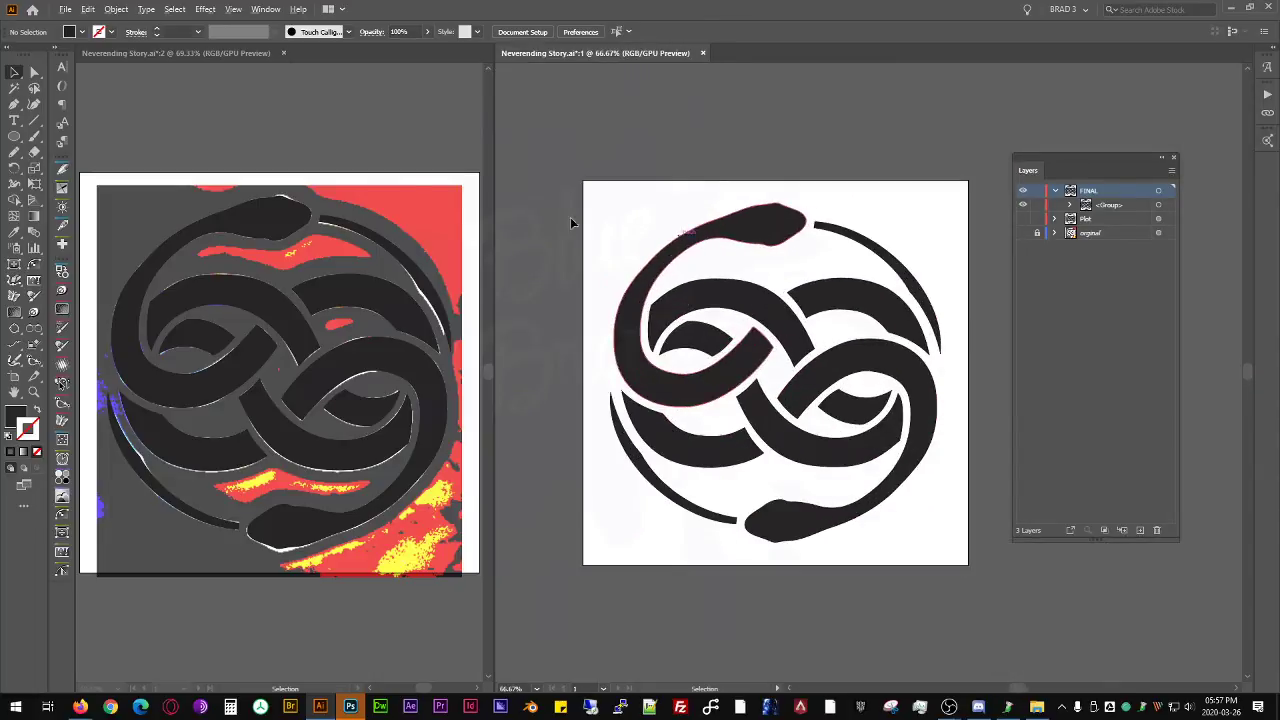
# - In window 2, hide the FINAL and original layers, show the Plot layer, and return to window 1
pyautogui.click(406, 185)
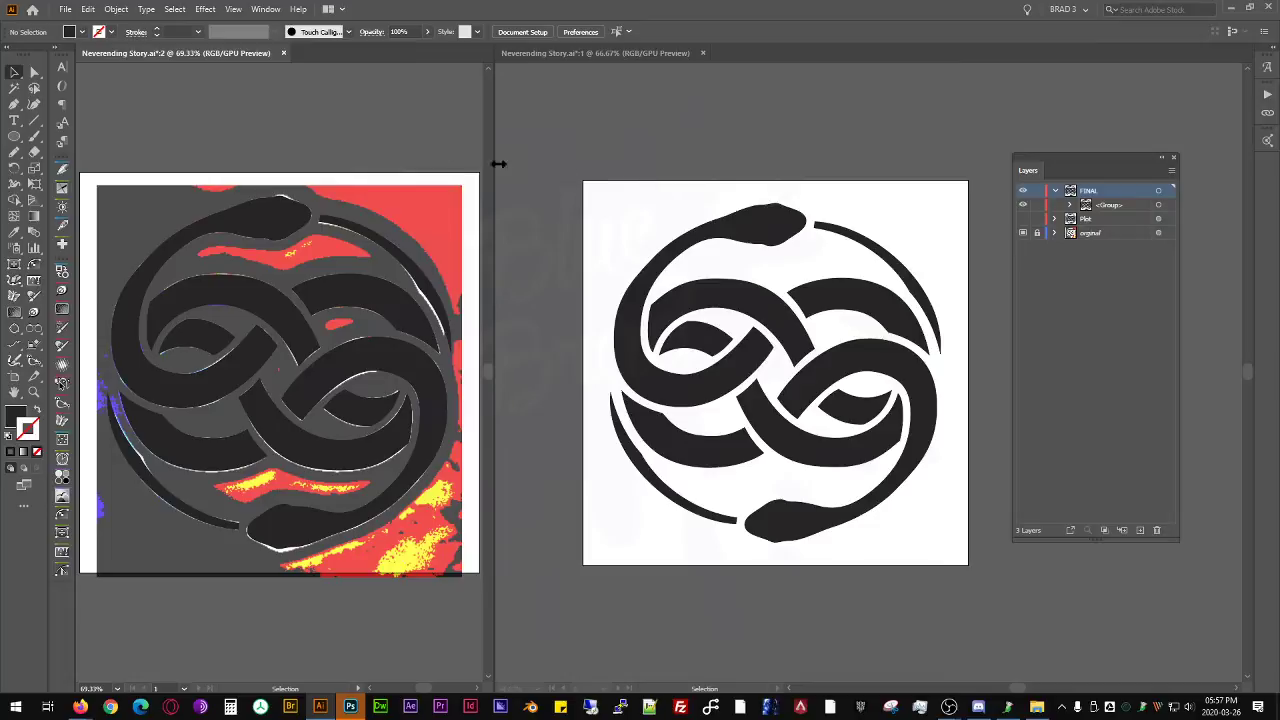
pyautogui.click(1021, 191)
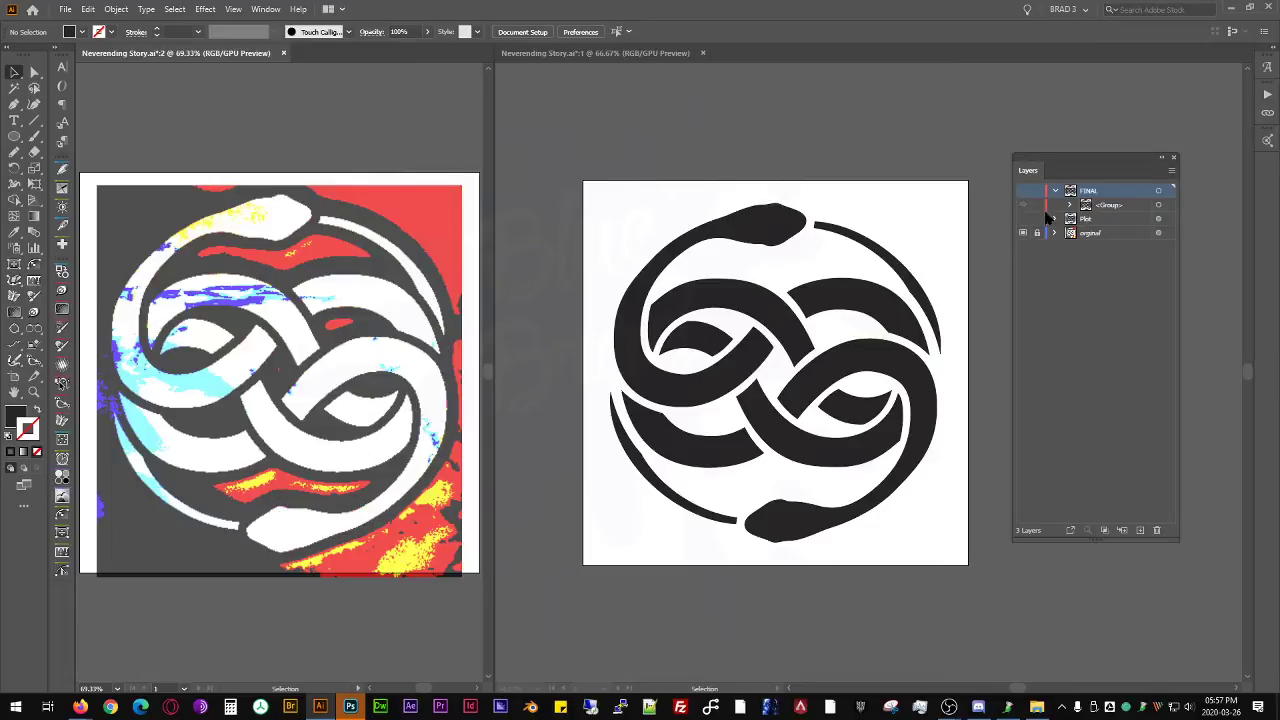
pyautogui.click(1021, 226)
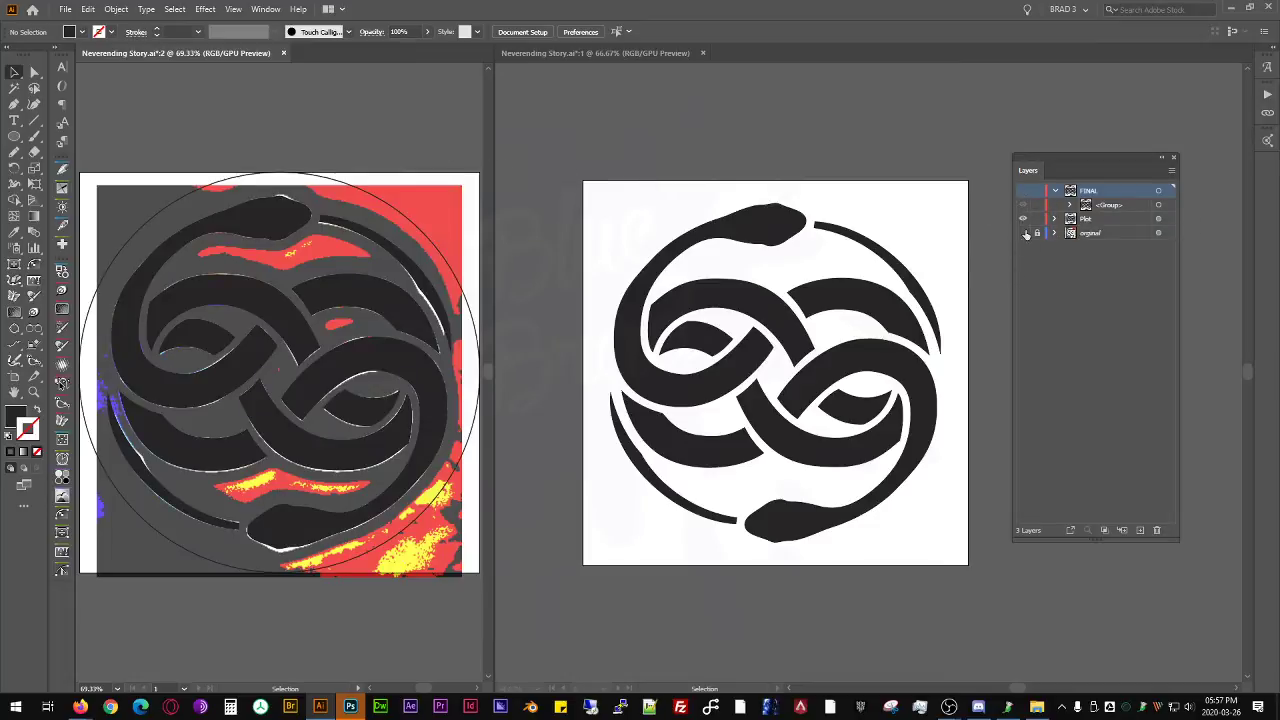
pyautogui.click(1022, 232)
pyautogui.click(677, 194)
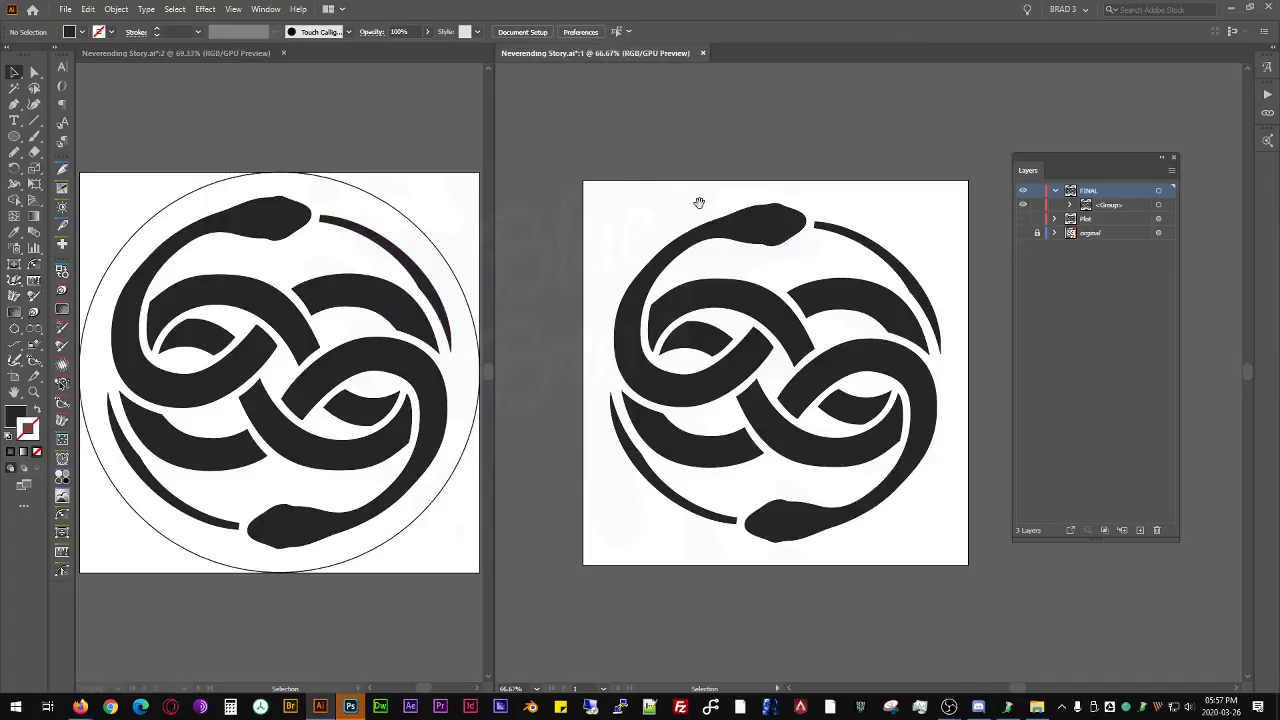
# - Check the emblem group in window 1 by selecting and deselecting it
pyautogui.click(700, 240)
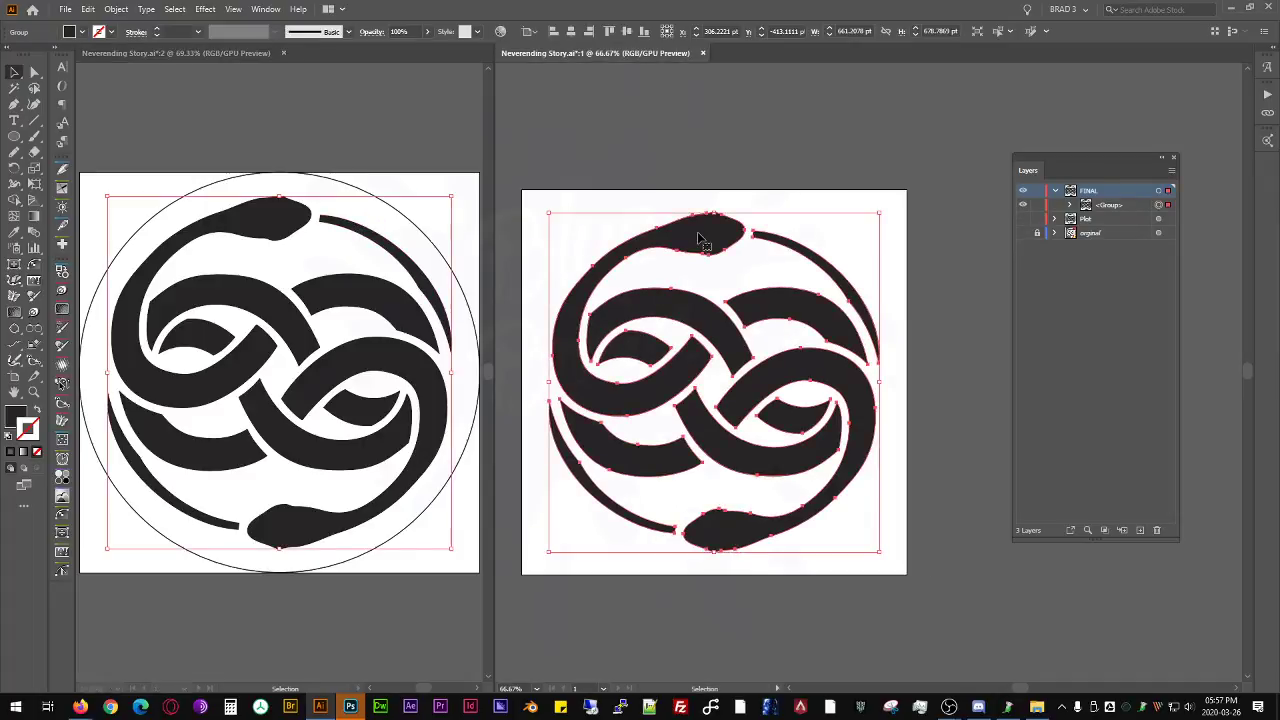
pyautogui.hotkey('ctrl', 'shift', 'a')
pyautogui.scroll(2, 712, 240)
pyautogui.scroll(-2, 716, 240)
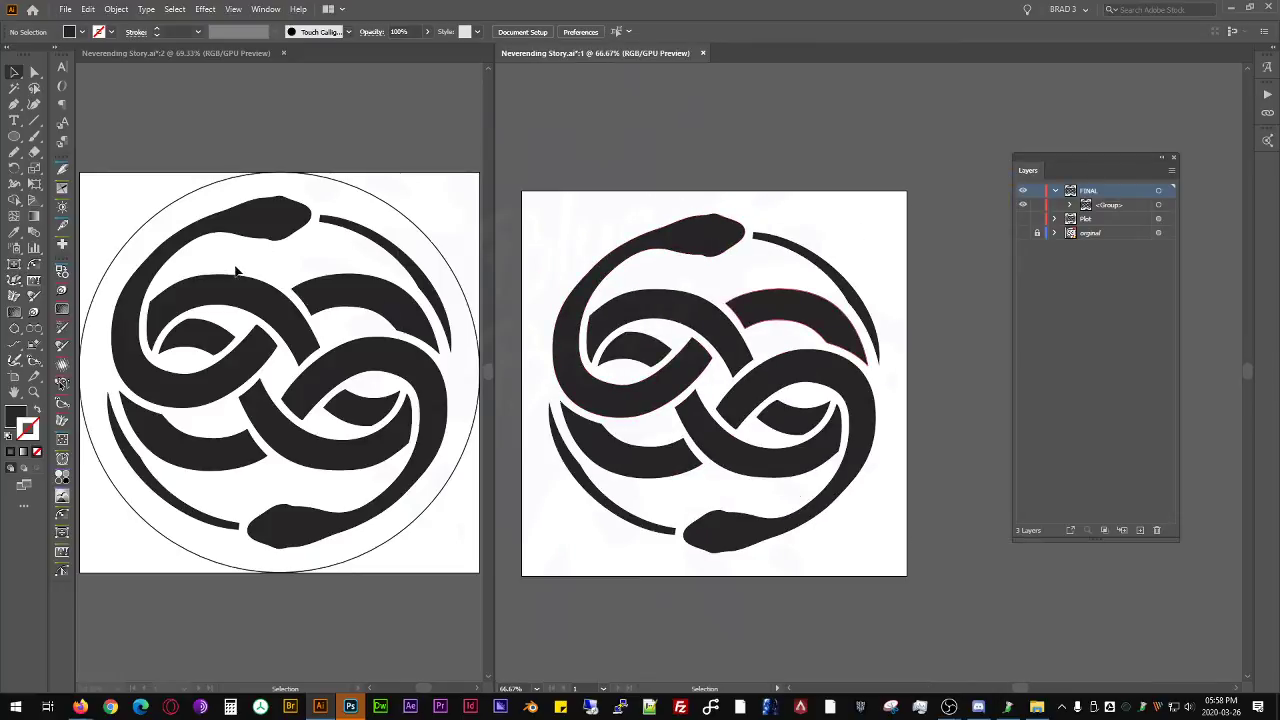
# - Change the fill of the emblem group in the FINAL layer to pure black and deselect it
pyautogui.click(655, 302)
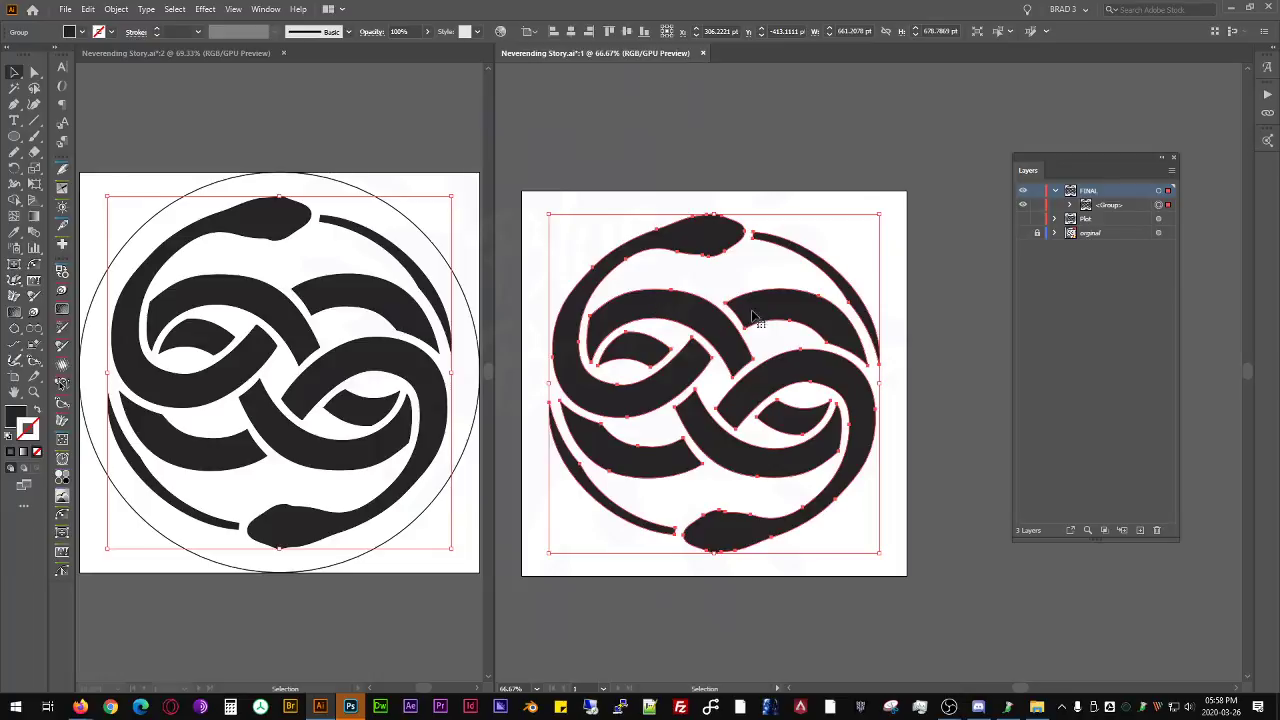
pyautogui.scroll(3, 757, 300)
pyautogui.scroll(-2, 757, 300)
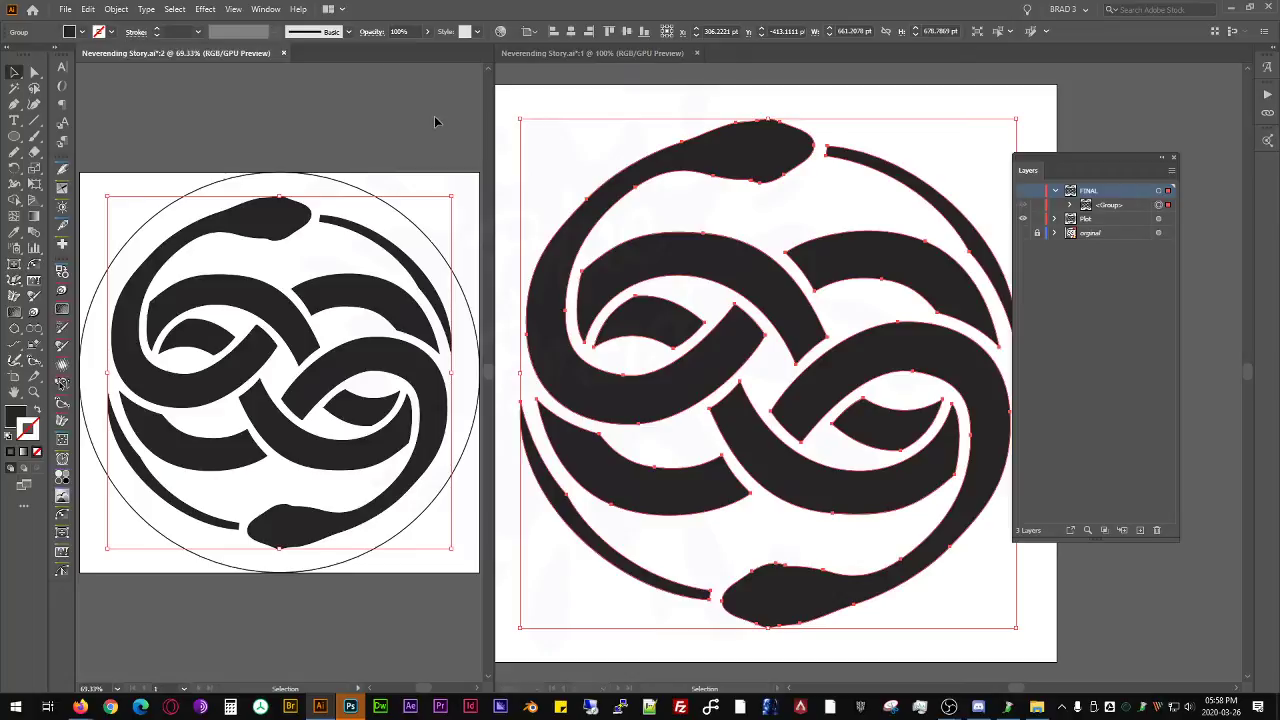
pyautogui.moveTo(779, 273); pyautogui.dragTo(726, 277)
pyautogui.click(731, 218)
pyautogui.scroll(2, 777, 477)
pyautogui.scroll(-2, 776, 468)
pyautogui.click(747, 465)
pyautogui.click(745, 465)
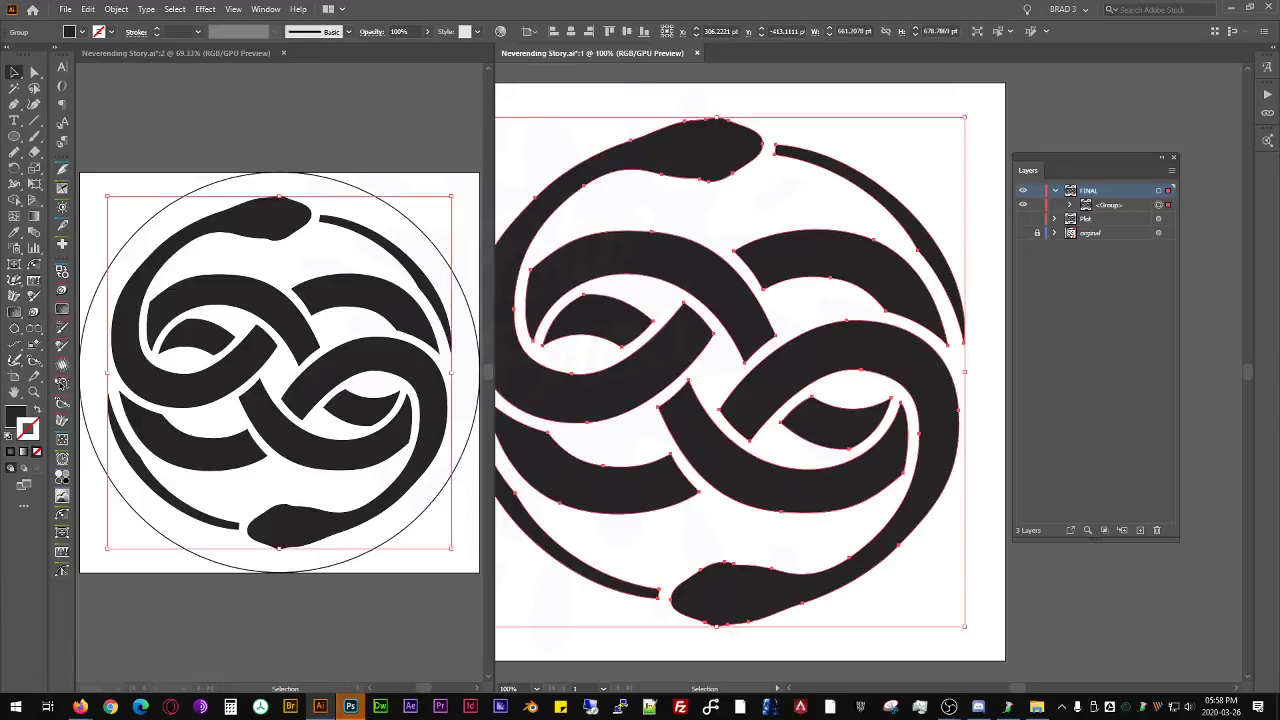
pyautogui.press('x')
pyautogui.press('Return')
pyautogui.click(662, 188)
pyautogui.moveTo(656, 199); pyautogui.dragTo(684, 177)
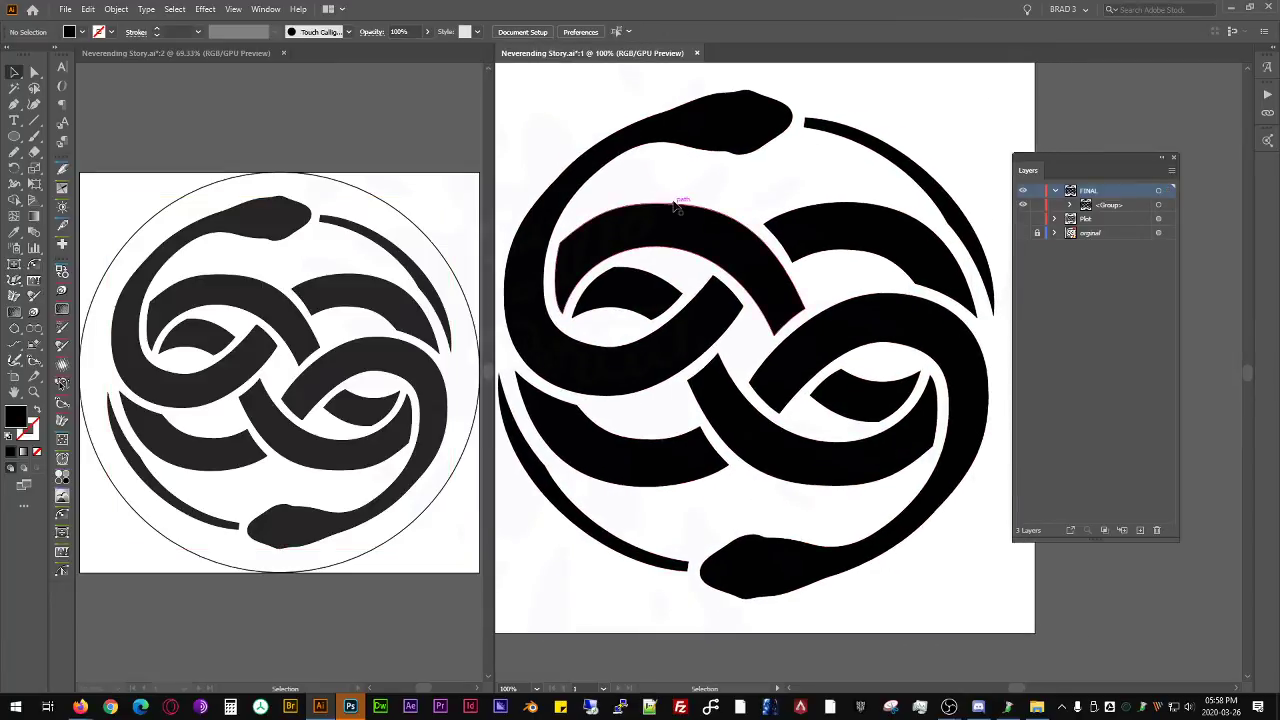
# - Select the black emblem group in window 1 and save the document
pyautogui.click(686, 212)
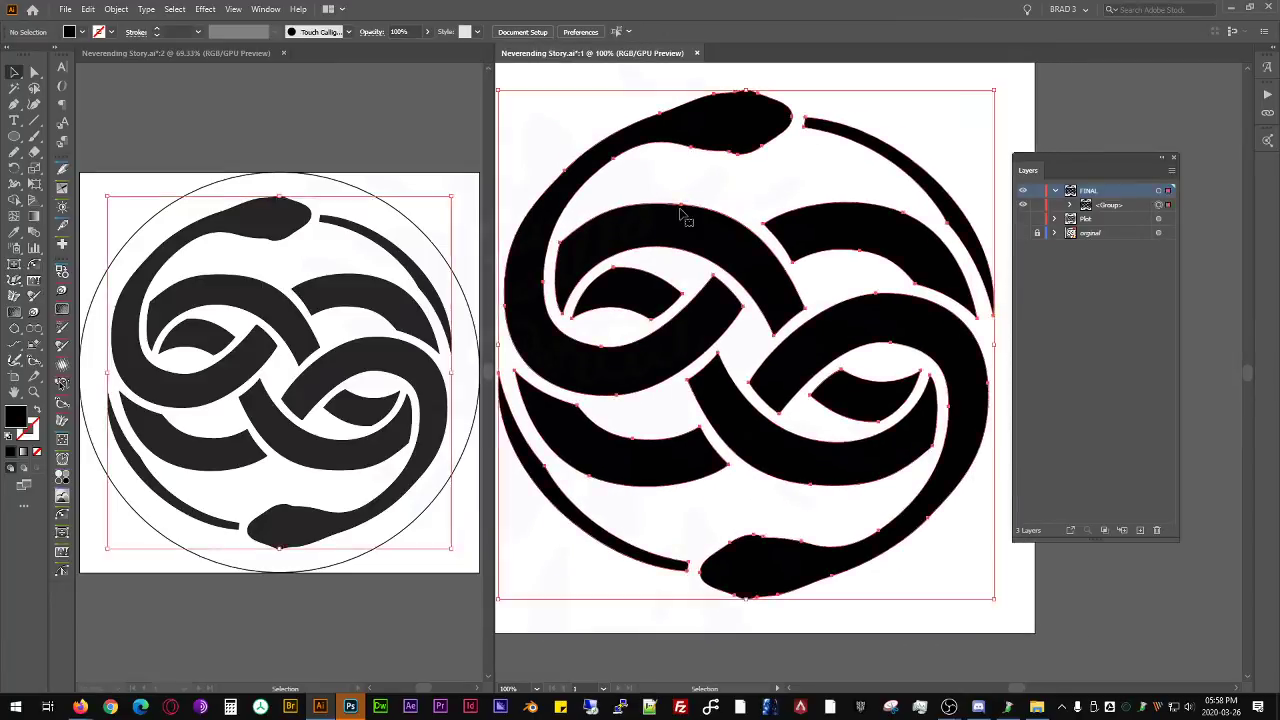
pyautogui.scroll(-2, 706, 201)
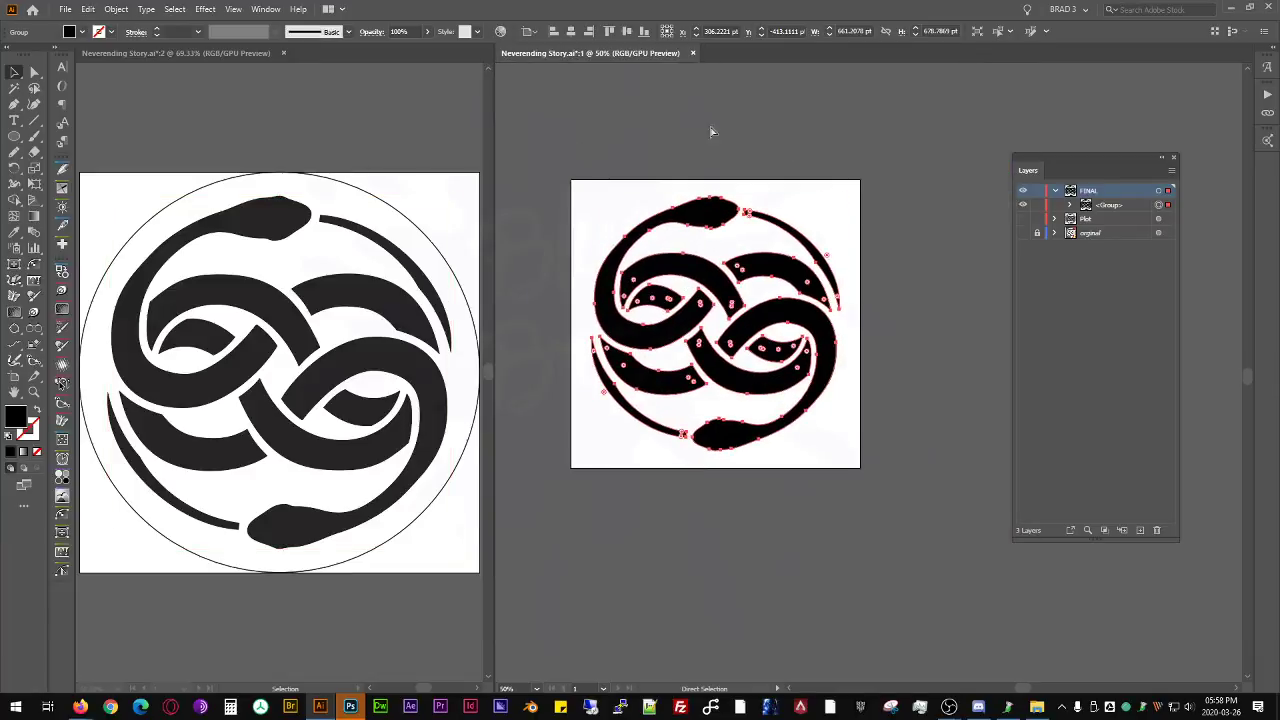
pyautogui.hotkey('ctrl', 's')
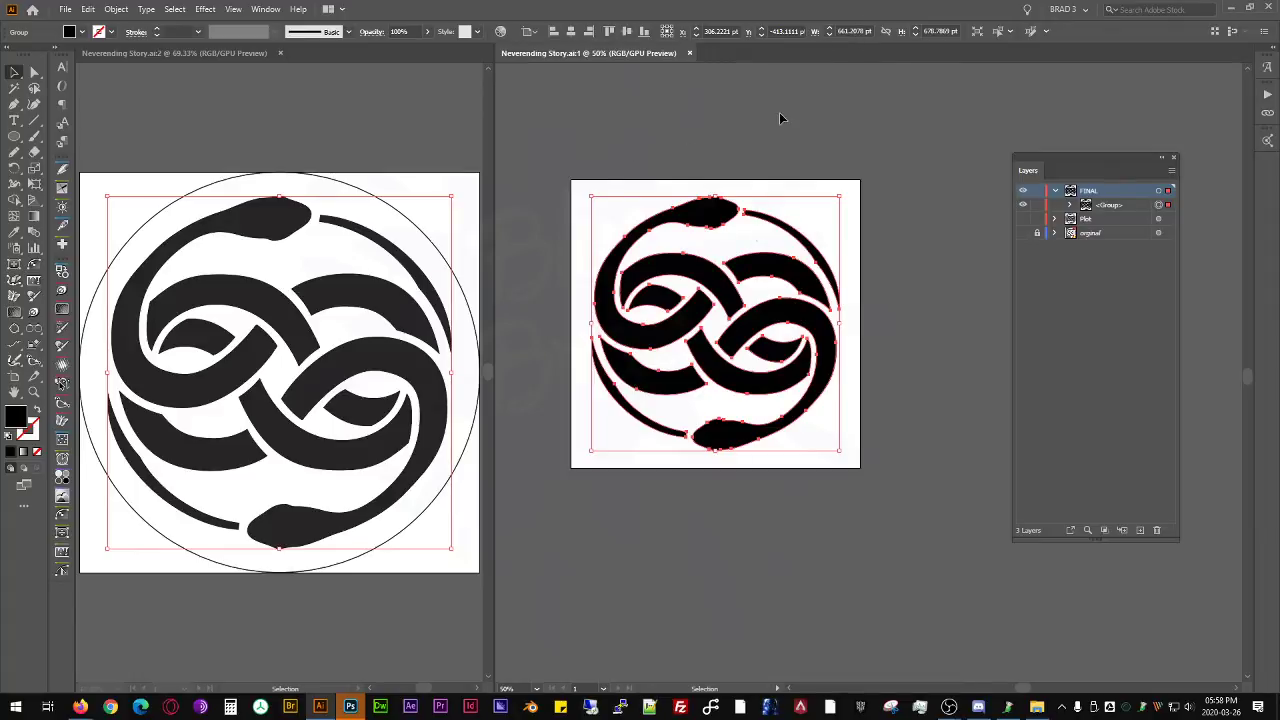
pyautogui.press('a')
pyautogui.press('v')
# - Try a width of 5 pt on the emblem group without constrained proportions and undo the resize
pyautogui.click(850, 31)
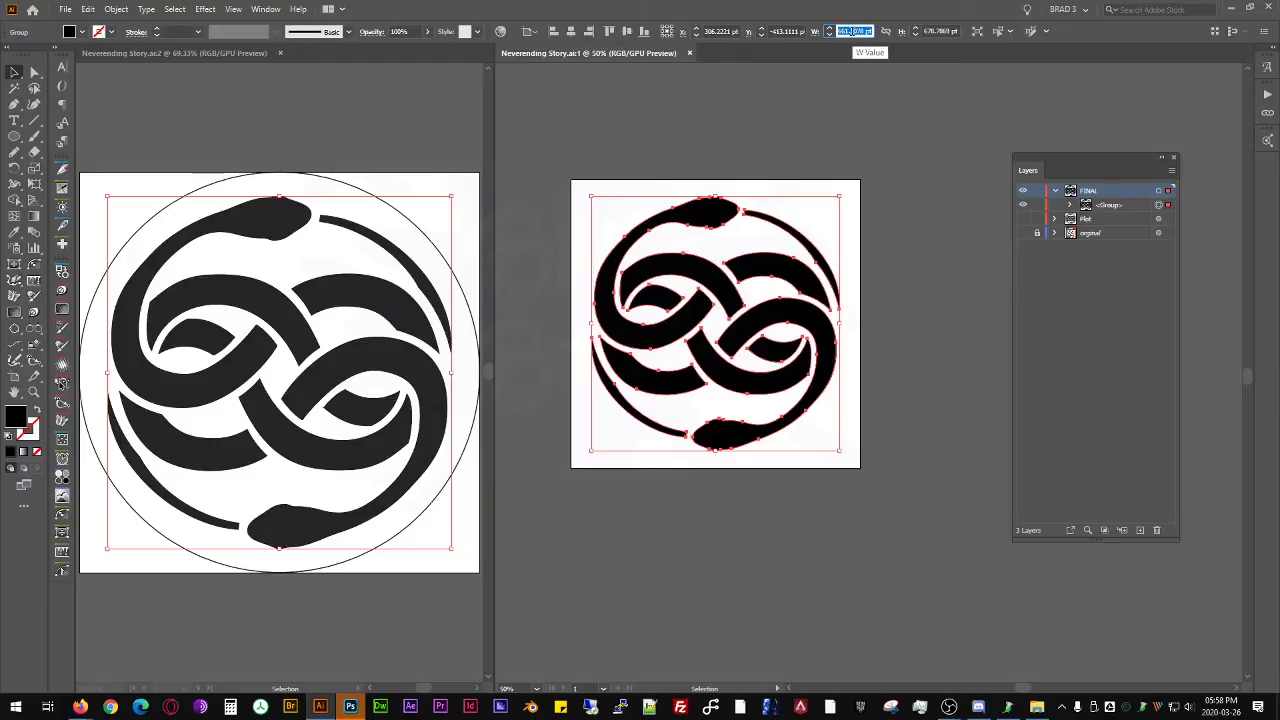
pyautogui.write('1')
pyautogui.press('Tab')
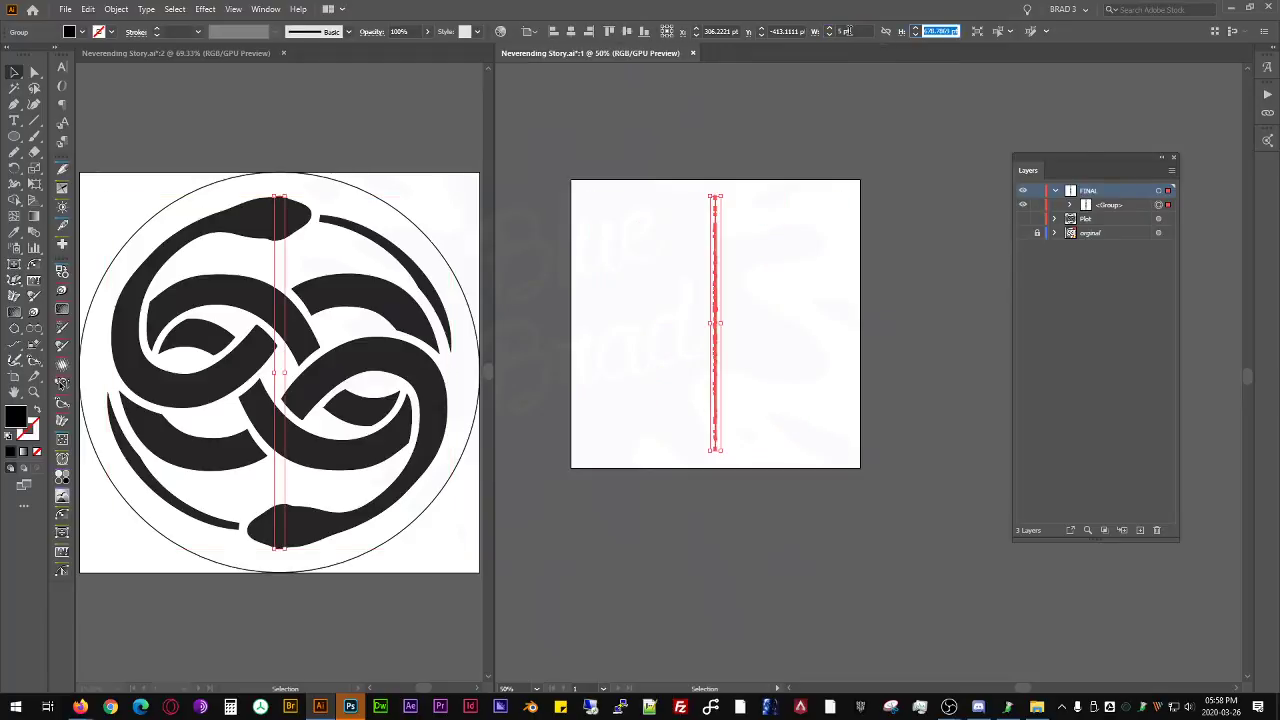
pyautogui.hotkey('ctrl', 'z')
pyautogui.hotkey('ctrl', 'z')
# - Constrain the emblem group's width and height proportions and set its width to 360 pt
pyautogui.click(850, 31)
pyautogui.write('360')
pyautogui.press('Tab')
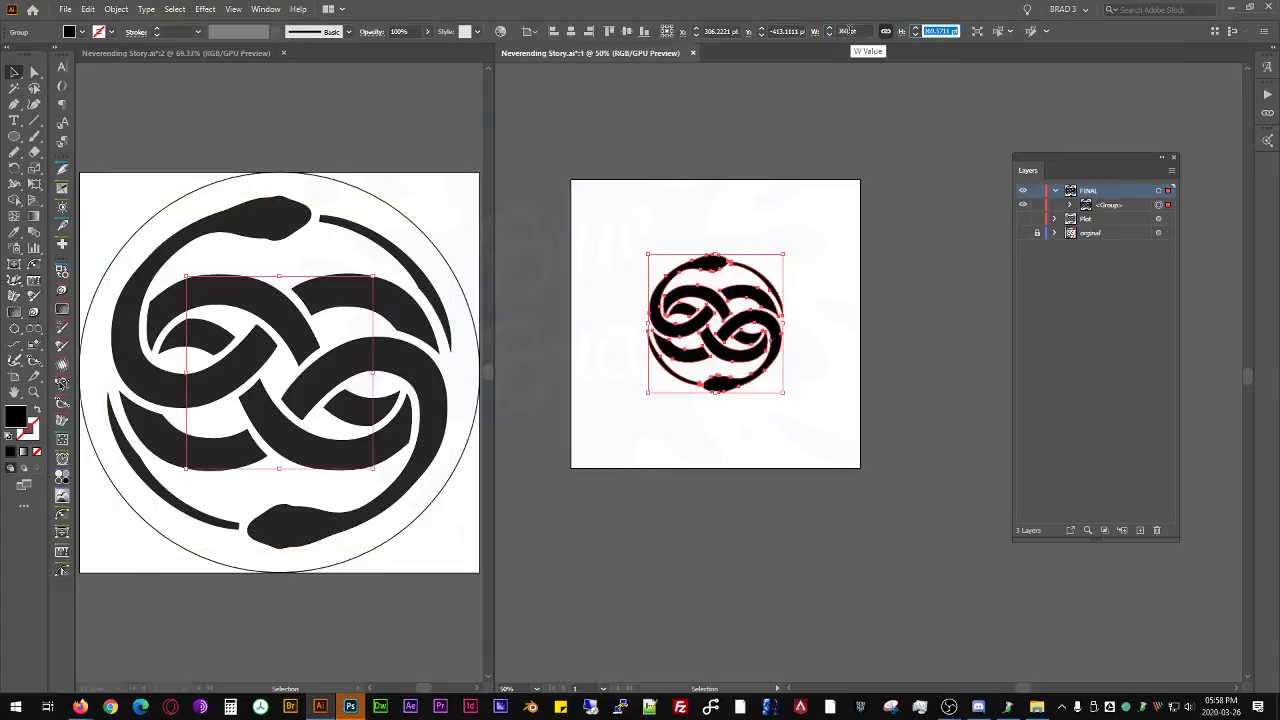
pyautogui.click(795, 243)
pyautogui.click(710, 292)
pyautogui.click(850, 31)
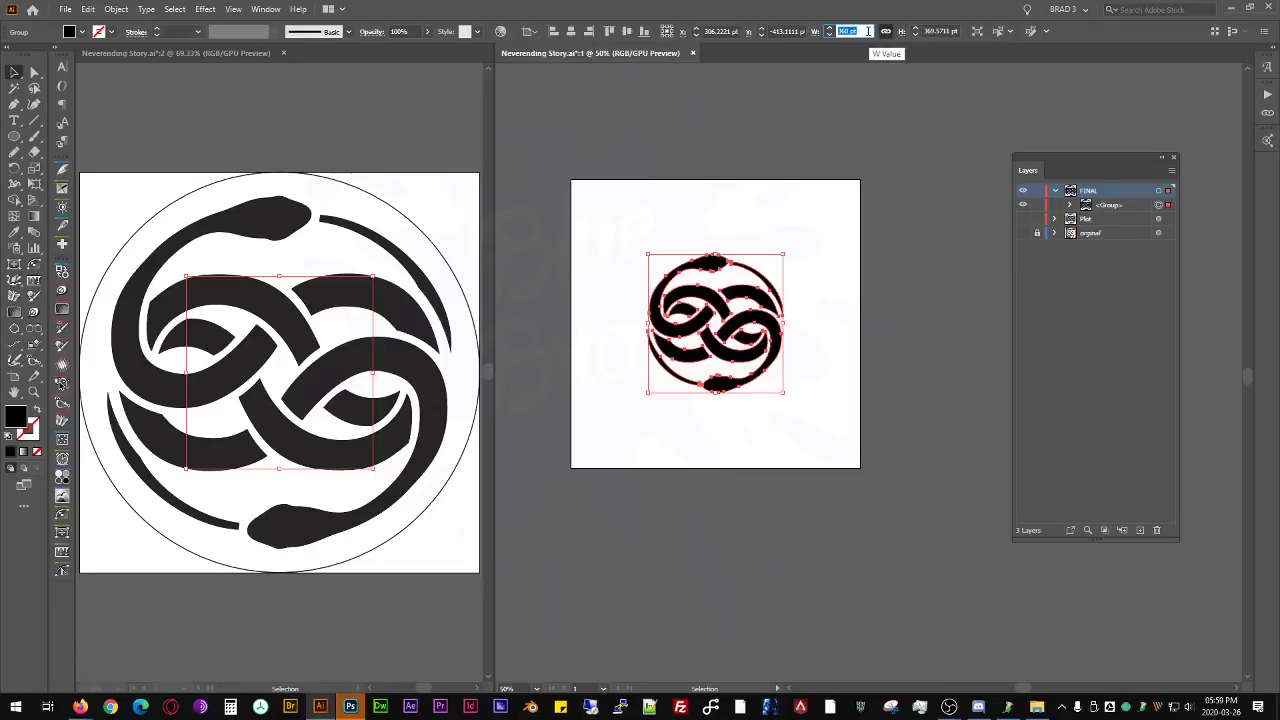
pyautogui.click(855, 31)
pyautogui.click(861, 31)
pyautogui.write('1')
pyautogui.press('Tab')
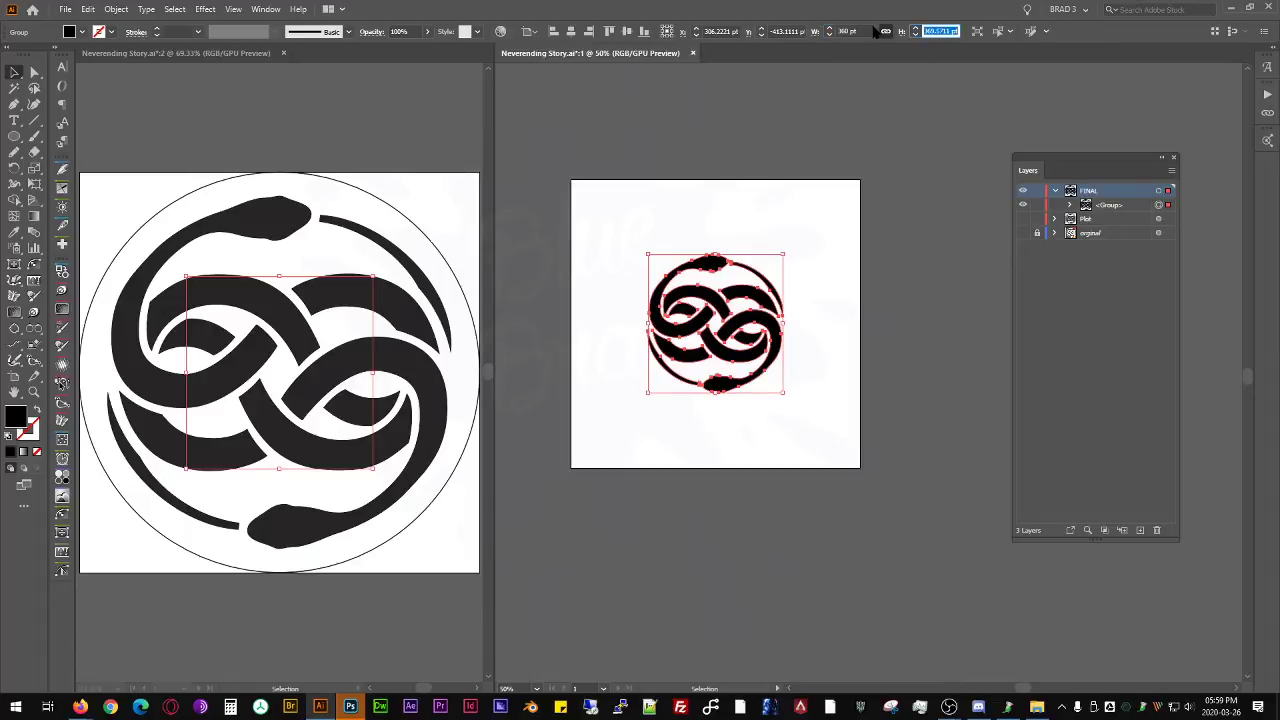
pyautogui.hotkey('shift', 'Tab')
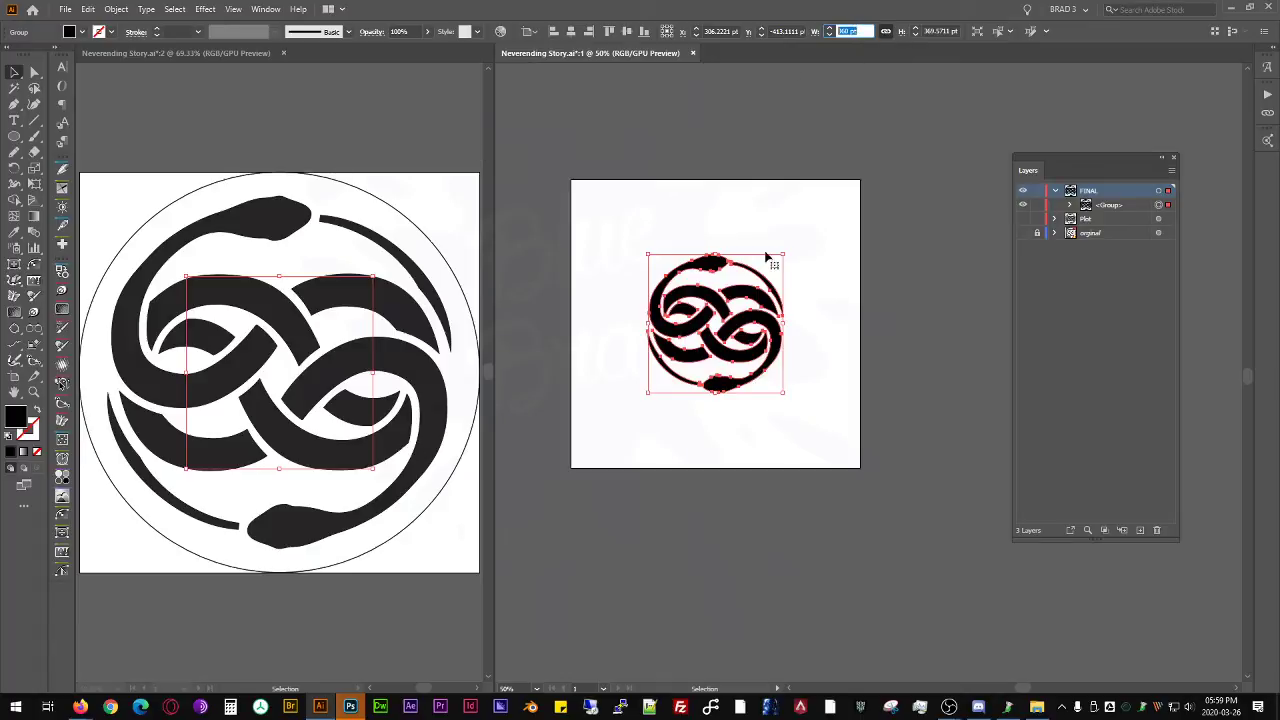
pyautogui.press('Return')
# - Show the rulers in window 1, set the ruler units to centimeters, and deselect the emblem
pyautogui.hotkey('ctrl', 'r')
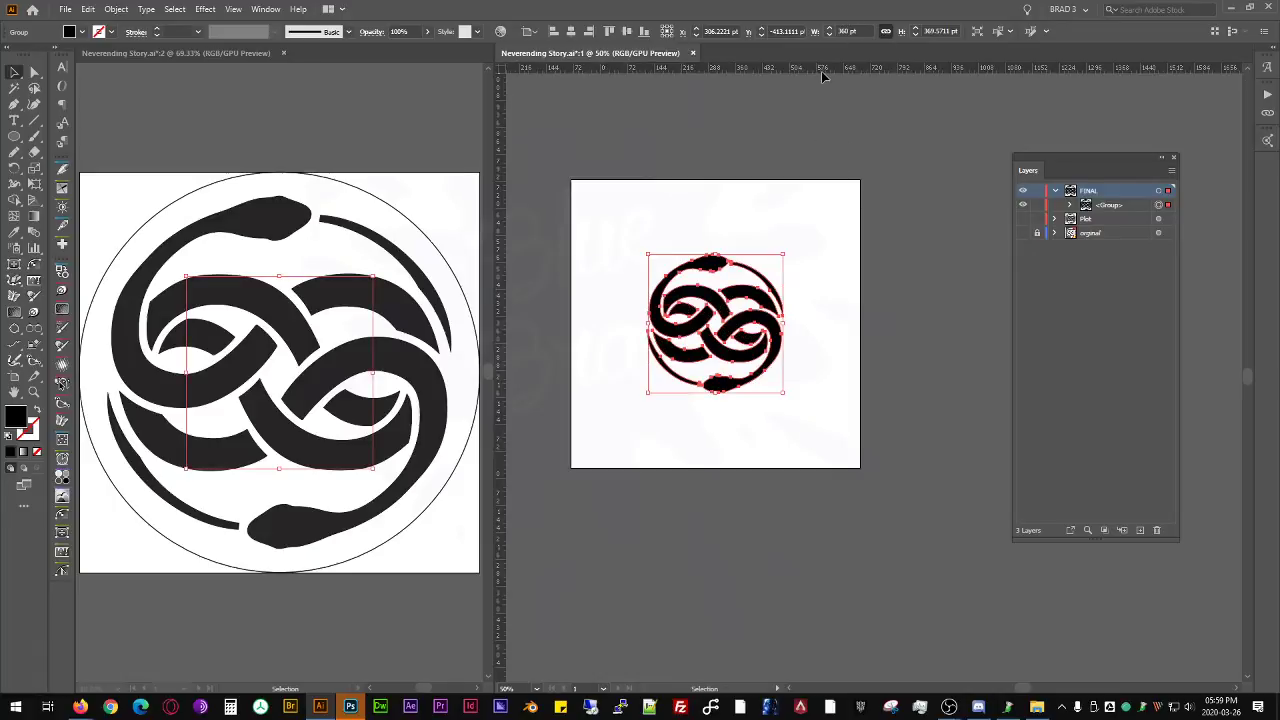
pyautogui.rightClick(823, 70)
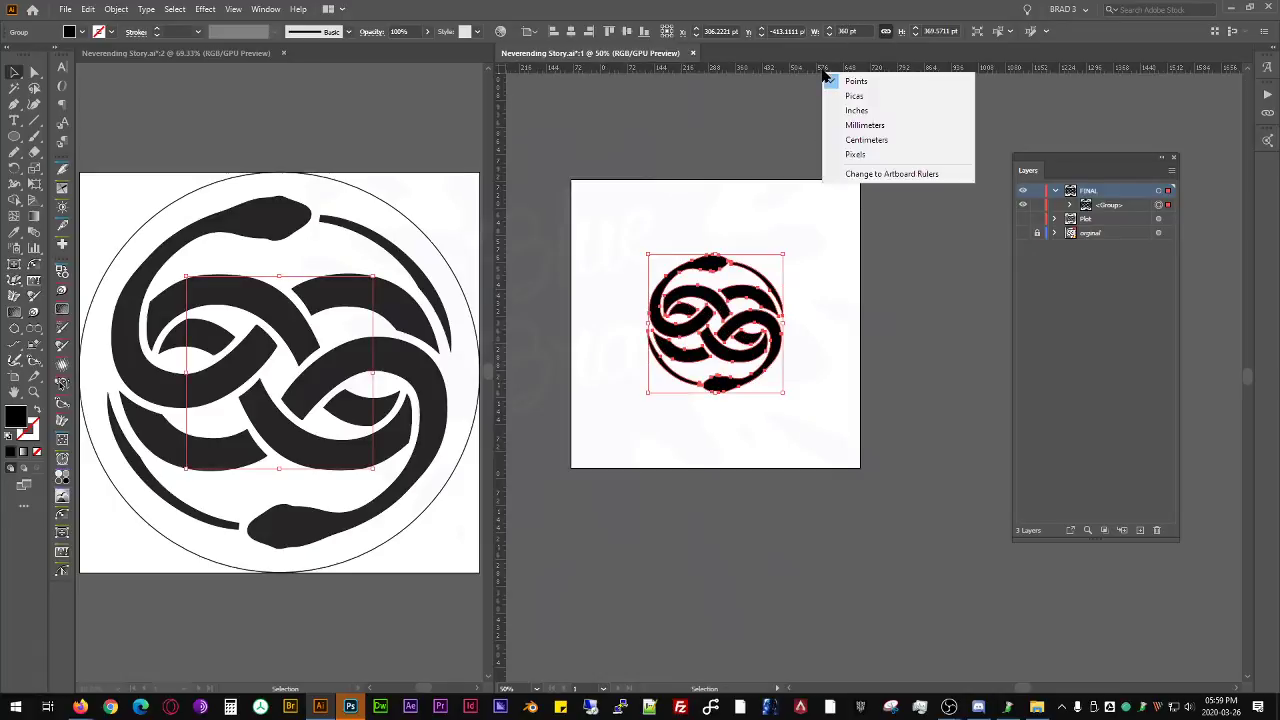
pyautogui.click(886, 125)
pyautogui.rightClick(843, 65)
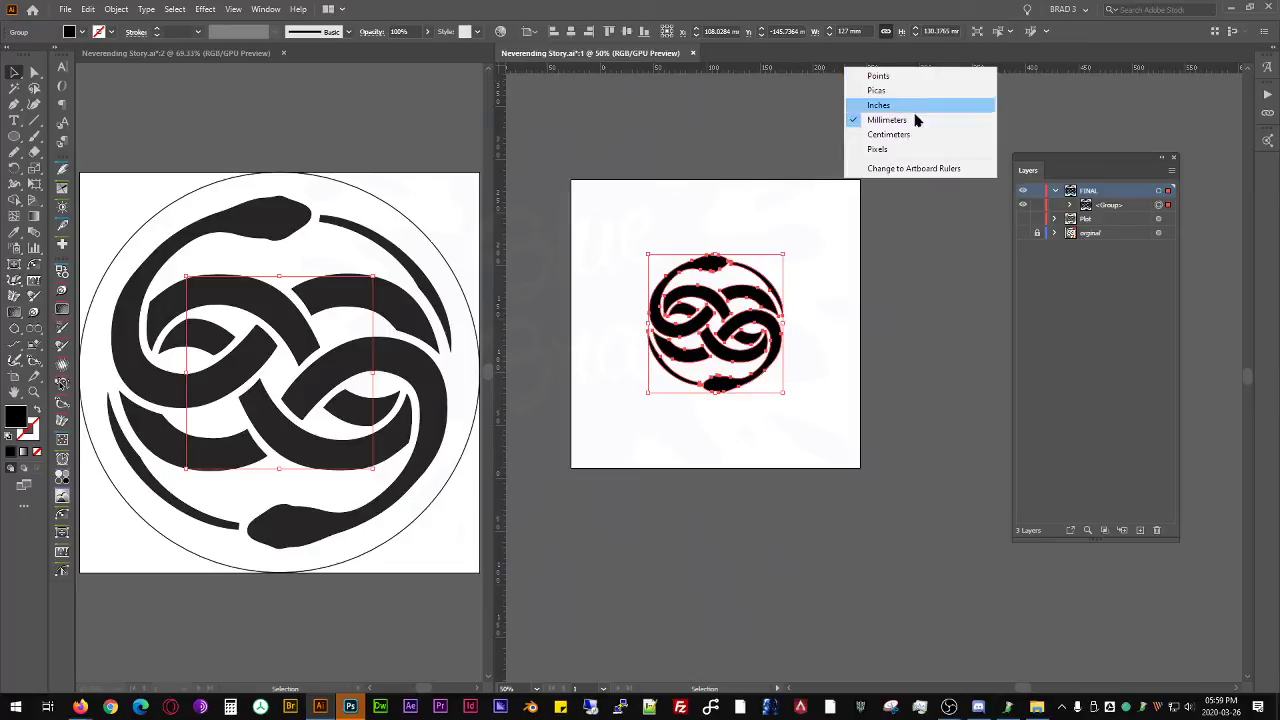
pyautogui.click(895, 129)
pyautogui.click(624, 159)
# - Resize the emblem group proportionally to a width of 12 cm and deselect it
pyautogui.press('space')
pyautogui.moveTo(625, 161); pyautogui.dragTo(675, 172)
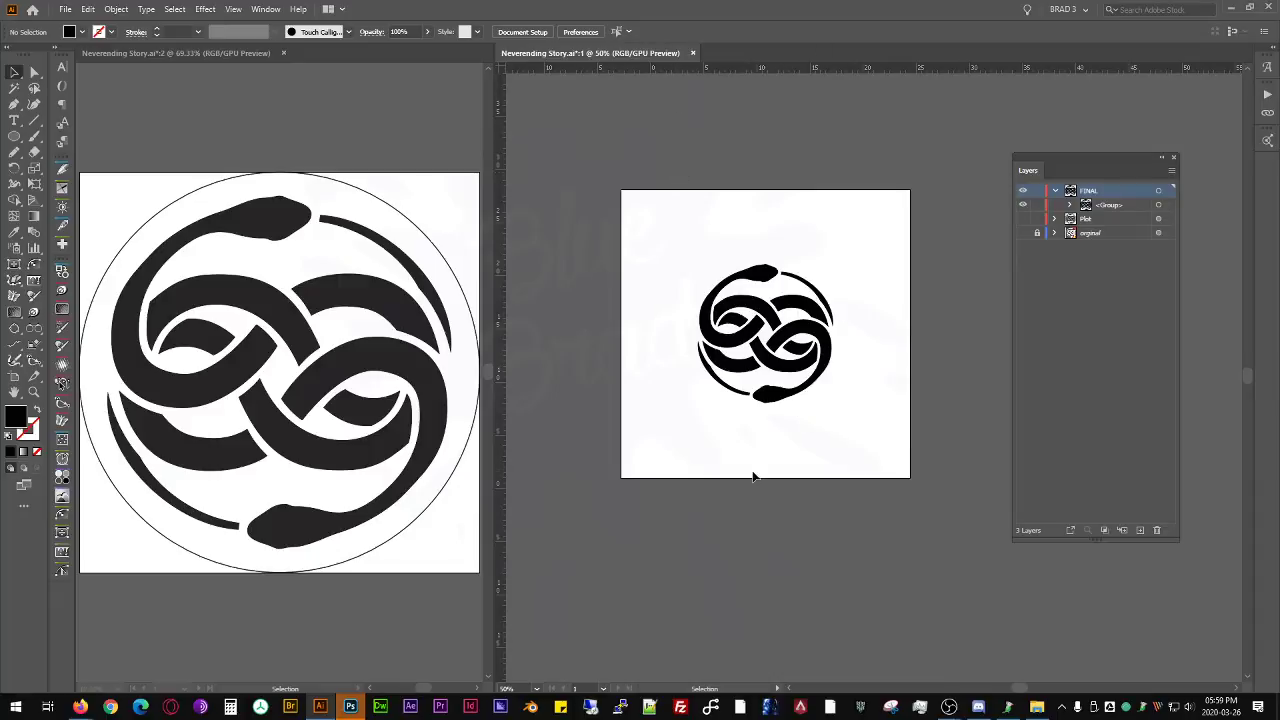
pyautogui.press('space')
pyautogui.moveTo(838, 249)
pyautogui.mouseDown()
pyautogui.moveTo(777, 286)
pyautogui.moveTo(714, 274)
pyautogui.moveTo(747, 299)
pyautogui.moveTo(766, 277)
pyautogui.moveTo(803, 128)
pyautogui.moveTo(854, 140)
pyautogui.moveTo(851, 154)
pyautogui.moveTo(873, 128)
pyautogui.moveTo(827, 235)
pyautogui.mouseUp()
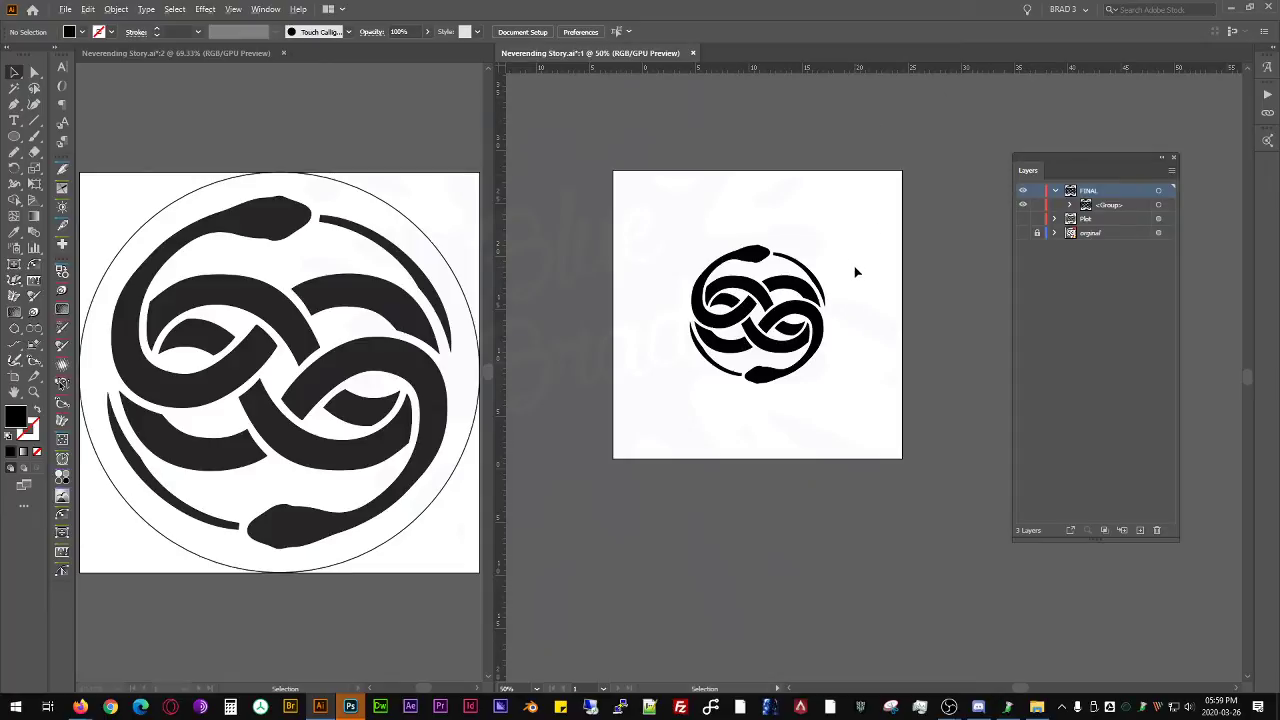
pyautogui.scroll(1, 838, 275)
pyautogui.click(817, 300)
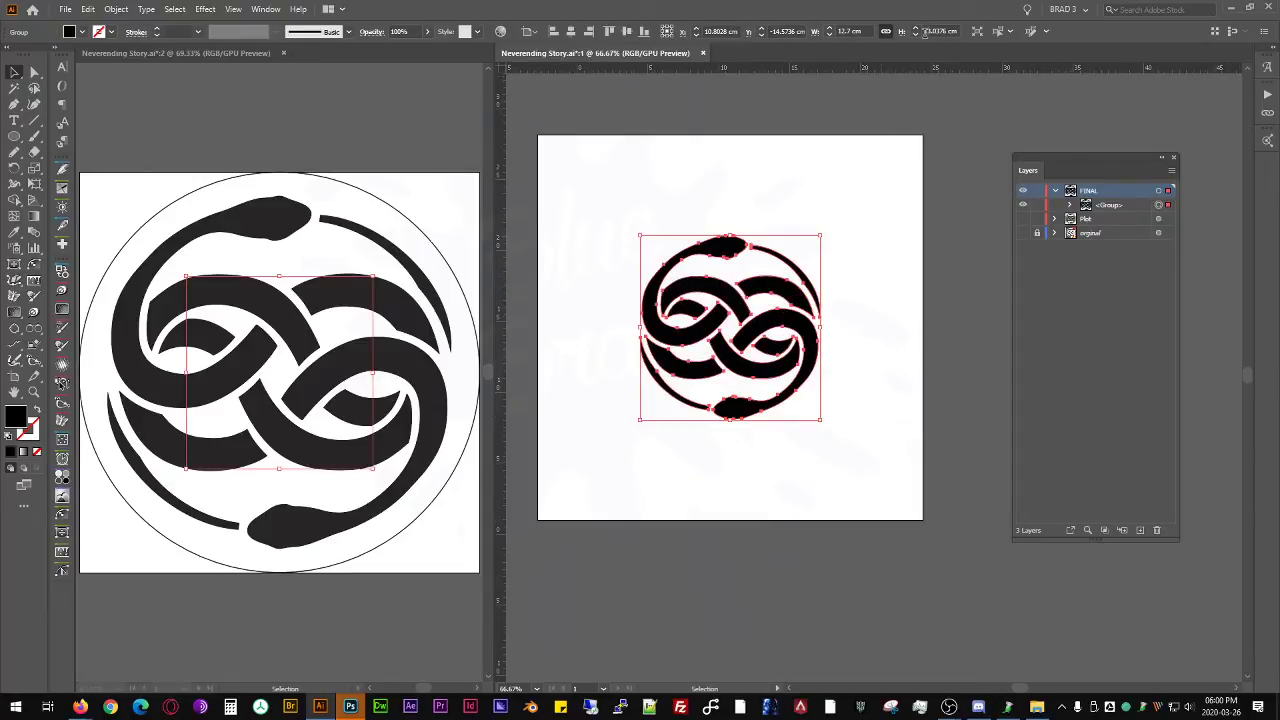
pyautogui.click(860, 30)
pyautogui.write('13')
pyautogui.press('Return')
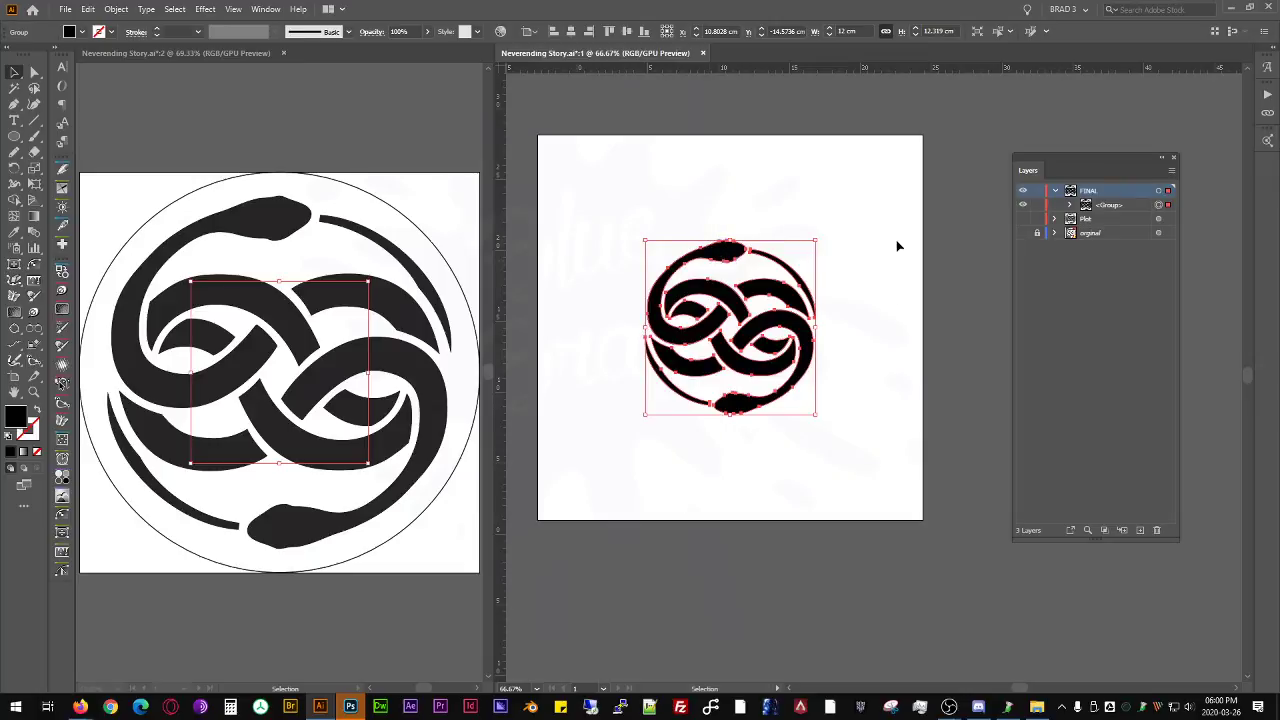
pyautogui.click(688, 161)
# - Save the document with the resized emblem, reselect the emblem group and close window 1
pyautogui.scroll(2, 644, 268)
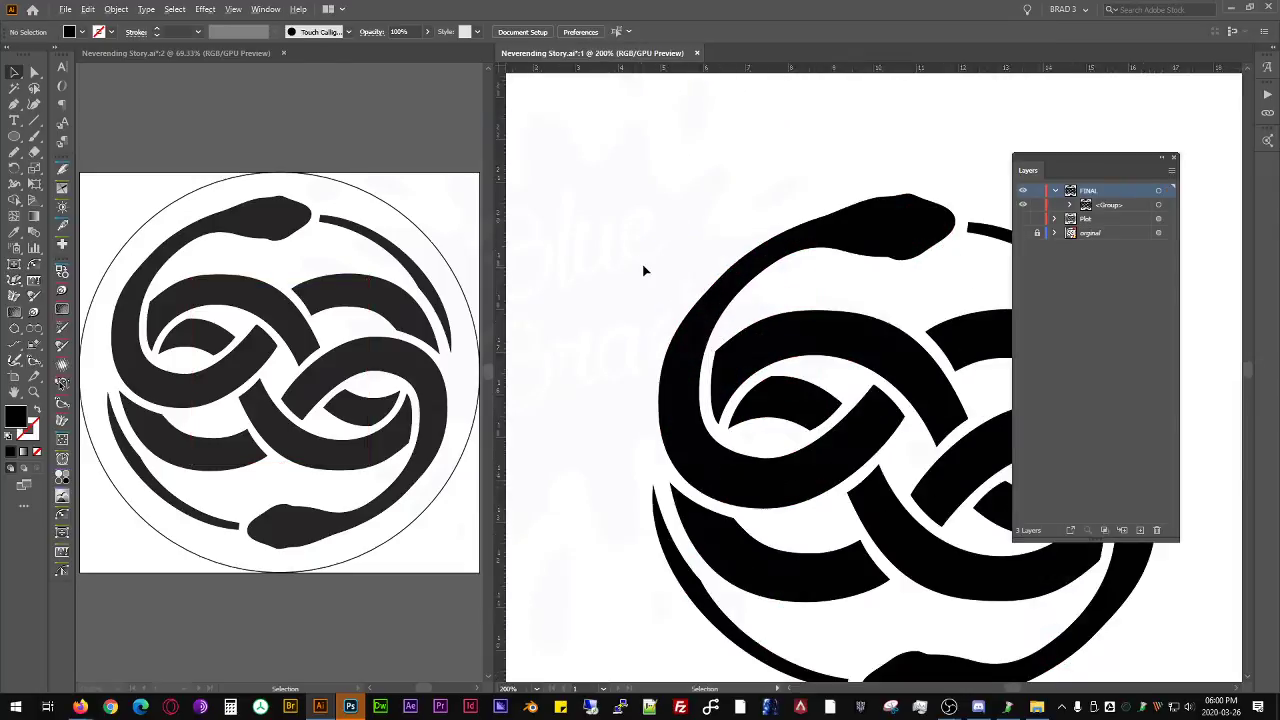
pyautogui.scroll(-1, 644, 268)
pyautogui.moveTo(793, 336); pyautogui.dragTo(766, 311)
pyautogui.hotkey('ctrl', 's')
pyautogui.click(752, 206)
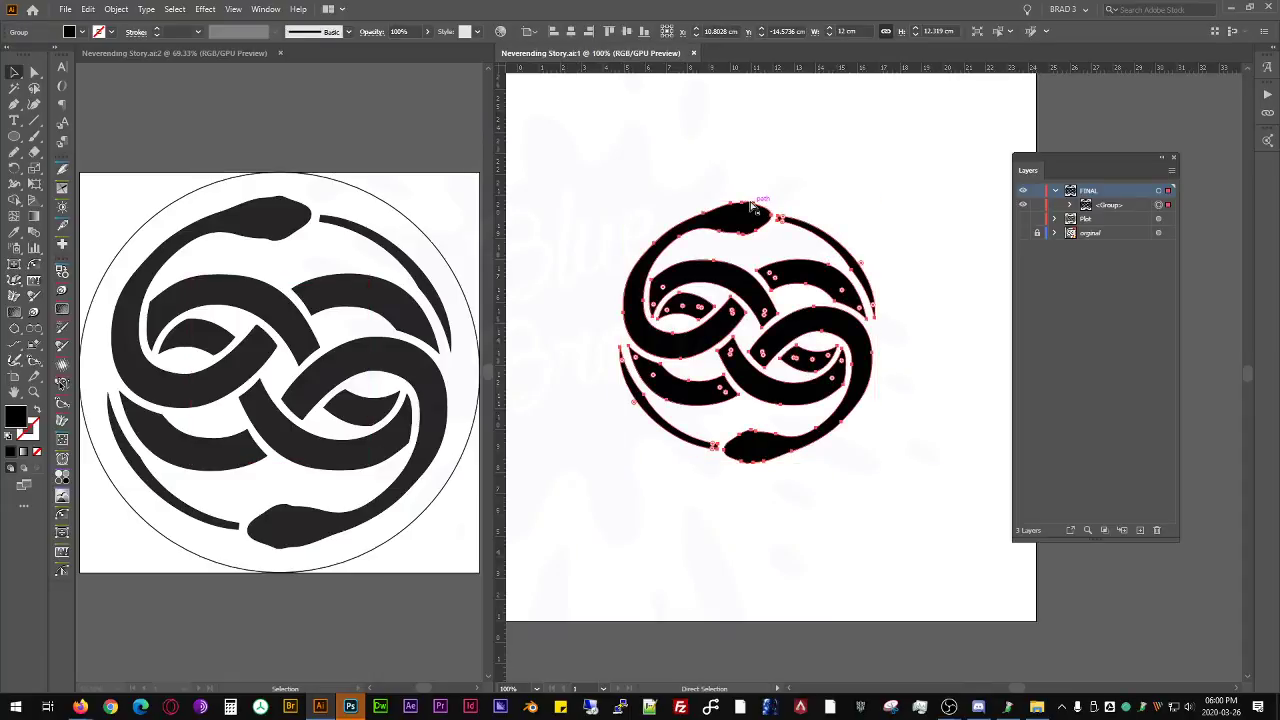
pyautogui.rightClick(763, 57)
pyautogui.click(814, 87)
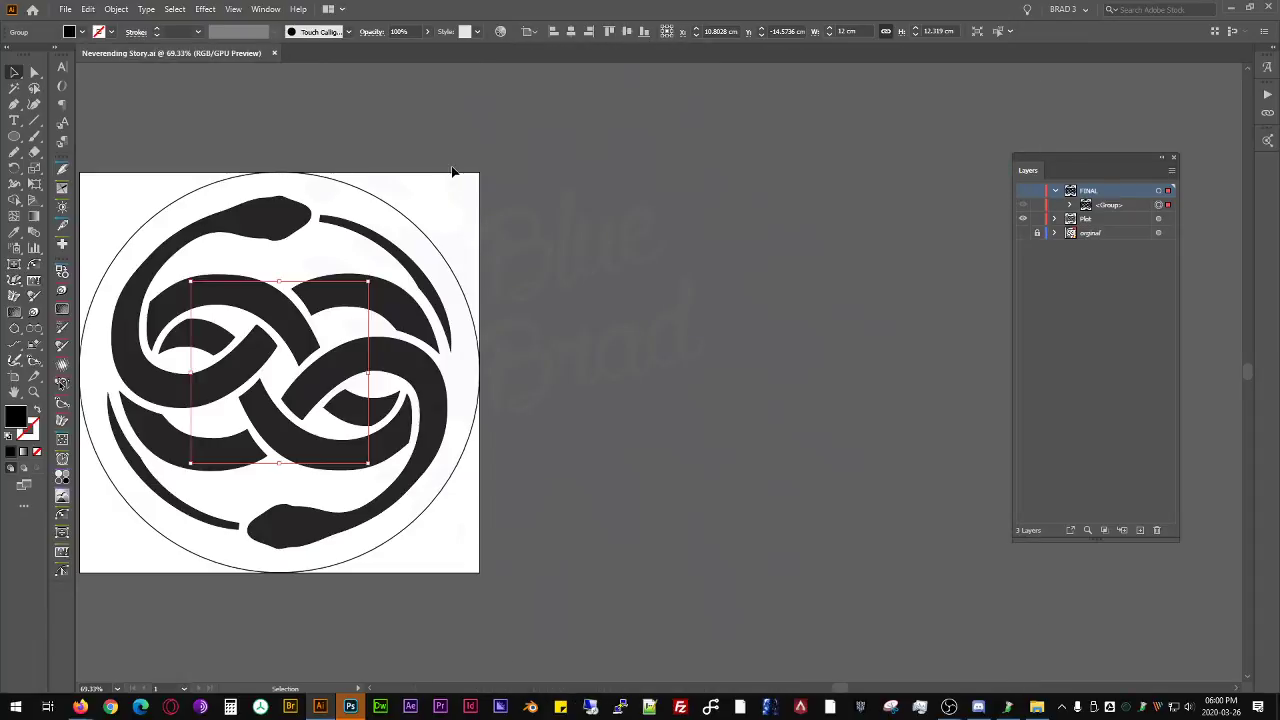
# - Close the Neverending Story document and open the settings for a new document
pyautogui.rightClick(467, 60)
pyautogui.click(526, 94)
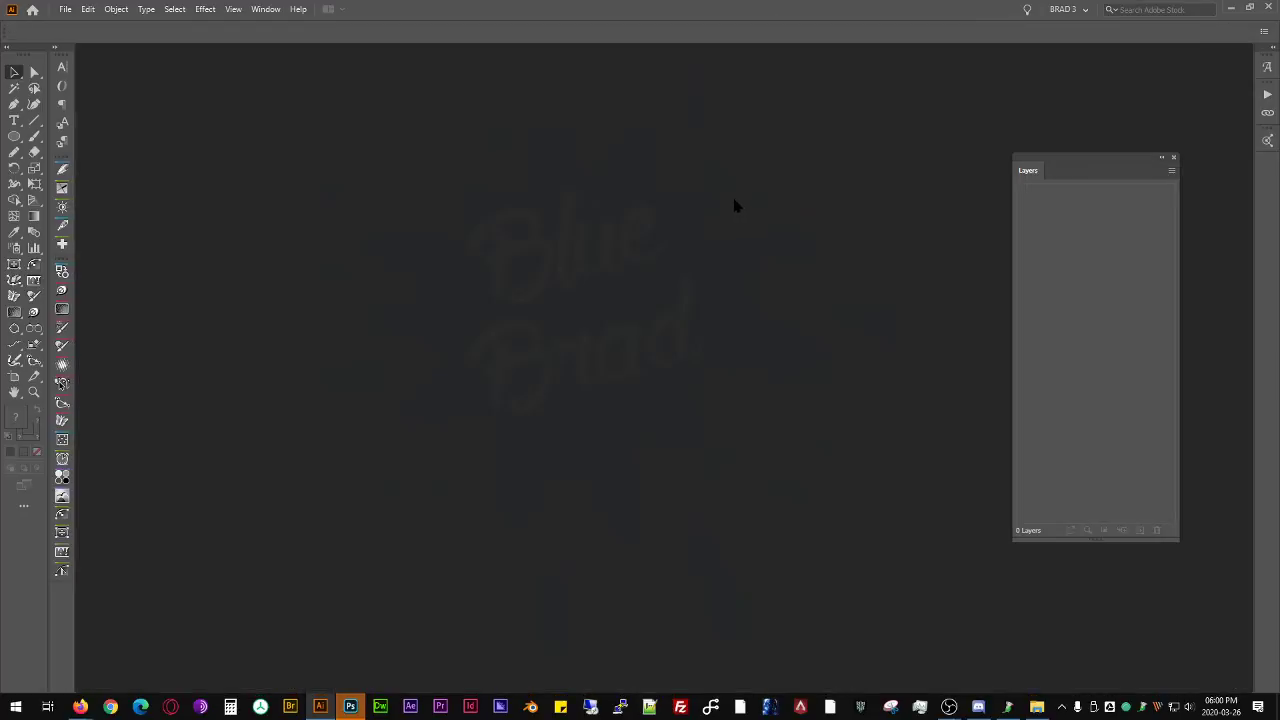
pyautogui.click(65, 9)
pyautogui.click(65, 9)
pyautogui.click(65, 9)
pyautogui.click(73, 25)
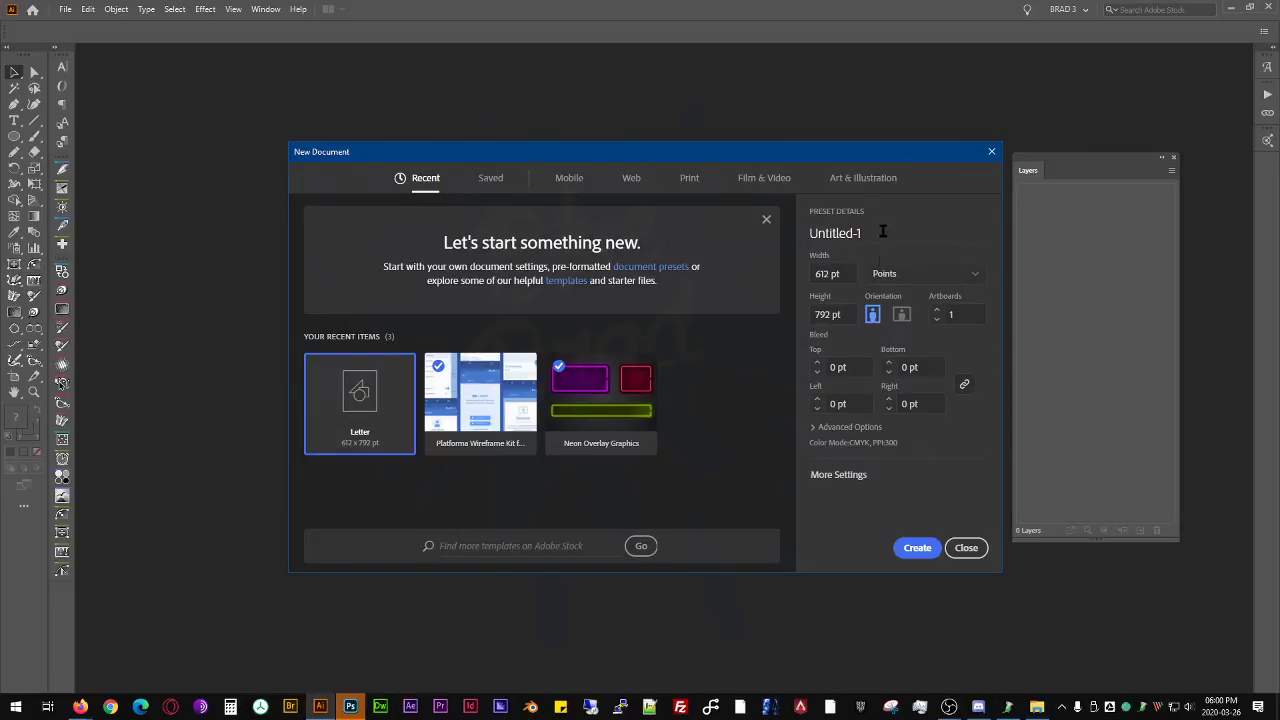
# - Create a new square document with its units set to centimeters
pyautogui.click(903, 278)
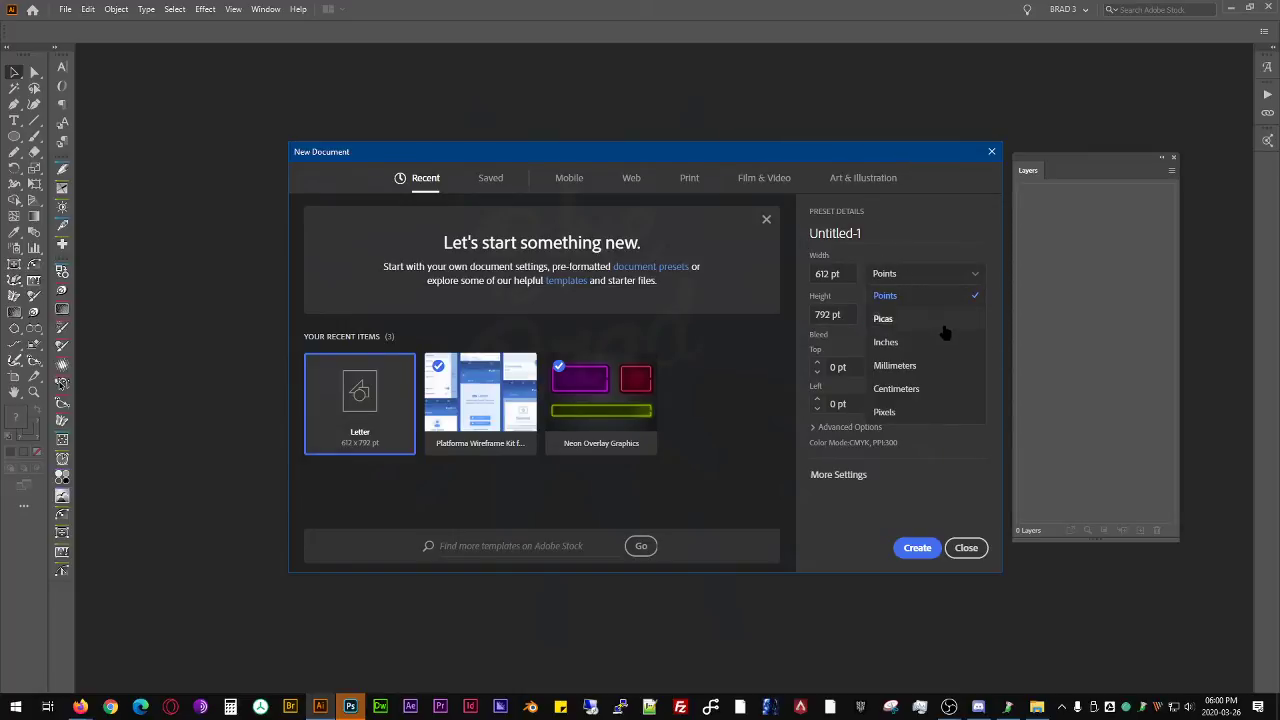
pyautogui.click(943, 387)
pyautogui.click(829, 272)
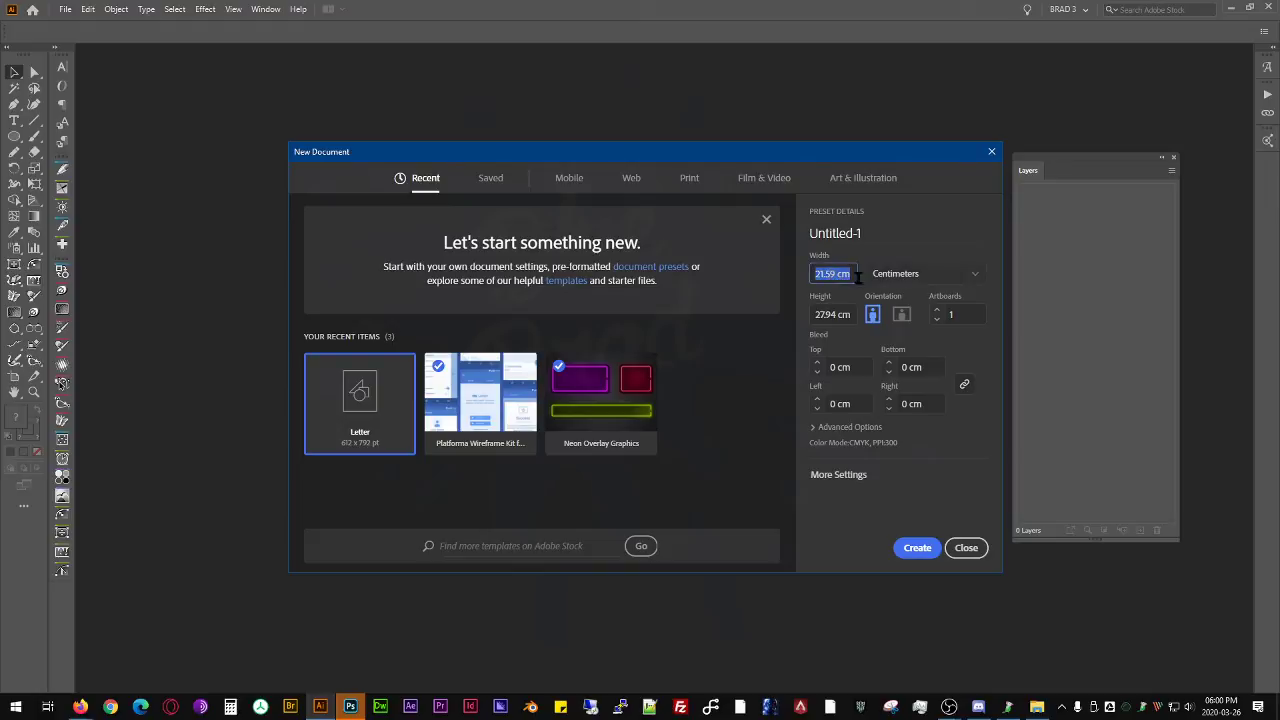
pyautogui.press('Tab')
pyautogui.press('Return')
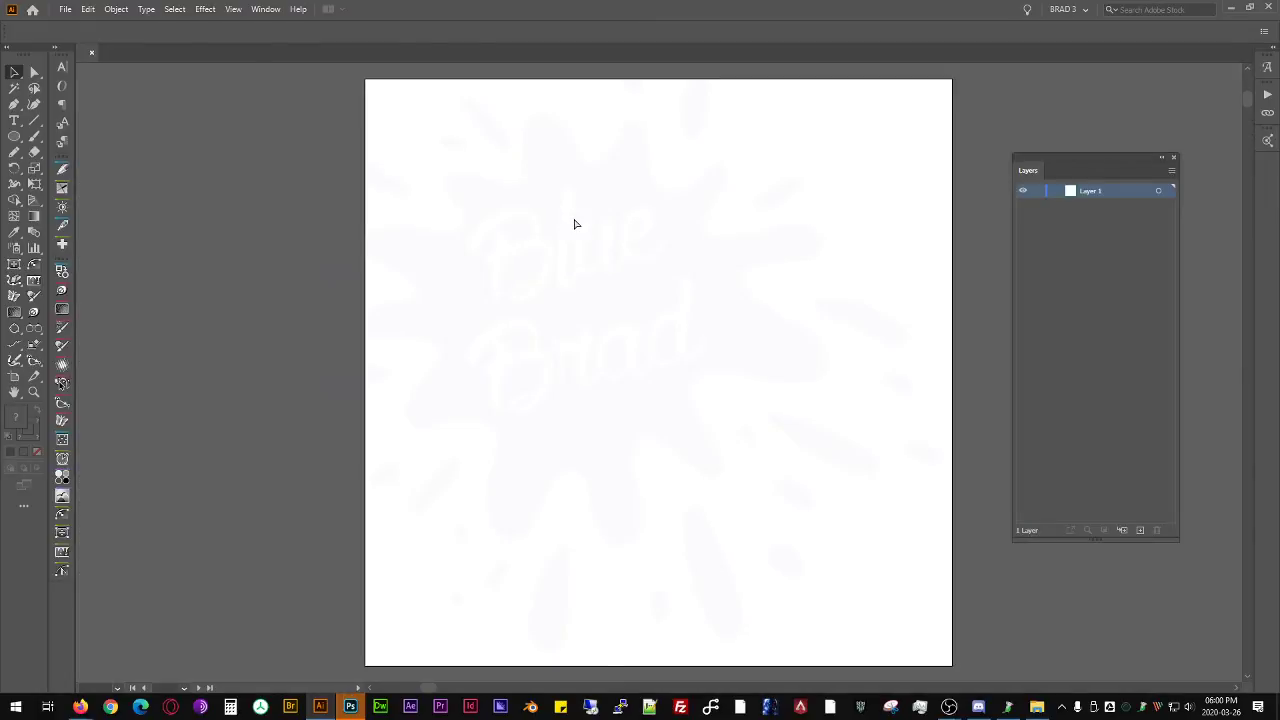
# - Paste the 12 cm emblem group into the new document and deselect it
pyautogui.hotkey('ctrl', 'v')
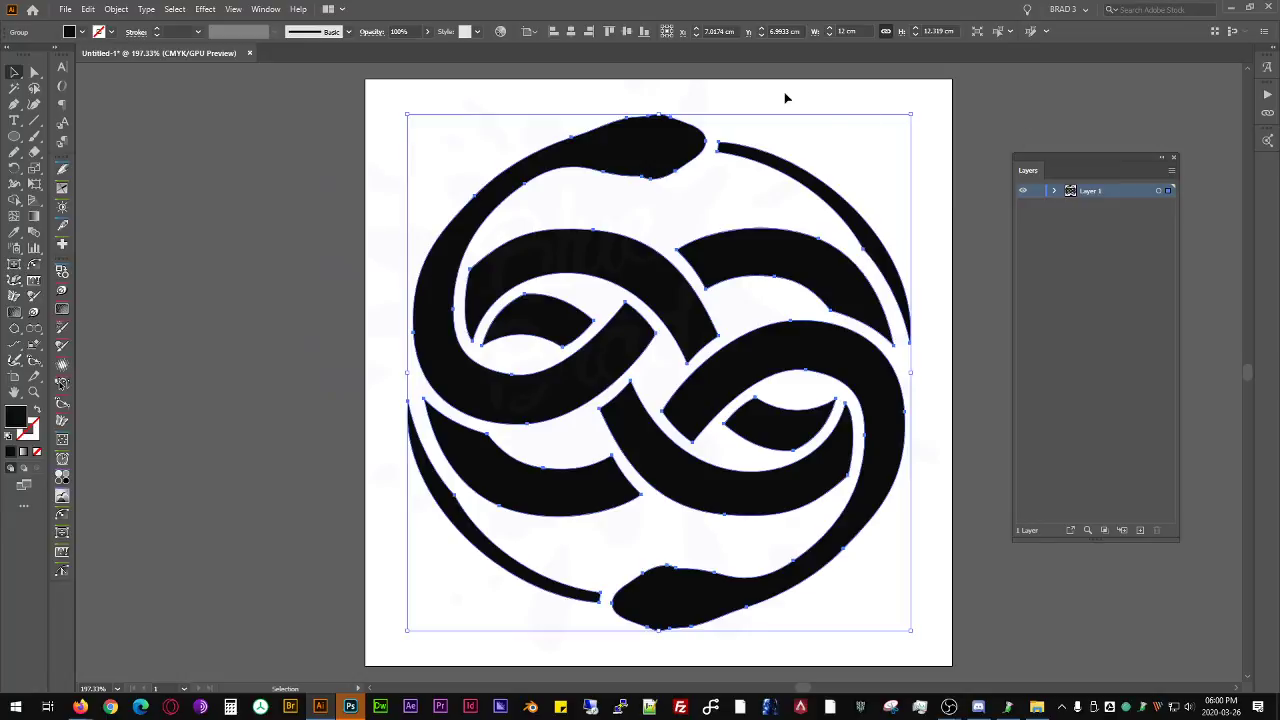
pyautogui.click(936, 31)
pyautogui.click(797, 157)
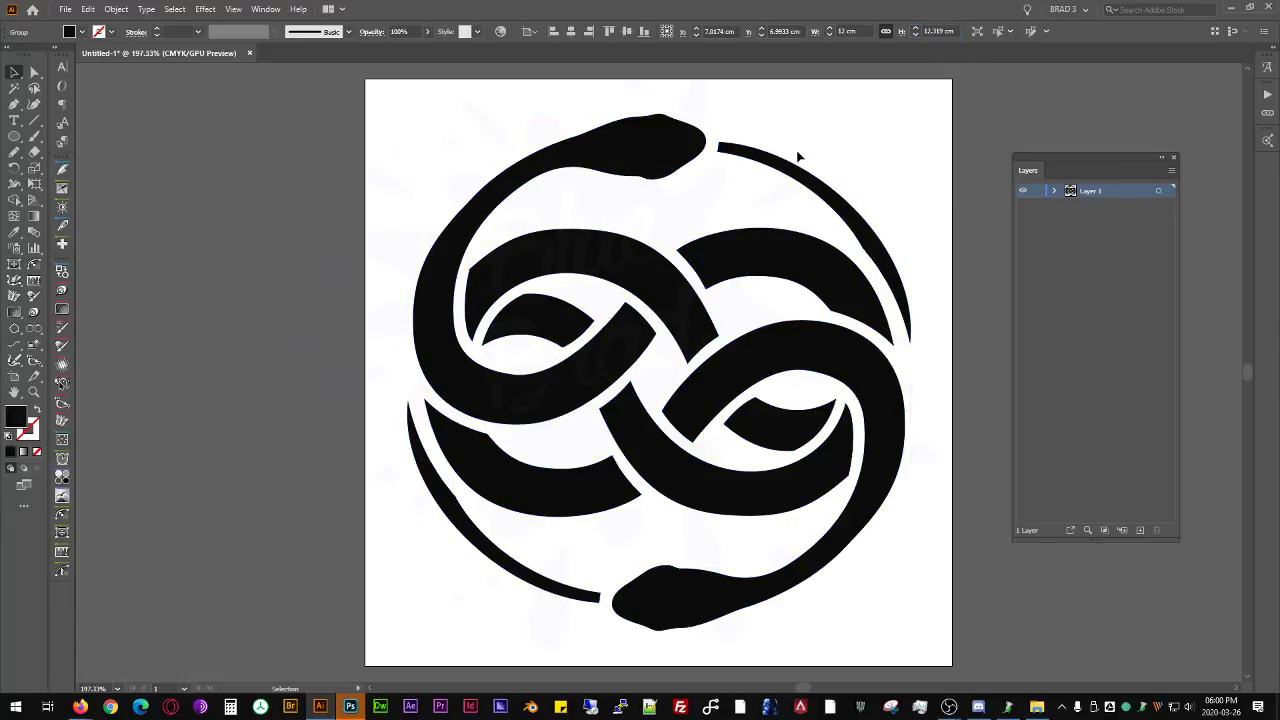
pyautogui.click(686, 135)
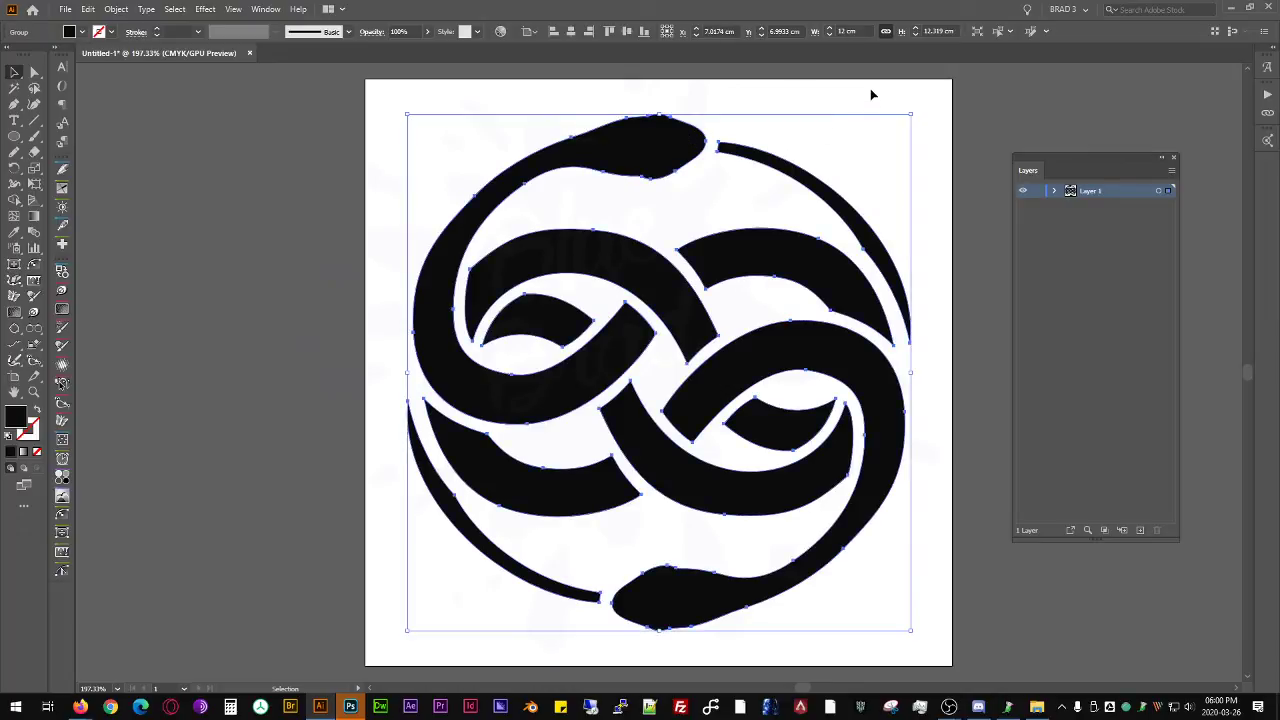
pyautogui.click(842, 90)
pyautogui.scroll(-3, 641, 226)
pyautogui.scroll(1, 638, 200)
pyautogui.scroll(-1, 656, 202)
pyautogui.moveTo(655, 315); pyautogui.dragTo(606, 400)
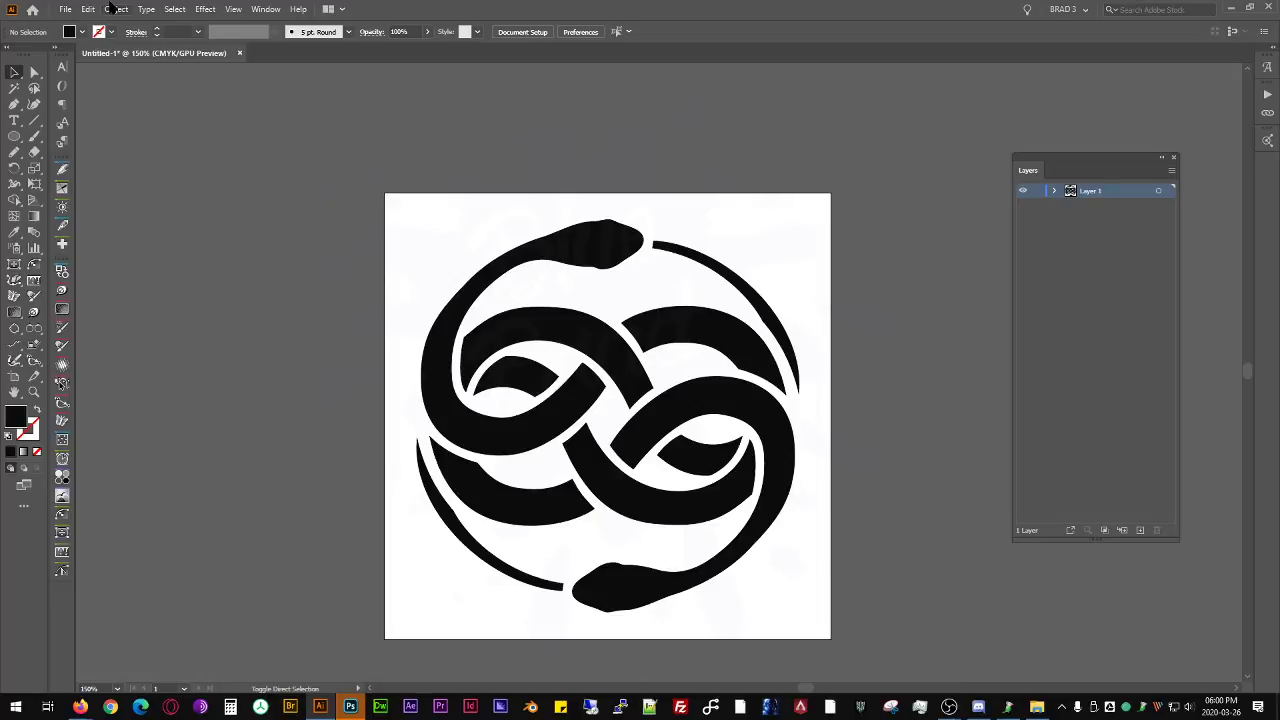
# - Examine the keyboard shortcut lists for menu commands and tools, leaving the shortcut settings without changes
pyautogui.hotkey('ctrl', 'alt', 'shift', 'k')
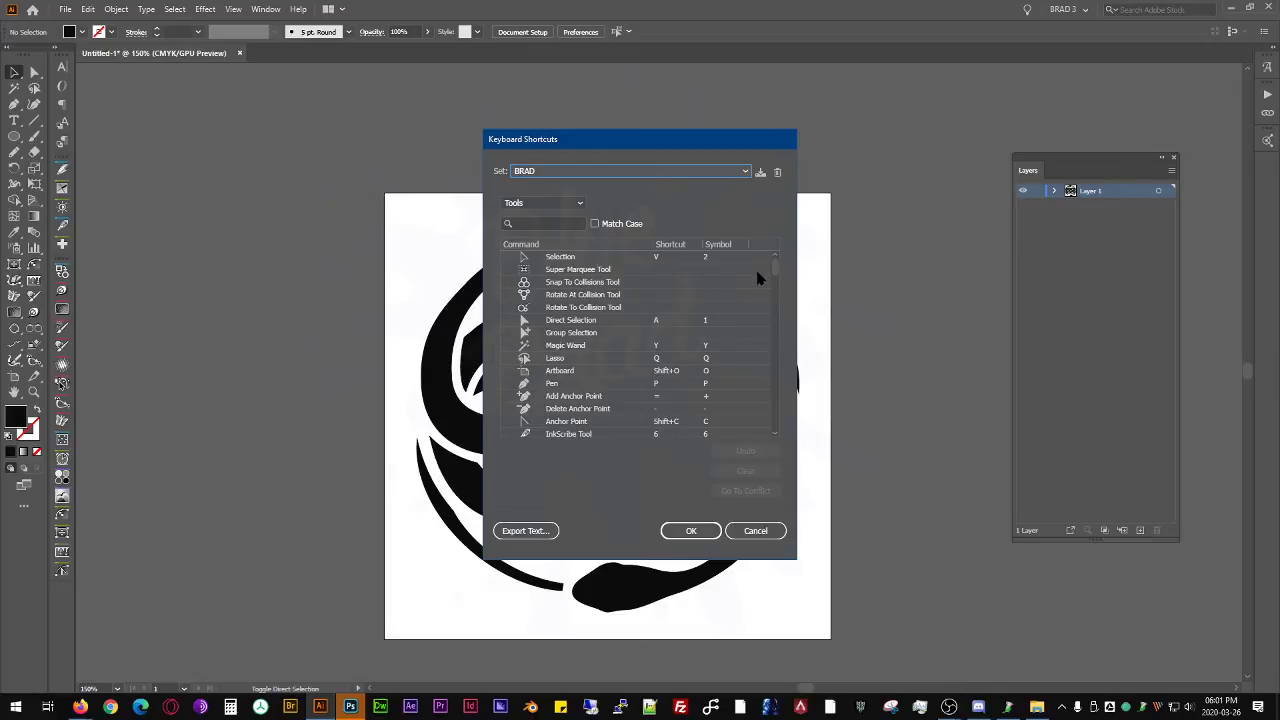
pyautogui.moveTo(773, 263); pyautogui.dragTo(677, 200)
pyautogui.click(519, 200)
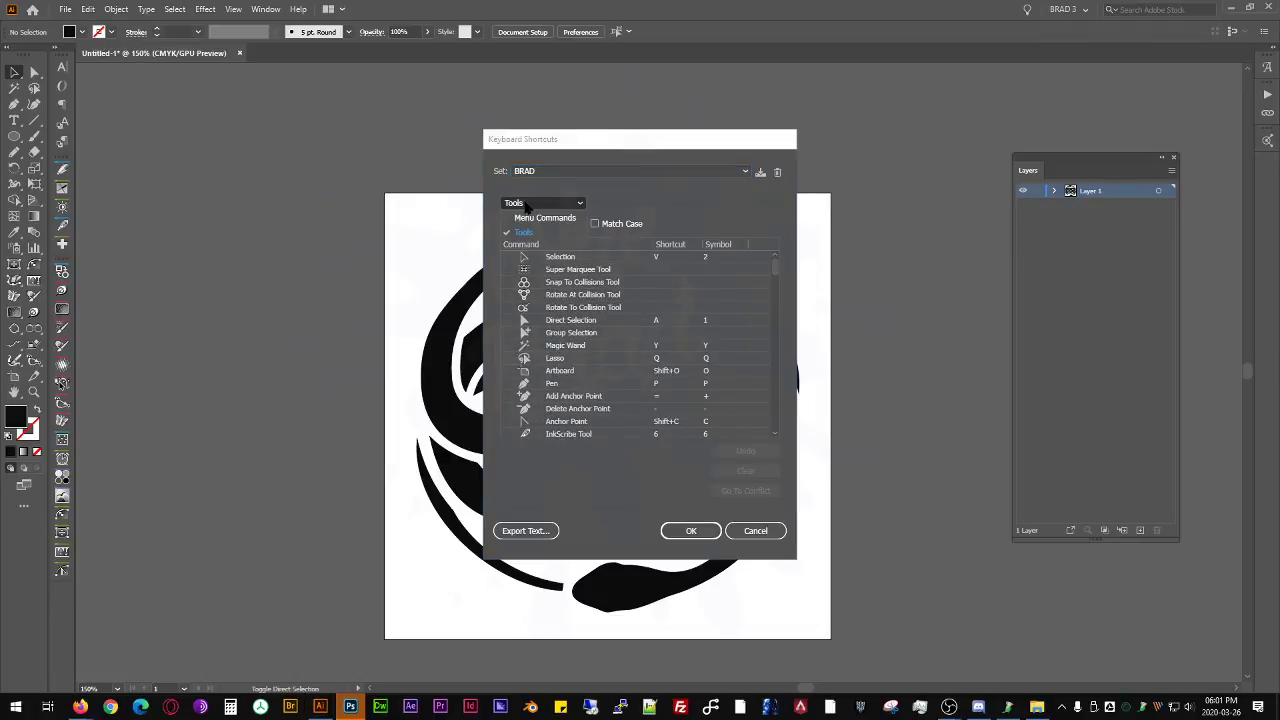
pyautogui.click(535, 227)
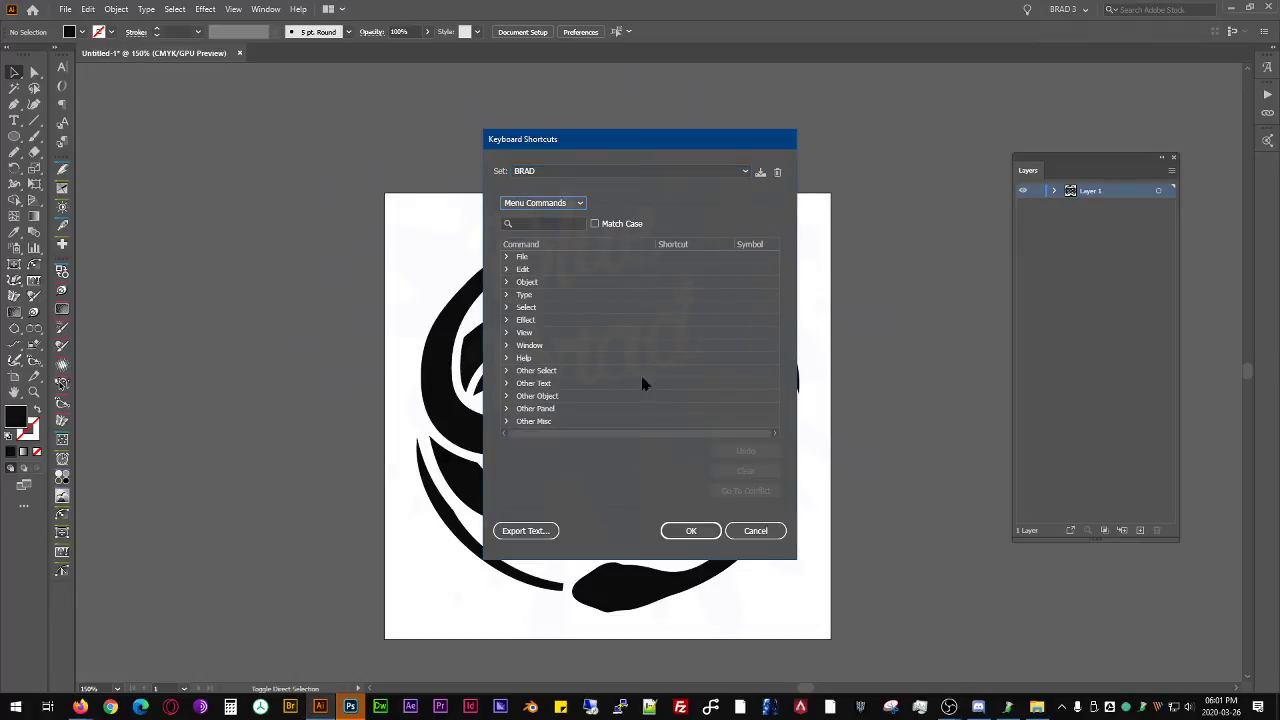
pyautogui.click(561, 205)
pyautogui.click(524, 232)
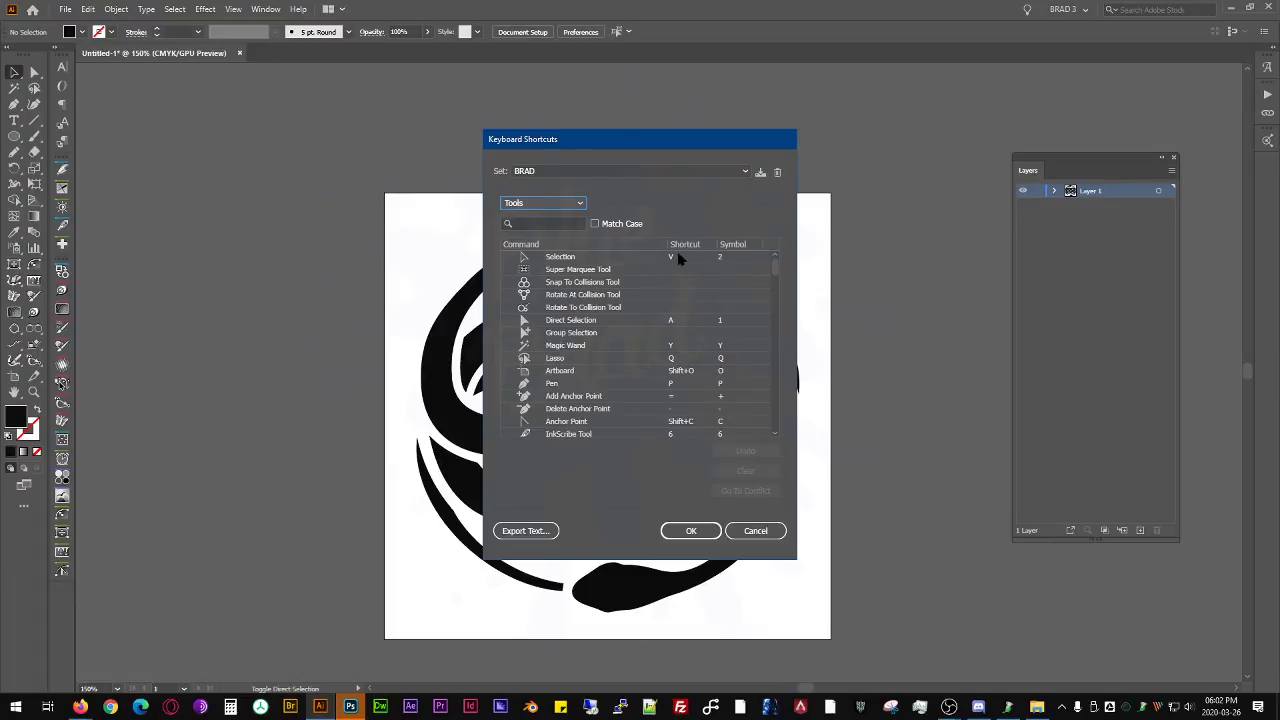
pyautogui.scroll(-15, 625, 365)
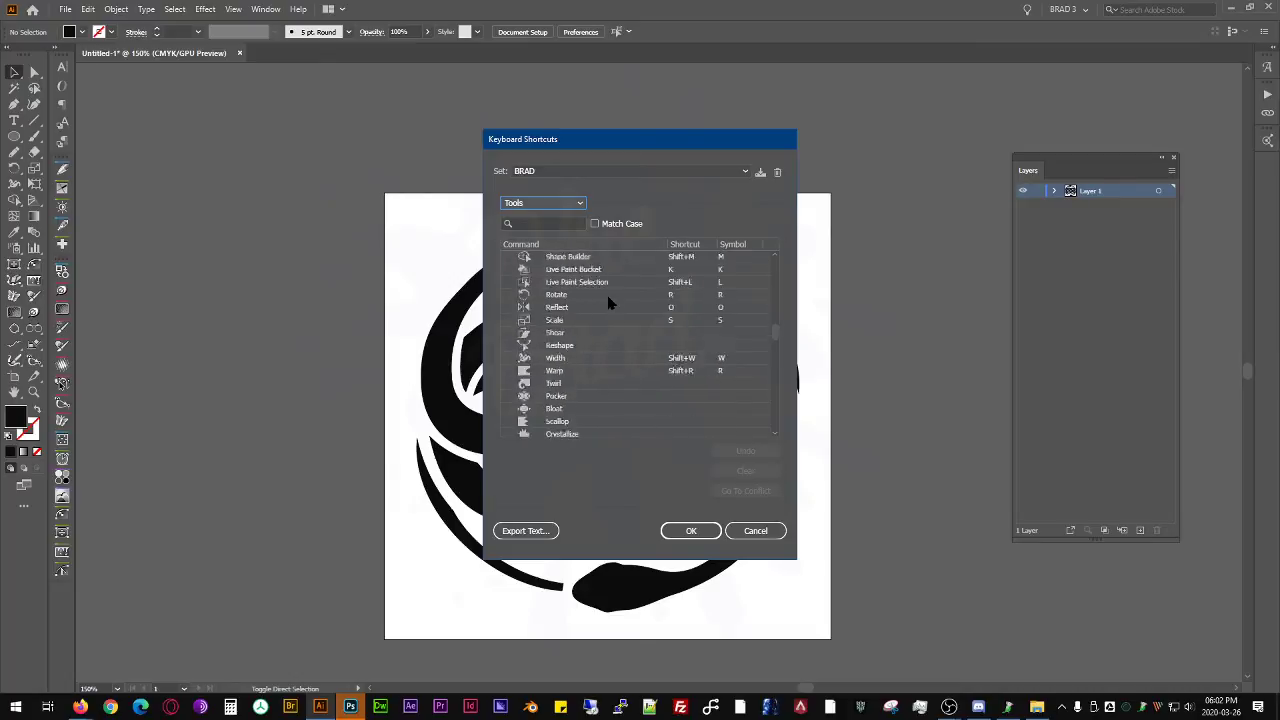
pyautogui.scroll(15, 625, 342)
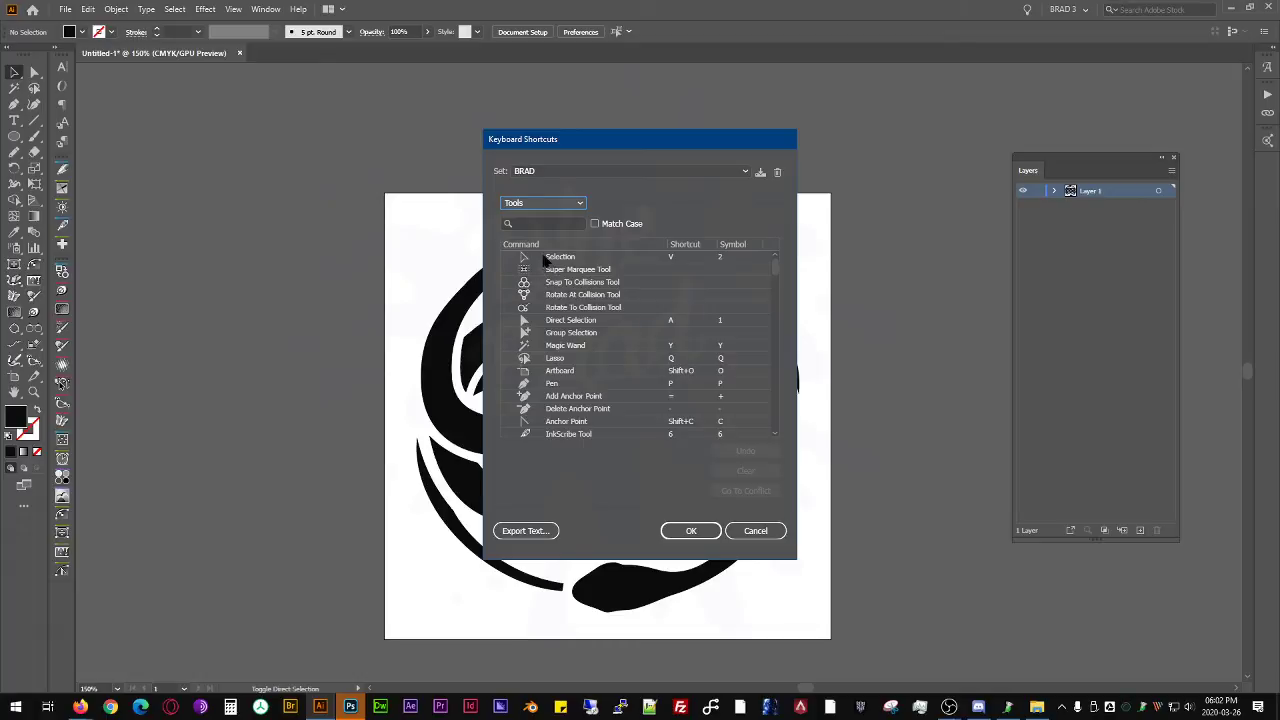
pyautogui.click(756, 531)
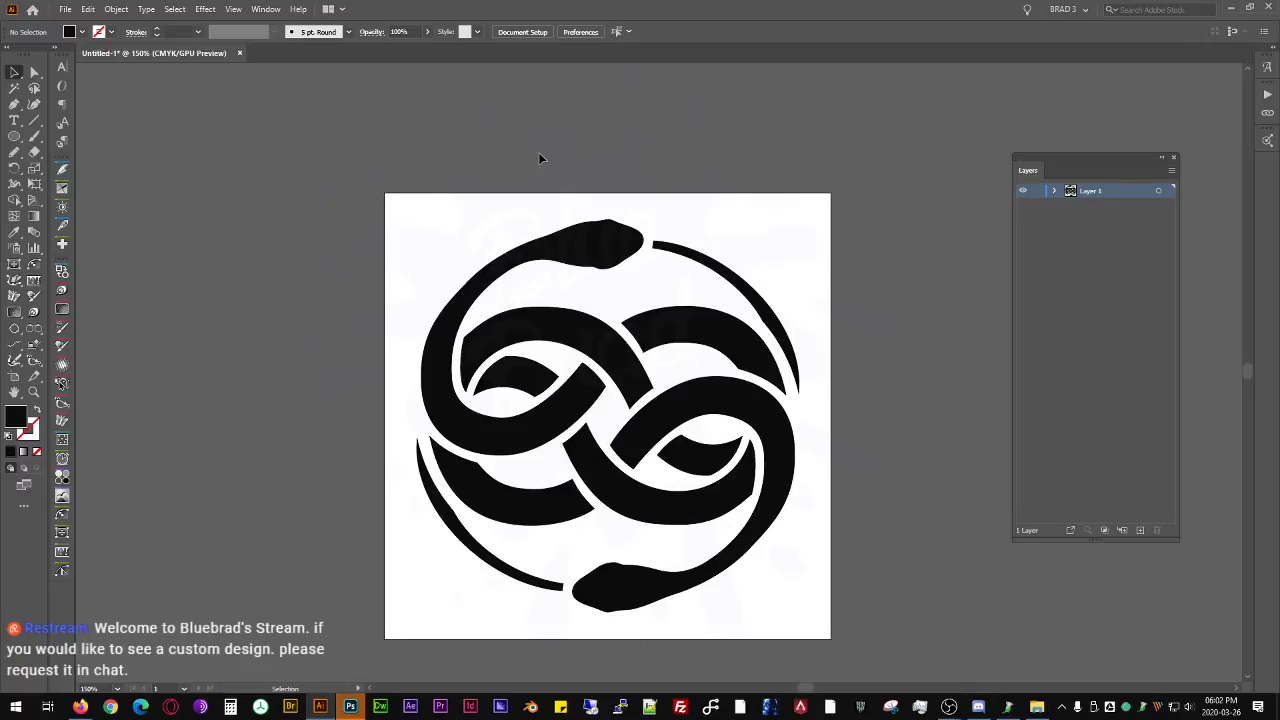
# - Start exporting the emblem to the desktop folder 200326 NevEnSt Vinyl as an AutoCAD Drawing (*.DWG)
pyautogui.click(628, 238)
pyautogui.click(805, 175)
pyautogui.hotkey('ctrl', 'shift', 'e')
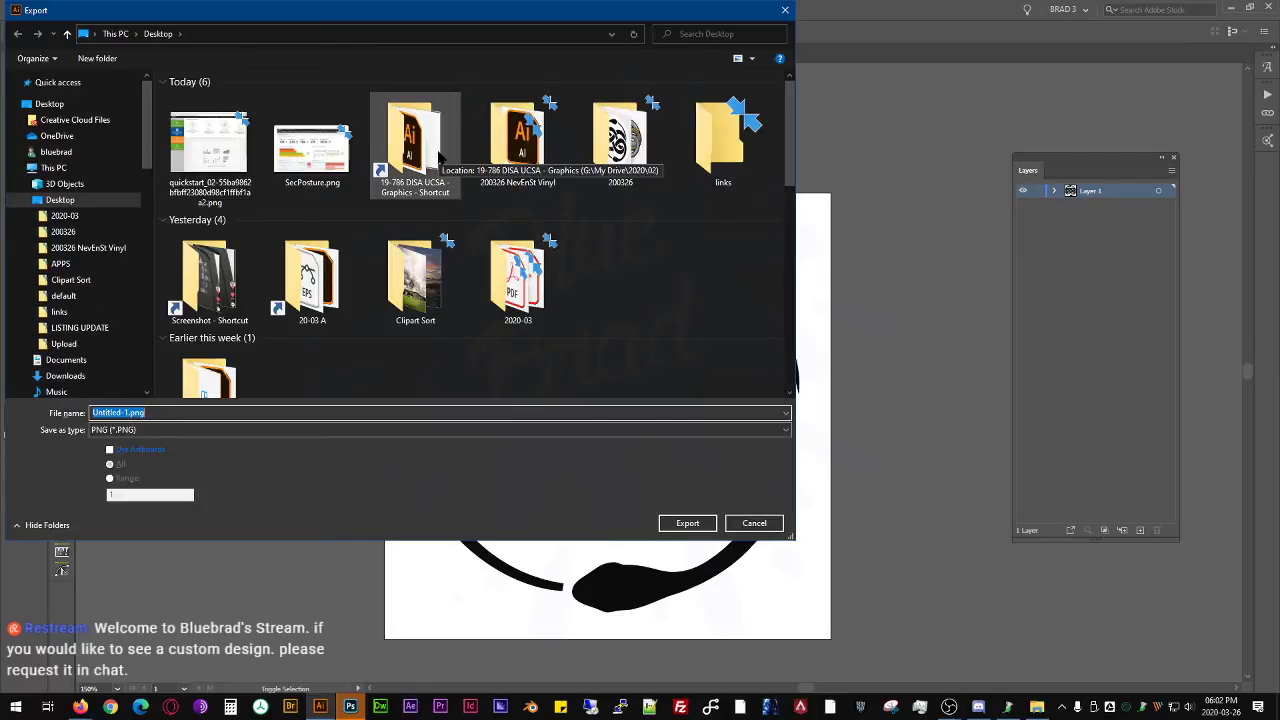
pyautogui.click(540, 146)
pyautogui.doubleClick(540, 146)
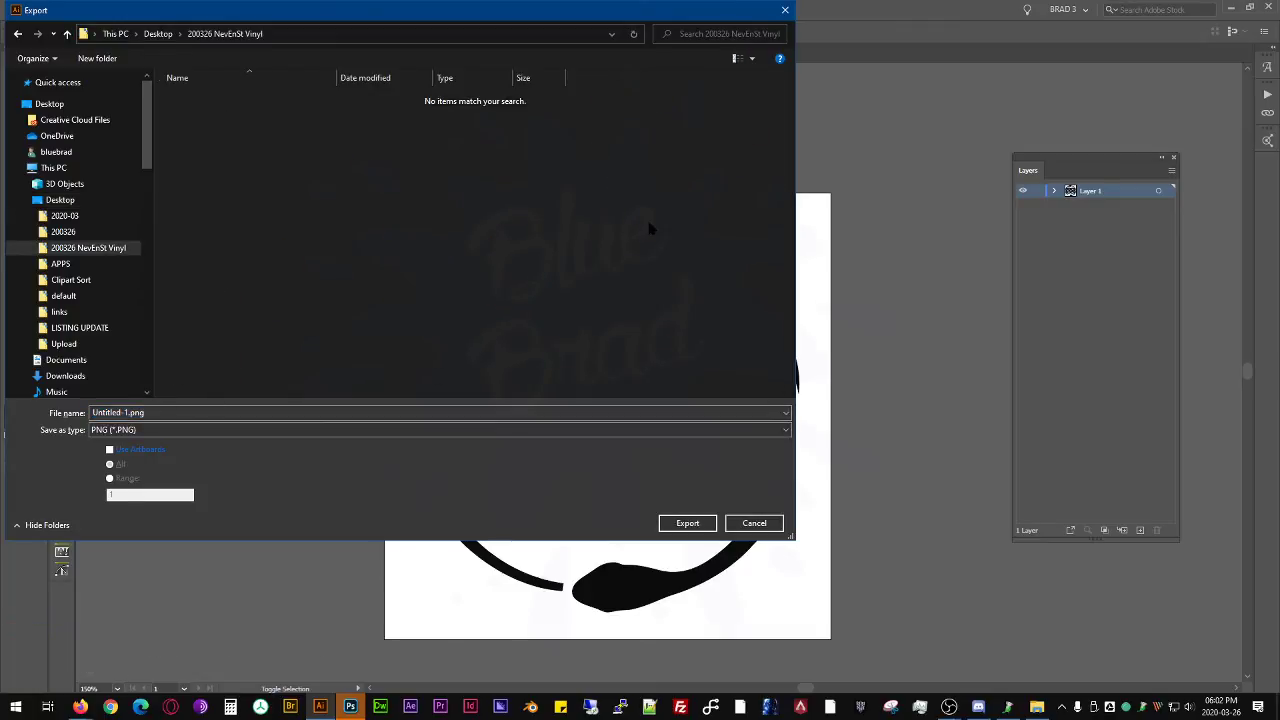
pyautogui.click(175, 431)
pyautogui.click(175, 434)
pyautogui.moveTo(39, 12); pyautogui.dragTo(284, 90)
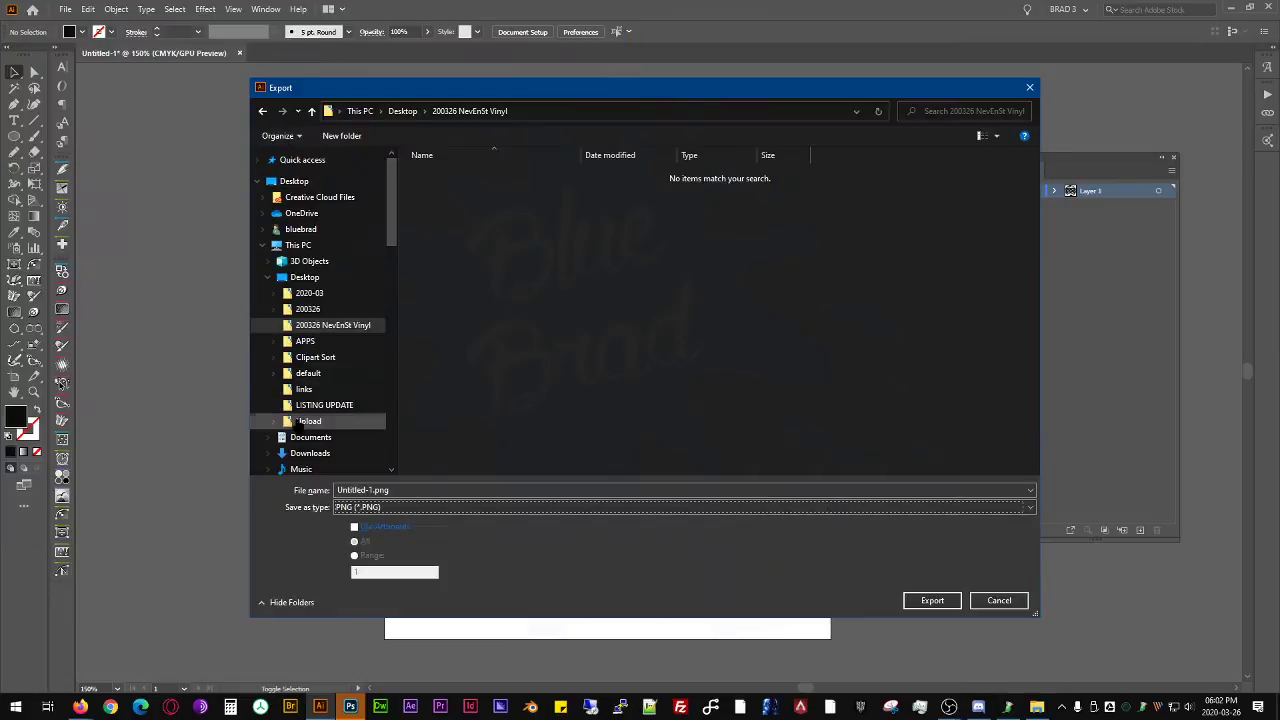
pyautogui.click(392, 507)
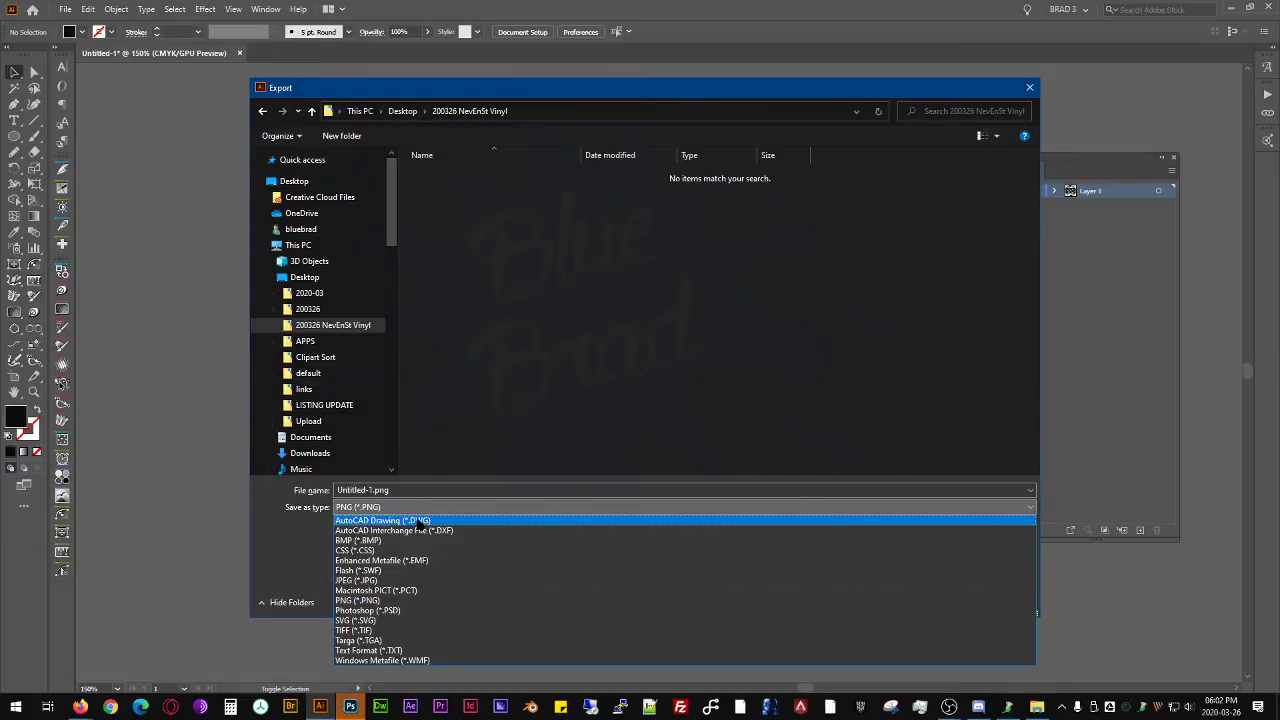
pyautogui.click(410, 521)
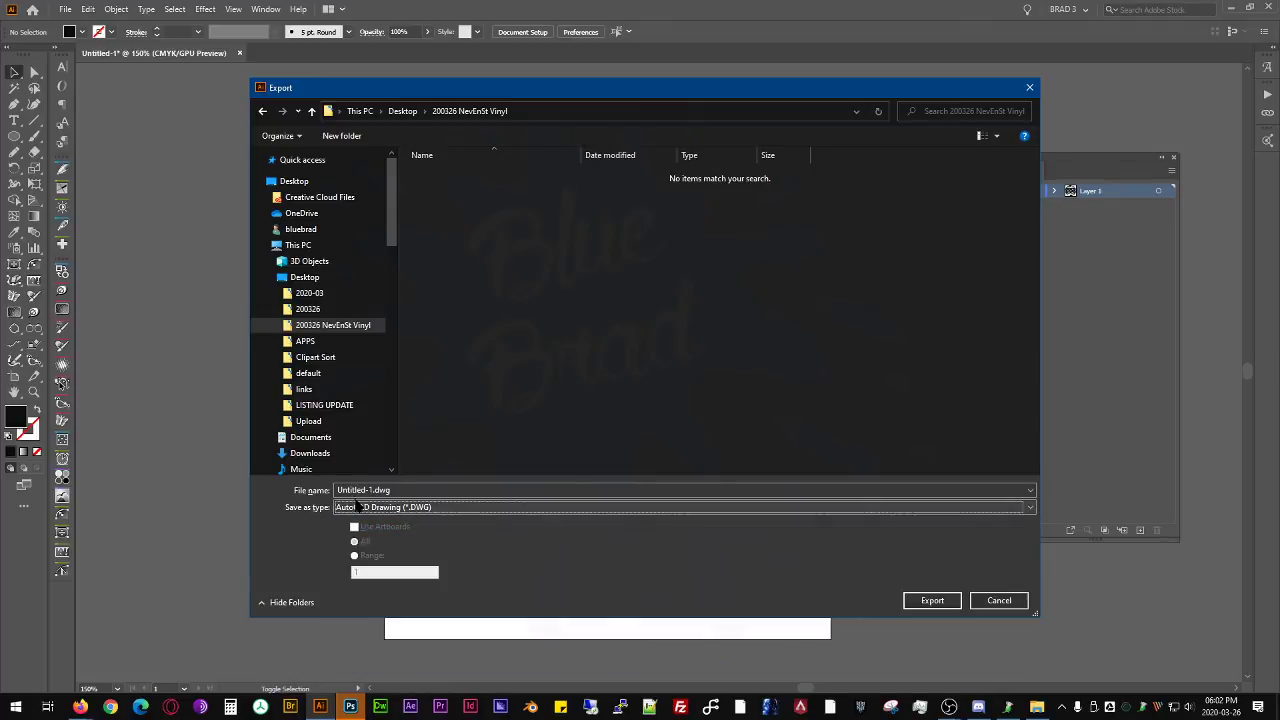
# - Name the export file 200326NES.dwg and continue to the DWG export options
pyautogui.click(410, 491)
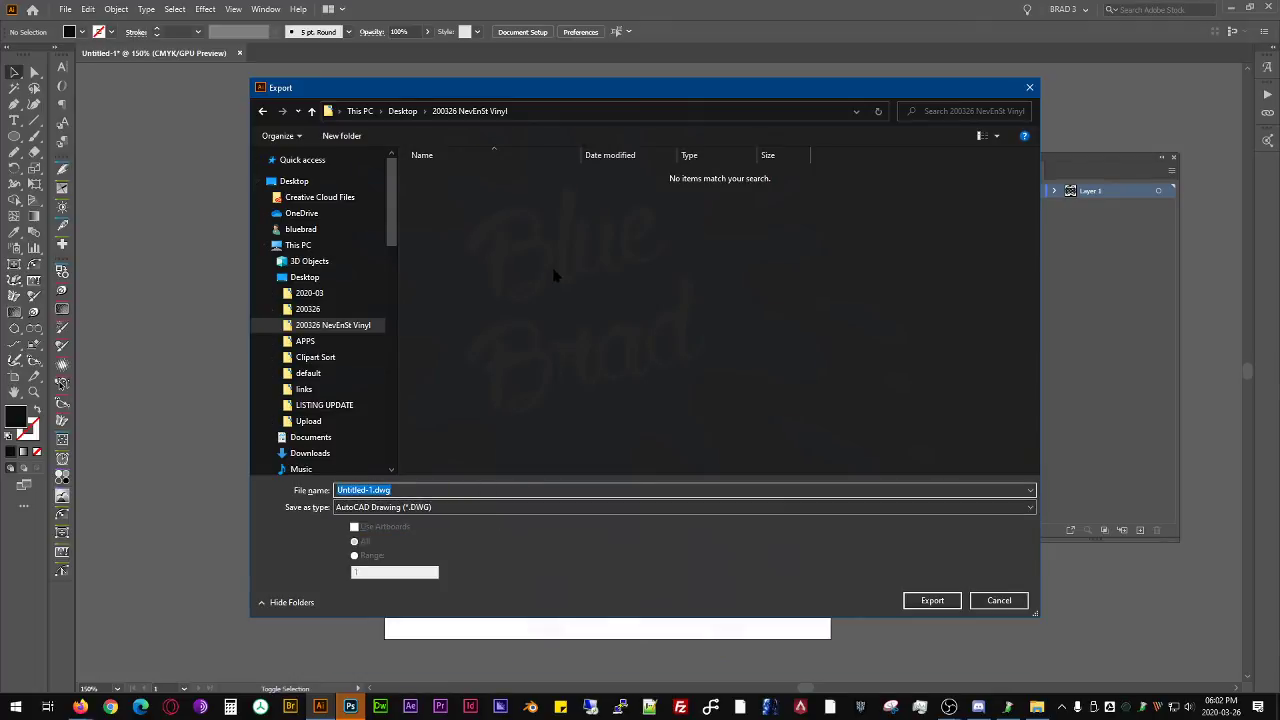
pyautogui.press('End')
pyautogui.press('Left')
pyautogui.press('Left')
pyautogui.press('Left')
pyautogui.press('Left')
pyautogui.hotkey('shift', 'Home')
pyautogui.write('200326NES')
pyautogui.press('Return')
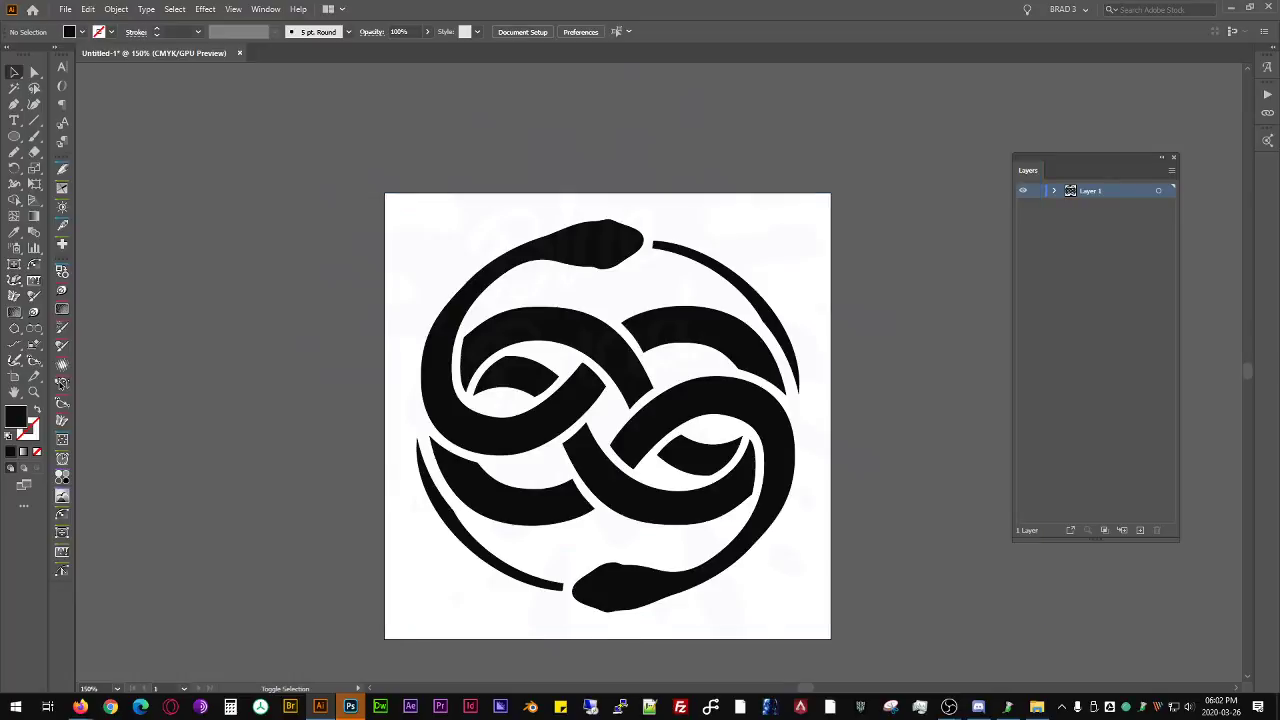
# - Export the DWG for AutoCAD version 2010/2011/2012 at a scale of 1 centimeter to 1 unit, keeping the document open
pyautogui.click(645, 199)
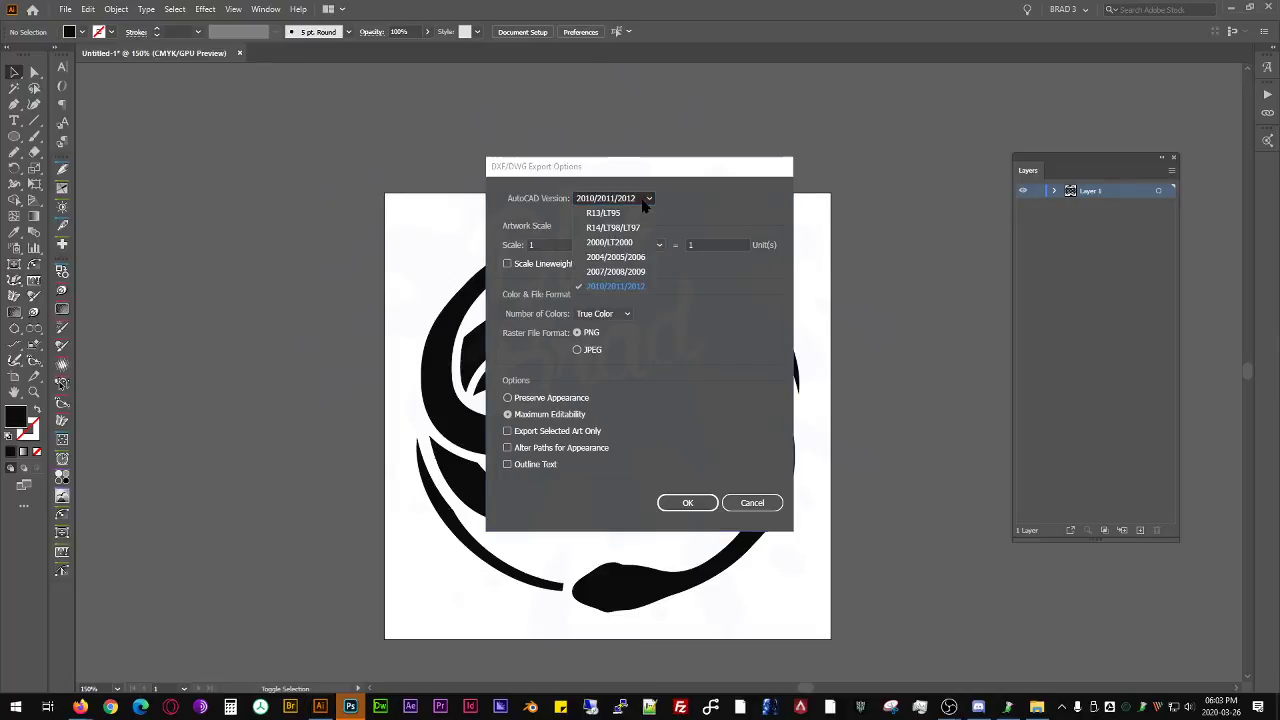
pyautogui.click(713, 201)
pyautogui.click(645, 199)
pyautogui.click(645, 199)
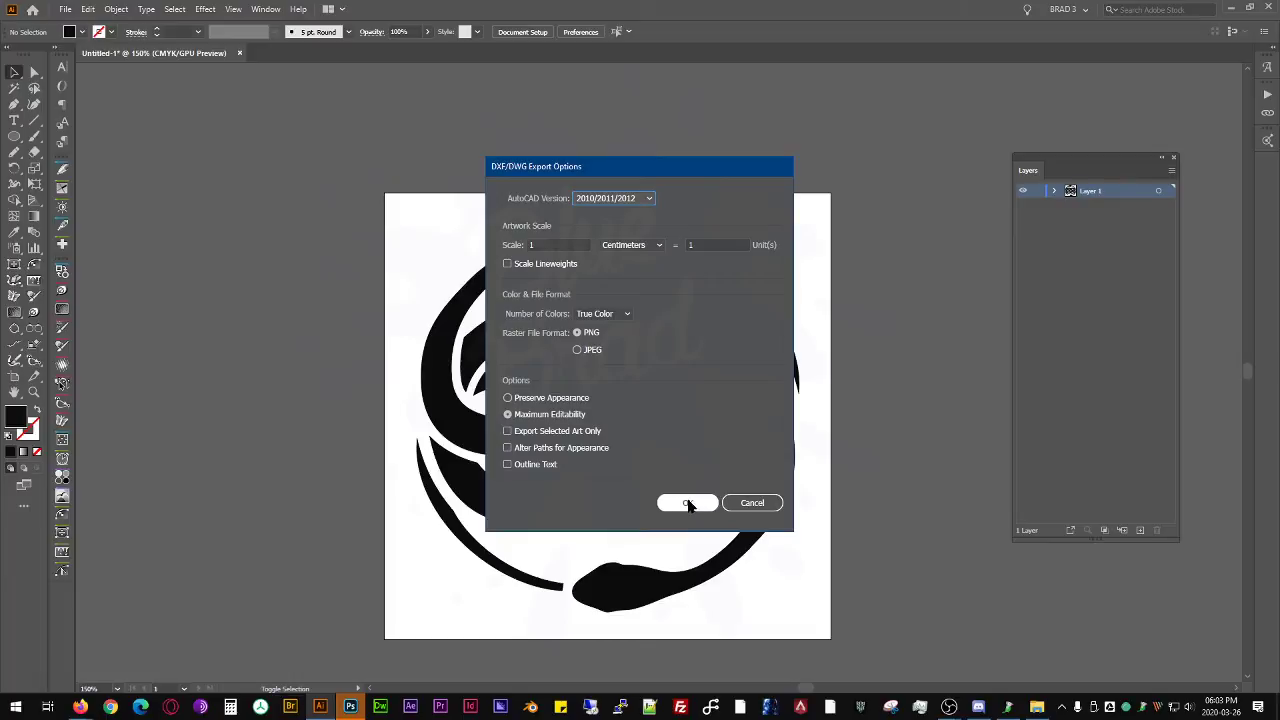
pyautogui.click(688, 503)
pyautogui.click(240, 53)
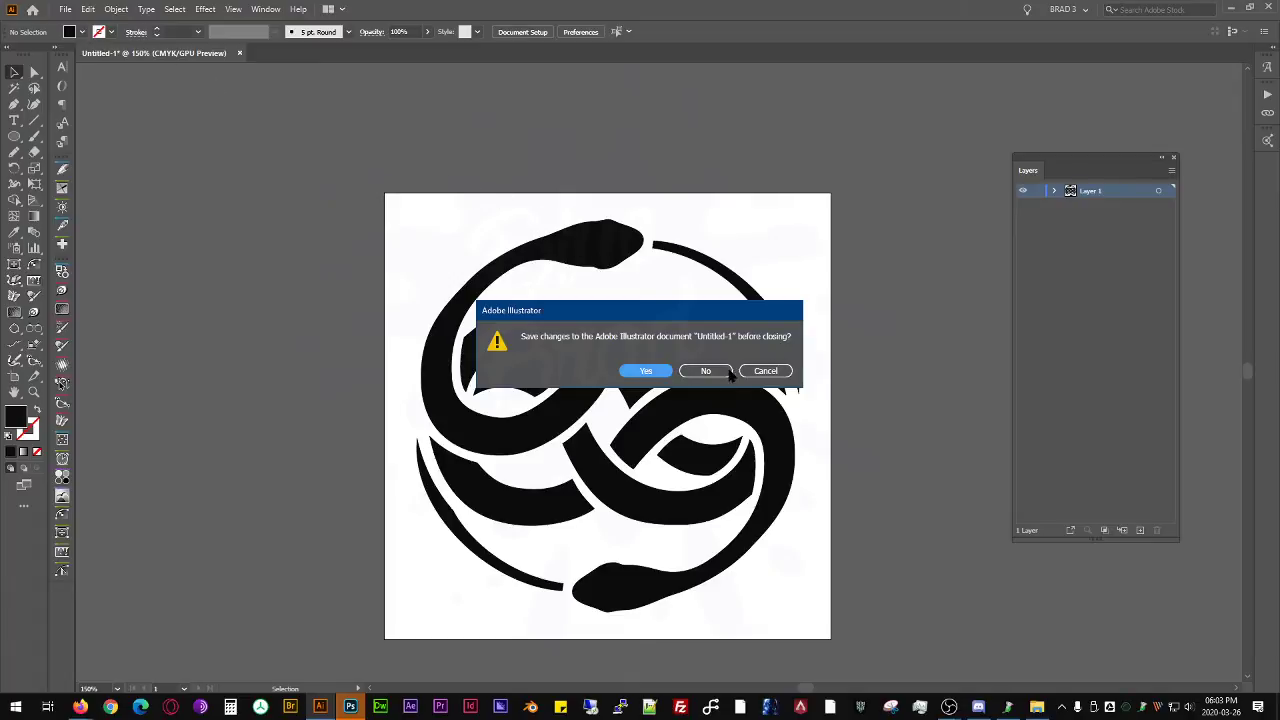
pyautogui.click(766, 371)
# - Convert the document color mode to RGB Color, fill the emblem group solid black and deselect it
pyautogui.click(582, 248)
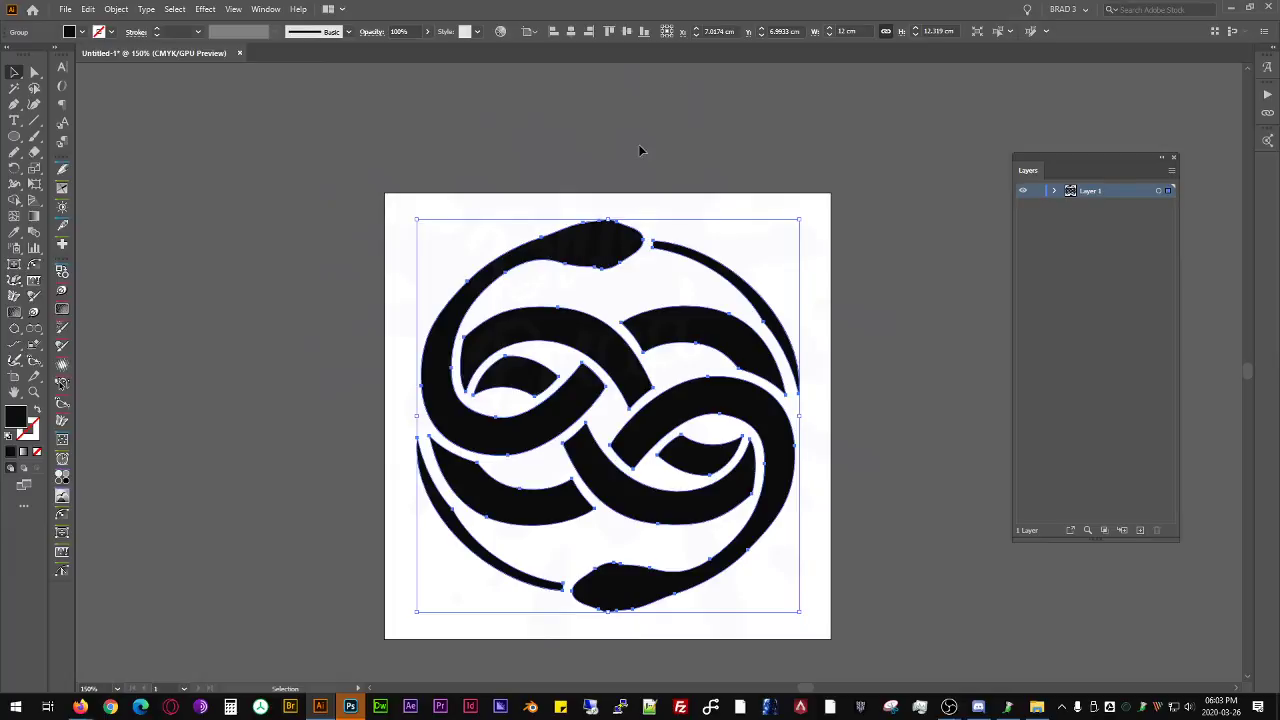
pyautogui.click(65, 10)
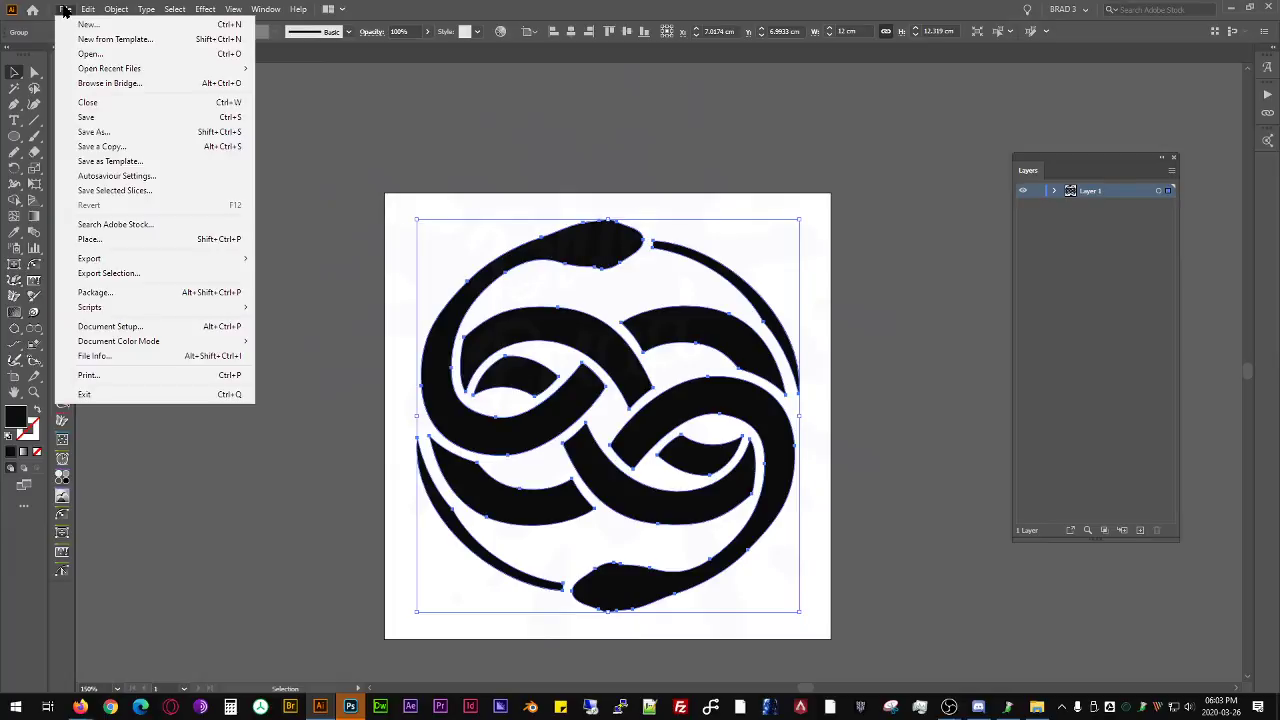
pyautogui.moveTo(220, 344)
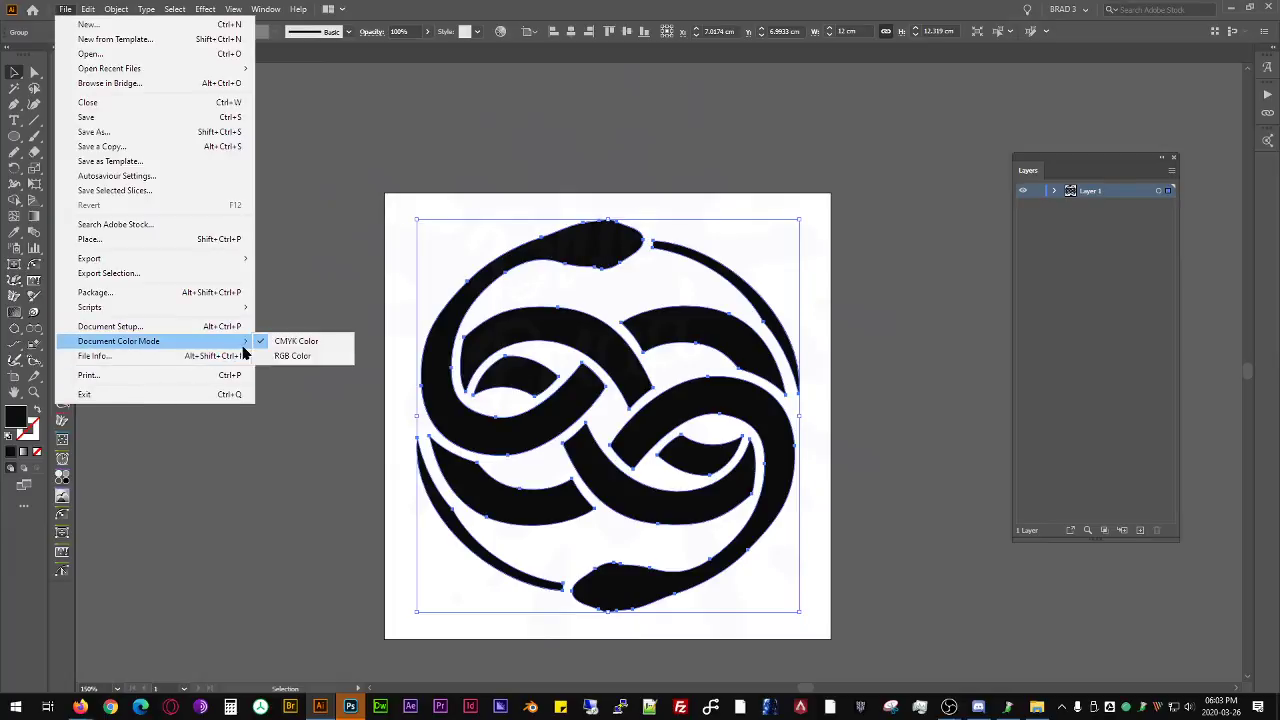
pyautogui.click(298, 356)
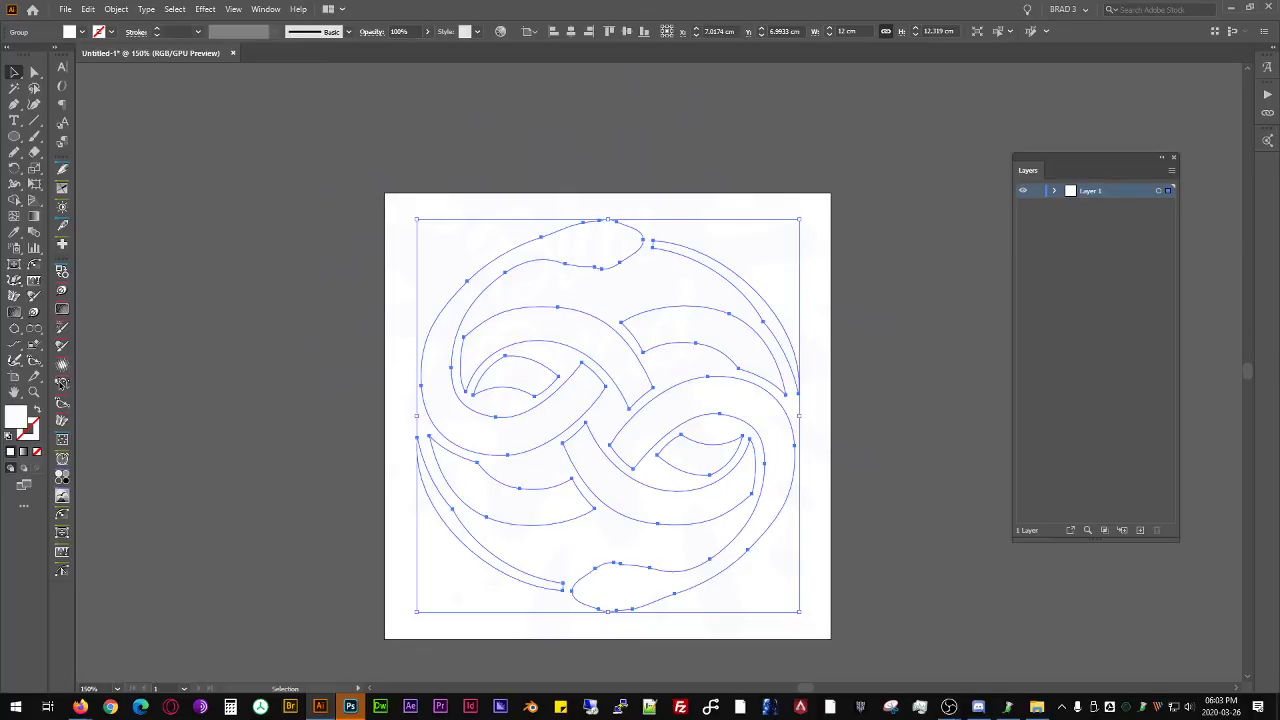
pyautogui.click(748, 231)
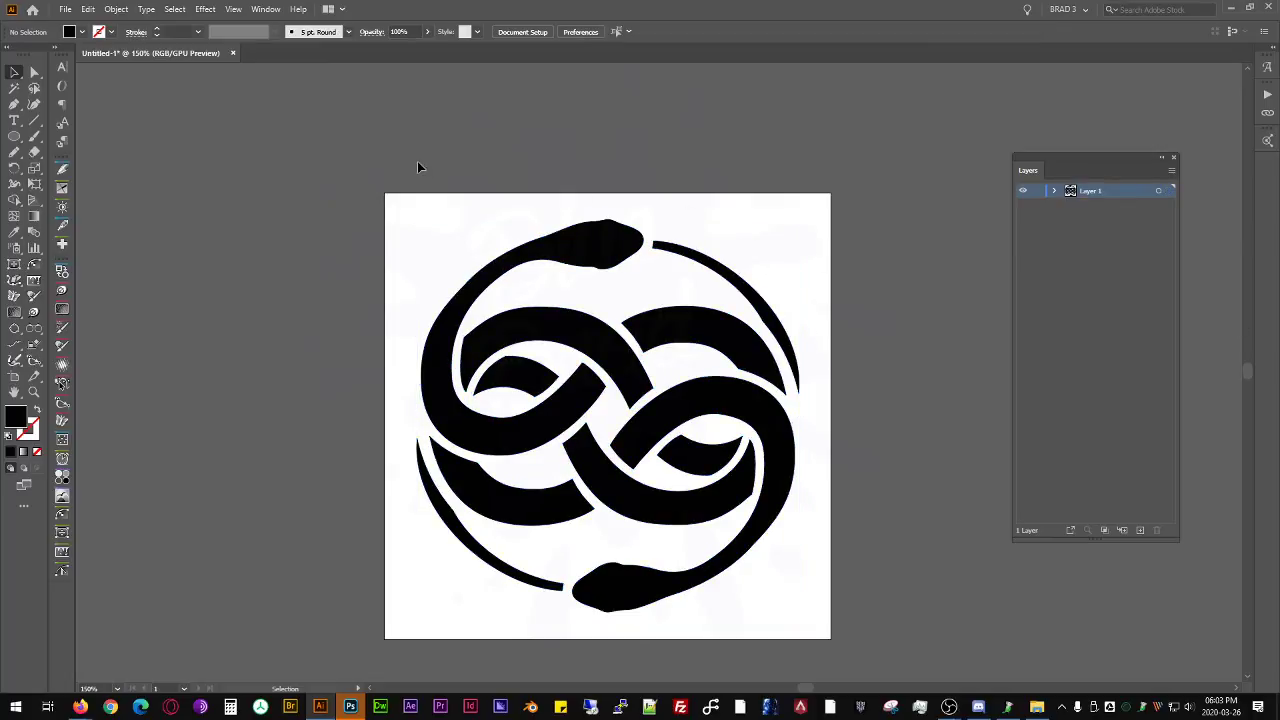
# - Export the RGB emblem again over 200326NES.dwg, using AutoCAD version 2010/2011/2012 and a scale of 1 centimeter to 1 unit
pyautogui.click(603, 262)
pyautogui.hotkey('ctrl', 'shift', 'e')
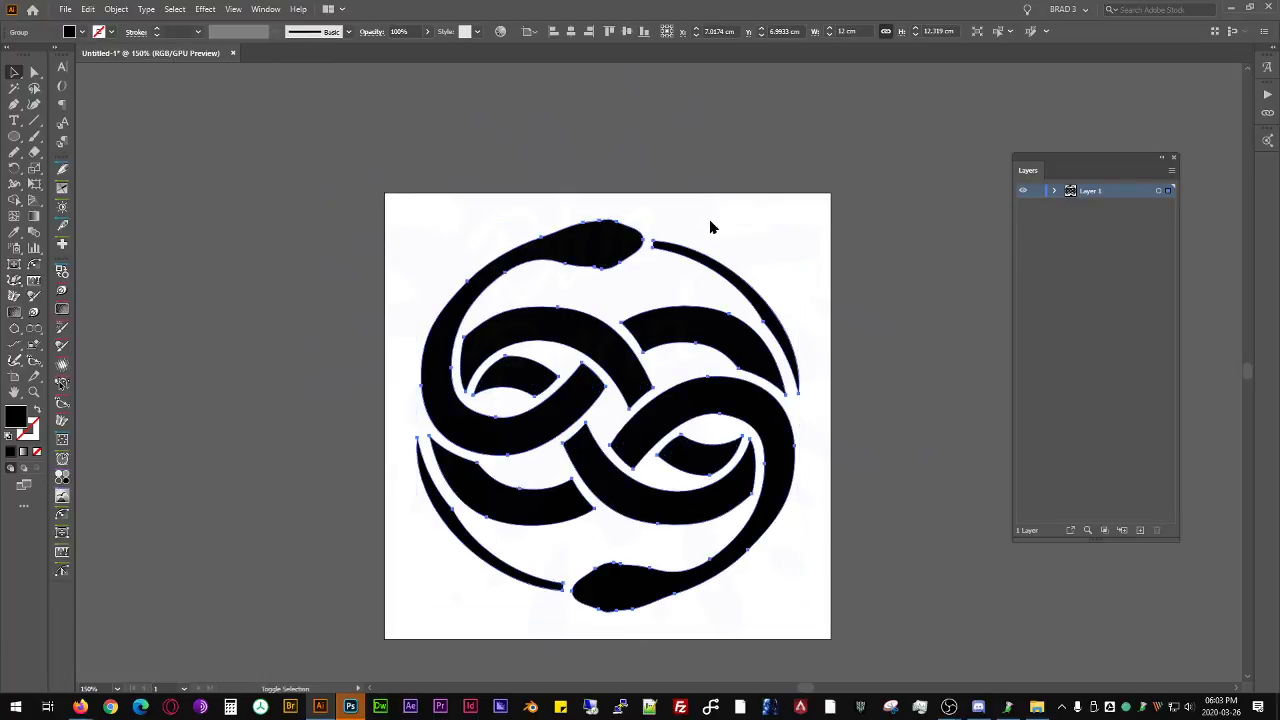
pyautogui.click(452, 176)
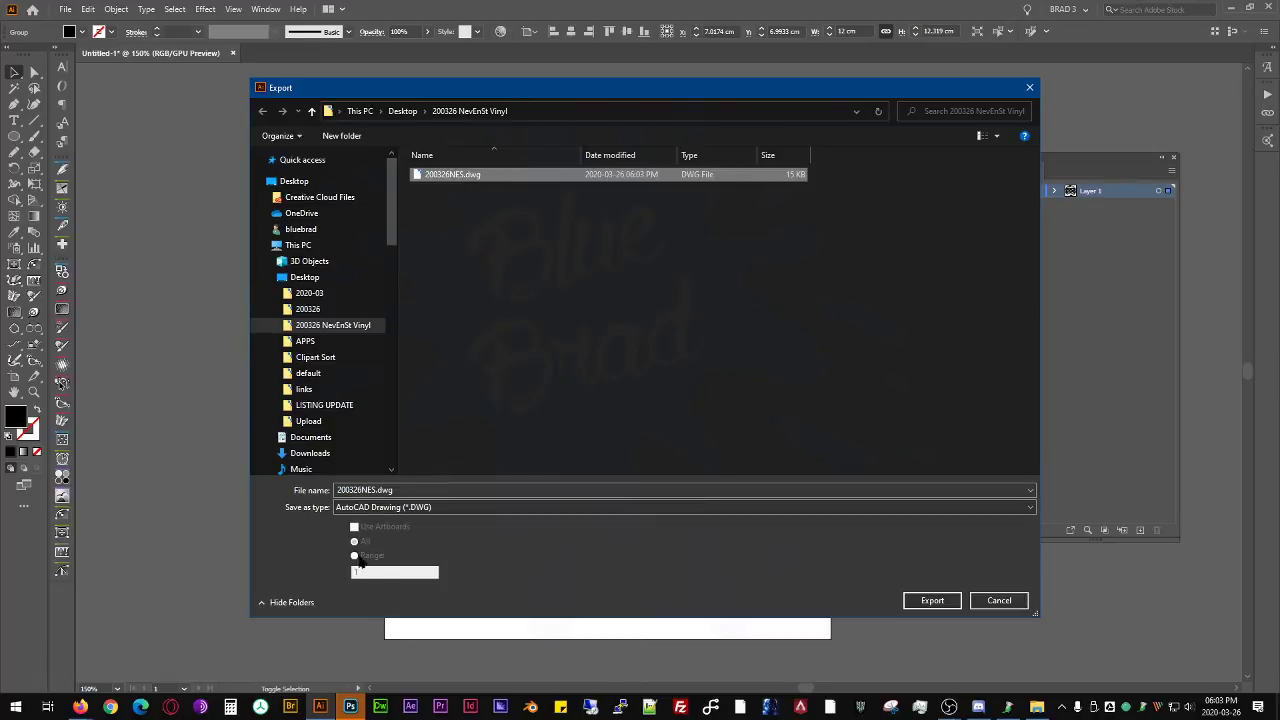
pyautogui.click(930, 600)
pyautogui.click(690, 400)
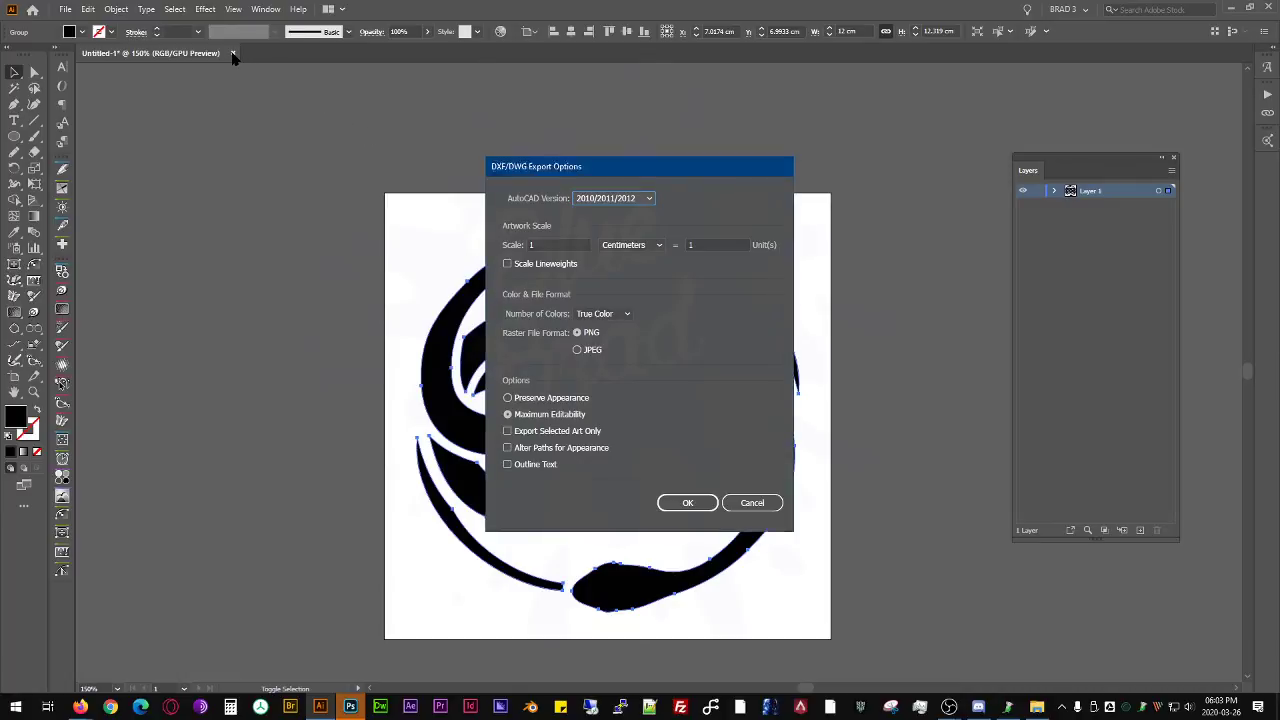
pyautogui.click(687, 502)
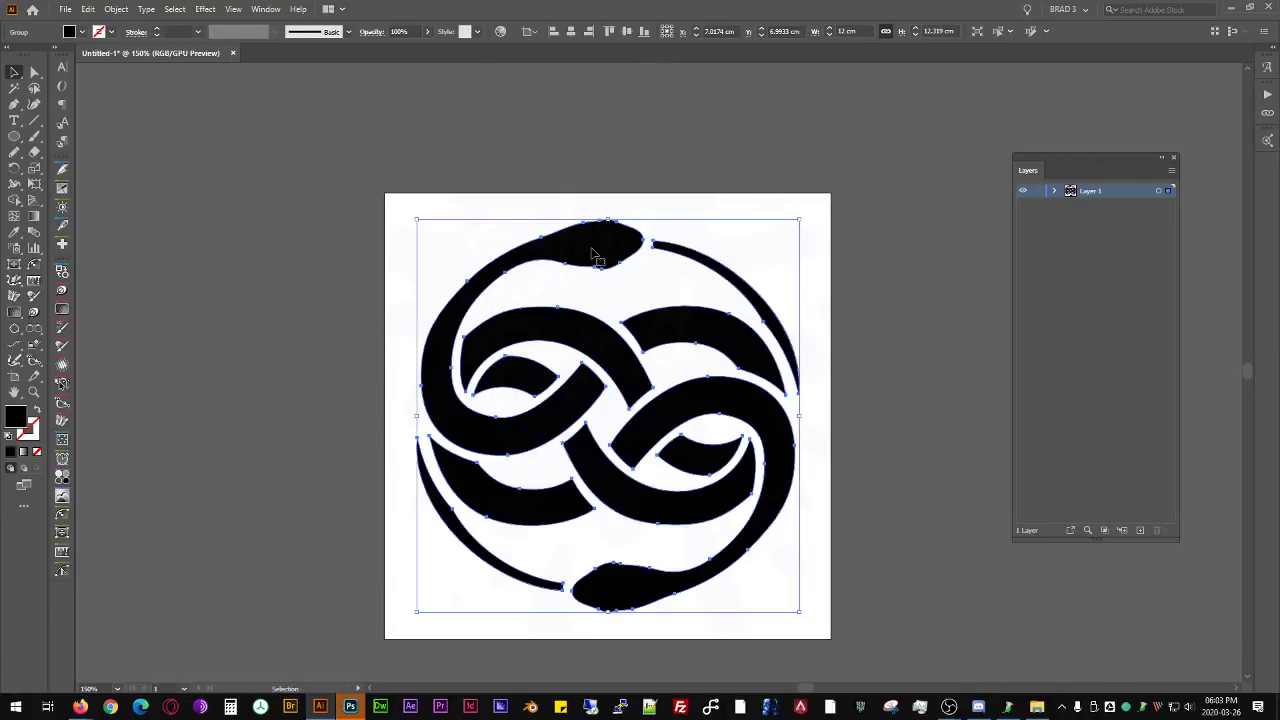
# - Close the emblem document without saving, minimize Illustrator, and close Photoshop with its open reference image
pyautogui.click(233, 53)
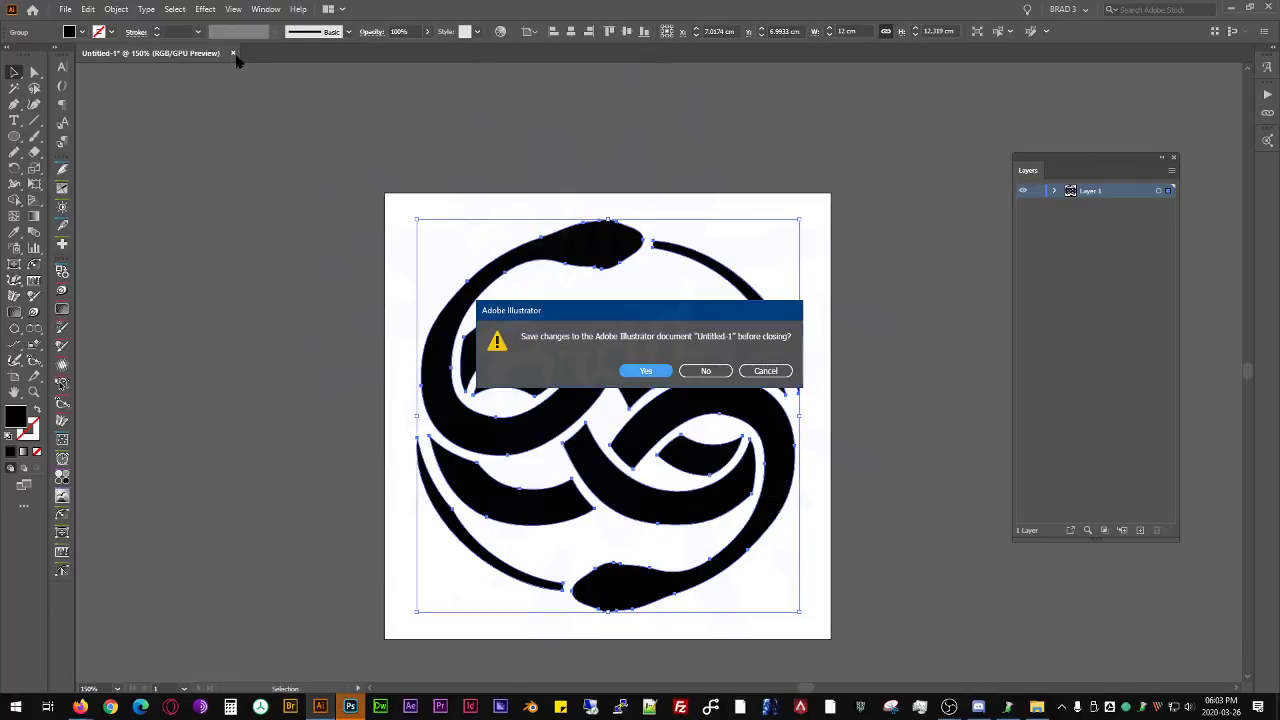
pyautogui.click(705, 370)
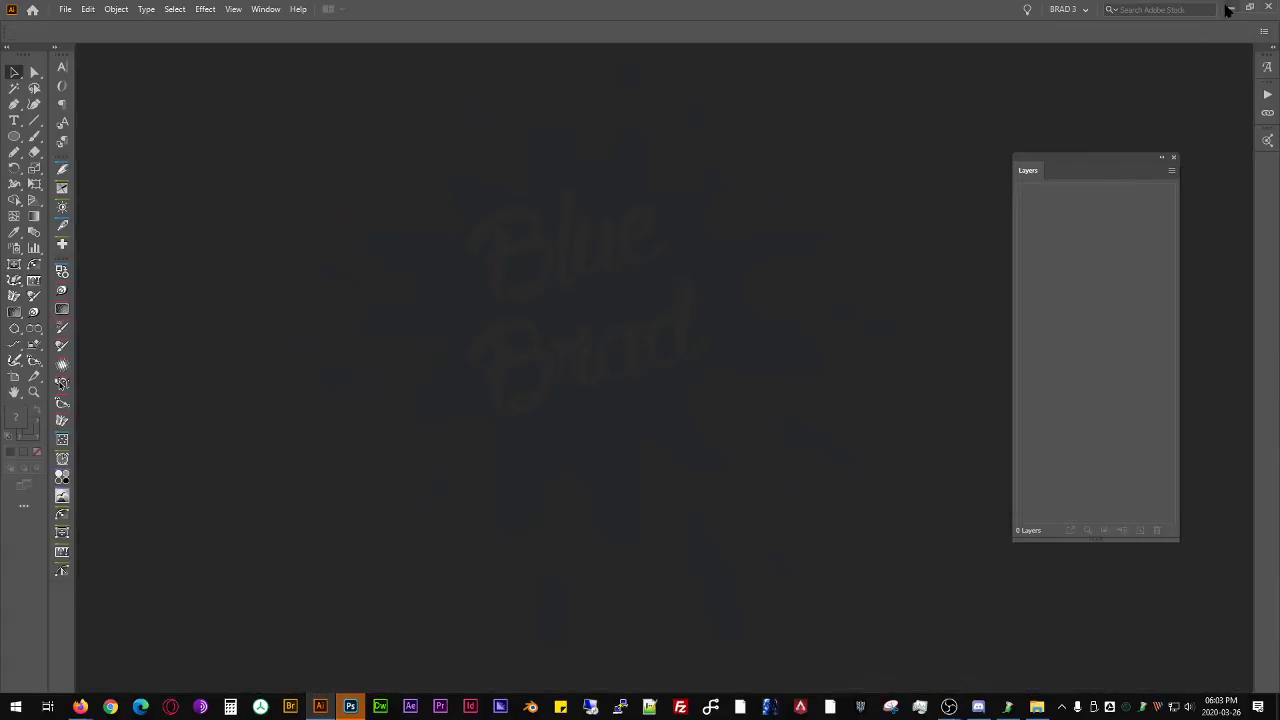
pyautogui.click(1228, 8)
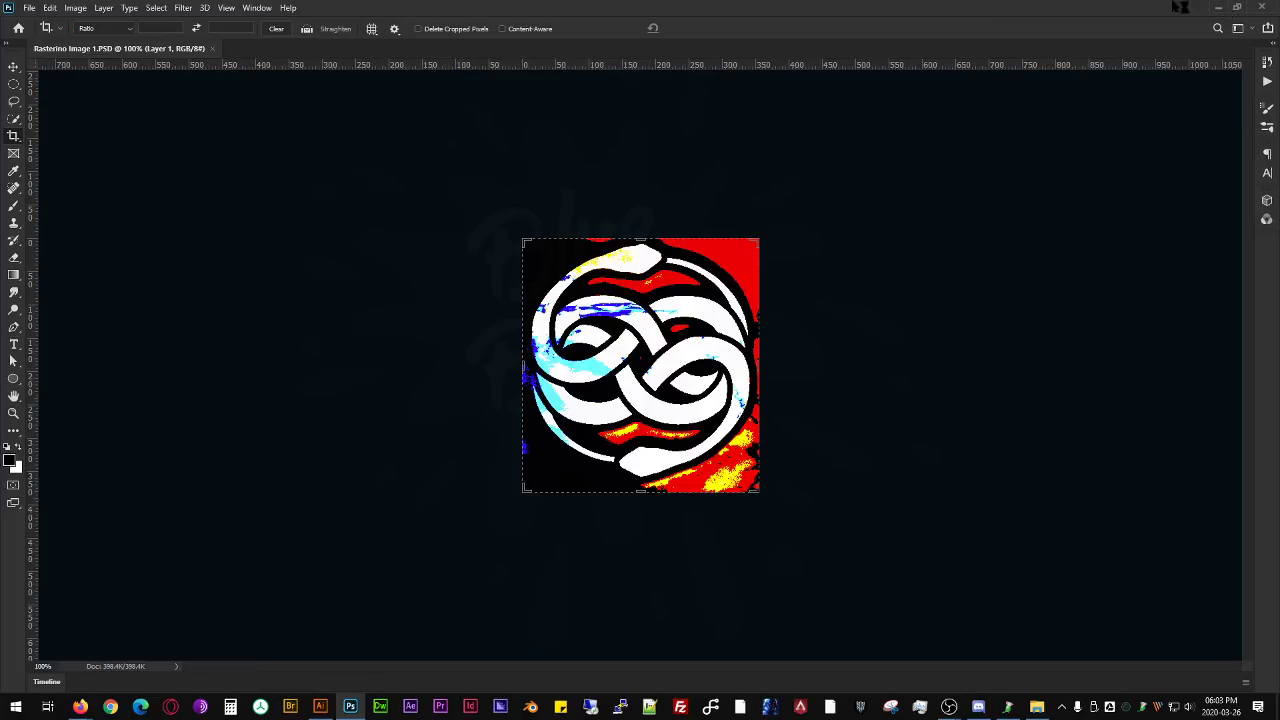
pyautogui.click(1264, 8)
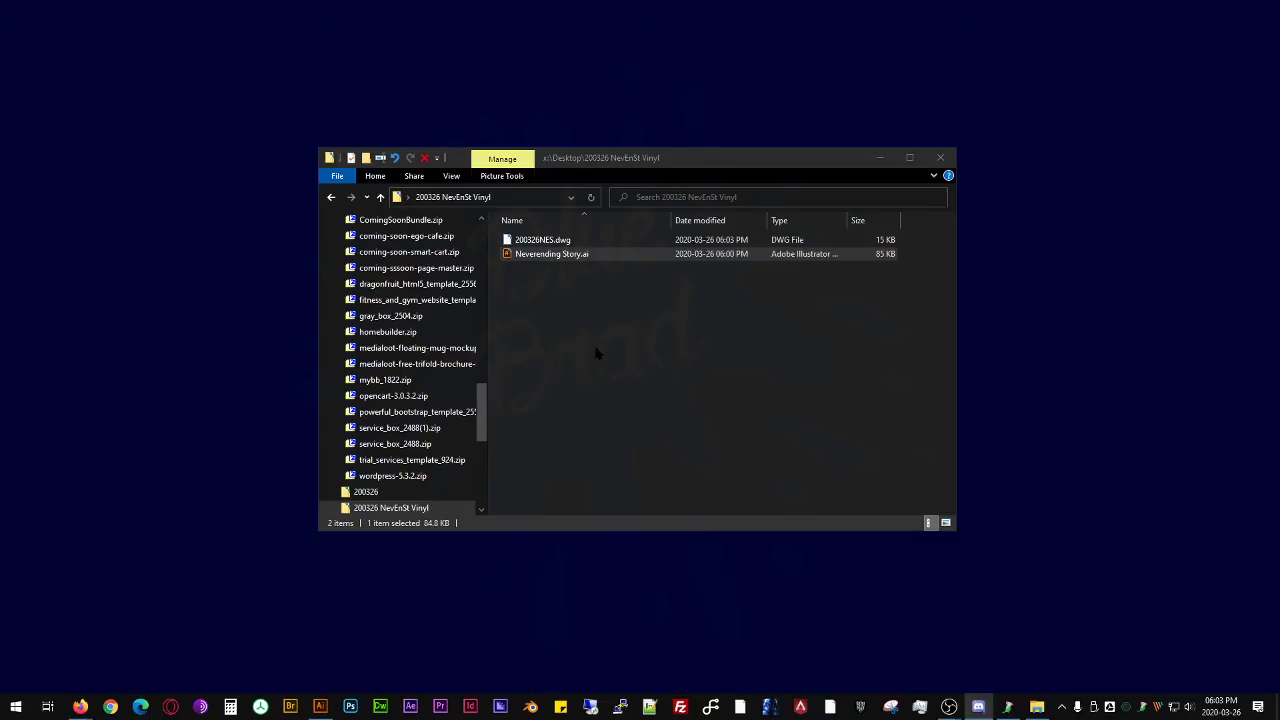
# - Launch Silhouette Studio
pyautogui.press('super')
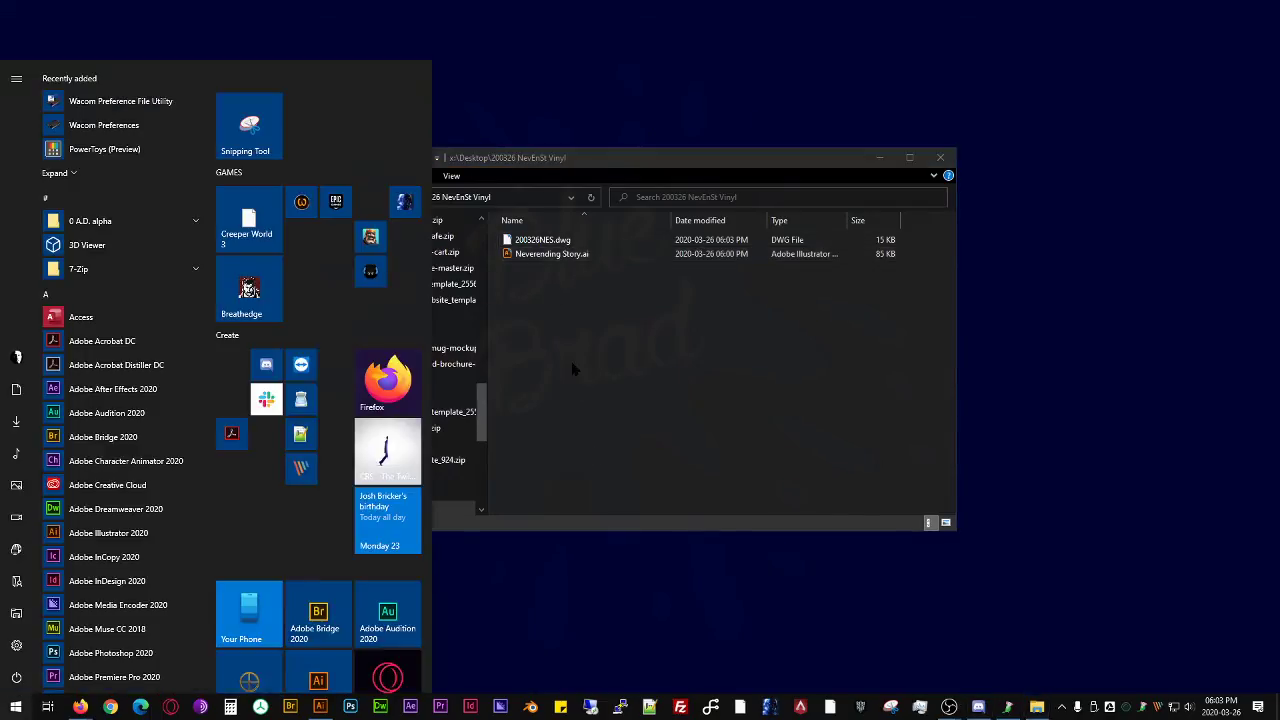
pyautogui.write('si')
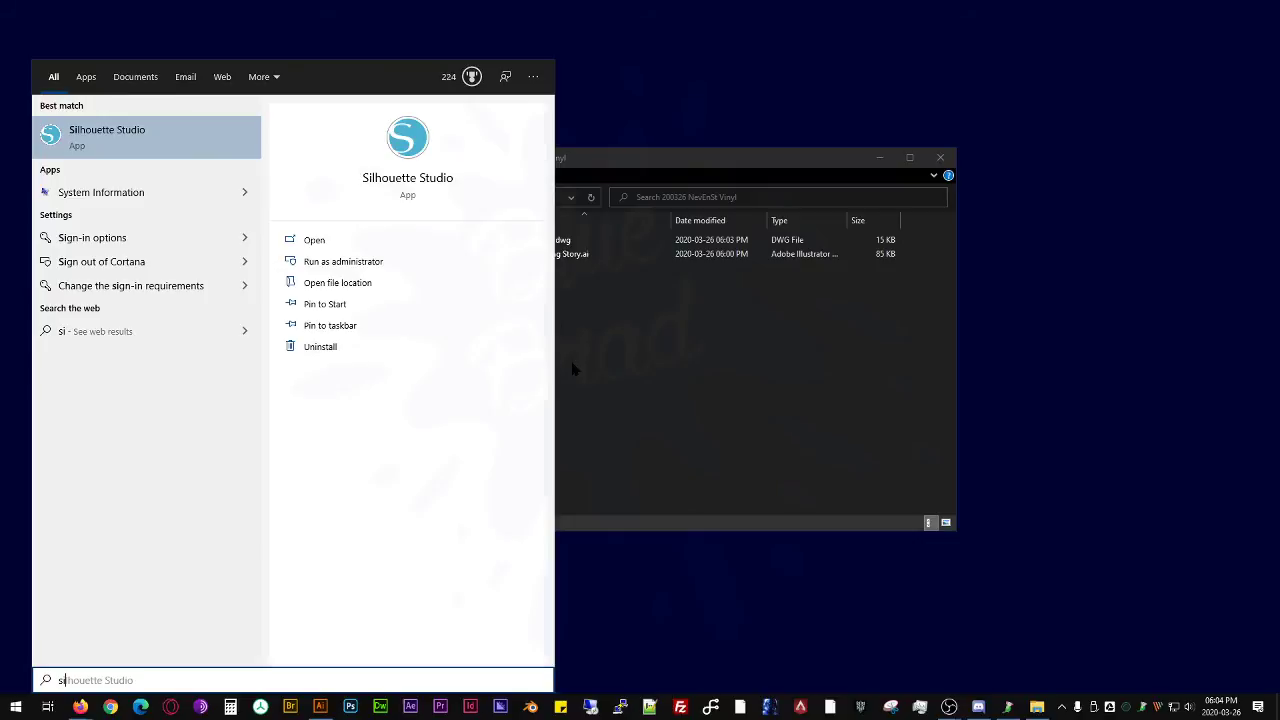
pyautogui.press('Return')
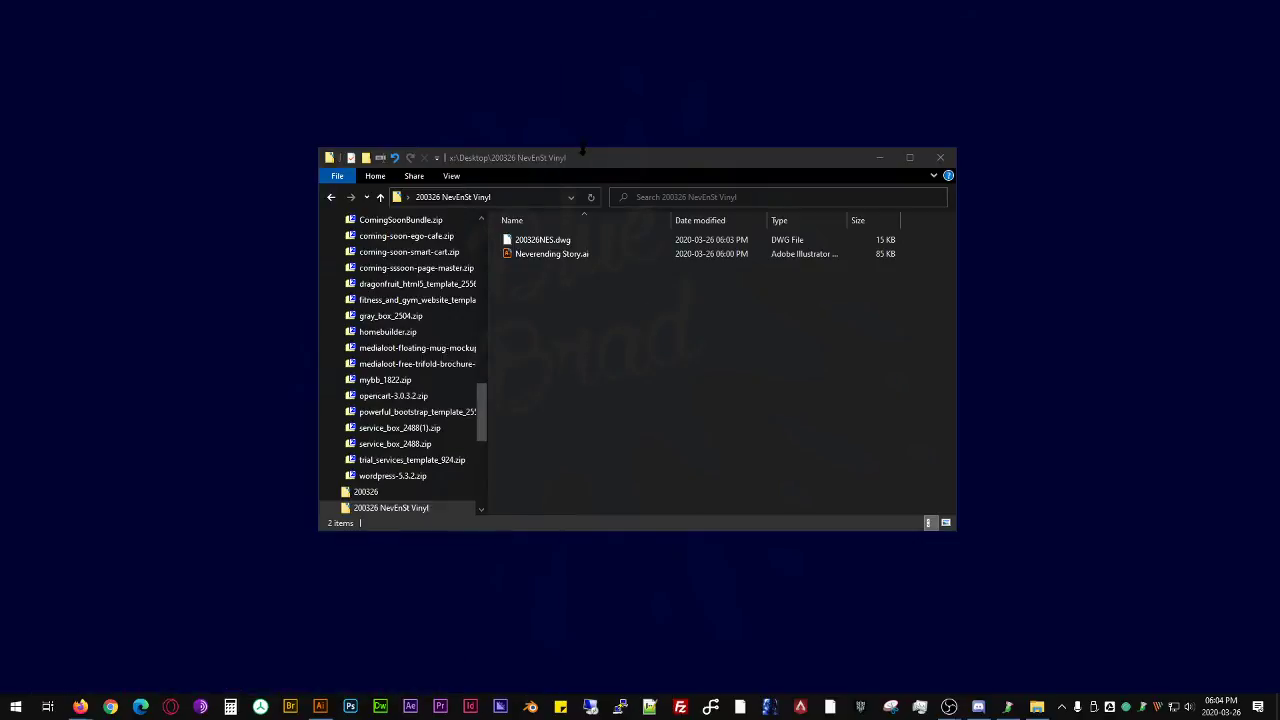
# - Copy the path of the 200326 NevEnSt Vinyl folder in File Explorer and move the folder window out of the way
pyautogui.click(506, 200)
pyautogui.hotkey('ctrl', 'c')
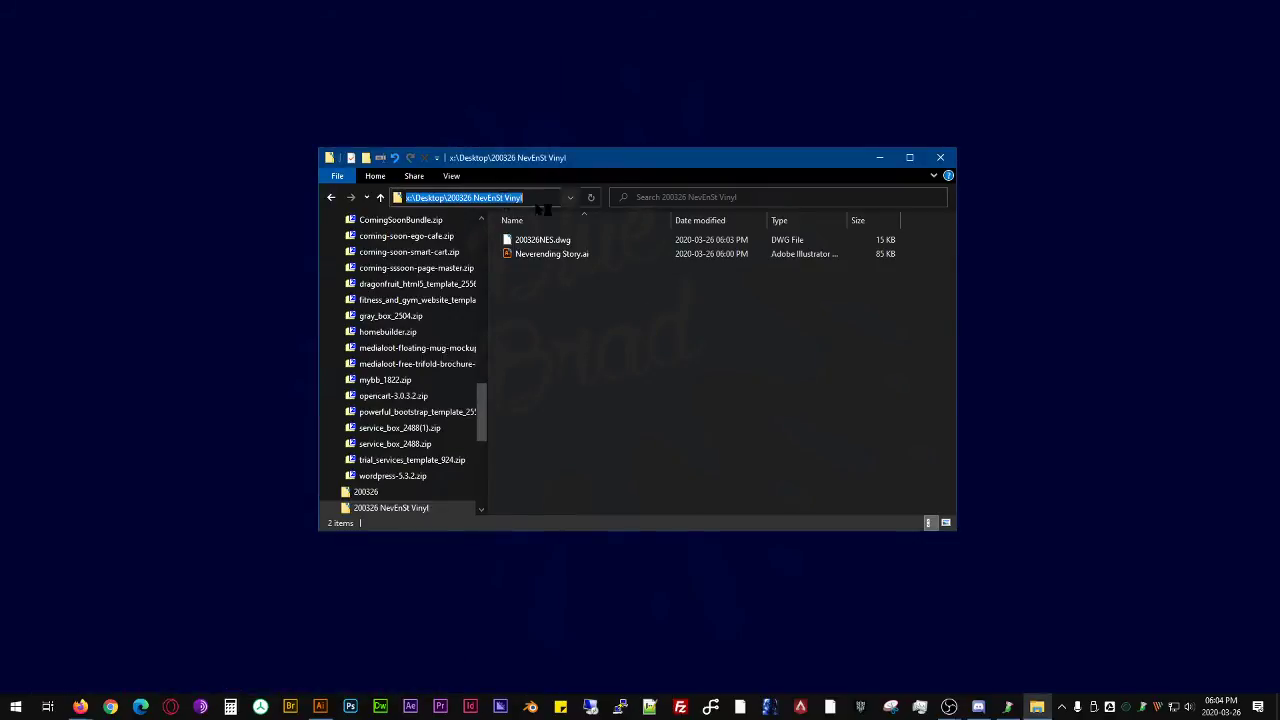
pyautogui.press('BackSpace')
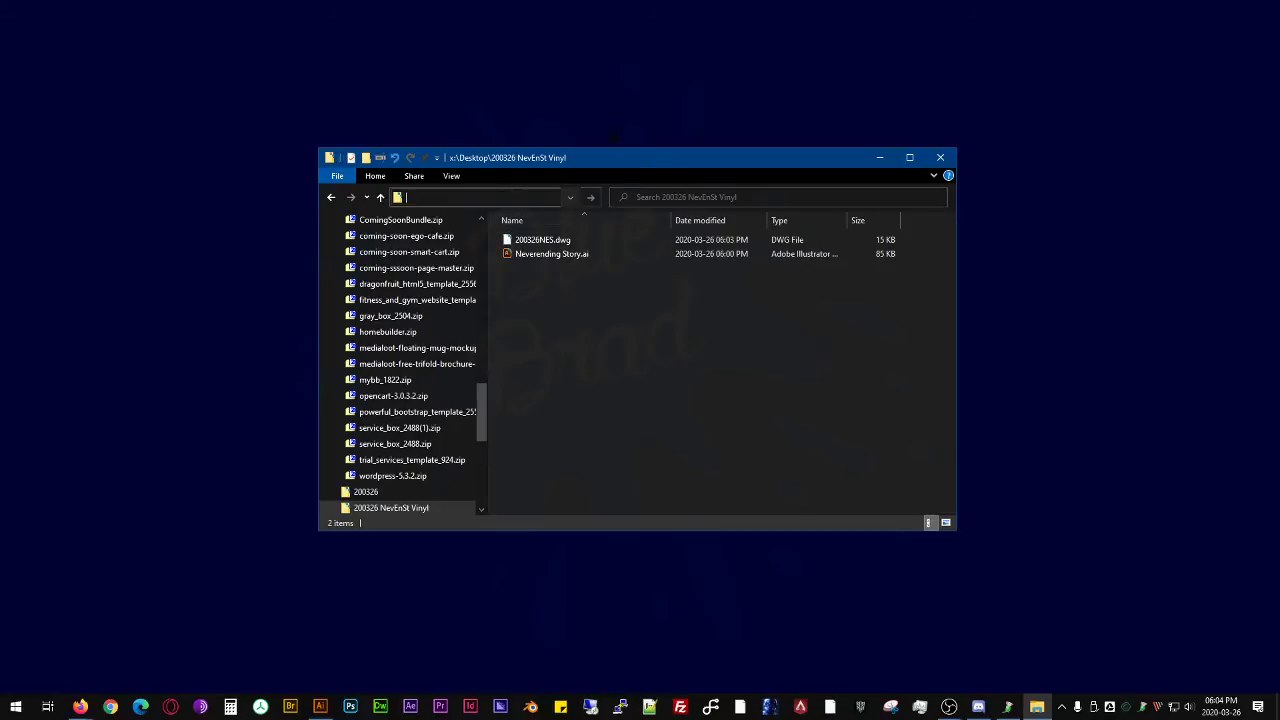
pyautogui.moveTo(618, 163); pyautogui.dragTo(556, 95)
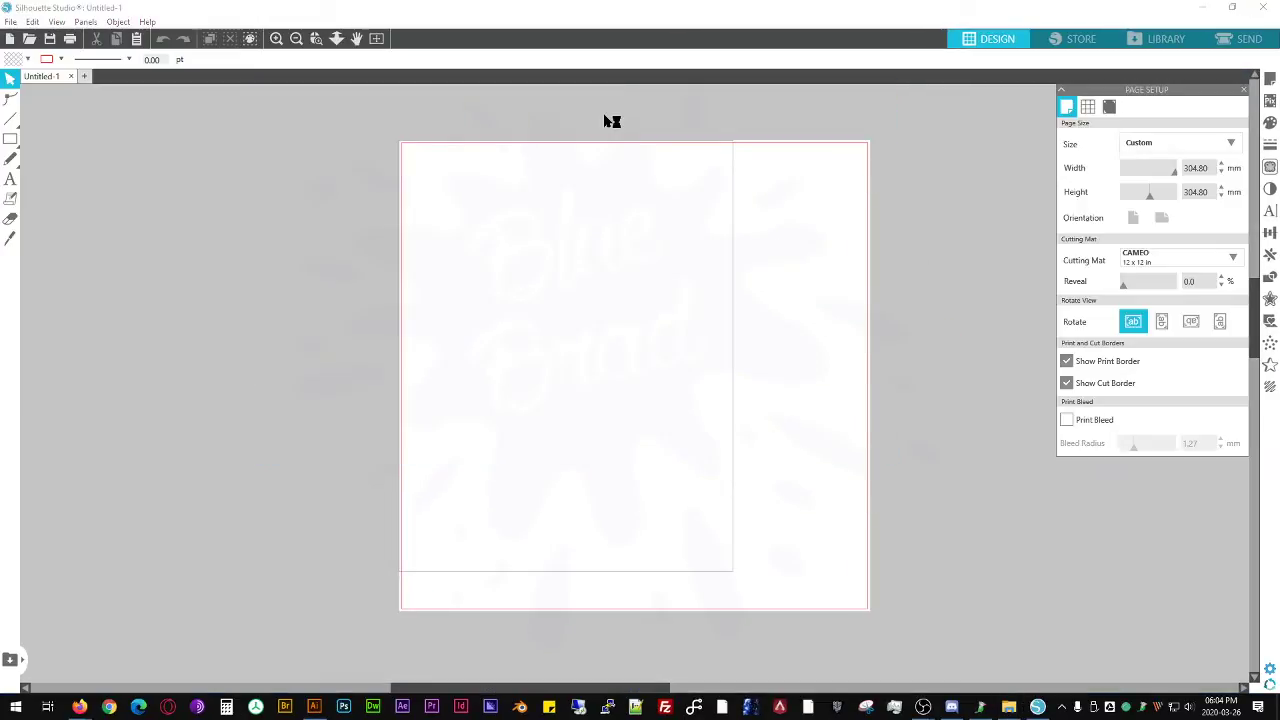
# - Open the Silhouette Studio preferences and choose Centimeters as the unit of measurement
pyautogui.click(967, 232)
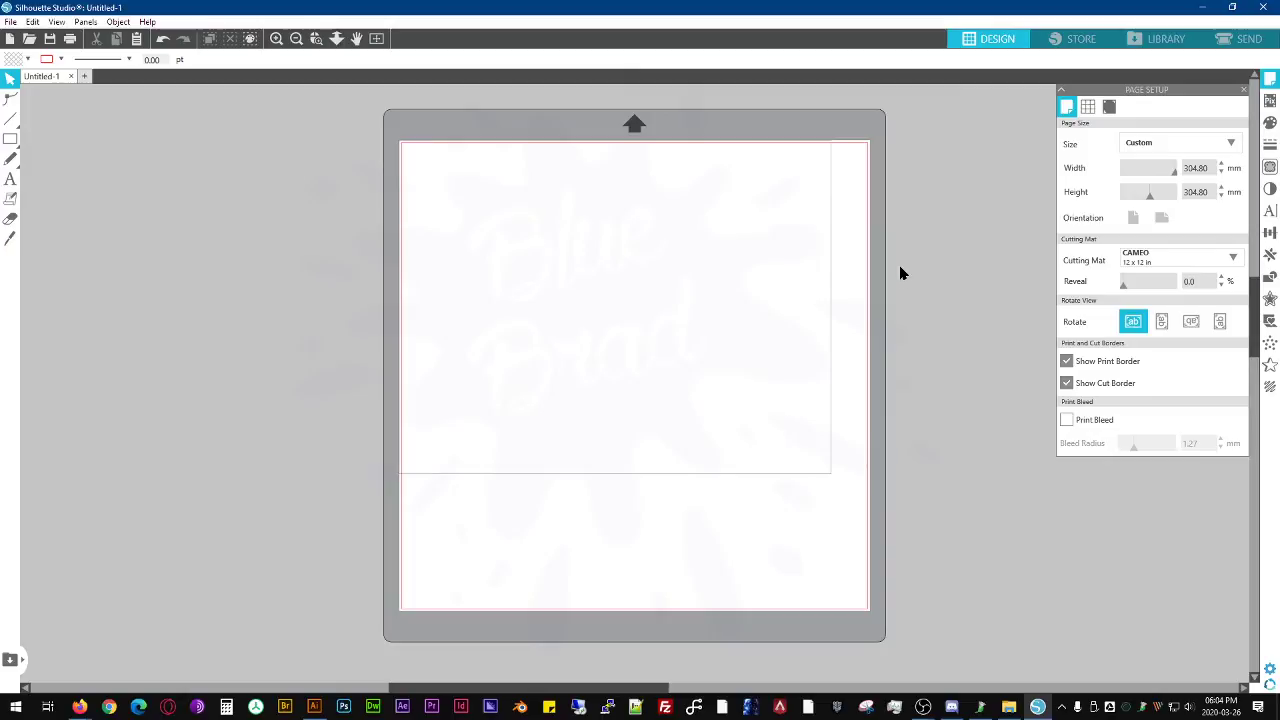
pyautogui.click(1137, 262)
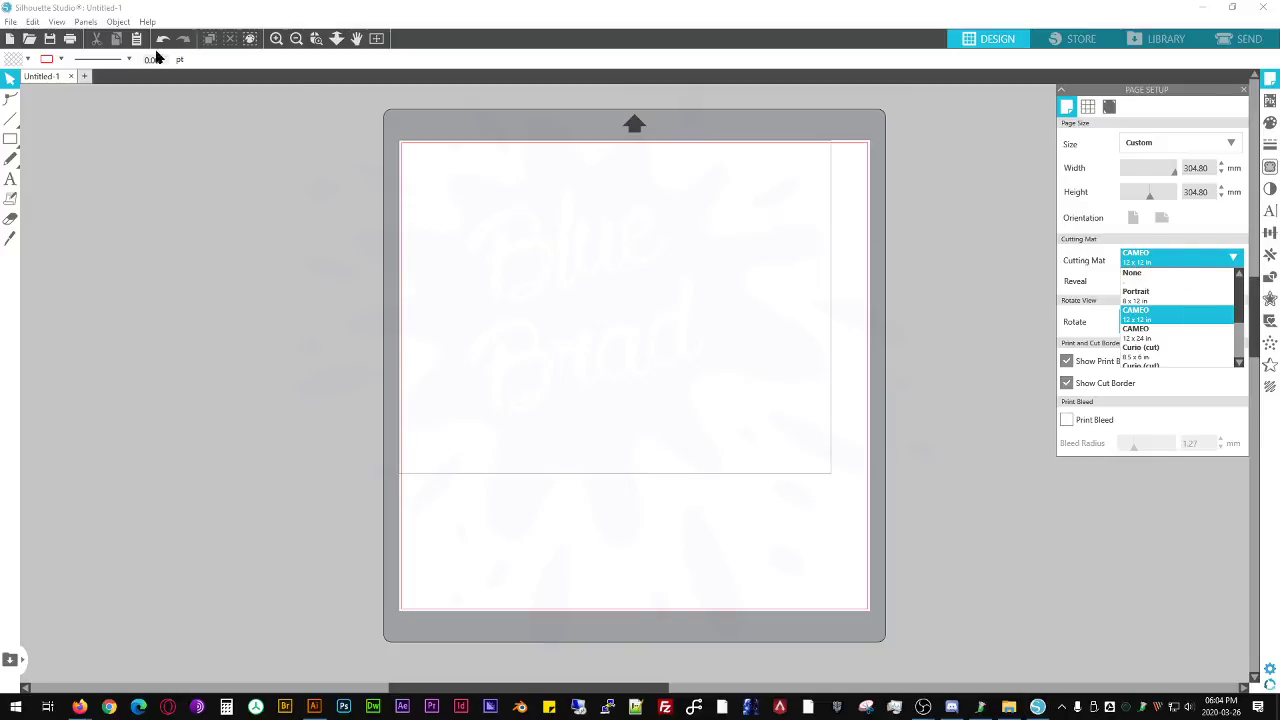
pyautogui.click(16, 26)
pyautogui.click(16, 26)
pyautogui.moveTo(33, 22)
pyautogui.click(60, 199)
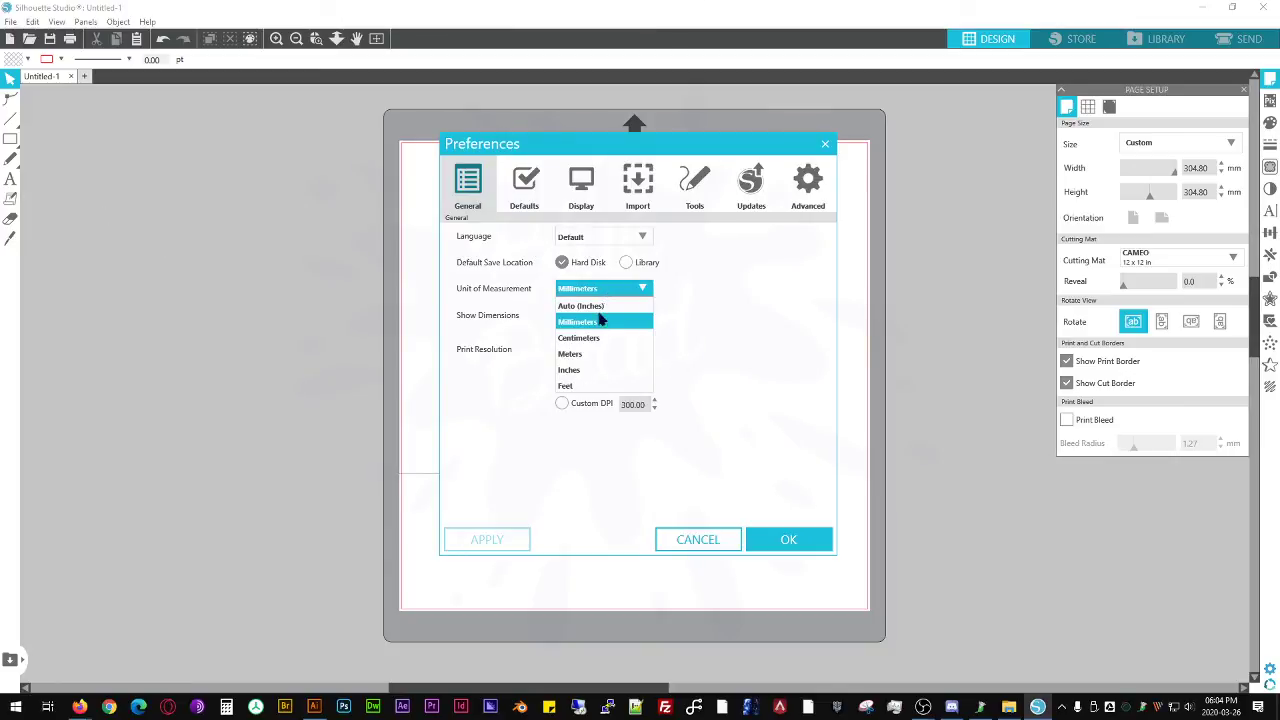
pyautogui.click(603, 338)
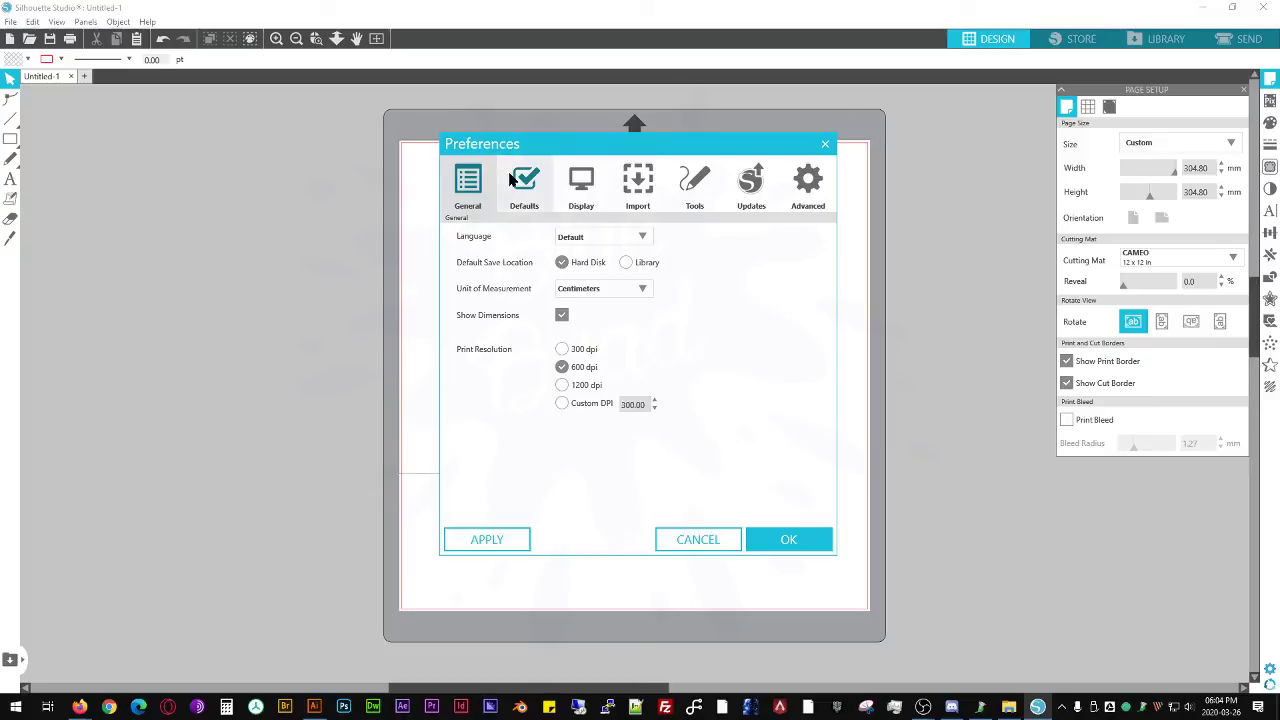
# - Look through the Defaults, Display, Import, Tools and Advanced preferences for import and drawing options
pyautogui.click(513, 180)
pyautogui.click(586, 182)
pyautogui.click(533, 181)
pyautogui.click(593, 186)
pyautogui.click(645, 186)
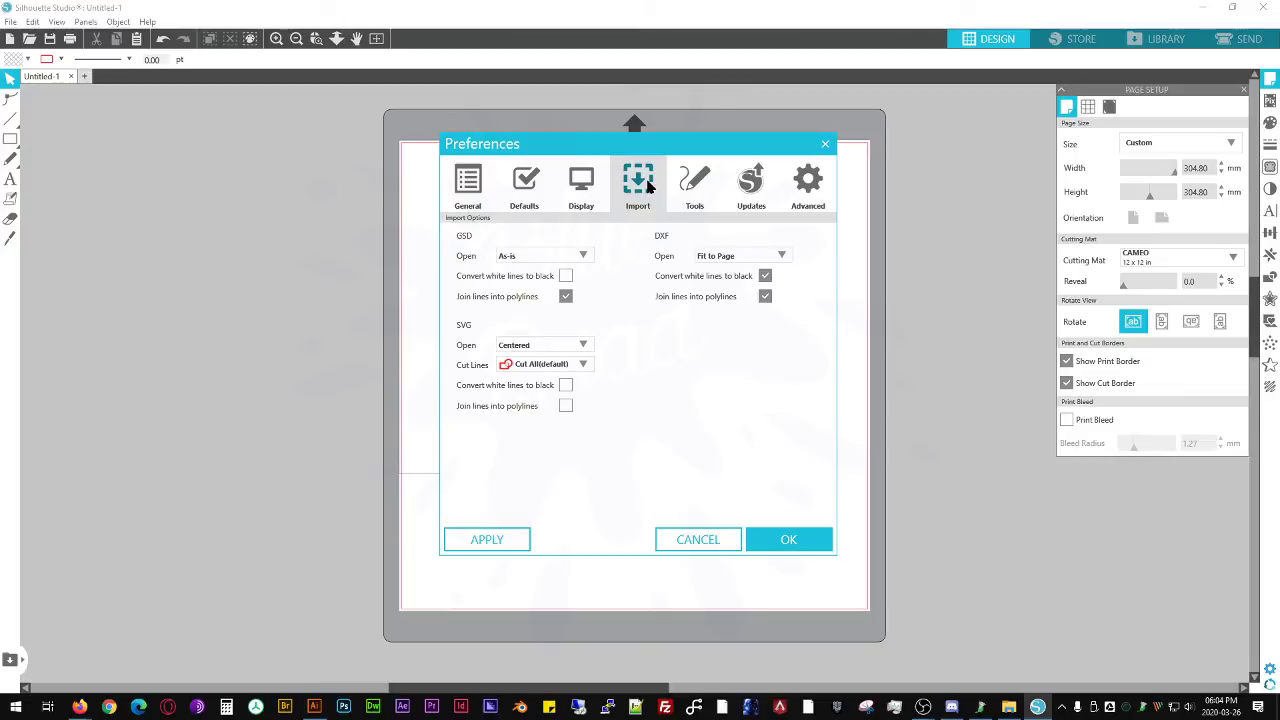
pyautogui.click(693, 186)
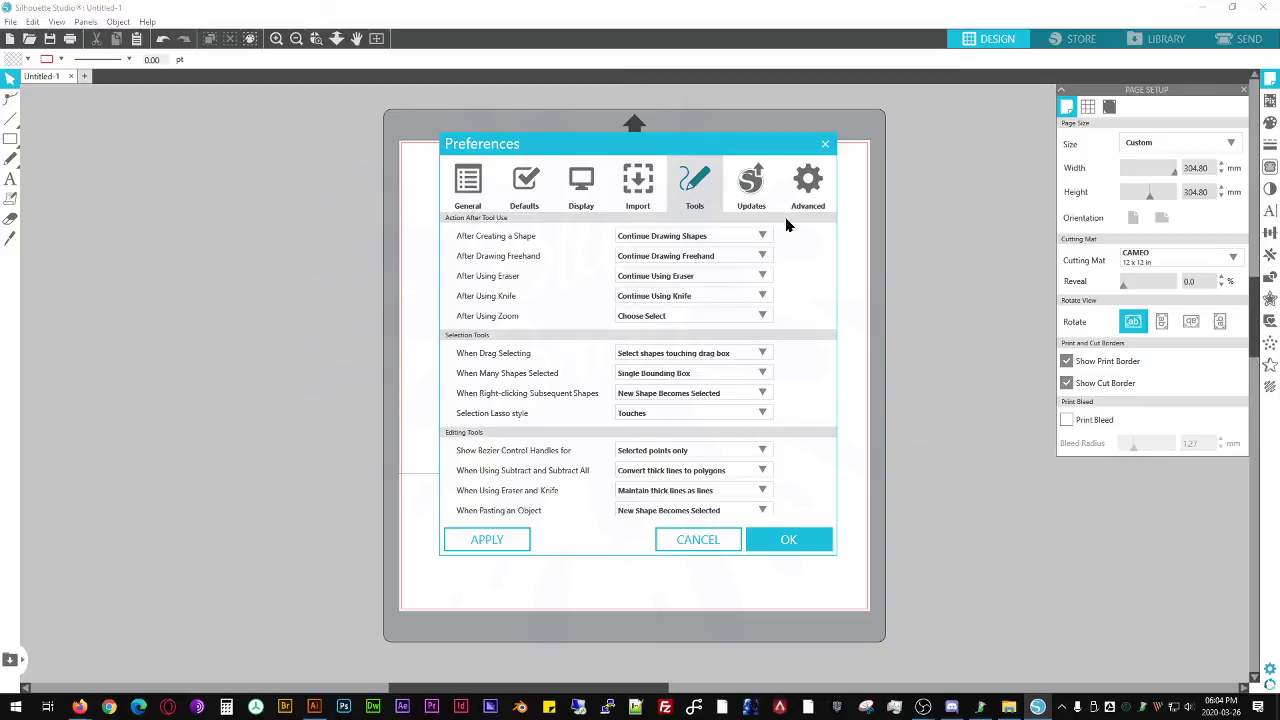
pyautogui.click(814, 192)
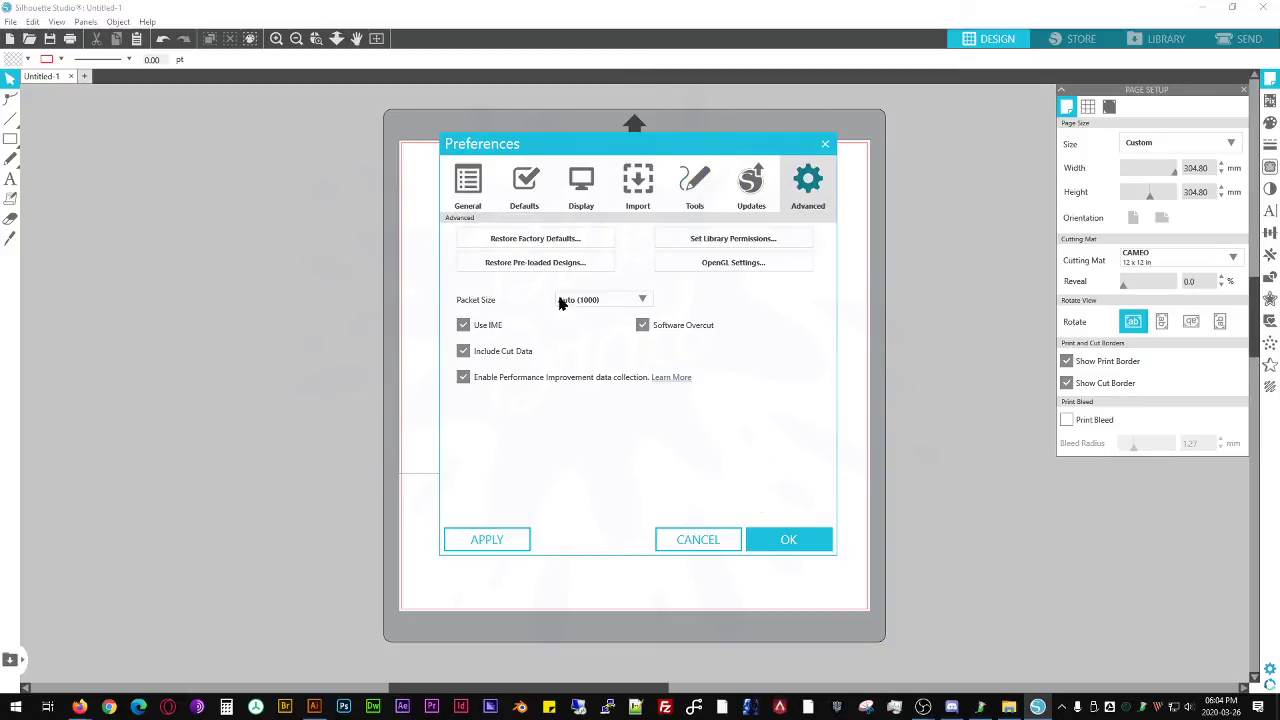
pyautogui.click(470, 188)
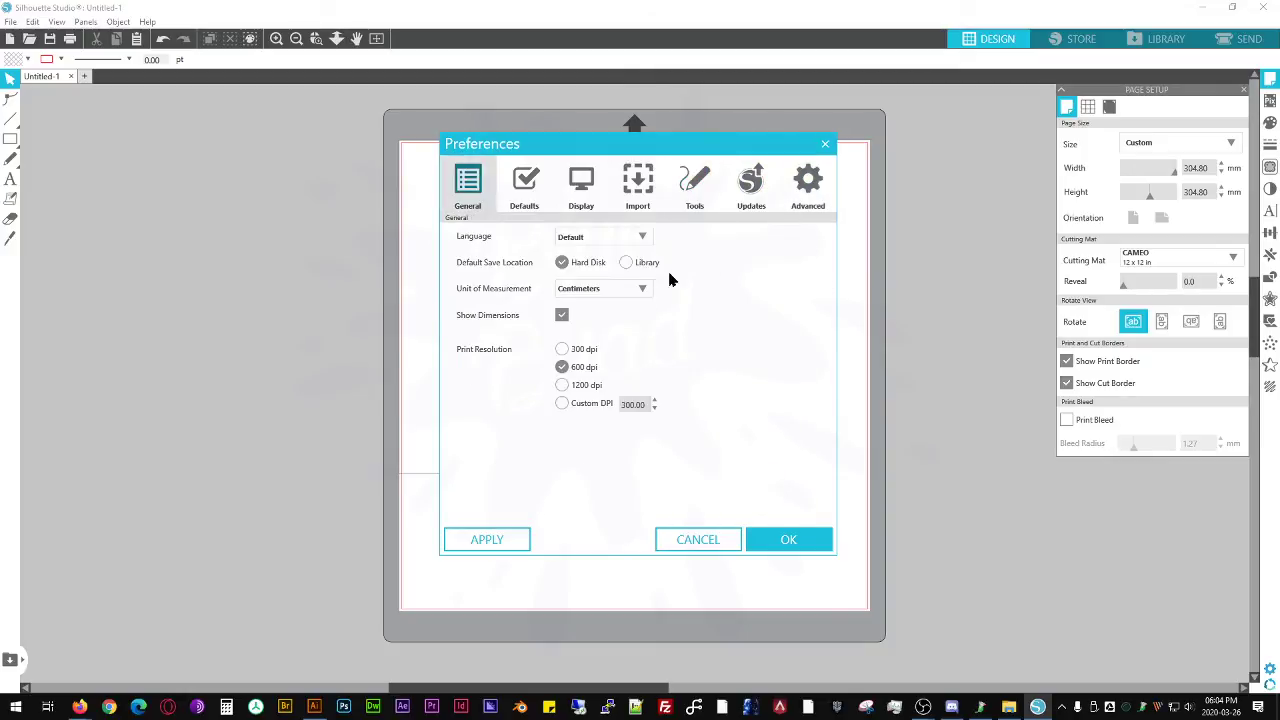
pyautogui.click(513, 180)
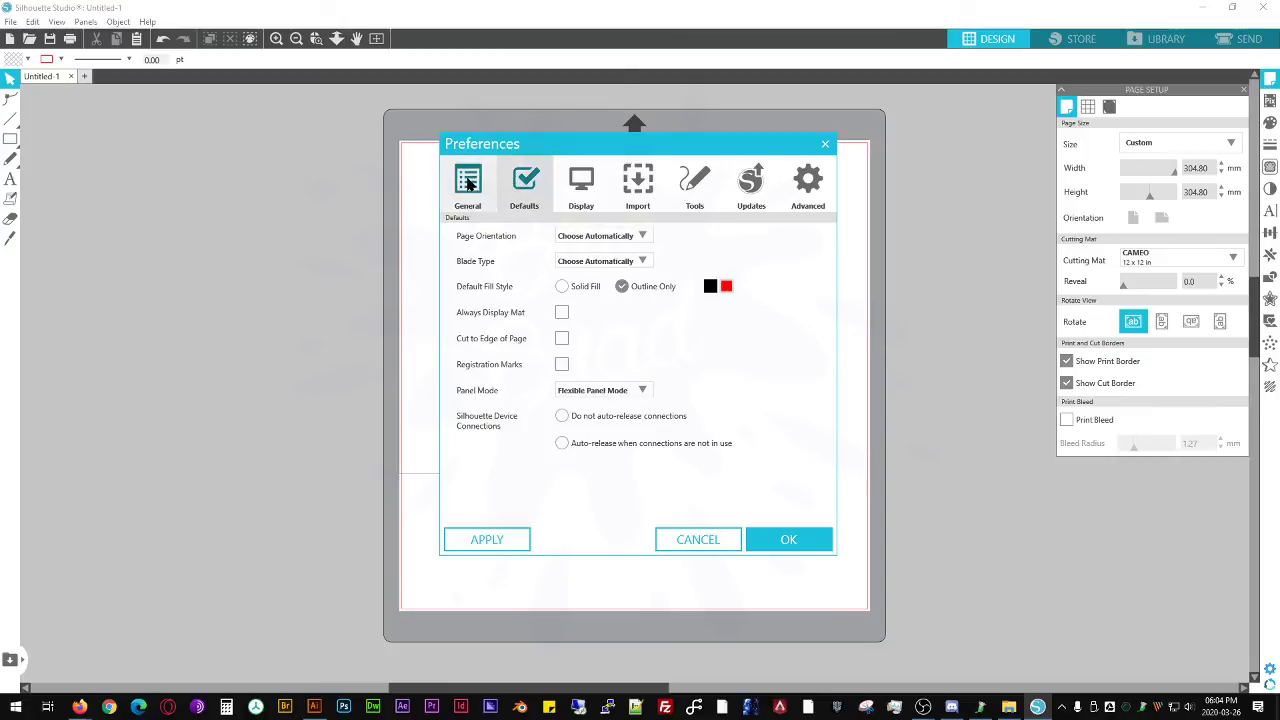
# - Reselect Centimeters in the general preferences and accept the settings
pyautogui.click(468, 183)
pyautogui.click(588, 290)
pyautogui.click(607, 338)
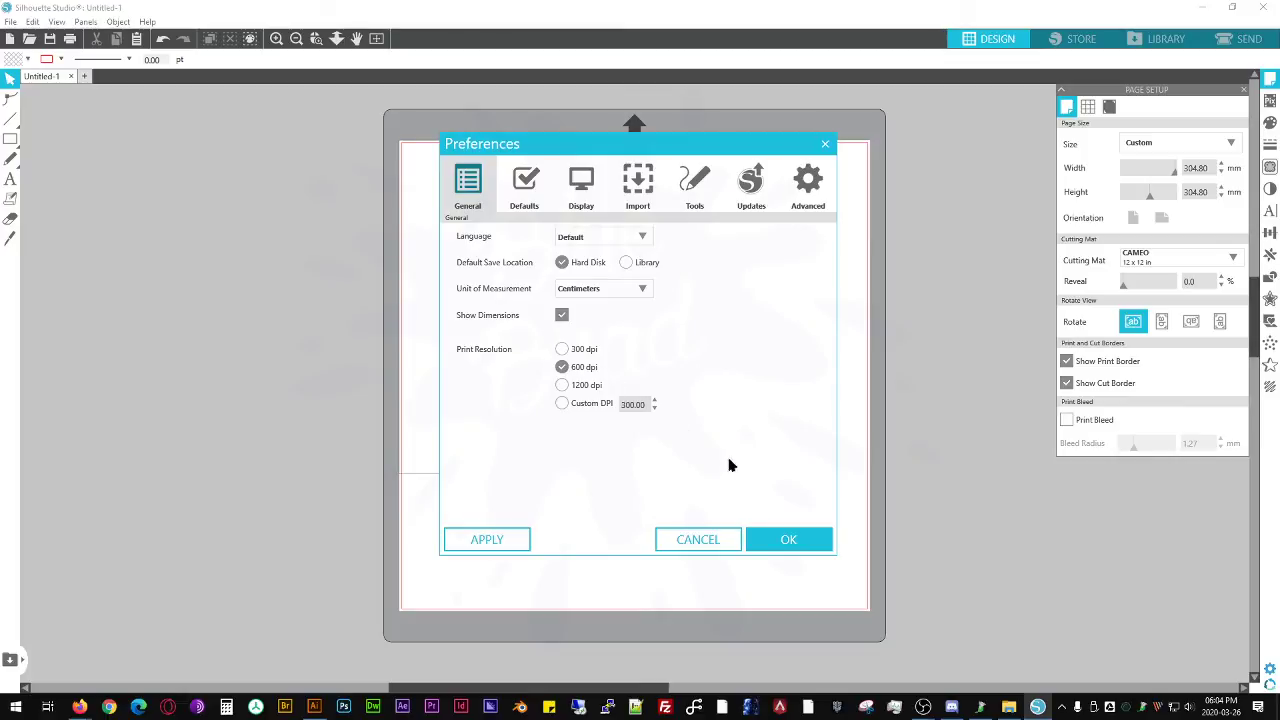
pyautogui.click(777, 545)
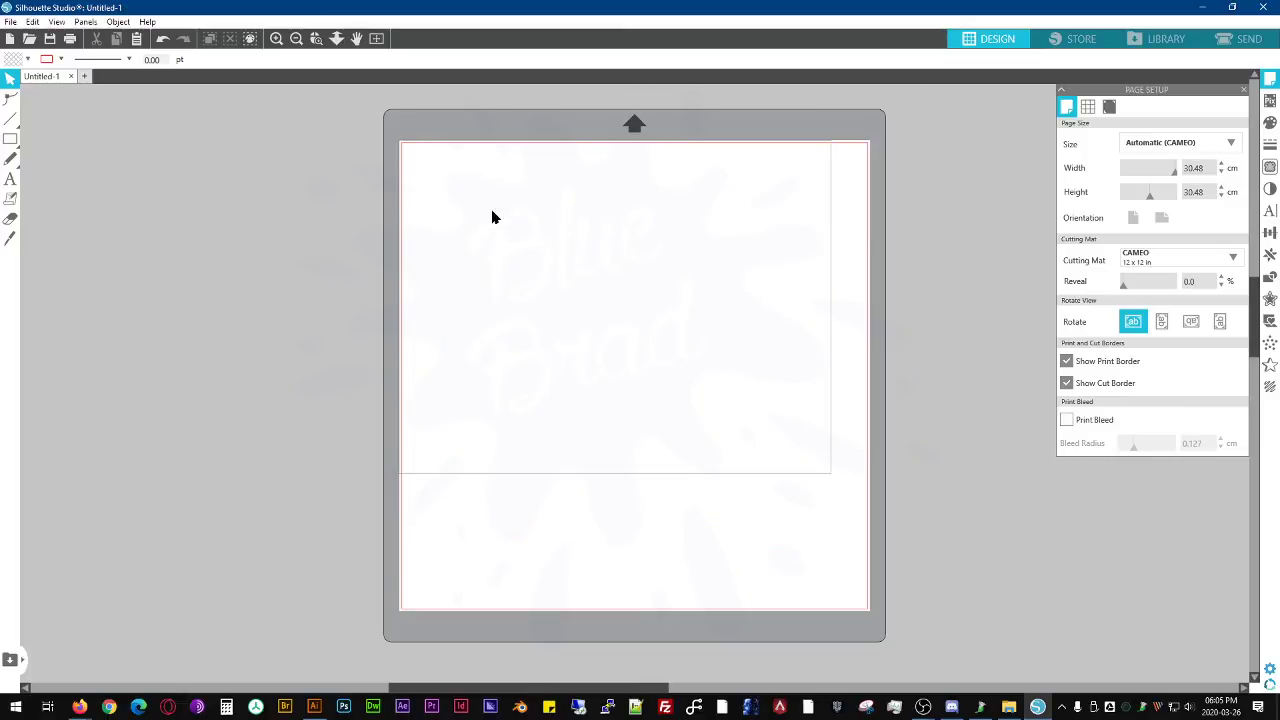
# - Undo the folder path pasted onto the page and try to bring 200326NES.dwg from File Explorer onto the cutting mat
pyautogui.hotkey('ctrl', 'v')
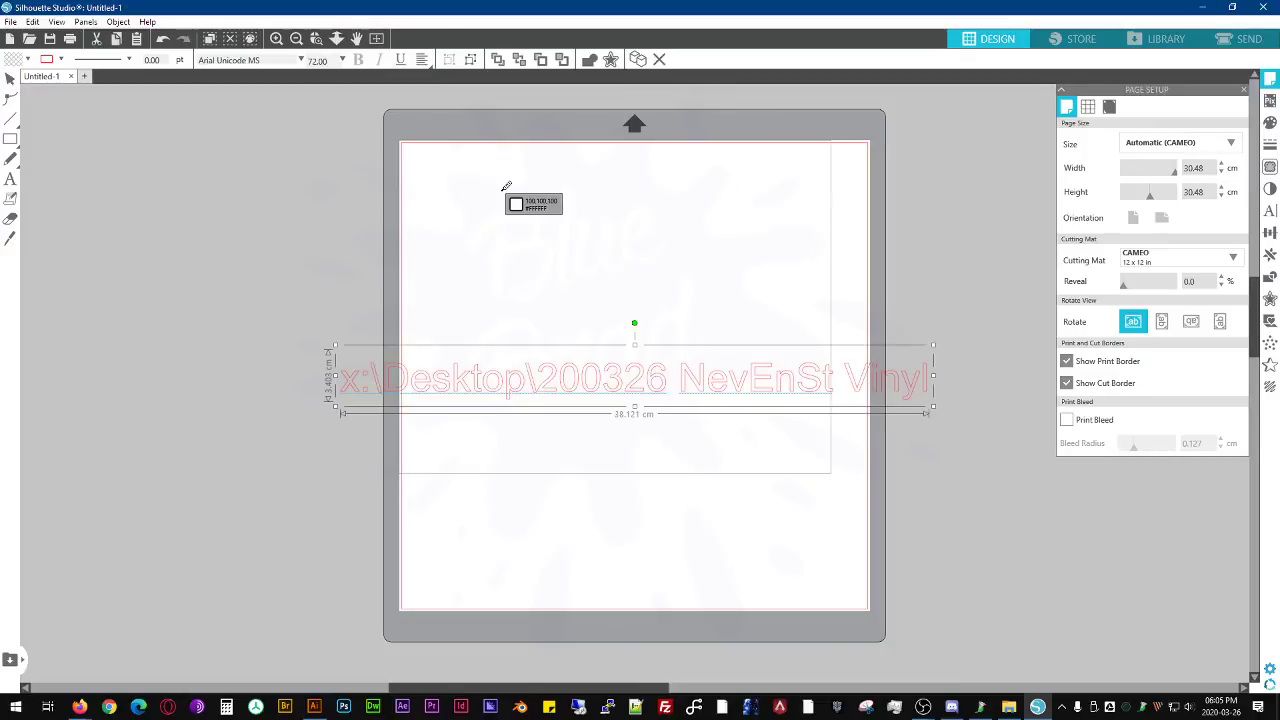
pyautogui.hotkey('ctrl', 'z')
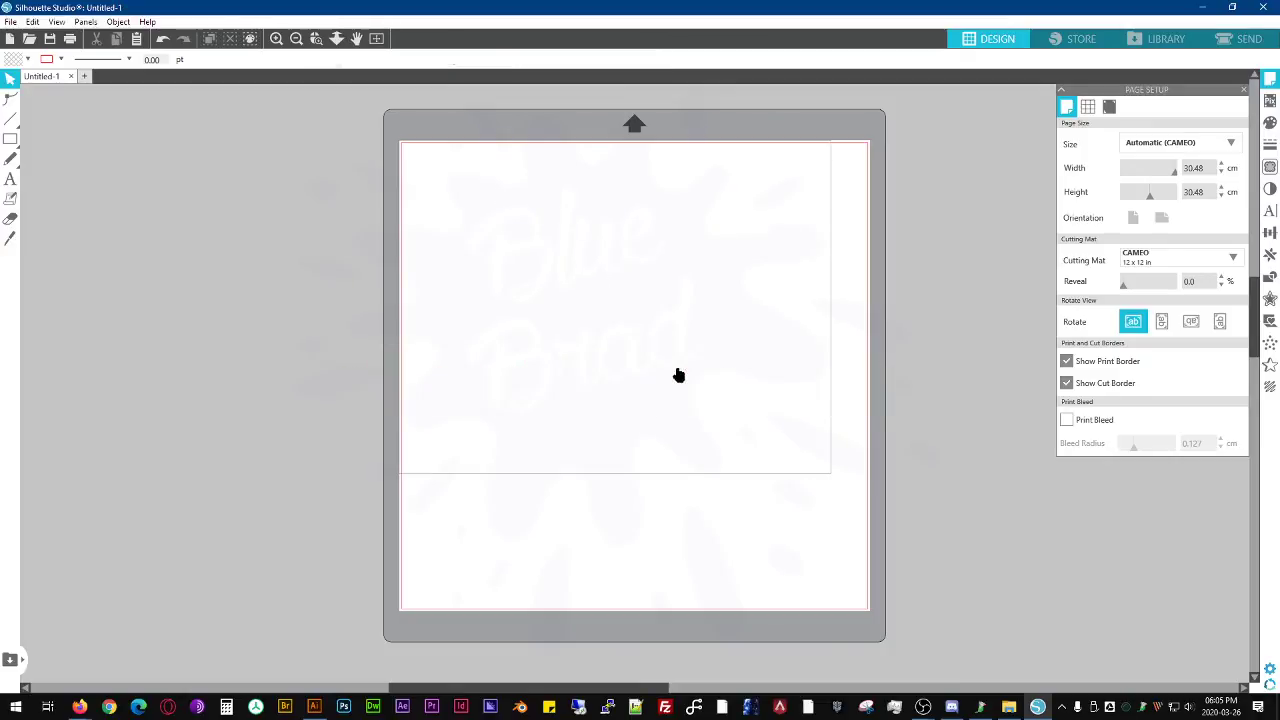
pyautogui.hotkey('alt', 'Tab')
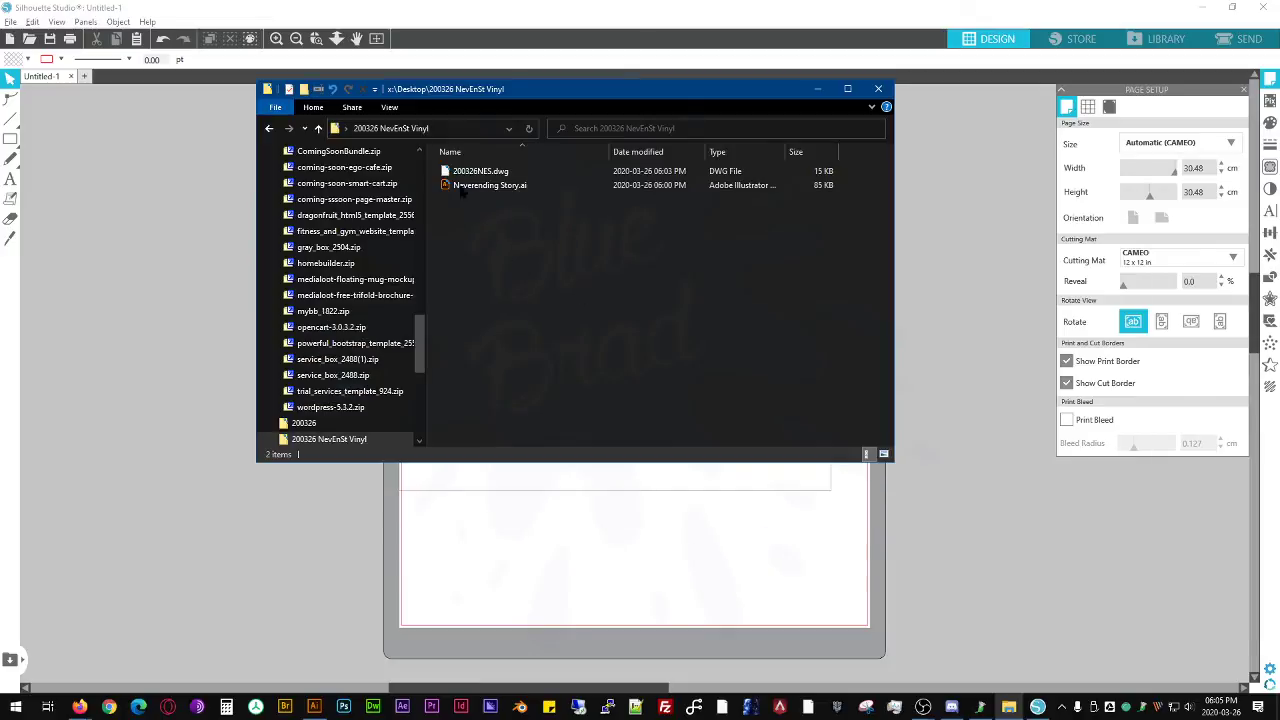
pyautogui.moveTo(481, 171); pyautogui.dragTo(649, 521)
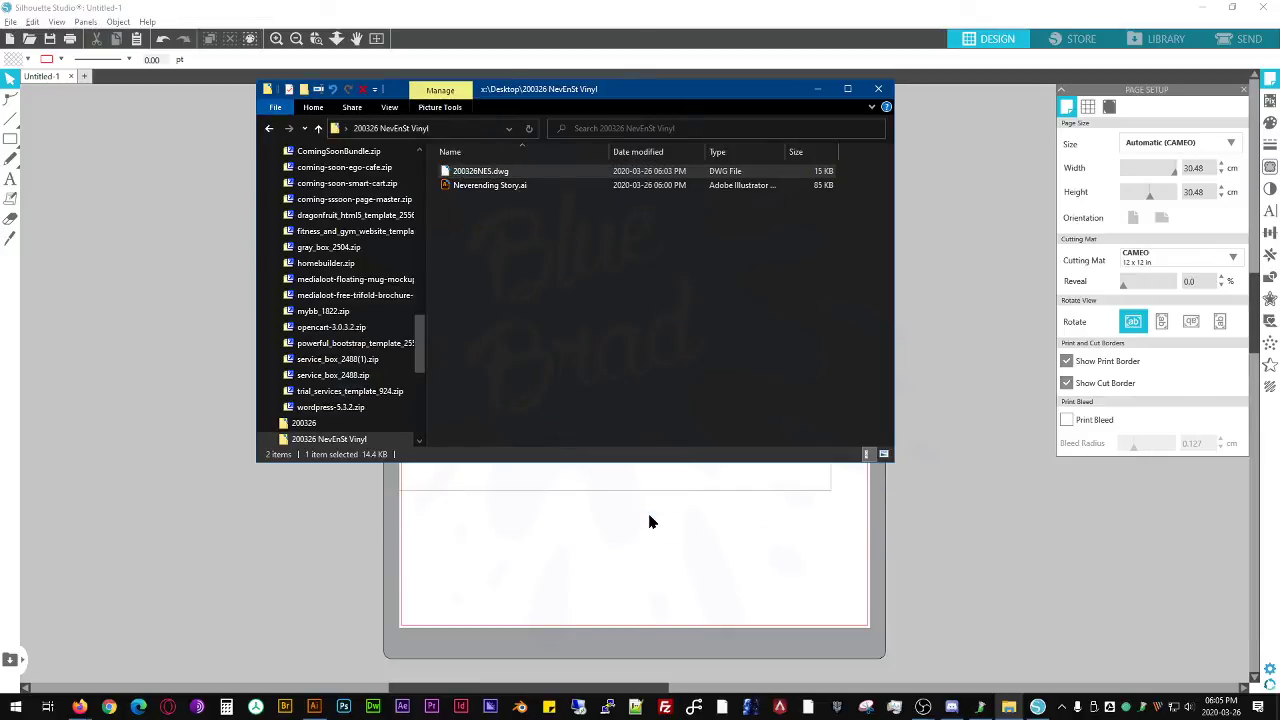
pyautogui.click(726, 309)
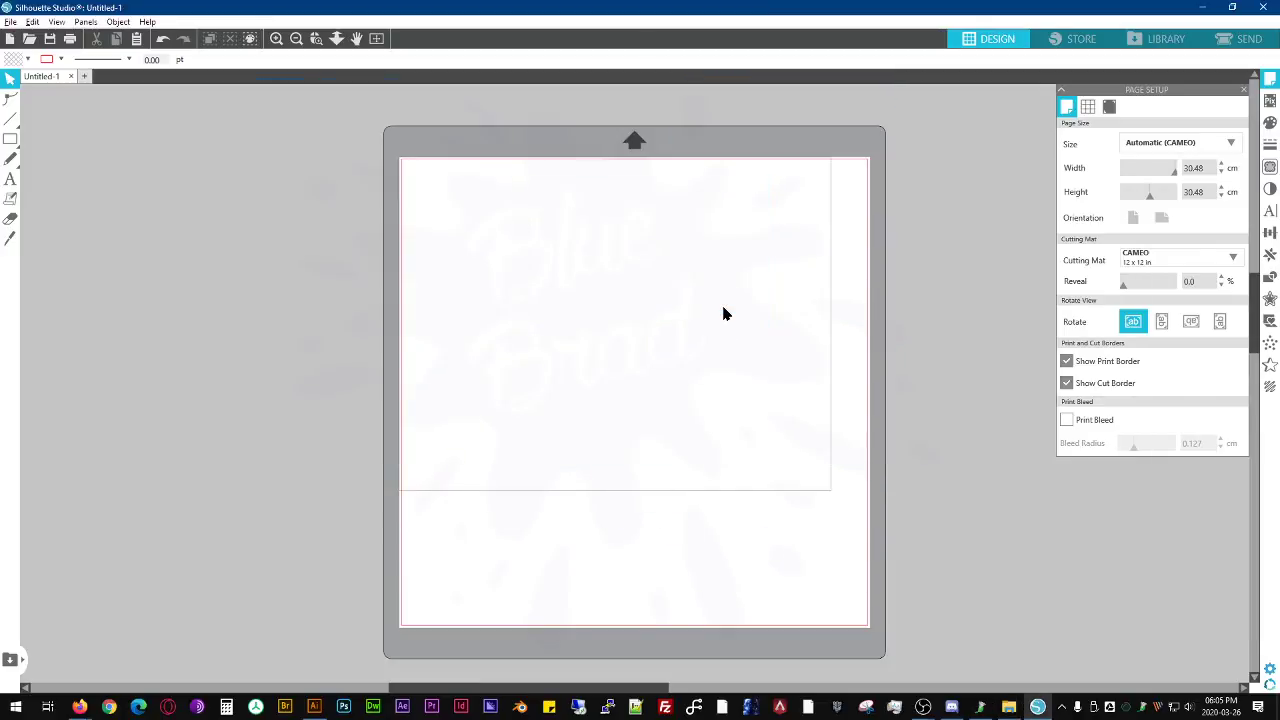
# - Try to open 200326NES.dwg from the 200326 NevEnSt Vinyl folder in Silhouette Studio
pyautogui.click(10, 21)
pyautogui.click(79, 62)
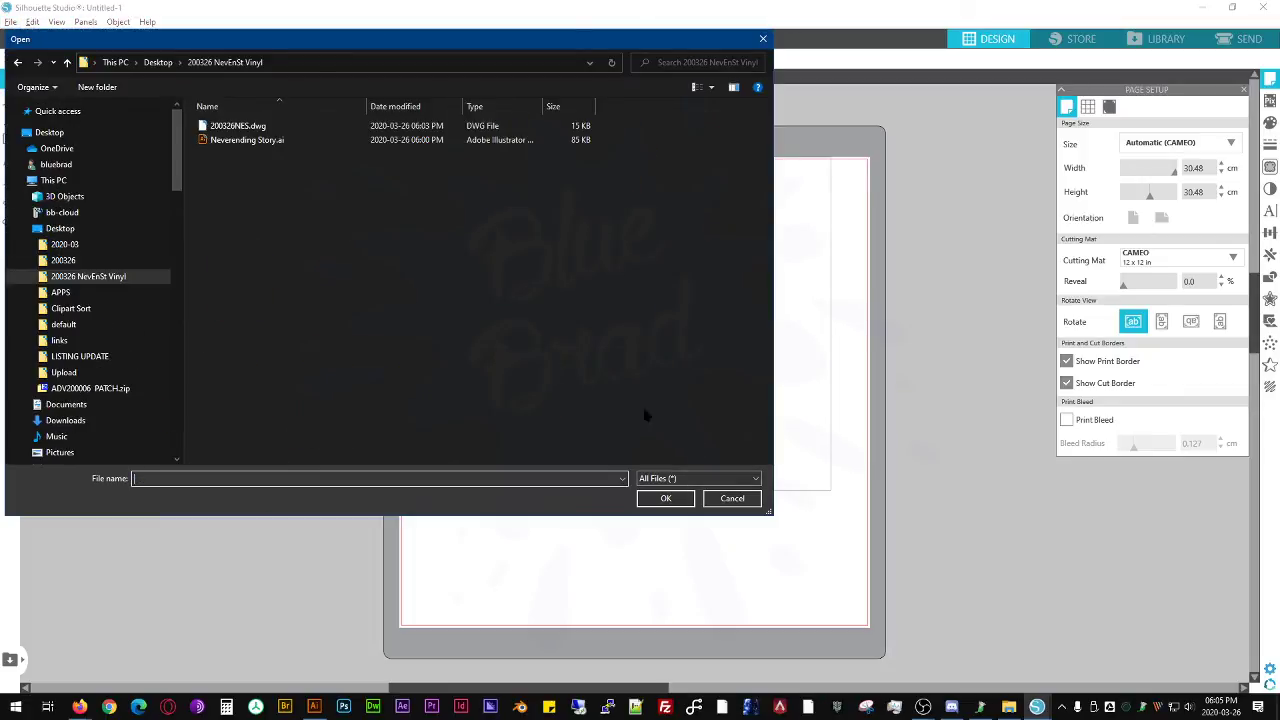
pyautogui.click(250, 126)
pyautogui.click(665, 498)
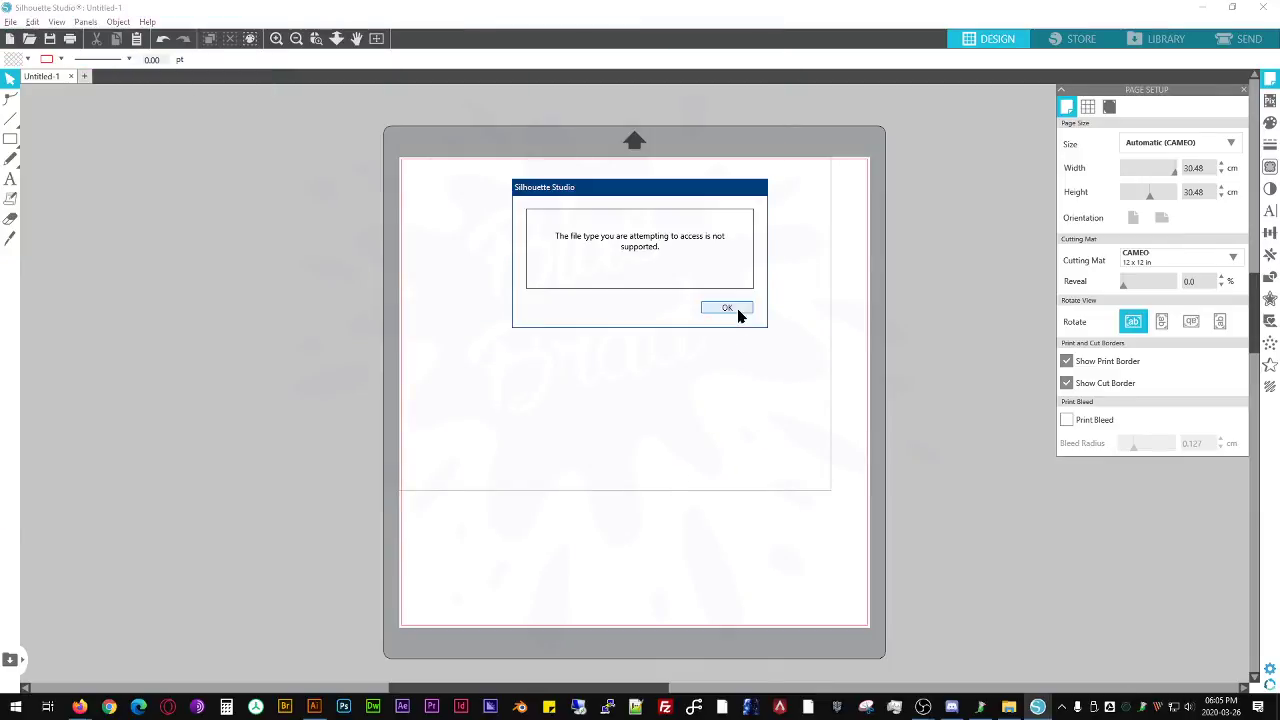
pyautogui.click(737, 310)
pyautogui.click(10, 22)
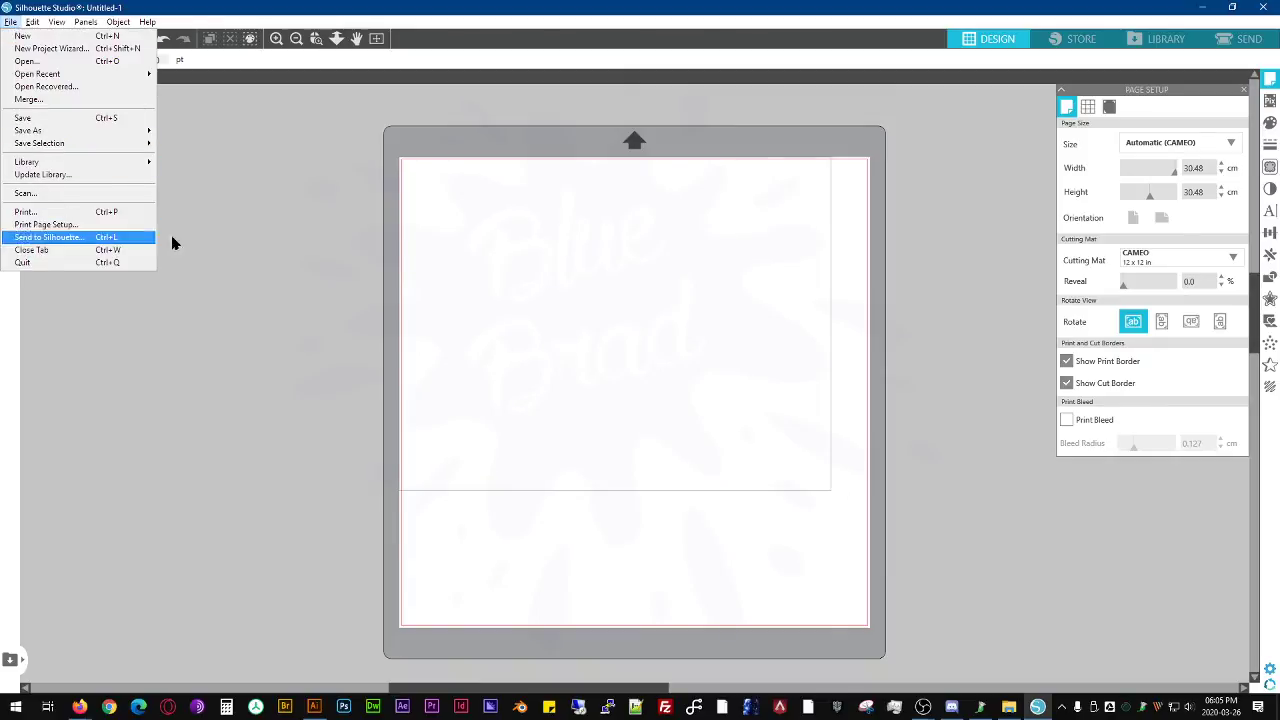
pyautogui.click(328, 208)
# - Switch to File Explorer and open 200326NES.dwg with Adobe Illustrator 2020, keeping it as the default app for .dwg files
pyautogui.hotkey('alt', 'Tab')
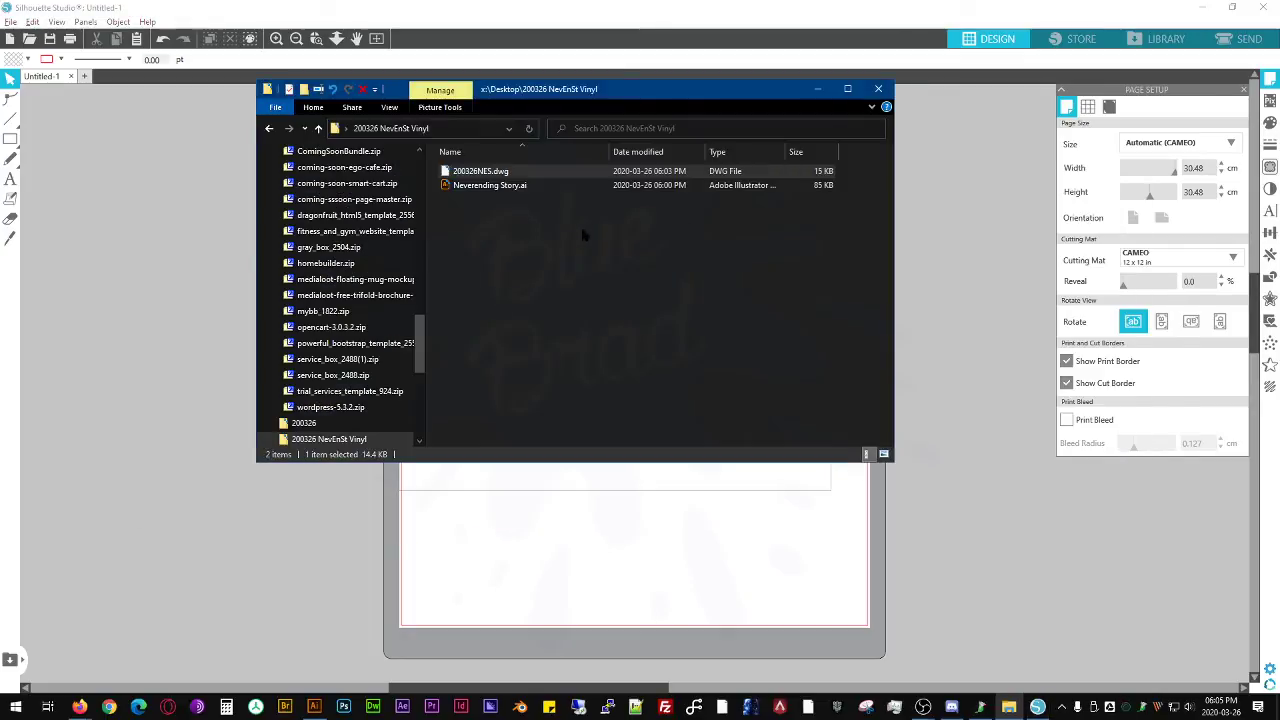
pyautogui.rightClick(490, 172)
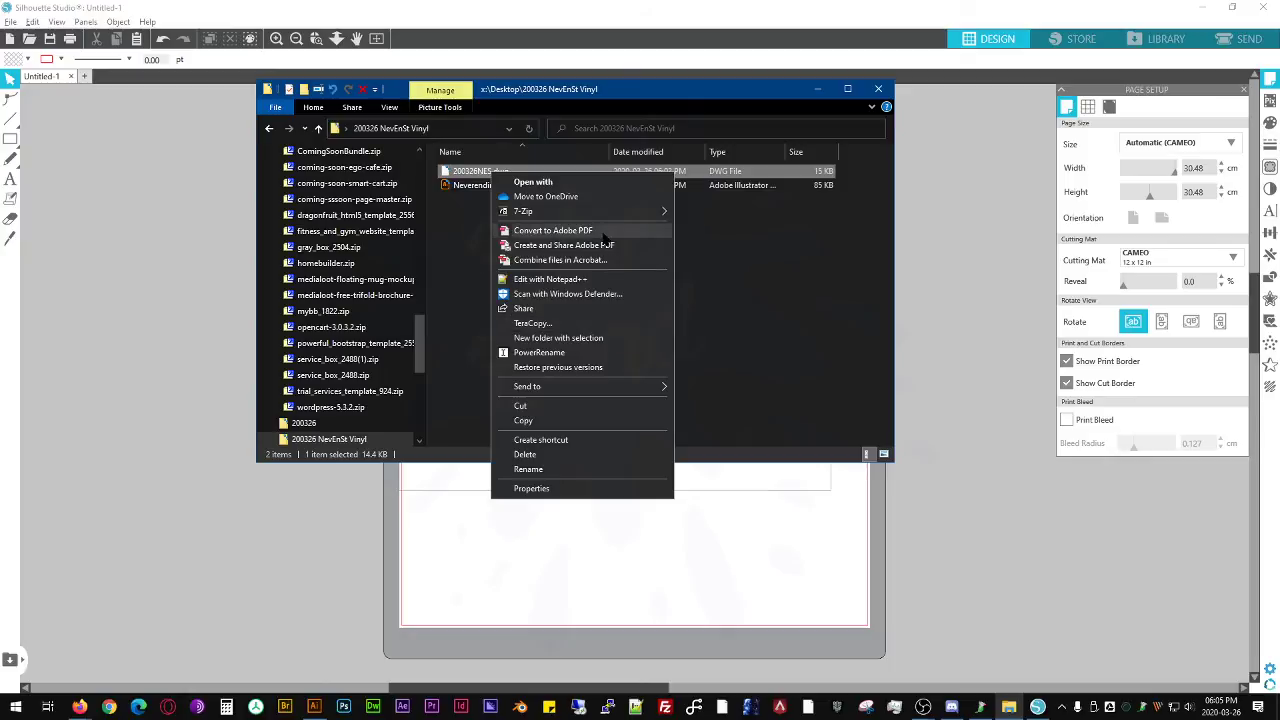
pyautogui.click(480, 174)
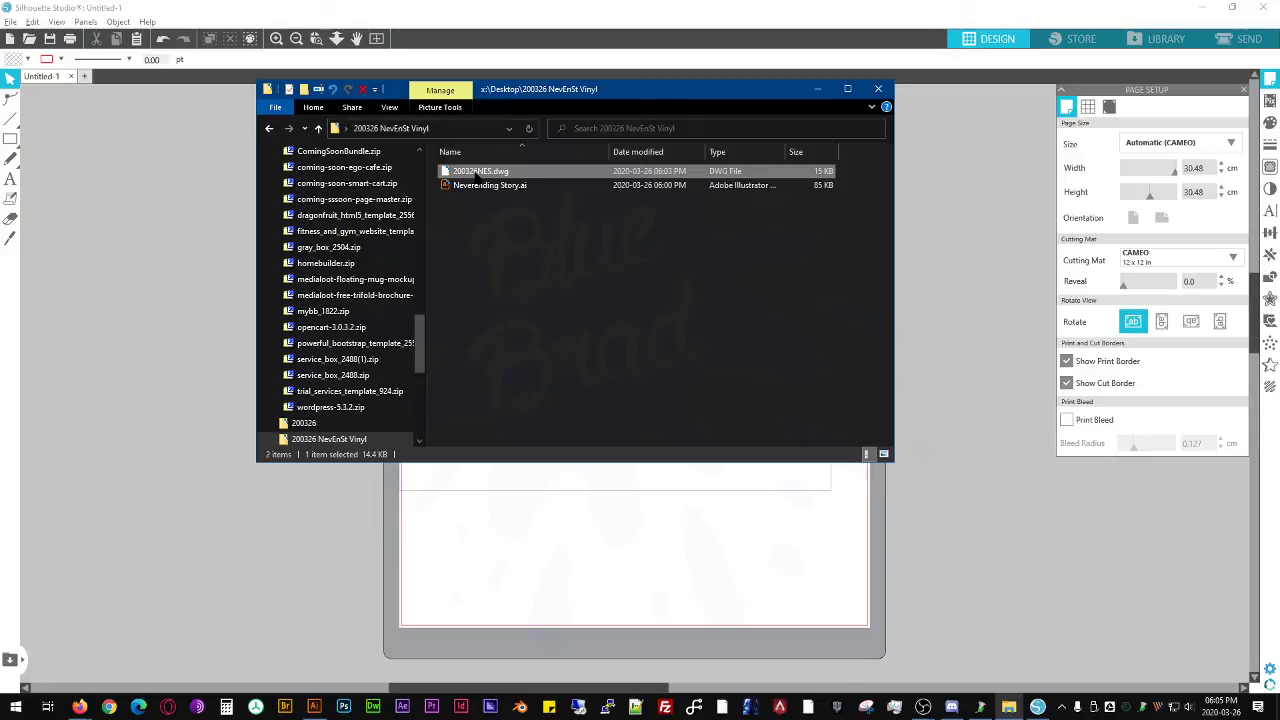
pyautogui.rightClick(530, 174)
pyautogui.click(565, 178)
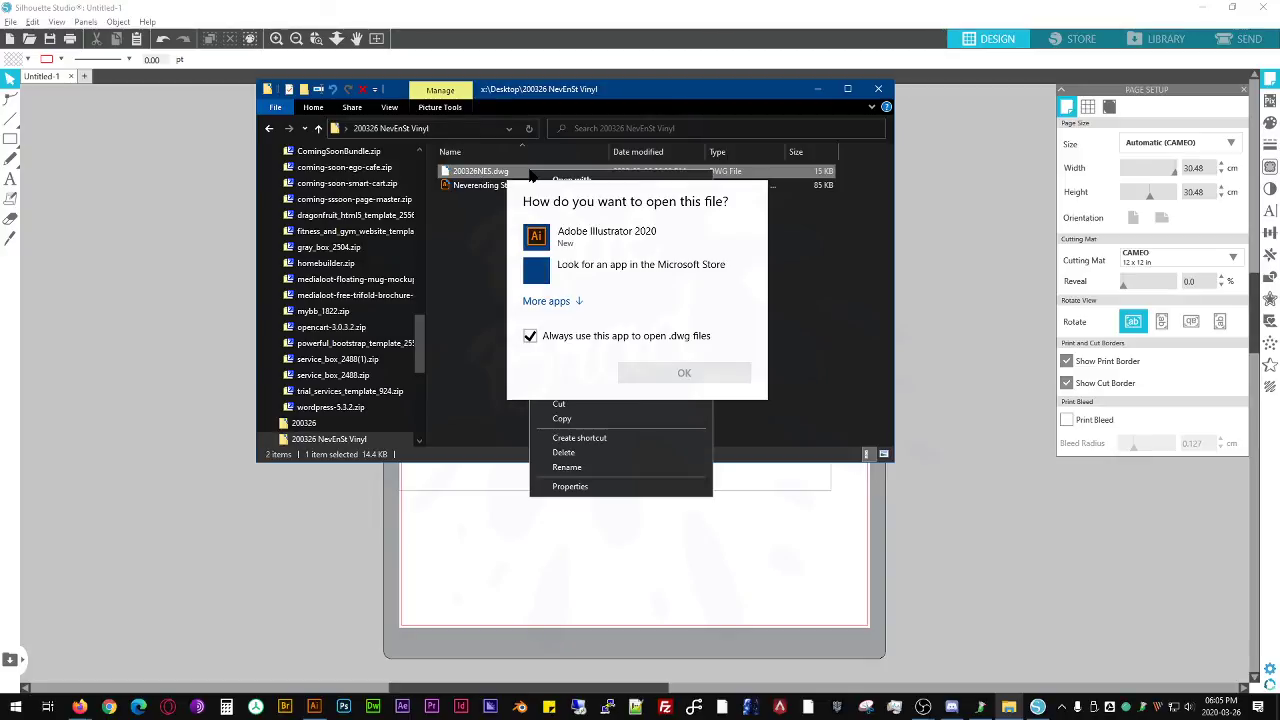
pyautogui.click(606, 232)
pyautogui.click(678, 373)
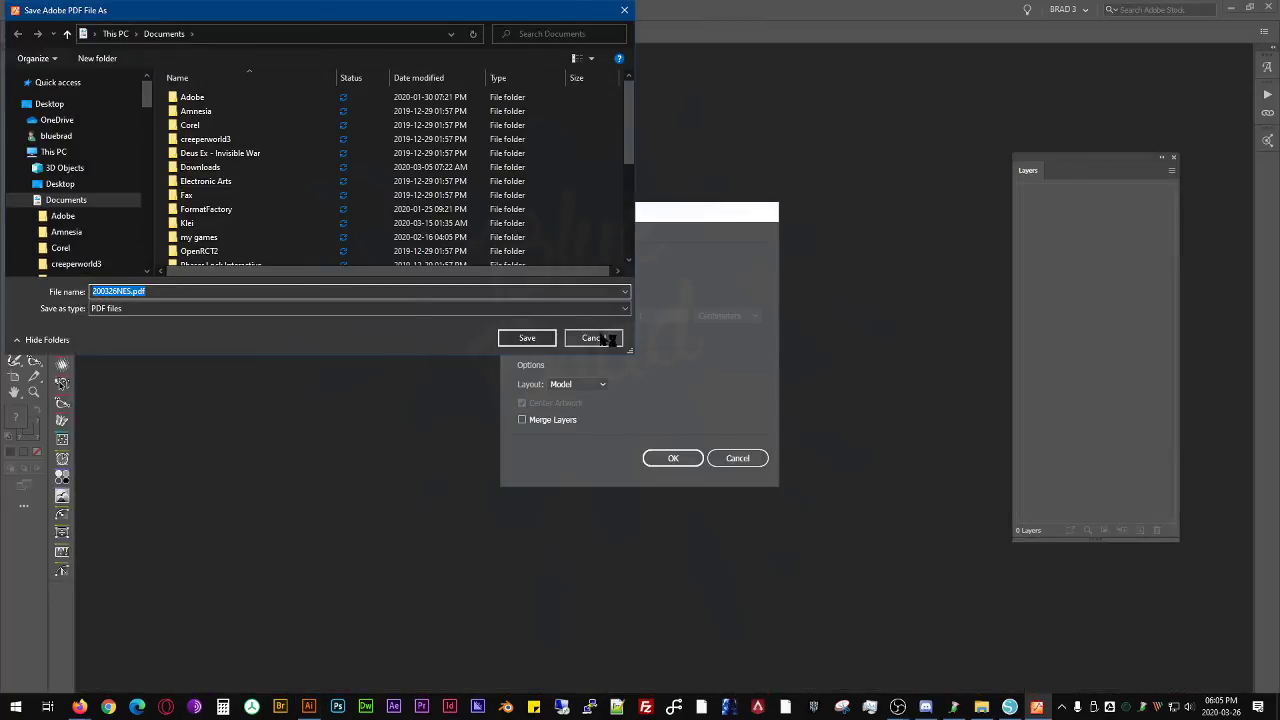
# - Dismiss the PDF save prompt, accept the DWG import options and select the whole emblem with its bounding box hidden
pyautogui.click(597, 337)
pyautogui.click(672, 458)
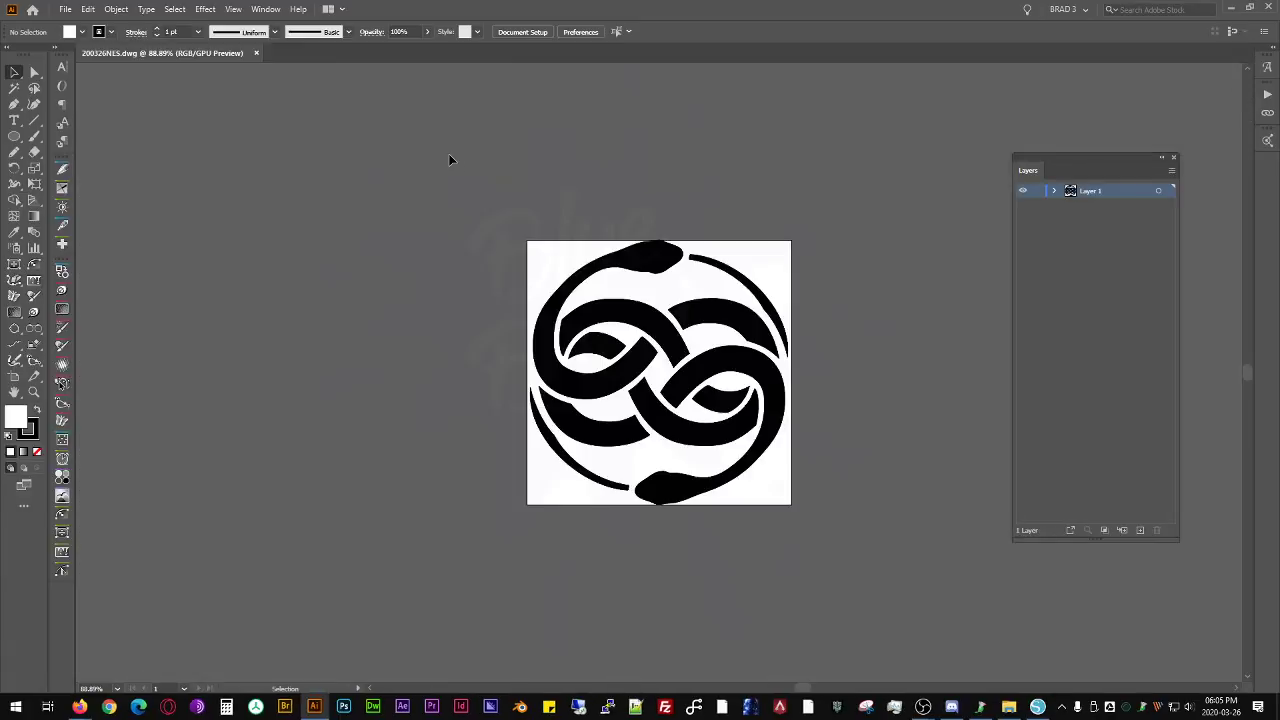
pyautogui.click(662, 266)
pyautogui.click(806, 506)
pyautogui.hotkey('ctrl', 'a')
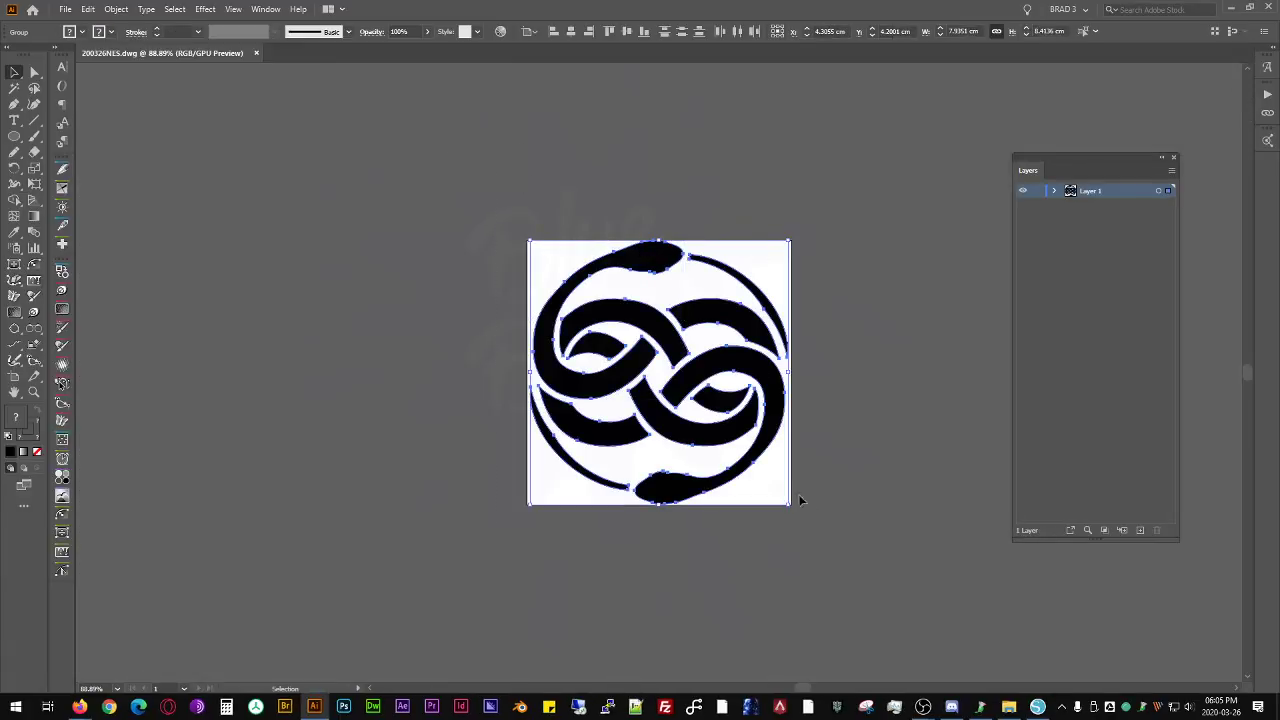
pyautogui.hotkey('ctrl', 'shift', 'b')
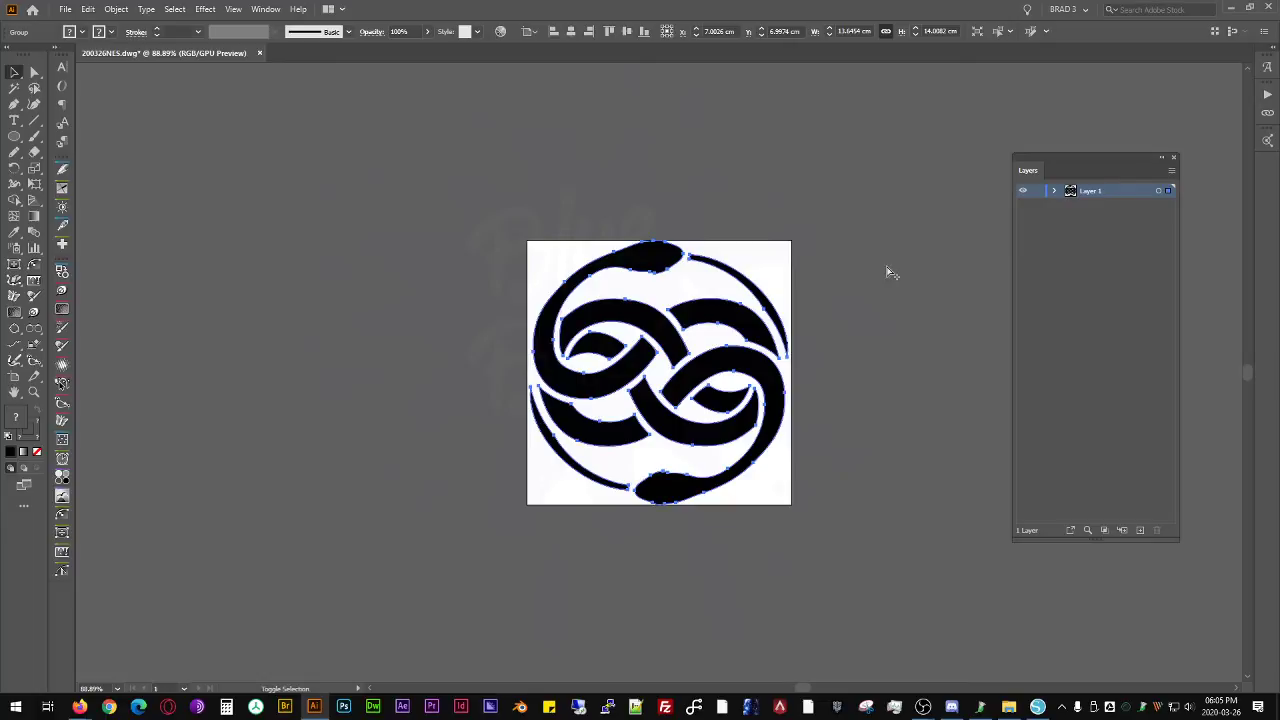
# - Export the artwork as AutoCAD Interchange File 200326NES.dxf into the 200326 NevEnSt Vinyl folder
pyautogui.hotkey('ctrl', 's')
pyautogui.click(449, 507)
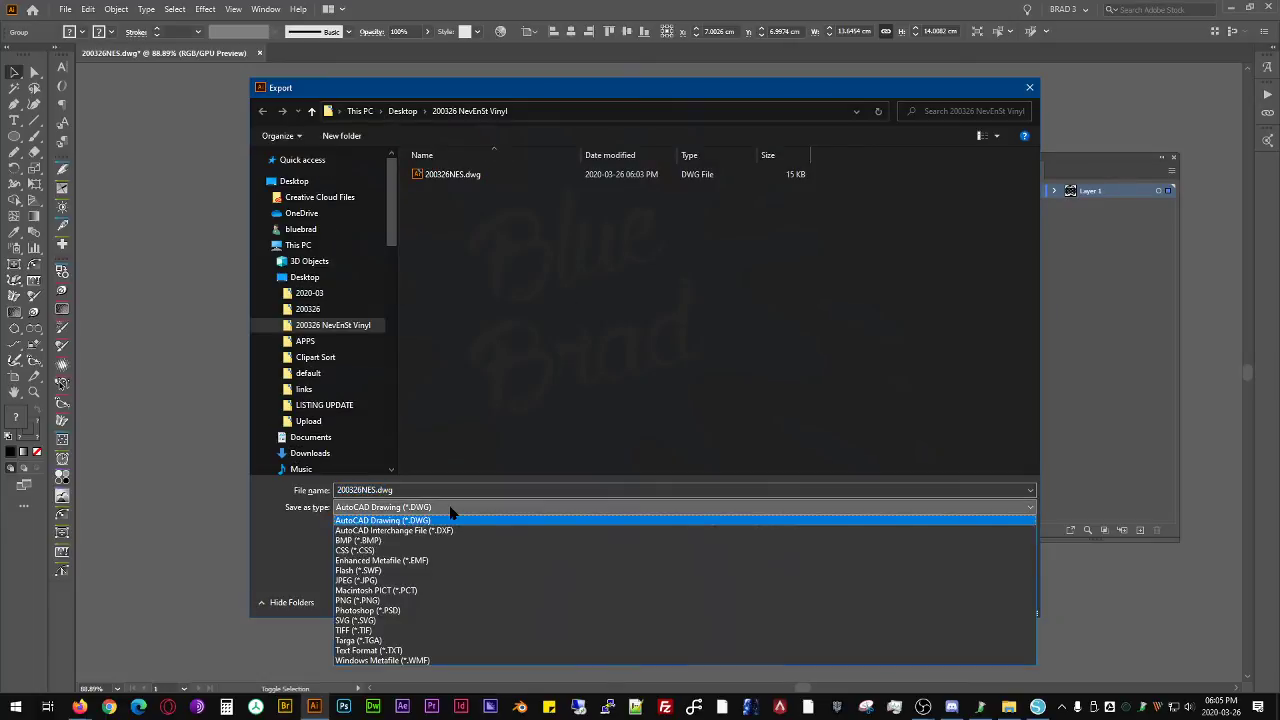
pyautogui.click(465, 531)
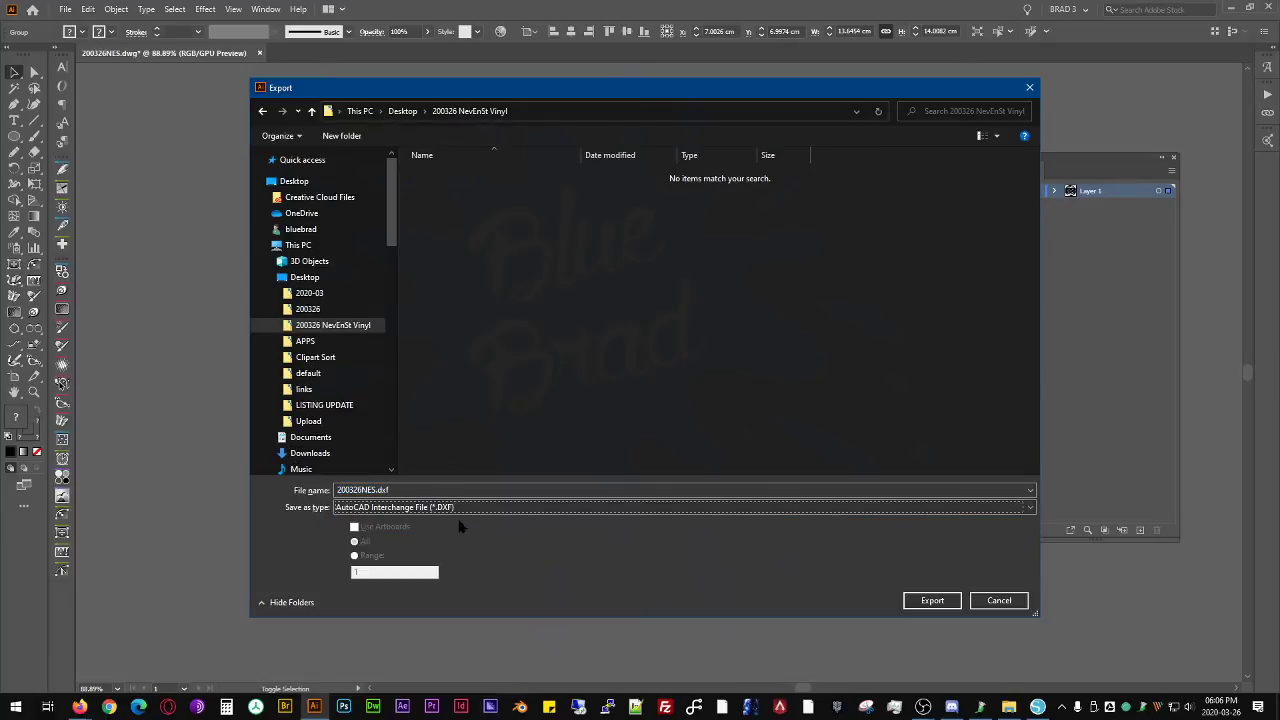
pyautogui.click(931, 601)
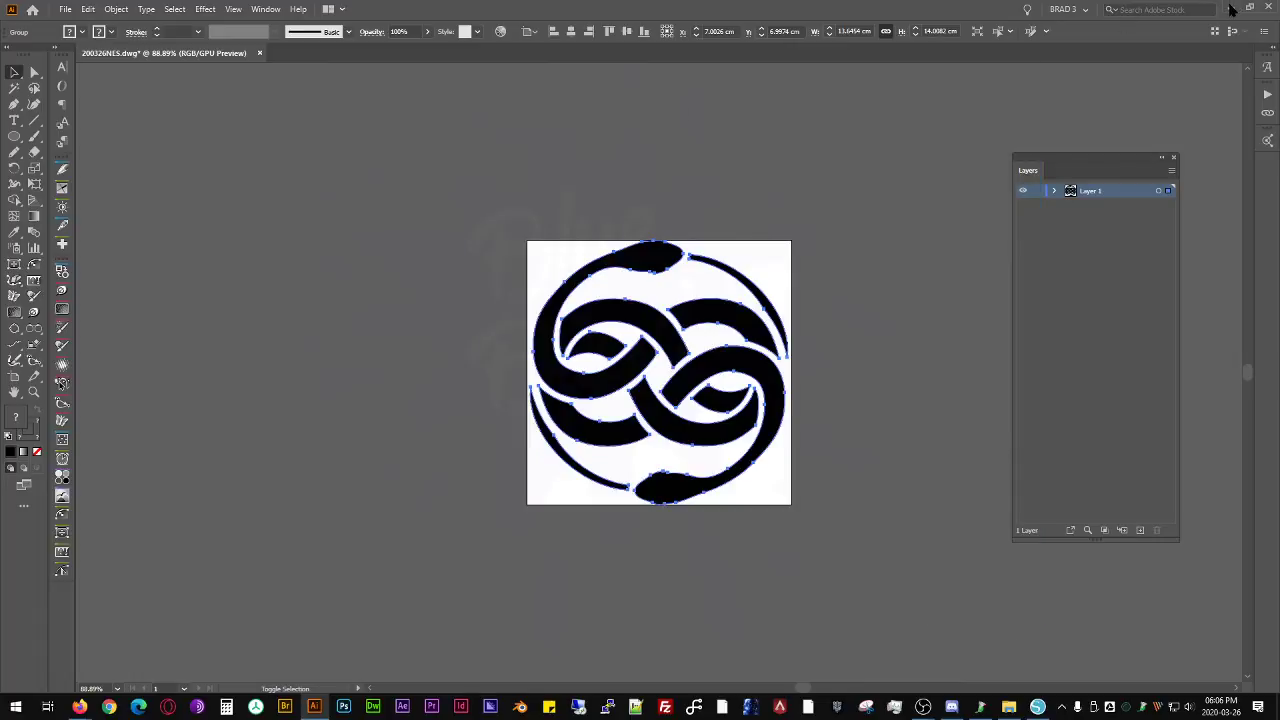
pyautogui.click(688, 504)
# - Leave Illustrator and bring 200326NES.dxf from File Explorer onto the Silhouette Studio cutting mat
pyautogui.click(1230, 8)
pyautogui.moveTo(502, 186); pyautogui.dragTo(597, 540)
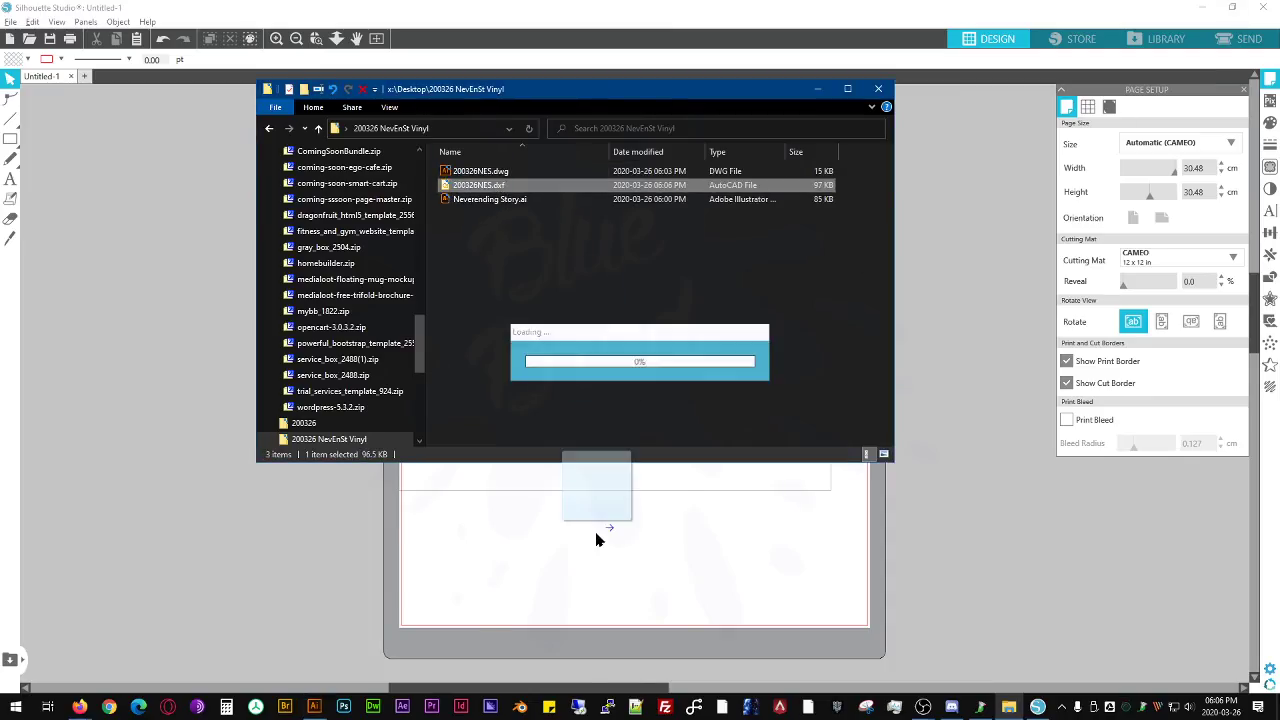
pyautogui.moveTo(630, 463); pyautogui.dragTo(669, 295)
pyautogui.click(669, 297)
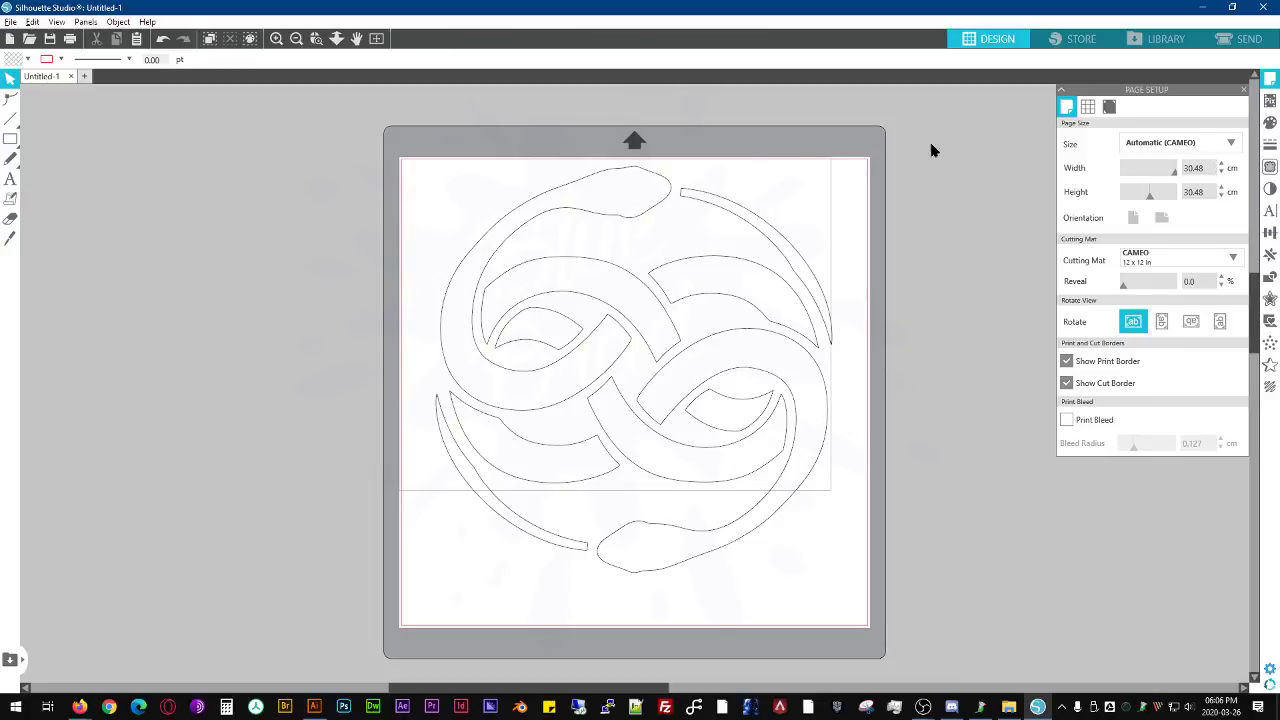
# - Try a custom page width of 12 cm
pyautogui.click(1212, 172)
pyautogui.press('Return')
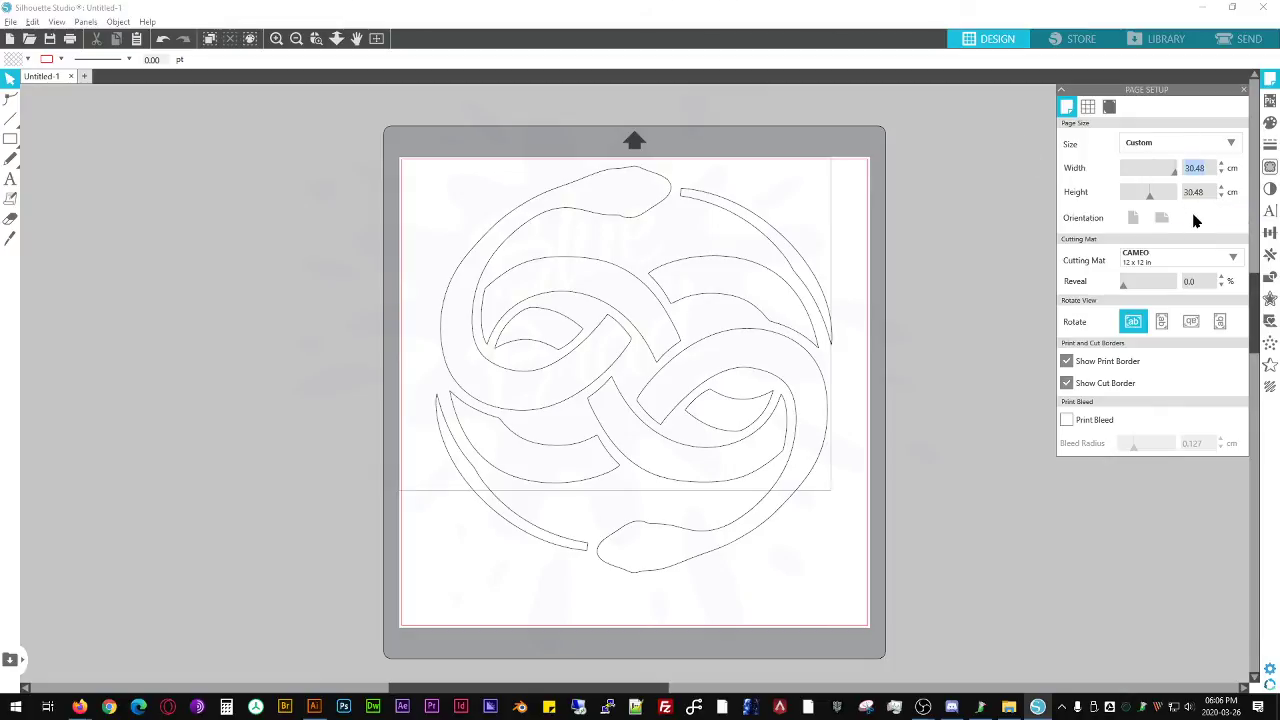
pyautogui.write('12')
pyautogui.press('Tab')
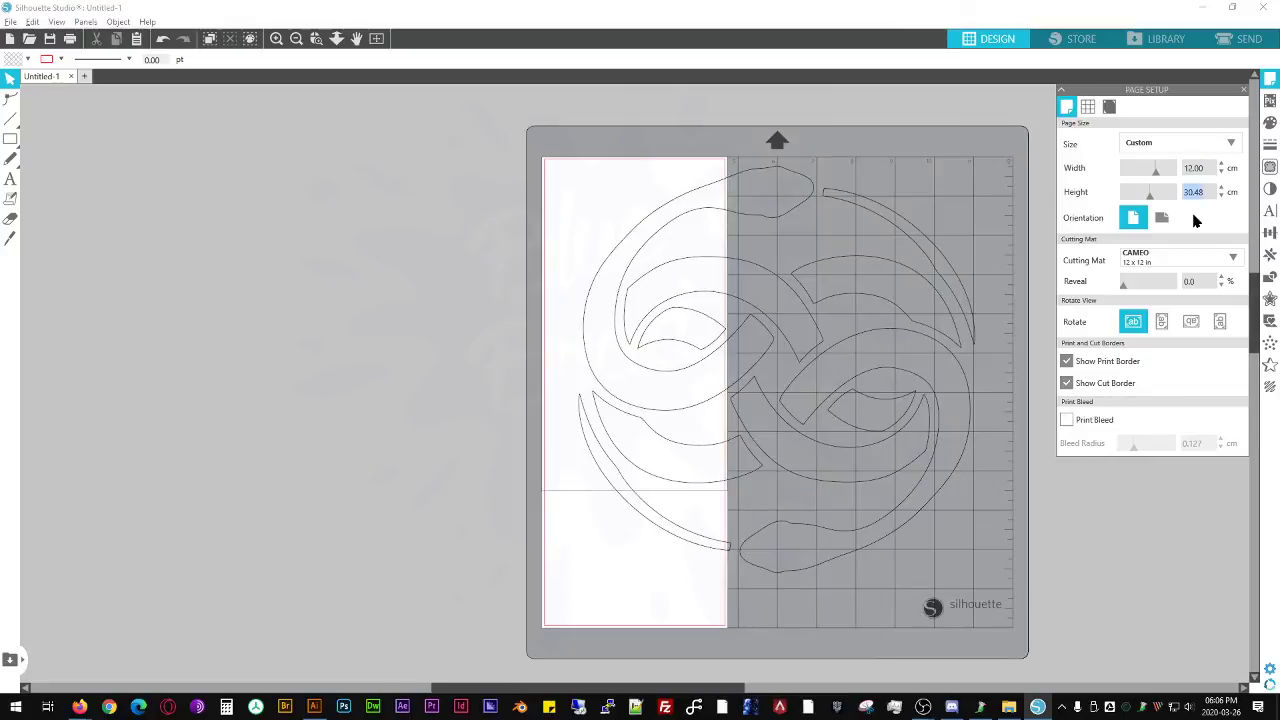
# - Set both the page width and the page height to 30 cm
pyautogui.hotkey('shift', 'Tab')
pyautogui.write('30')
pyautogui.press('Tab')
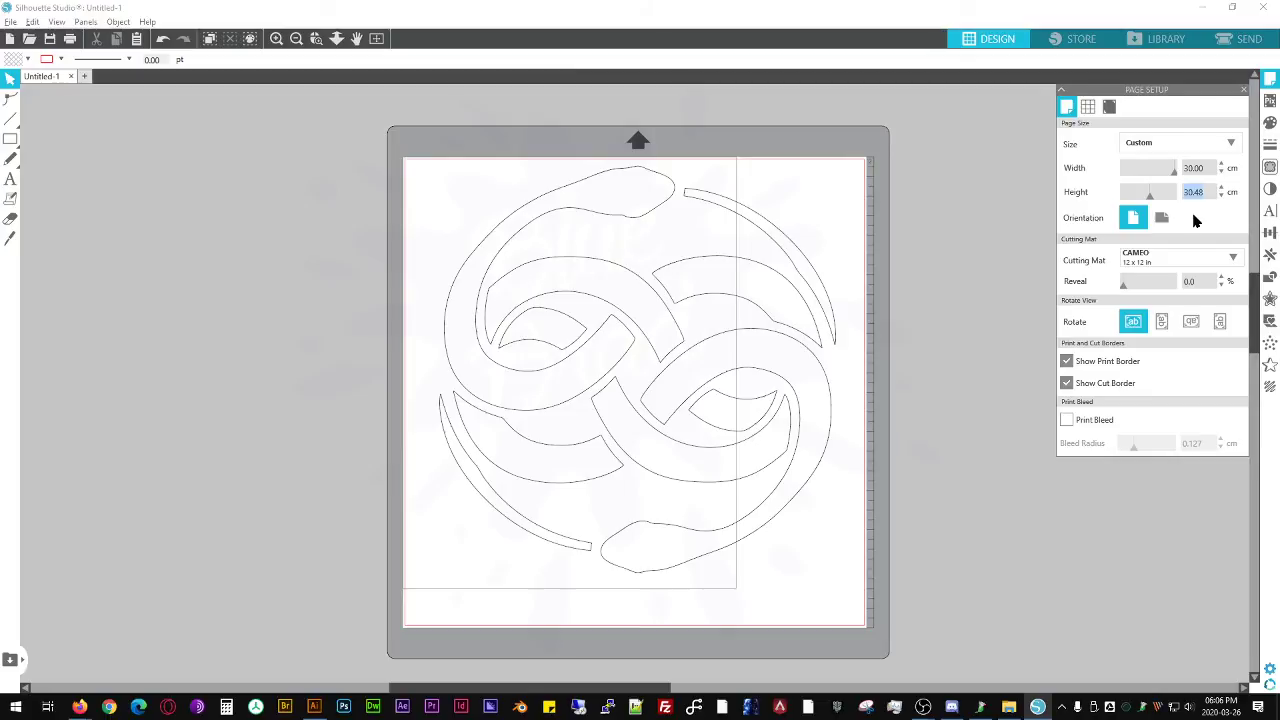
pyautogui.write('30')
pyautogui.press('Tab')
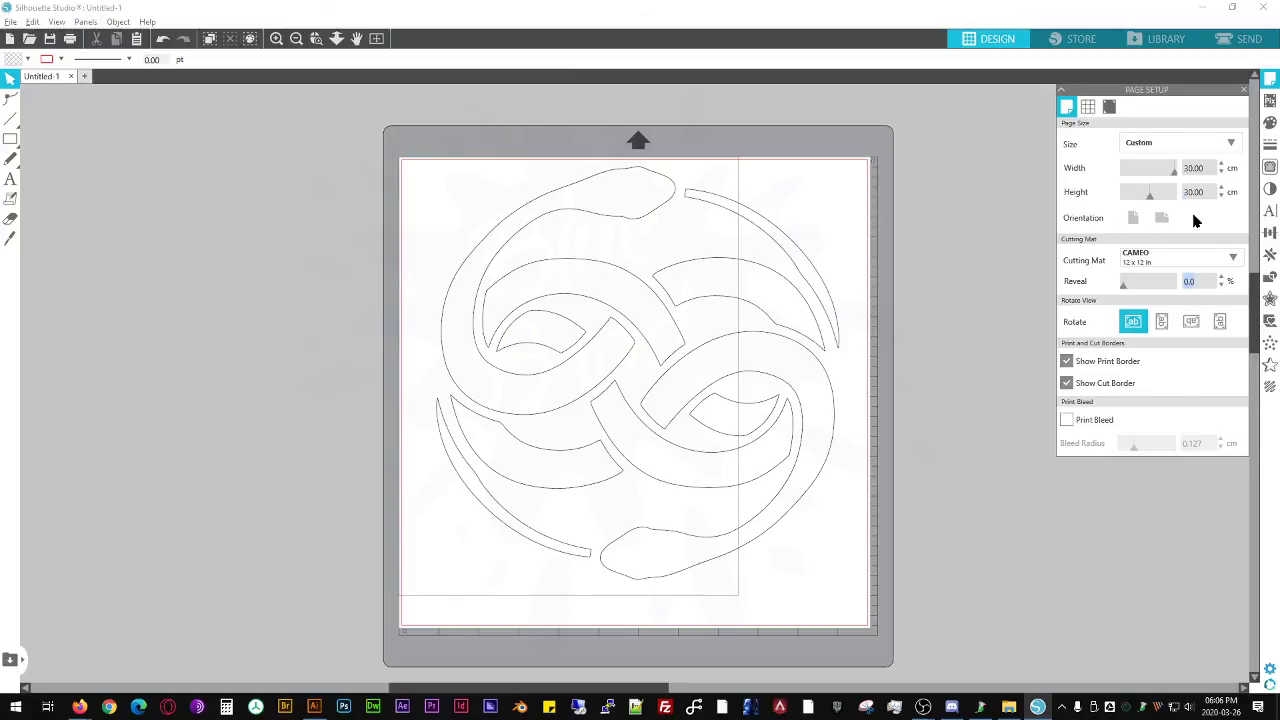
# - Scale the emblem down to about 12.4 cm wide and place it in the upper-left corner of the page
pyautogui.click(740, 274)
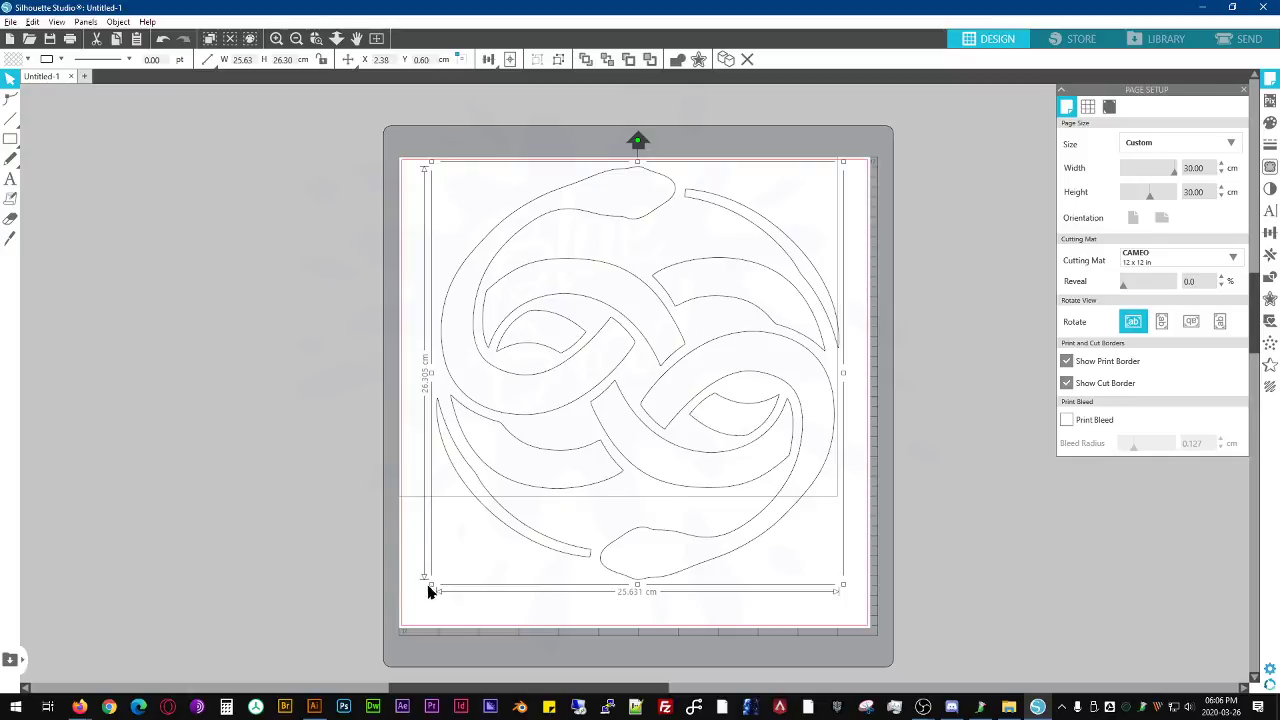
pyautogui.moveTo(431, 583); pyautogui.dragTo(640, 369)
pyautogui.moveTo(773, 222); pyautogui.dragTo(800, 221)
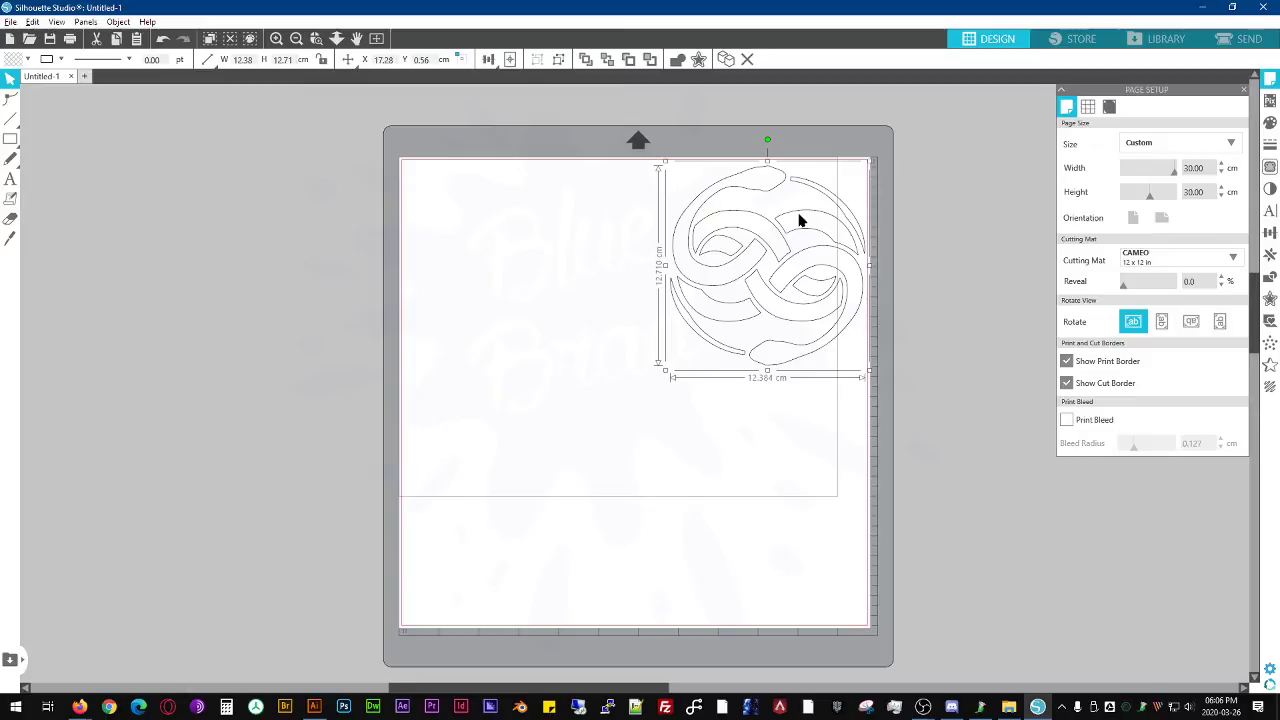
pyautogui.moveTo(800, 221); pyautogui.dragTo(541, 221)
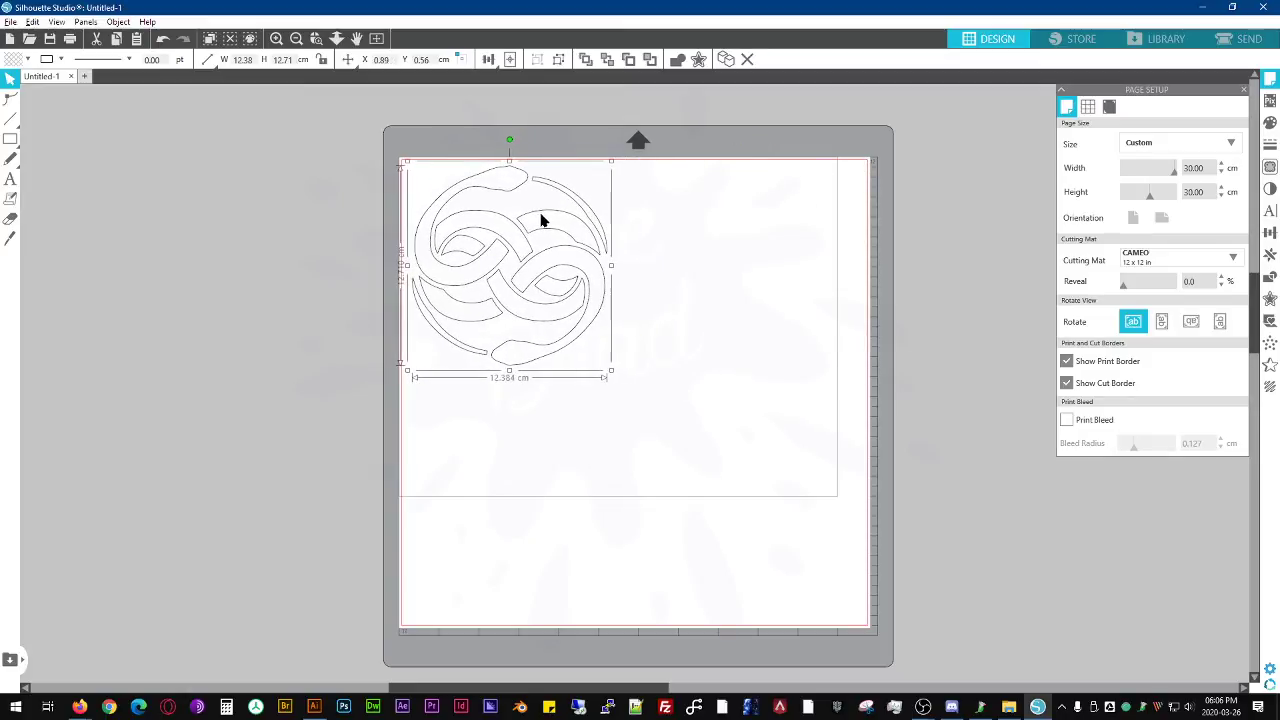
pyautogui.click(743, 212)
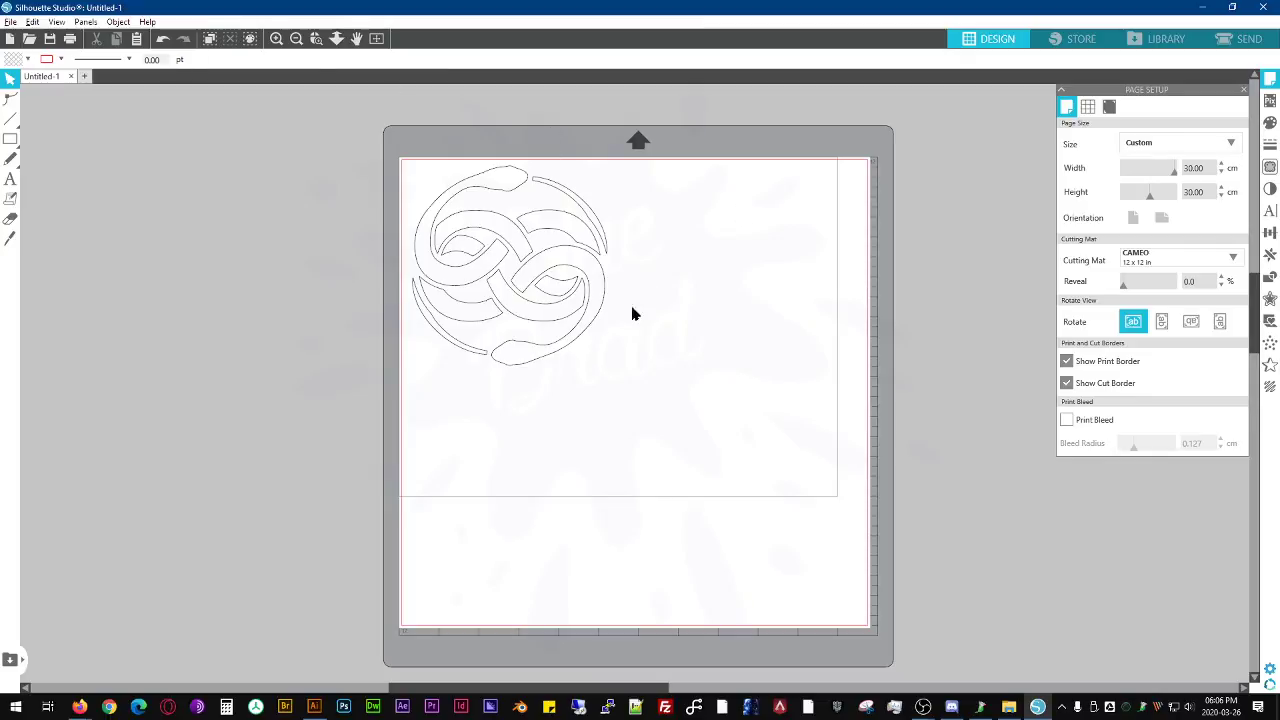
# - Duplicate the emblem and place the copy directly to the right of the original
pyautogui.click(596, 262)
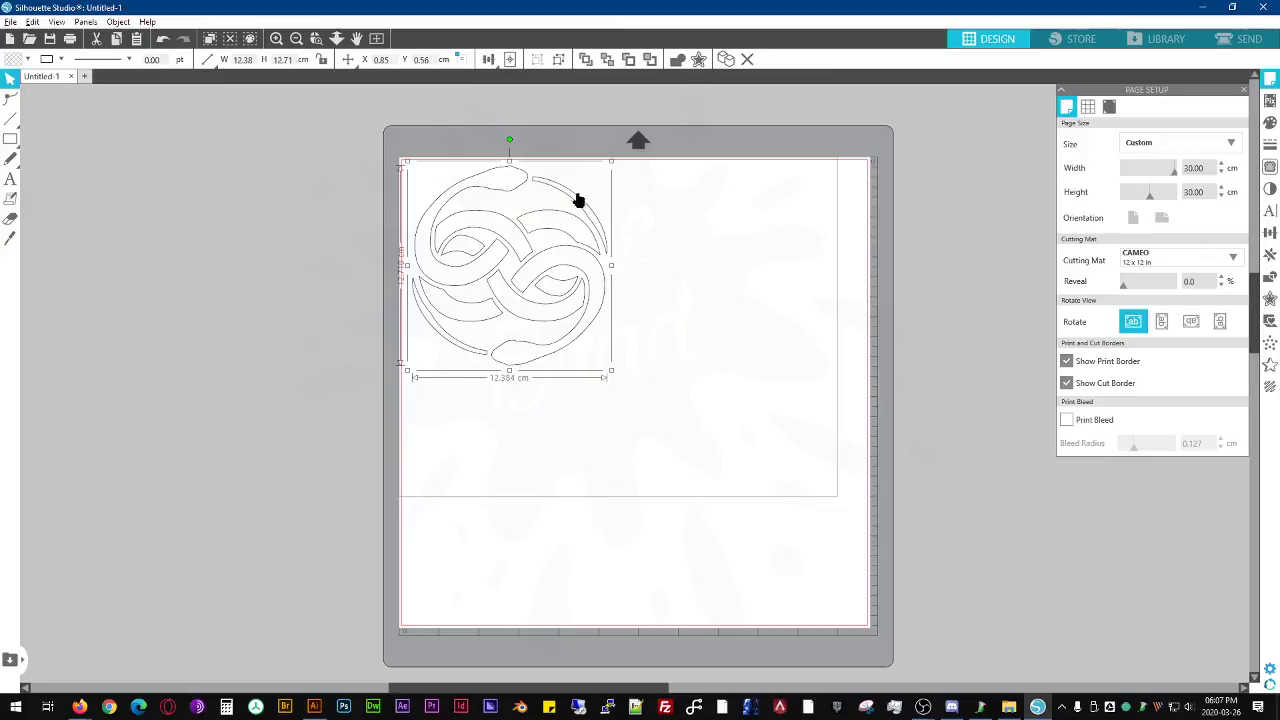
pyautogui.press('i')
pyautogui.moveTo(737, 199); pyautogui.dragTo(776, 197)
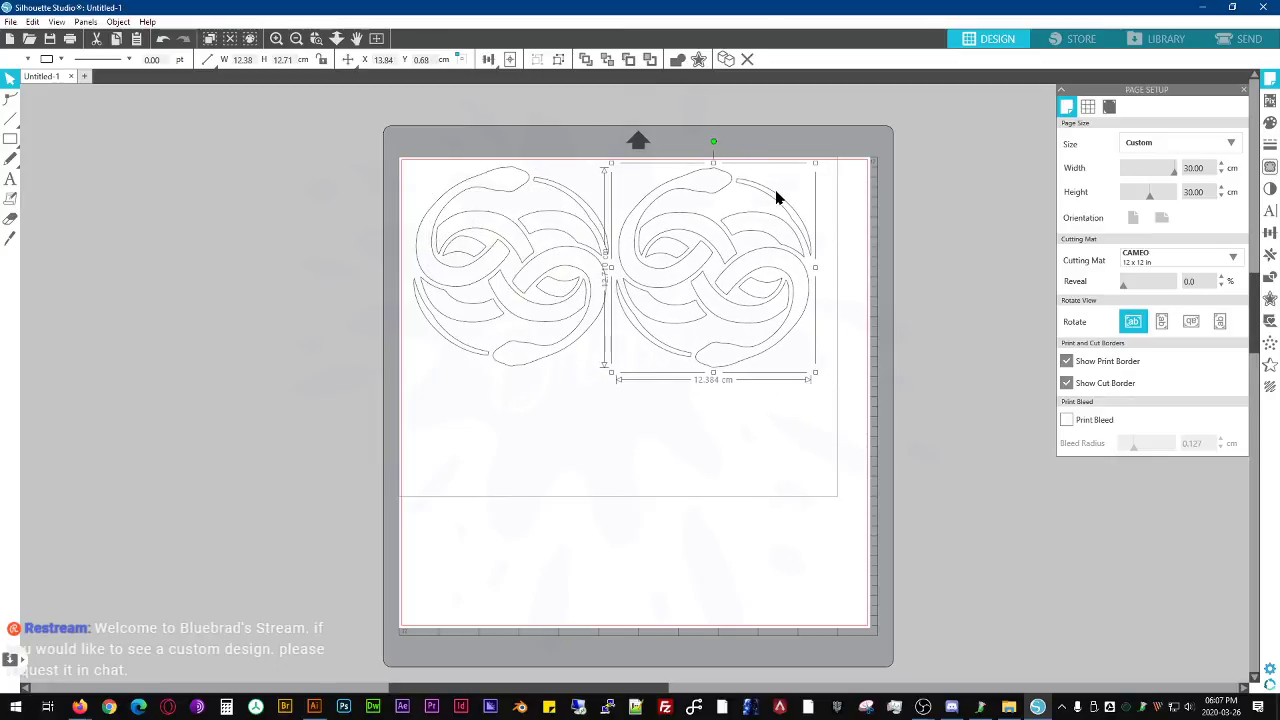
# - Select both emblems and enlarge them slightly together to fill more of the page width
pyautogui.keyDown('shift'); pyautogui.click(551, 180); pyautogui.keyUp('shift')
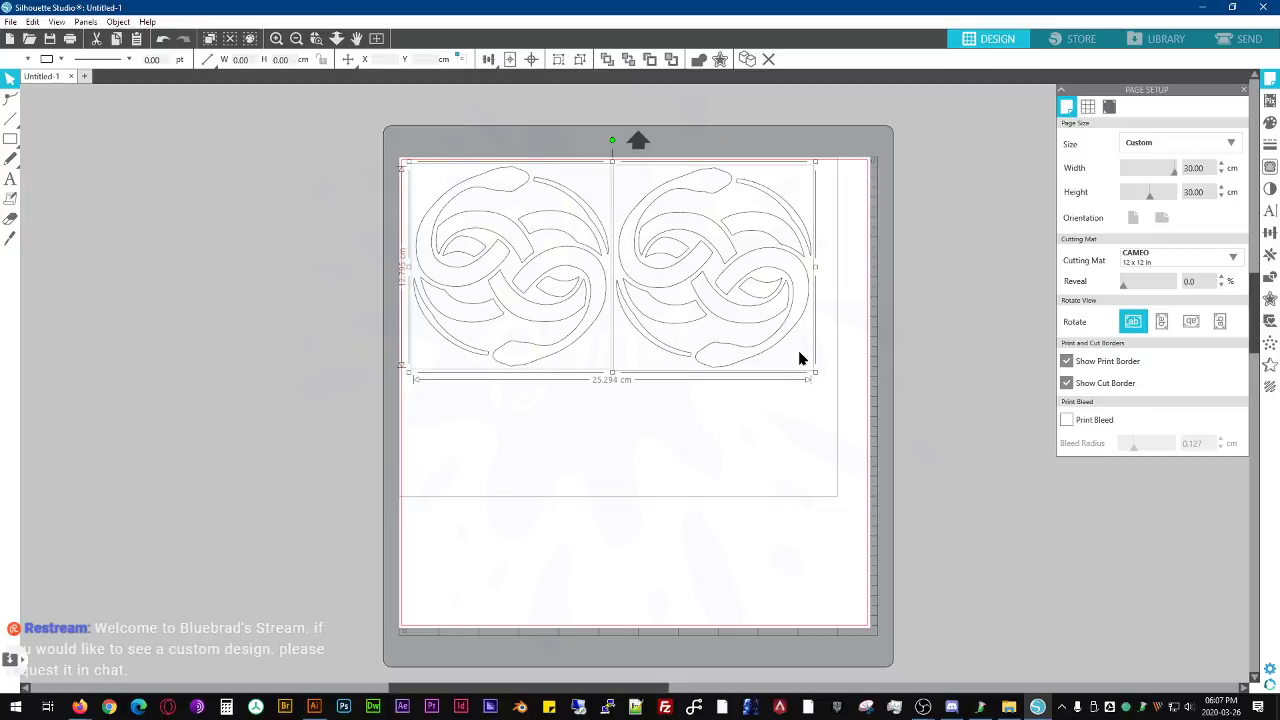
pyautogui.moveTo(813, 377)
pyautogui.mouseDown()
pyautogui.moveTo(849, 400)
pyautogui.moveTo(829, 387)
pyautogui.mouseUp()
pyautogui.moveTo(409, 380); pyautogui.dragTo(405, 387)
pyautogui.click(507, 437)
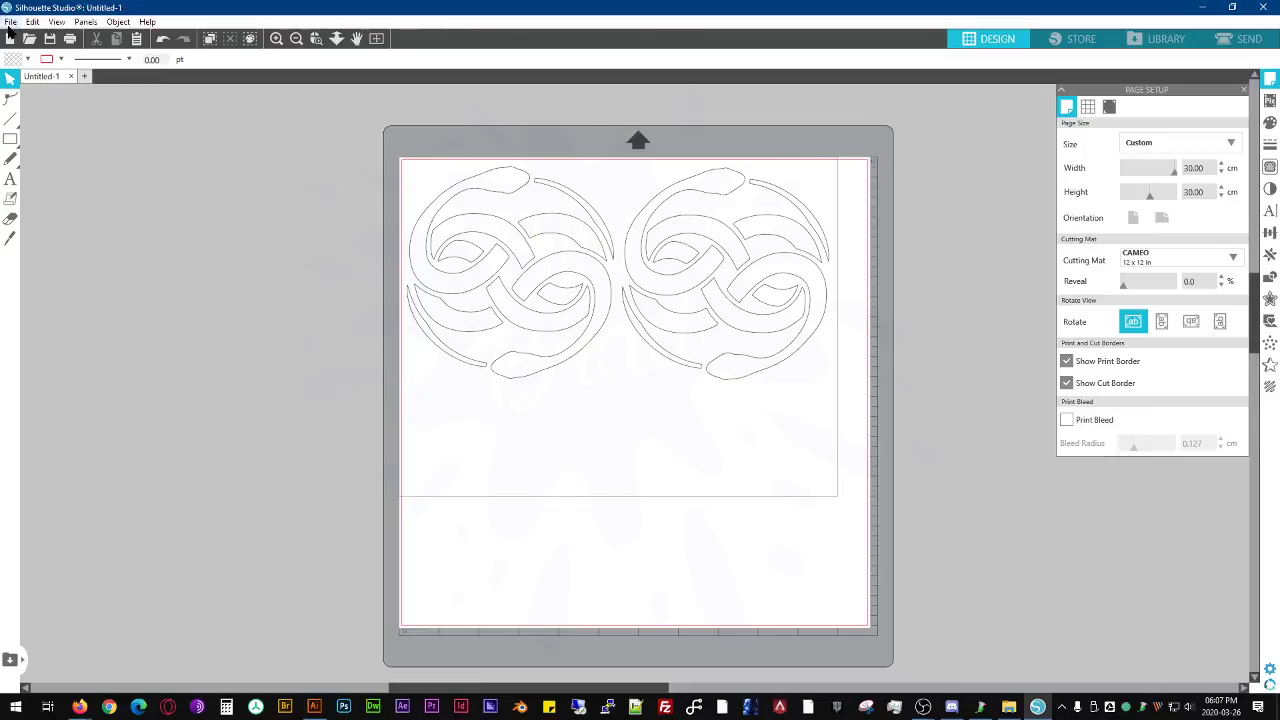
# - Copy the path of the 200326 NevEnSt Vinyl folder in File Explorer and return to Silhouette Studio
pyautogui.hotkey('alt', 'Tab')
pyautogui.click(499, 207)
pyautogui.click(479, 130)
pyautogui.hotkey('ctrl', 'x')
pyautogui.click(88, 143)
# - Save the design to the hard drive as 200326NES in the 200326 NevEnSt Vinyl folder, in Silhouette Studio V3 format
pyautogui.click(10, 21)
pyautogui.moveTo(55, 135)
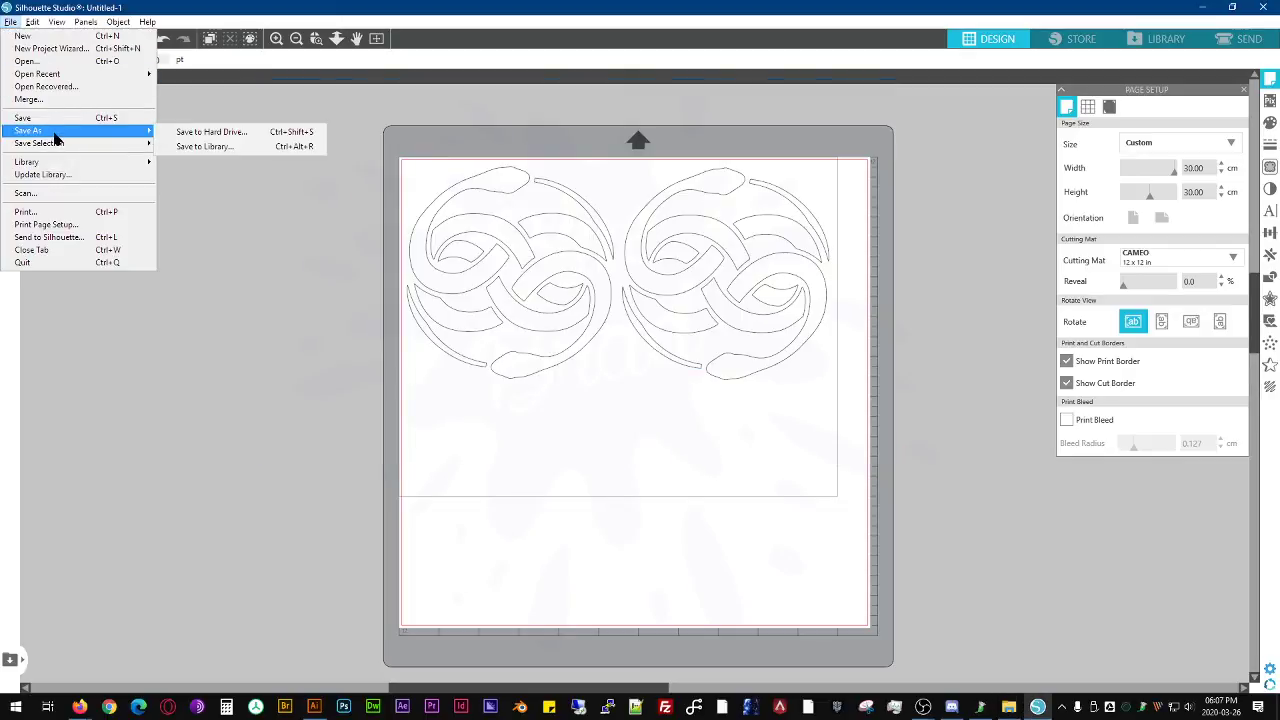
pyautogui.click(276, 133)
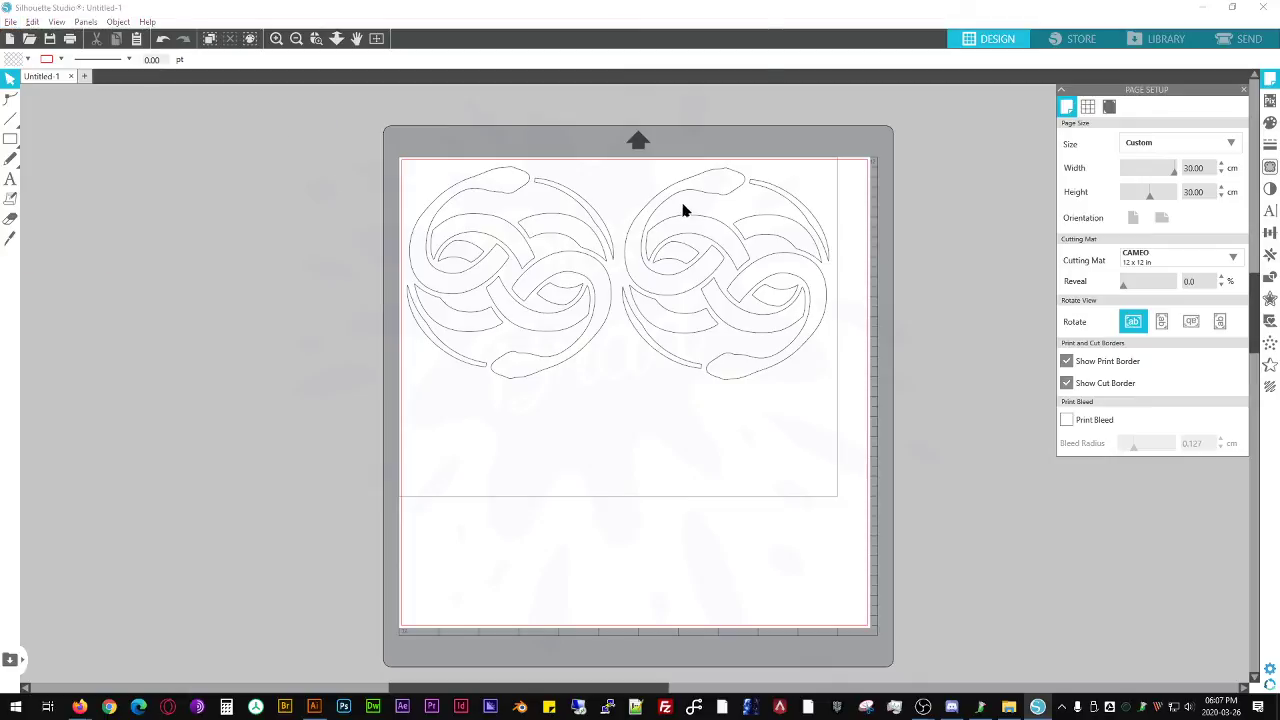
pyautogui.hotkey('ctrl', 'v')
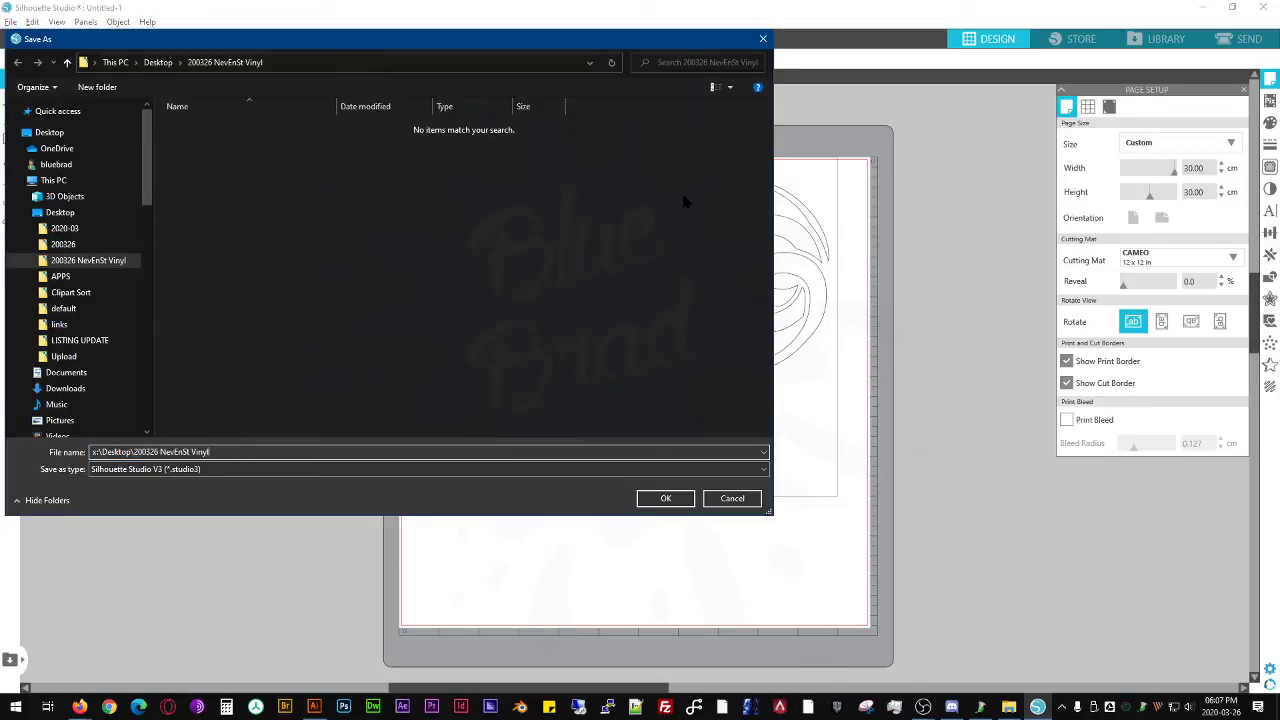
pyautogui.write('\\')
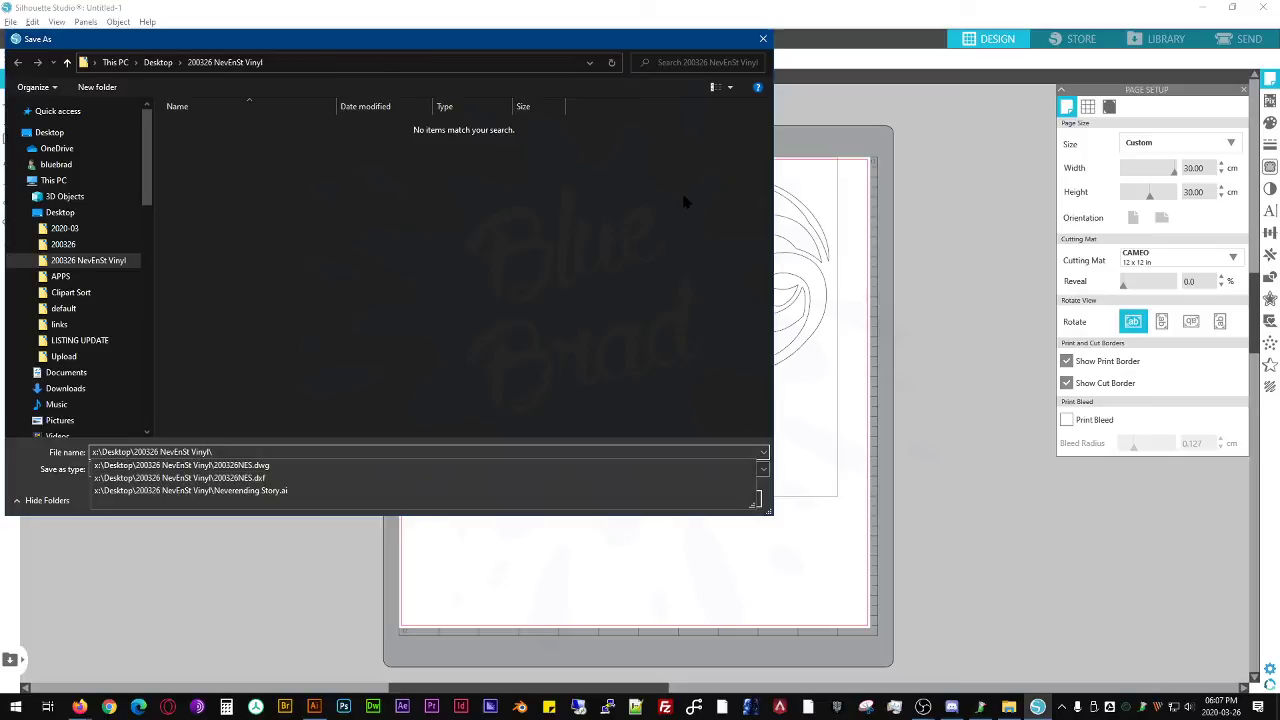
pyautogui.write('20032')
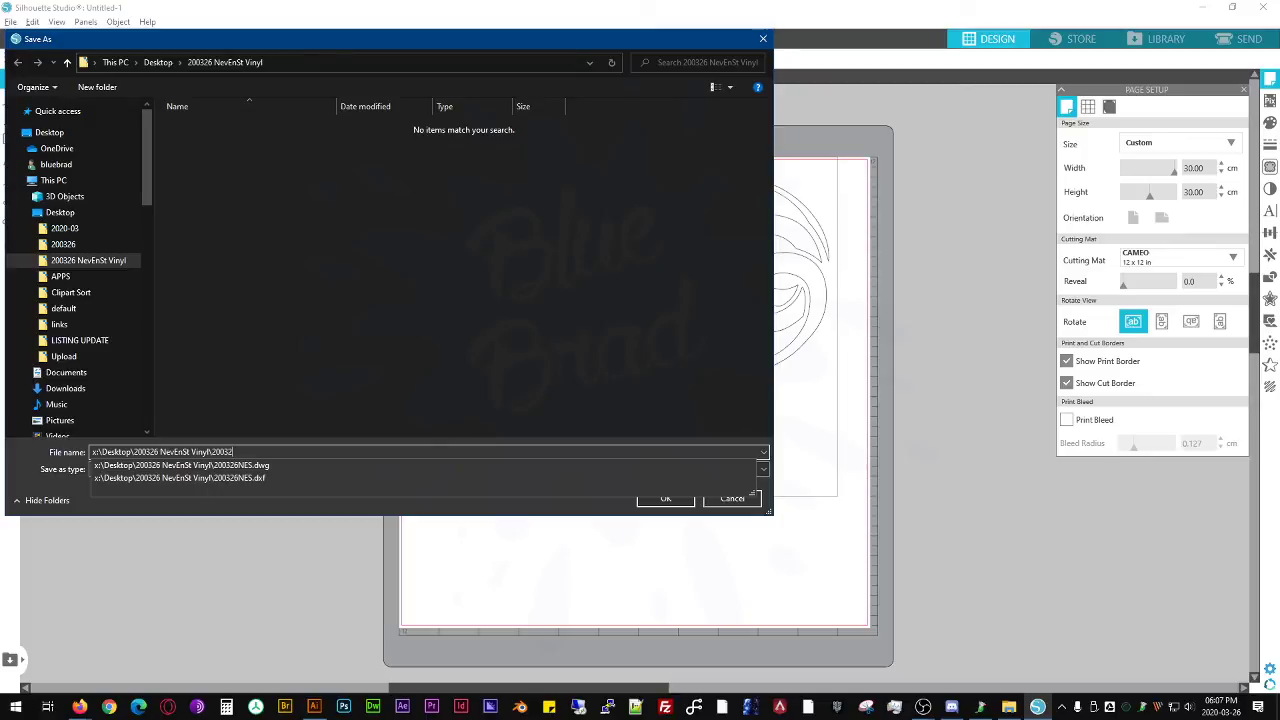
pyautogui.write('5')
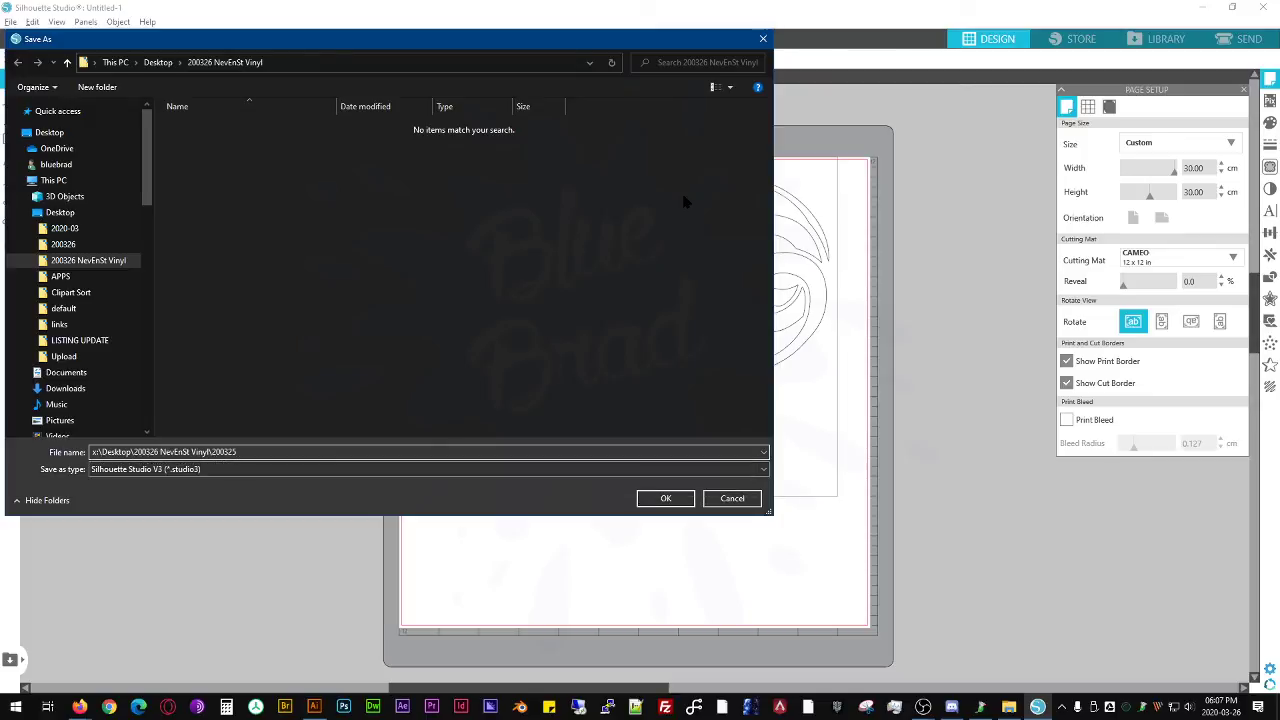
pyautogui.press('BackSpace')
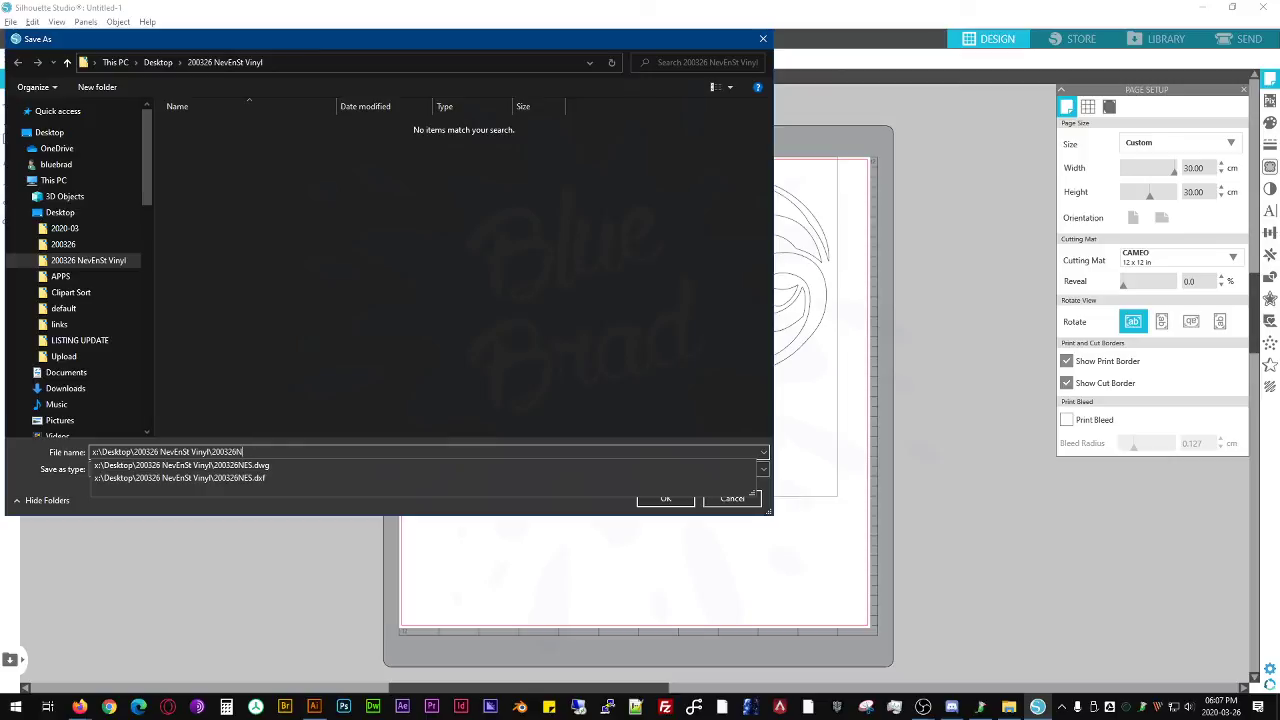
pyautogui.press('Return')
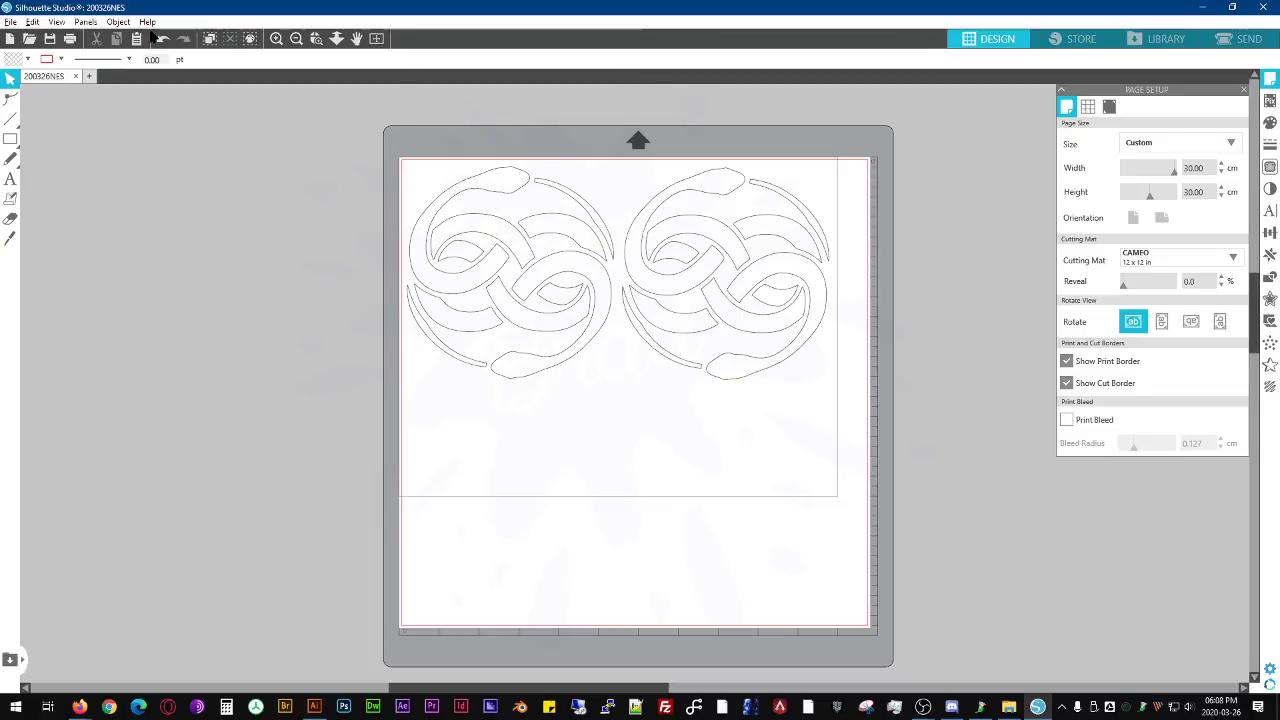
# - Save the design to the hard drive again, replacing the existing 200326NES.studio3
pyautogui.click(12, 22)
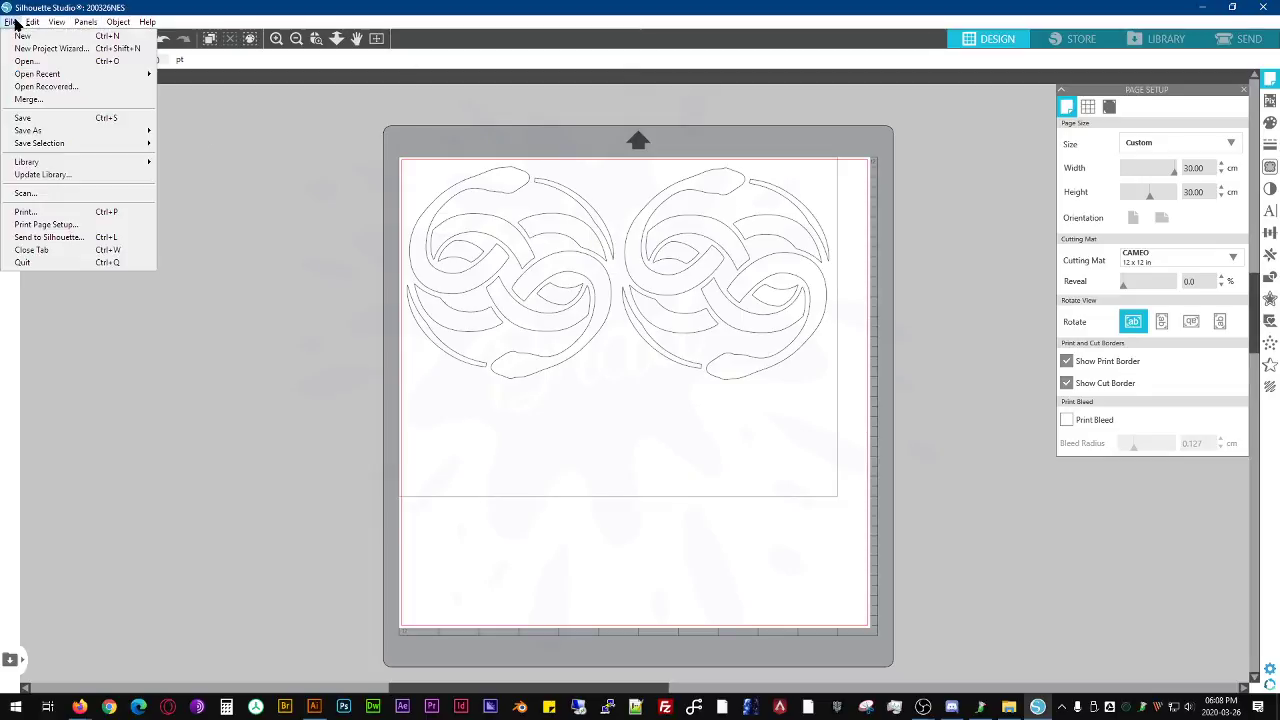
pyautogui.moveTo(75, 132)
pyautogui.click(211, 130)
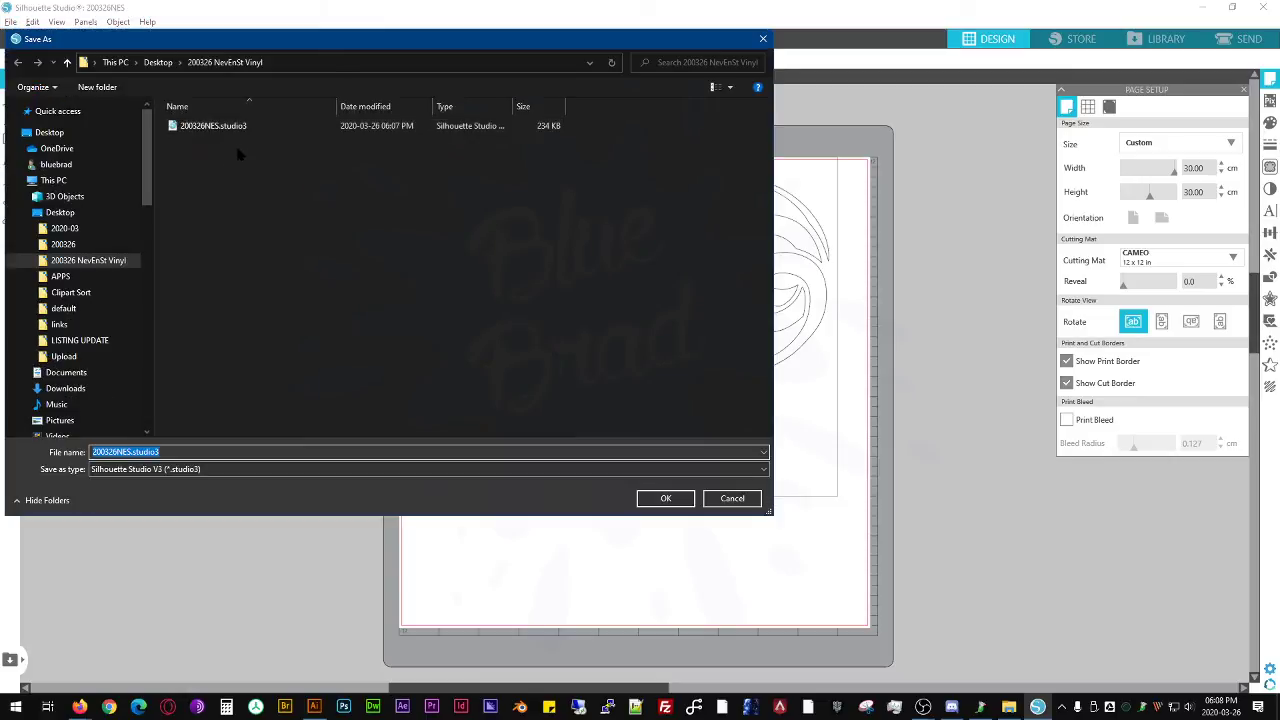
pyautogui.click(665, 498)
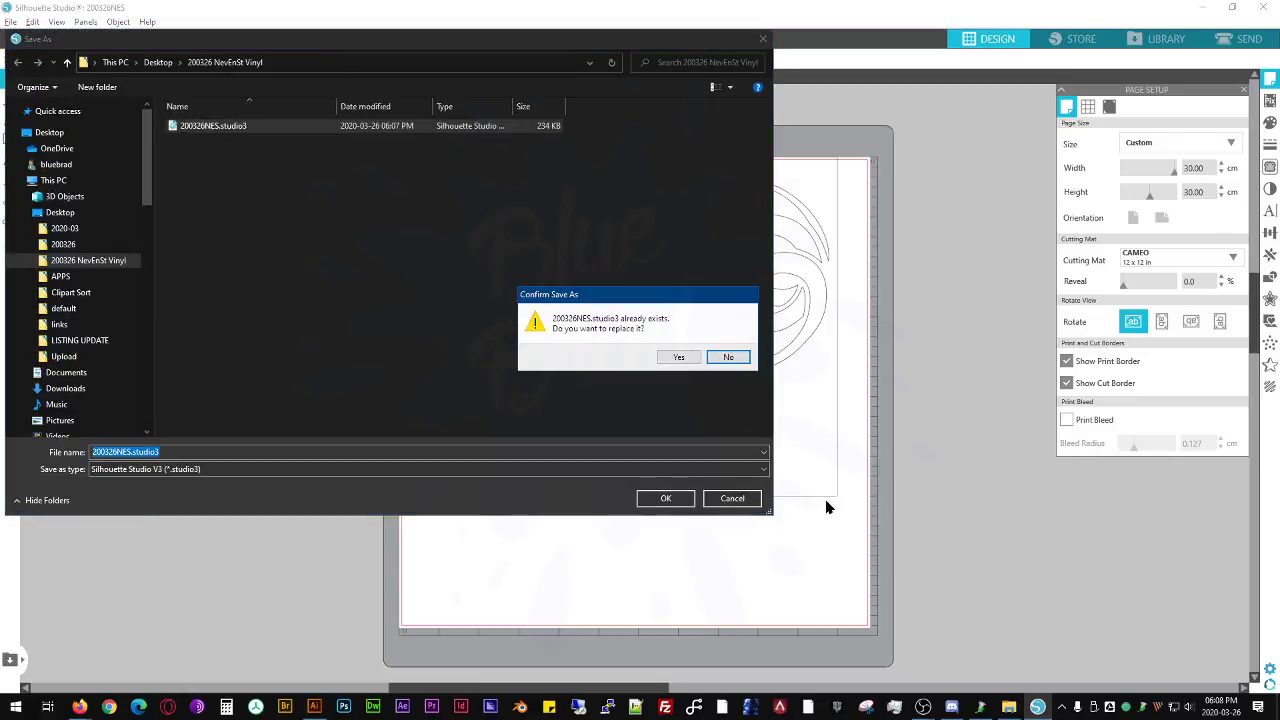
pyautogui.click(678, 358)
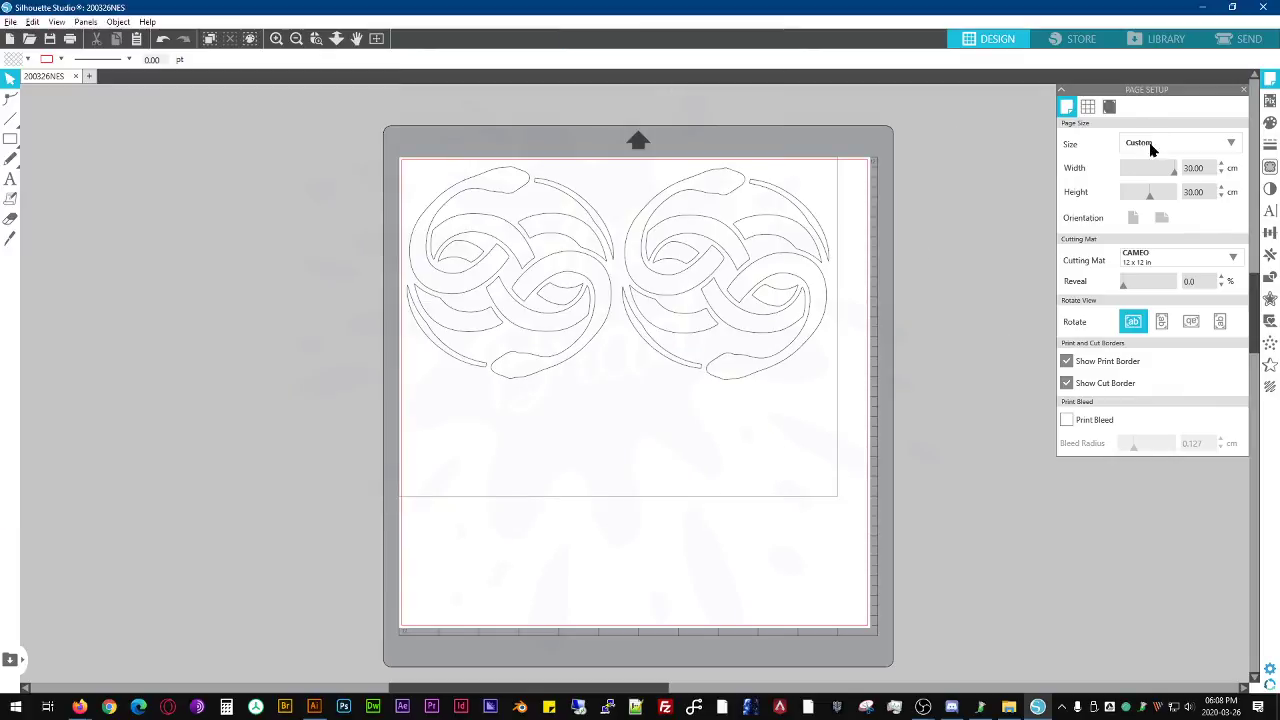
# - Switch to File Explorer and open 200326NES.studio3 in Silhouette Studio
pyautogui.hotkey('alt', 'Tab')
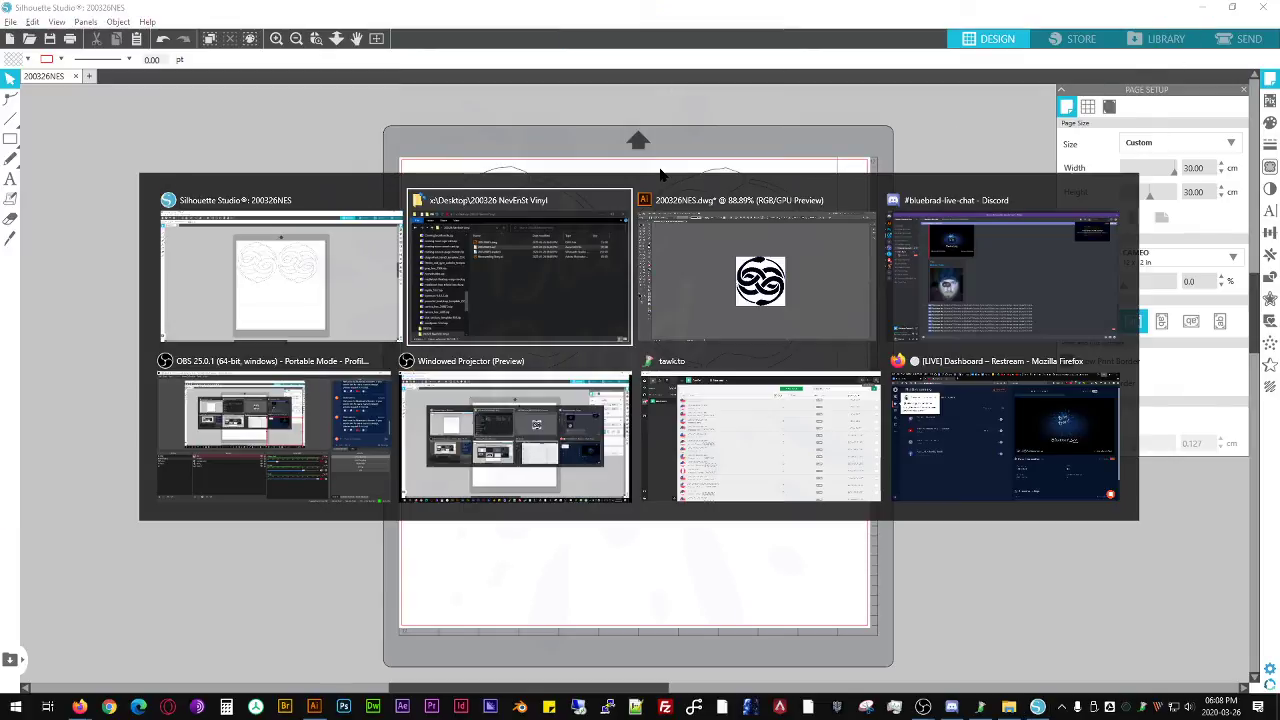
pyautogui.click(527, 287)
pyautogui.click(500, 199)
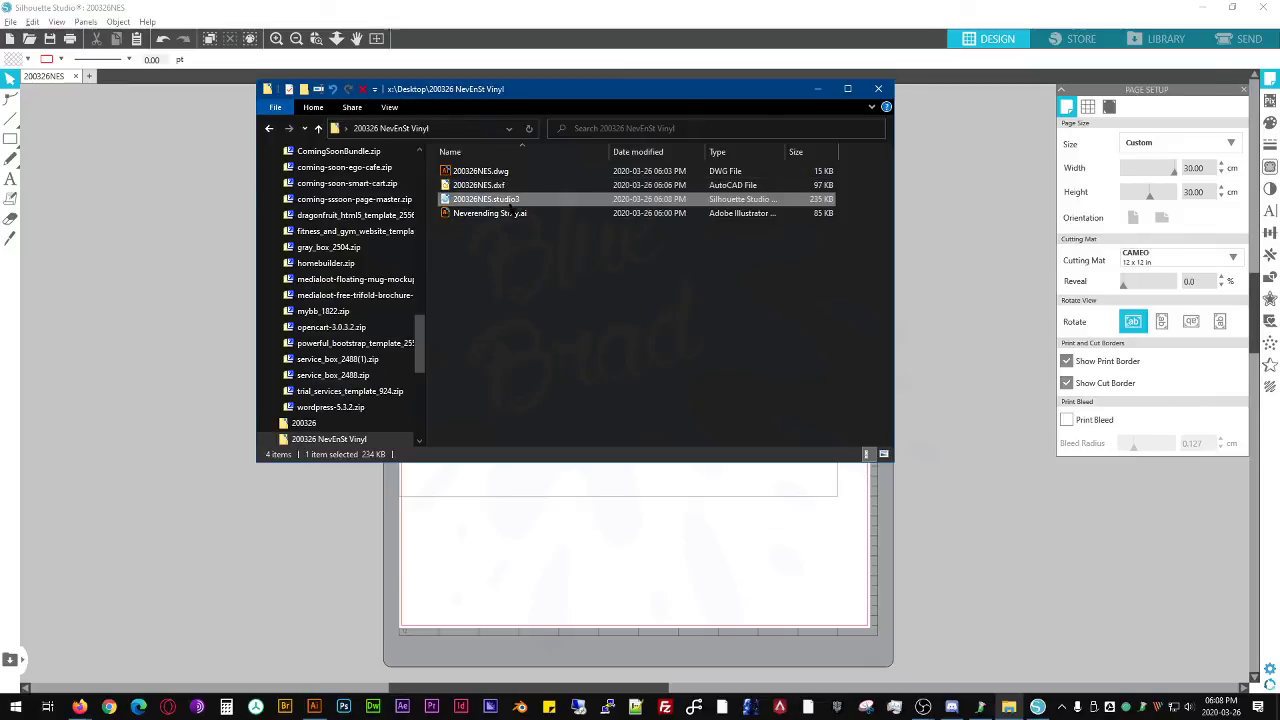
pyautogui.doubleClick(515, 199)
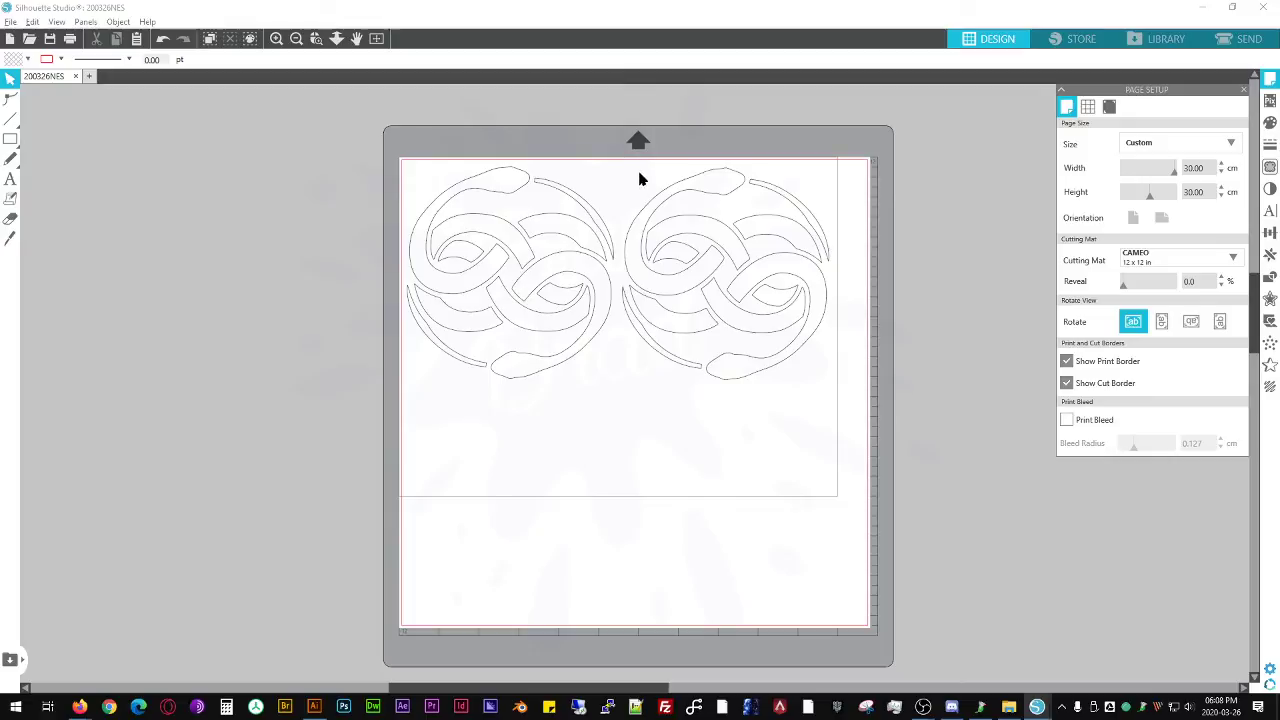
# - Nudge the left emblem slightly to the right and the right emblem slightly upward near the page's upper edge
pyautogui.click(675, 190)
pyautogui.click(522, 192)
pyautogui.click(521, 183)
pyautogui.moveTo(520, 180)
pyautogui.mouseDown()
pyautogui.moveTo(533, 192)
pyautogui.moveTo(543, 180)
pyautogui.mouseUp()
pyautogui.click(737, 434)
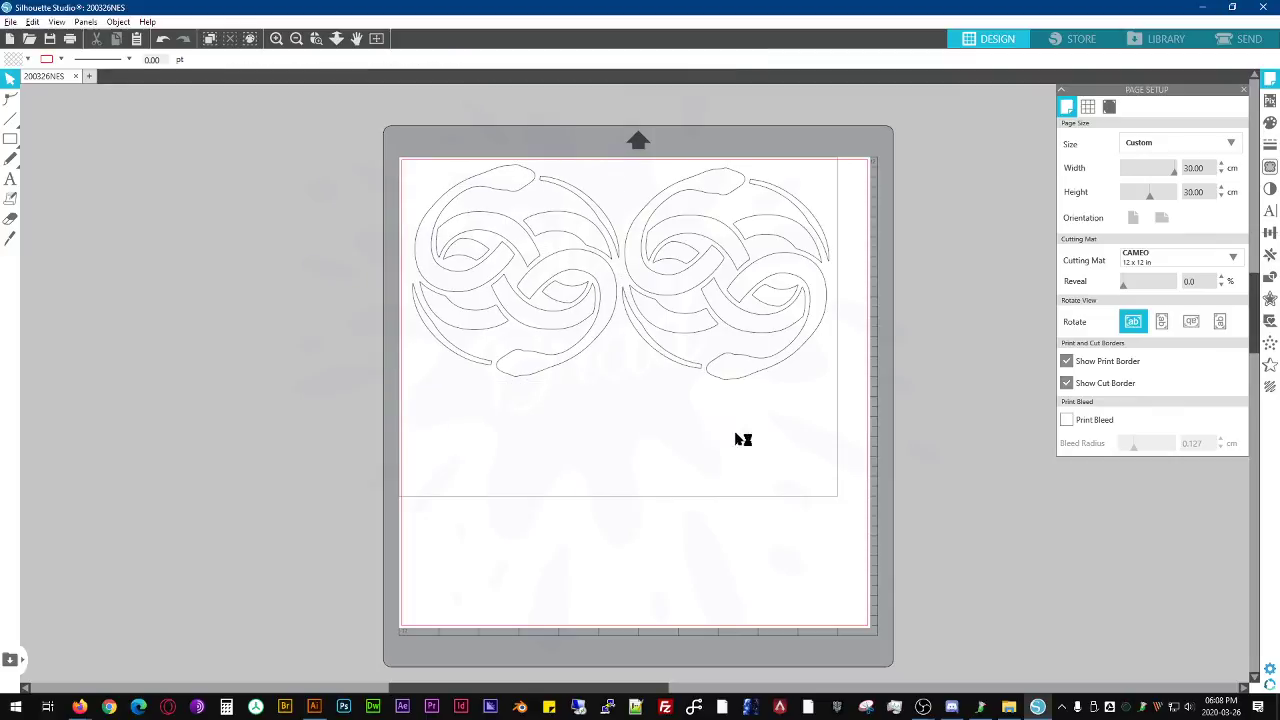
pyautogui.moveTo(777, 272); pyautogui.dragTo(780, 271)
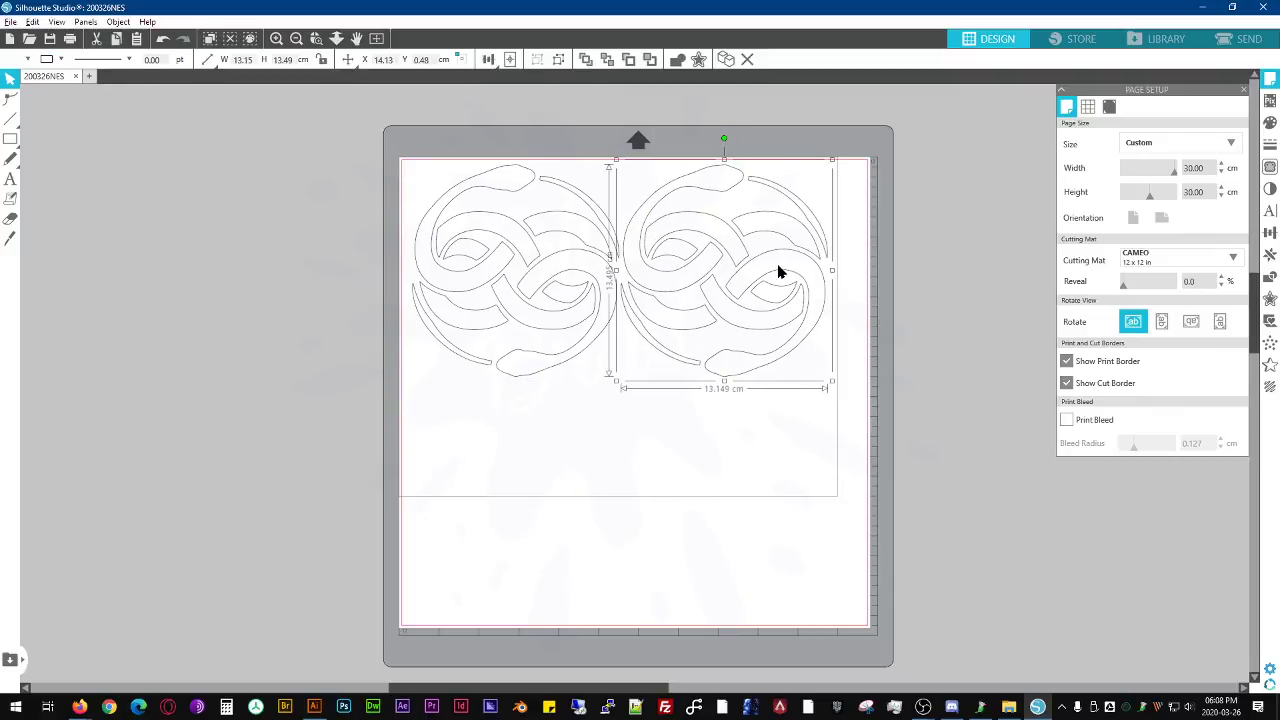
pyautogui.click(783, 489)
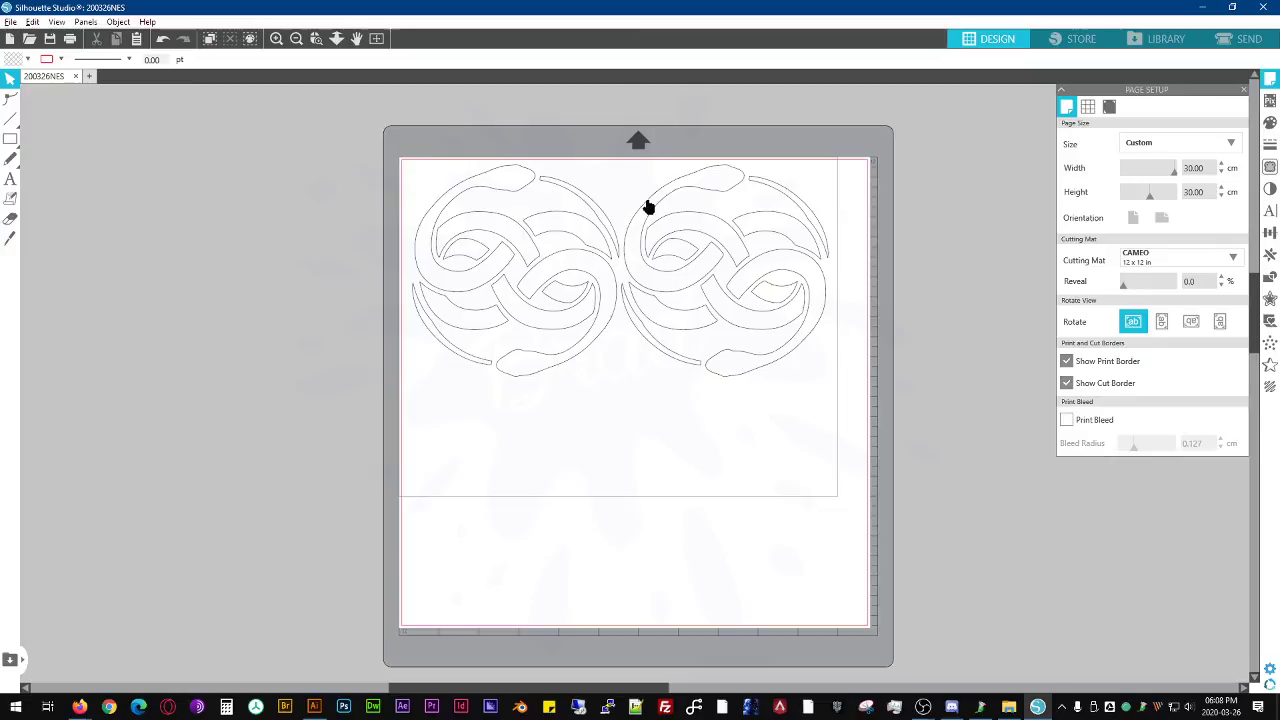
pyautogui.moveTo(650, 205); pyautogui.dragTo(651, 200)
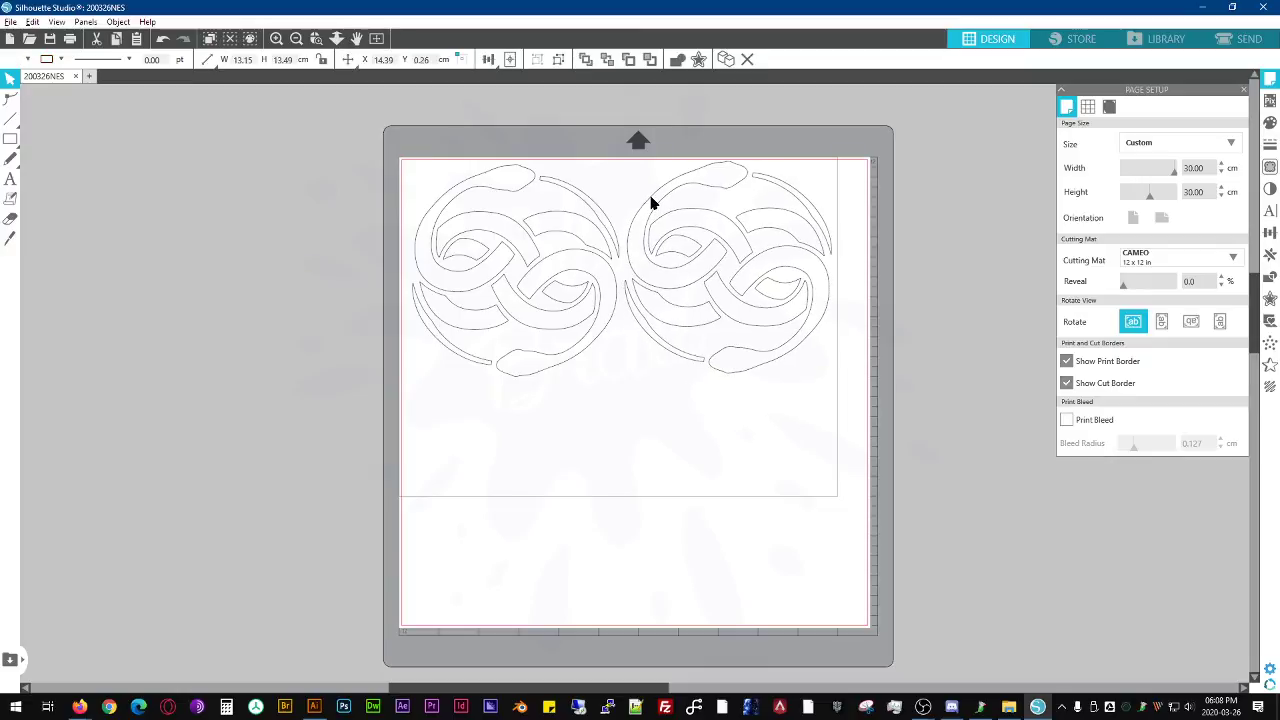
pyautogui.click(447, 388)
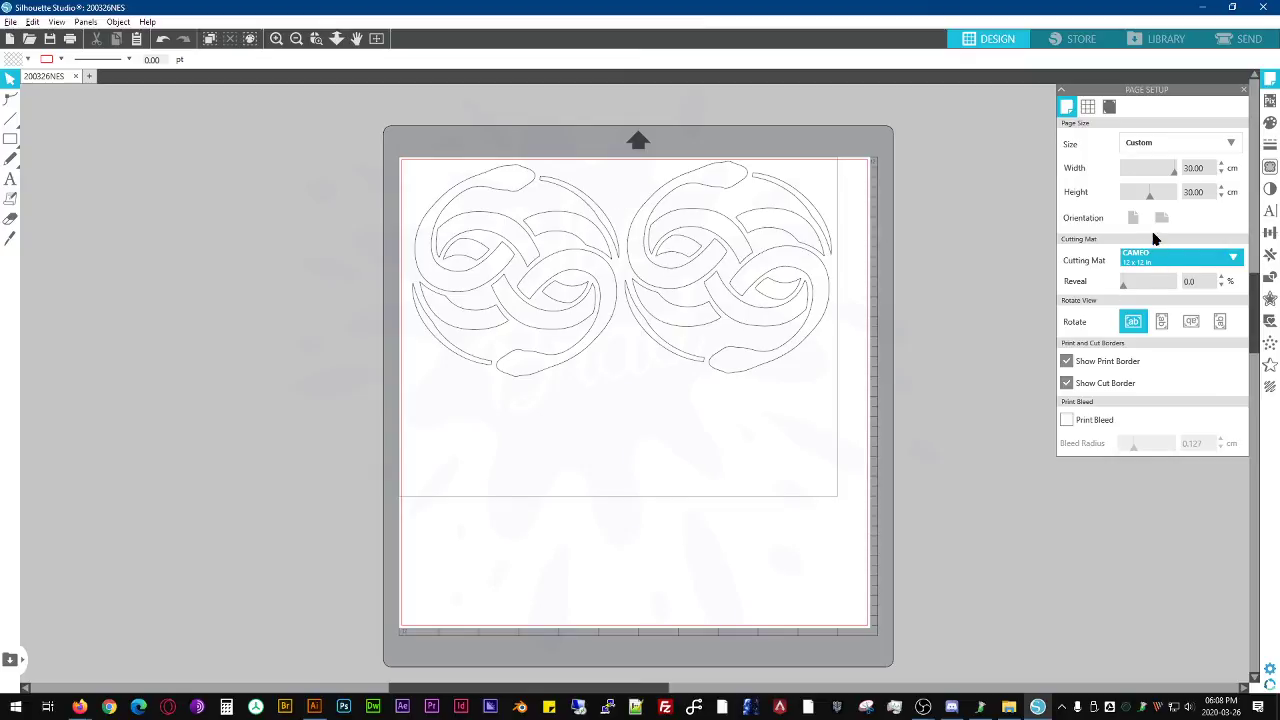
# - Try to weld the right-hand emblem into one shape, test it by moving an inner piece, and undo the changes
pyautogui.click(752, 243)
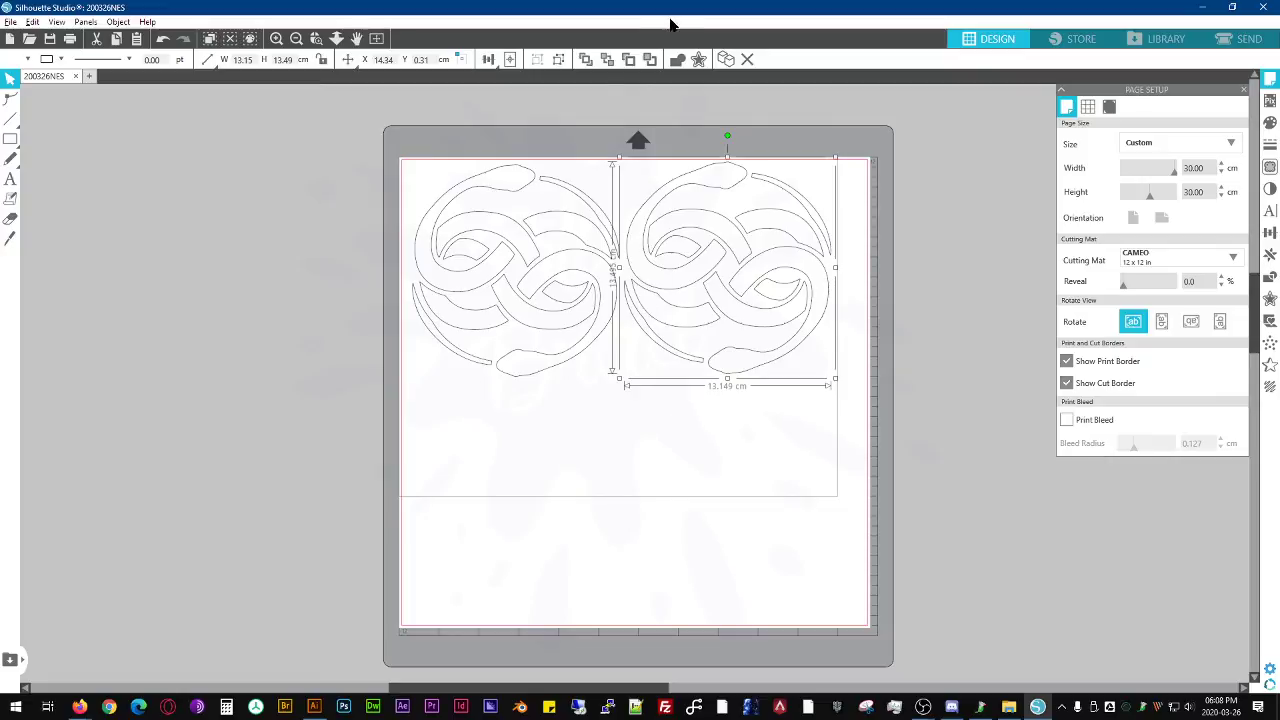
pyautogui.click(679, 60)
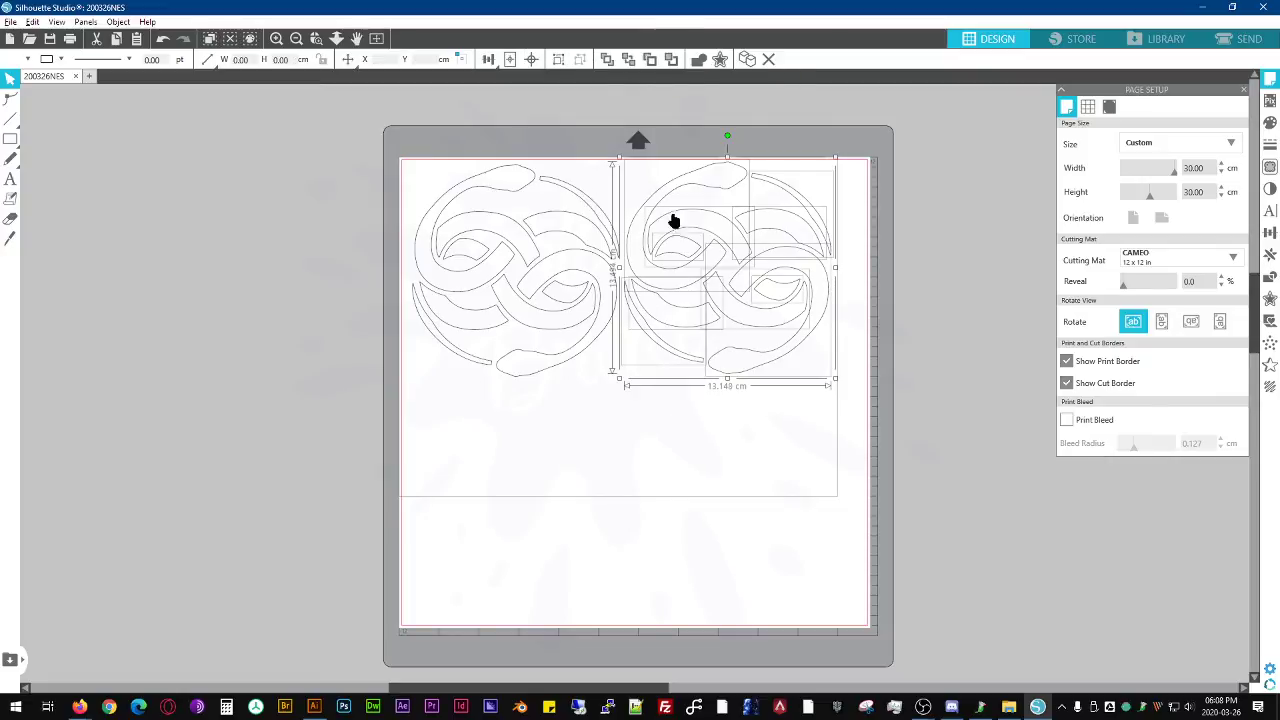
pyautogui.click(700, 240)
pyautogui.click(683, 237)
pyautogui.click(686, 242)
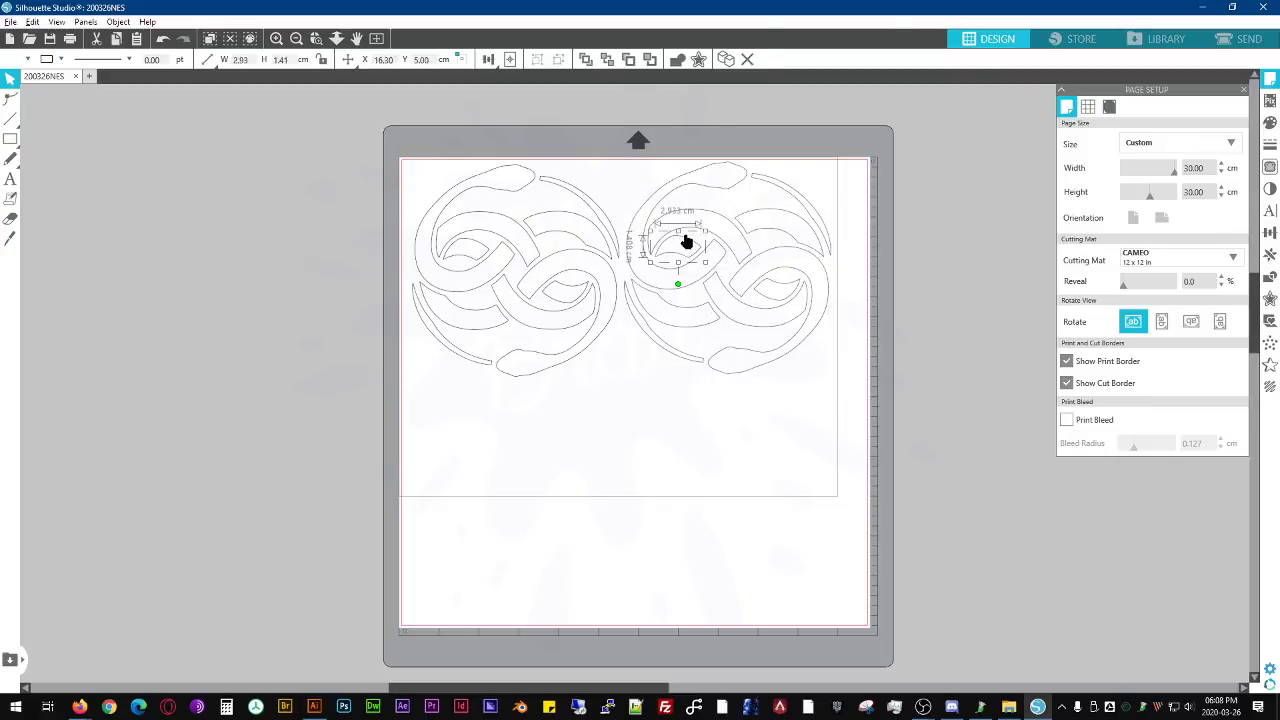
pyautogui.moveTo(687, 246); pyautogui.dragTo(723, 231)
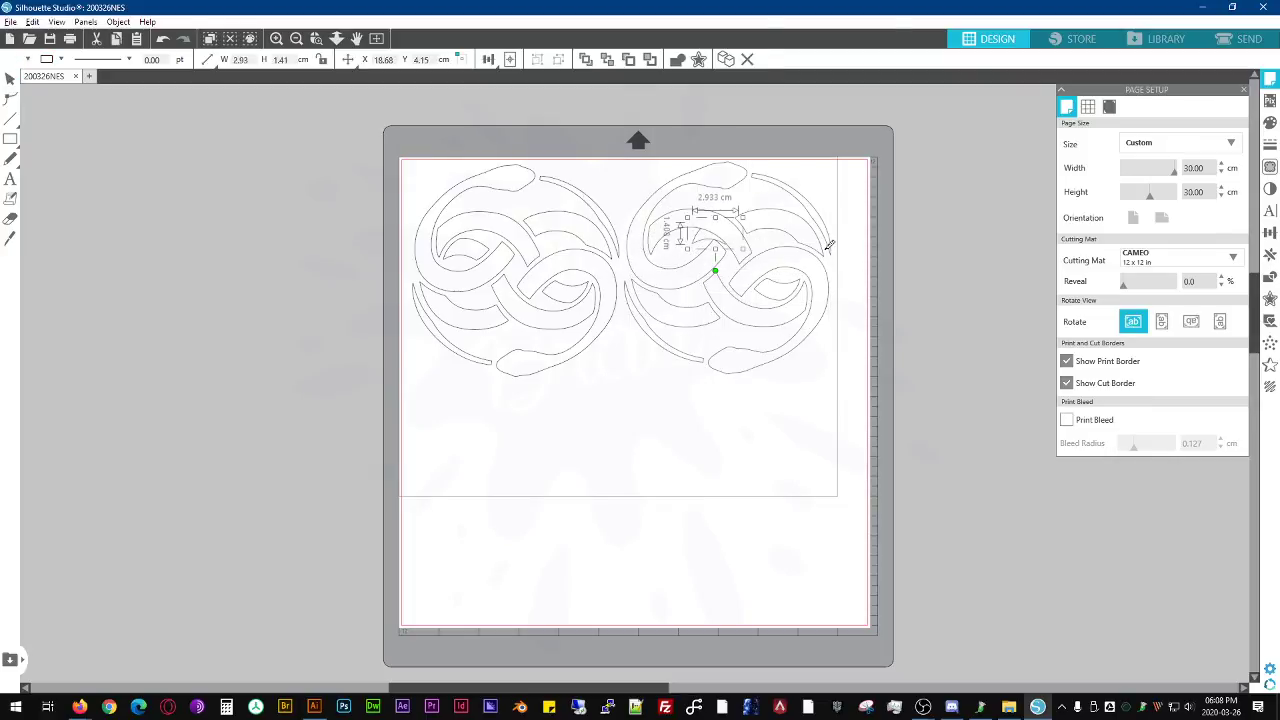
pyautogui.hotkey('ctrl', 'z')
pyautogui.hotkey('ctrl', 'z')
pyautogui.press('Escape')
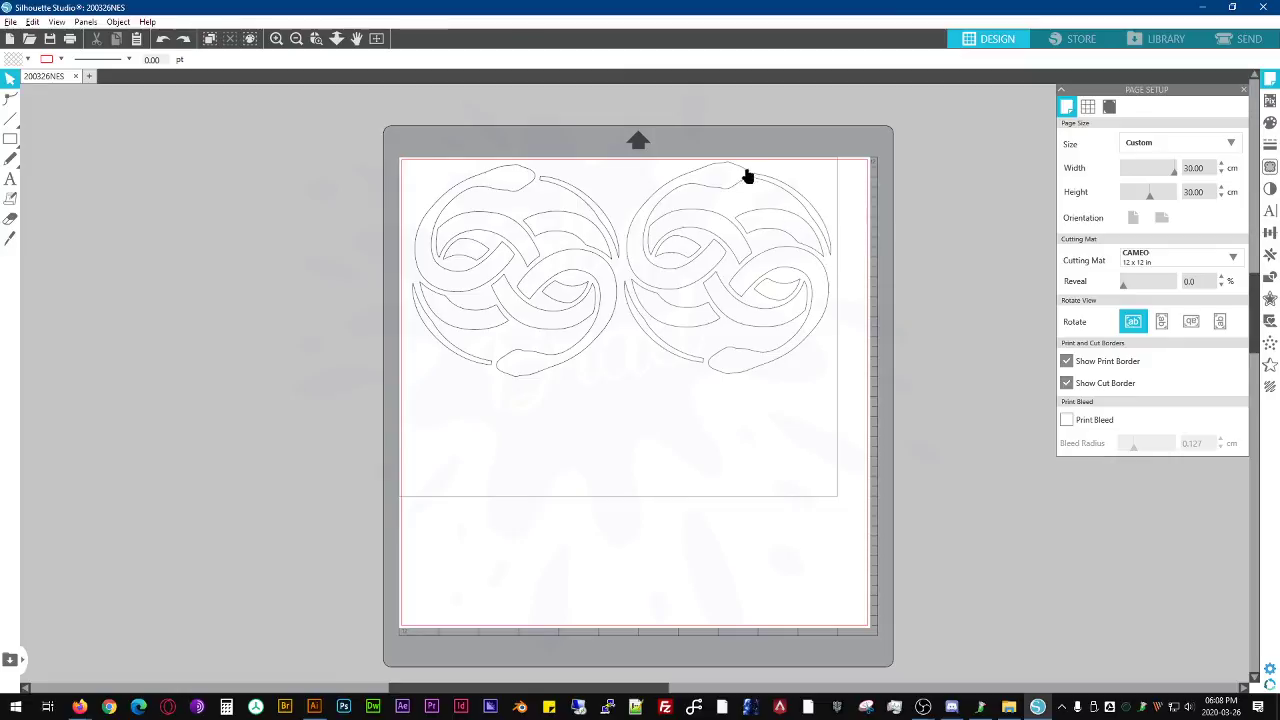
pyautogui.click(740, 182)
pyautogui.click(771, 183)
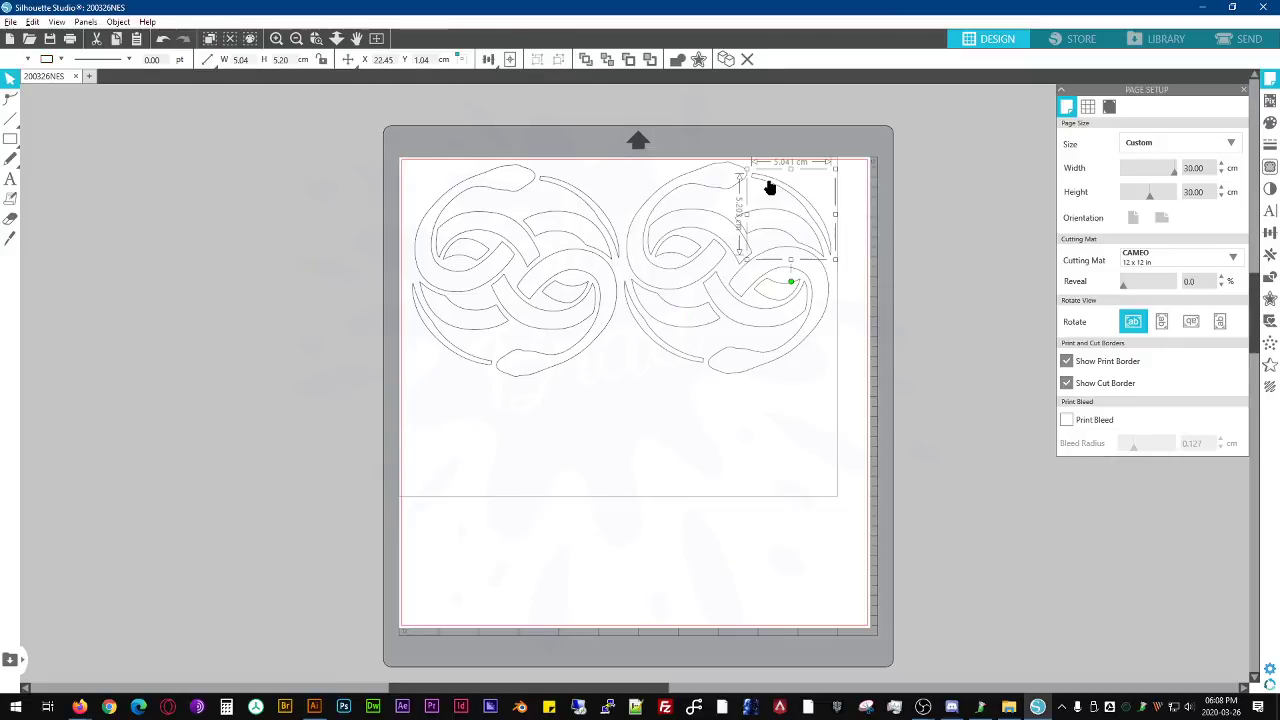
pyautogui.hotkey('ctrl', 'z')
pyautogui.hotkey('ctrl', 'z')
# - Shift the right-hand emblem to about X 15.02, Y 0.52 cm and weld its shapes, undoing the trial moves
pyautogui.click(861, 191)
pyautogui.click(754, 178)
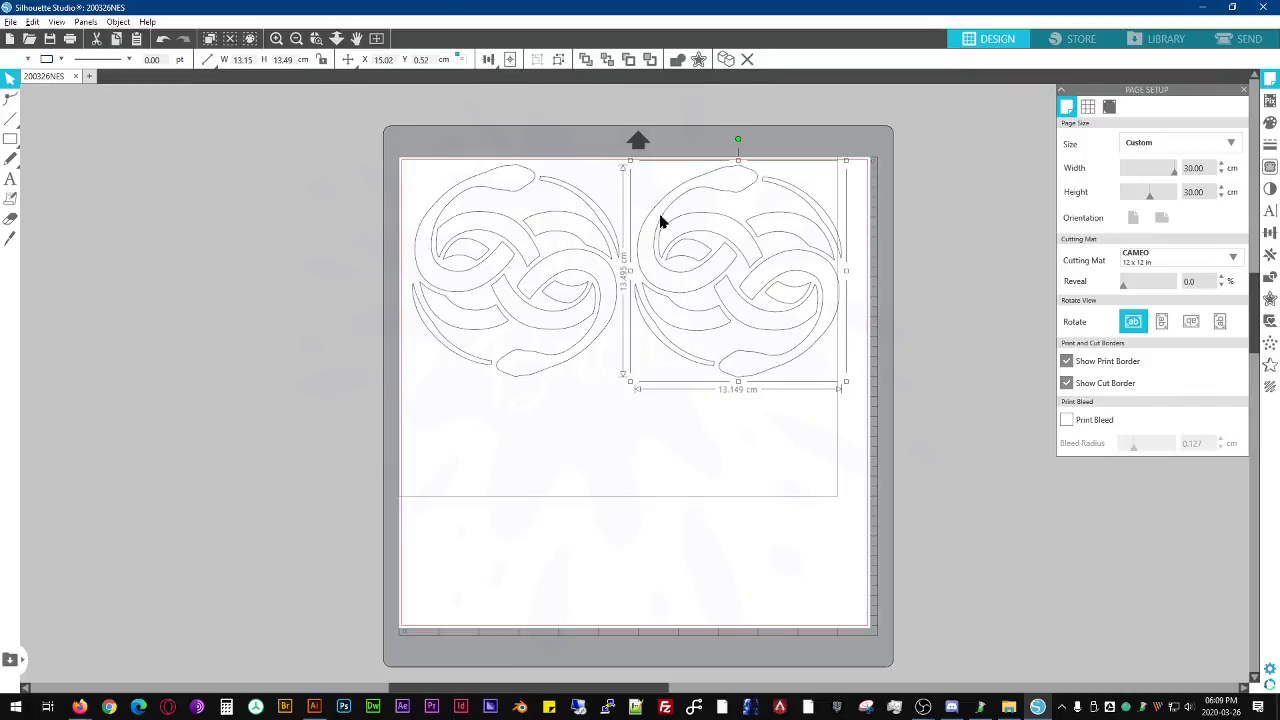
pyautogui.click(676, 61)
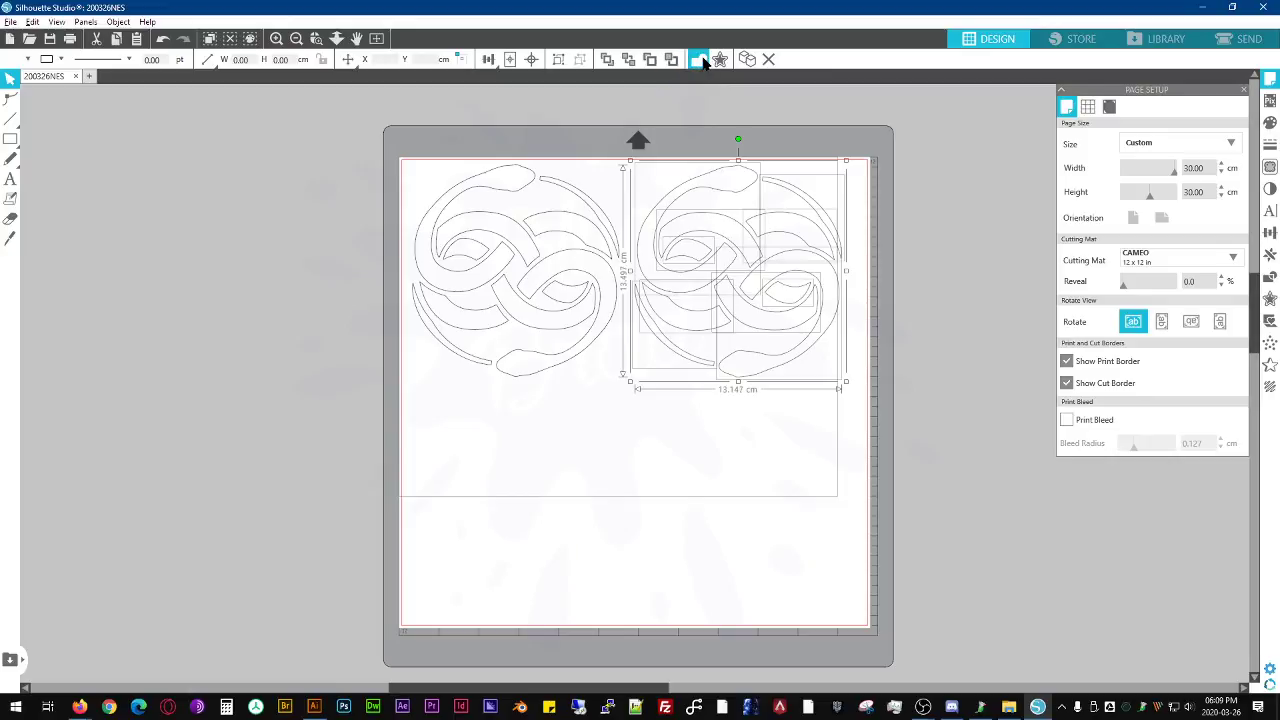
pyautogui.moveTo(786, 191)
pyautogui.mouseDown()
pyautogui.moveTo(813, 200)
pyautogui.moveTo(797, 192)
pyautogui.mouseUp()
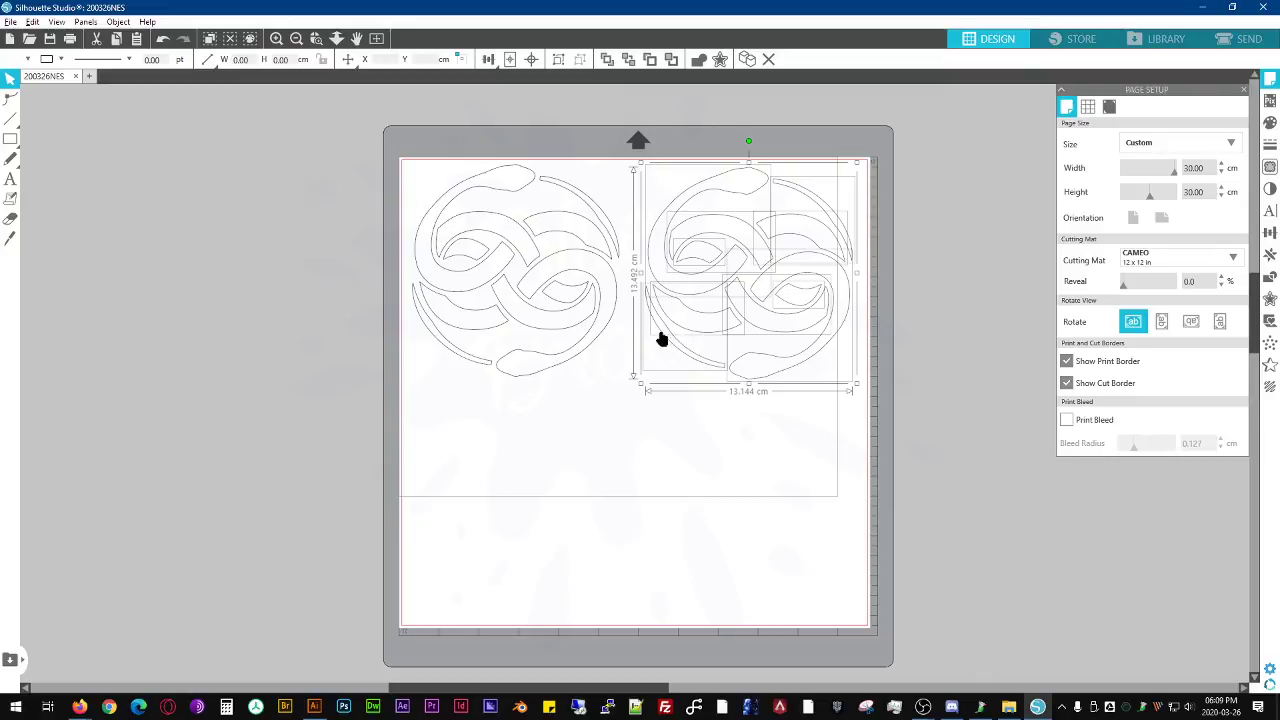
pyautogui.moveTo(679, 343); pyautogui.dragTo(667, 365)
pyautogui.hotkey('ctrl', 'z')
pyautogui.hotkey('ctrl', 'z')
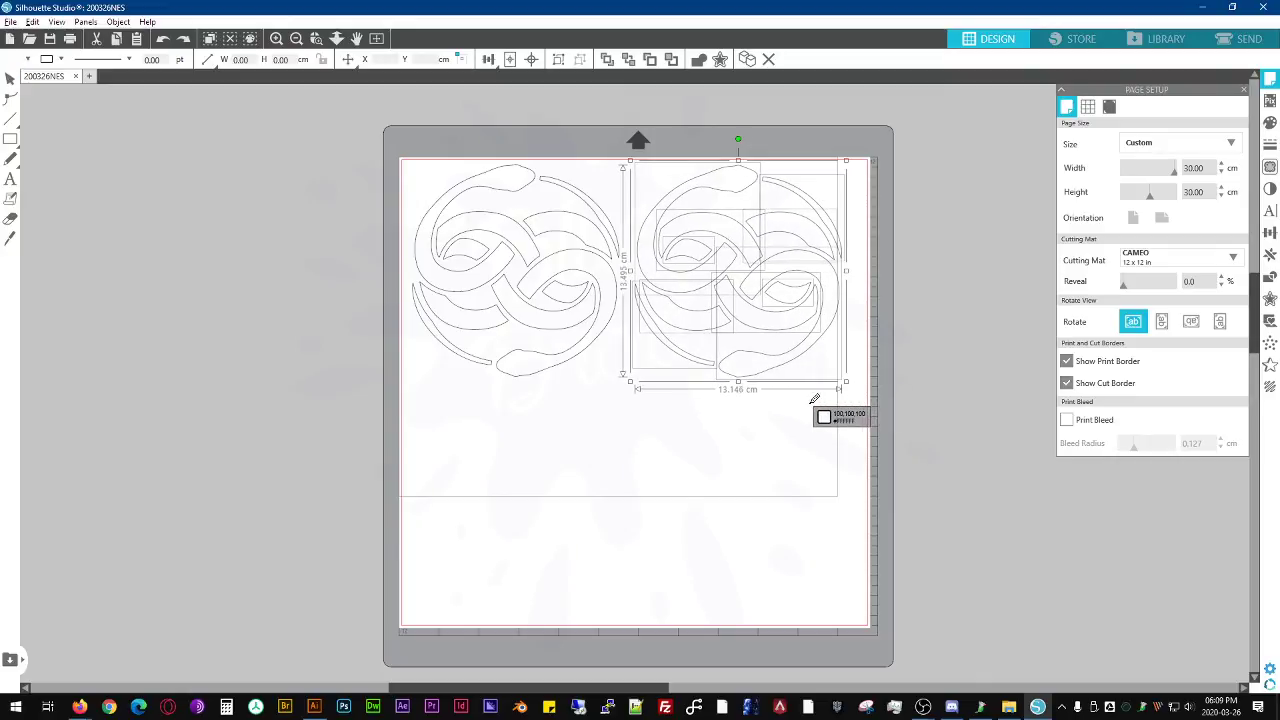
# - Group the separate pieces of the right-hand emblem and select the group
pyautogui.hotkey('ctrl', 'g')
pyautogui.click(768, 388)
pyautogui.click(767, 356)
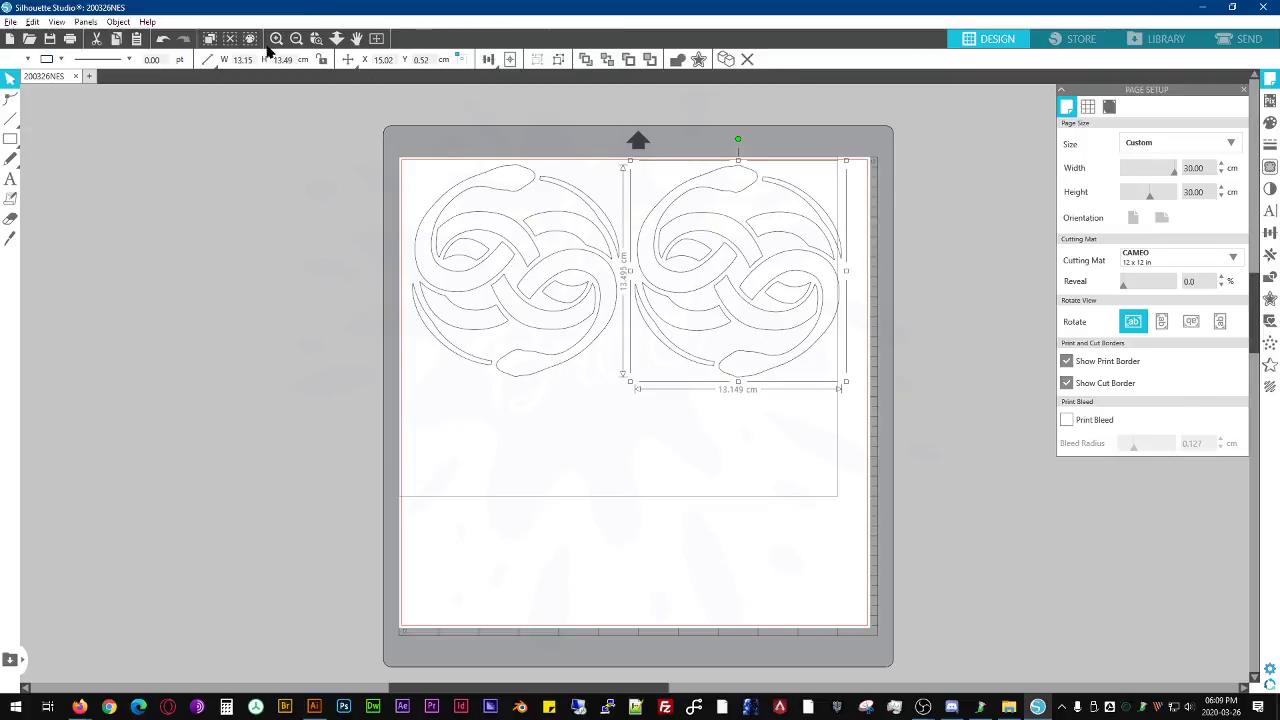
# - Select all shapes by their black line color, RGB (0,0,0), with groups included
pyautogui.click(10, 138)
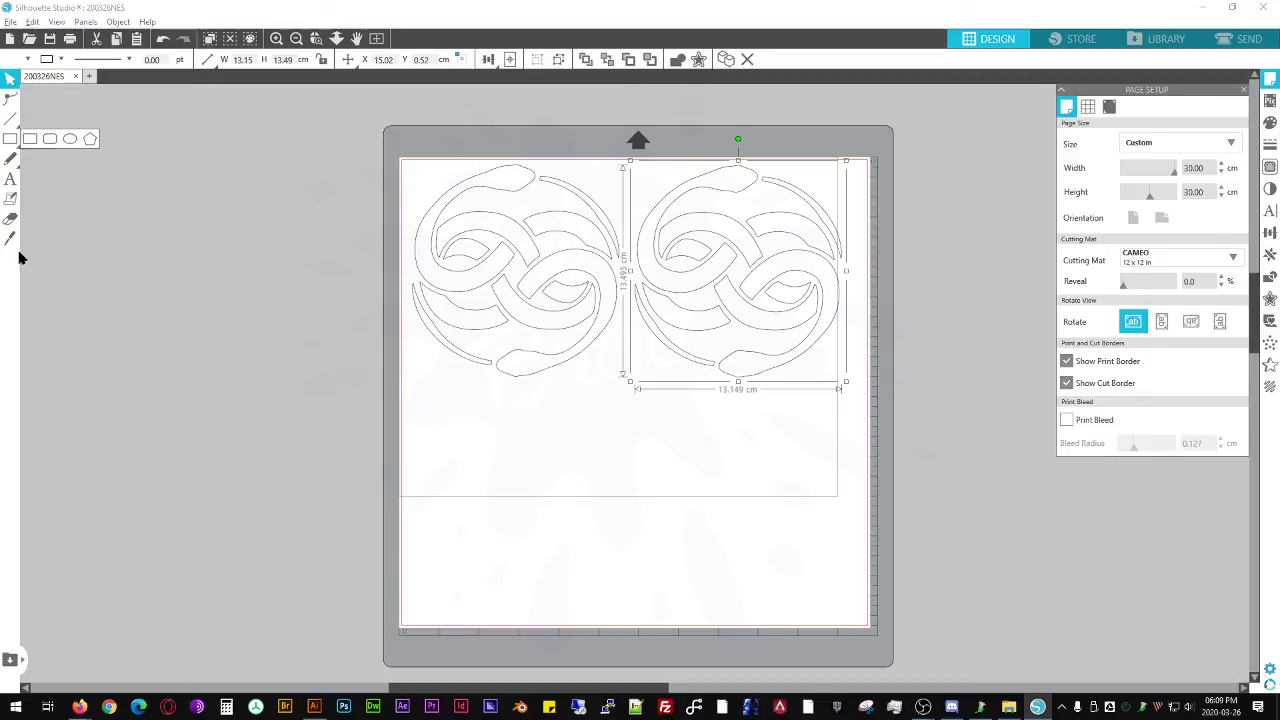
pyautogui.click(254, 37)
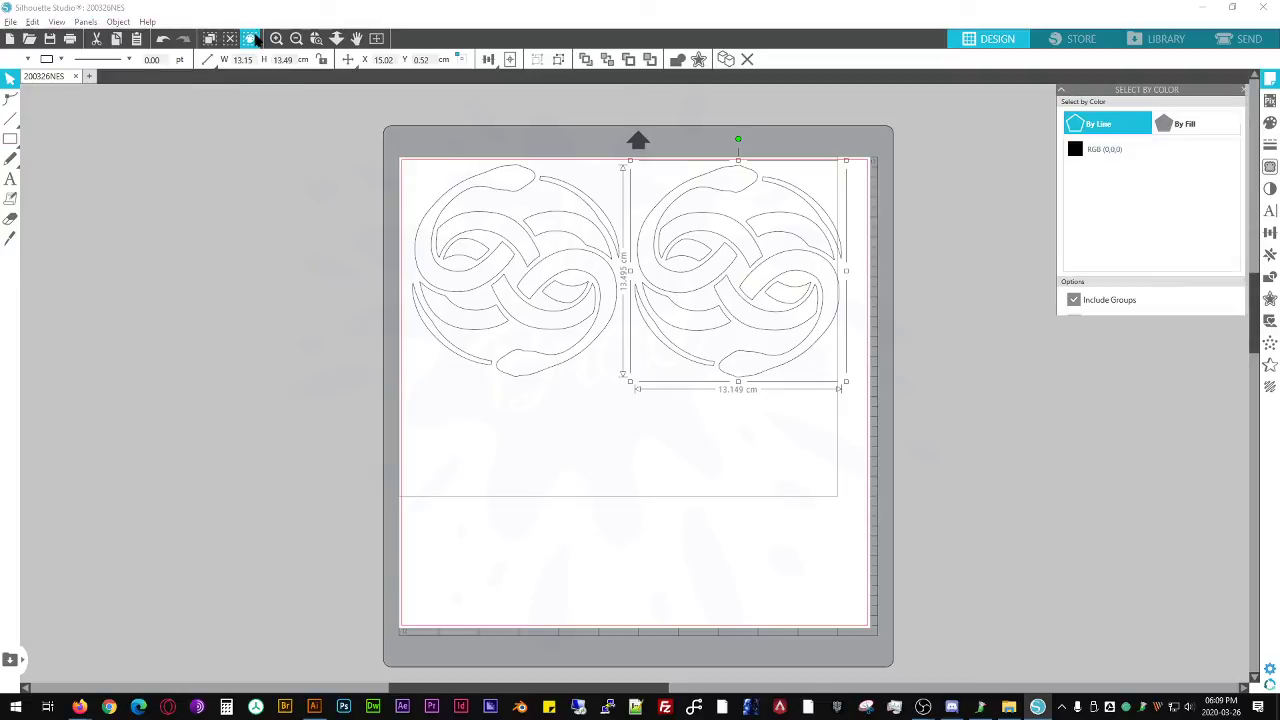
pyautogui.click(557, 184)
pyautogui.click(726, 210)
pyautogui.click(734, 190)
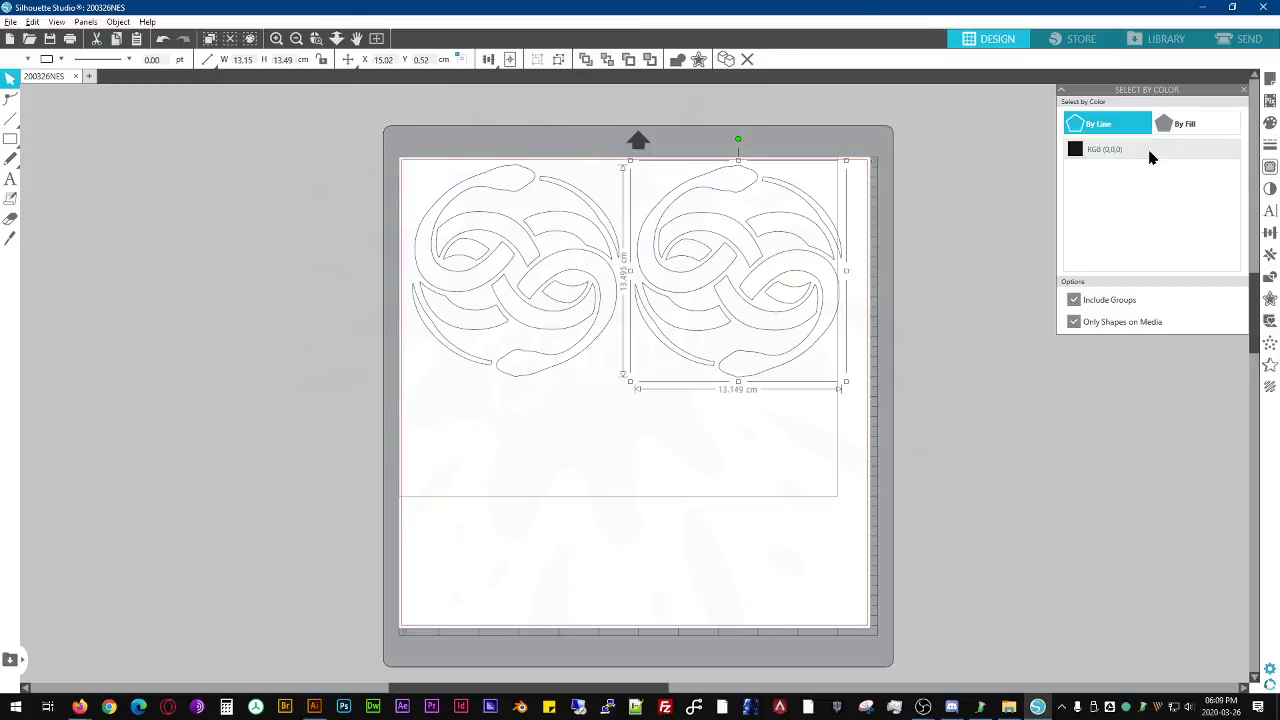
pyautogui.click(1150, 152)
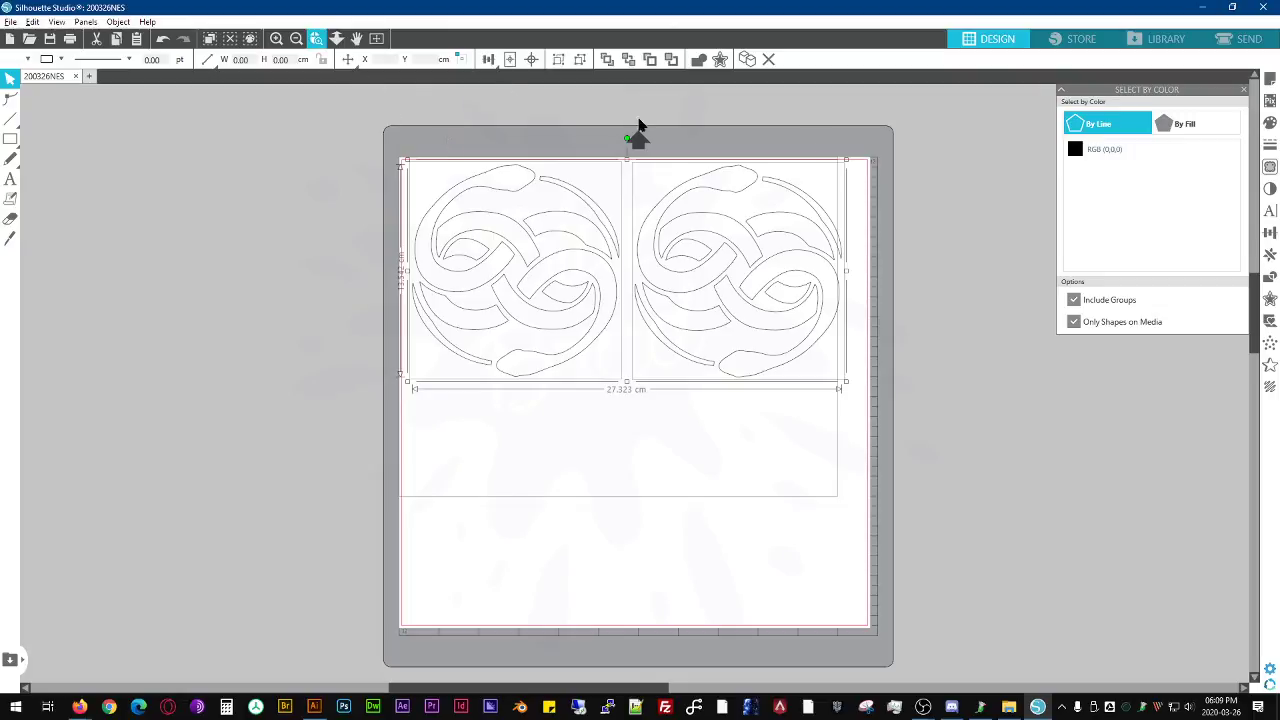
# - Go to the cut setup for sending, try Cut Edge and No Cut on both emblems, and leave them on Cut
pyautogui.click(1248, 44)
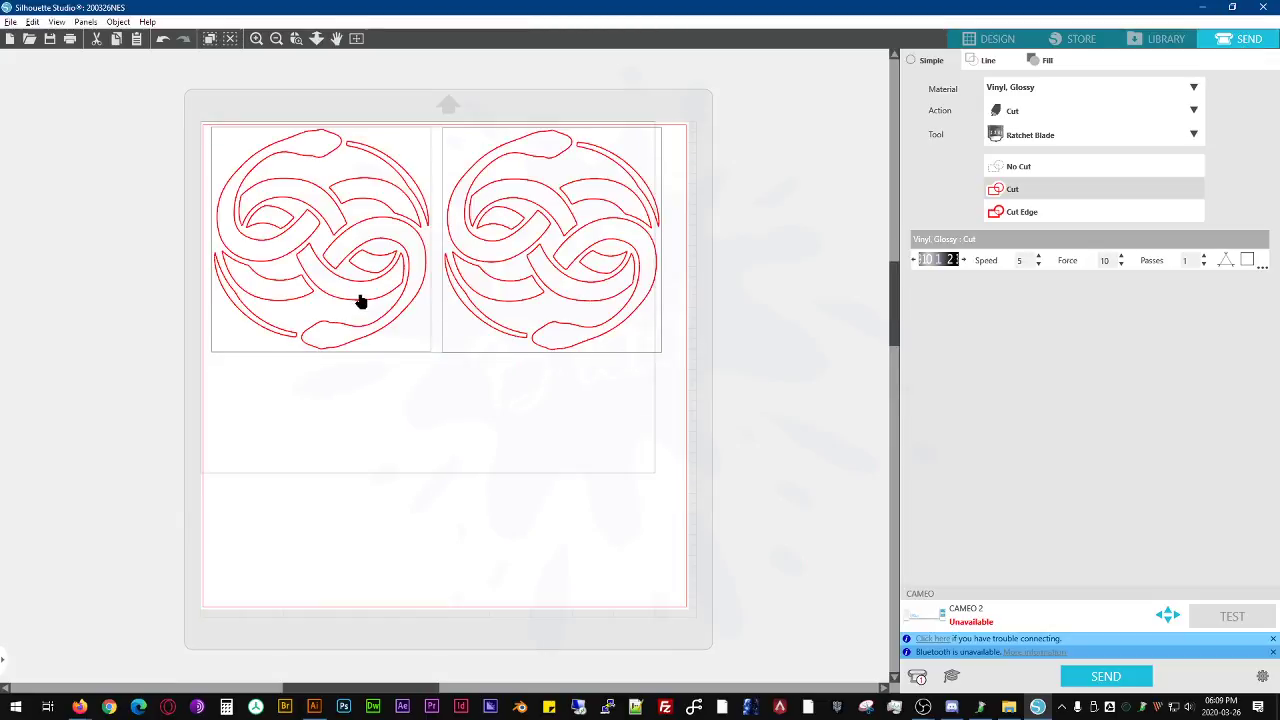
pyautogui.click(1049, 188)
pyautogui.click(1044, 212)
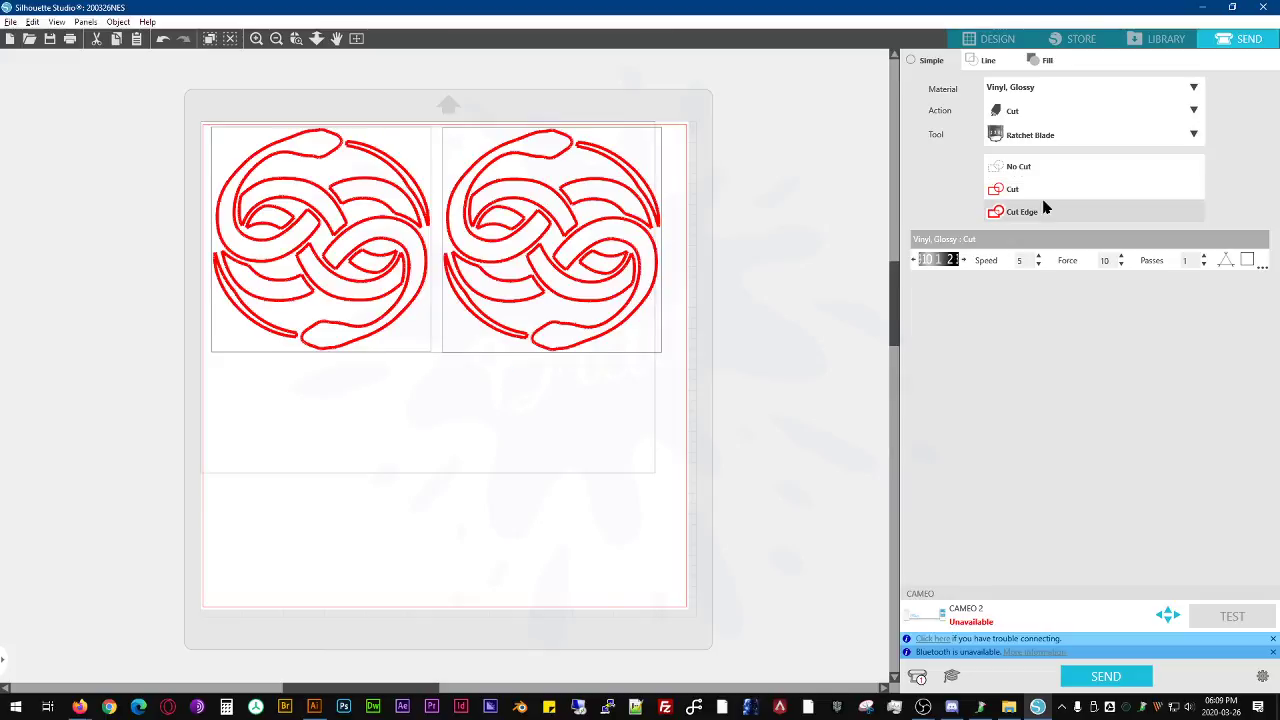
pyautogui.click(1046, 189)
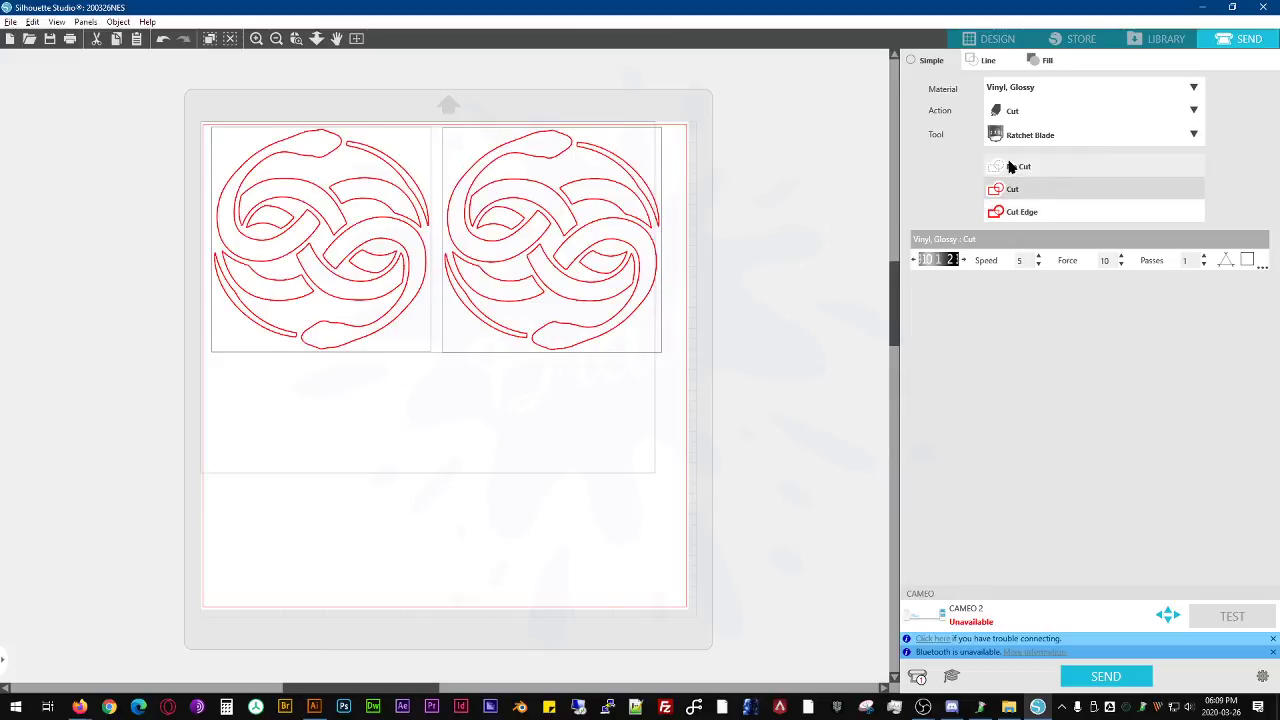
pyautogui.click(1030, 170)
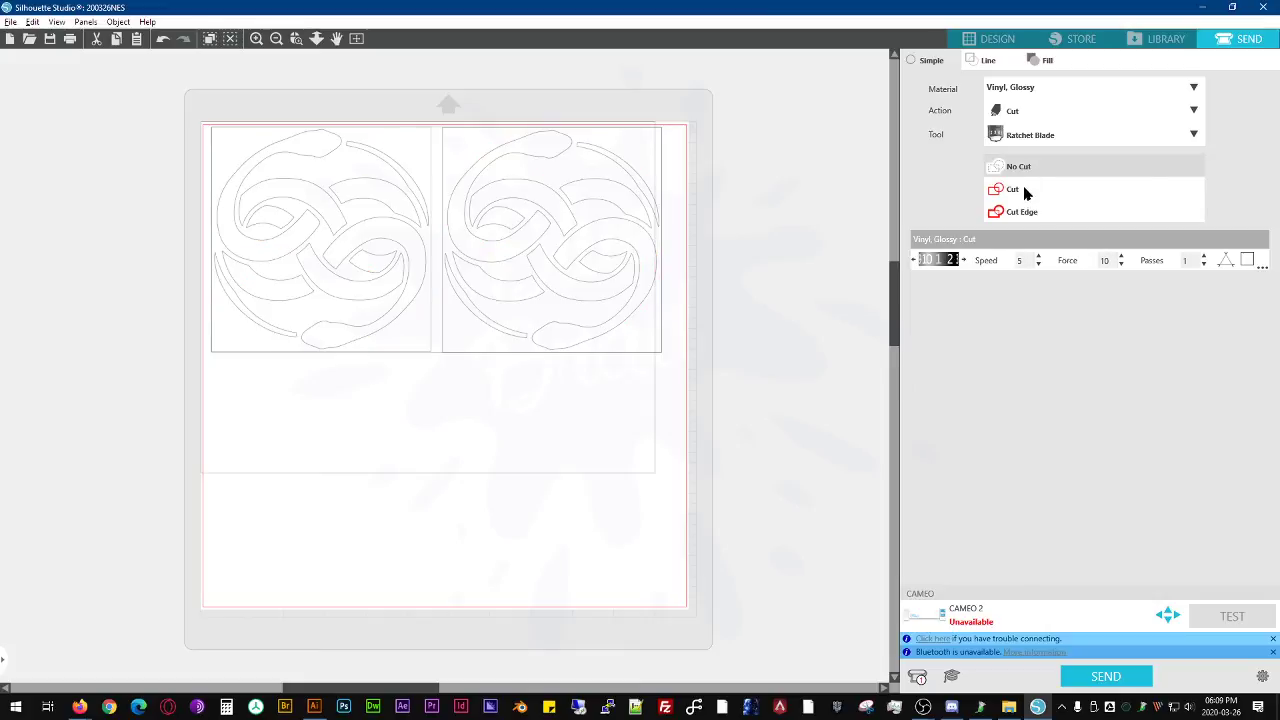
pyautogui.click(1023, 189)
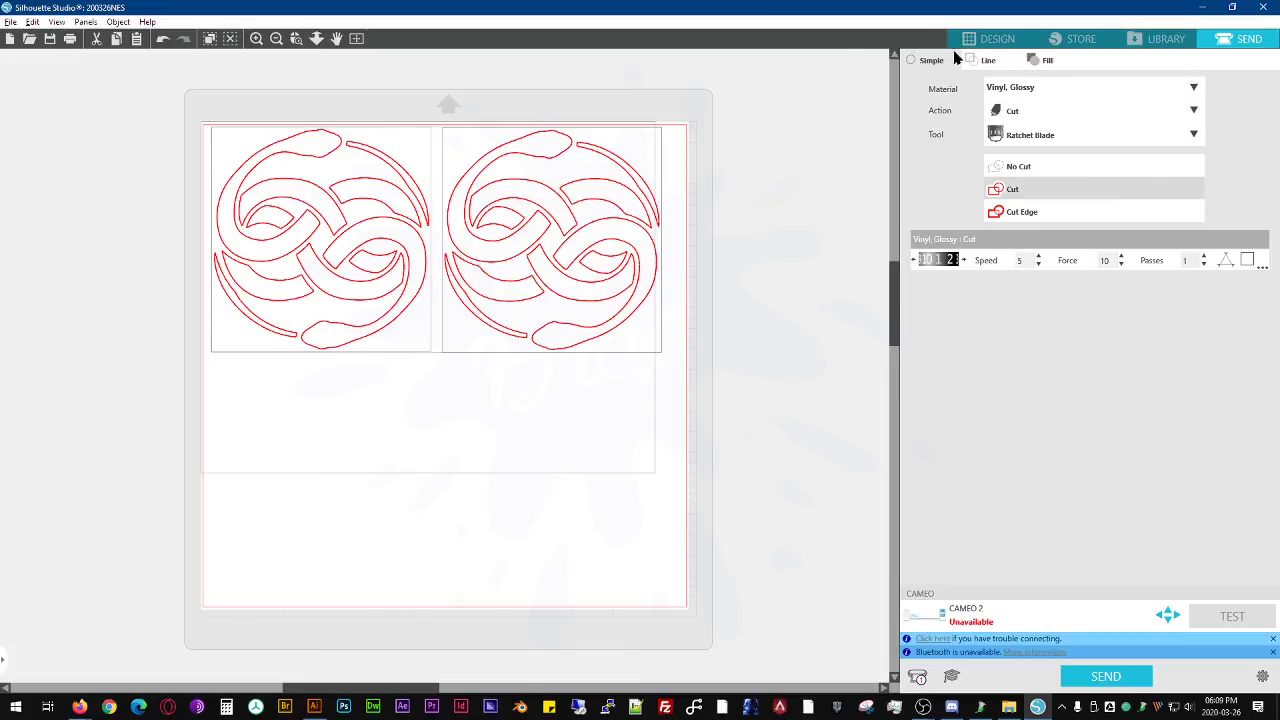
# - Return to the design view, clear the selection and move the right-hand emblem slightly closer to the left one
pyautogui.click(997, 38)
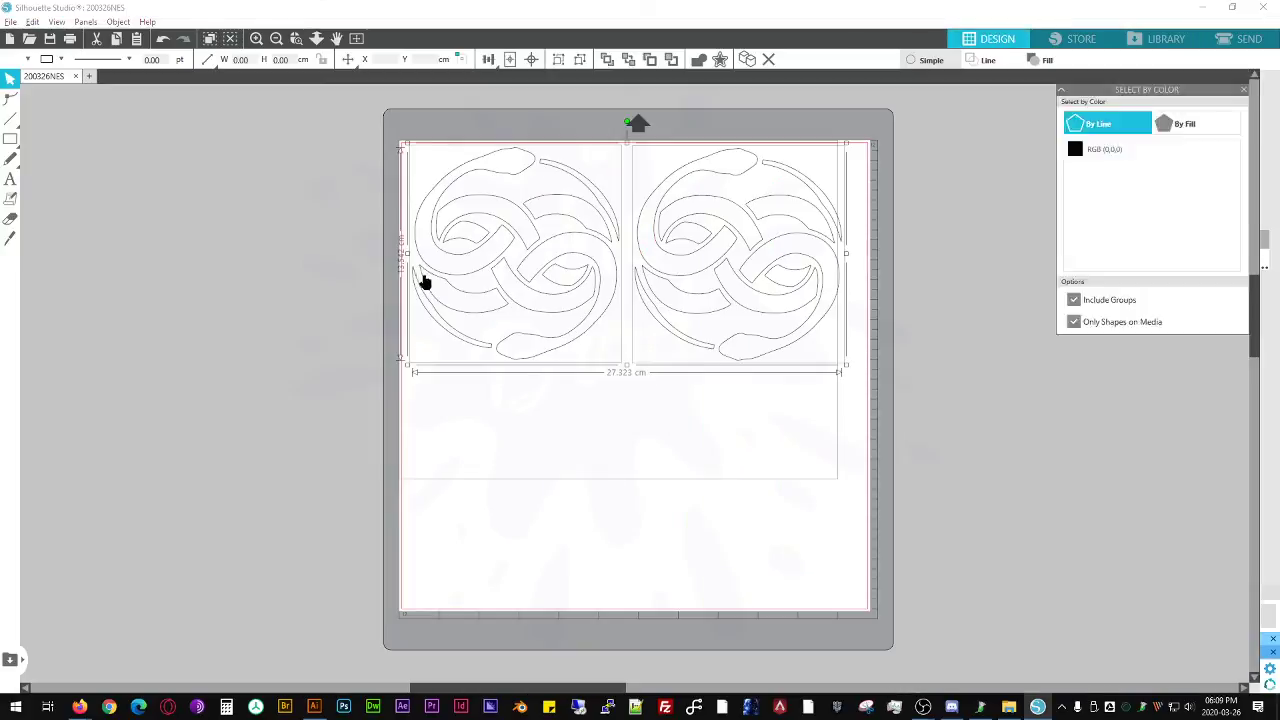
pyautogui.click(903, 189)
pyautogui.moveTo(716, 262); pyautogui.dragTo(706, 260)
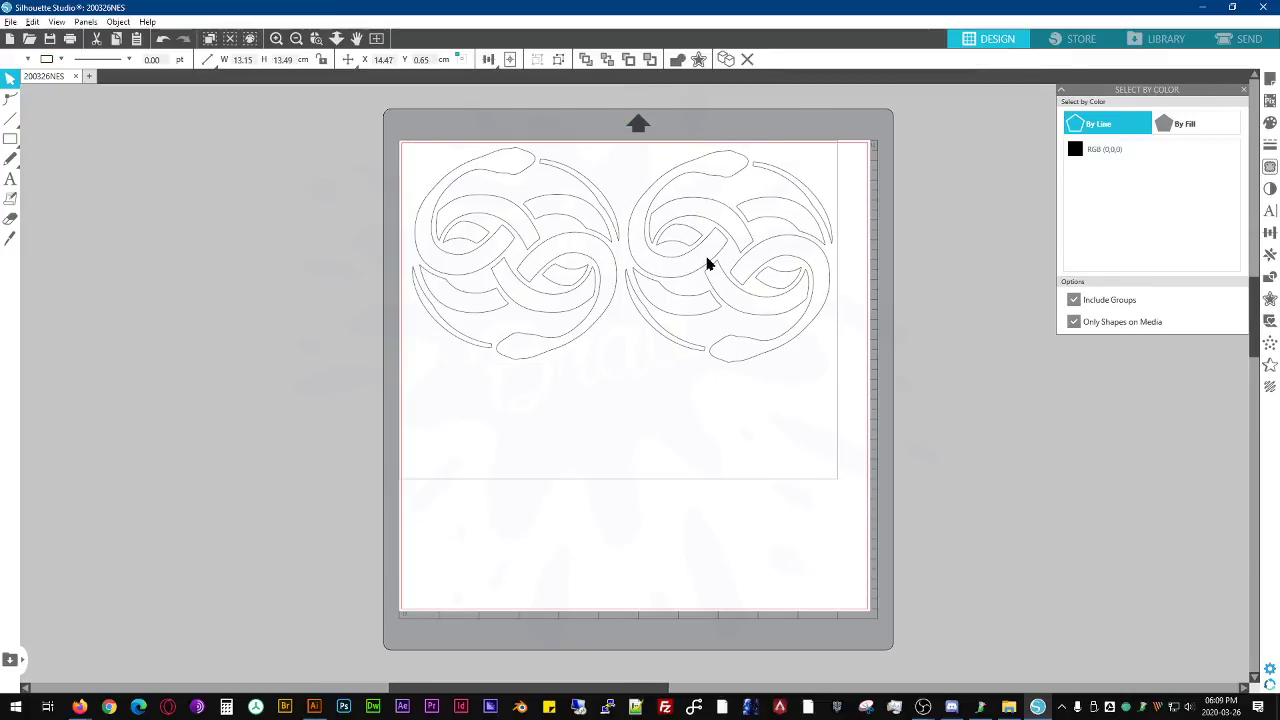
# - Save the design to the library as 200326NES.studio3 in the Project Designs folder
pyautogui.click(8, 21)
pyautogui.moveTo(62, 132)
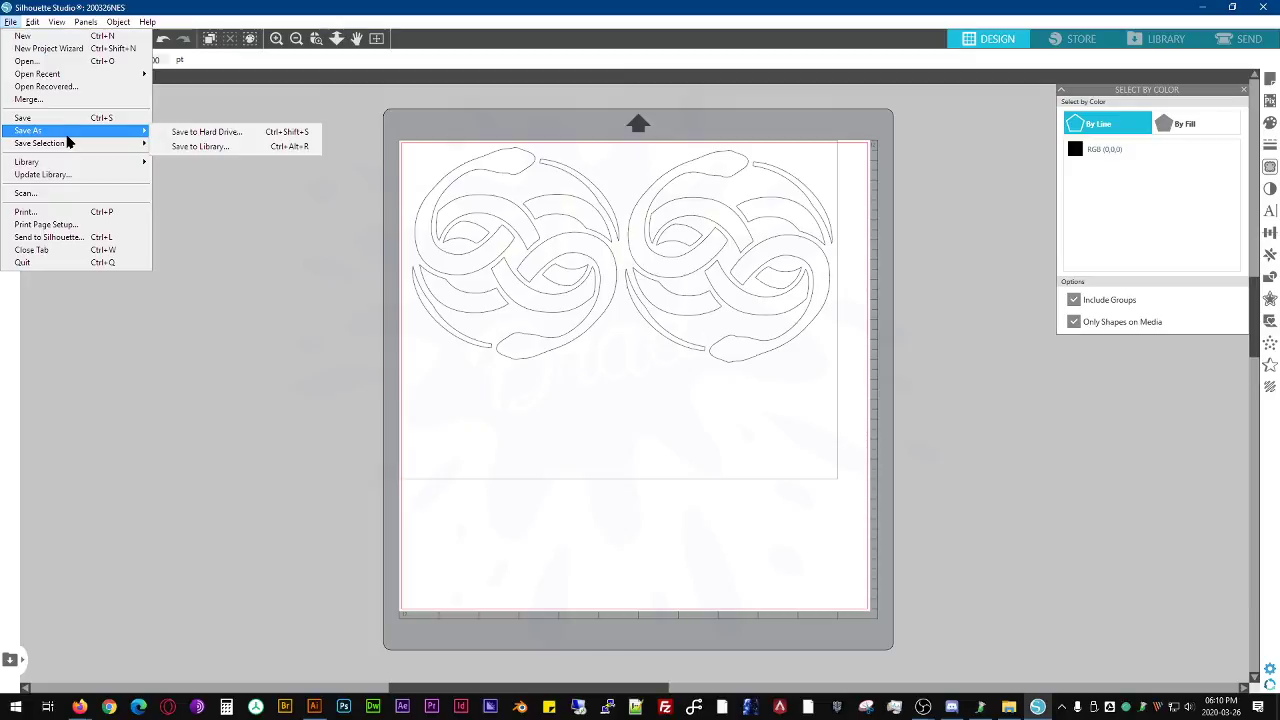
pyautogui.click(203, 146)
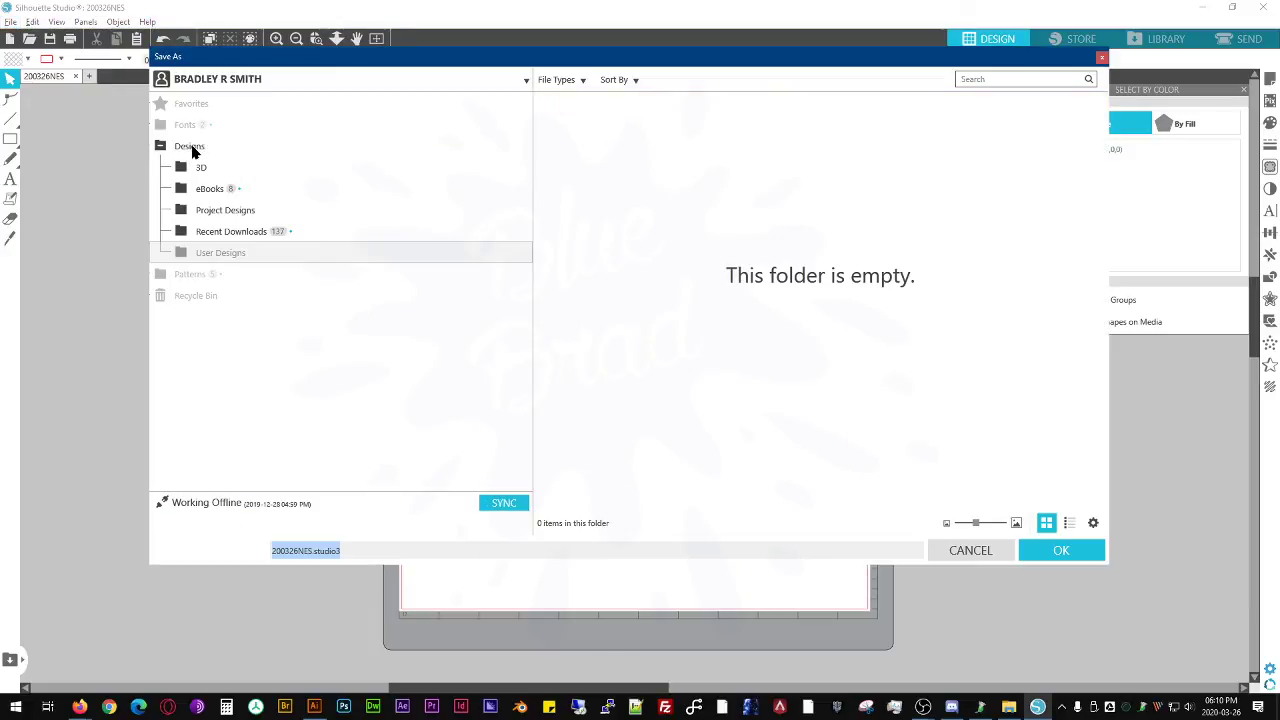
pyautogui.click(210, 213)
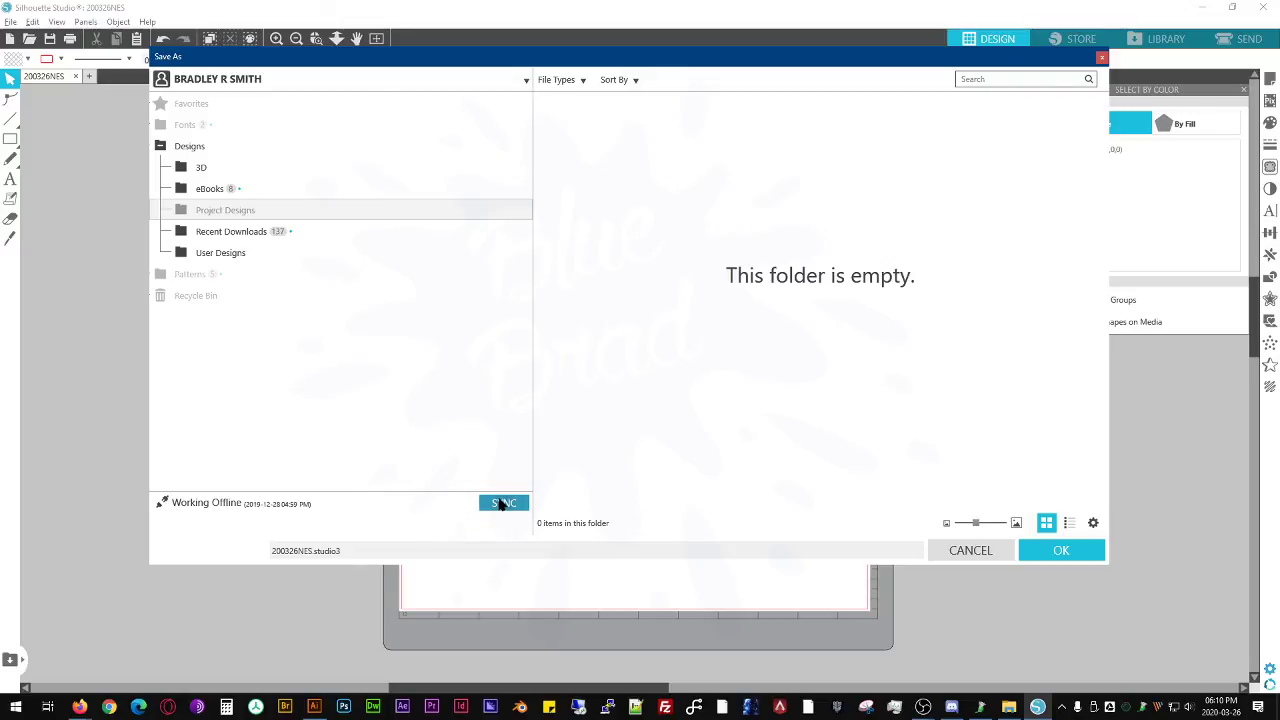
pyautogui.click(210, 152)
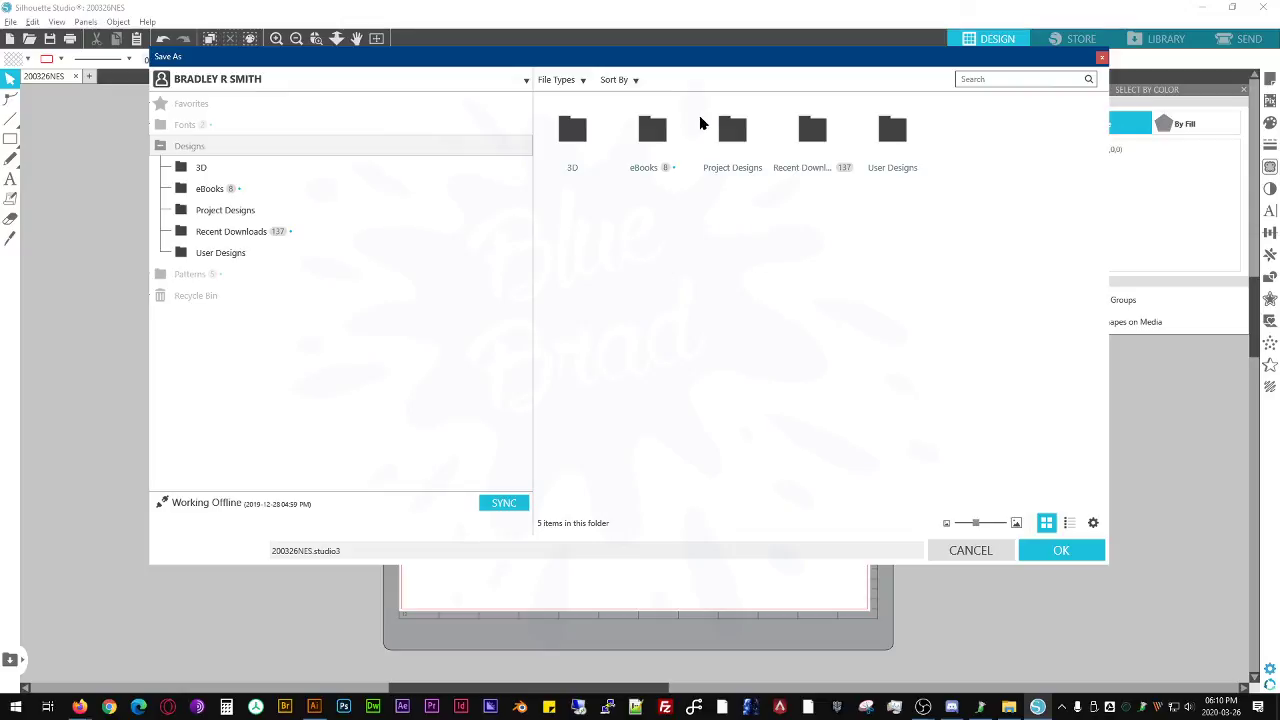
pyautogui.doubleClick(722, 132)
pyautogui.click(1060, 548)
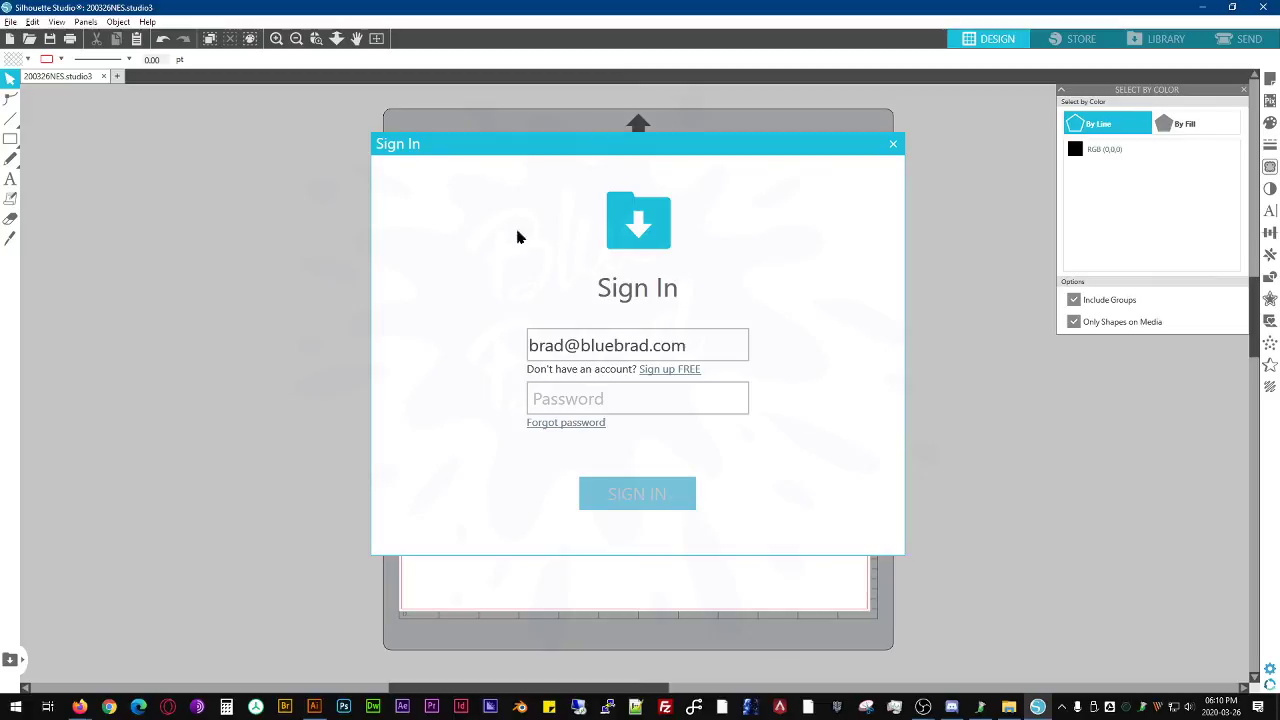
# - Sign in to the library account with the account password, moving the sign-in dialog out of view
pyautogui.click(667, 405)
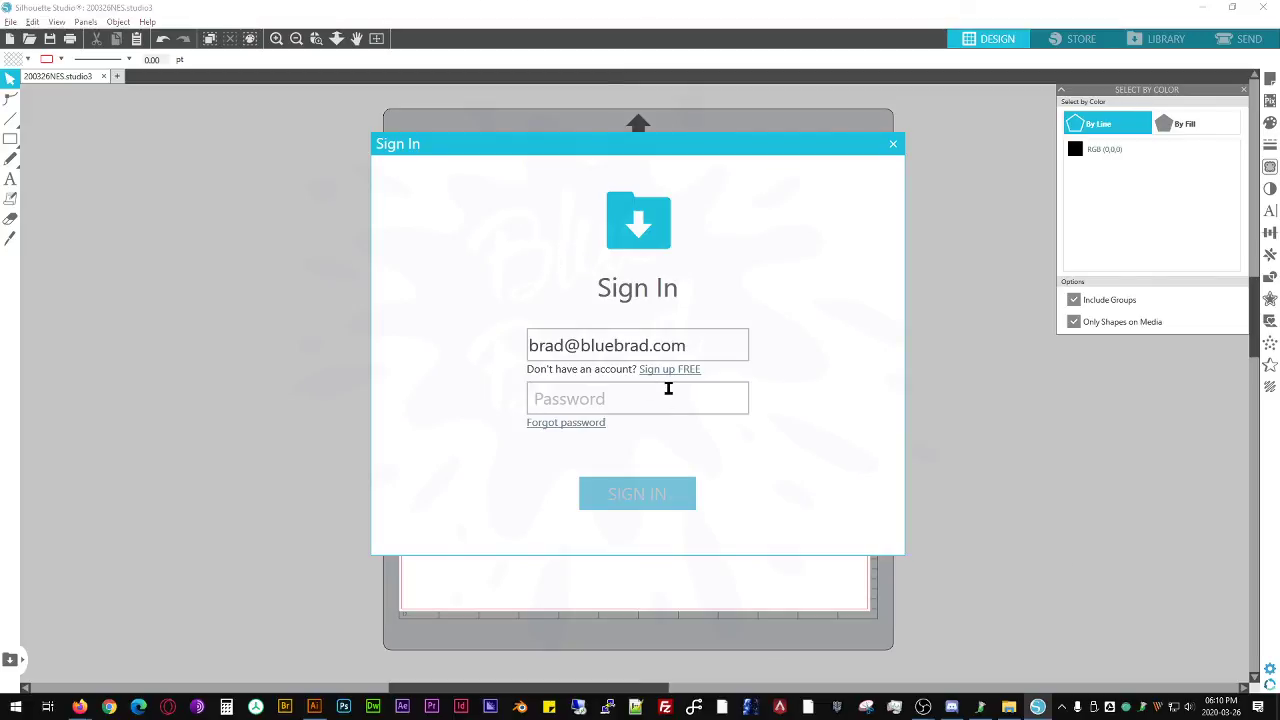
pyautogui.moveTo(661, 142); pyautogui.dragTo(661, 719)
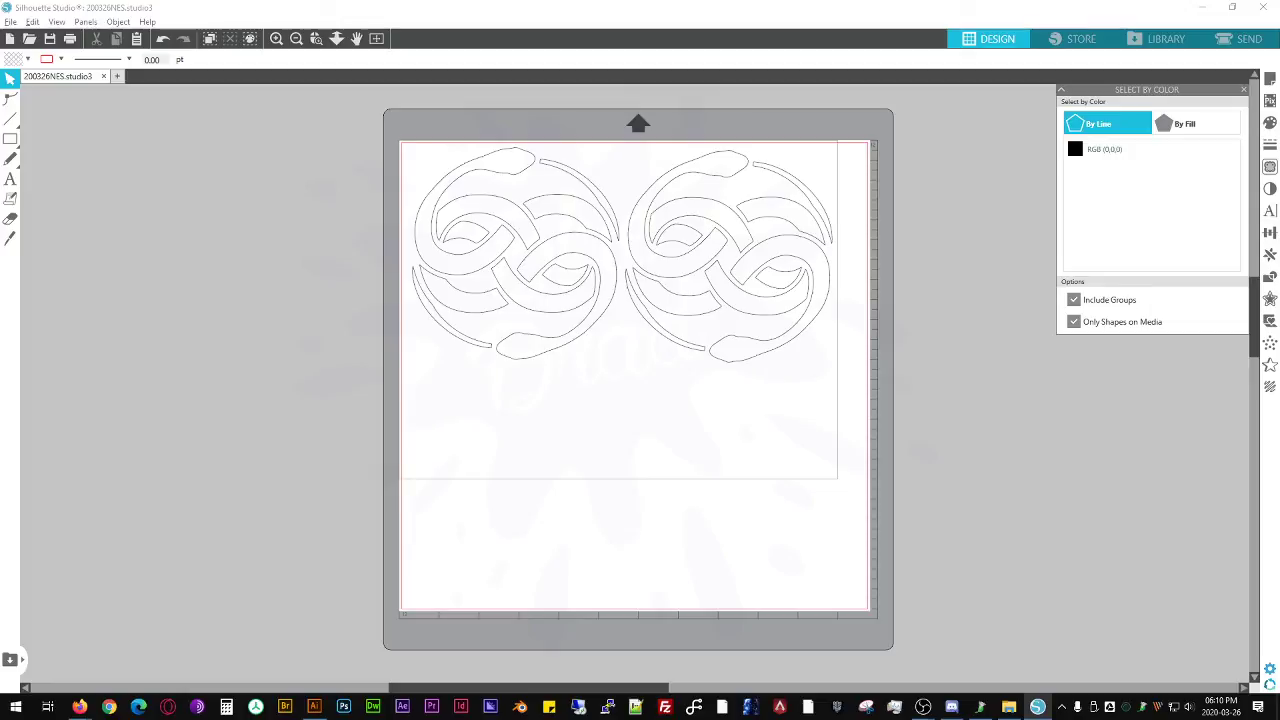
pyautogui.moveTo(84, 709)
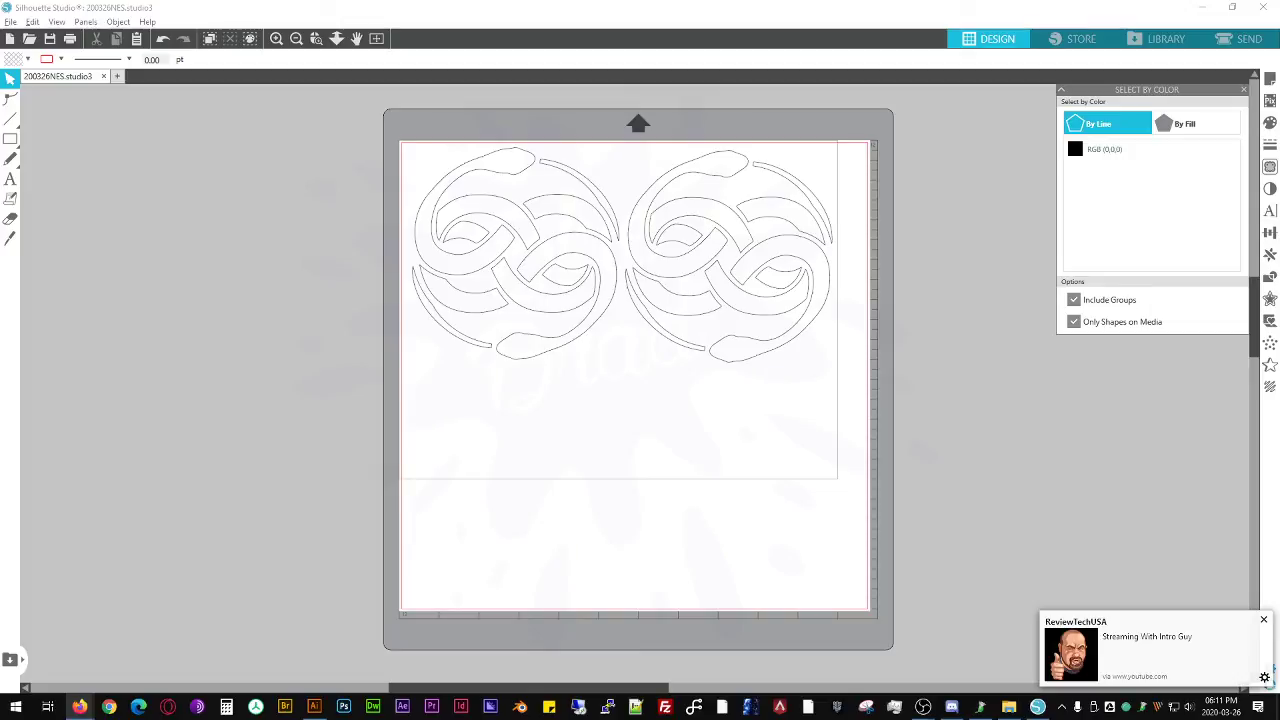
pyautogui.hotkey('alt', 'Tab')
pyautogui.hotkey('alt', 'Tab')
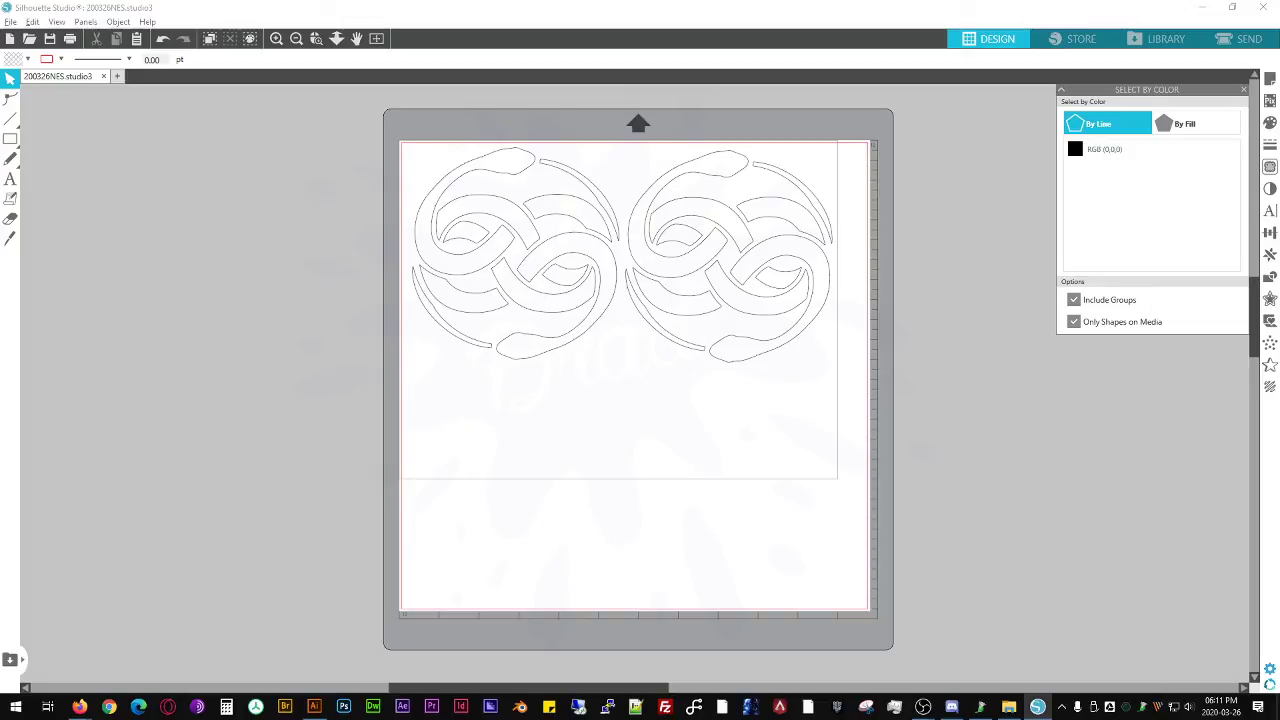
pyautogui.hotkey('alt', 'Tab')
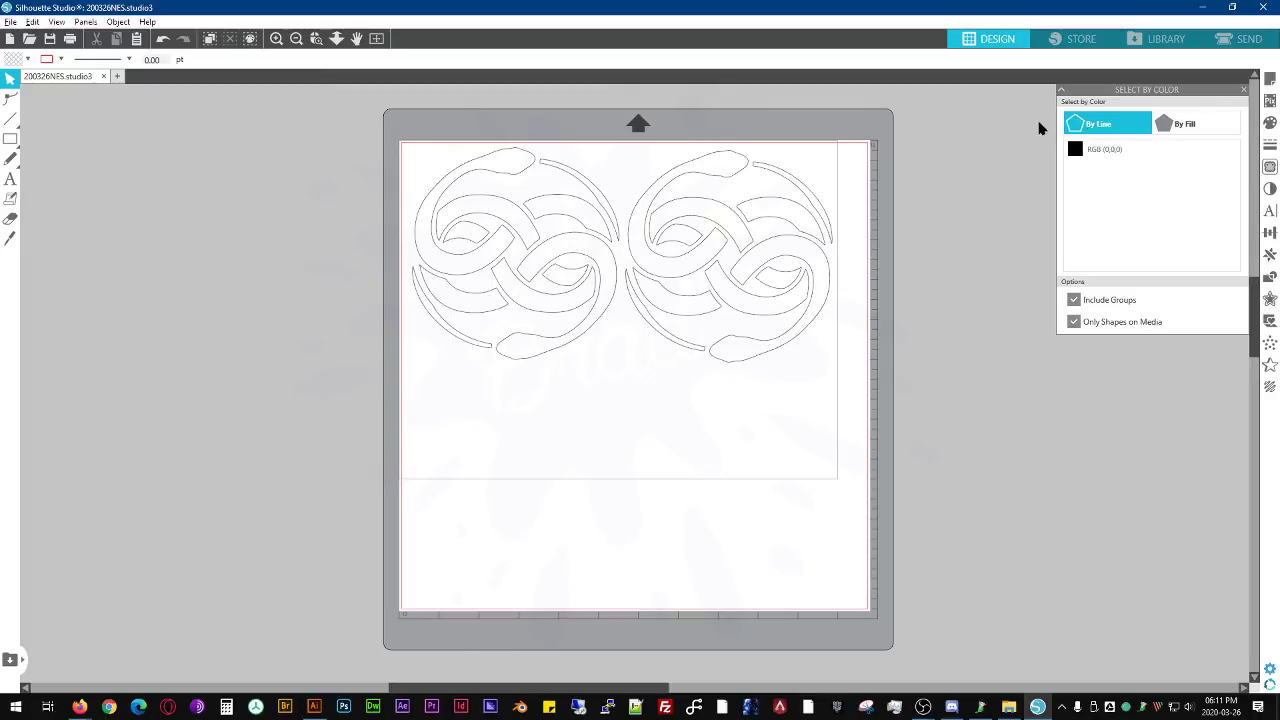
# - Open the library's Project Designs folder and rename the saved emblem design to 200326 NES
pyautogui.click(1132, 42)
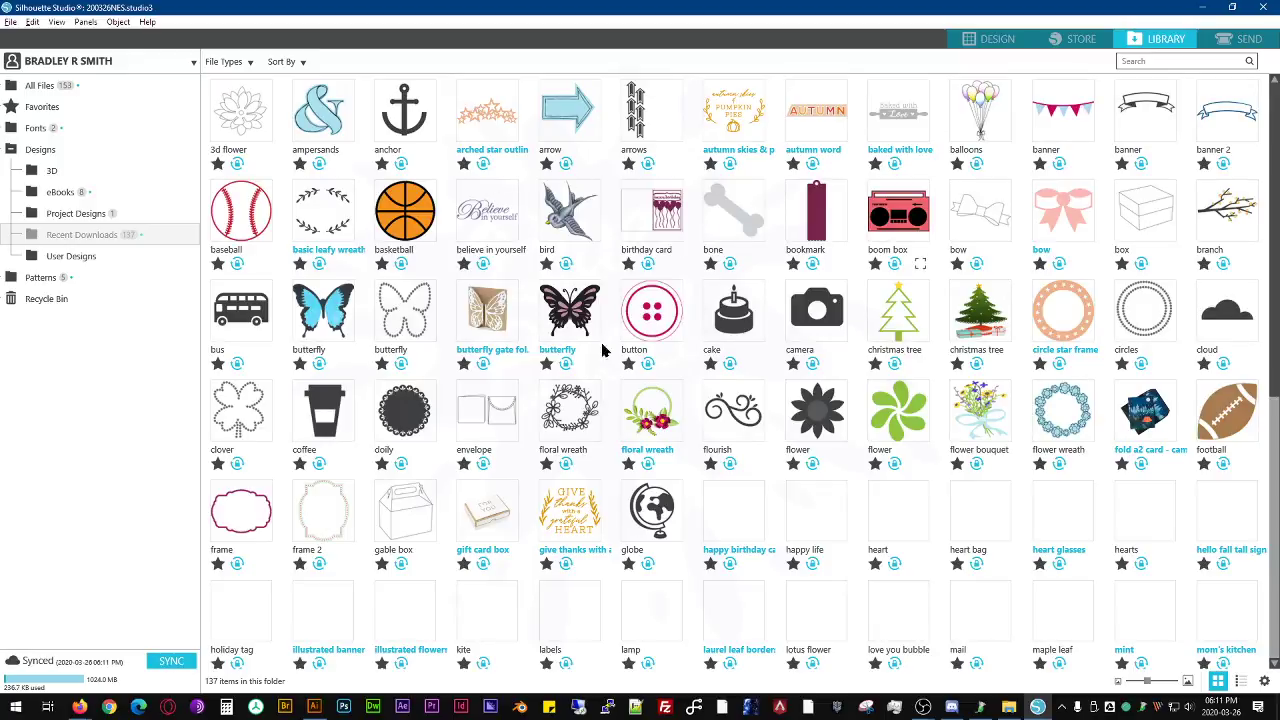
pyautogui.scroll(-4, 714, 428)
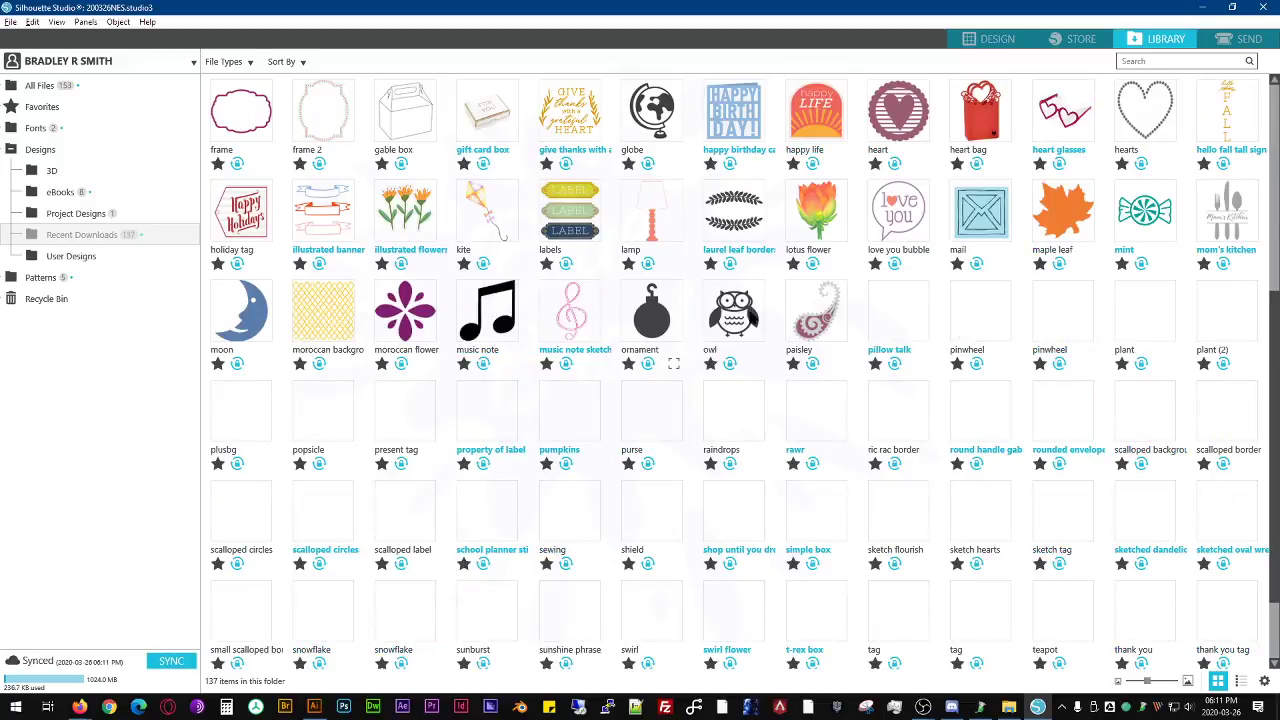
pyautogui.scroll(-1, 714, 428)
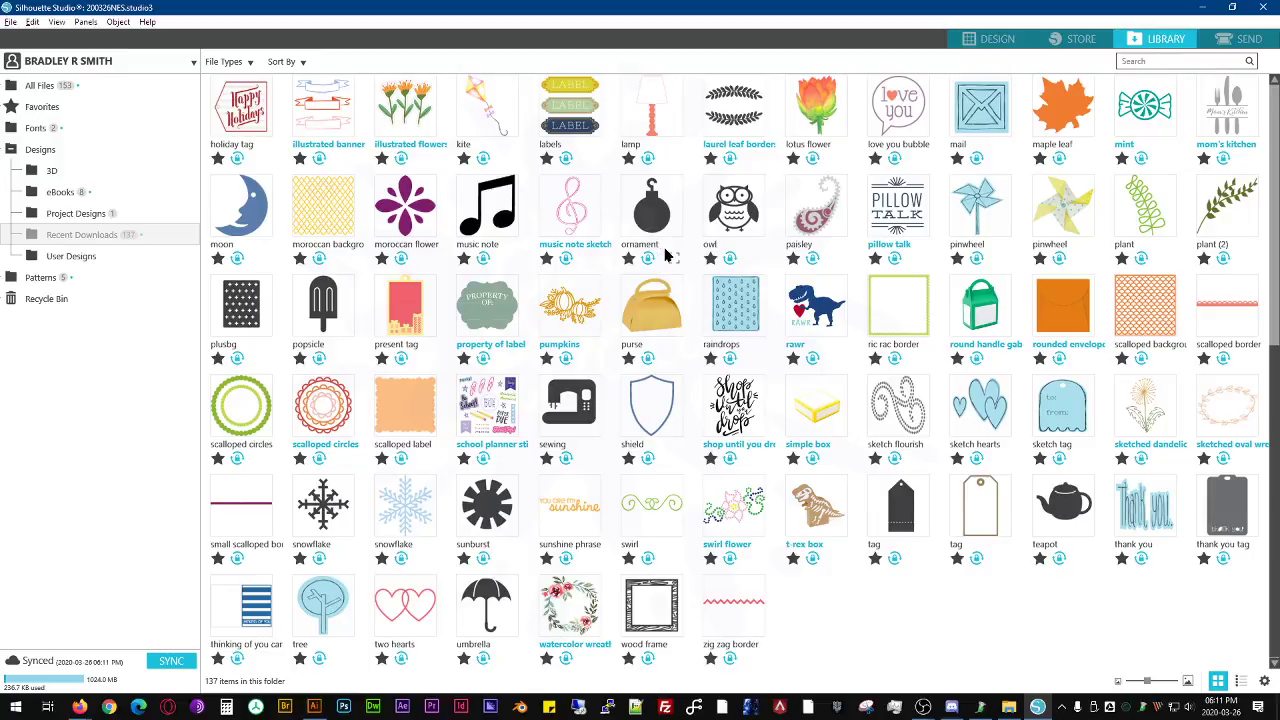
pyautogui.scroll(4, 660, 250)
pyautogui.scroll(1, 656, 232)
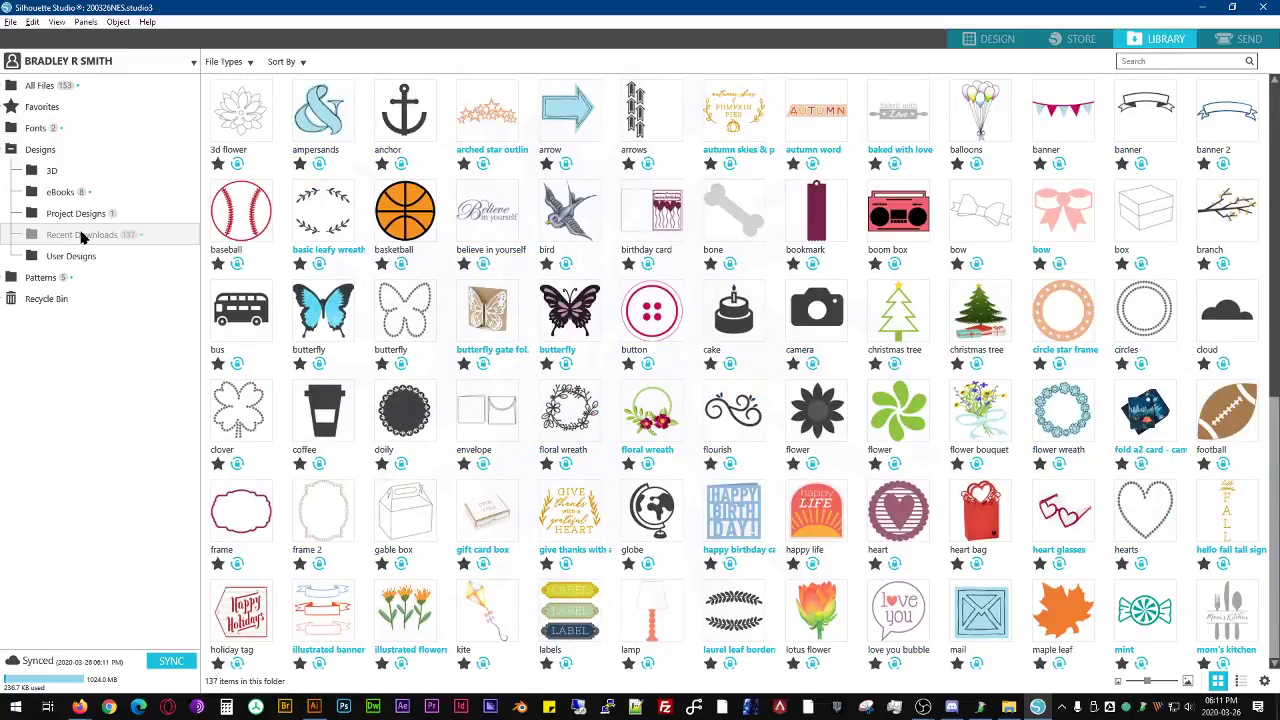
pyautogui.click(70, 216)
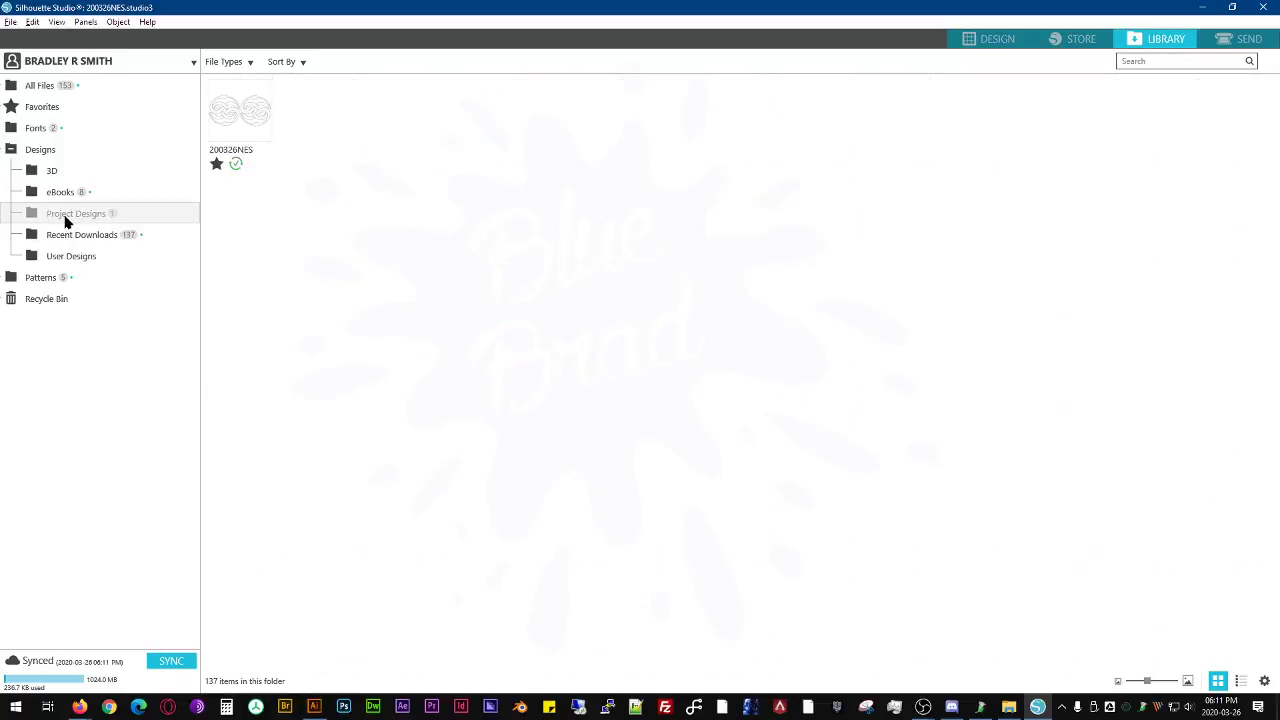
pyautogui.click(242, 151)
pyautogui.click(253, 150)
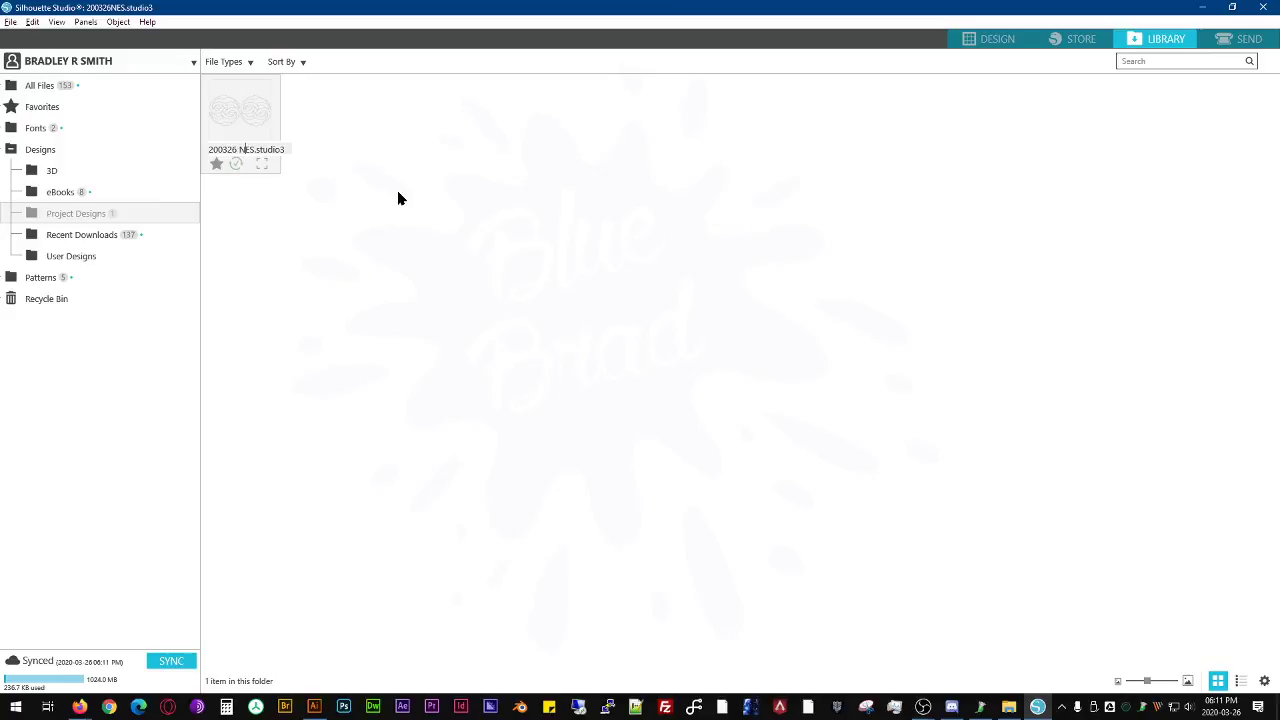
pyautogui.press('Return')
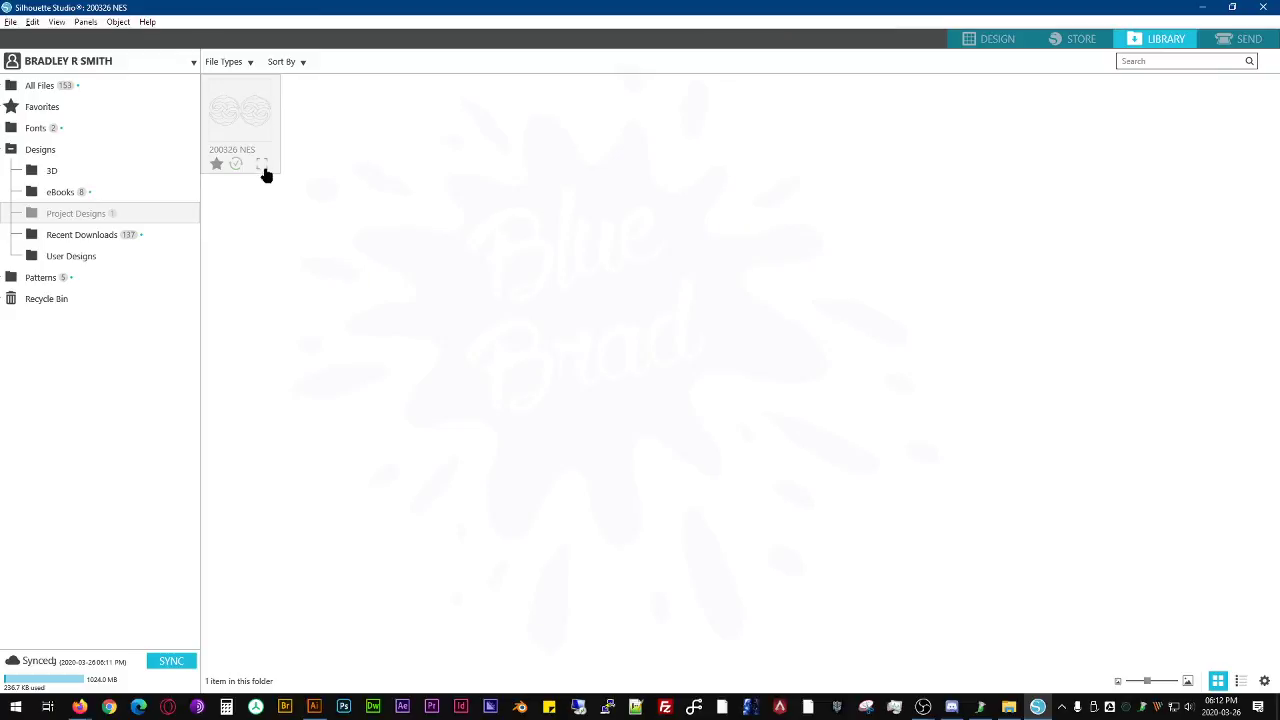
# - Mark the 200326 NES library design as a favorite and review the options available for it
pyautogui.click(217, 165)
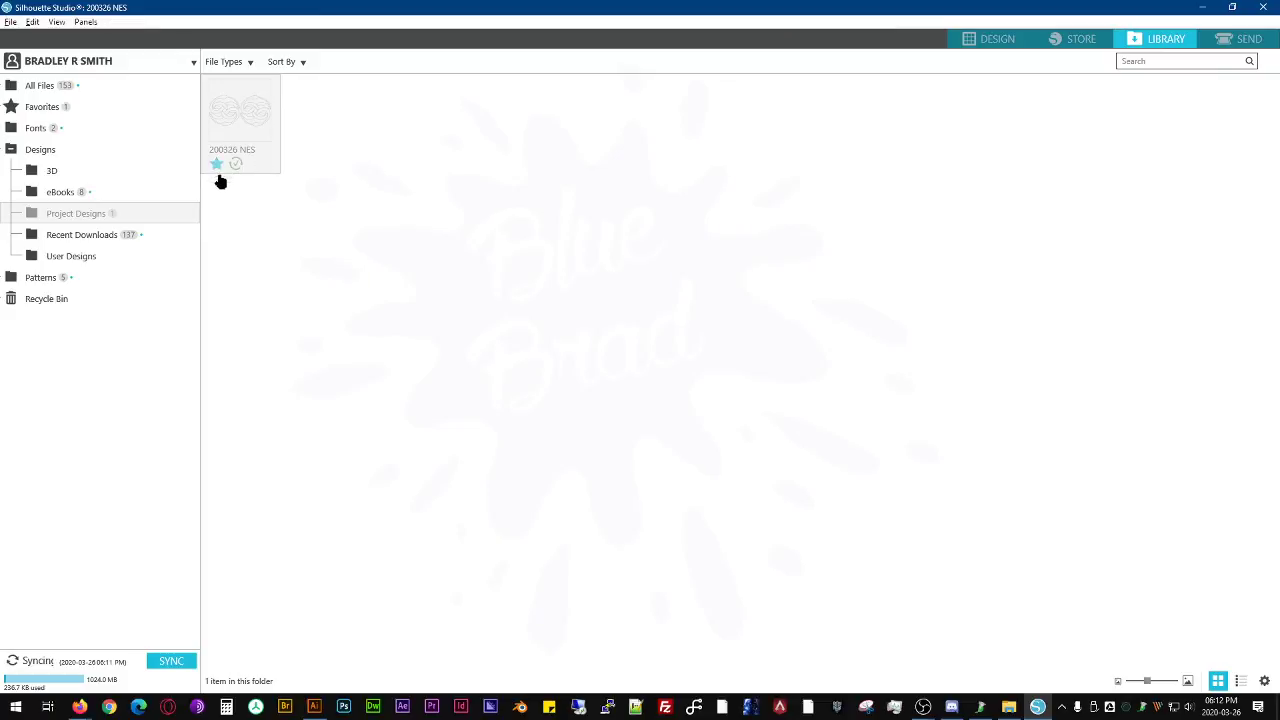
pyautogui.rightClick(257, 125)
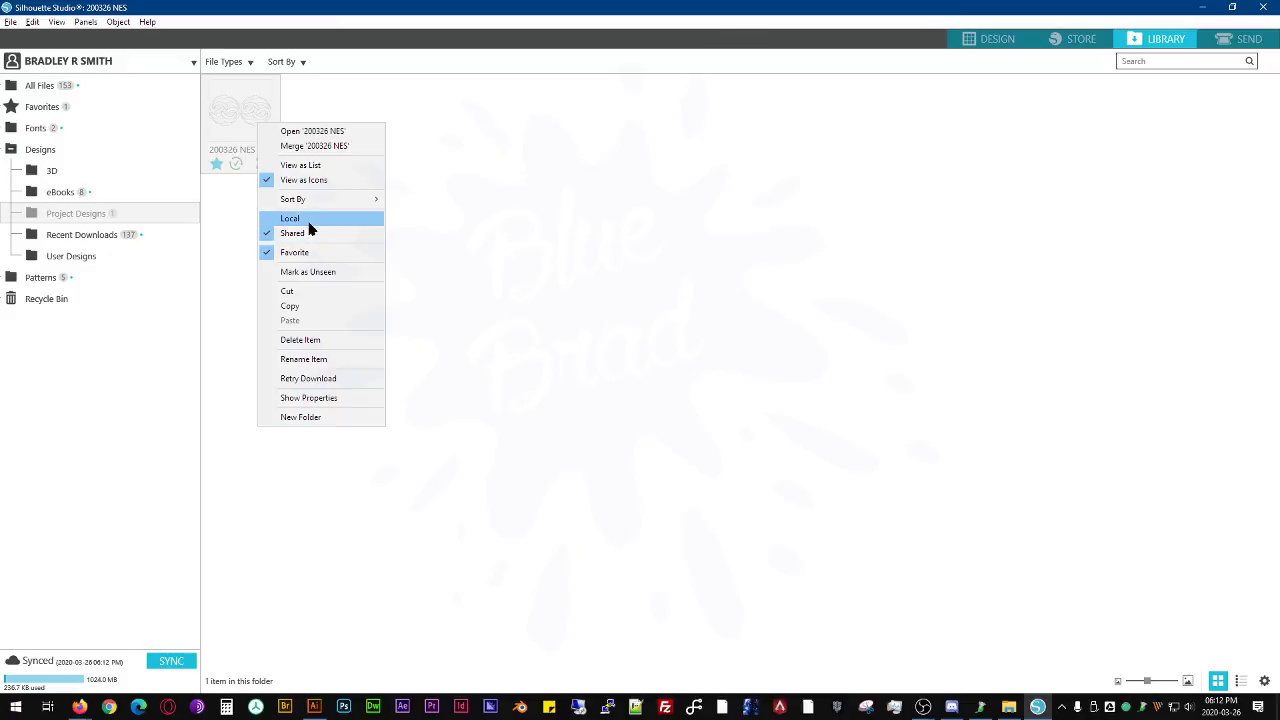
pyautogui.click(249, 217)
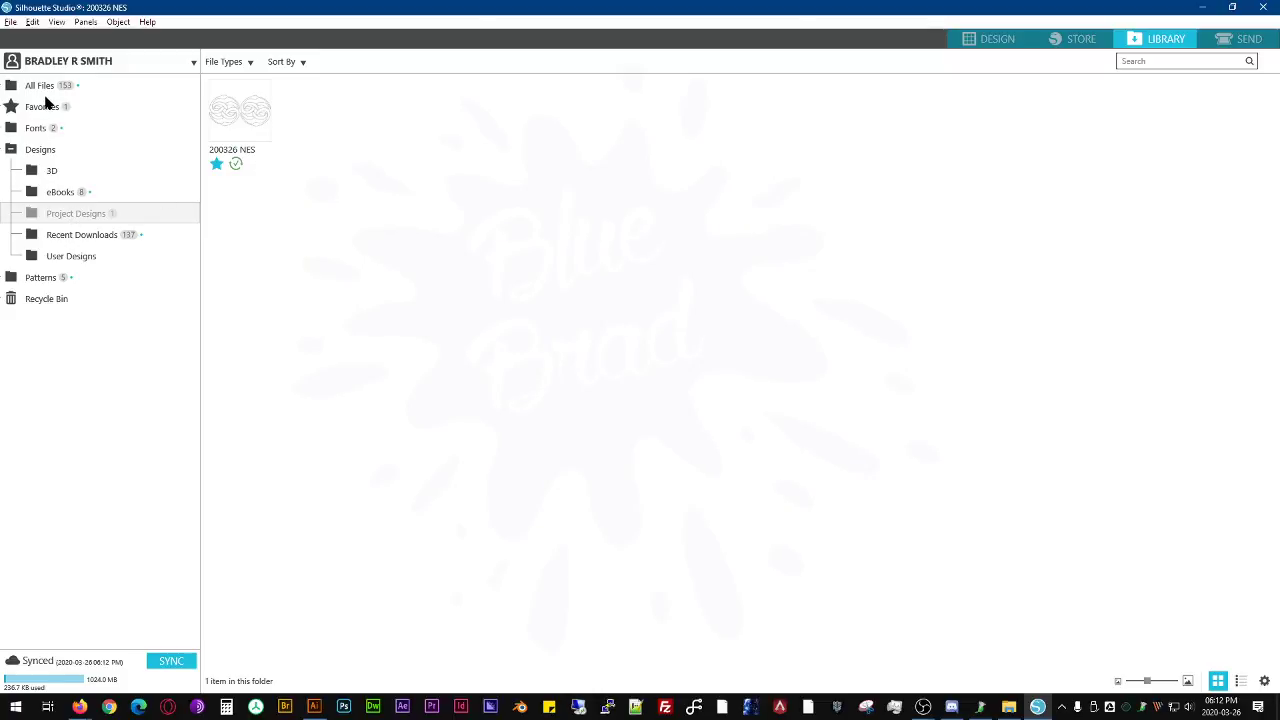
# - Look through the Patterns, User Designs and Recent Downloads library folders and add the bird to the open design
pyautogui.click(42, 278)
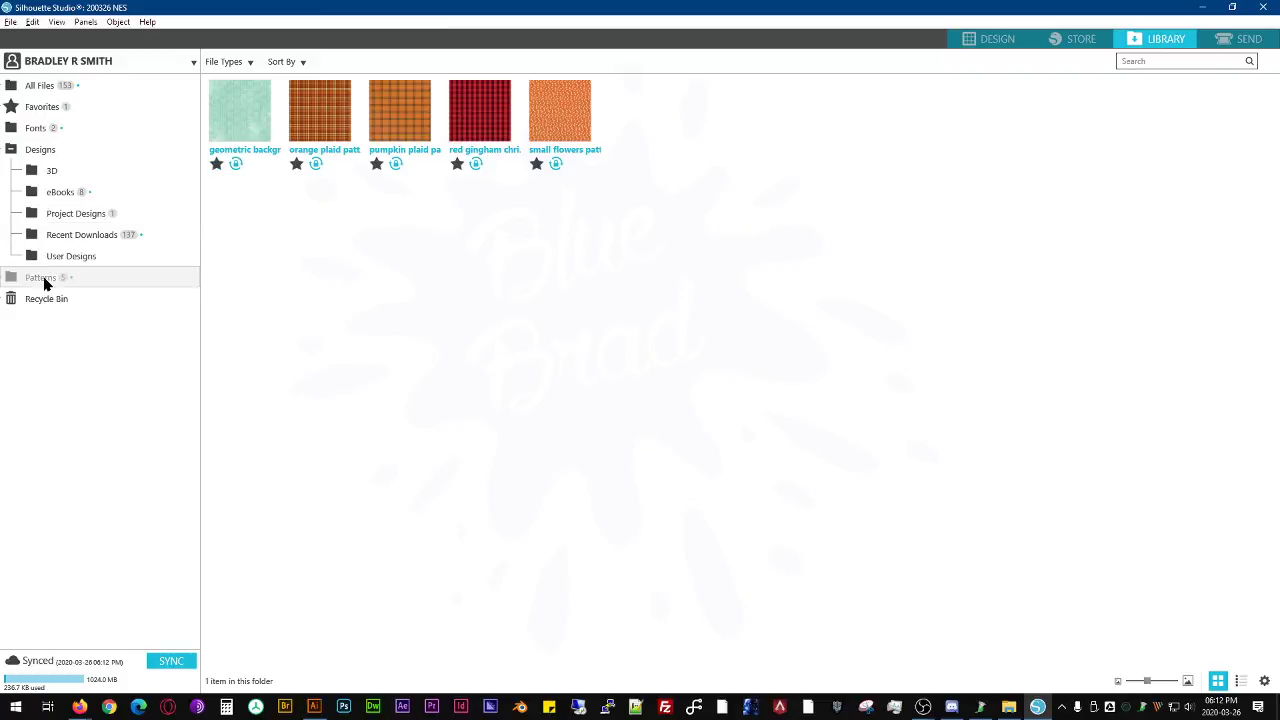
pyautogui.click(50, 257)
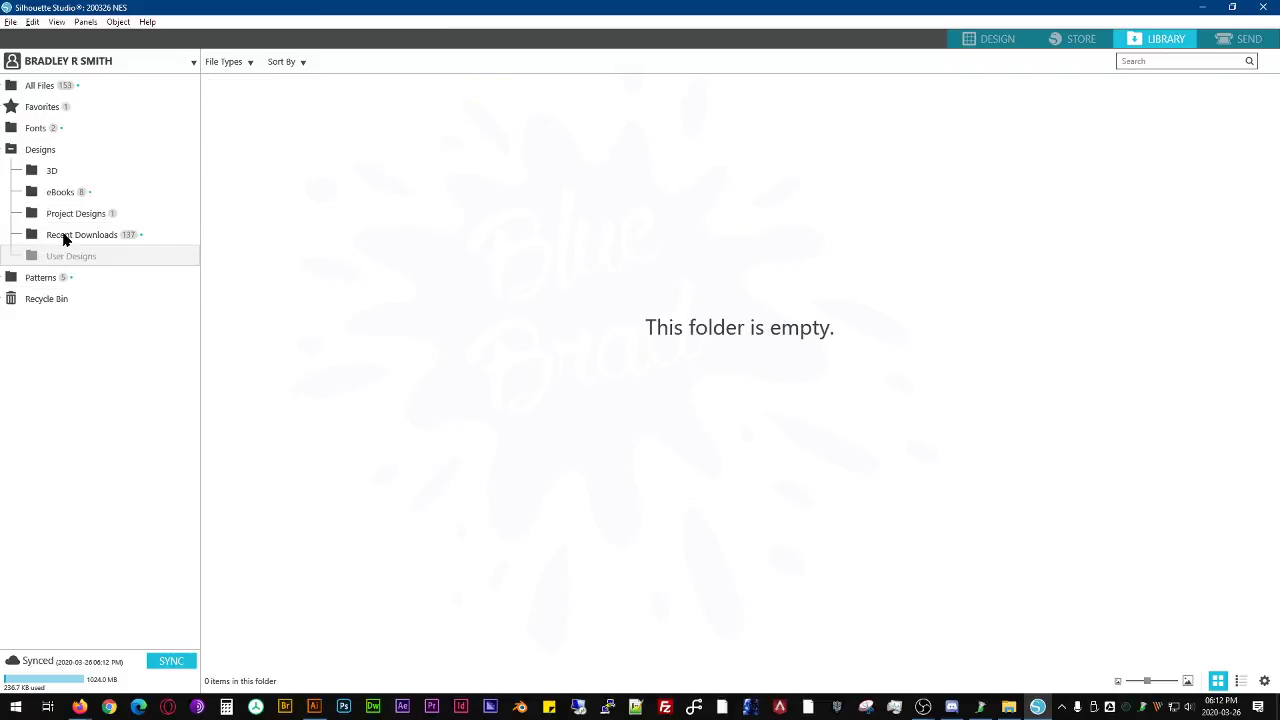
pyautogui.click(64, 236)
pyautogui.scroll(-5, 698, 197)
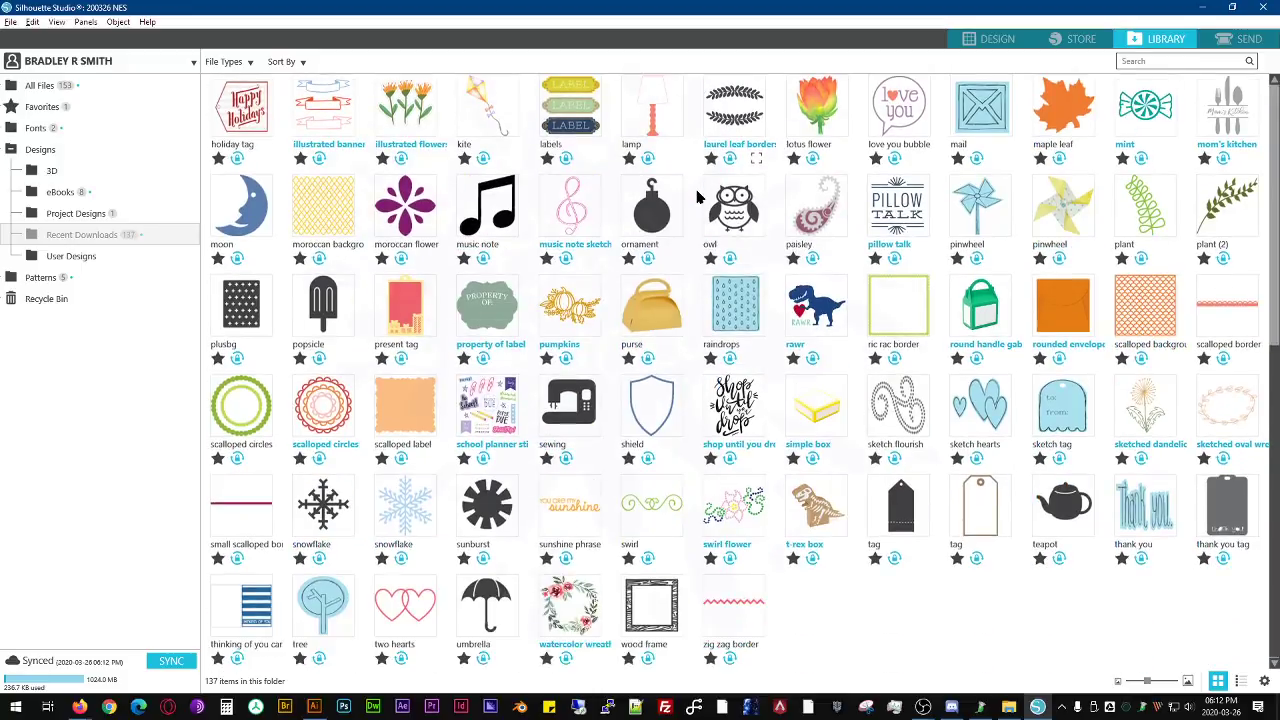
pyautogui.scroll(1, 698, 197)
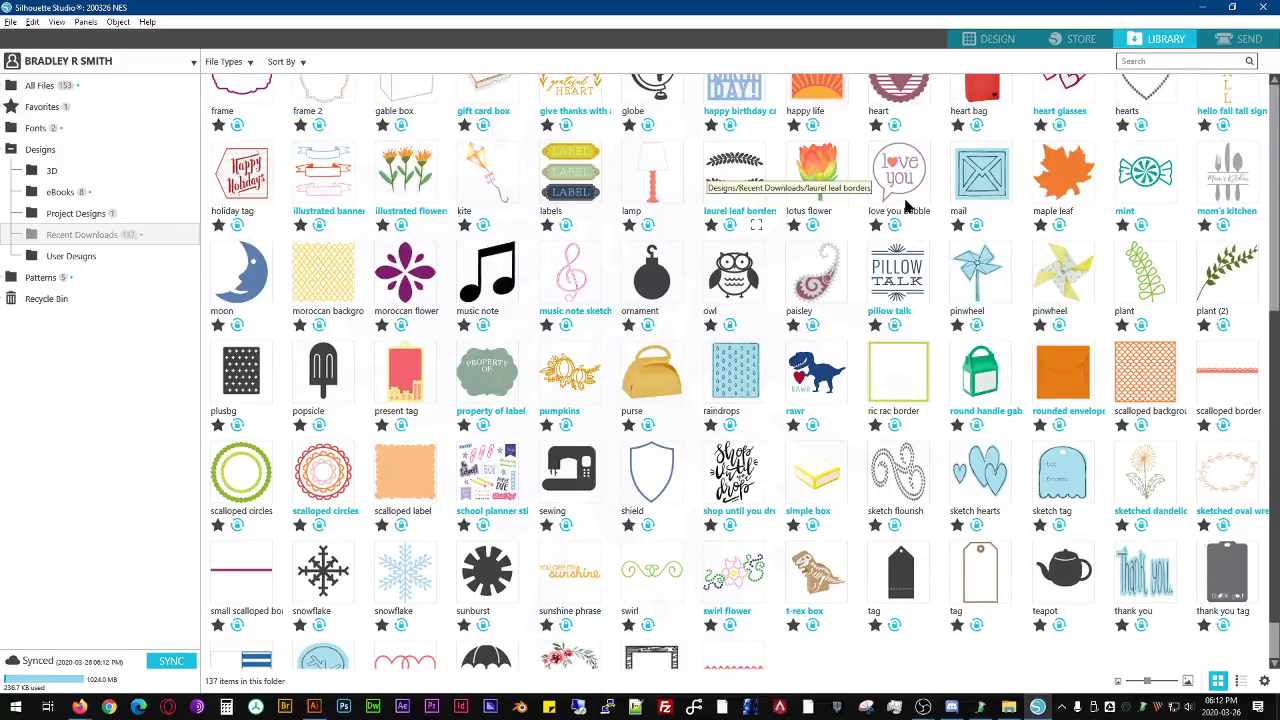
pyautogui.scroll(4, 889, 200)
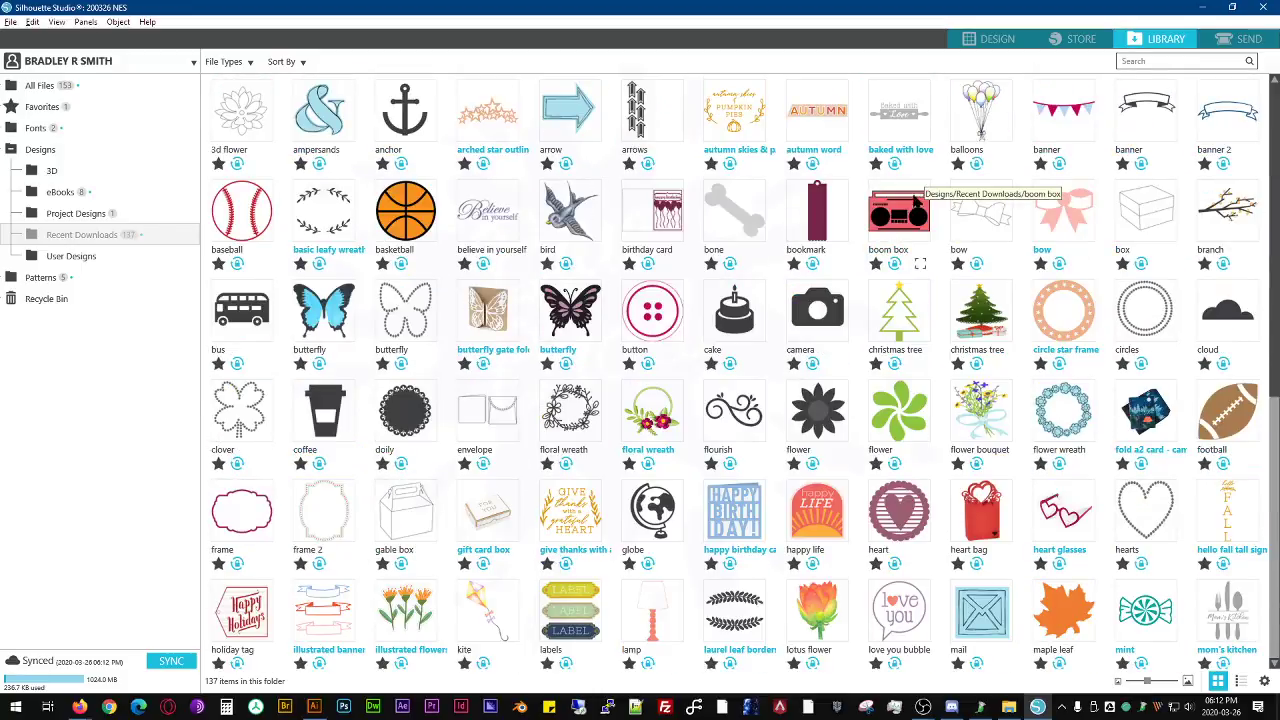
pyautogui.click(568, 215)
pyautogui.doubleClick(568, 215)
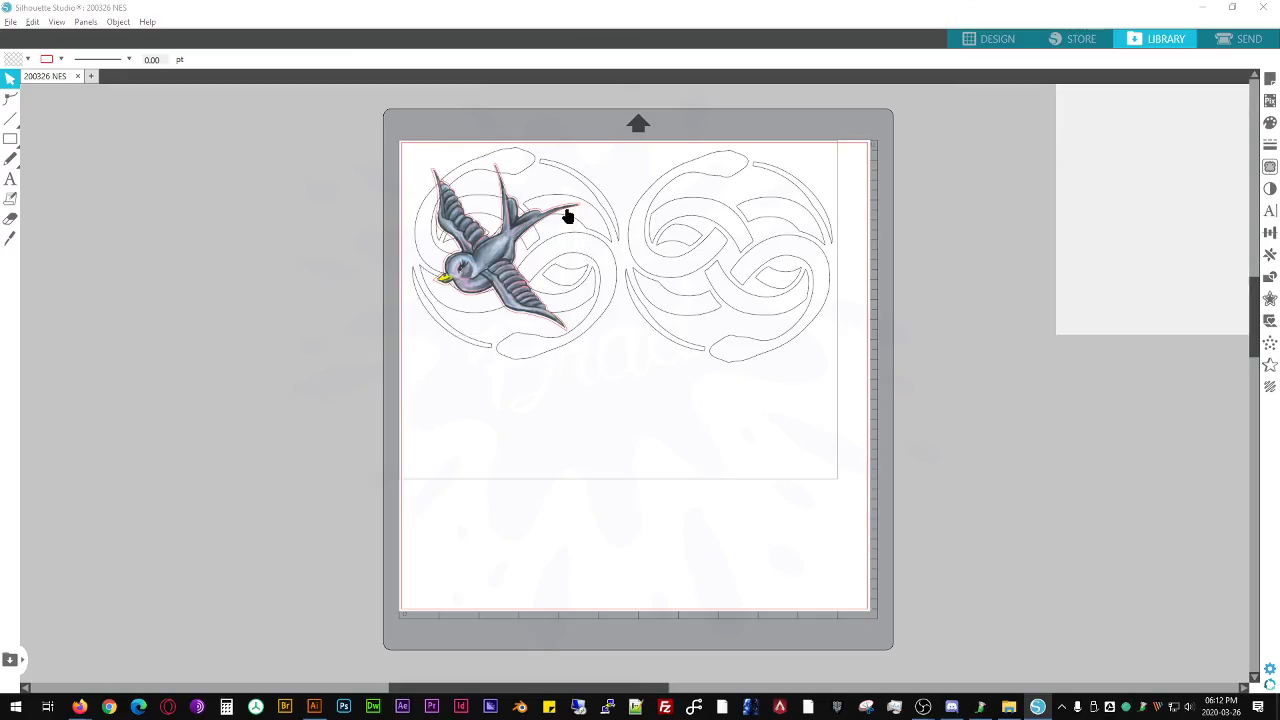
# - Move the bird below the left emblem, enlarge it to about 26.05 by 29.10 cm, and delete it
pyautogui.moveTo(498, 272); pyautogui.dragTo(510, 424)
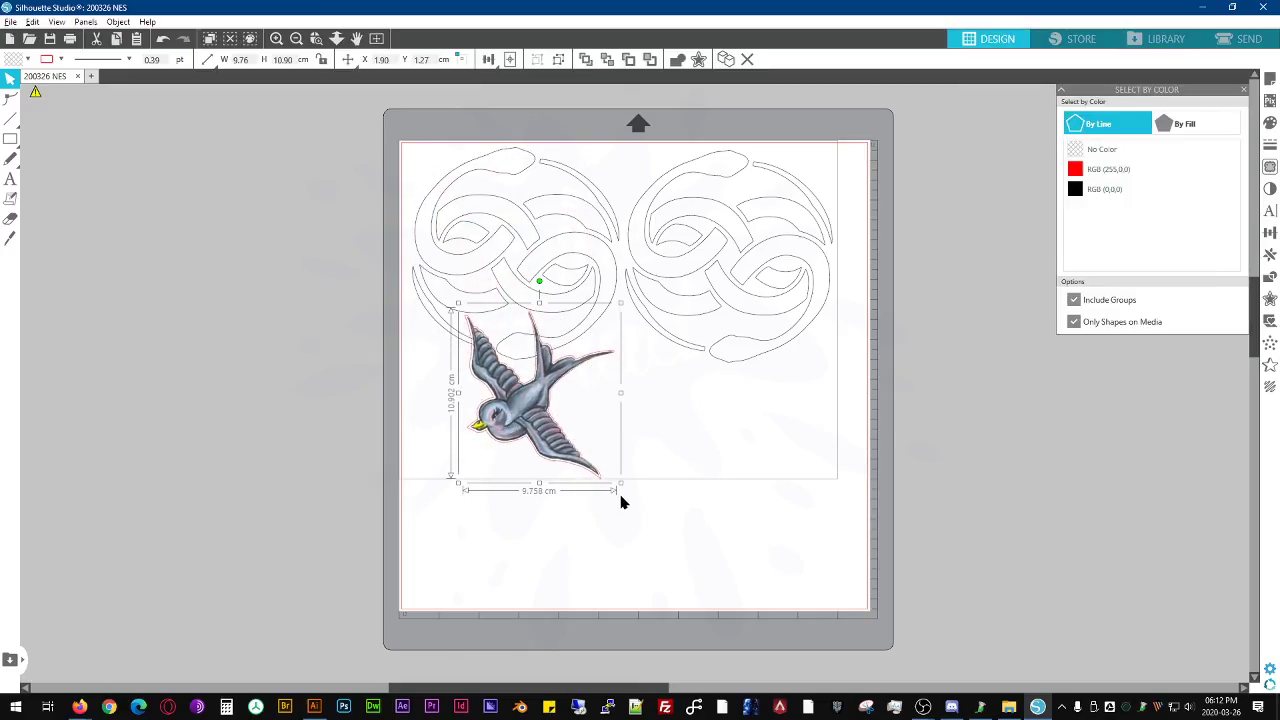
pyautogui.moveTo(619, 484); pyautogui.dragTo(876, 637)
pyautogui.moveTo(782, 612); pyautogui.dragTo(744, 483)
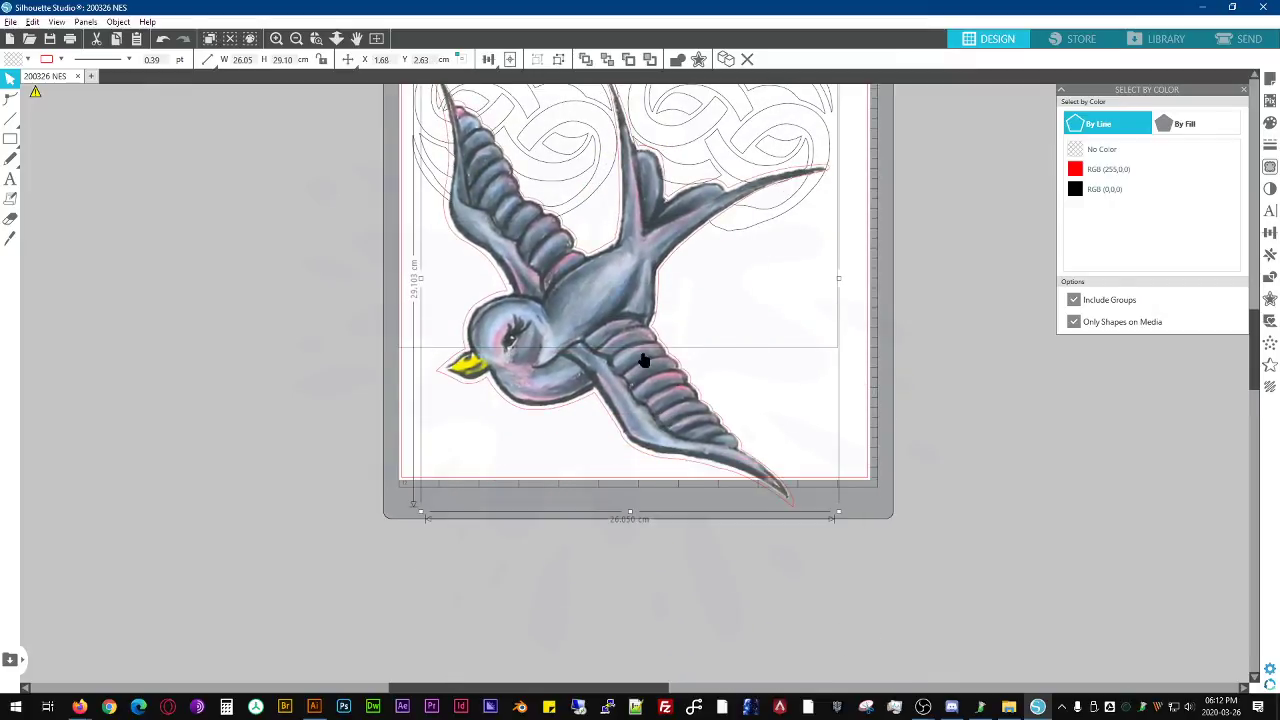
pyautogui.press('Delete')
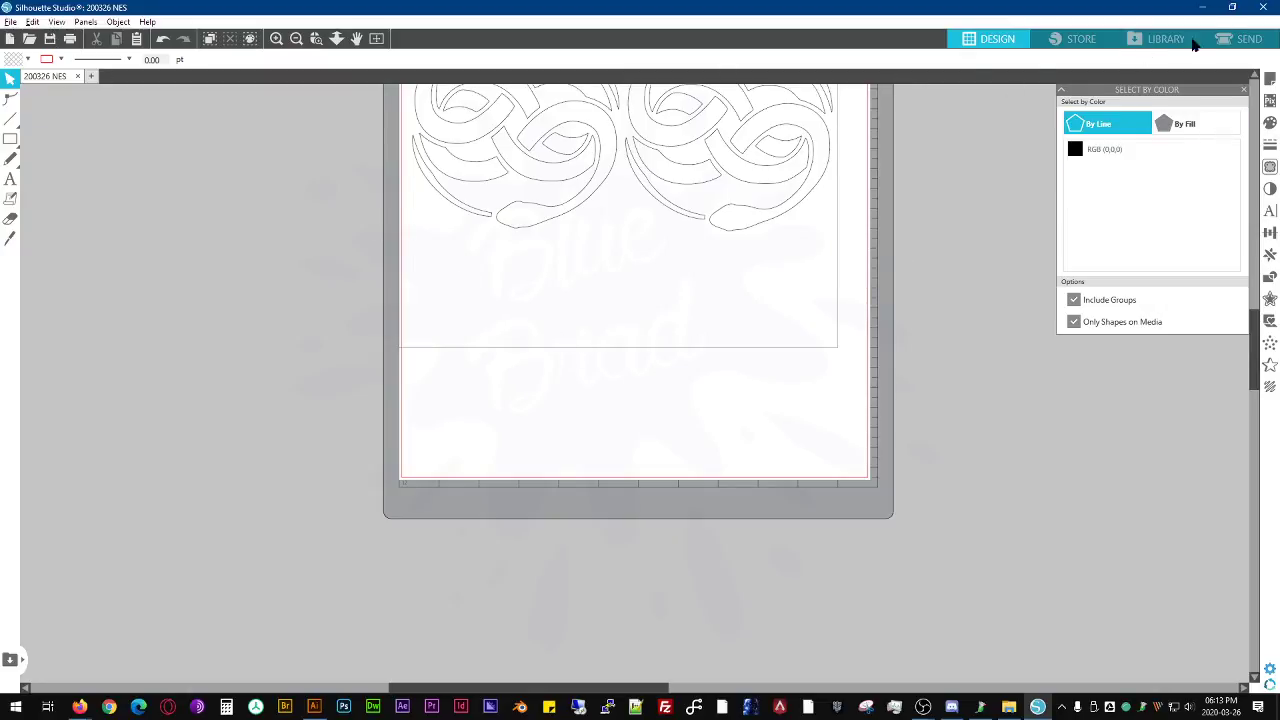
# - Exit Silhouette Studio and return to the 200326 NevEnSt Vinyl folder window
pyautogui.click(1264, 7)
pyautogui.click(636, 323)
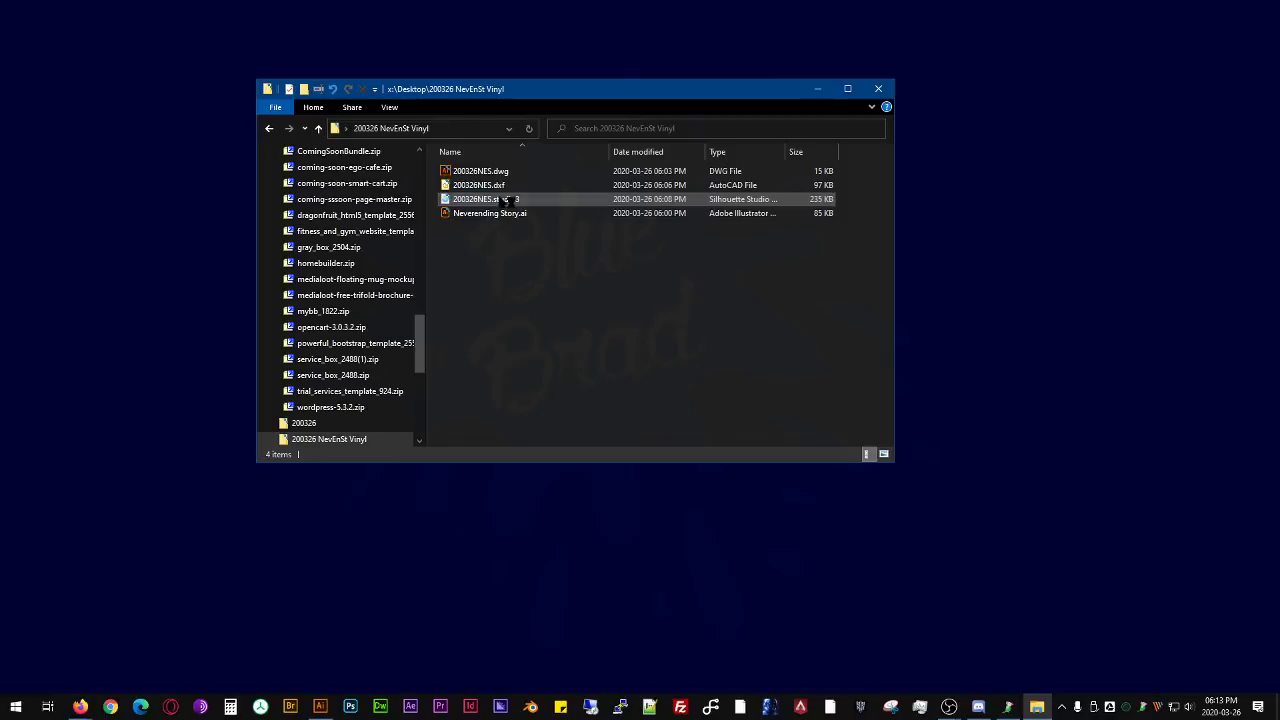